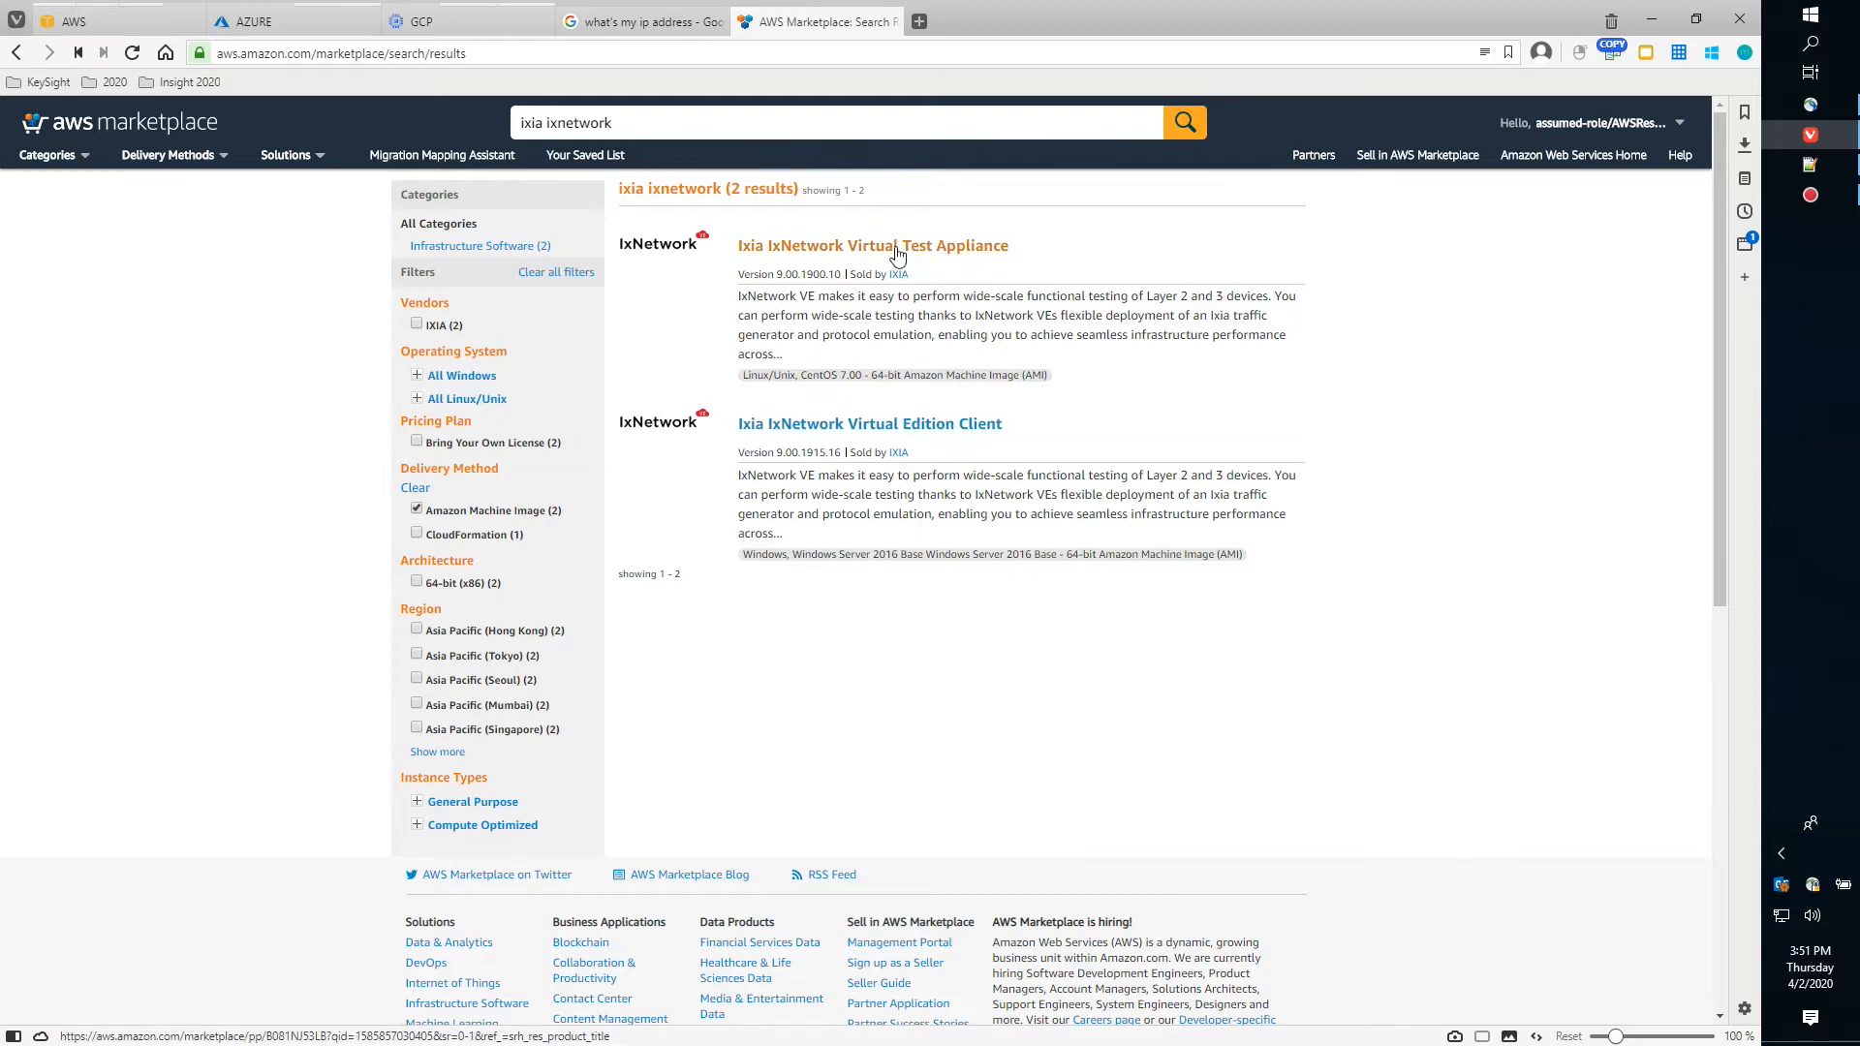
Open the Ixia IxNetwork Virtual Test Appliance listing and review its overview and $0.216/hr c5n.xlarge pricing
{"action": "left_click", "coordinate": [898, 248]}
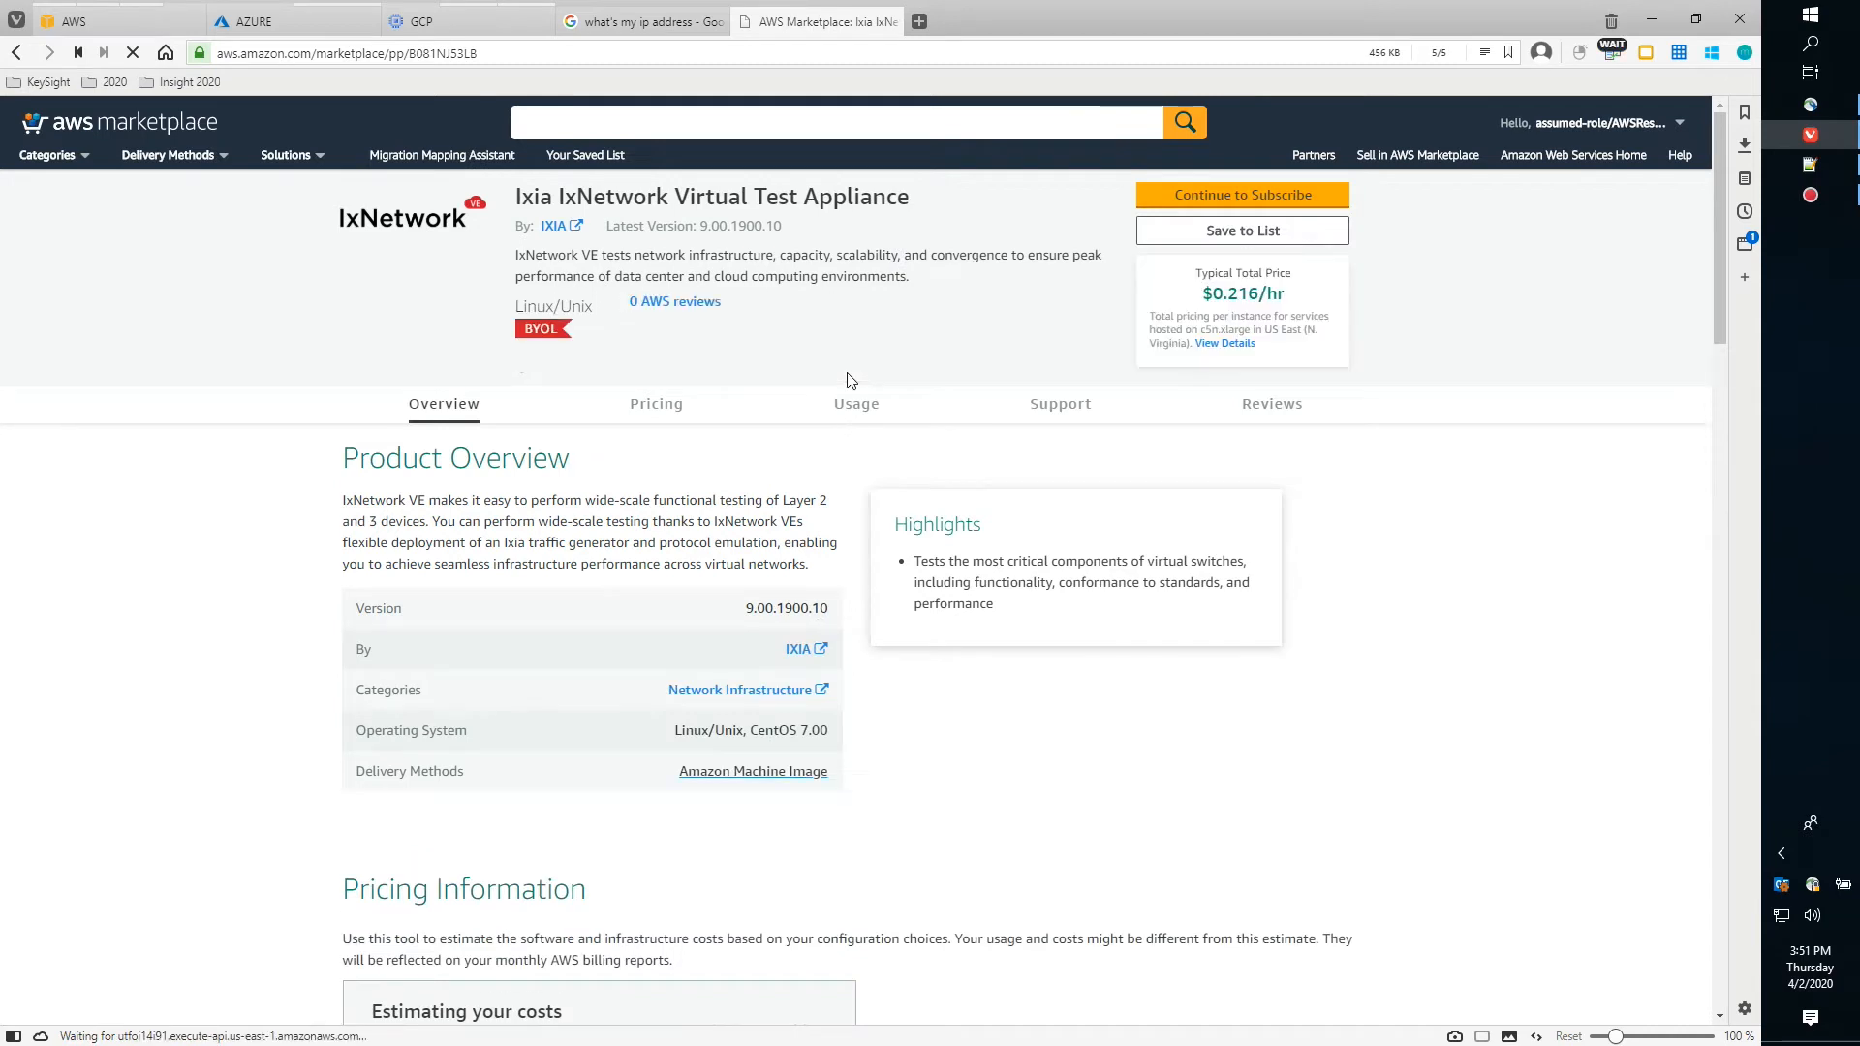
{"action": "scroll", "coordinate": [801, 539], "scroll_direction": "down", "scroll_amount": 3}
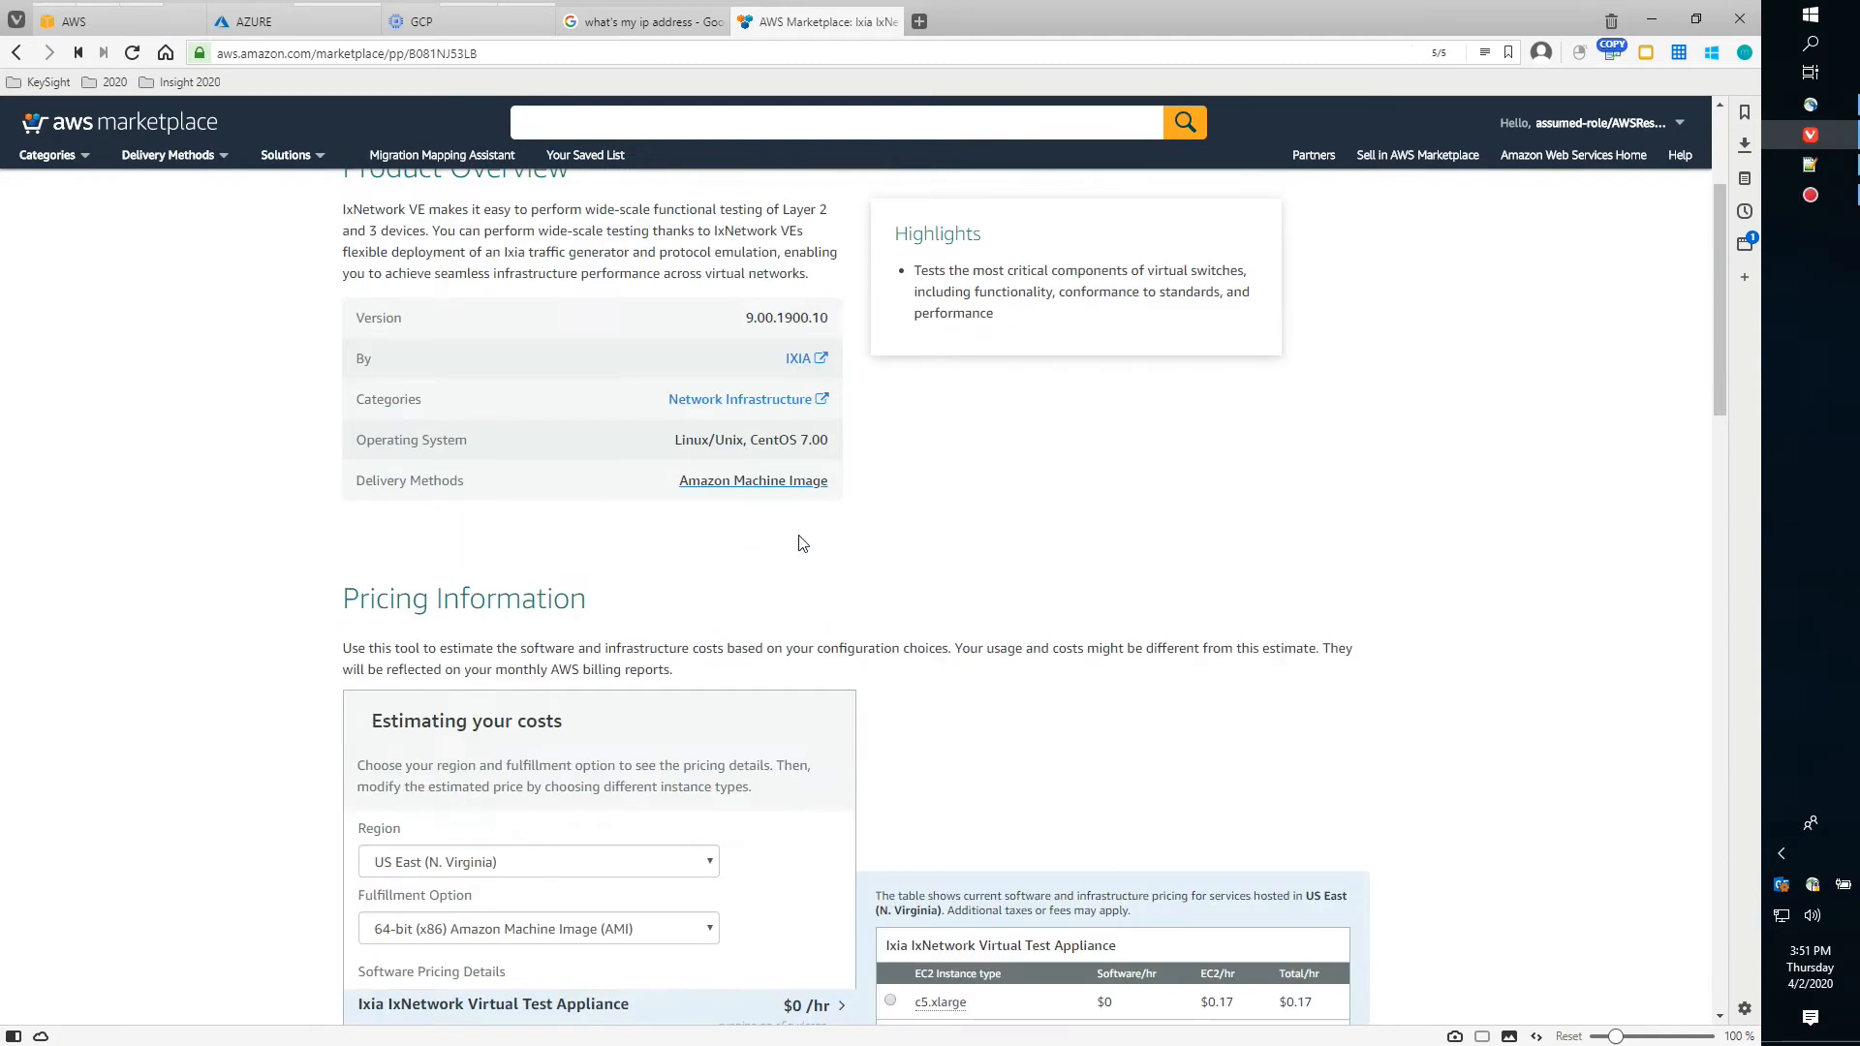
{"action": "scroll", "coordinate": [802, 543], "scroll_direction": "down", "scroll_amount": 3}
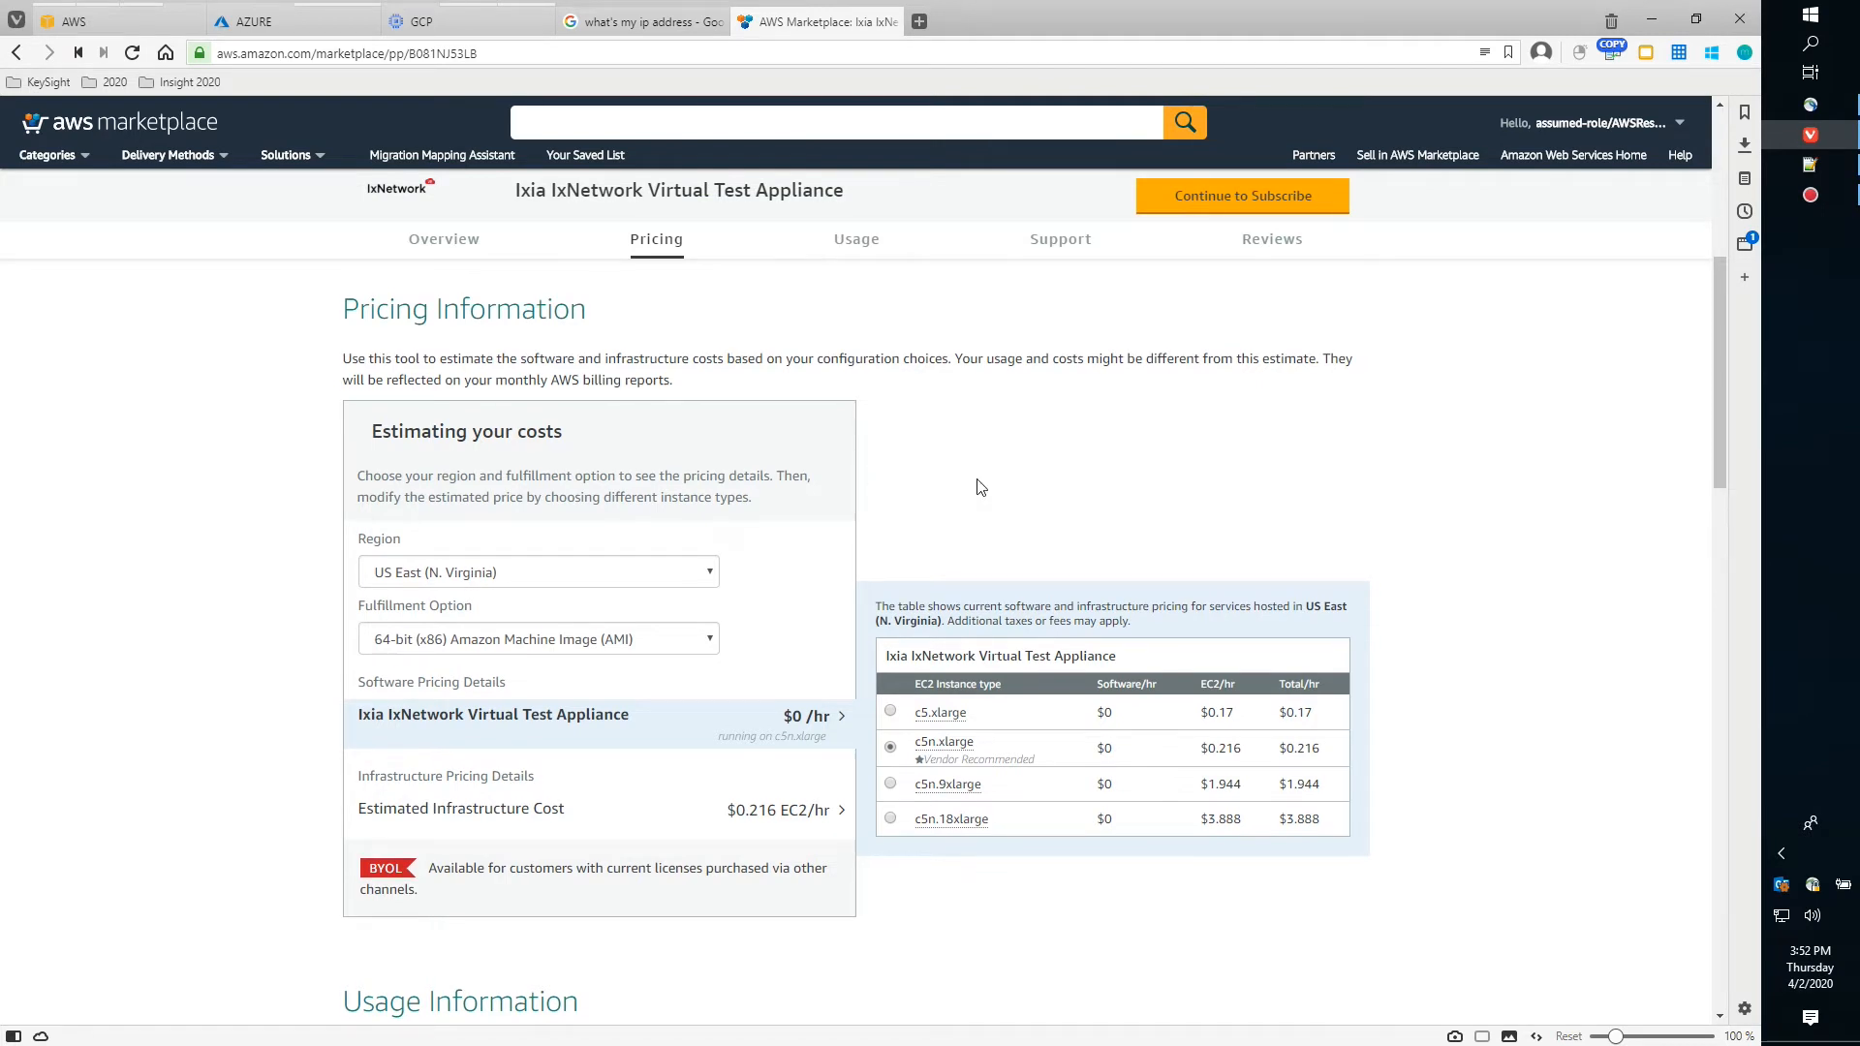
{"action": "scroll", "coordinate": [979, 486], "scroll_direction": "up", "scroll_amount": 3}
{"action": "scroll", "coordinate": [979, 486], "scroll_direction": "up", "scroll_amount": 3}
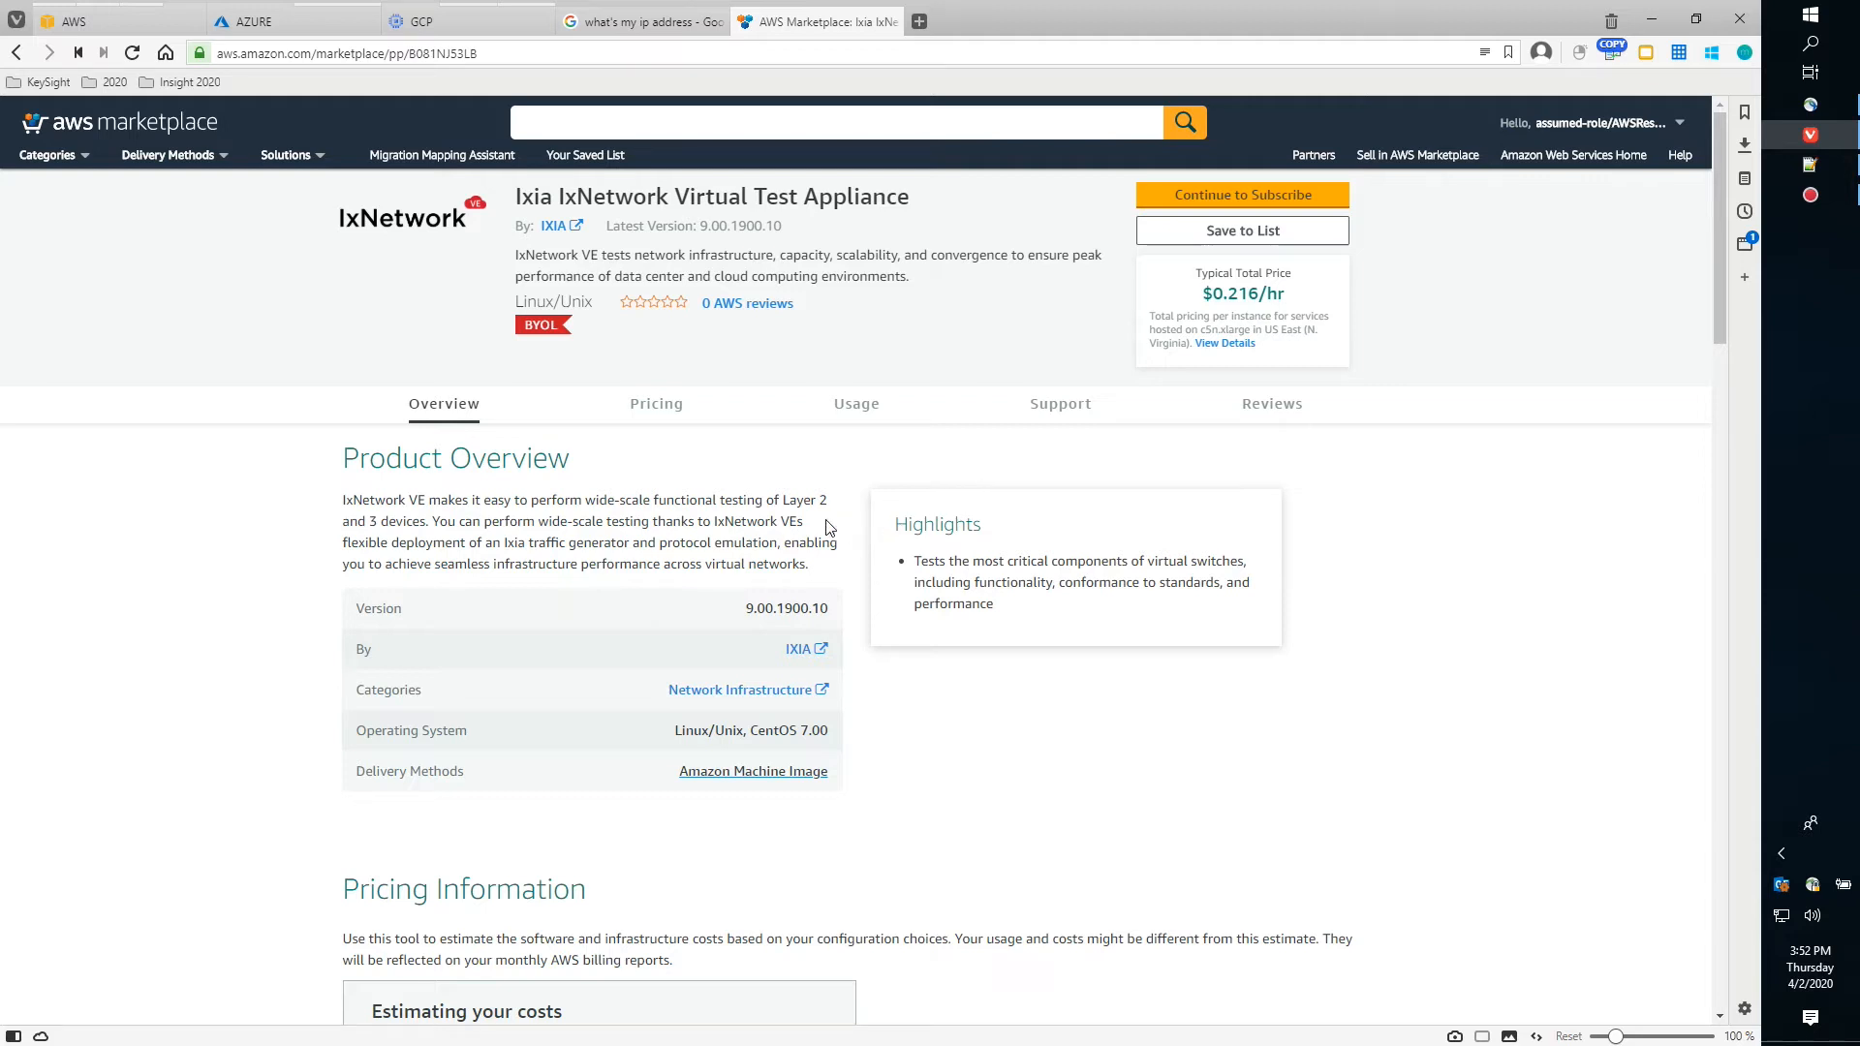
{"action": "scroll", "coordinate": [871, 593], "scroll_direction": "down", "scroll_amount": 2}
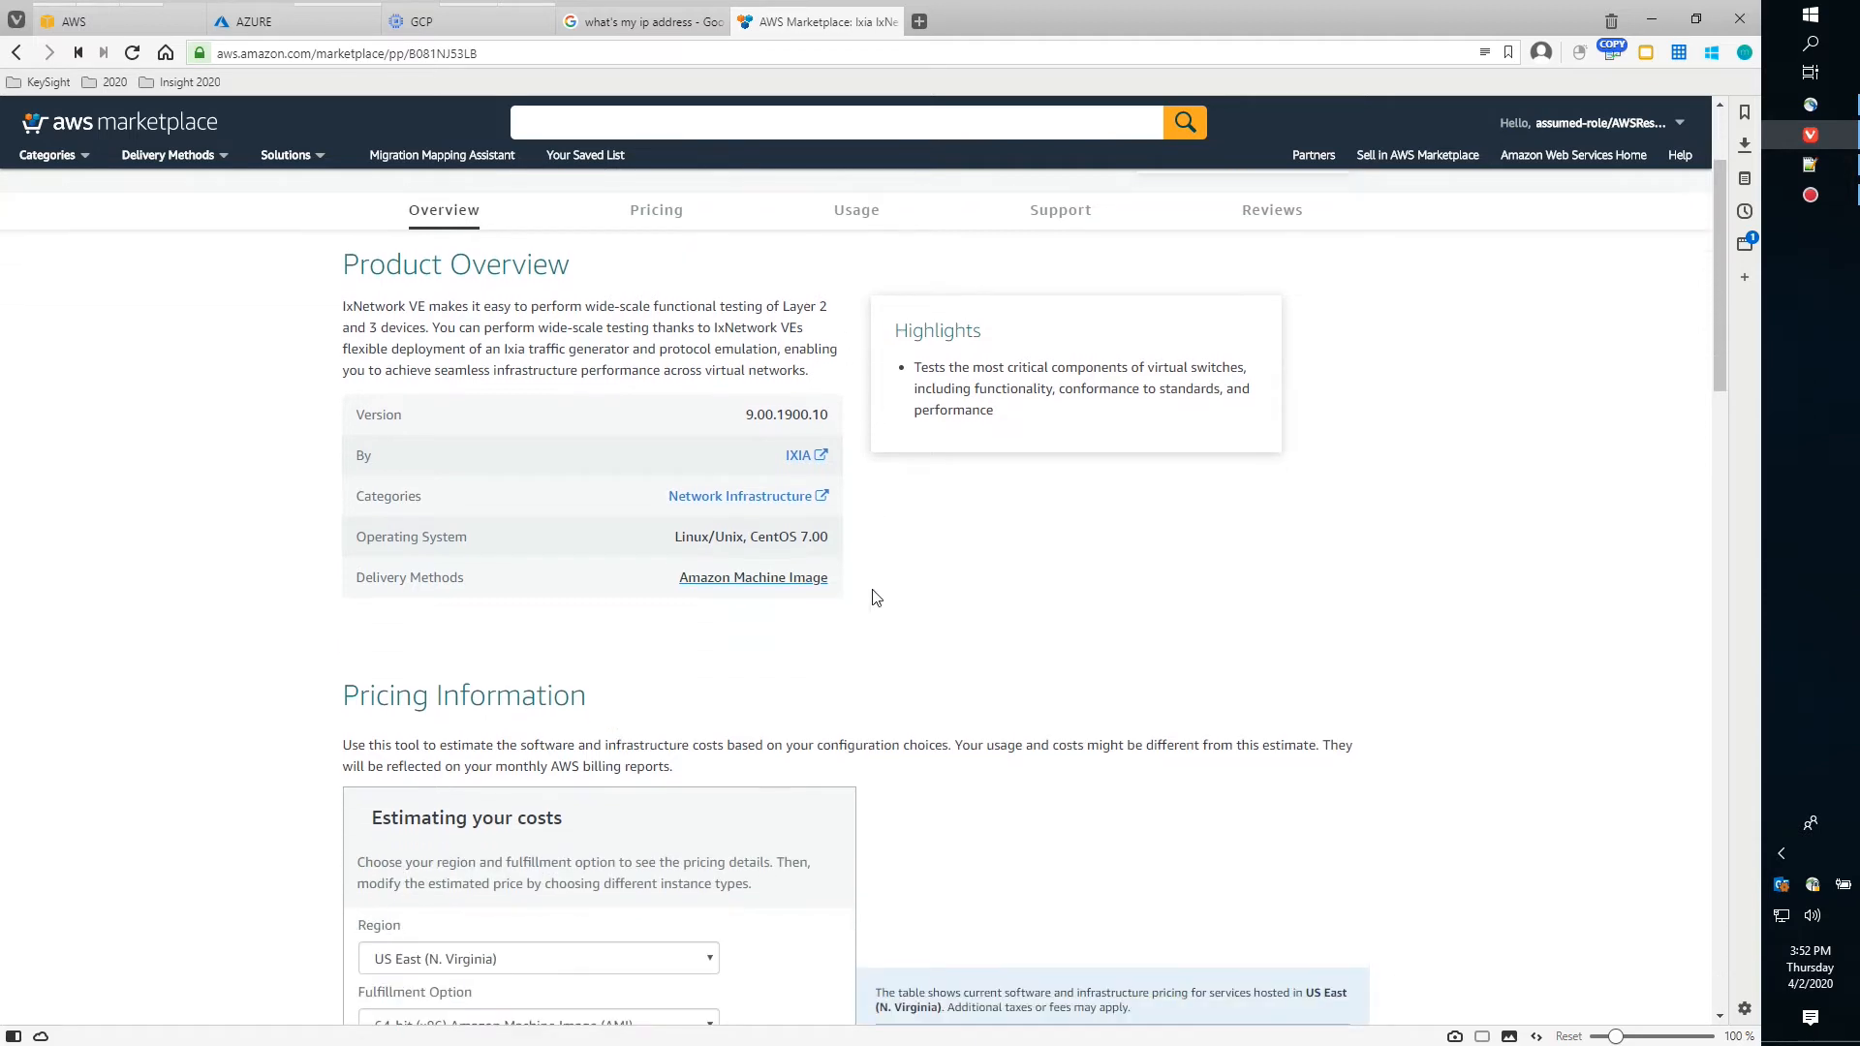
{"action": "scroll", "coordinate": [872, 611], "scroll_direction": "down", "scroll_amount": 5}
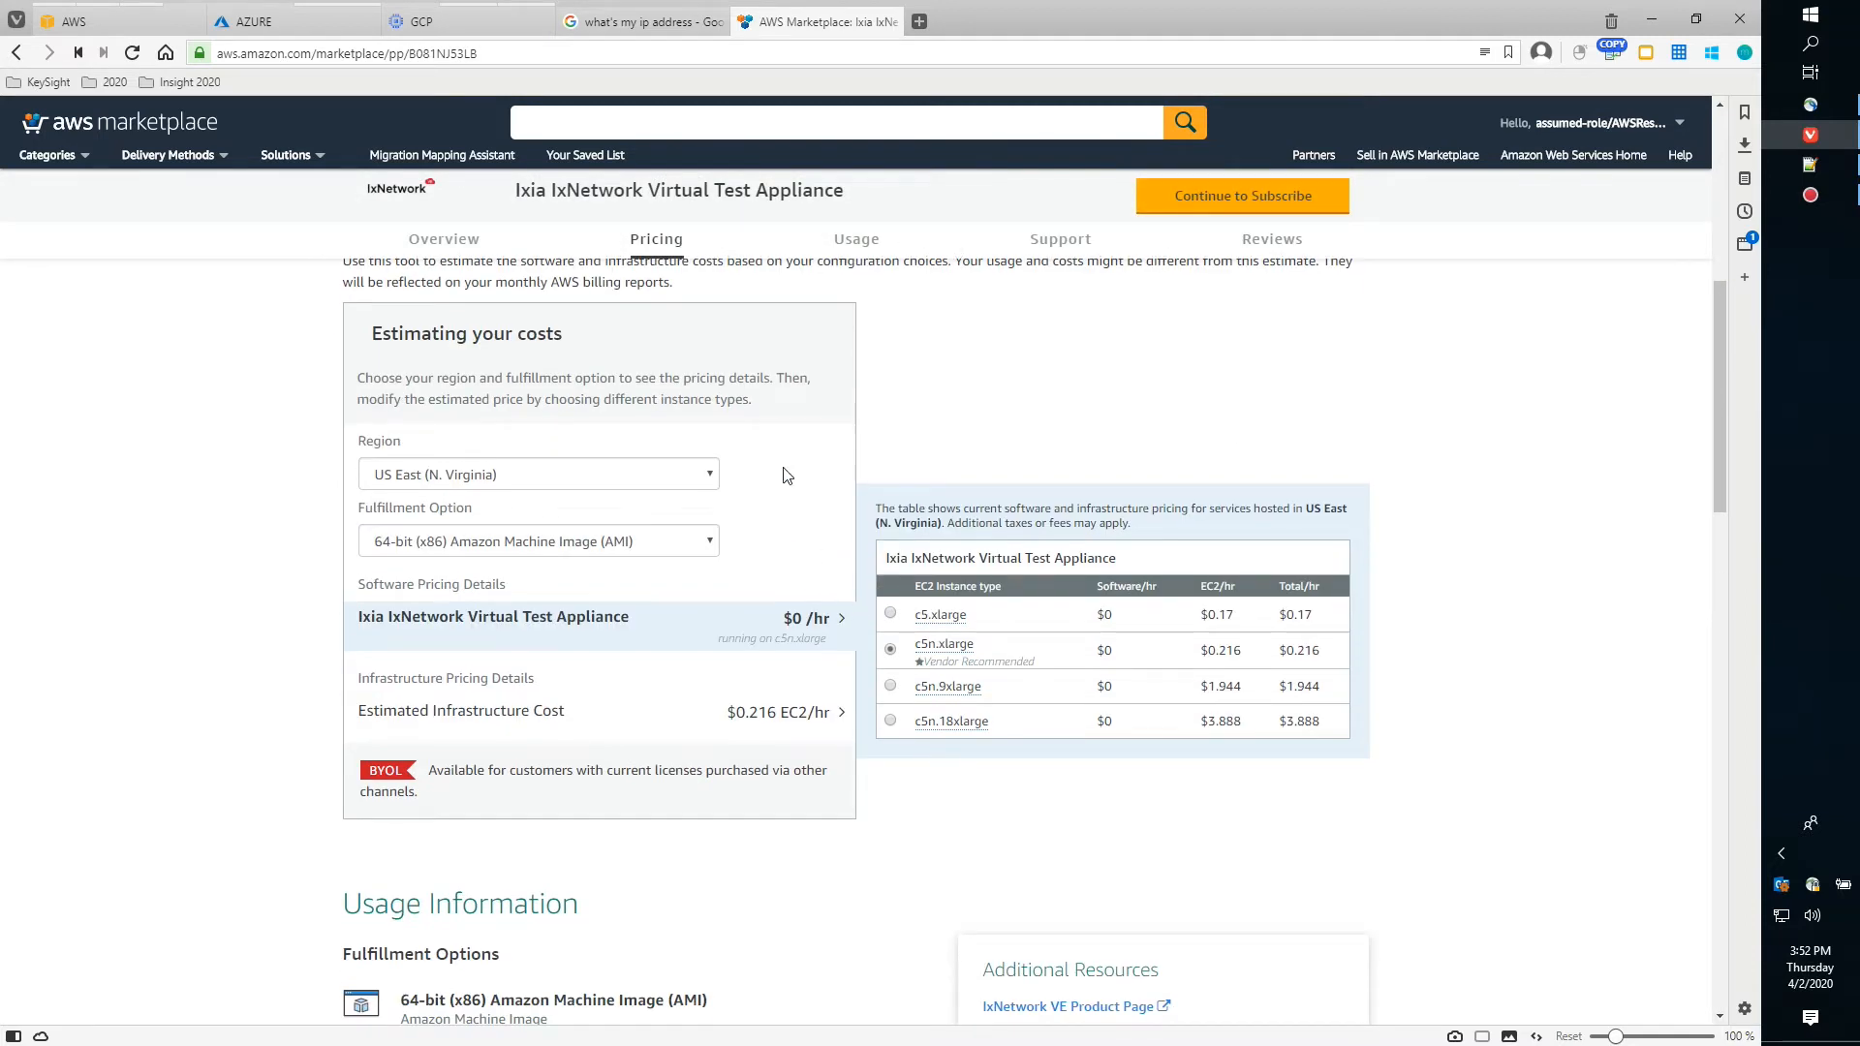
{"action": "scroll", "coordinate": [983, 451], "scroll_direction": "up", "scroll_amount": 3}
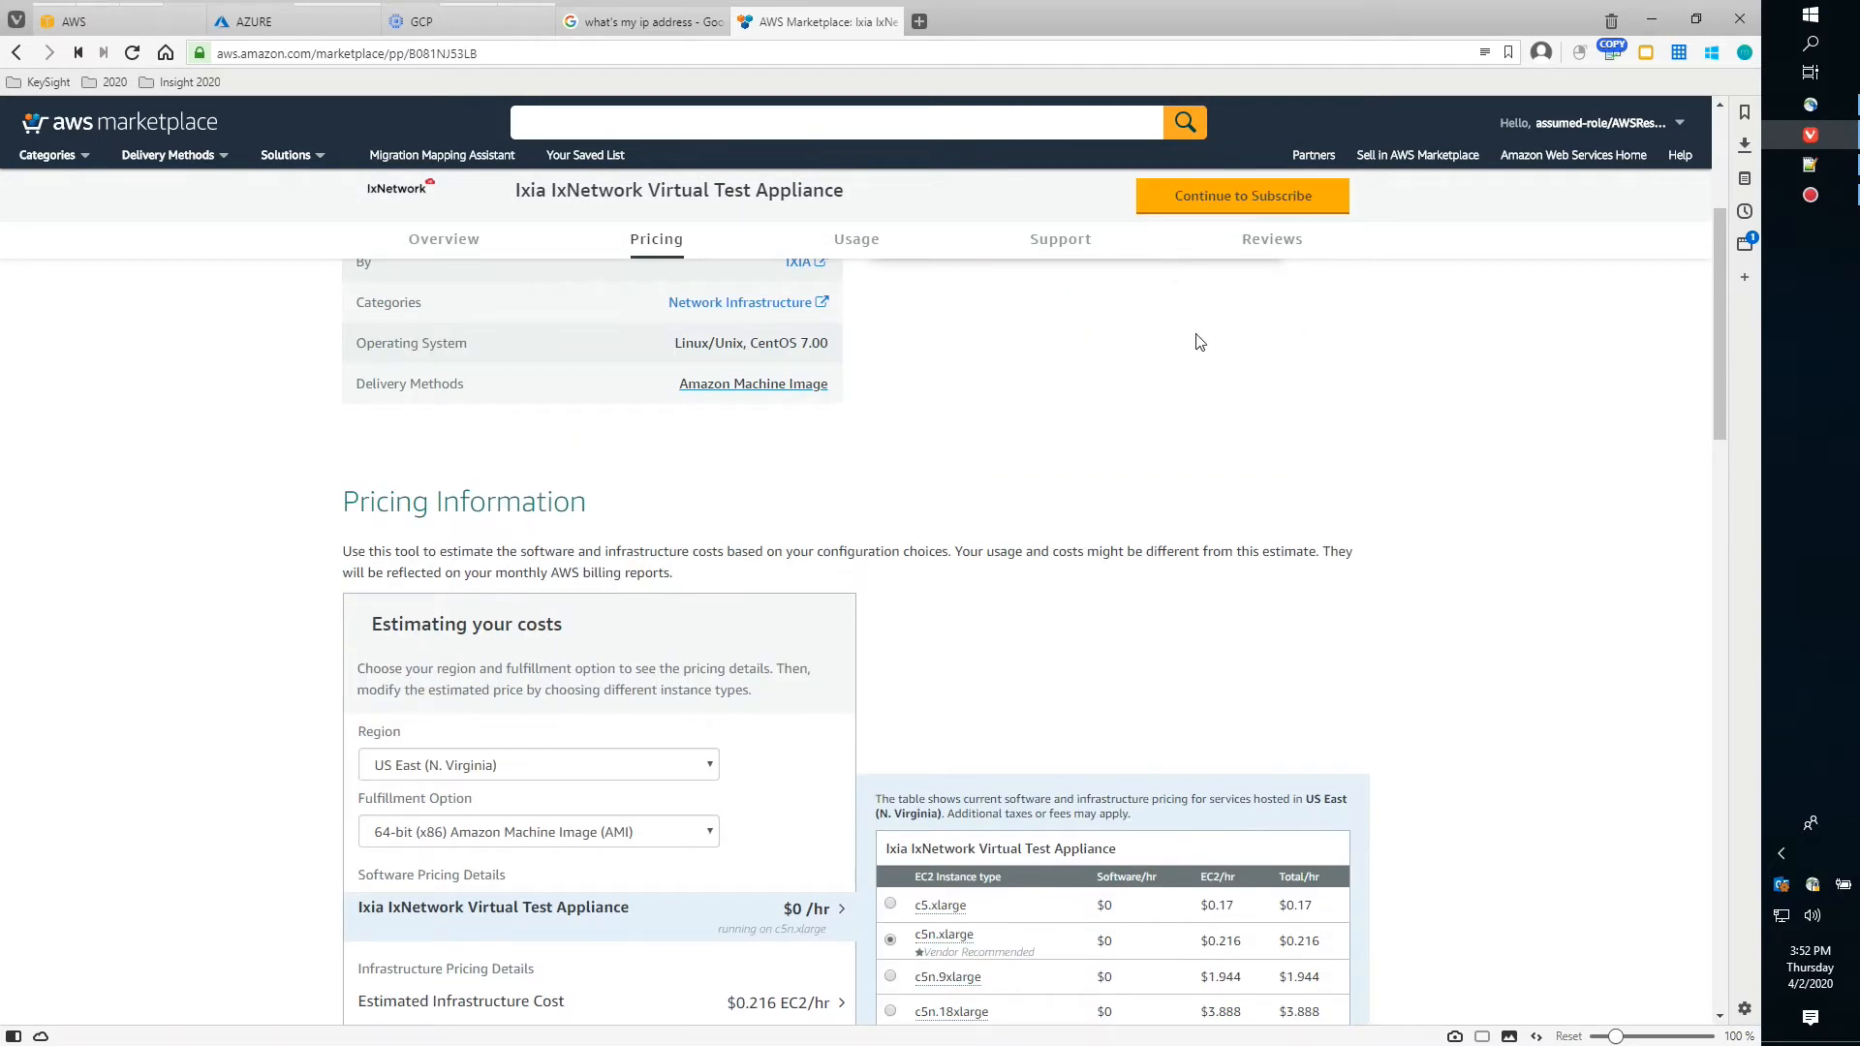
{"action": "scroll", "coordinate": [1197, 334], "scroll_direction": "up", "scroll_amount": 4}
Subscribe to the appliance's BYOL offer and expand its $0 software pricing details
{"action": "left_click", "coordinate": [1223, 197]}
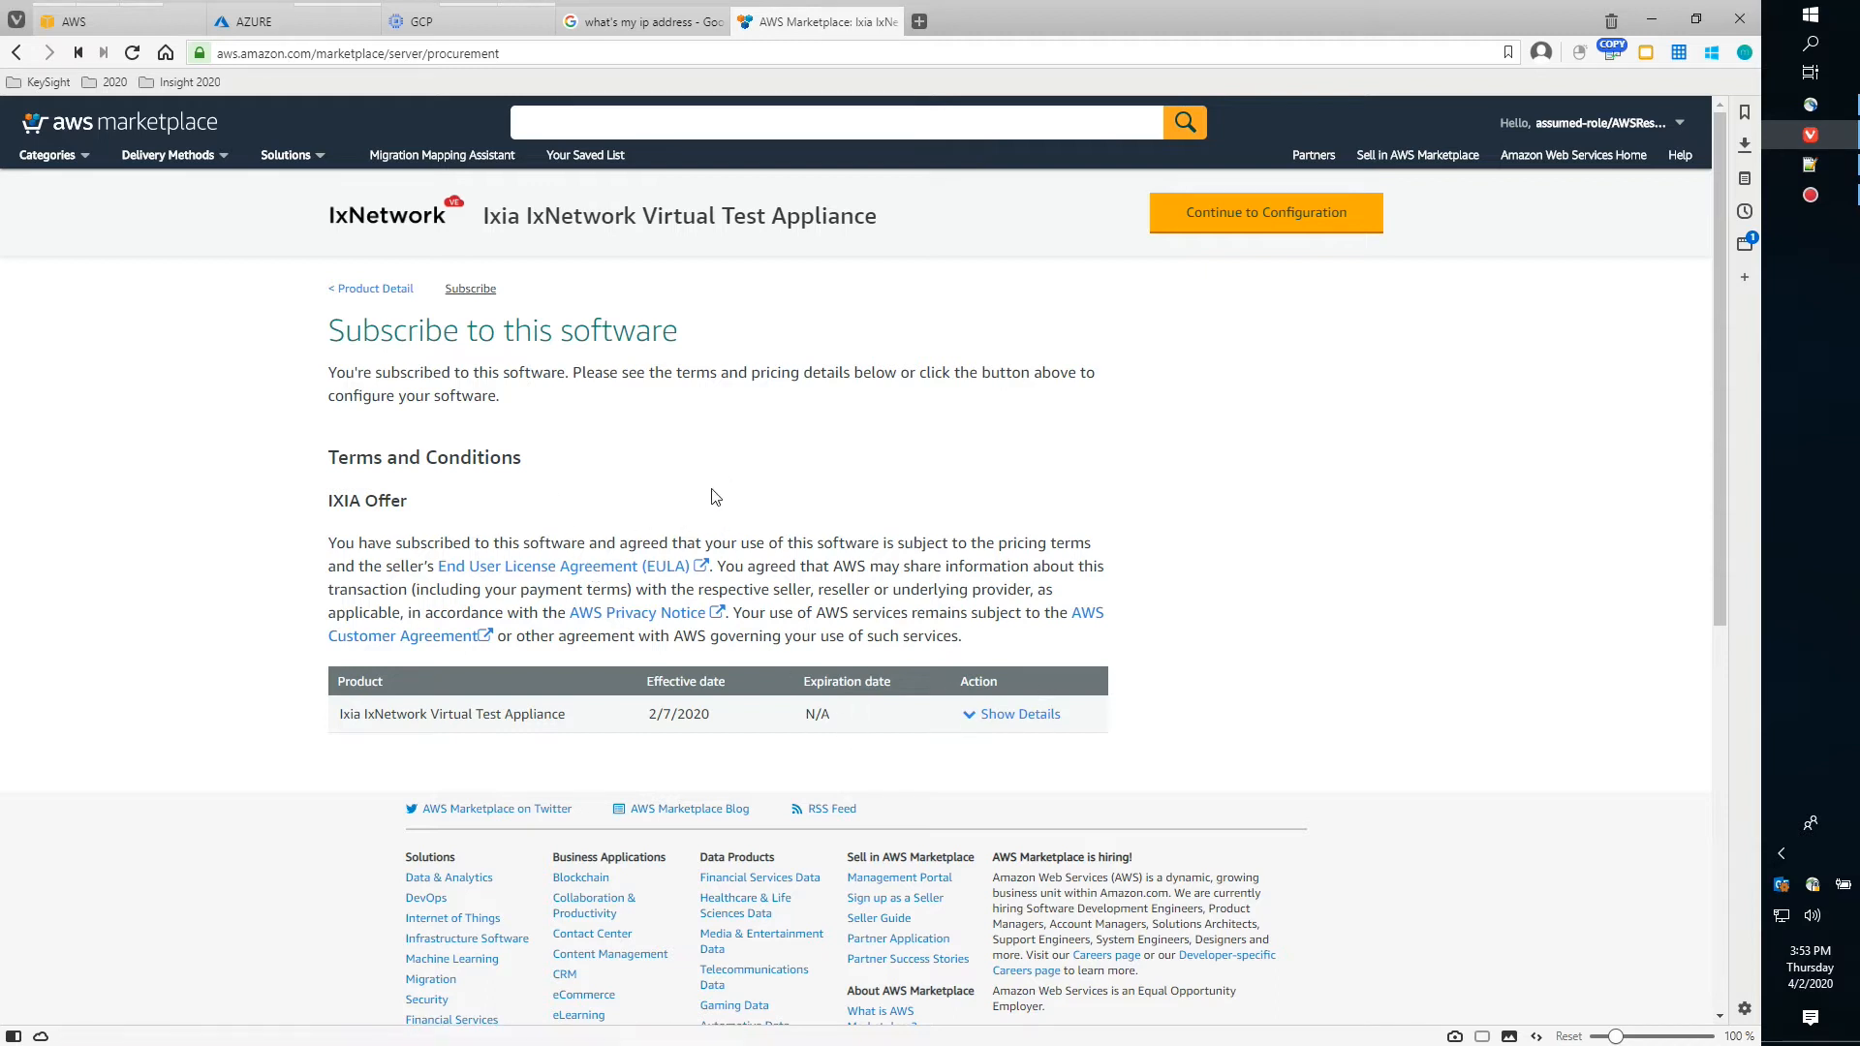
{"action": "left_click", "coordinate": [992, 718]}
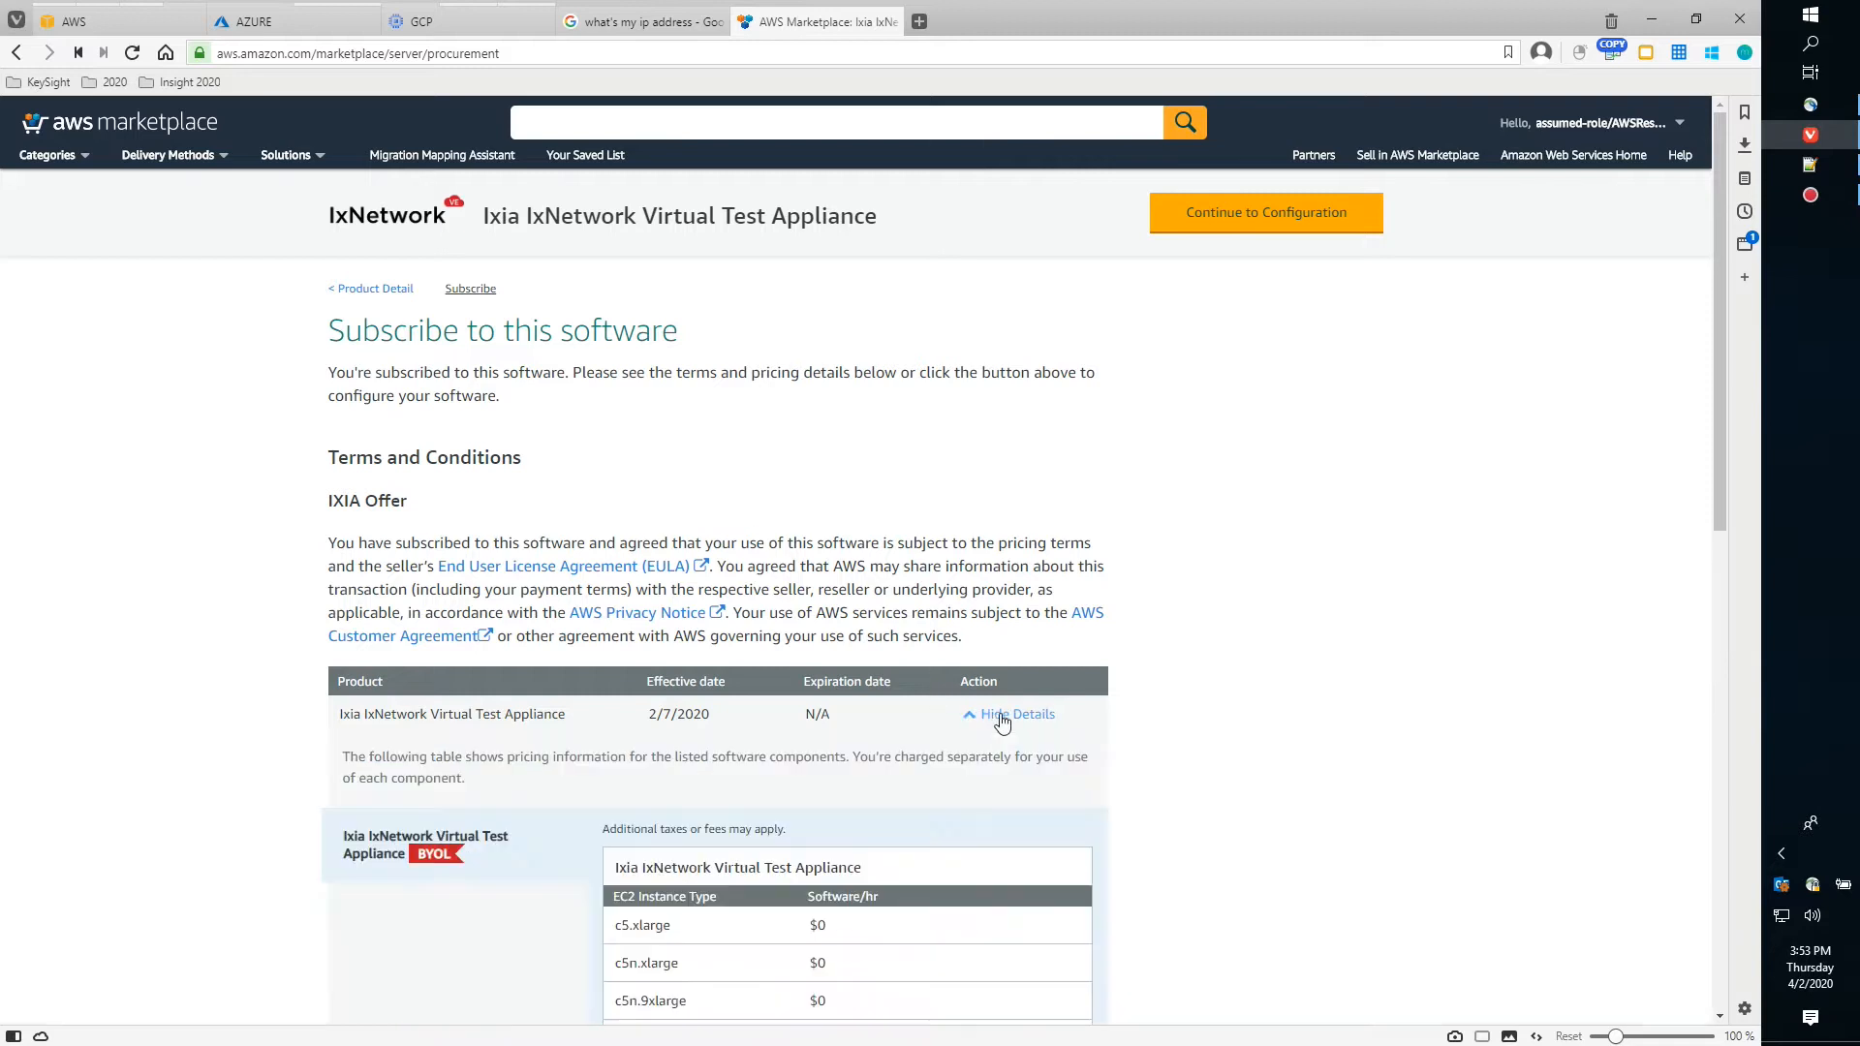
{"action": "scroll", "coordinate": [842, 484], "scroll_direction": "down", "scroll_amount": 2}
{"action": "scroll", "coordinate": [841, 485], "scroll_direction": "up", "scroll_amount": 2}
{"action": "scroll", "coordinate": [824, 465], "scroll_direction": "down", "scroll_amount": 2}
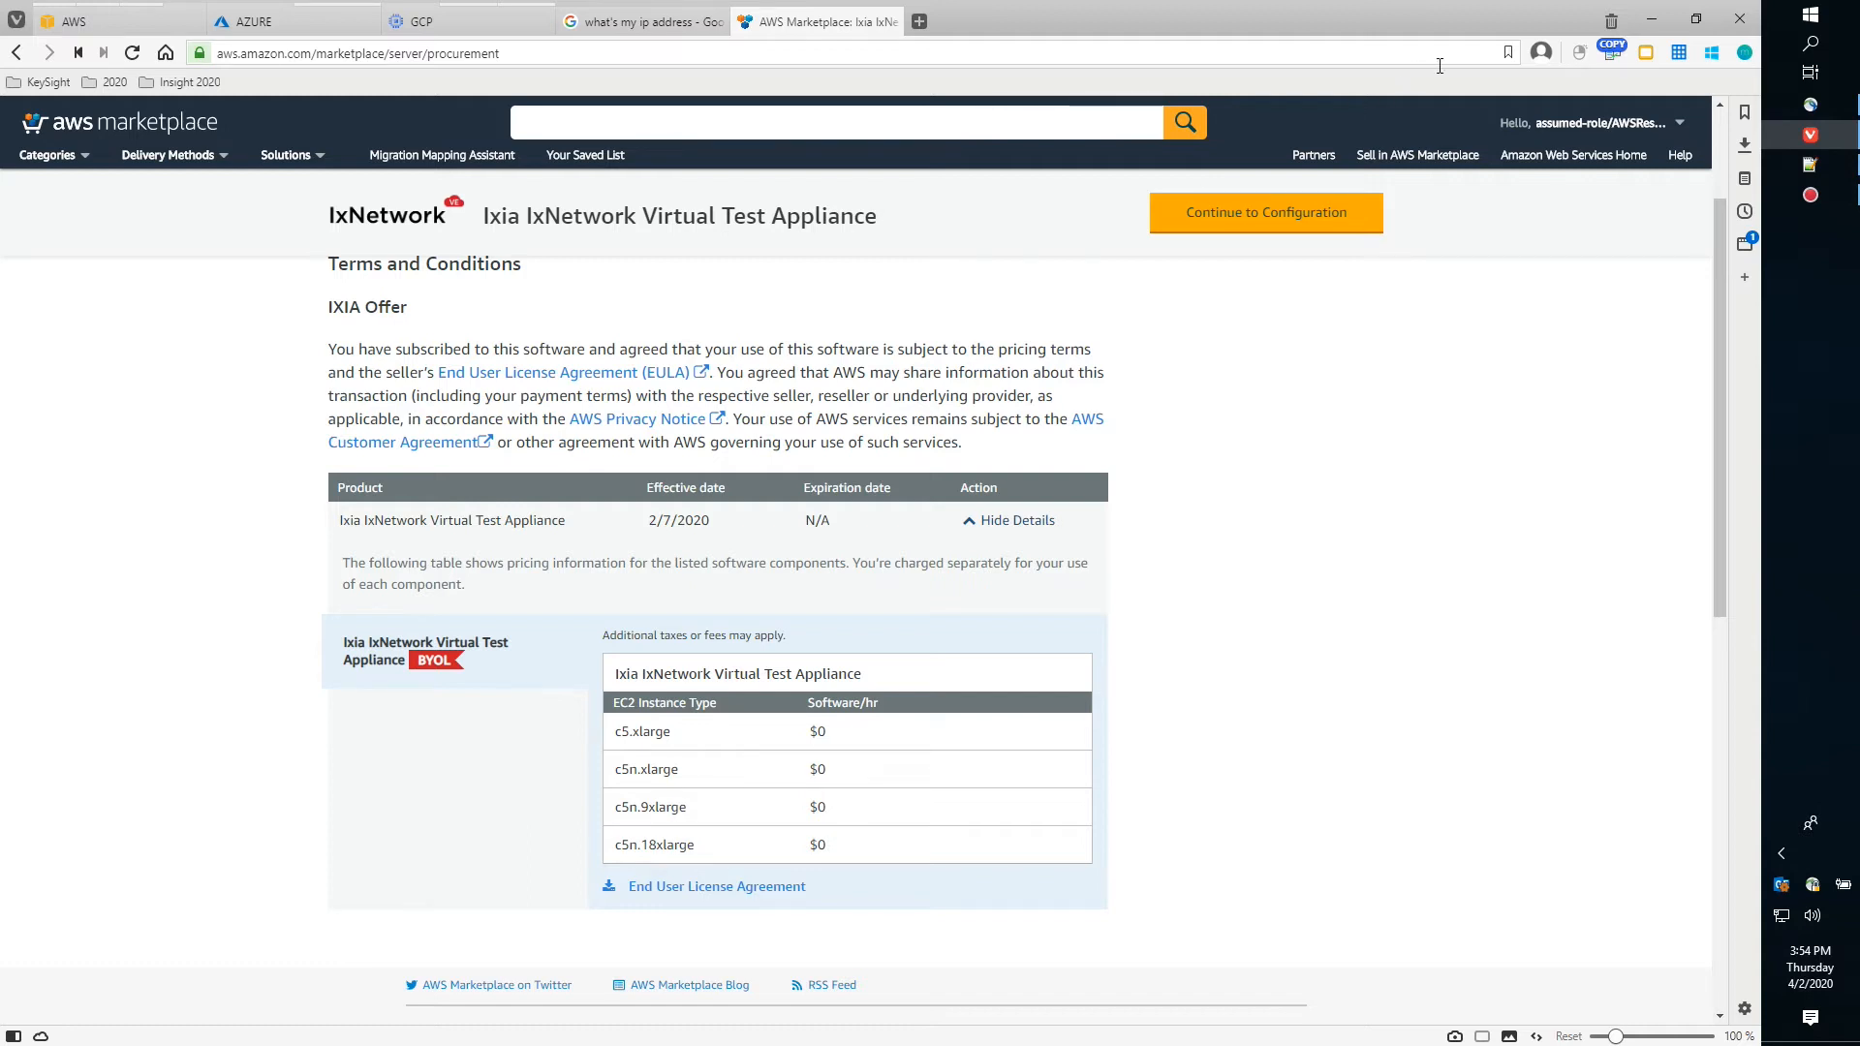
Configure the software as the 64-bit (x86) AMI, version 9.00.1900.10, in US East (Ohio)
{"action": "left_click", "coordinate": [1279, 224]}
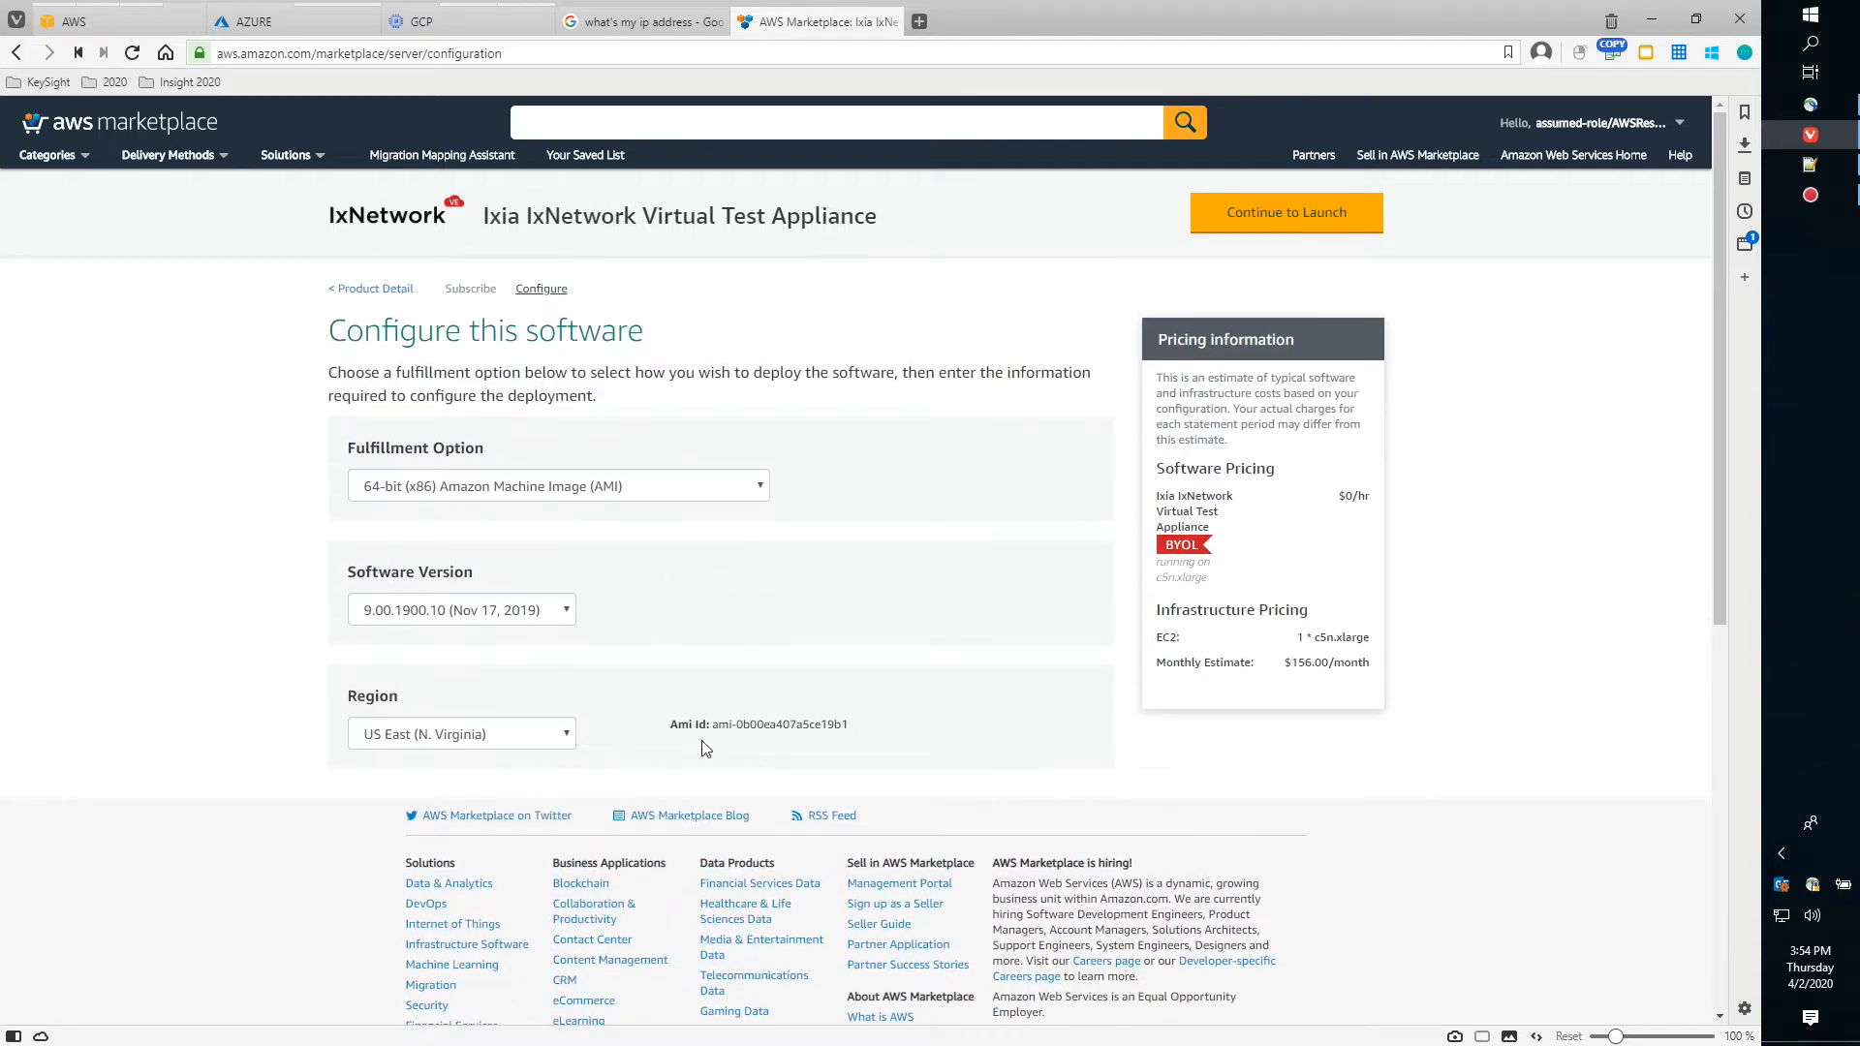
{"action": "left_click", "coordinate": [561, 740]}
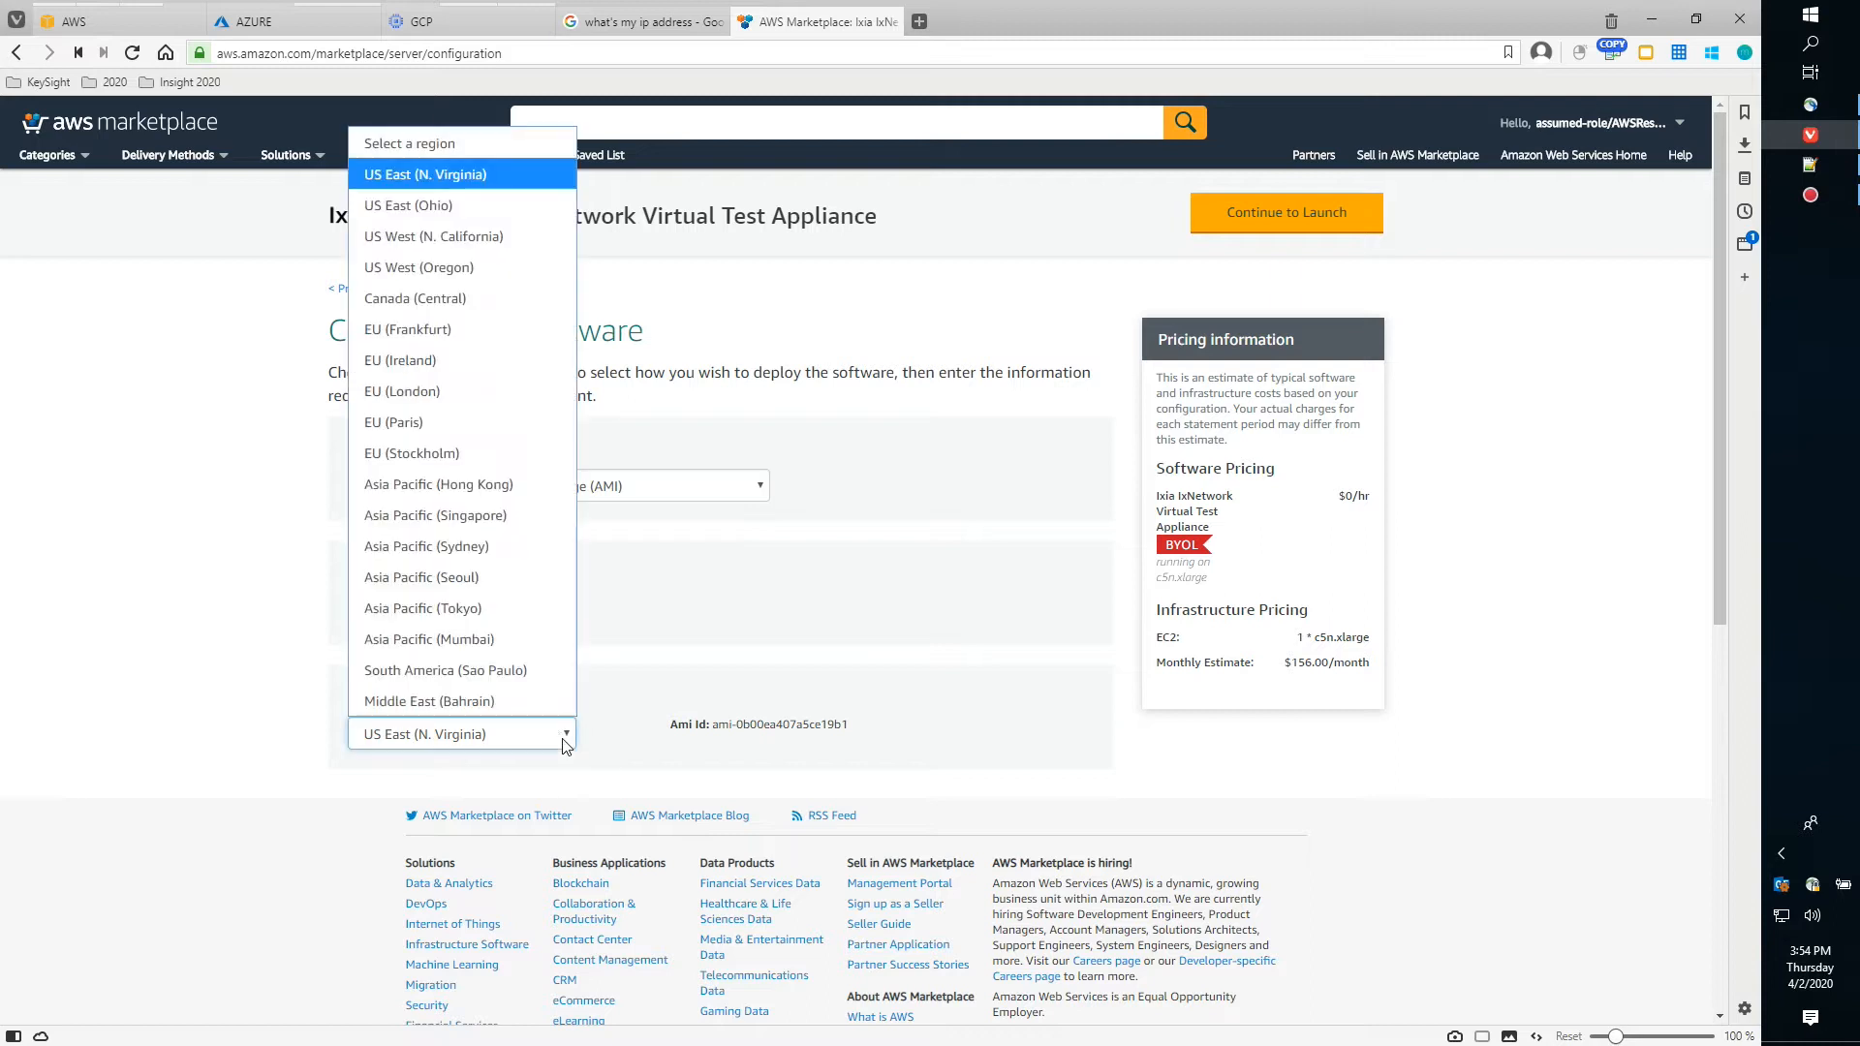
{"action": "left_click", "coordinate": [465, 205]}
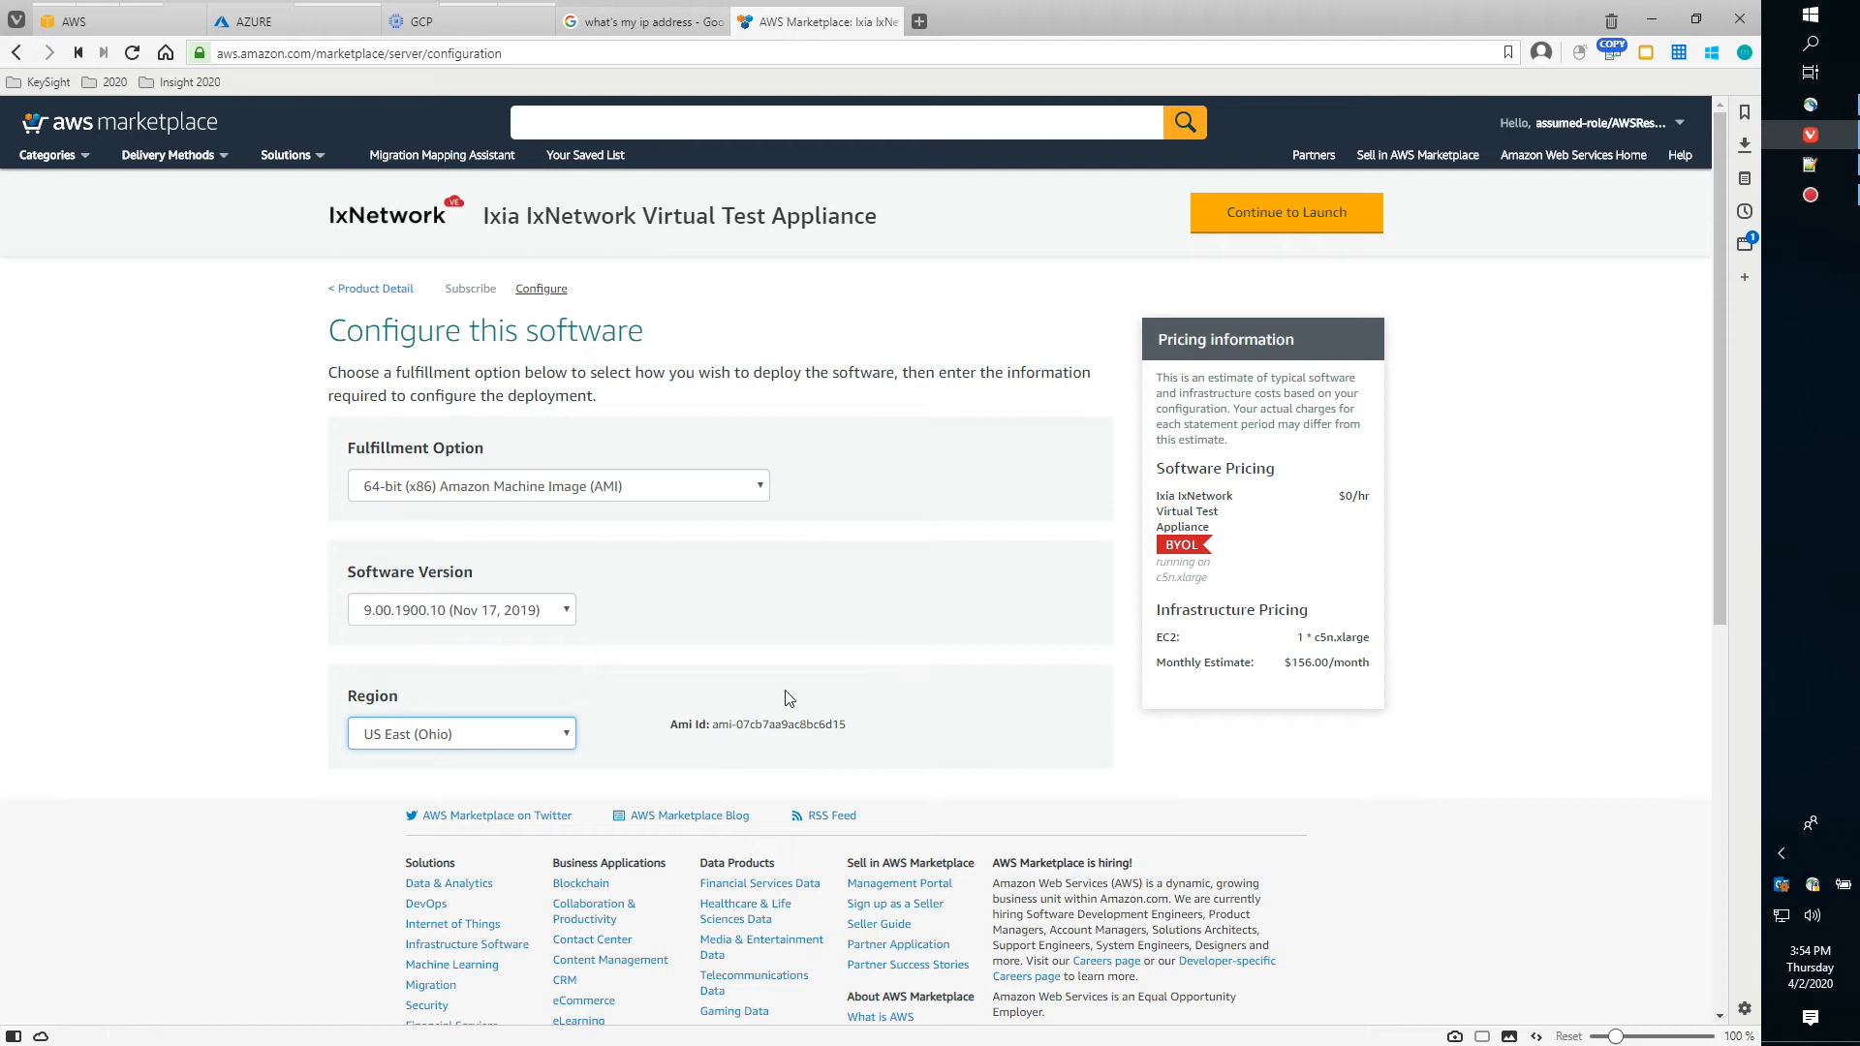
{"action": "left_click", "coordinate": [733, 496]}
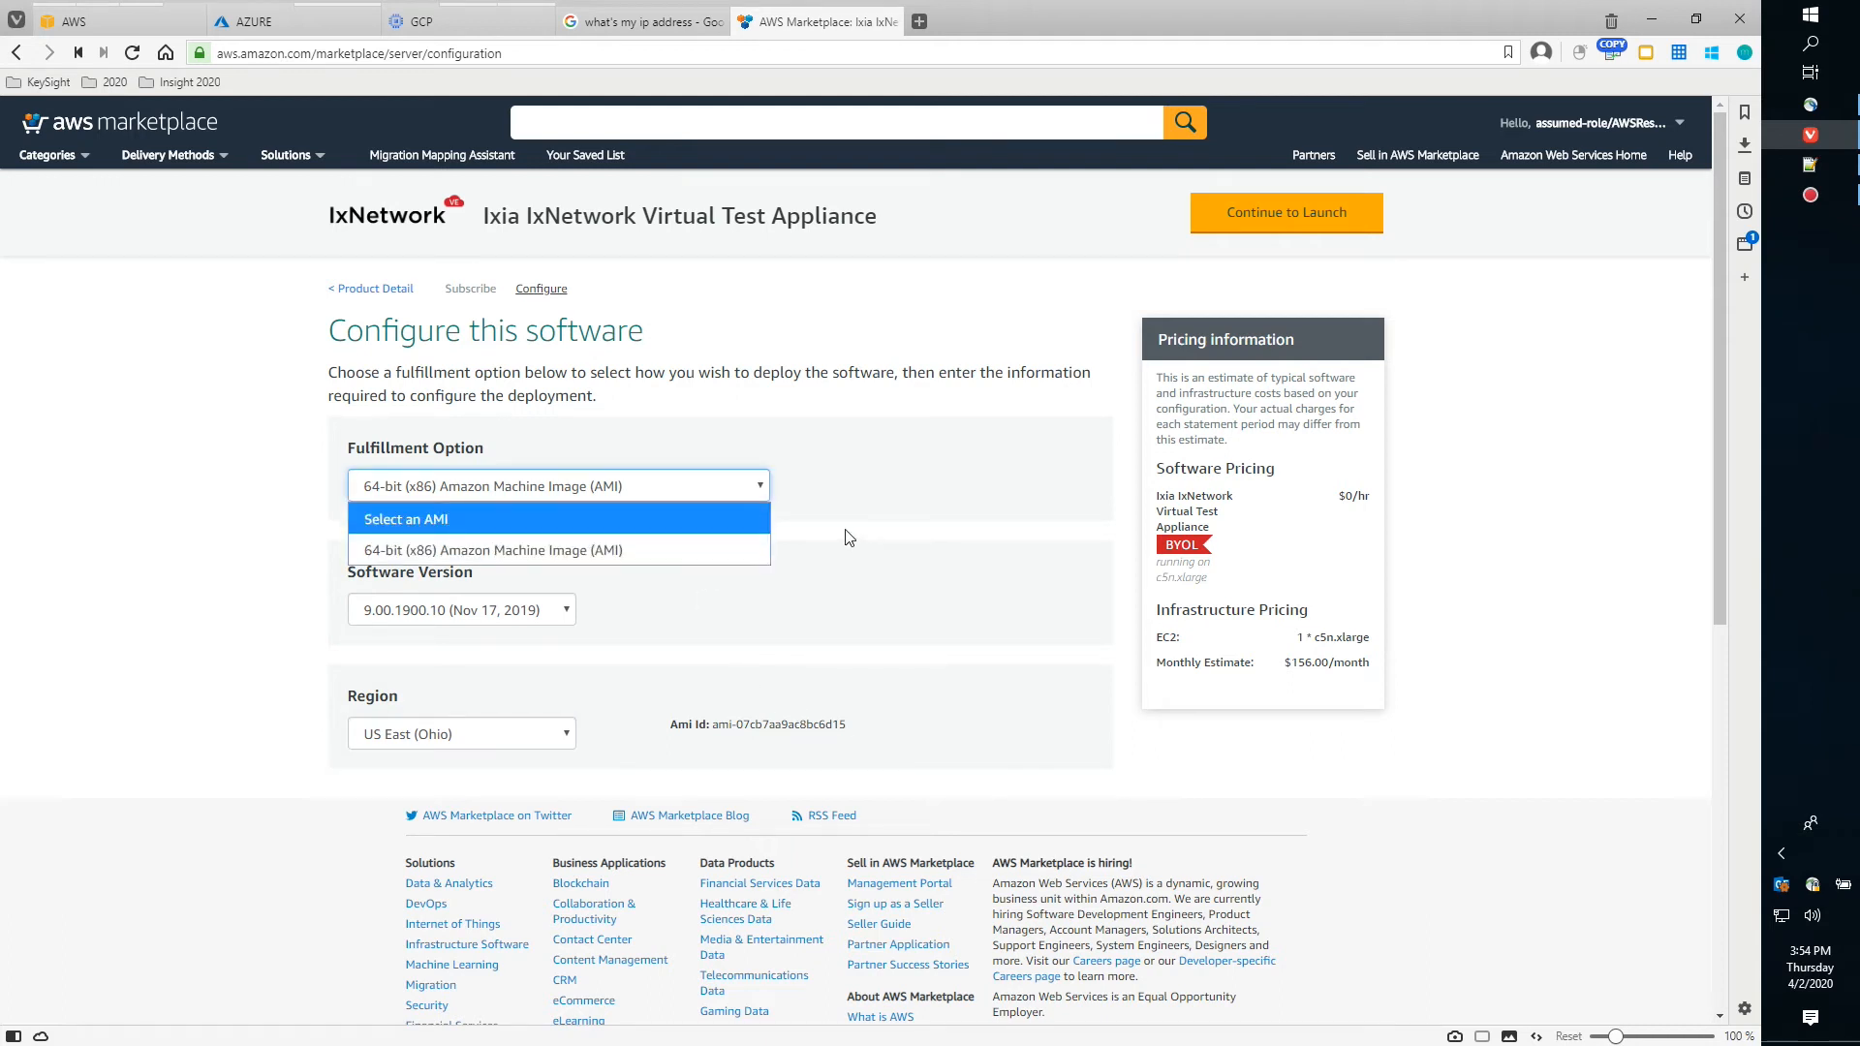
{"action": "left_click", "coordinate": [905, 581]}
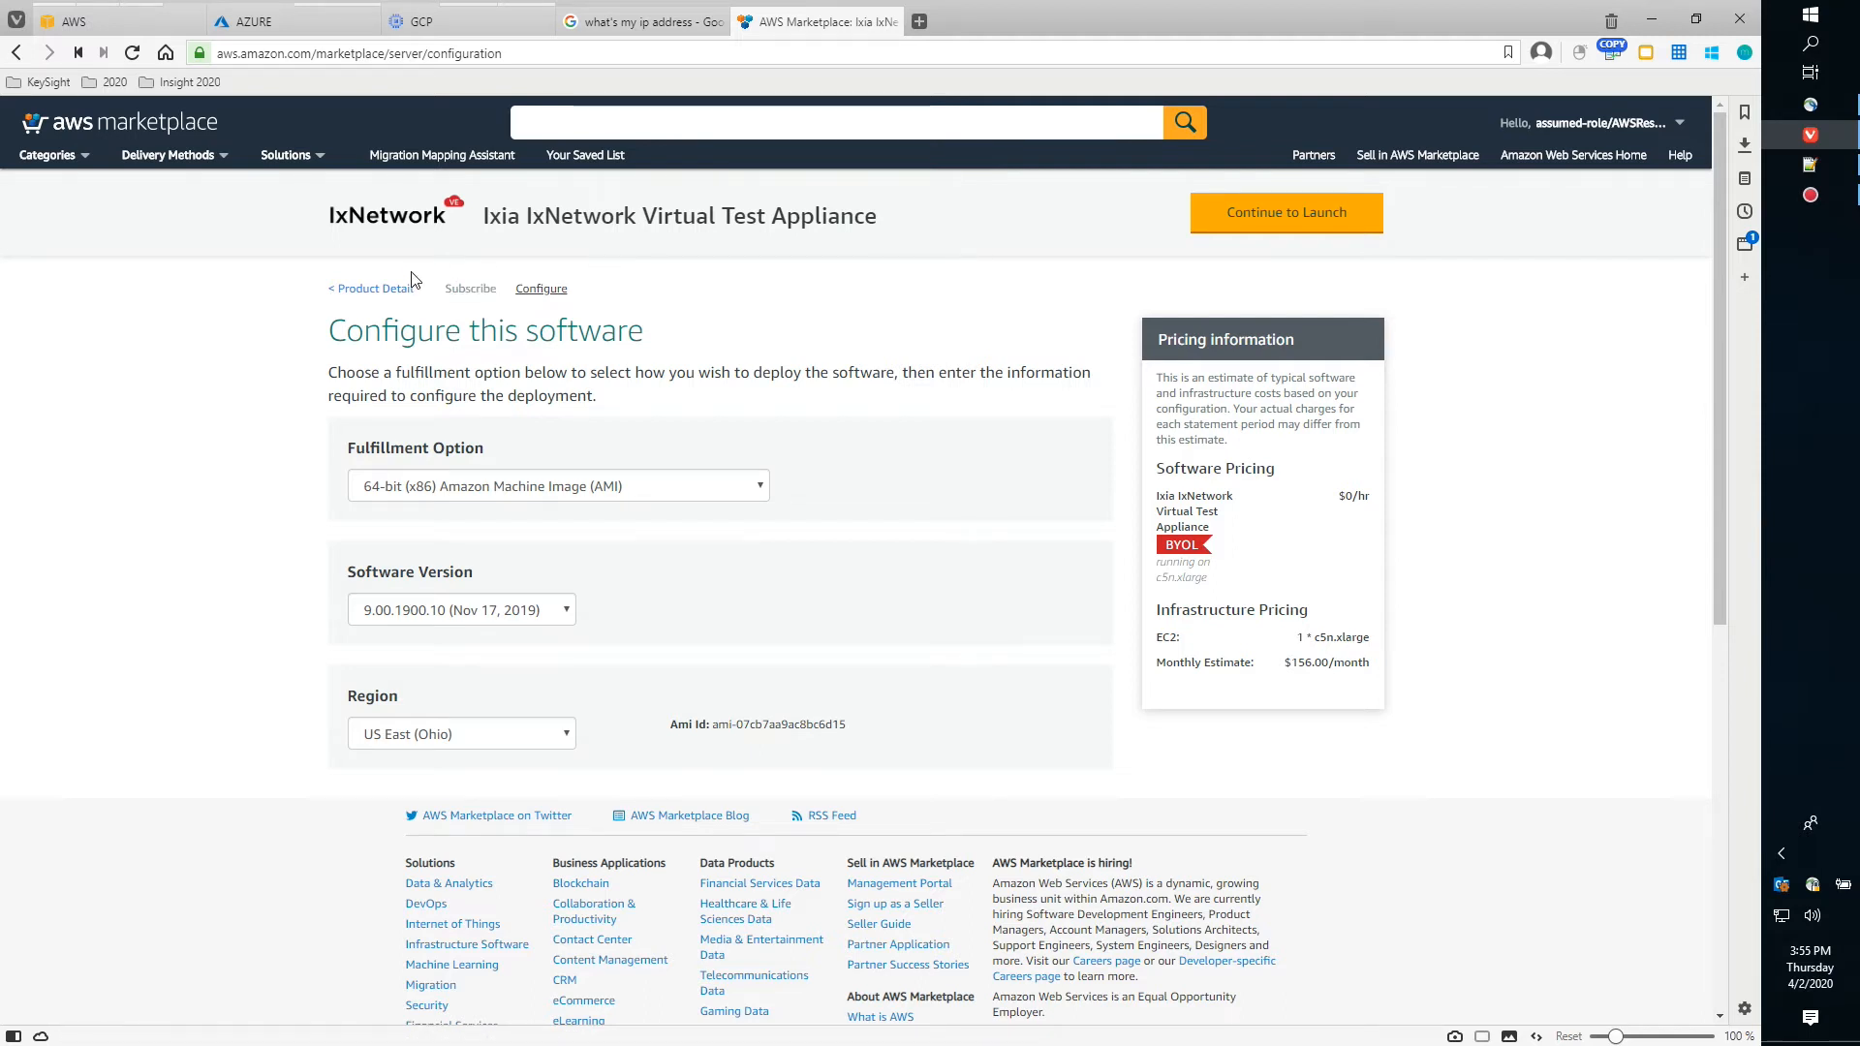
{"action": "mouse_move", "coordinate": [281, 157]}
{"action": "mouse_move", "coordinate": [87, 24]}
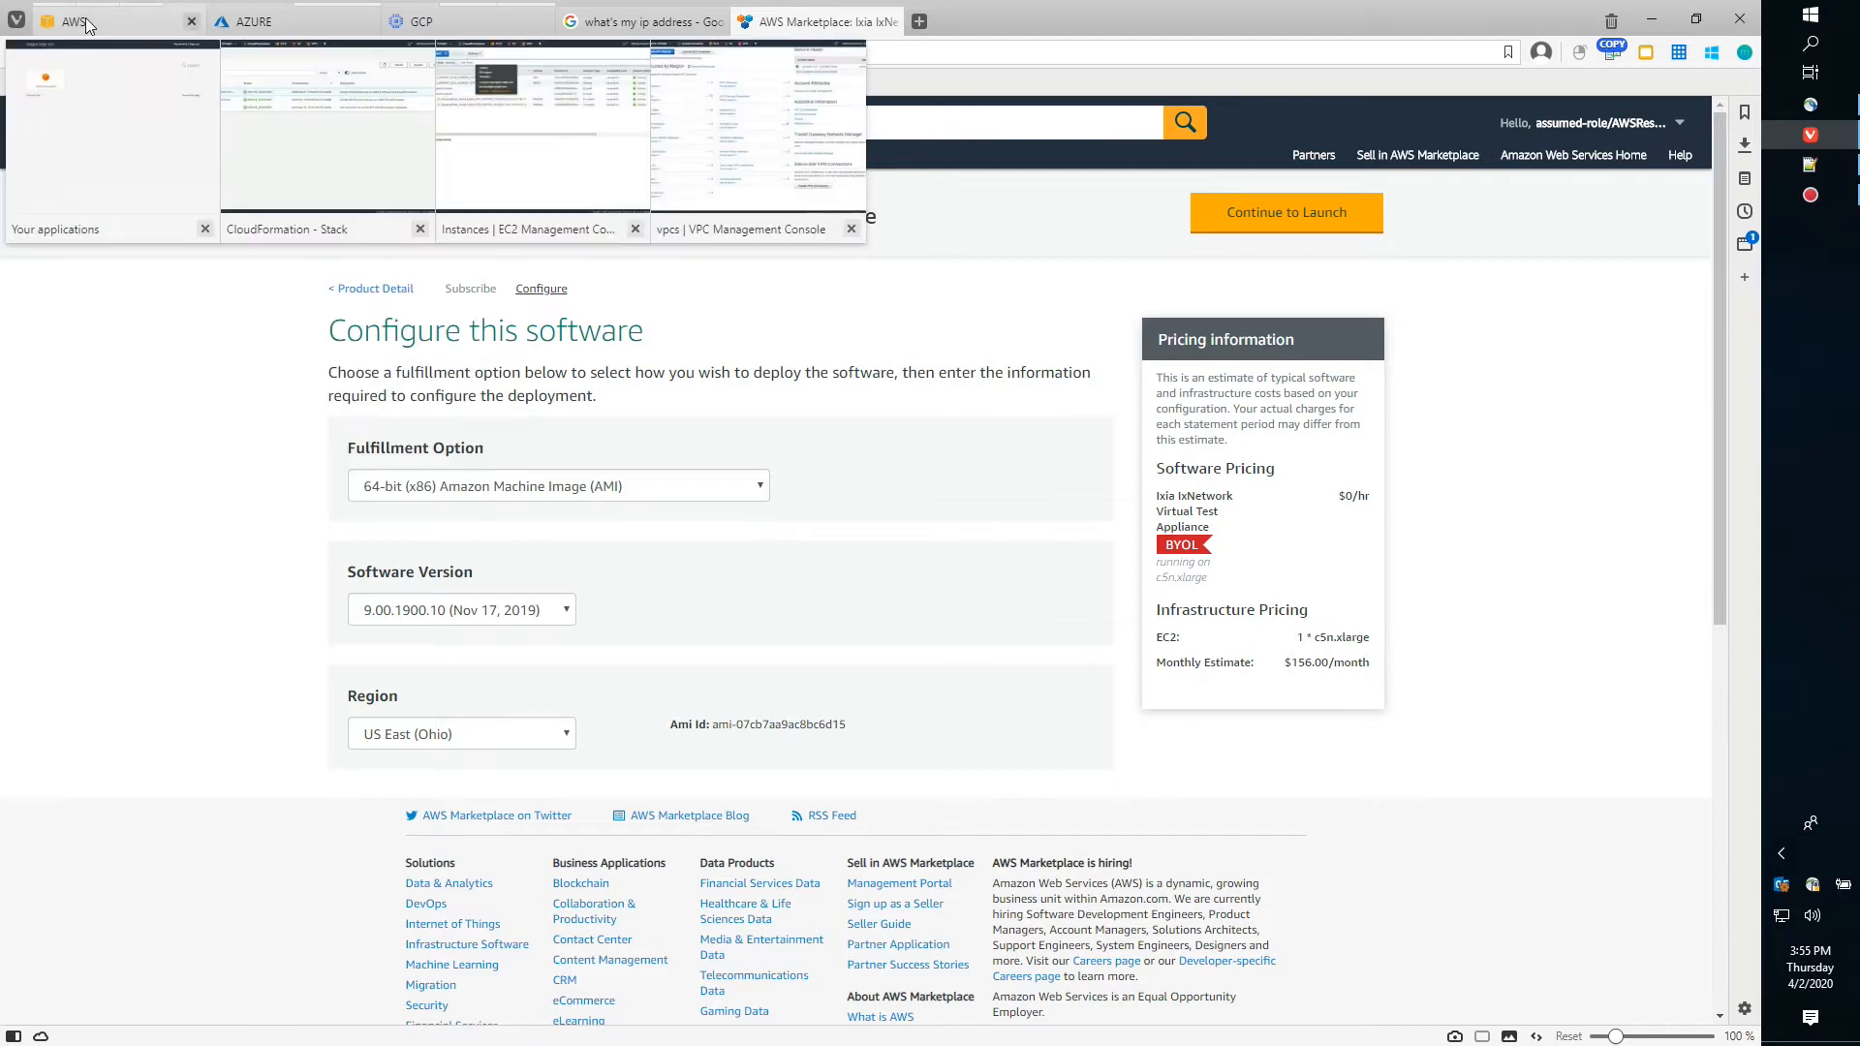
Switch to the EC2 Console Instances page for Ohio, which lists no running instances
{"action": "left_click", "coordinate": [556, 175]}
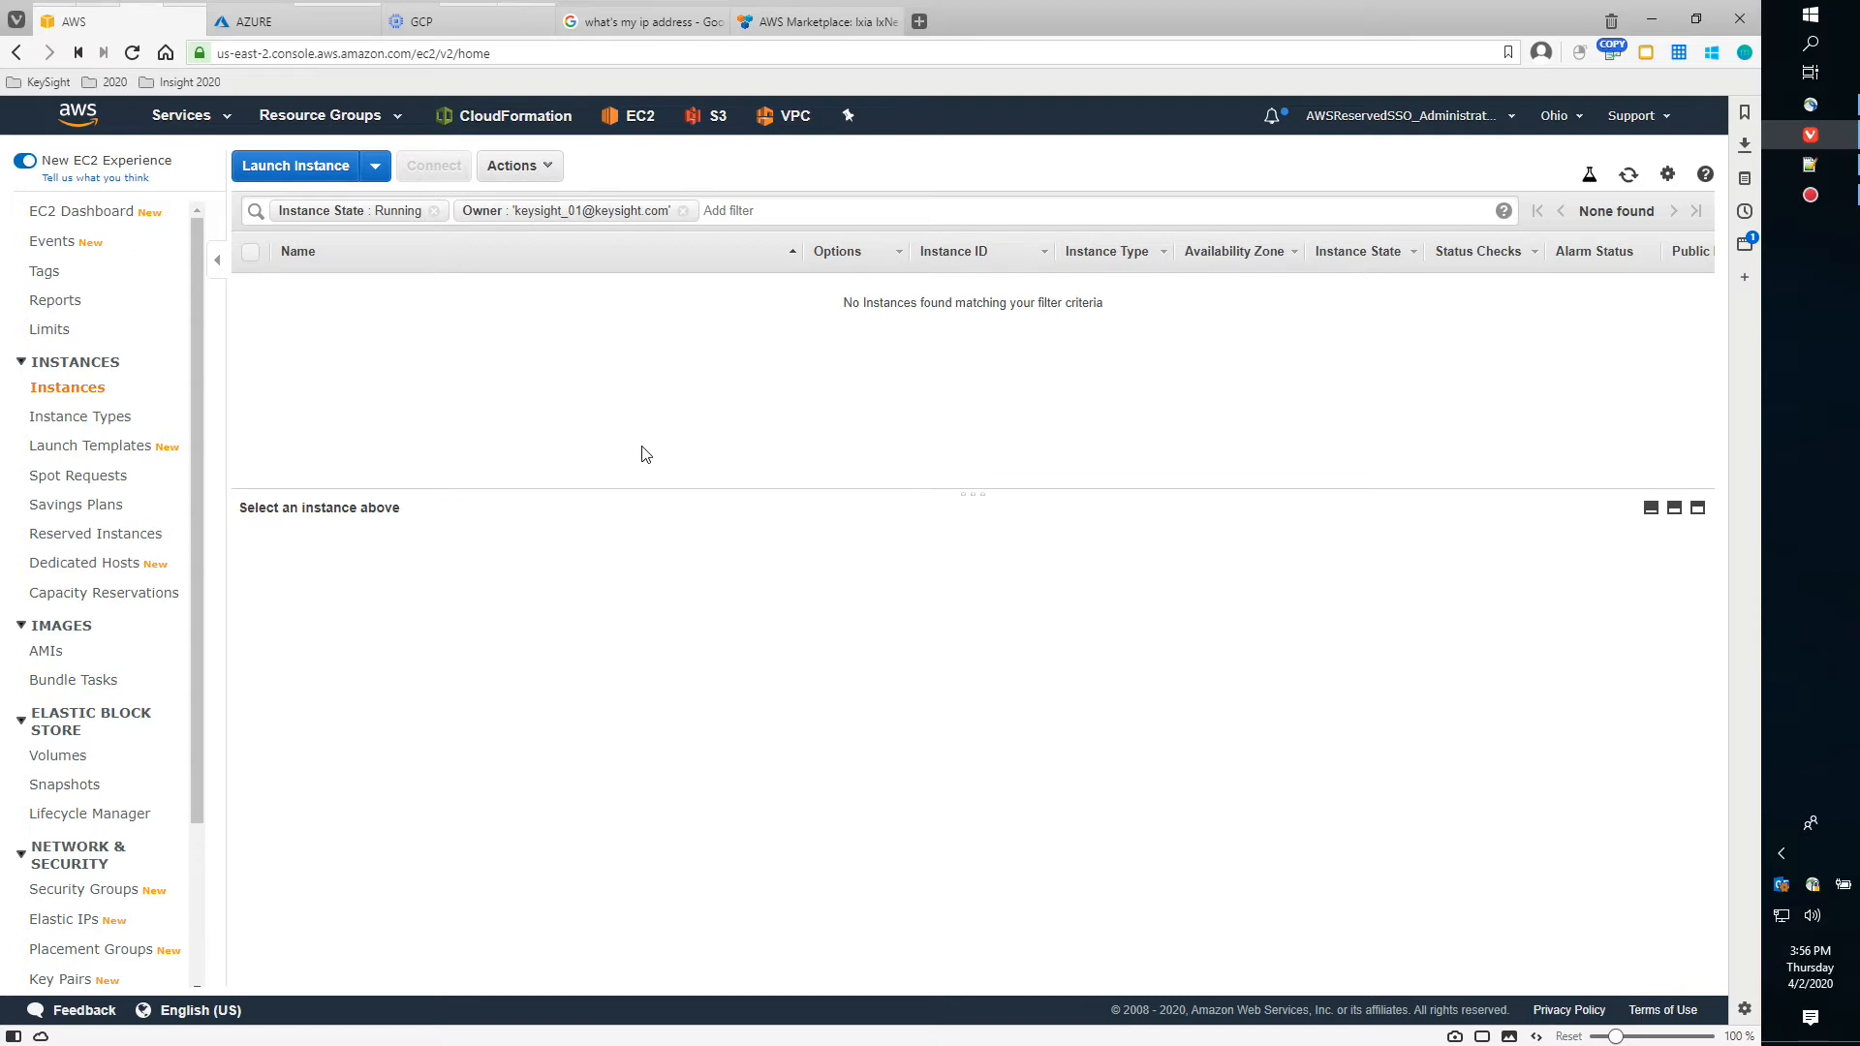
Start a standard CloudFormation stack with new resources, using Upload a template file as the source
{"action": "mouse_move", "coordinate": [106, 20]}
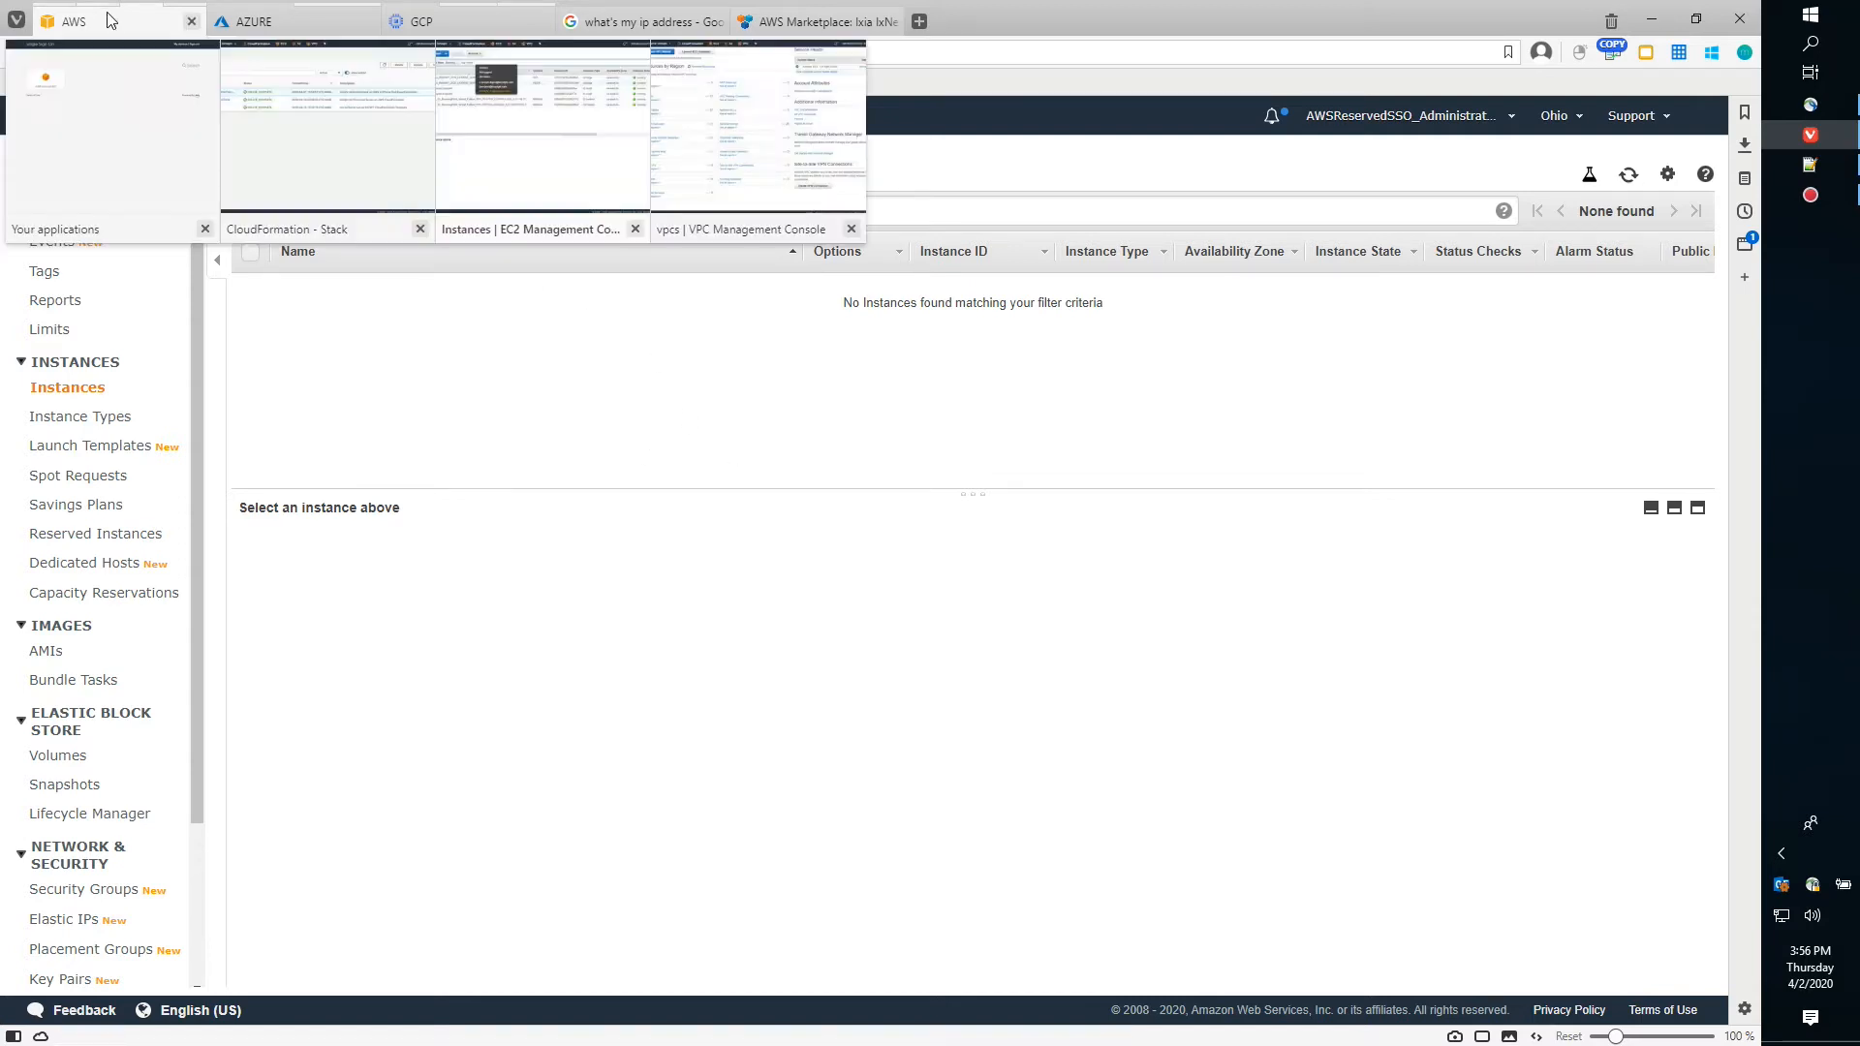
{"action": "left_click", "coordinate": [339, 149]}
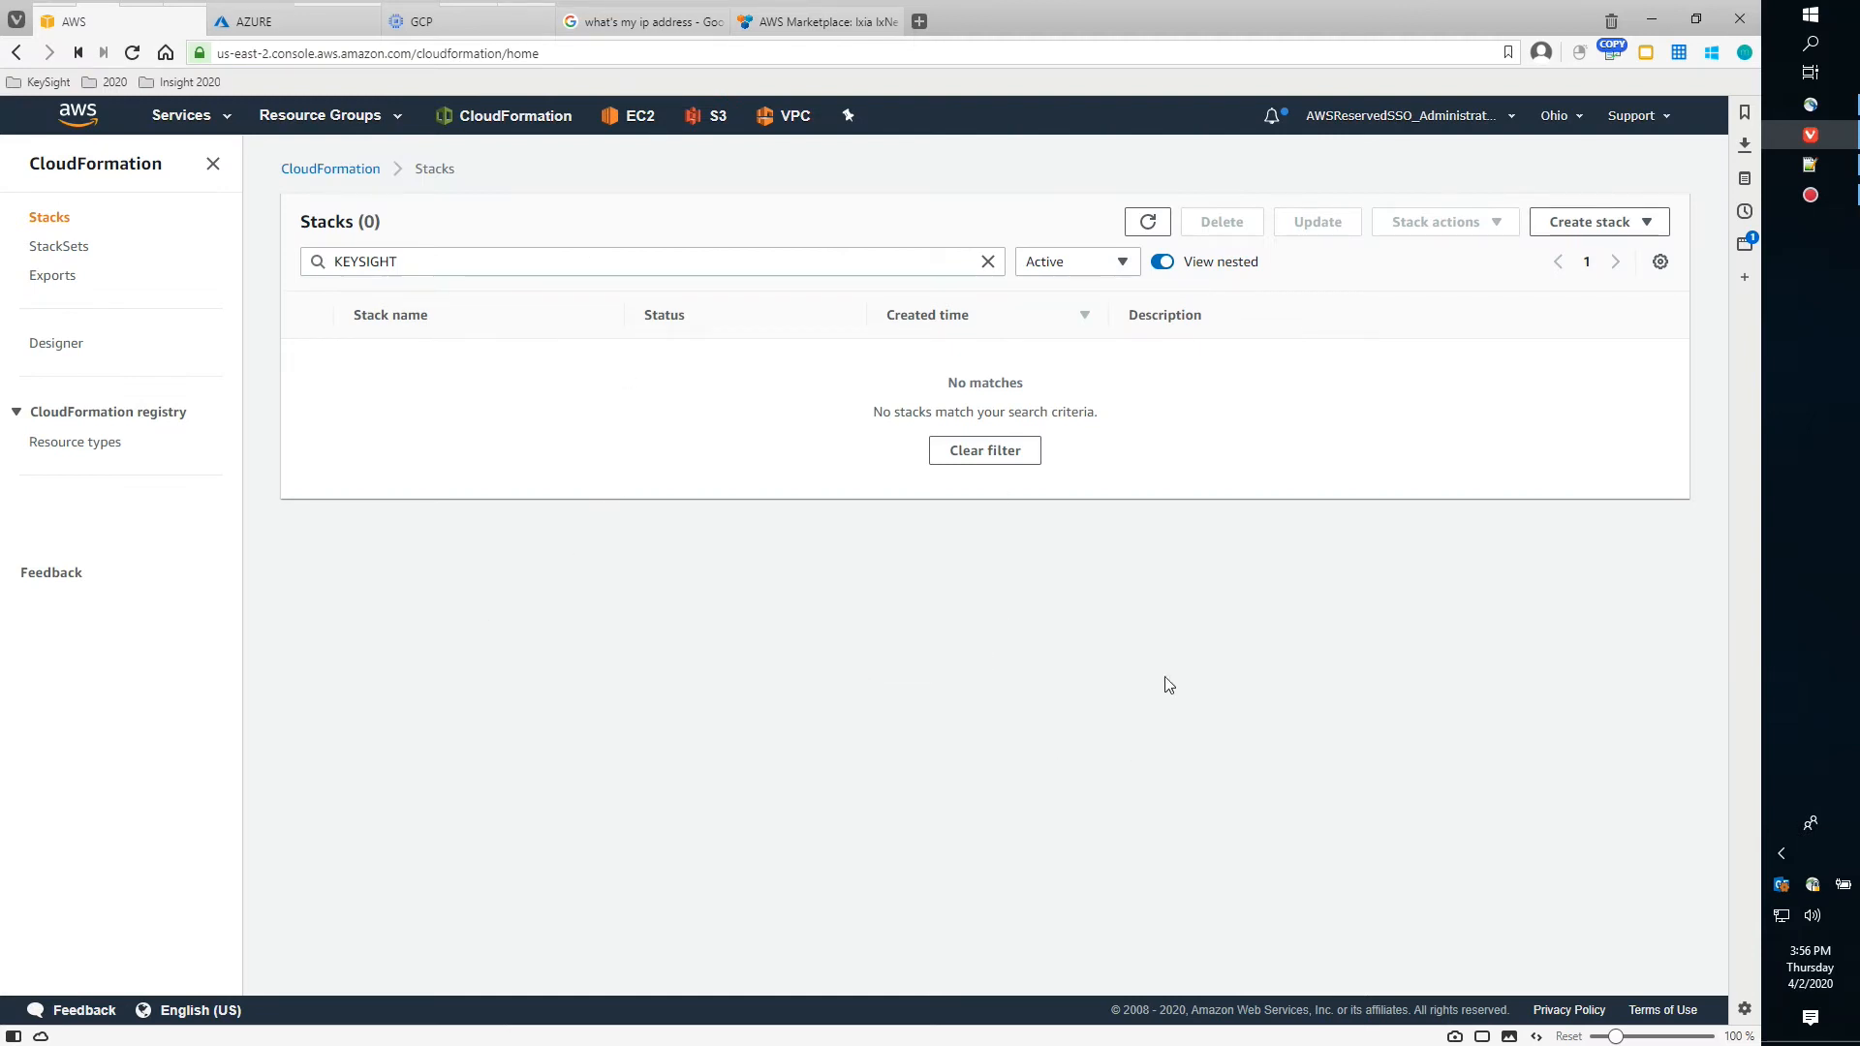
{"action": "left_click", "coordinate": [1580, 229]}
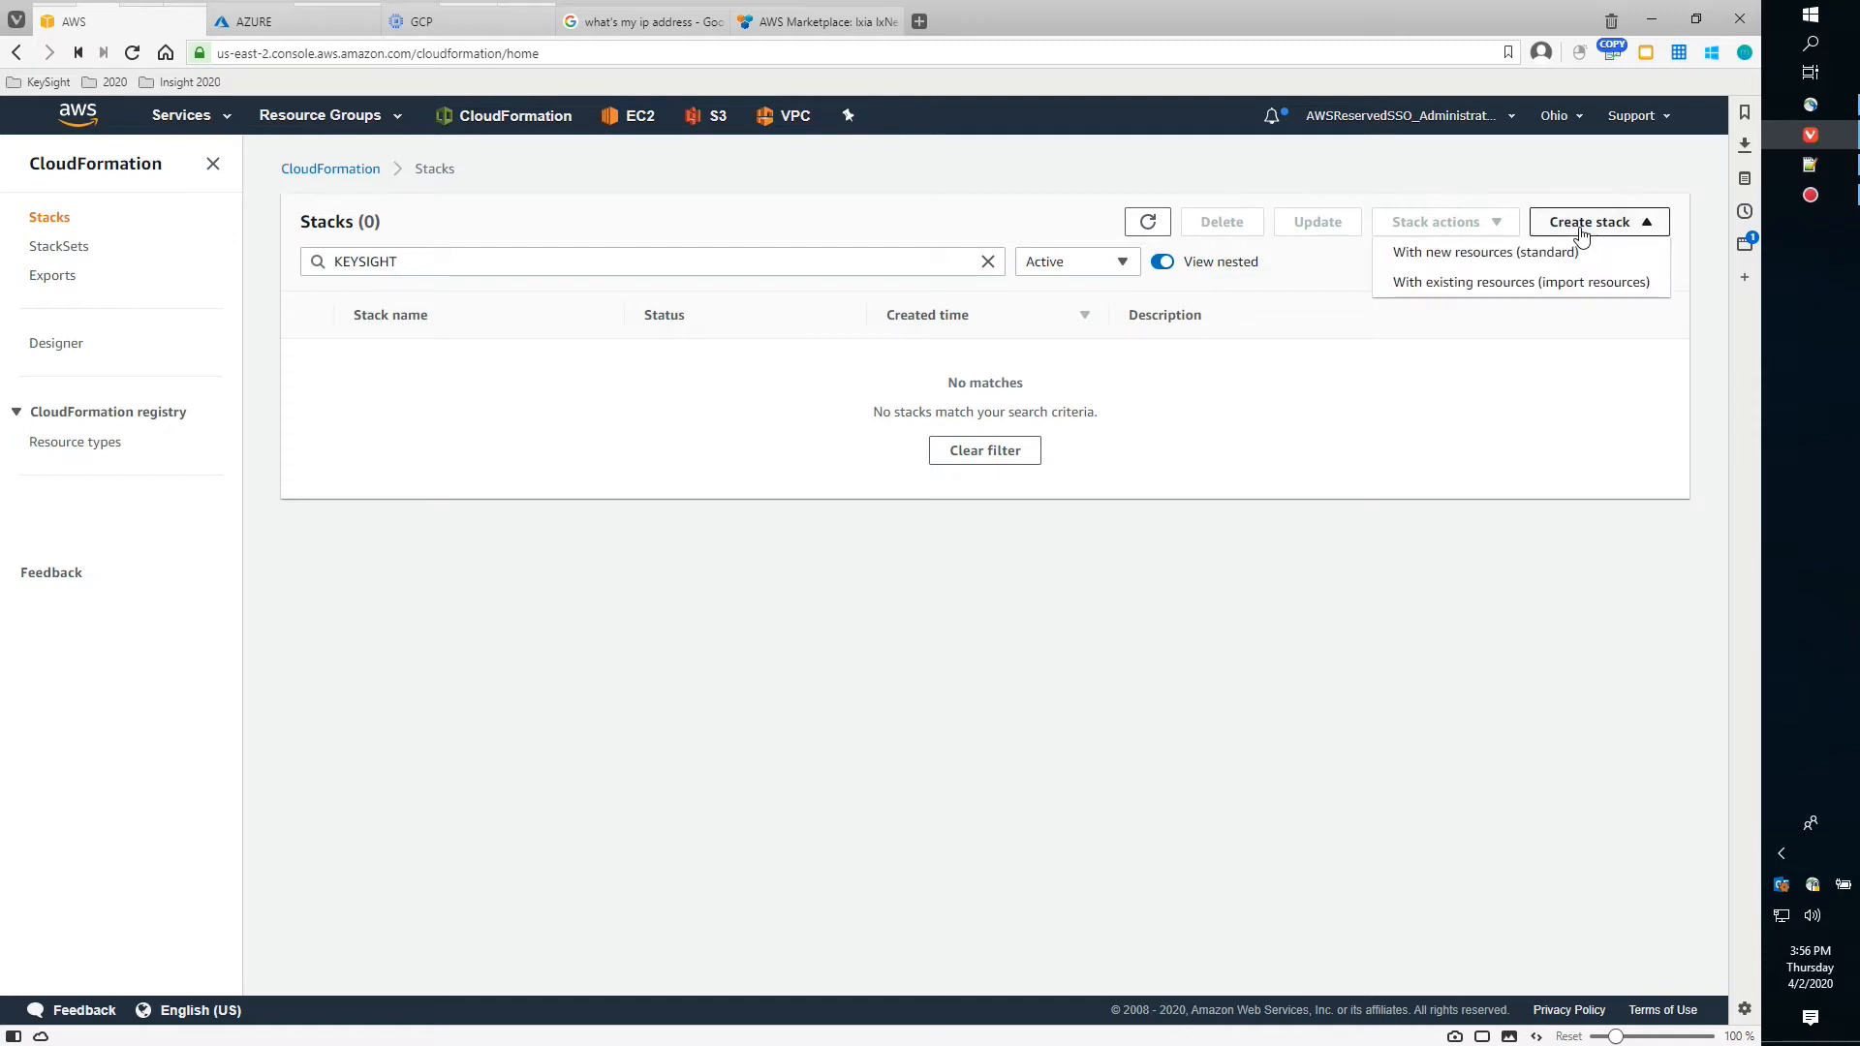
{"action": "left_click", "coordinate": [1512, 259]}
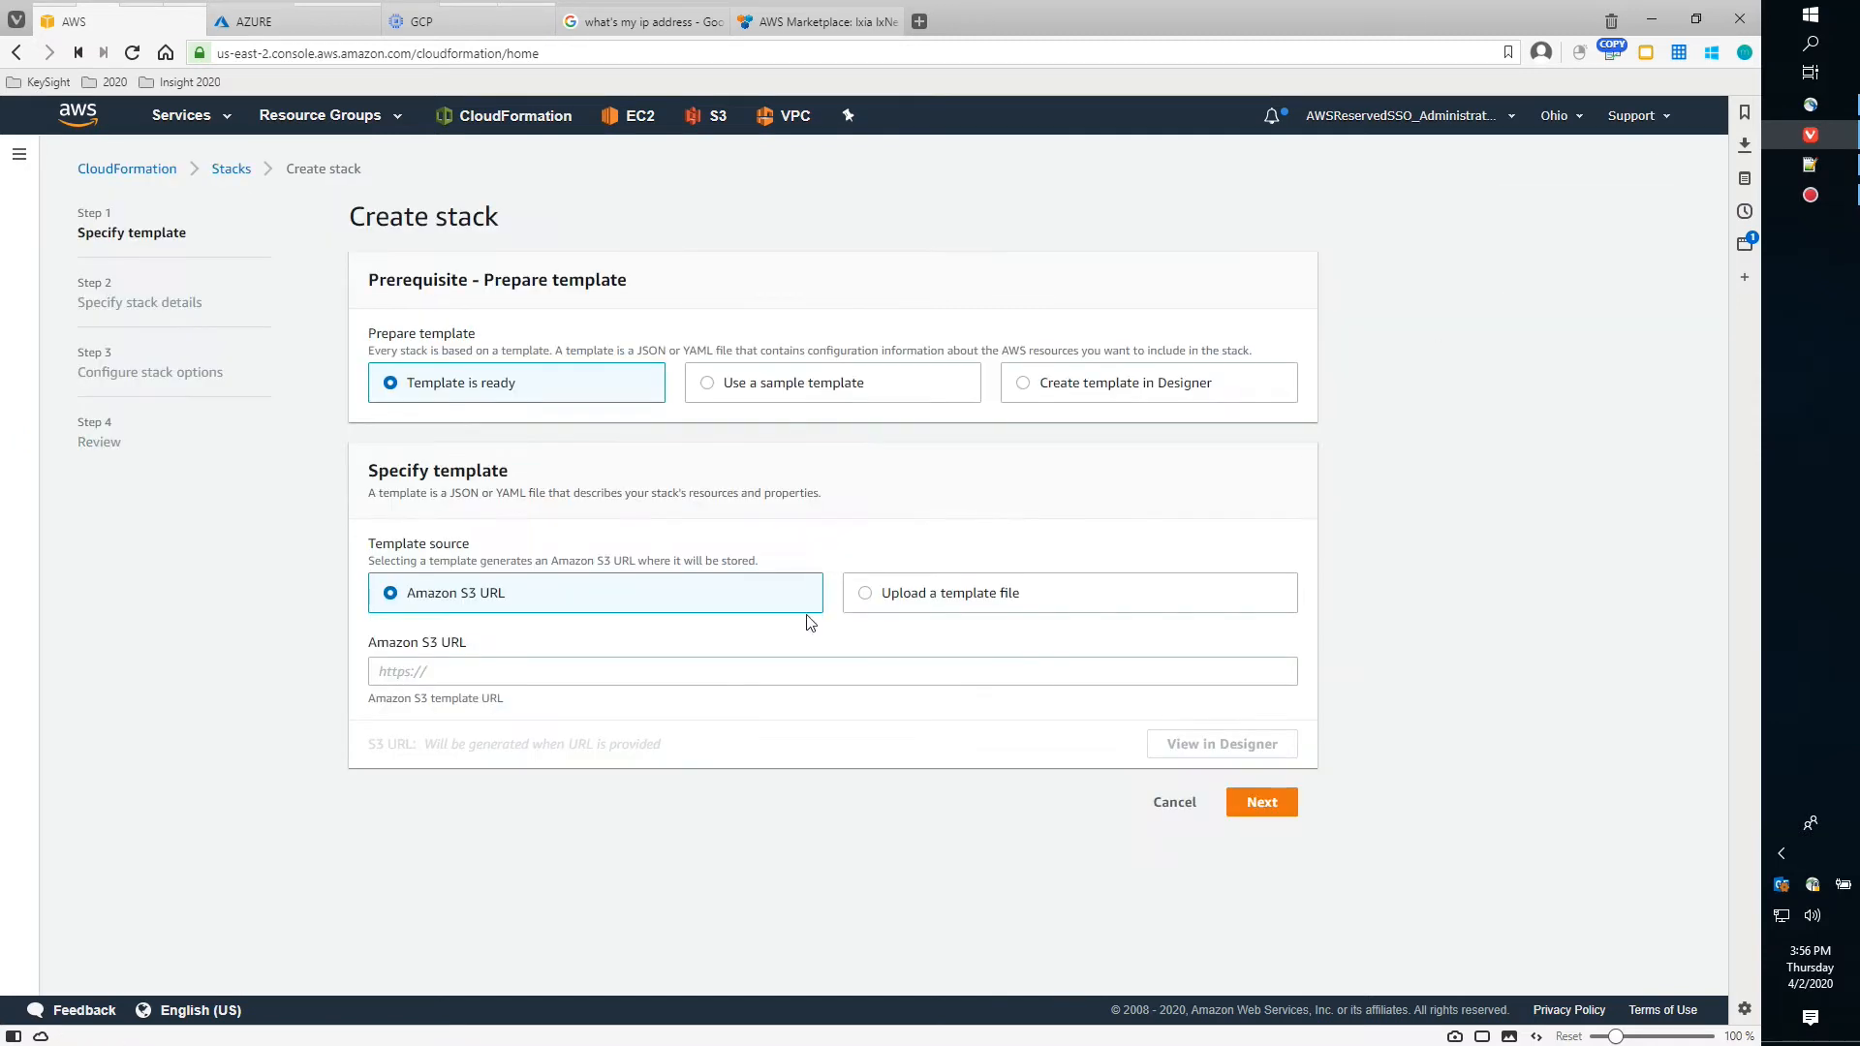
{"action": "left_click", "coordinate": [868, 598]}
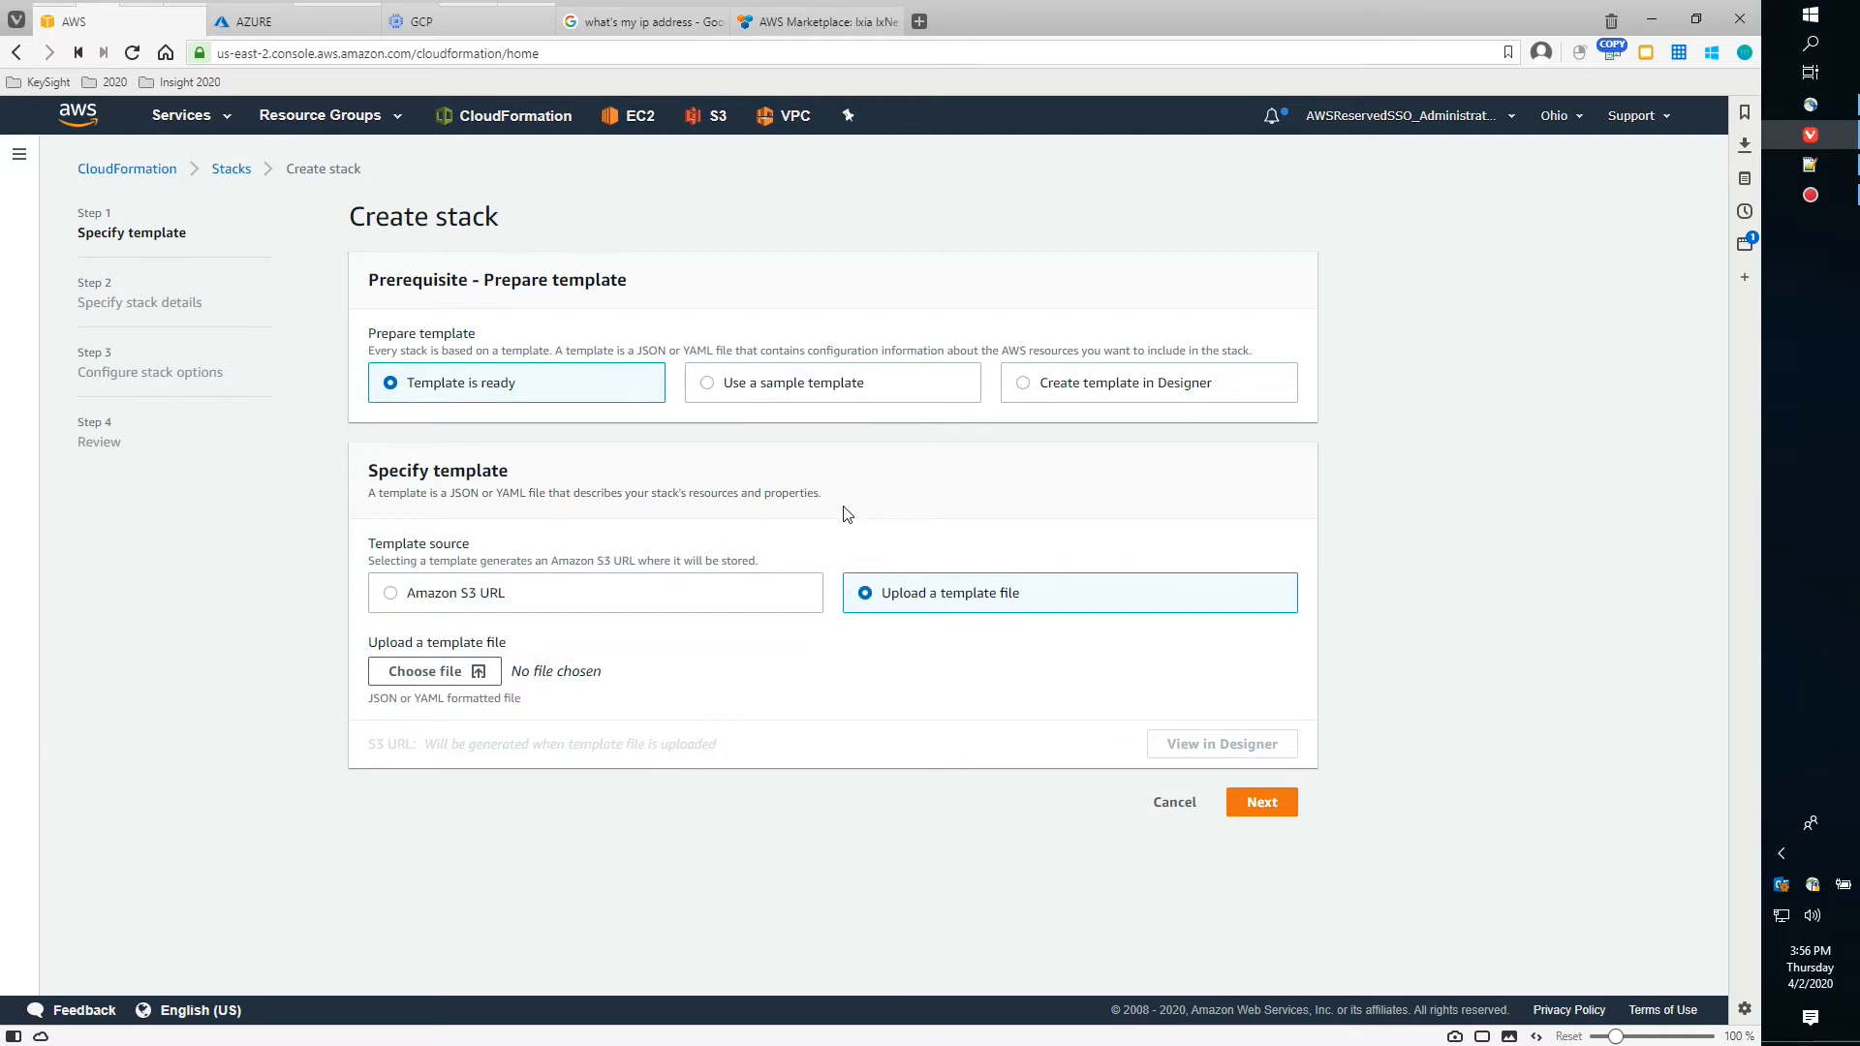
Upload IxNetwork-on-AWS-2-VMone-Use-Case-CloudFormation.json from the Amazon_AWS JSONs/Marketplace/IxNetwork folder
{"action": "left_click", "coordinate": [479, 675]}
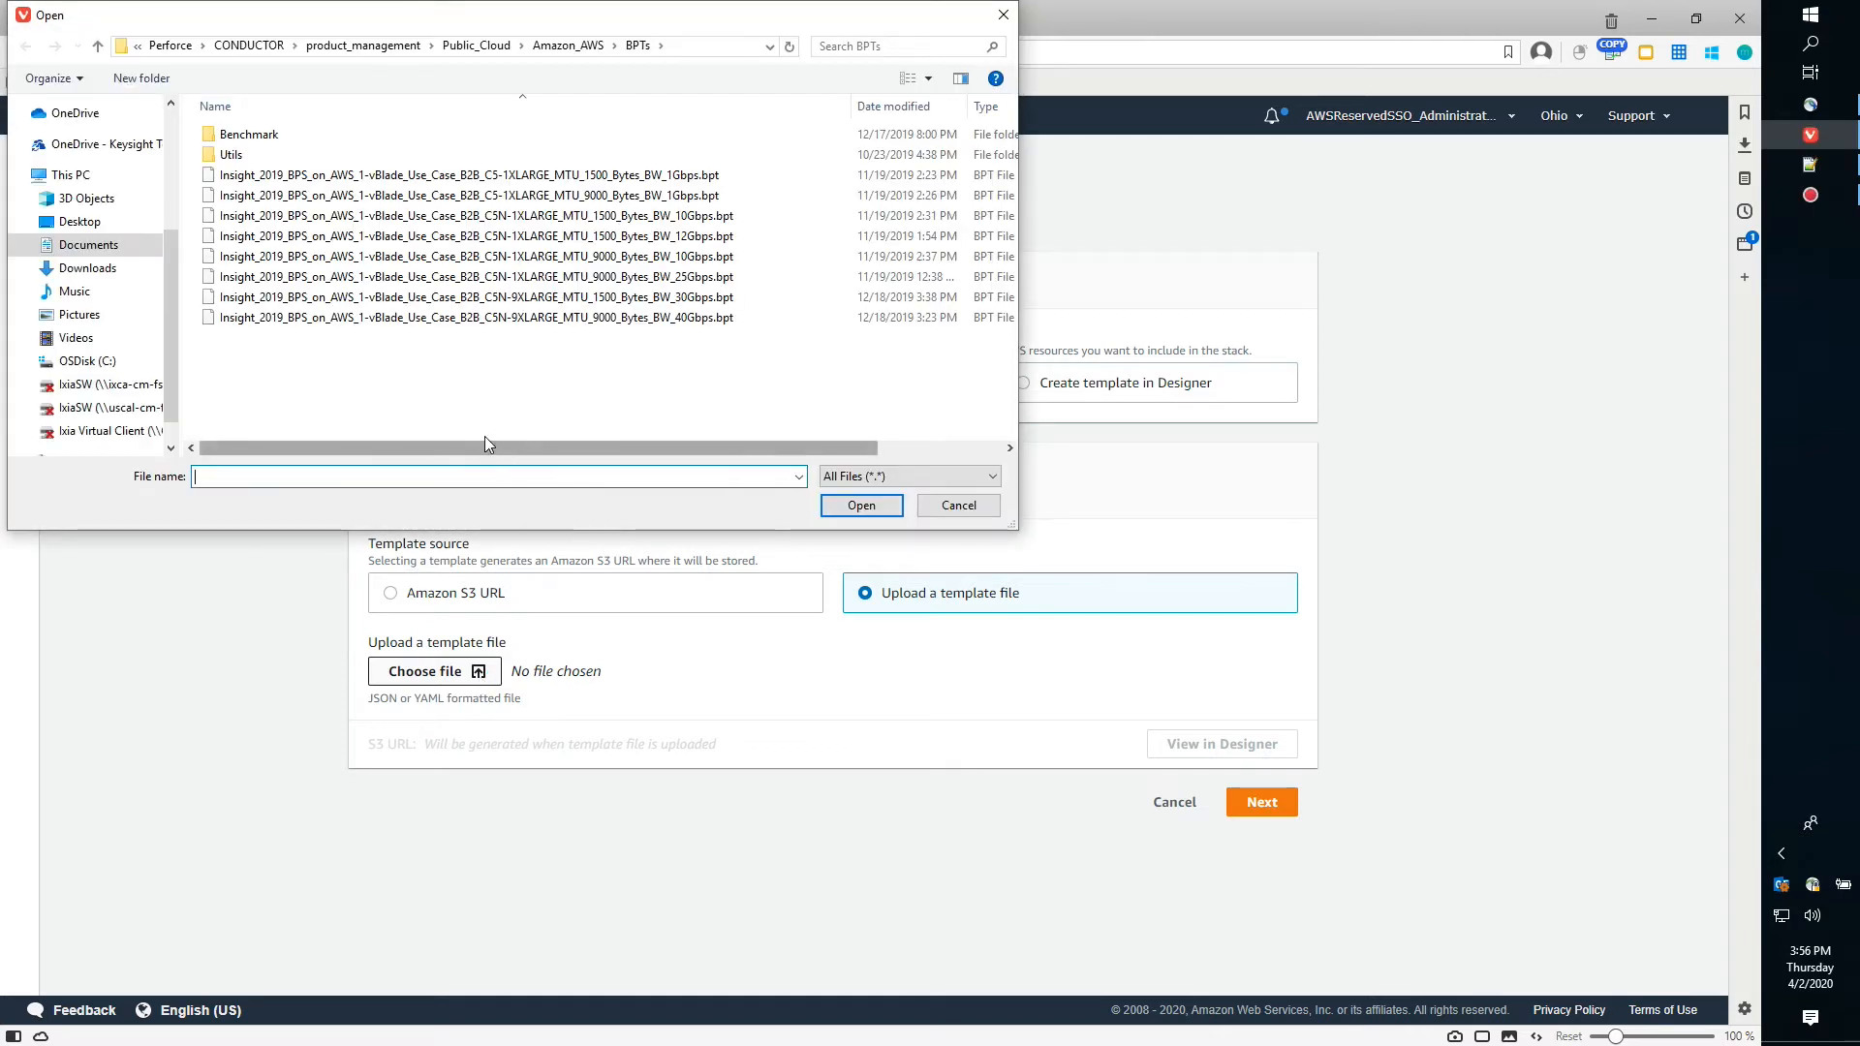
{"action": "left_click_drag", "start_coordinate": [448, 446], "coordinate": [399, 445]}
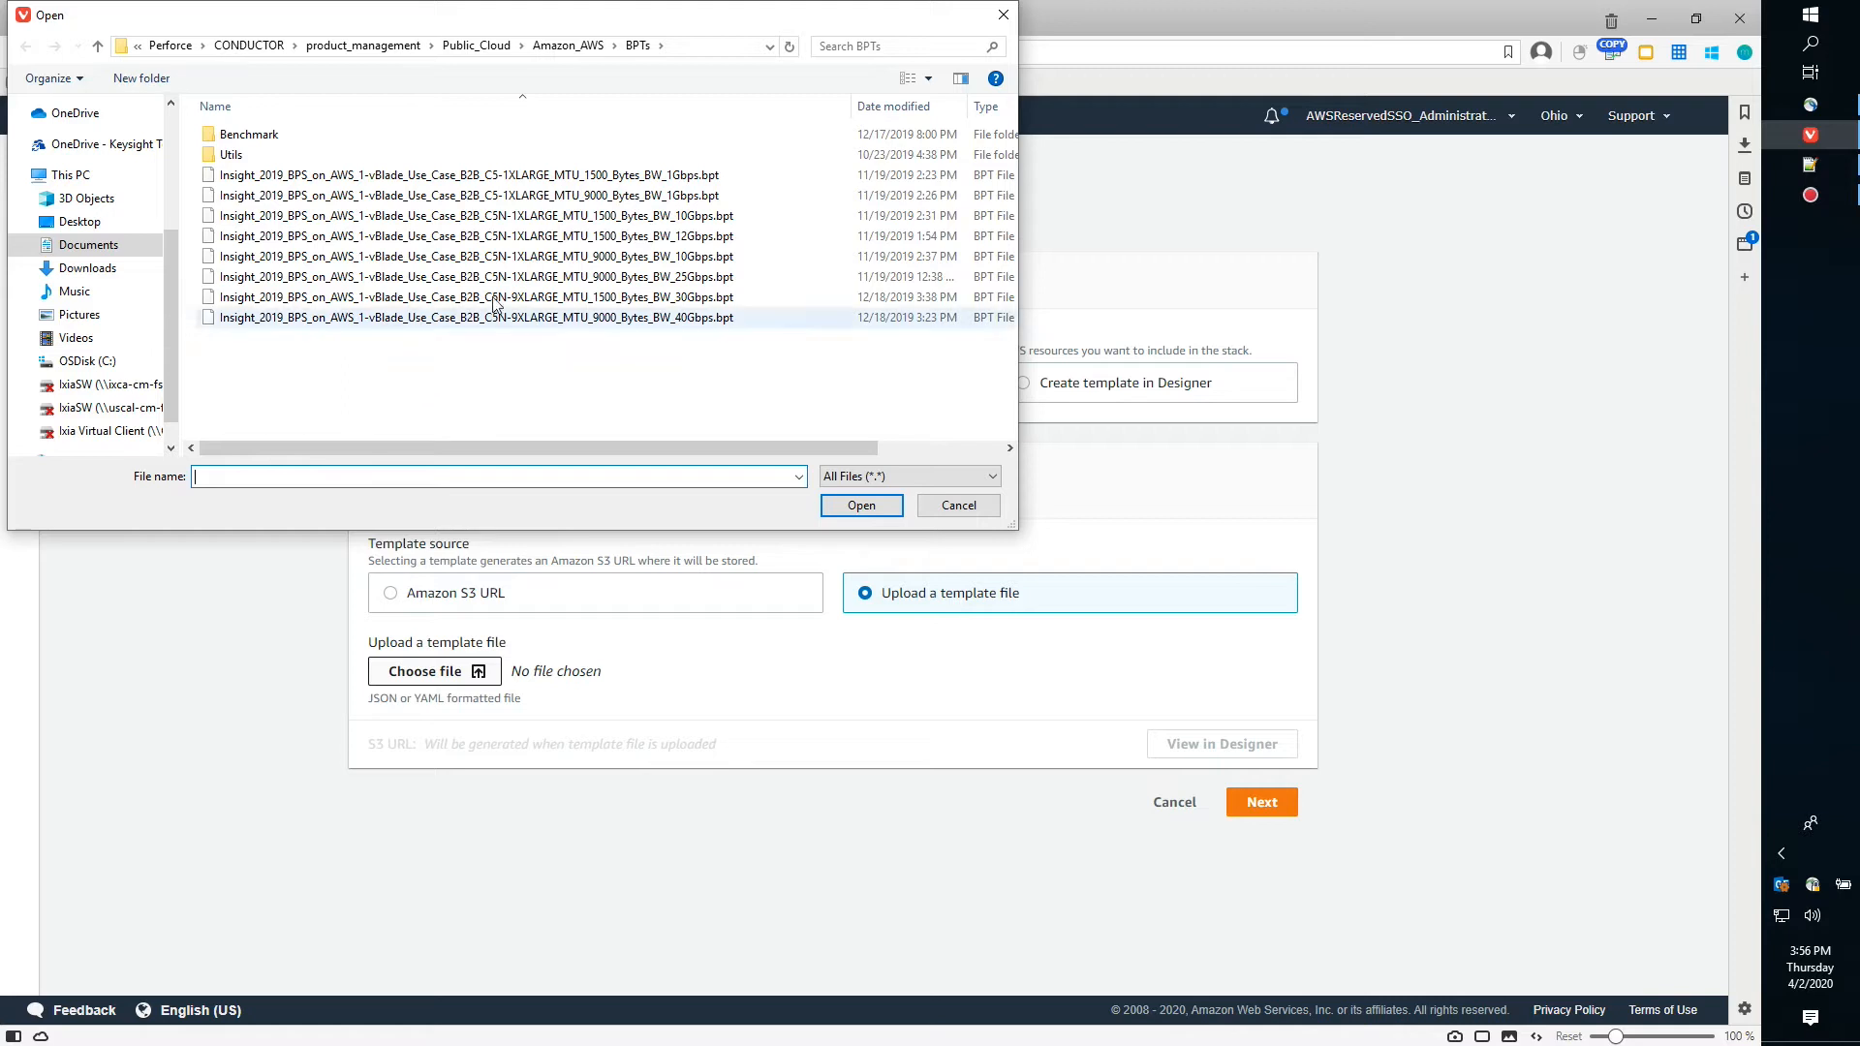
{"action": "left_click", "coordinate": [569, 53]}
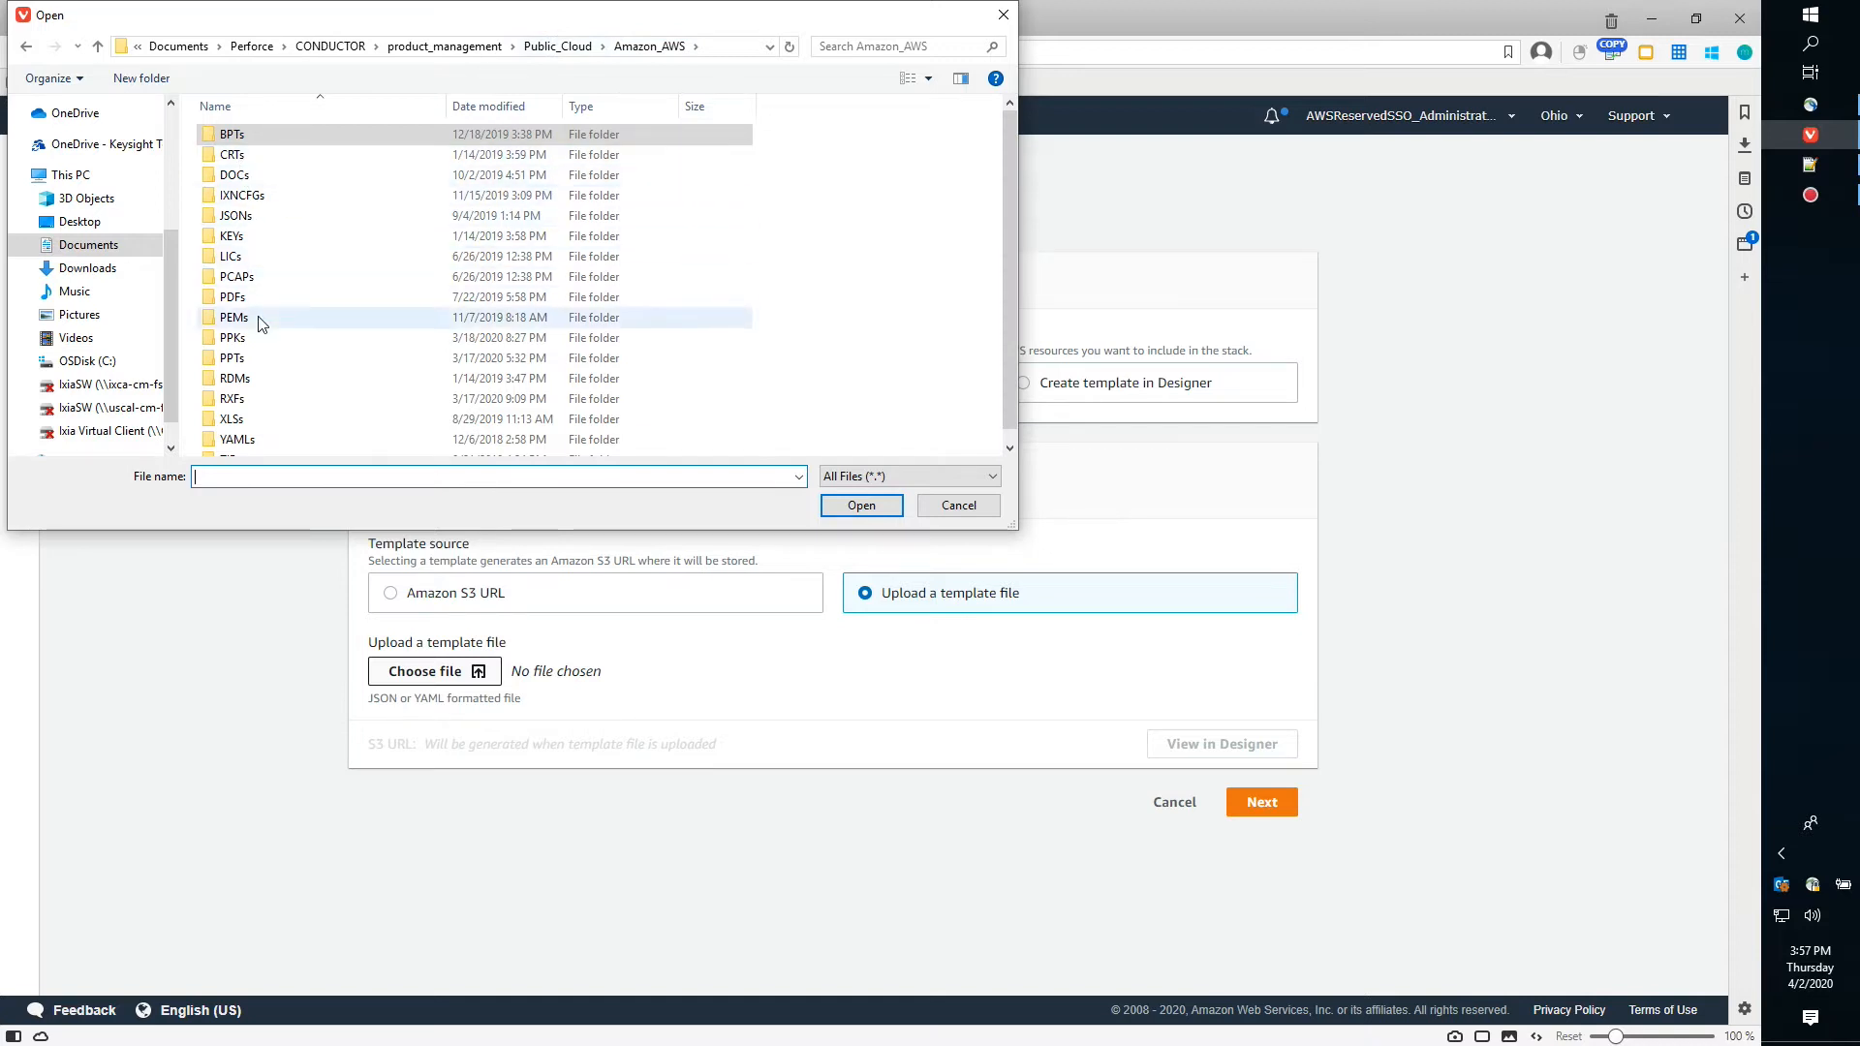
{"action": "scroll", "coordinate": [253, 329], "scroll_direction": "down", "scroll_amount": 1}
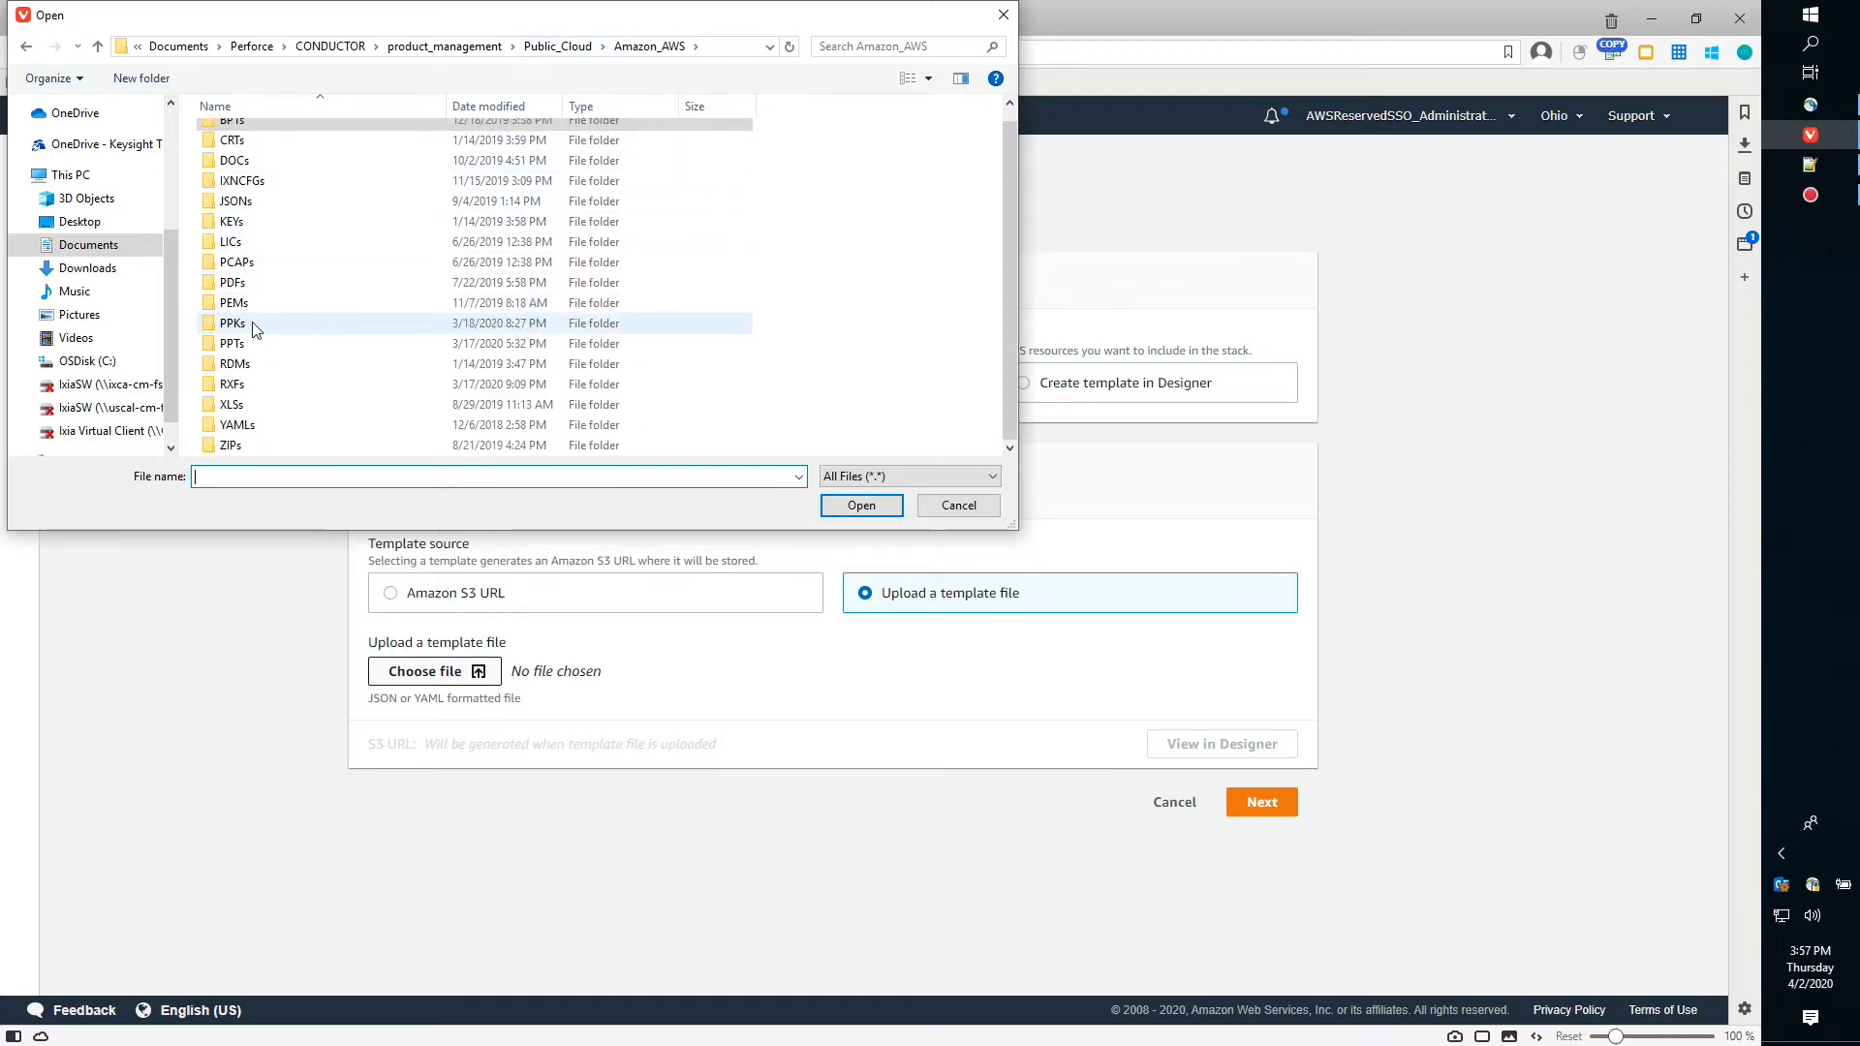
{"action": "scroll", "coordinate": [255, 330], "scroll_direction": "up", "scroll_amount": 1}
{"action": "double_click", "coordinate": [255, 213]}
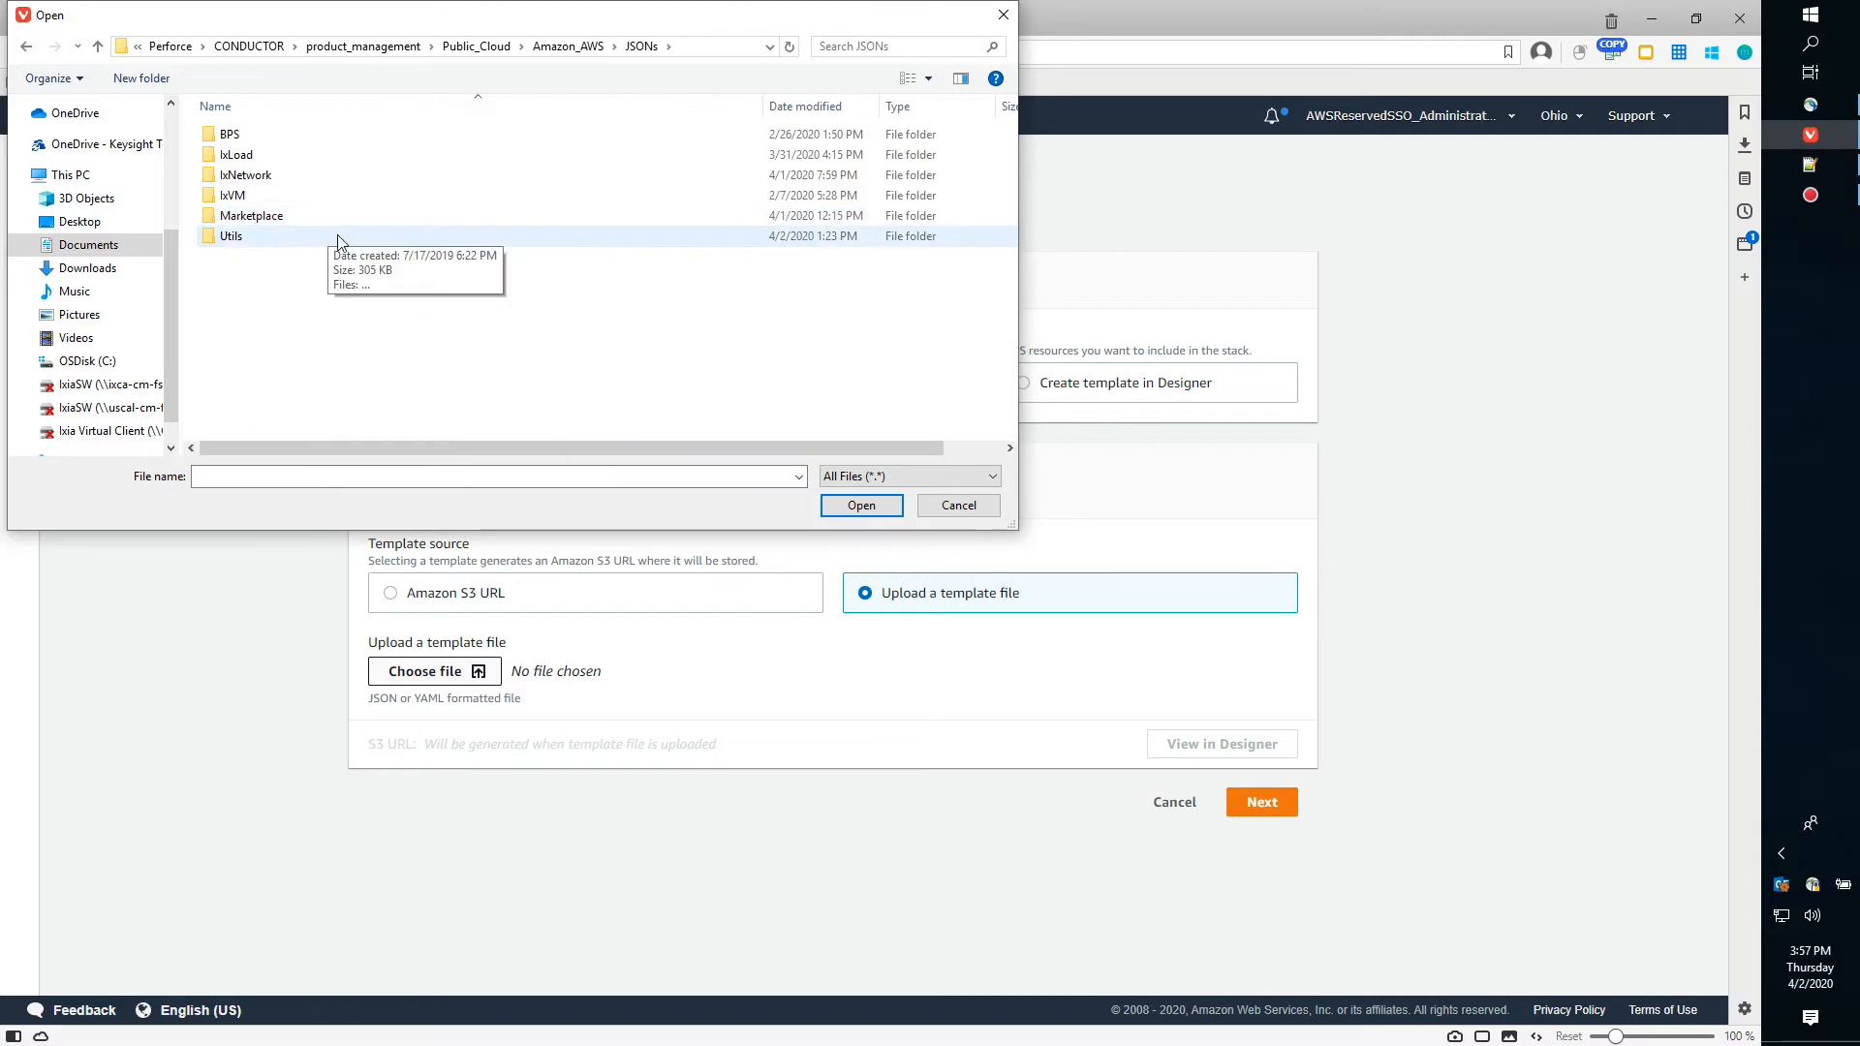
{"action": "double_click", "coordinate": [254, 217]}
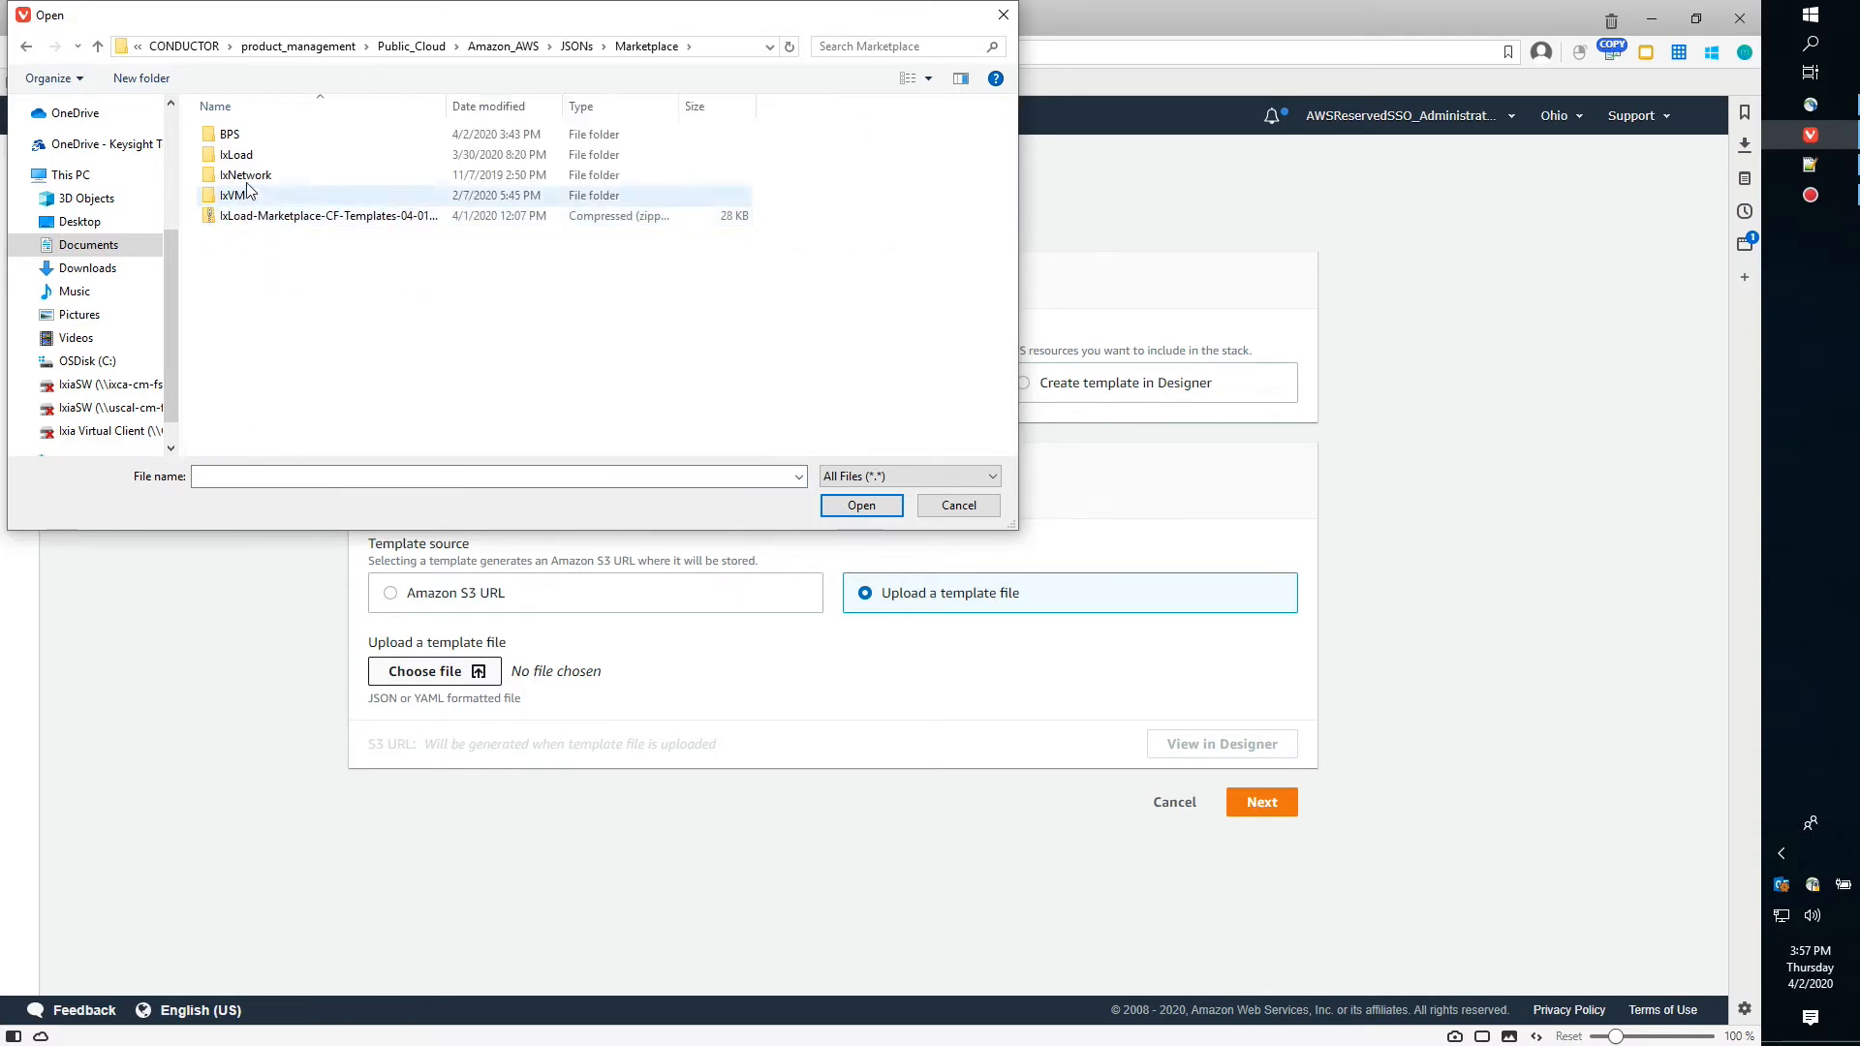
{"action": "double_click", "coordinate": [247, 179]}
{"action": "left_click", "coordinate": [335, 141]}
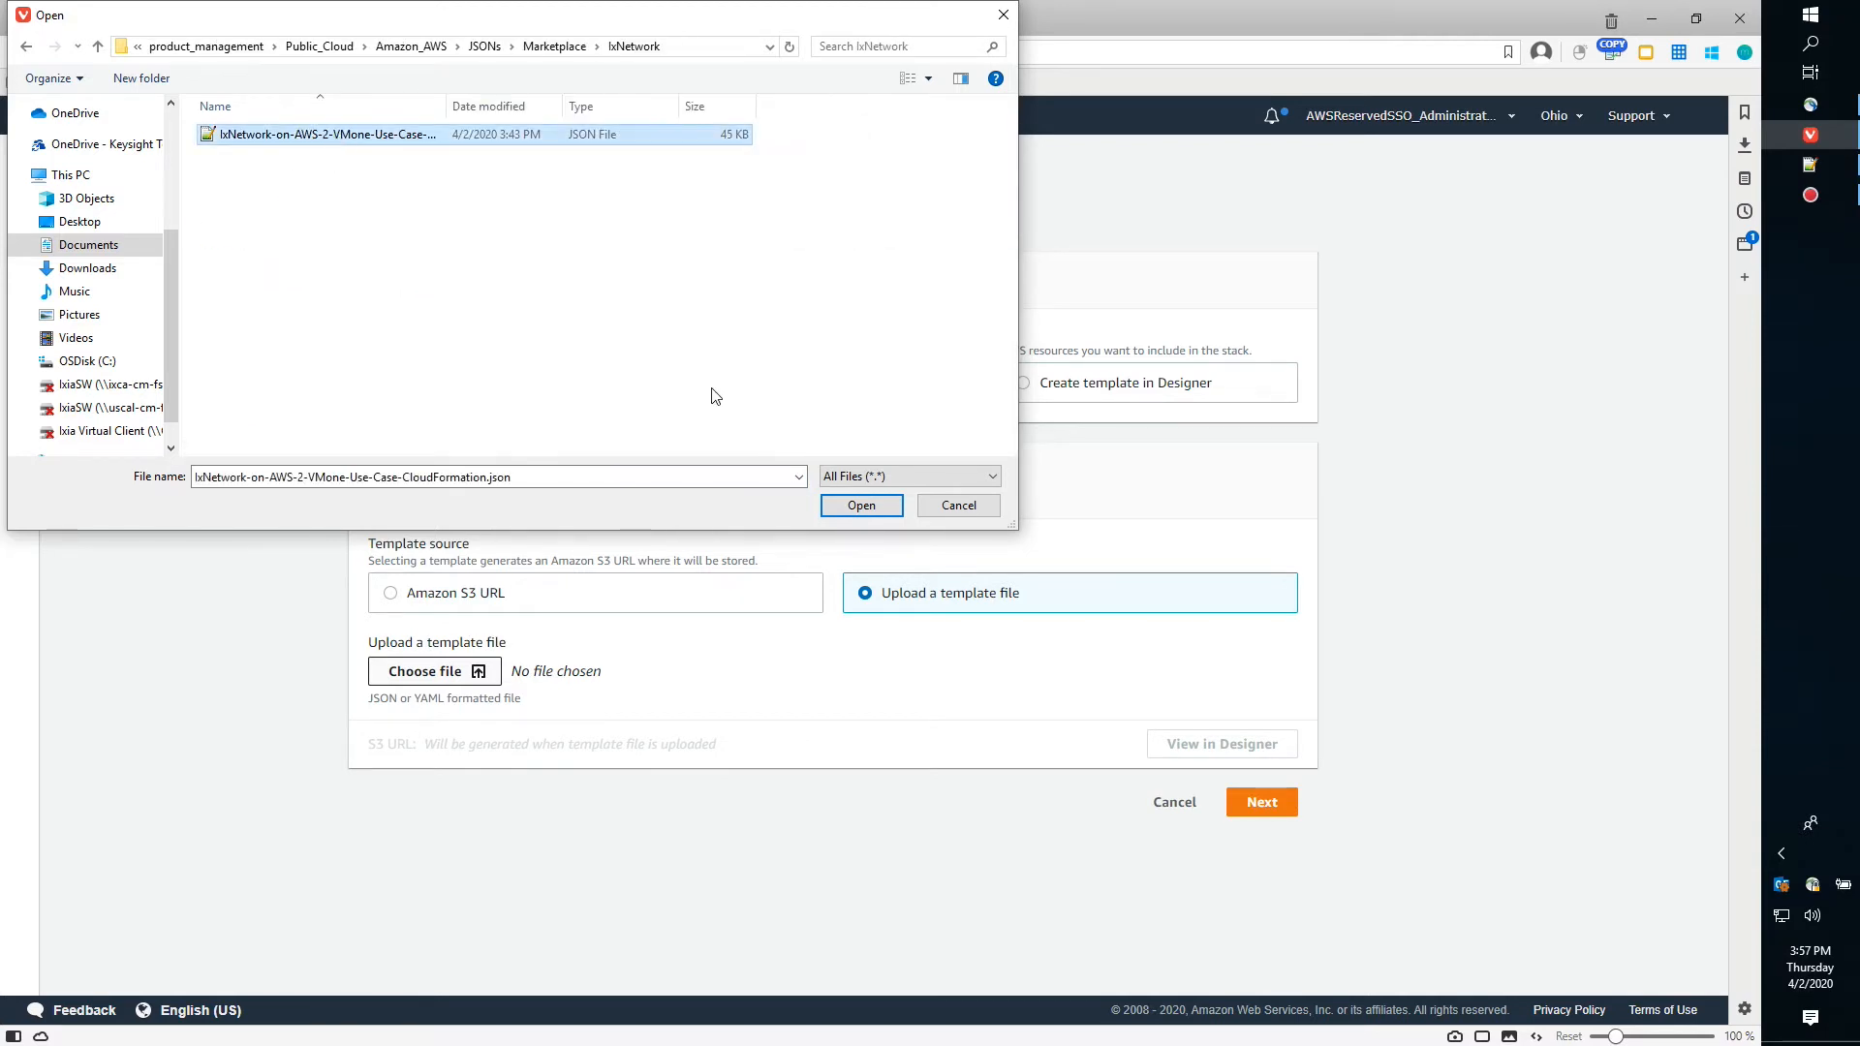
{"action": "left_click", "coordinate": [864, 507]}
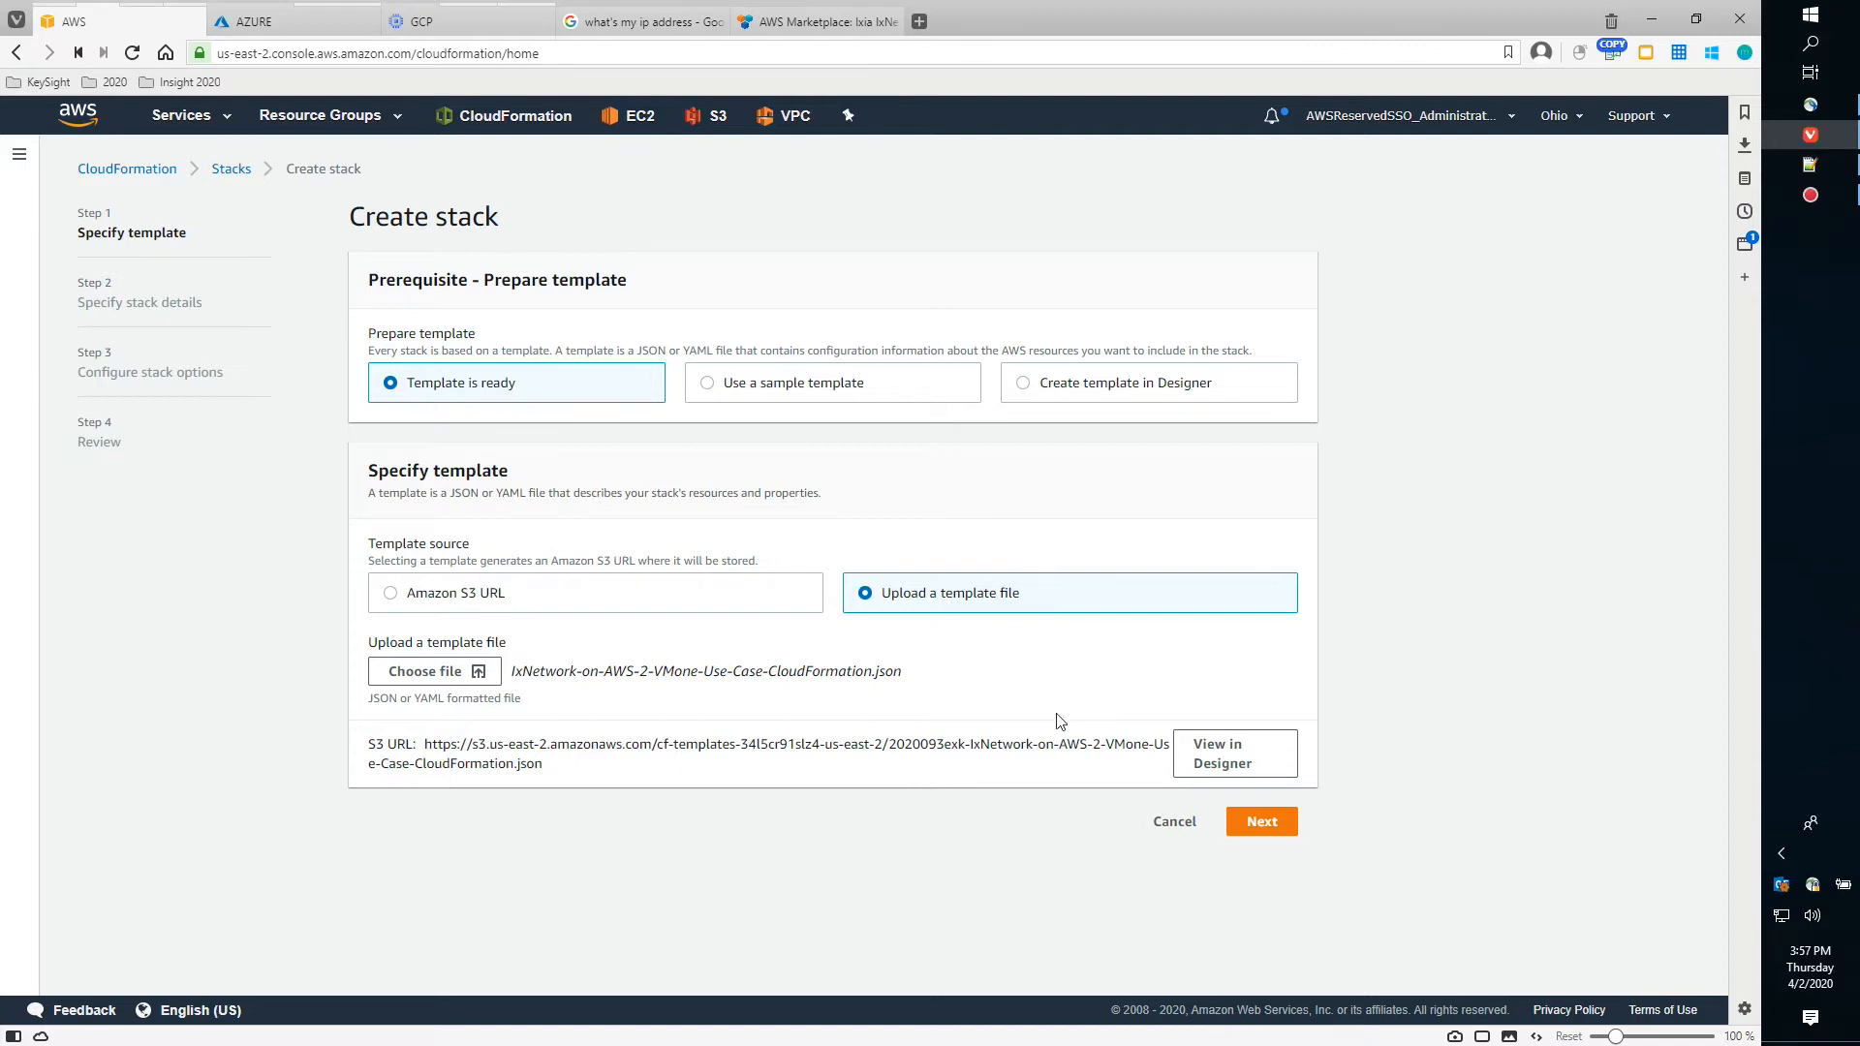
Name the stack KEYSIGHT-01-IXNETWORK-ON-AWS-2-VMONE on the stack details step
{"action": "left_click", "coordinate": [1283, 835]}
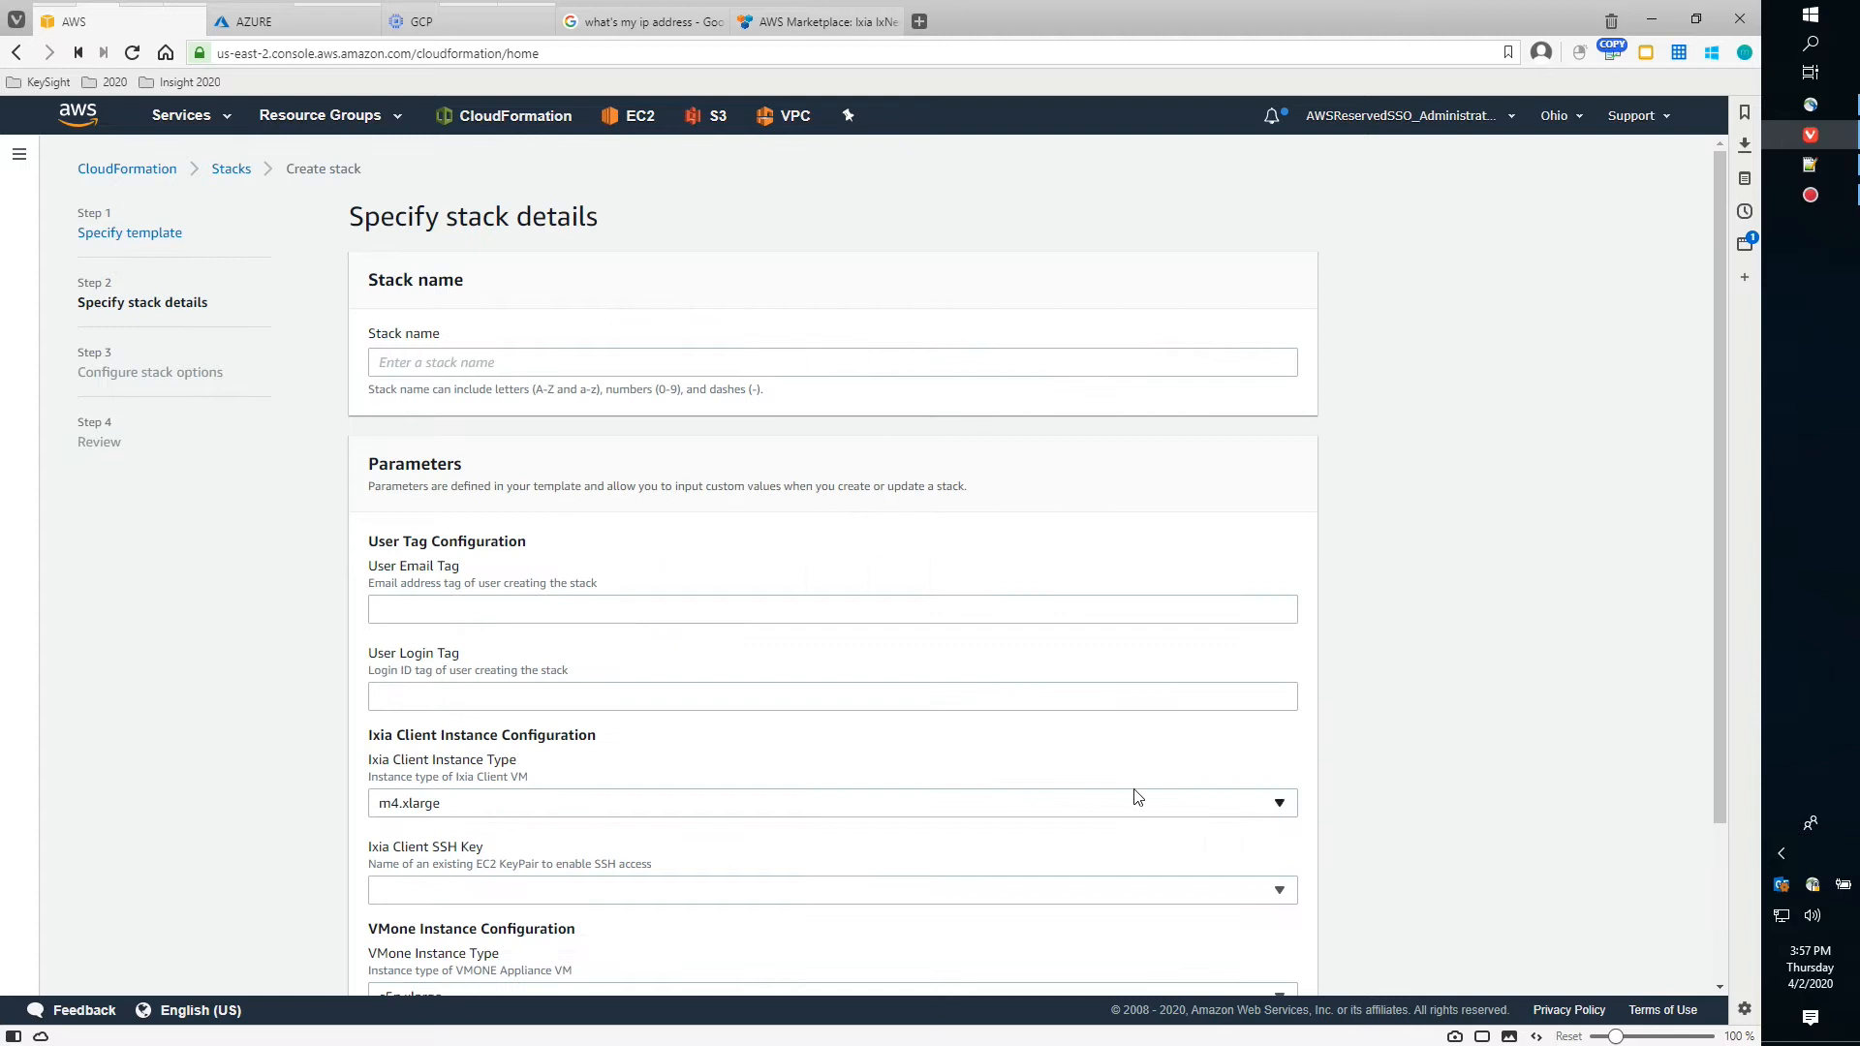
{"action": "scroll", "coordinate": [1134, 799], "scroll_direction": "down", "scroll_amount": 3}
{"action": "scroll", "coordinate": [1135, 799], "scroll_direction": "up", "scroll_amount": 3}
{"action": "left_click", "coordinate": [573, 361]}
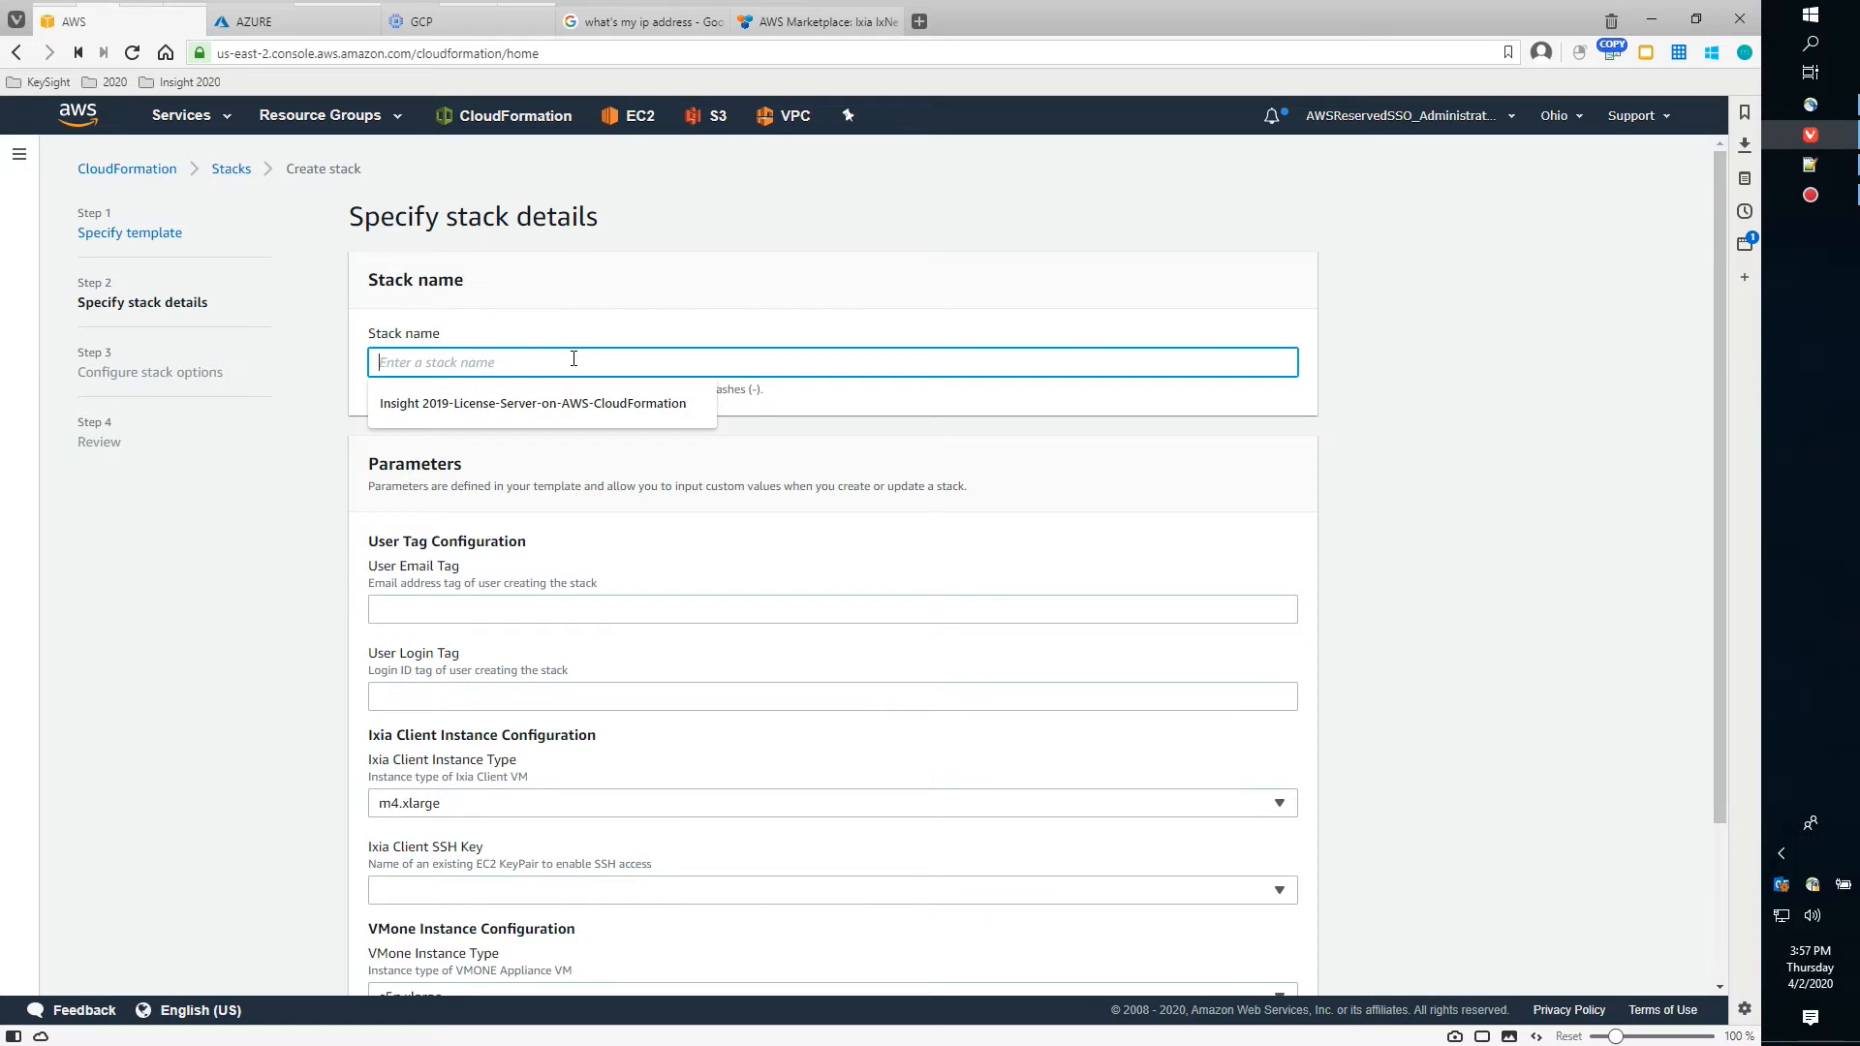
{"action": "type", "text": "KE"}
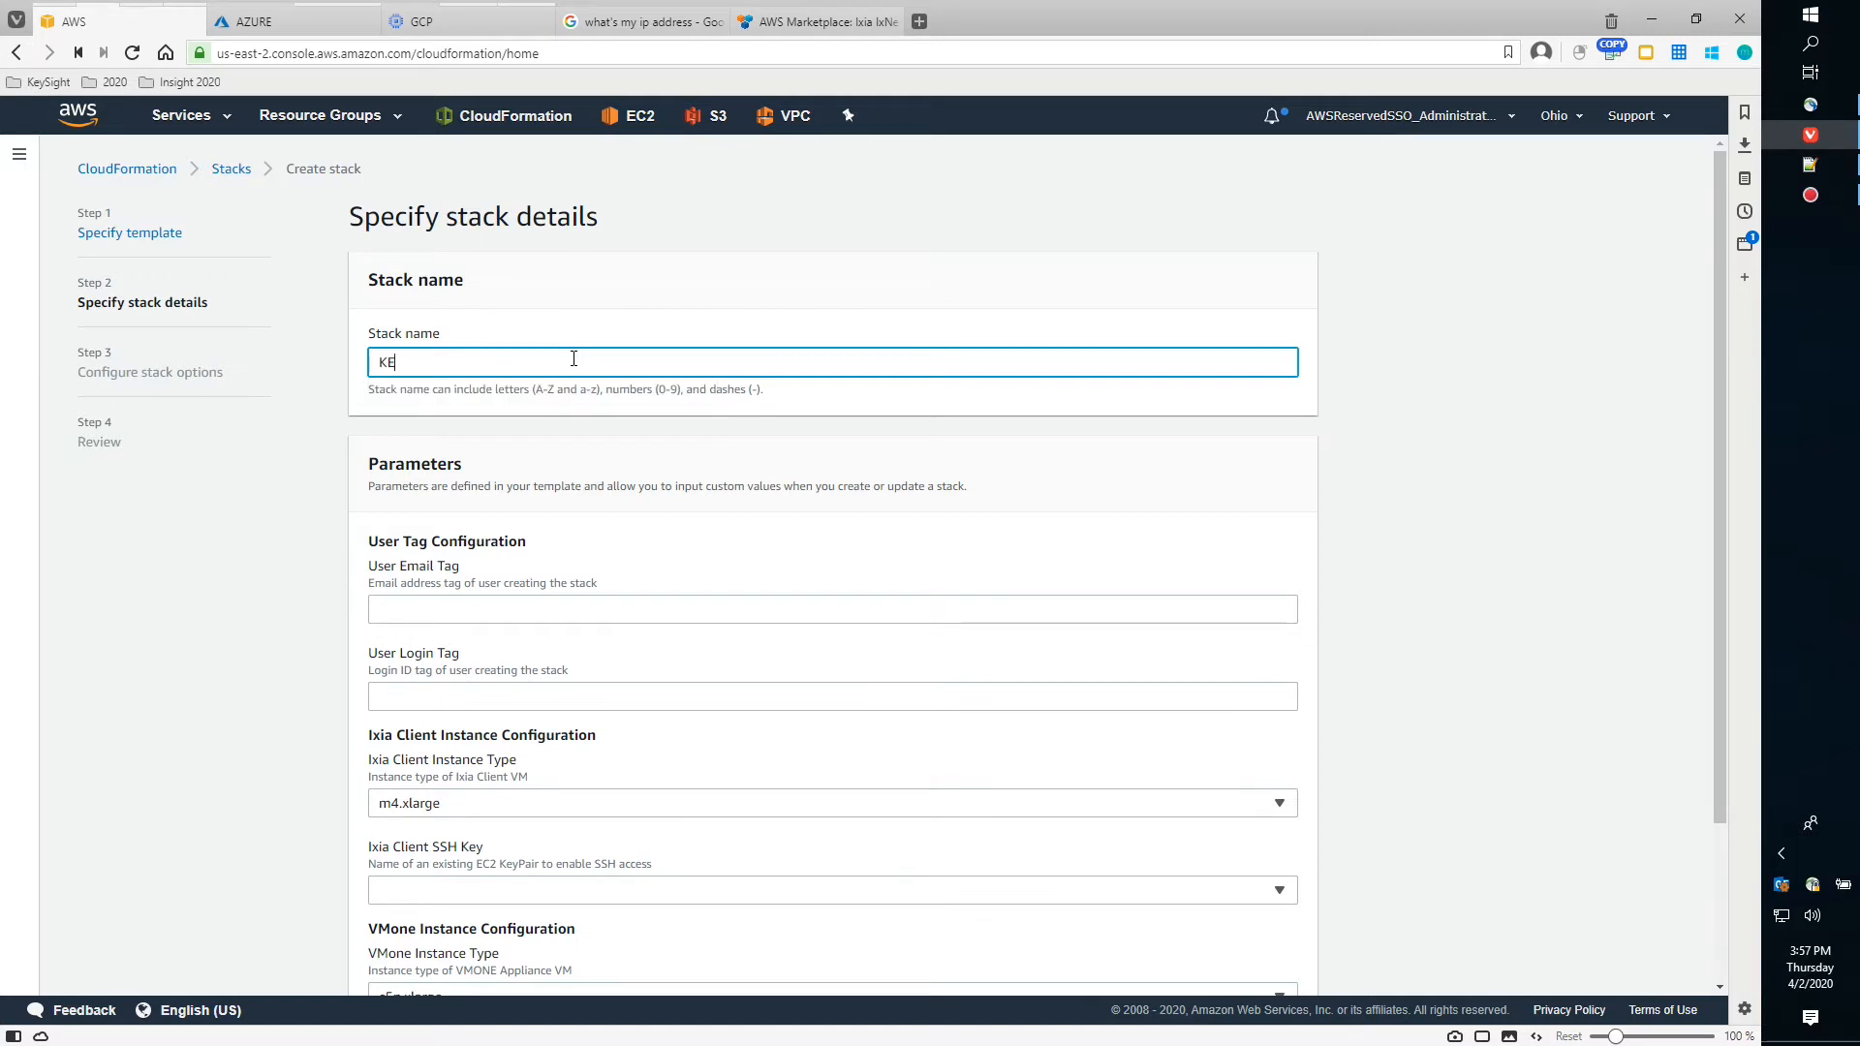
{"action": "type", "text": "YSIGHT-01-IXNETWORK-ON-AWS"}
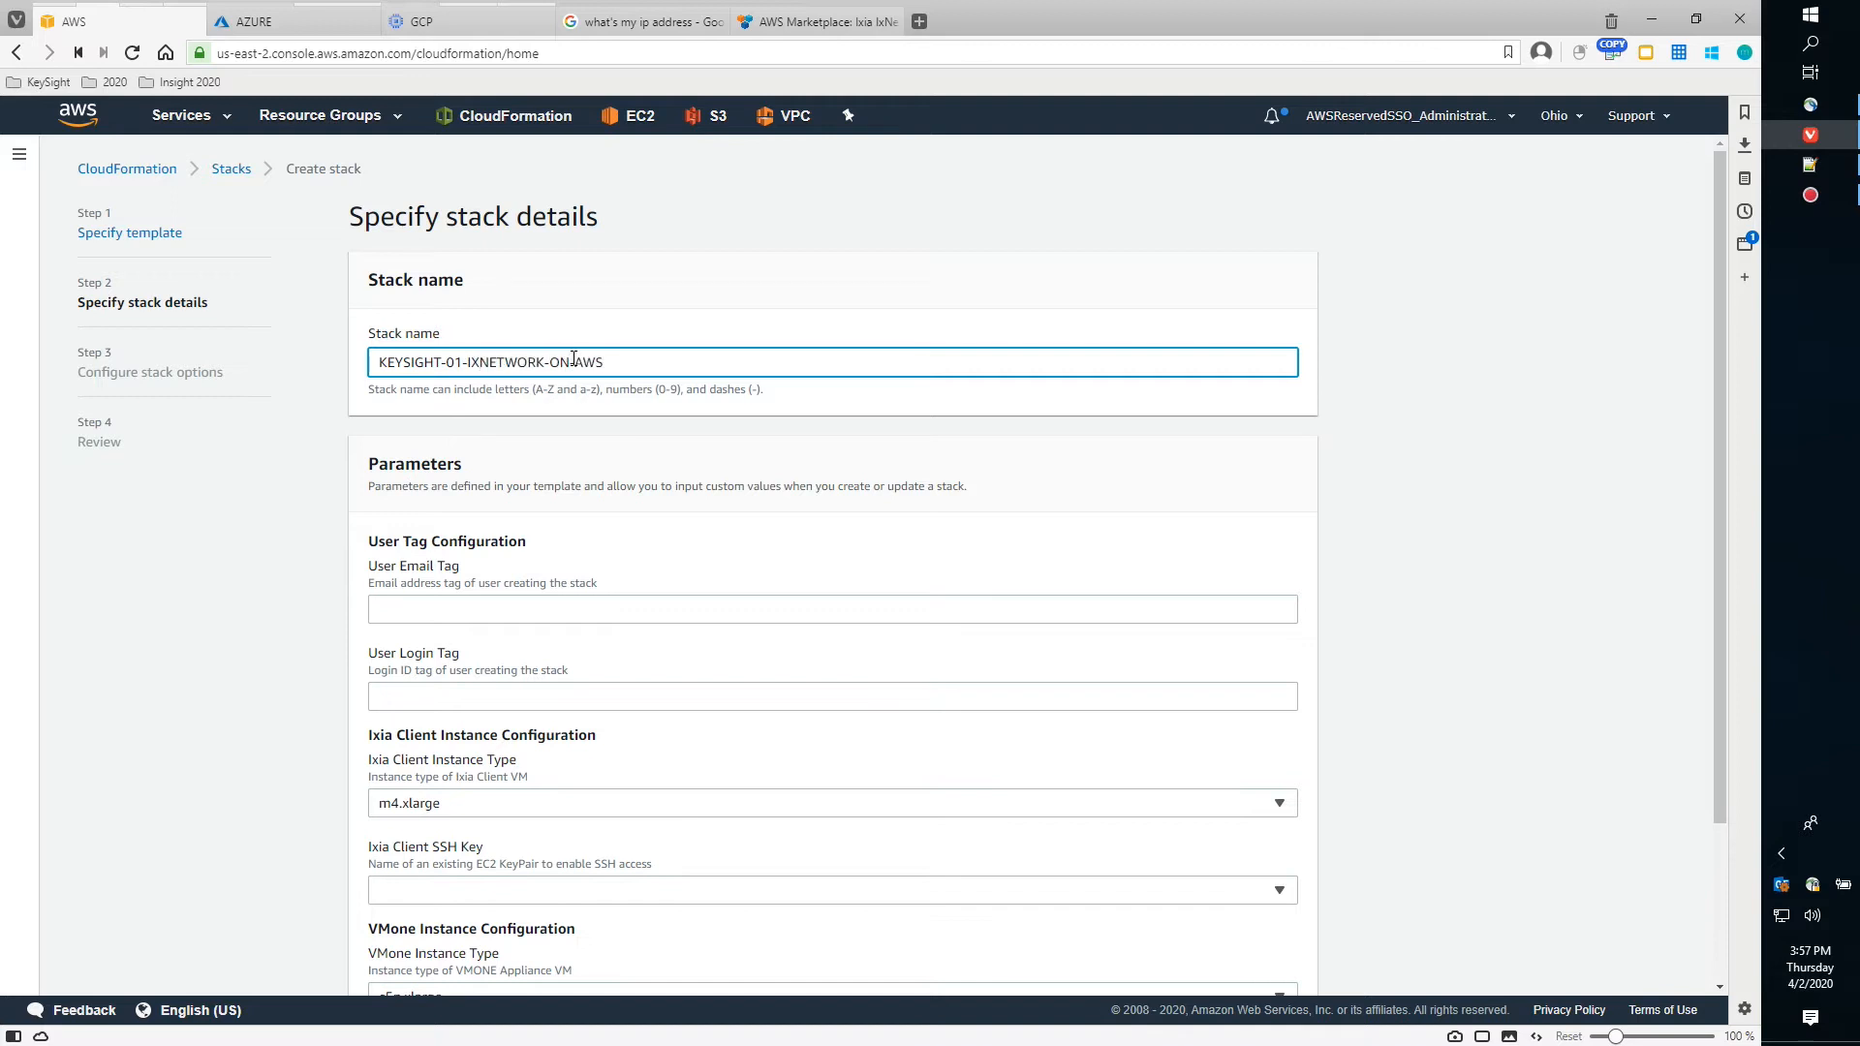
{"action": "type", "text": "-2-VMONE"}
{"action": "left_click", "coordinate": [1164, 518]}
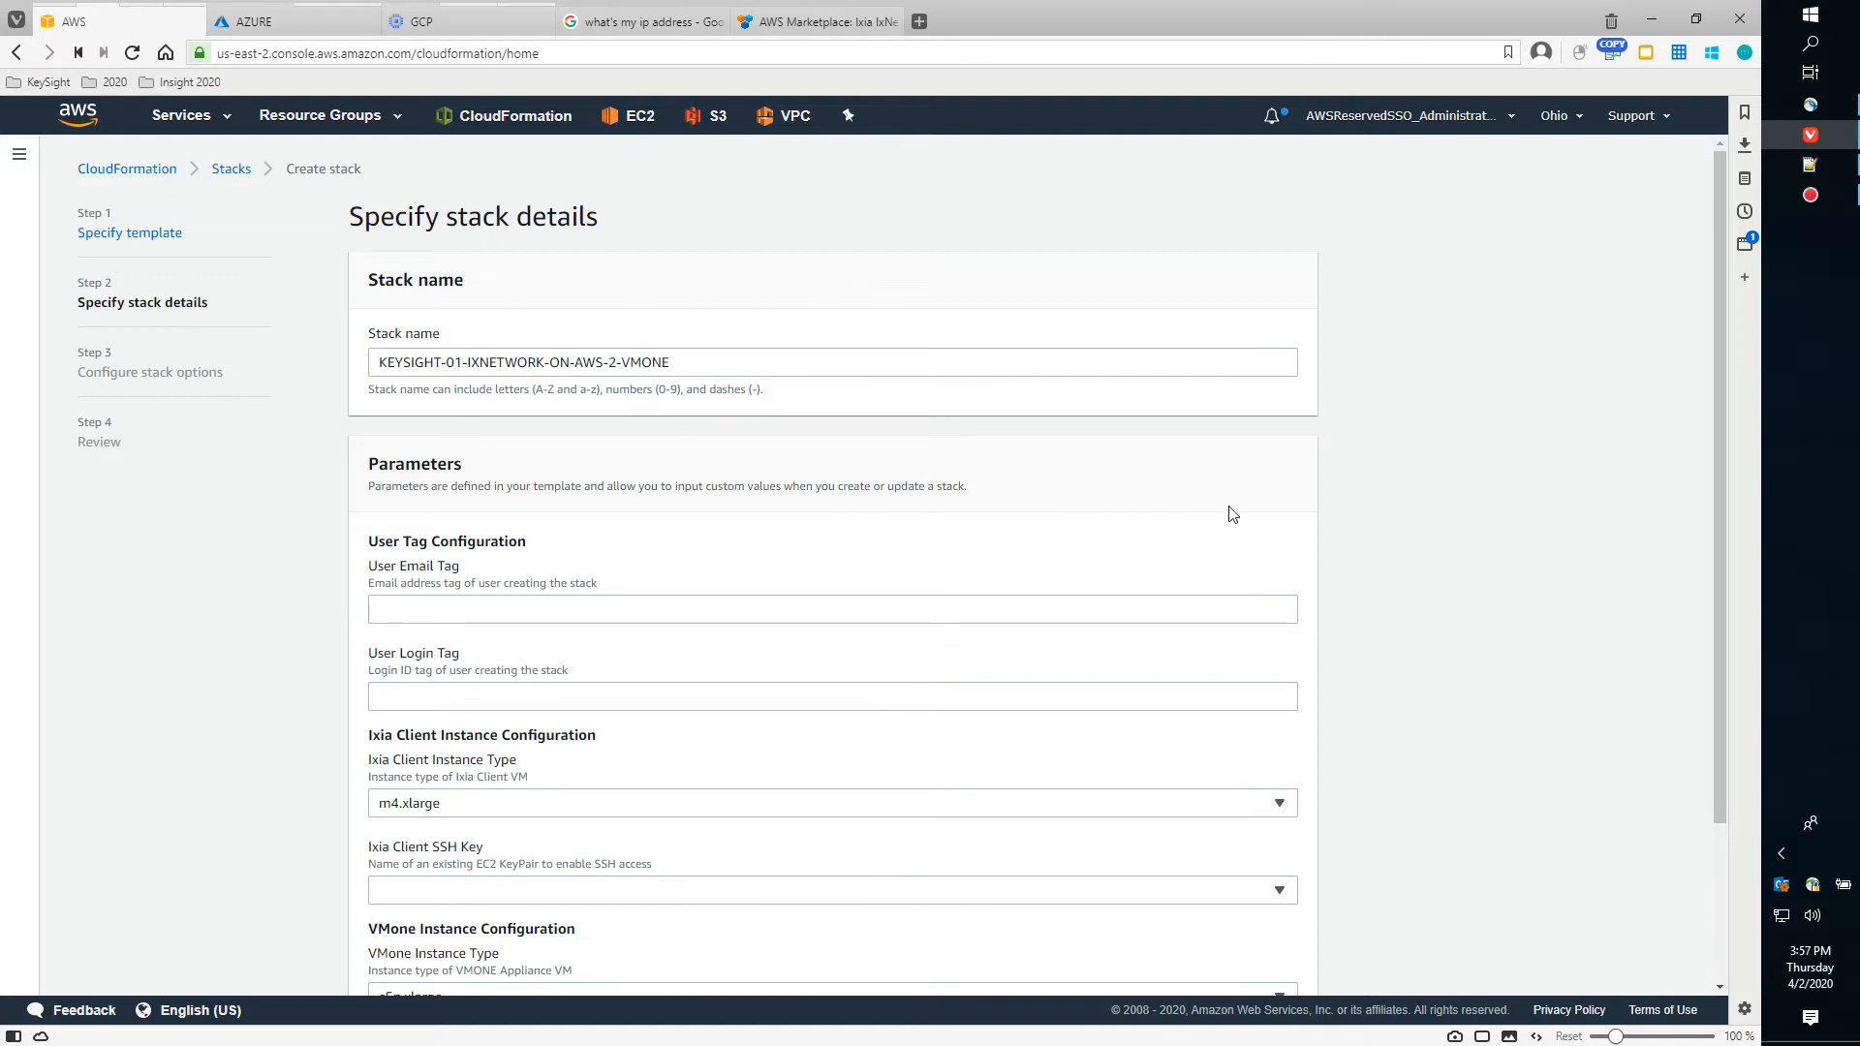
{"action": "scroll", "coordinate": [1461, 494], "scroll_direction": "down", "scroll_amount": 1}
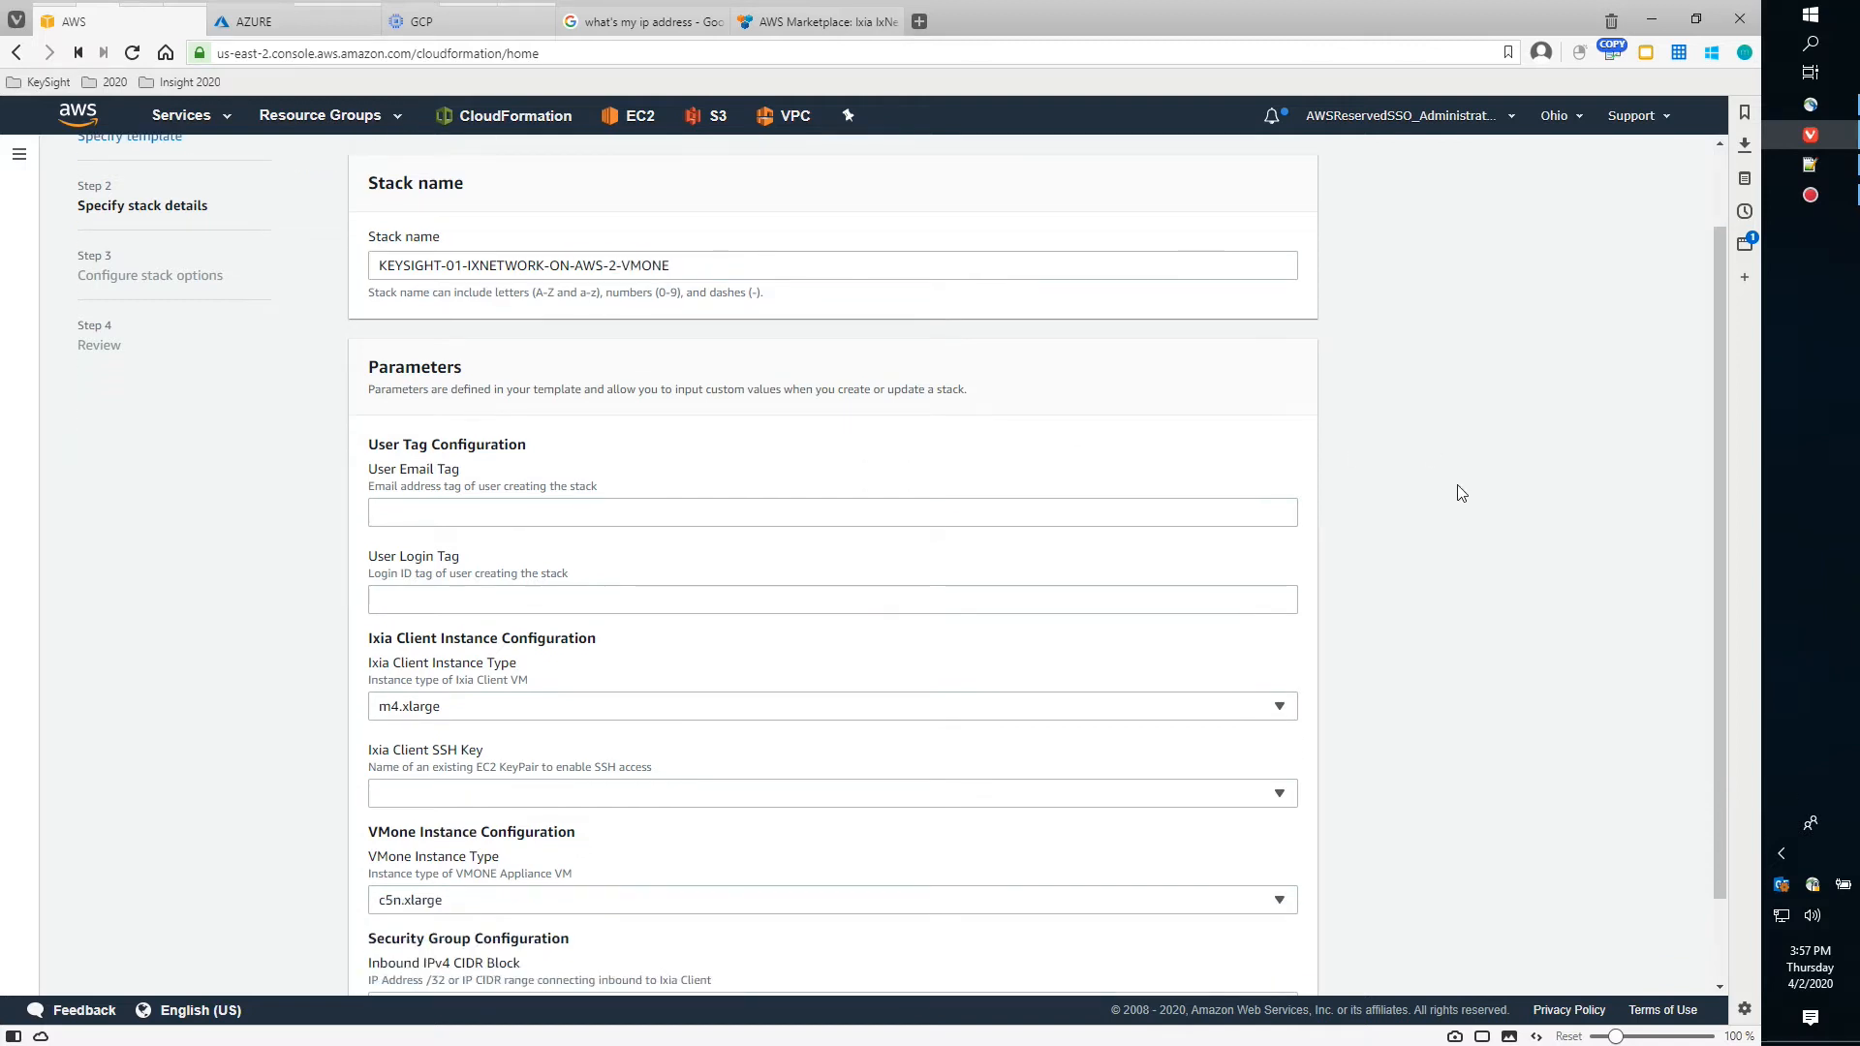
{"action": "scroll", "coordinate": [1461, 494], "scroll_direction": "down", "scroll_amount": 1}
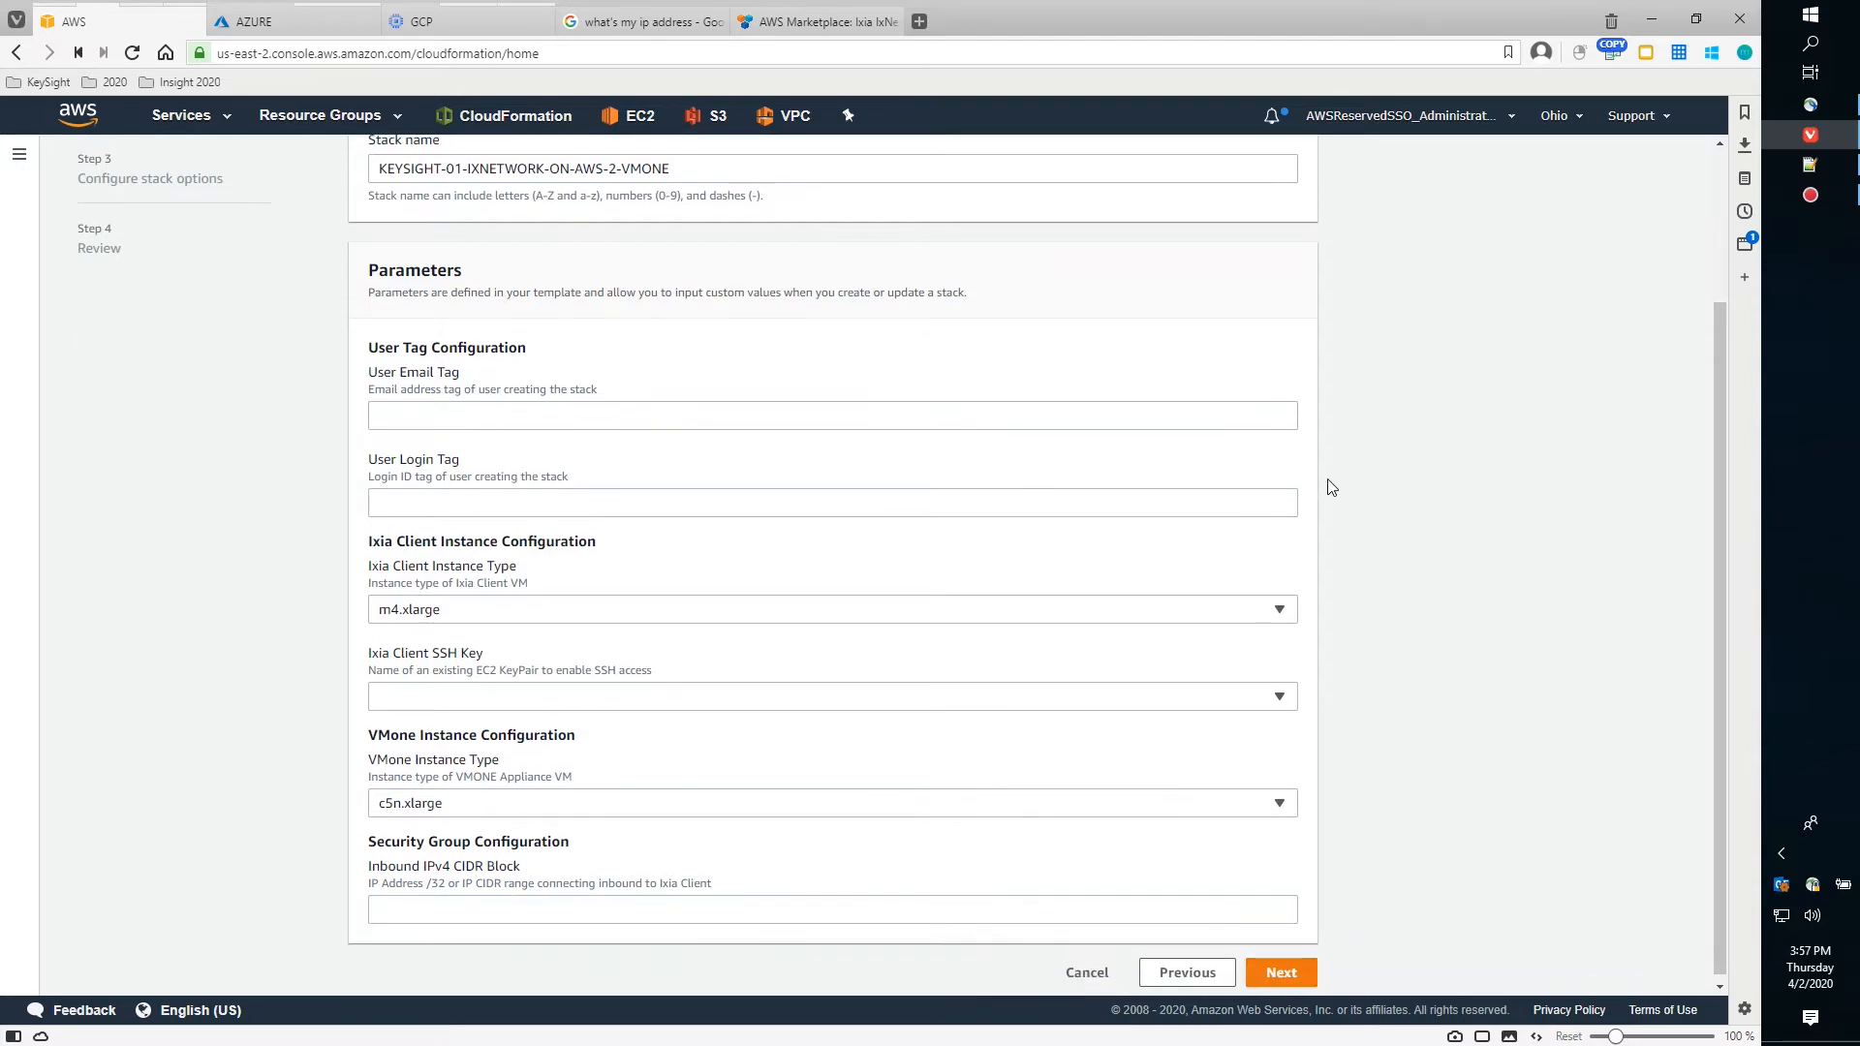
{"action": "left_click", "coordinate": [525, 424]}
Fill the User Email Tag and User Login Tag parameters from the browser's autofill suggestions
{"action": "left_click", "coordinate": [447, 457]}
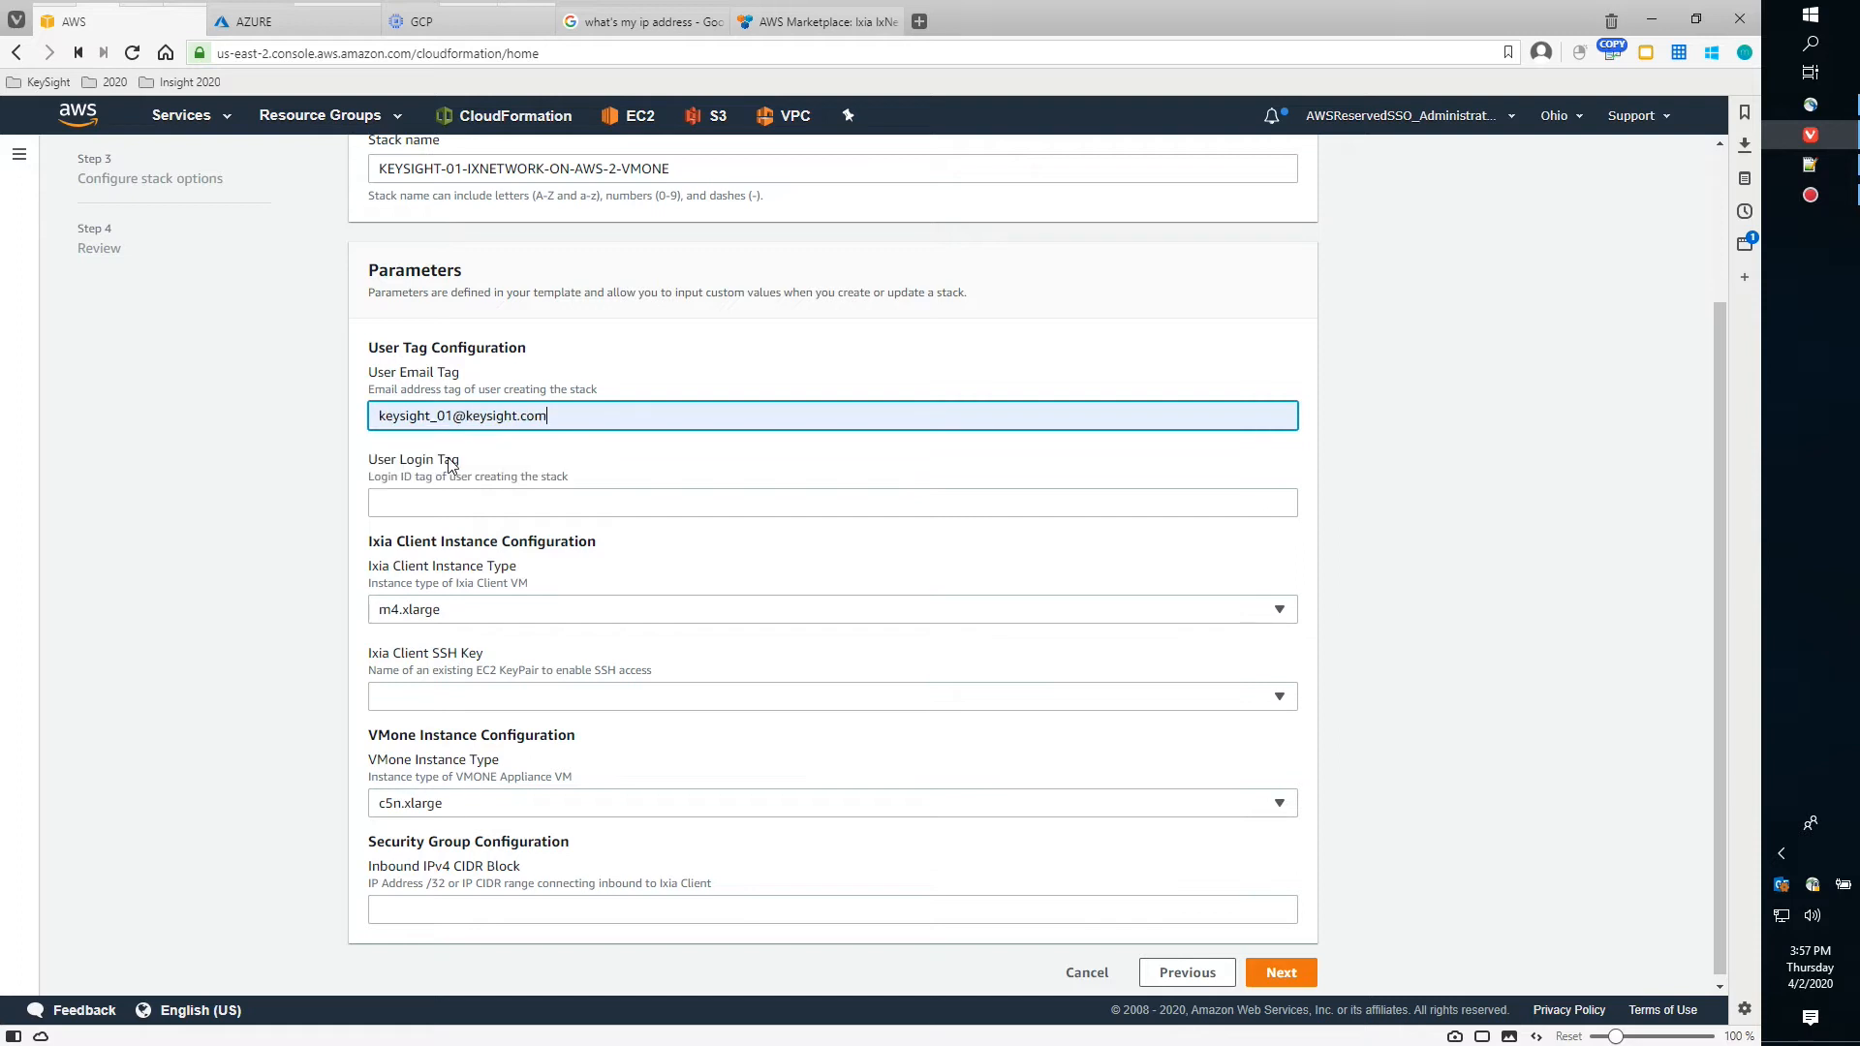
{"action": "left_click", "coordinate": [541, 504]}
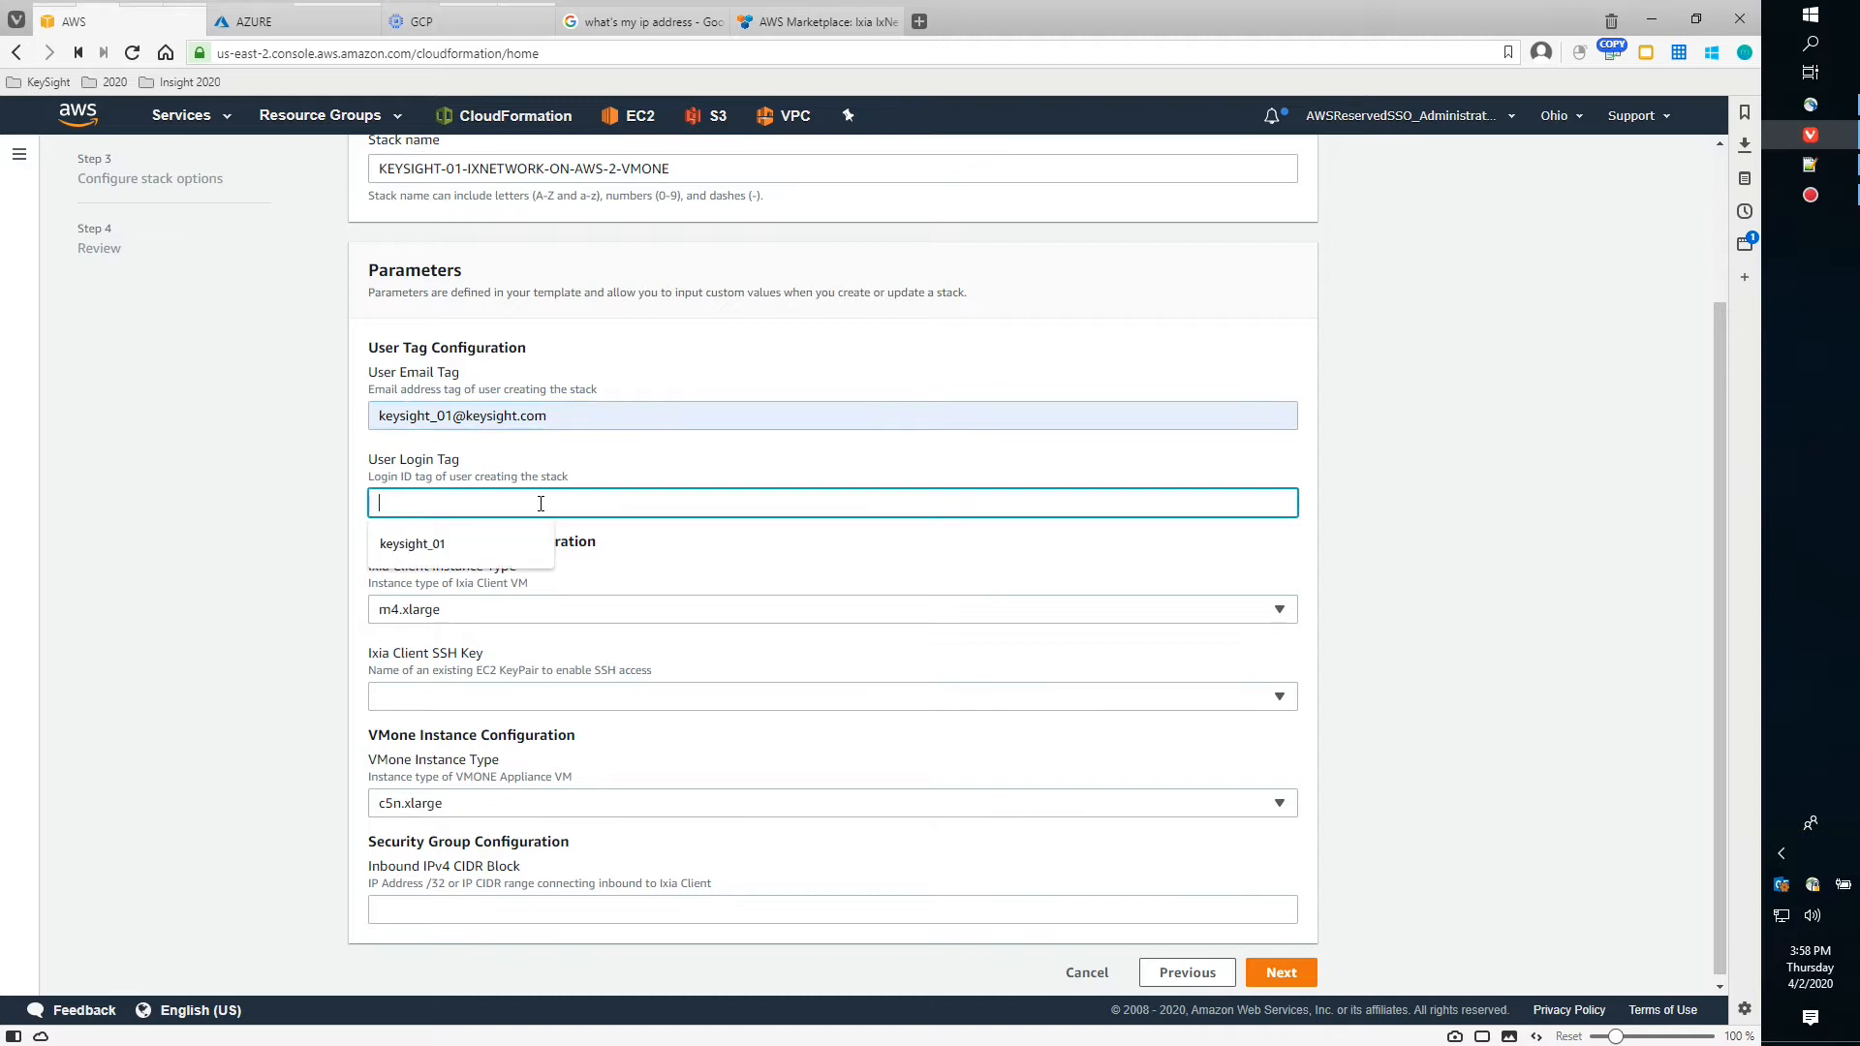
{"action": "left_click", "coordinate": [489, 539]}
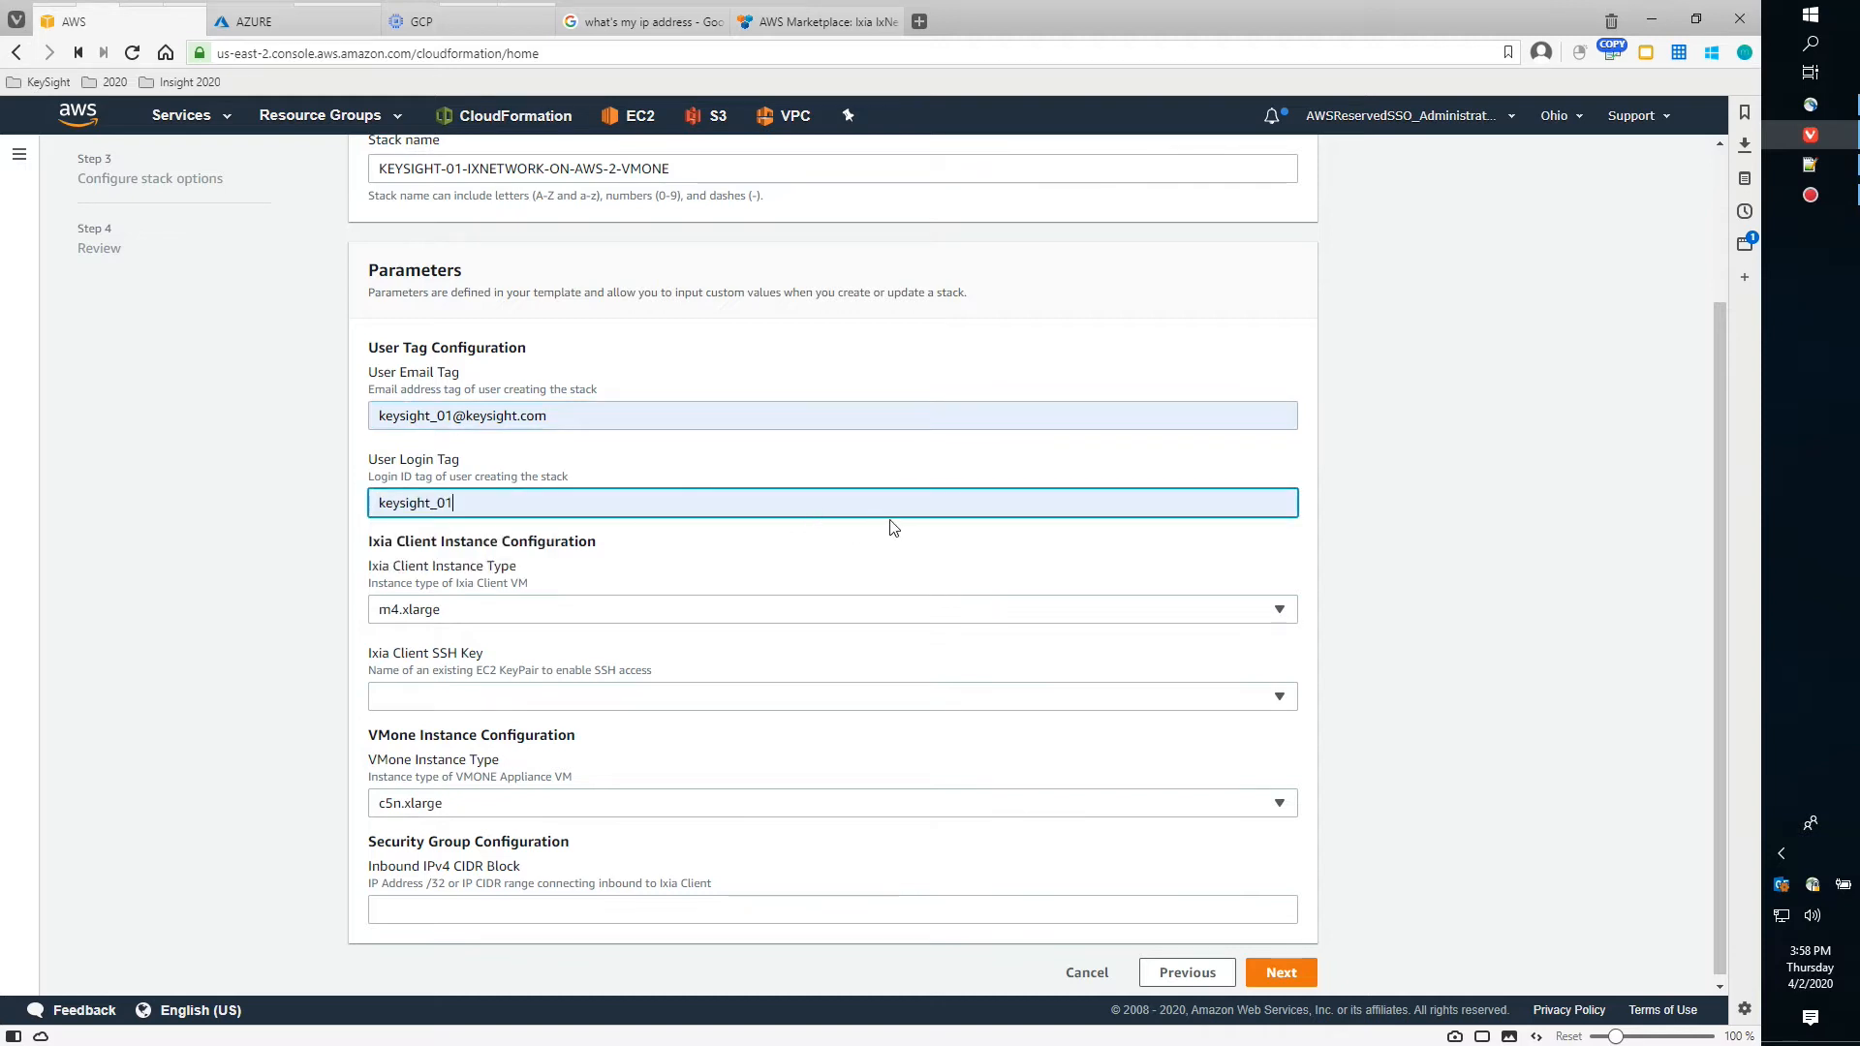
{"action": "left_click", "coordinate": [1396, 565]}
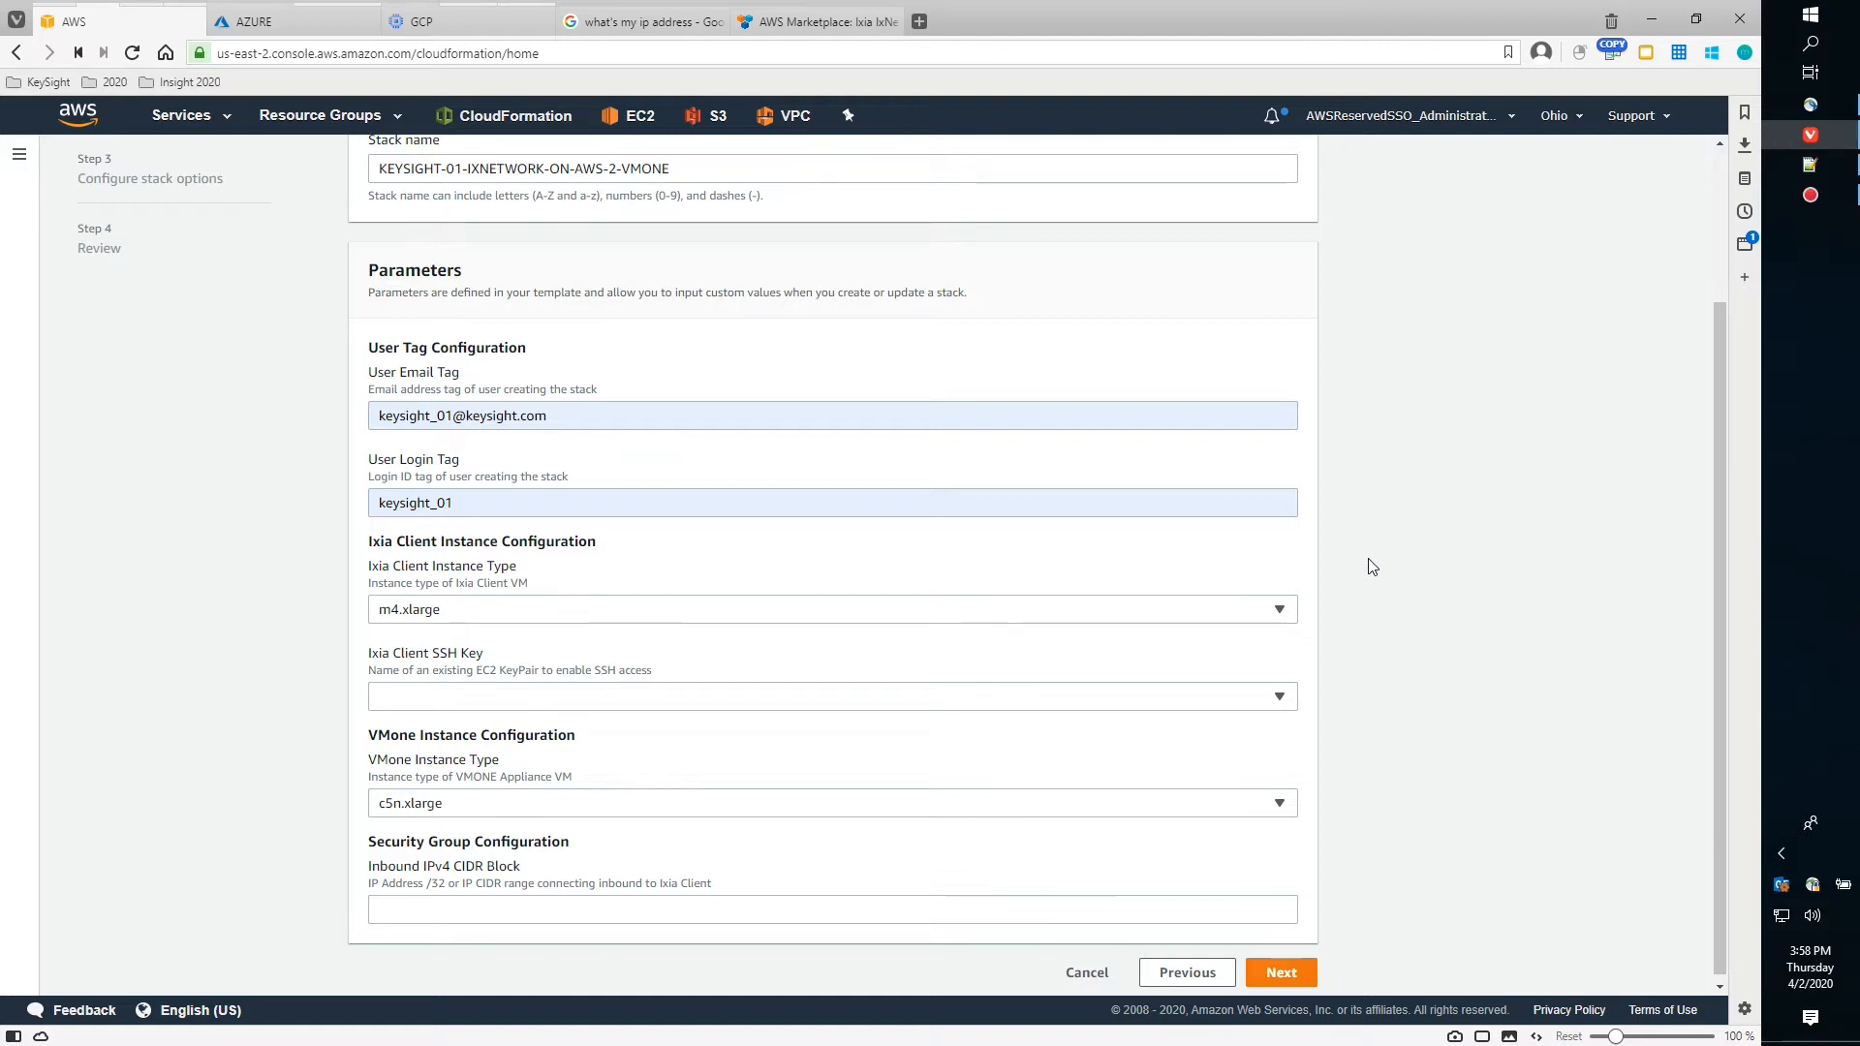
{"action": "scroll", "coordinate": [1260, 567], "scroll_direction": "down", "scroll_amount": 1}
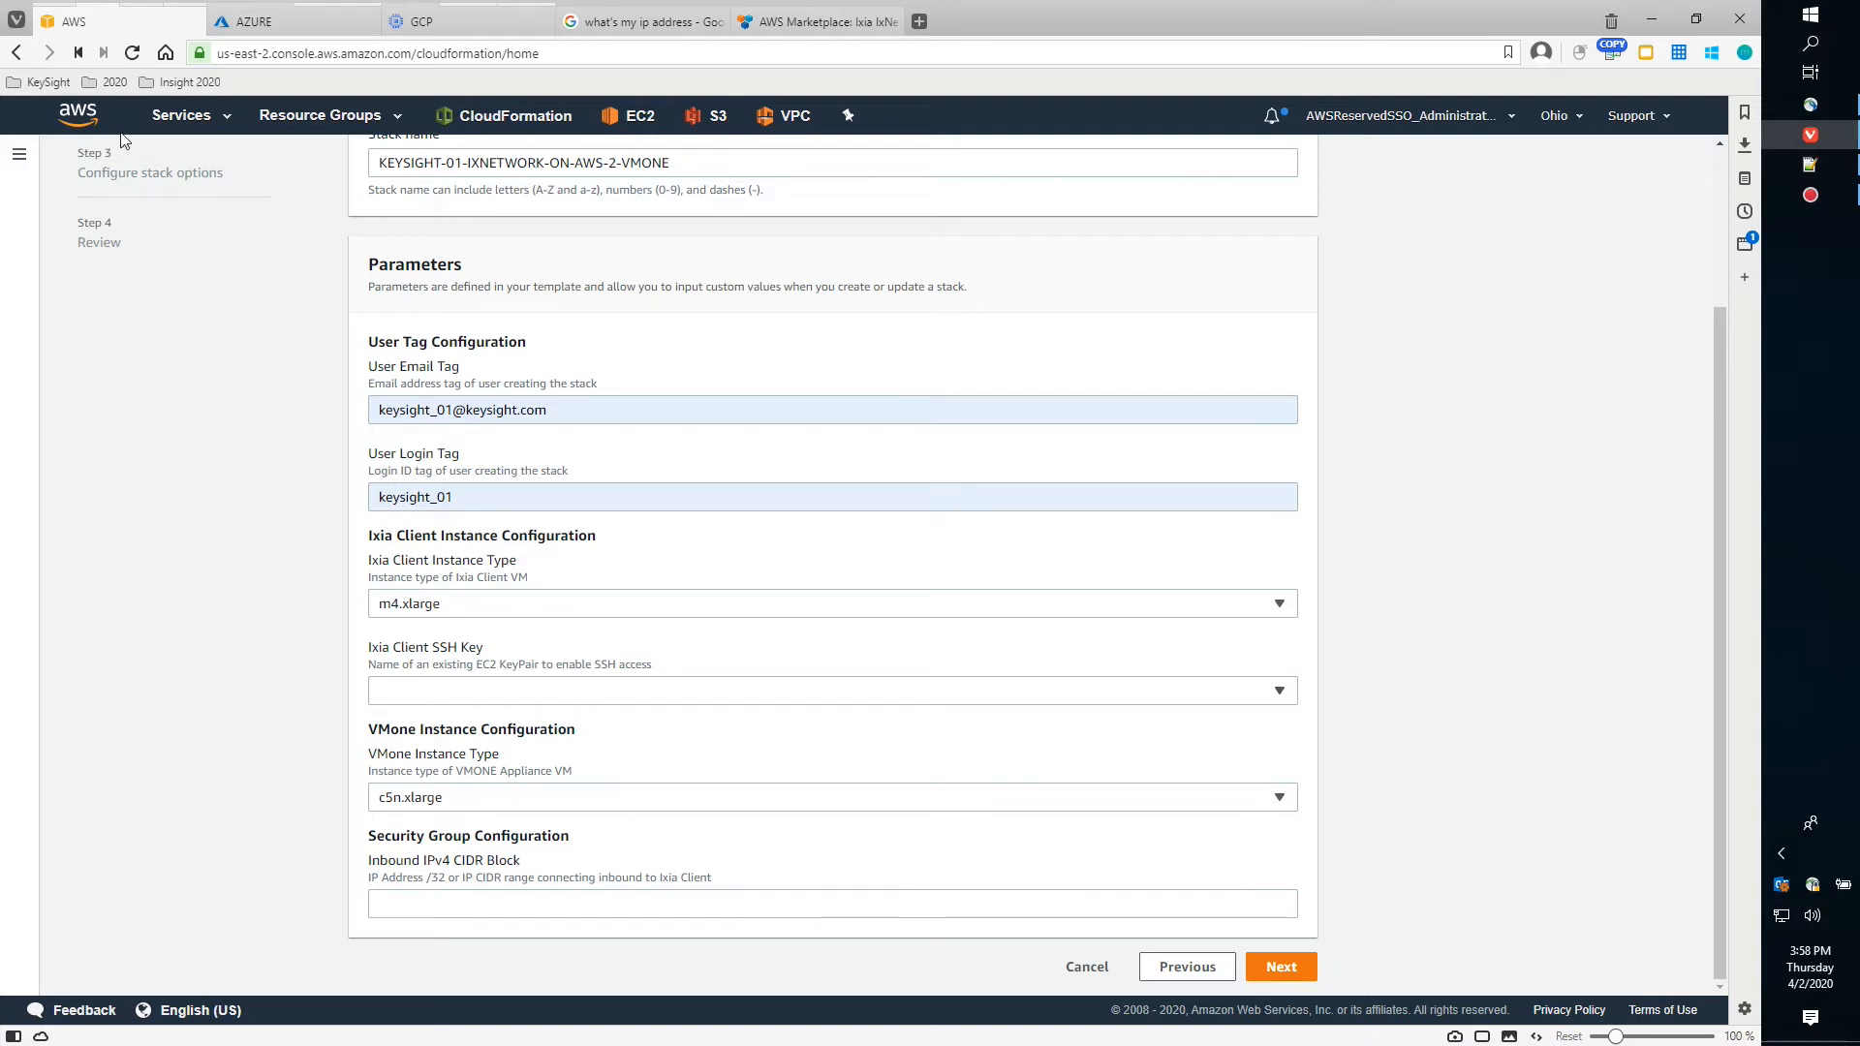
{"action": "mouse_move", "coordinate": [117, 23]}
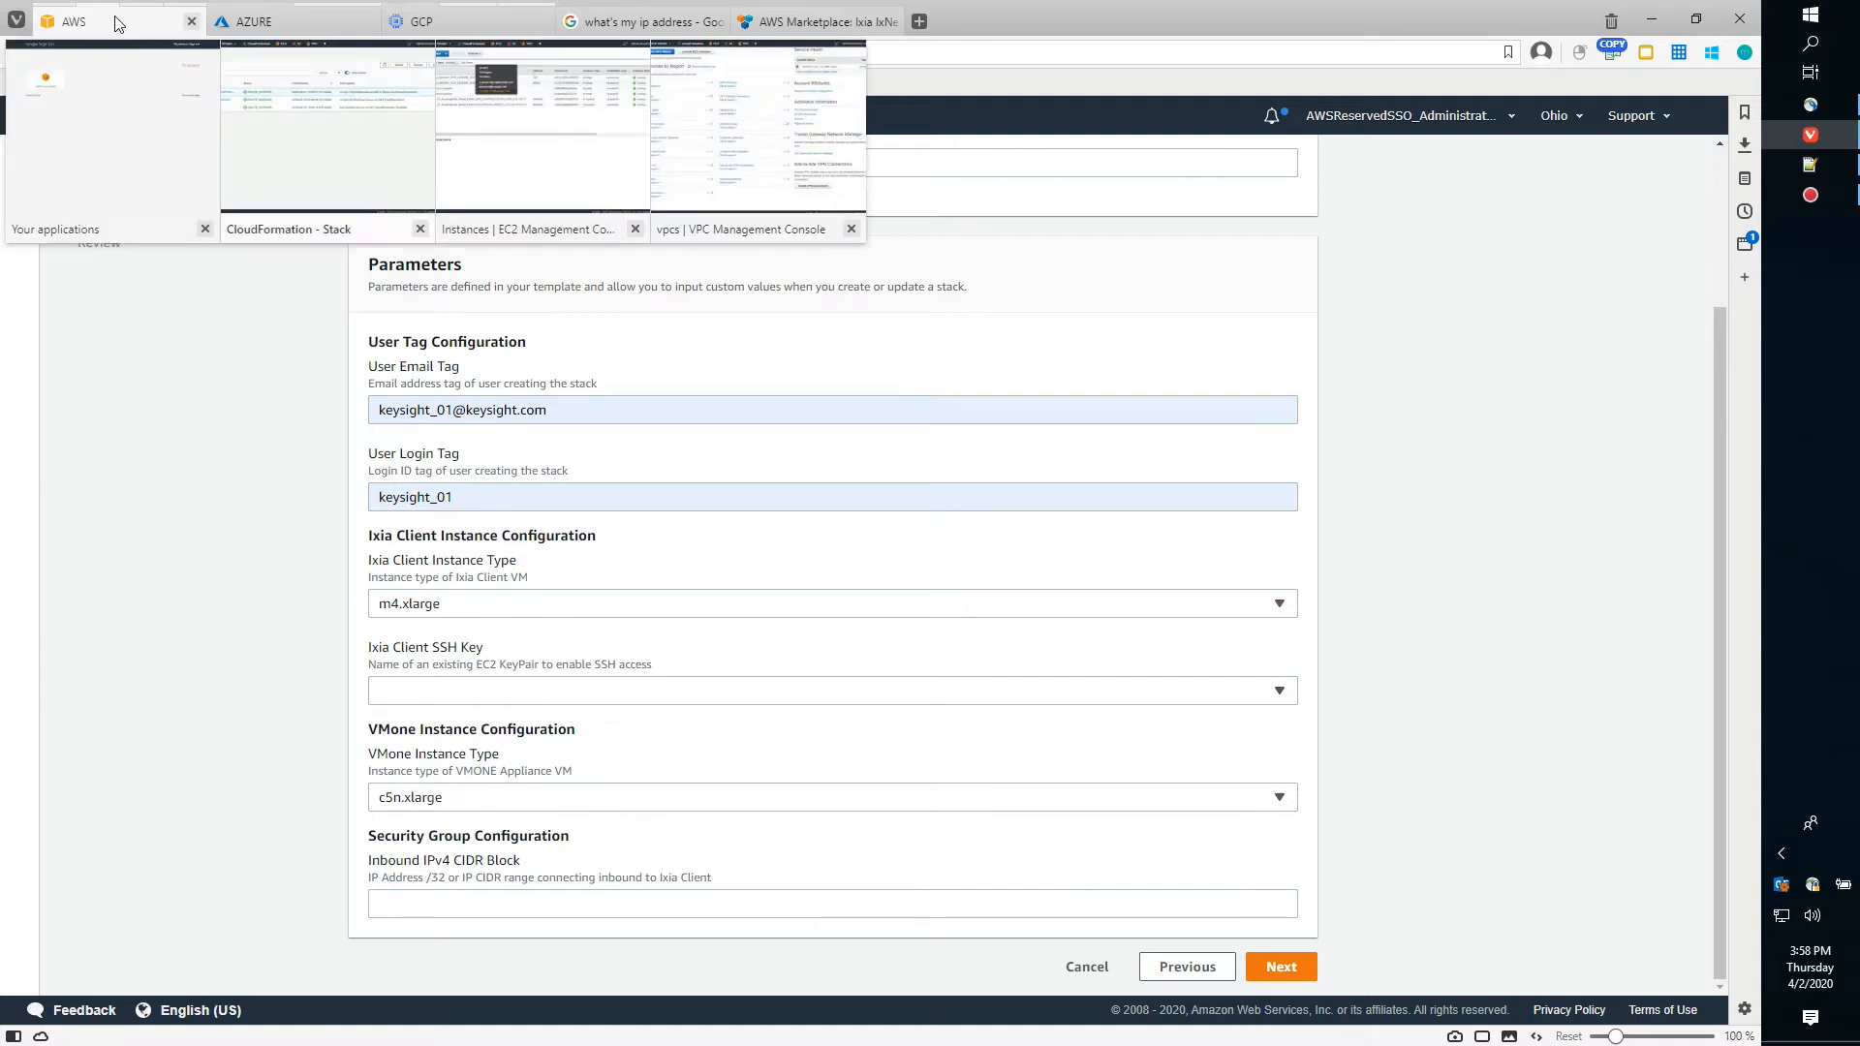
Open the EC2 Key pairs page in a new tab to check the six existing key pairs
{"action": "left_click", "coordinate": [528, 194]}
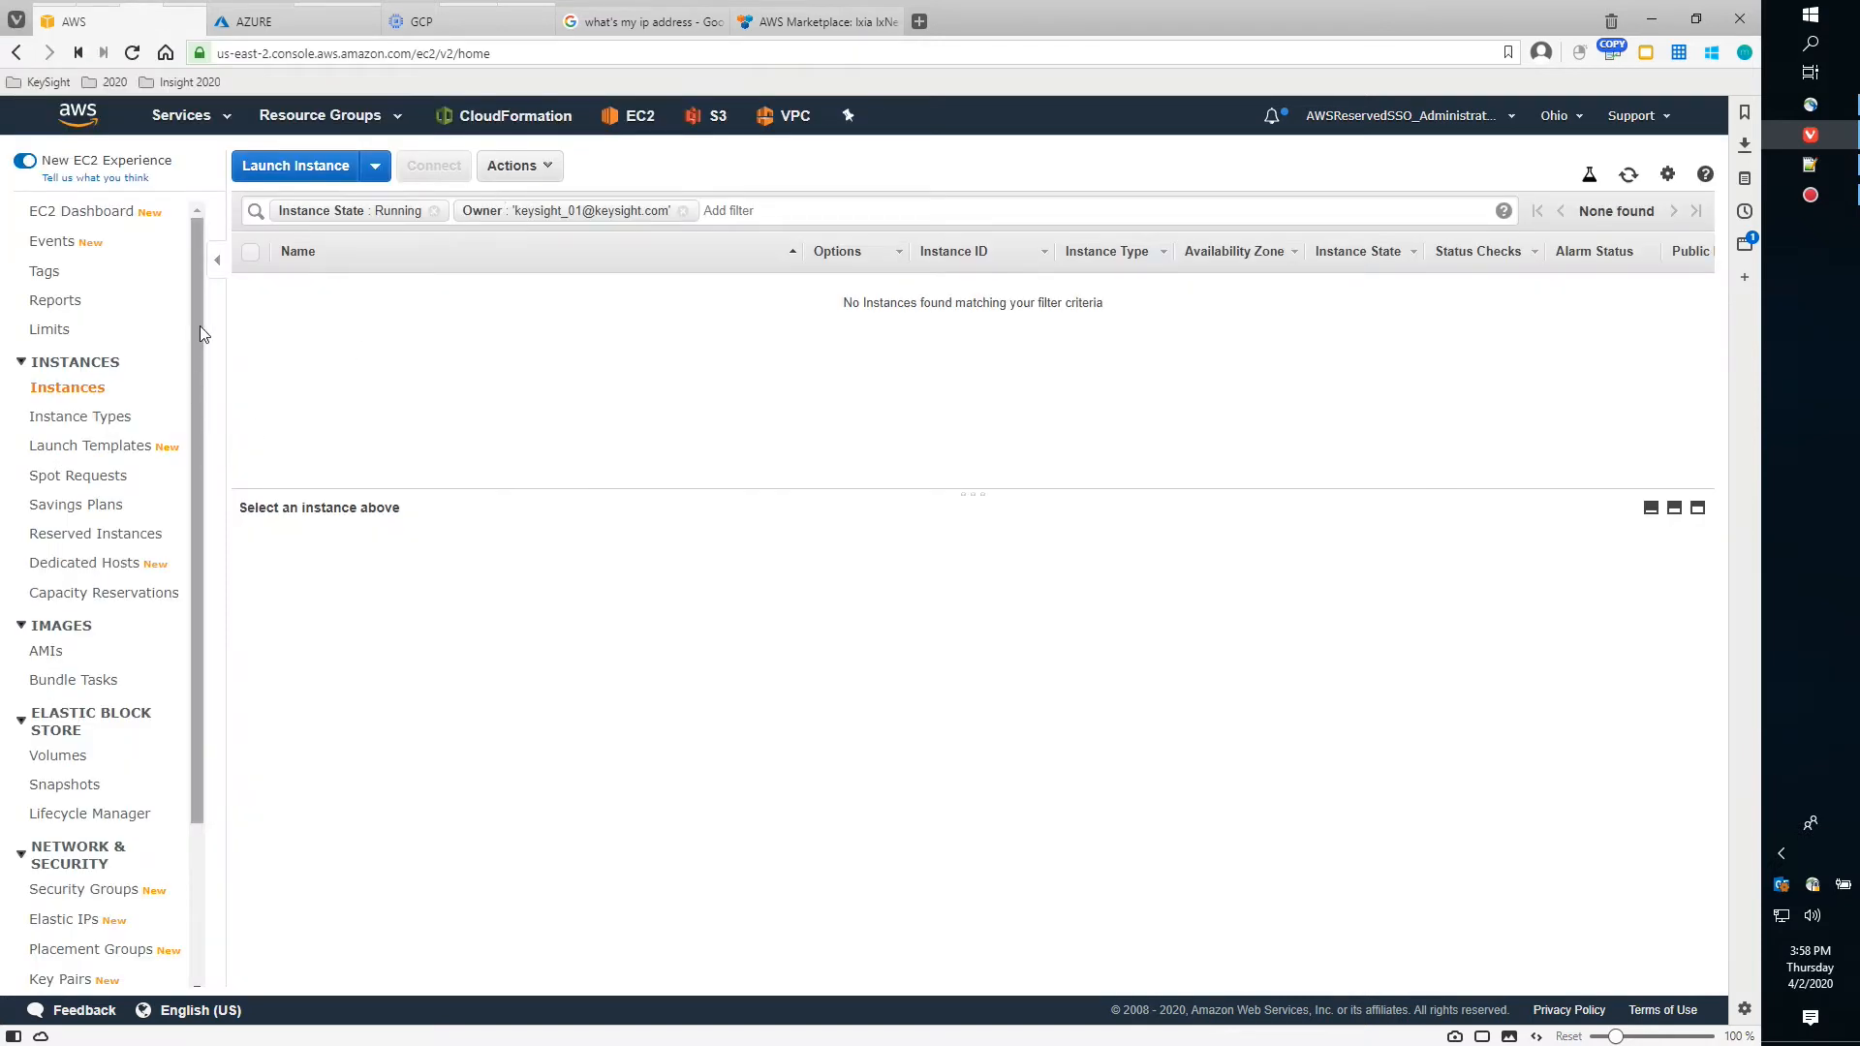
{"action": "left_click_drag", "start_coordinate": [200, 327], "coordinate": [194, 468]}
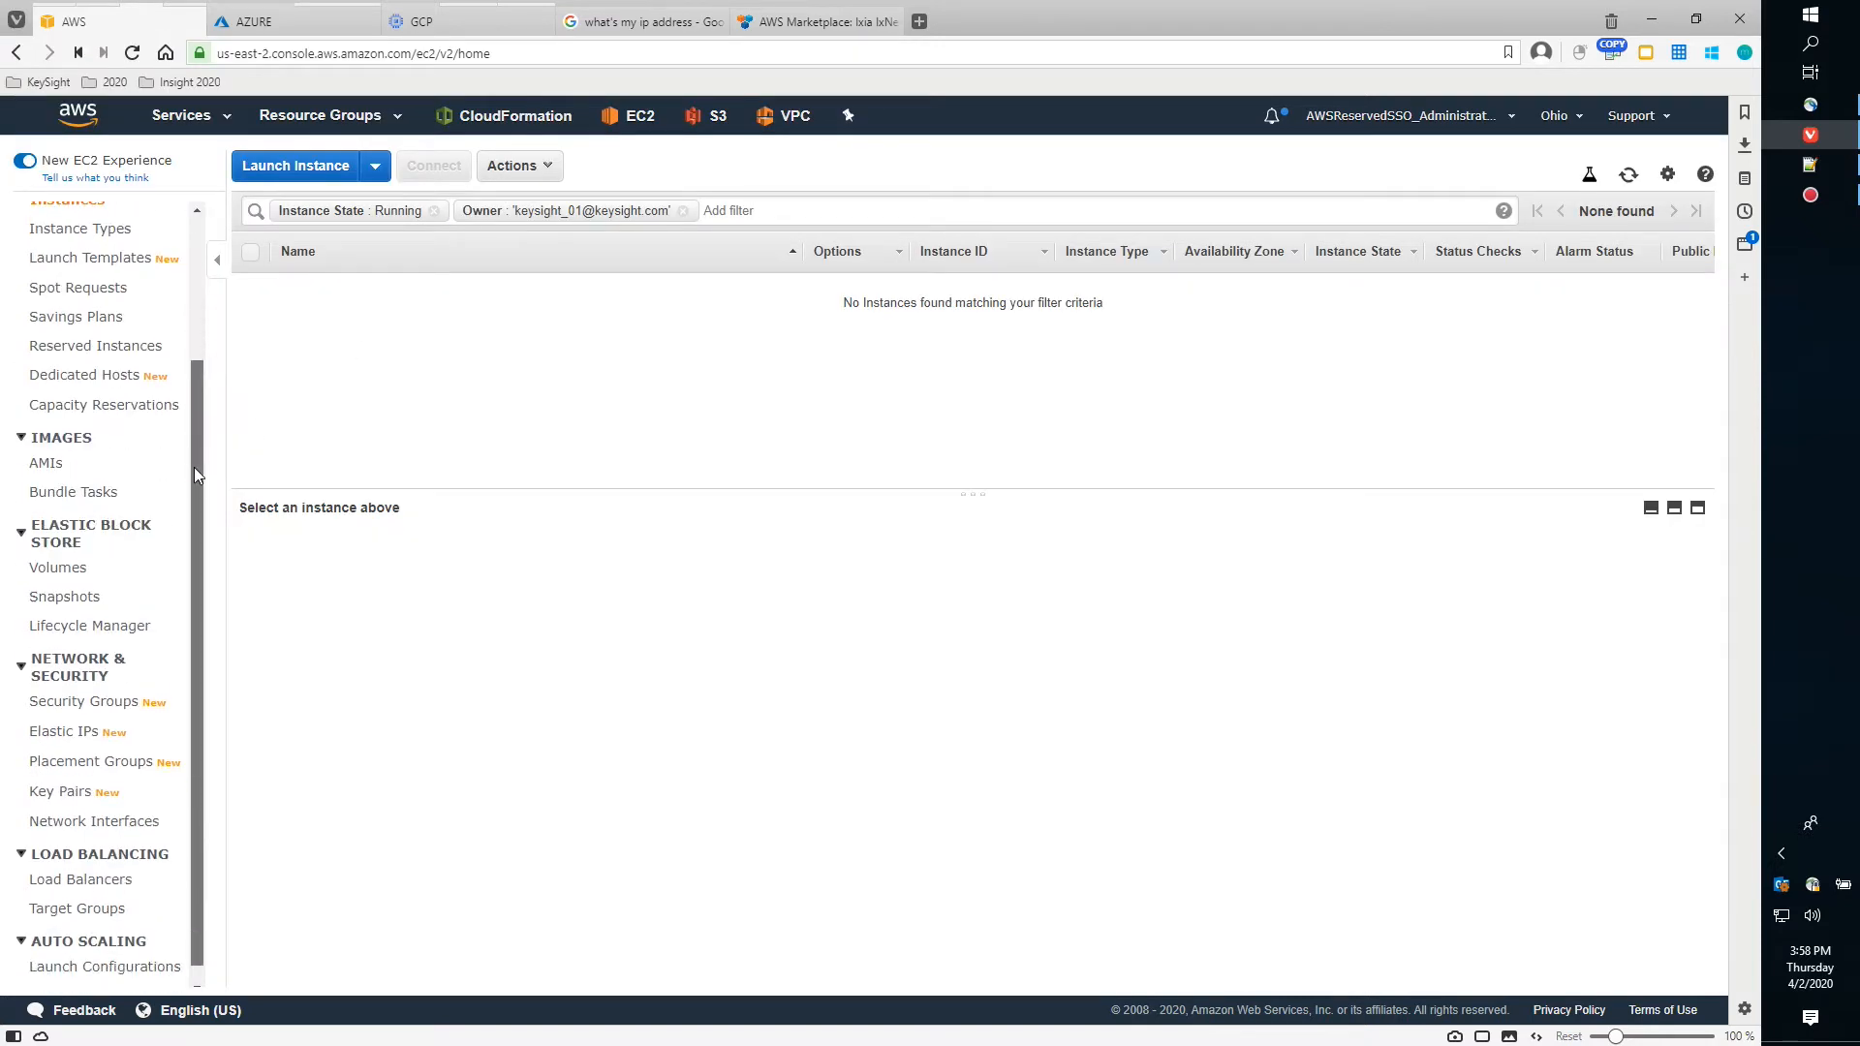
{"action": "right_click", "coordinate": [61, 793]}
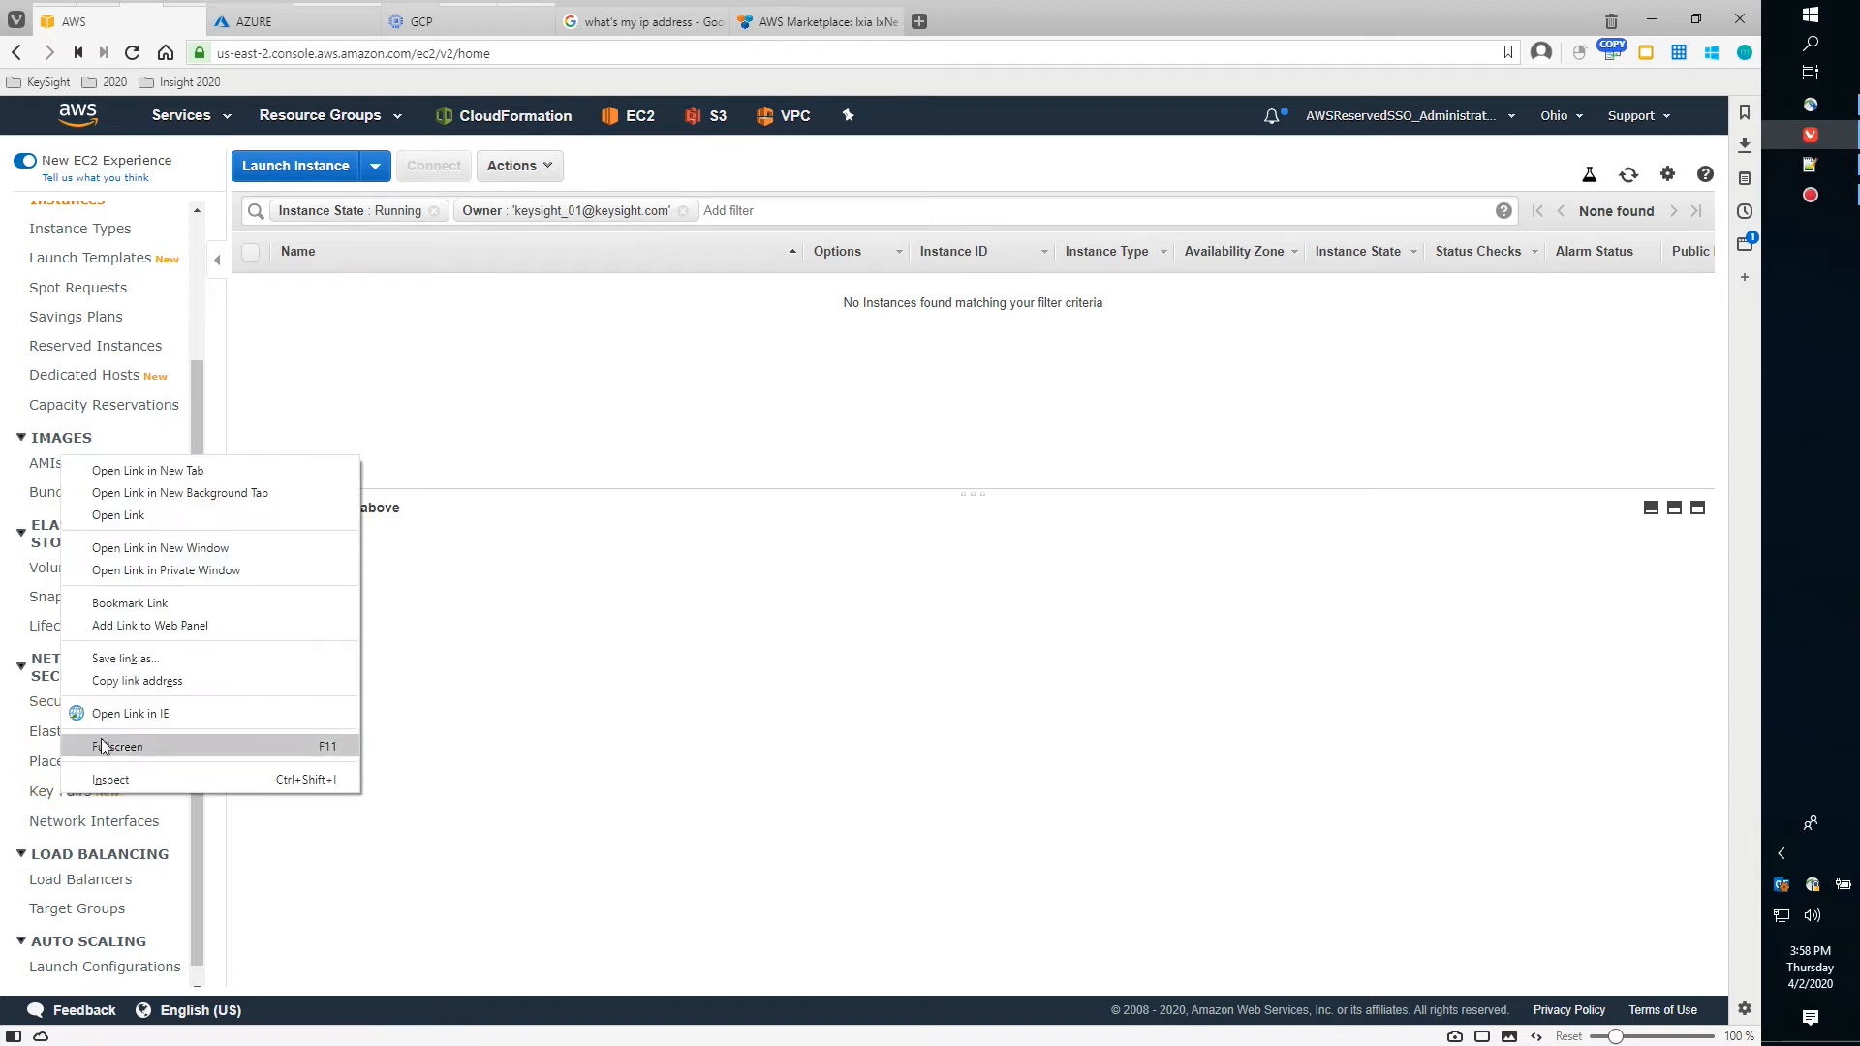
{"action": "left_click", "coordinate": [169, 475]}
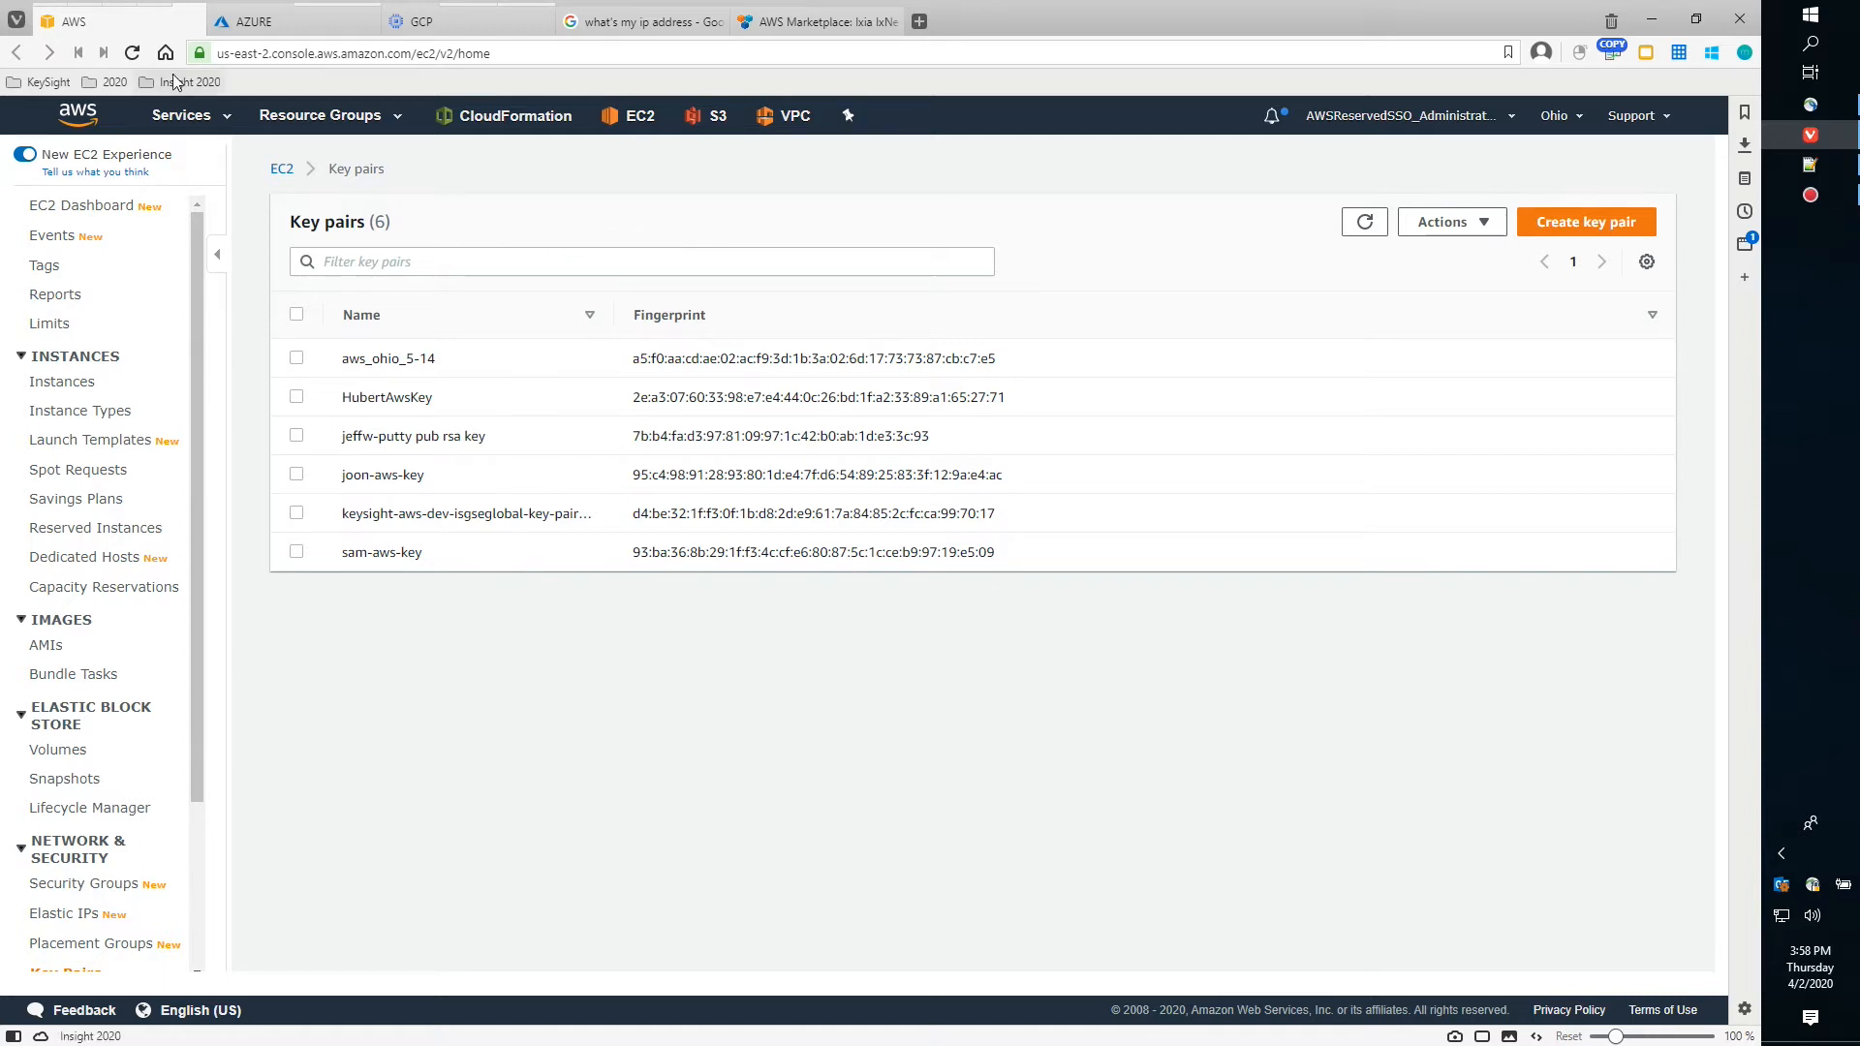
{"action": "mouse_move", "coordinate": [134, 32]}
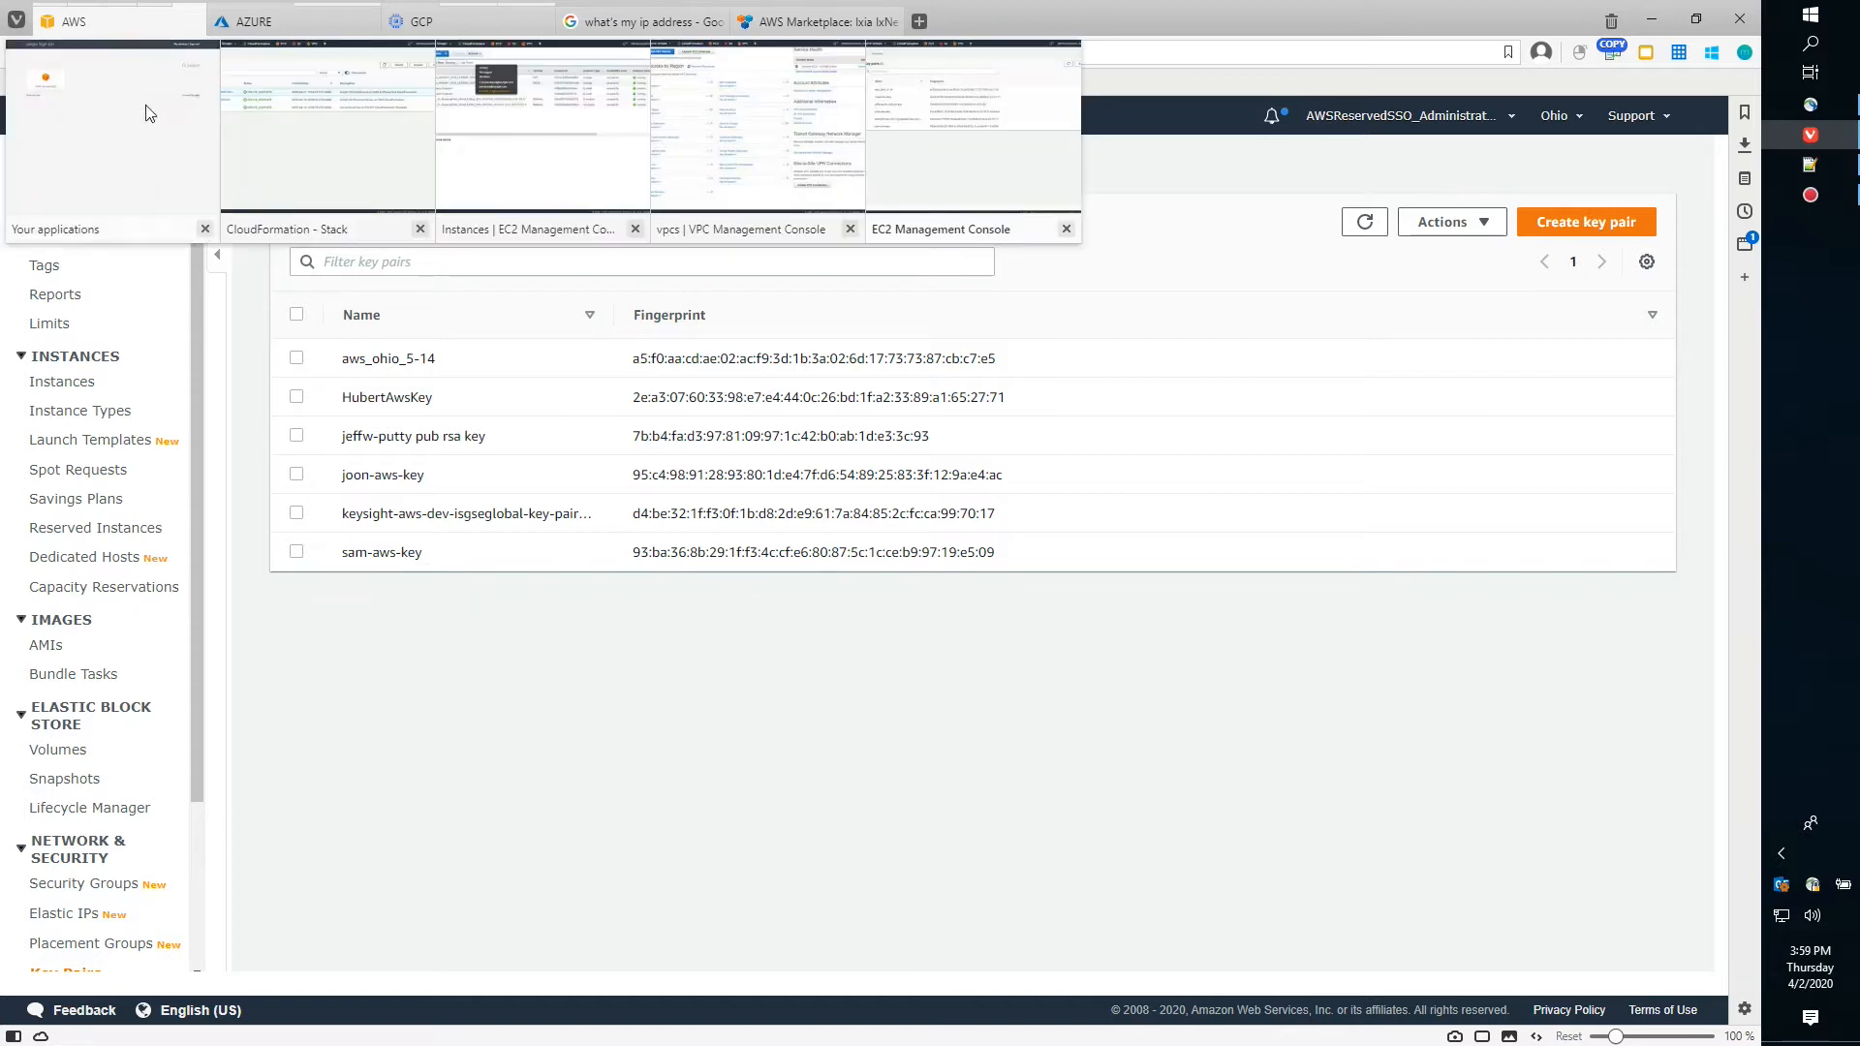
{"action": "left_click", "coordinate": [308, 179]}
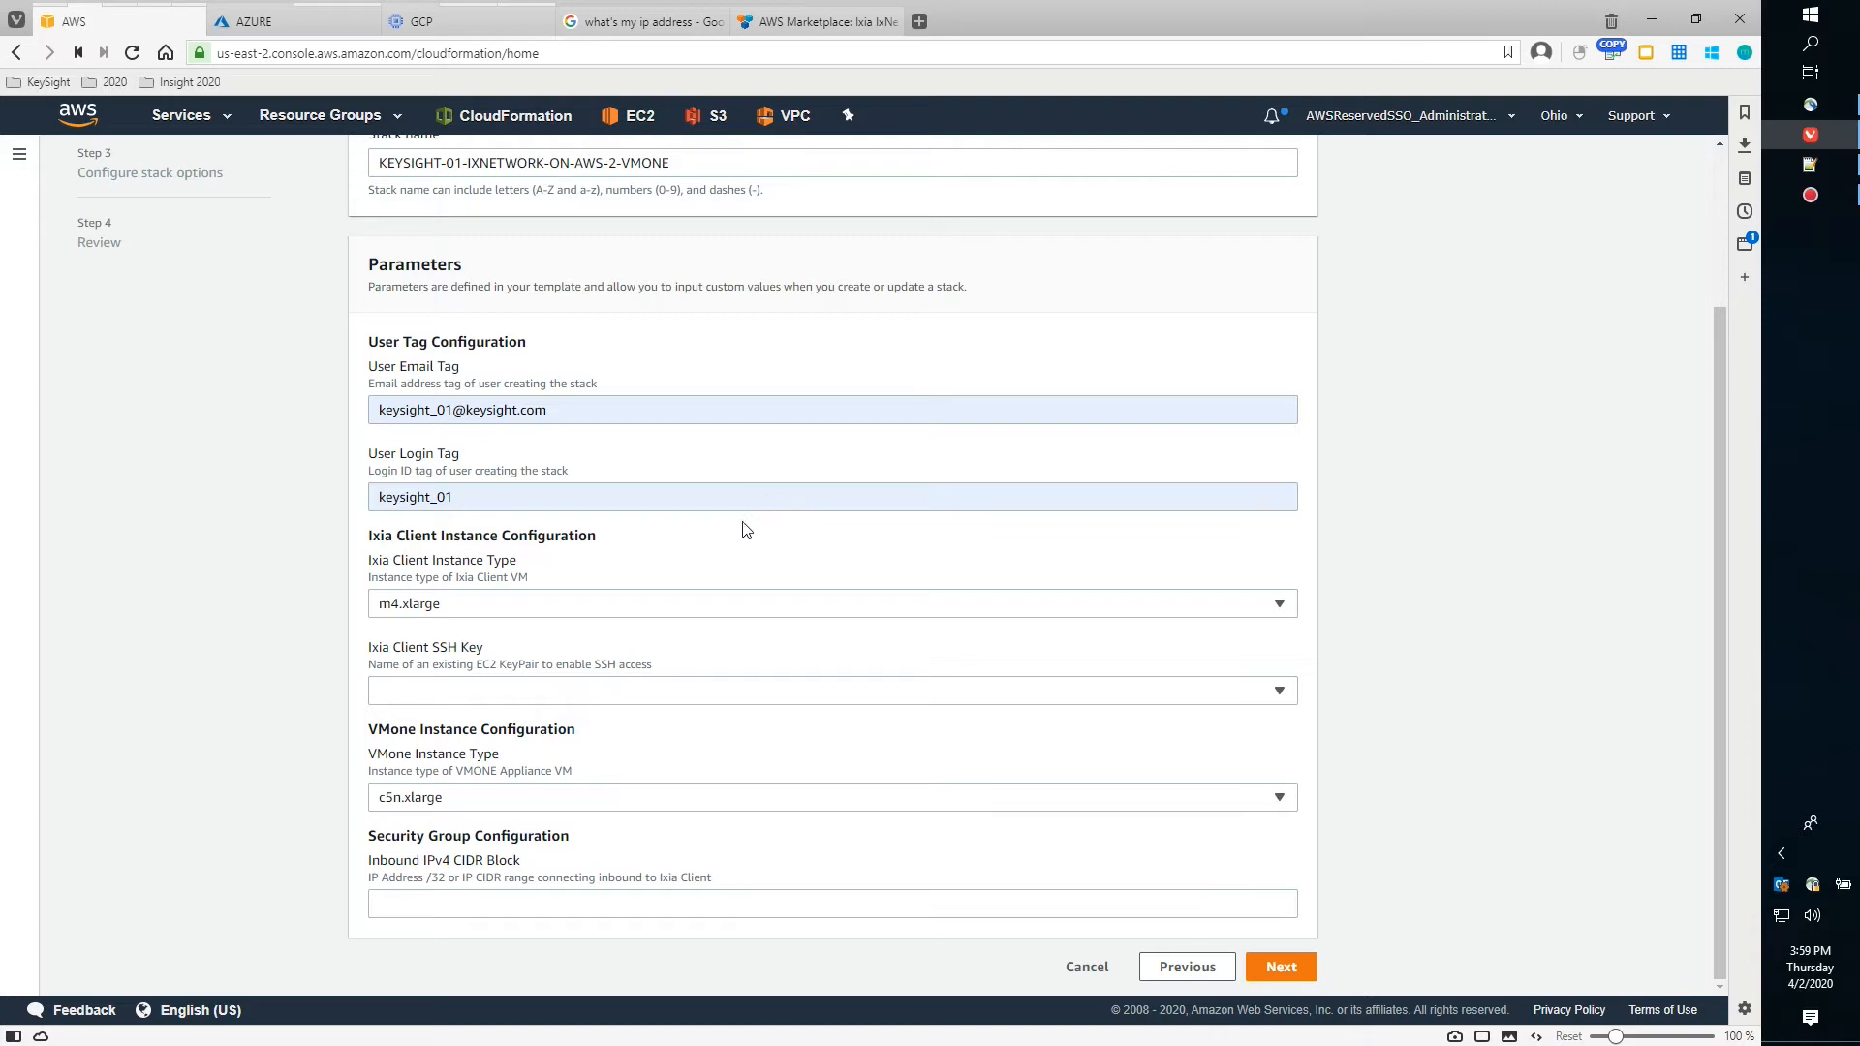
Set the Ixia Client SSH Key parameter to keysight-aws-dev-isgseglobal-key-pair-us-east-2
{"action": "left_click", "coordinate": [1245, 698]}
{"action": "left_click", "coordinate": [741, 864]}
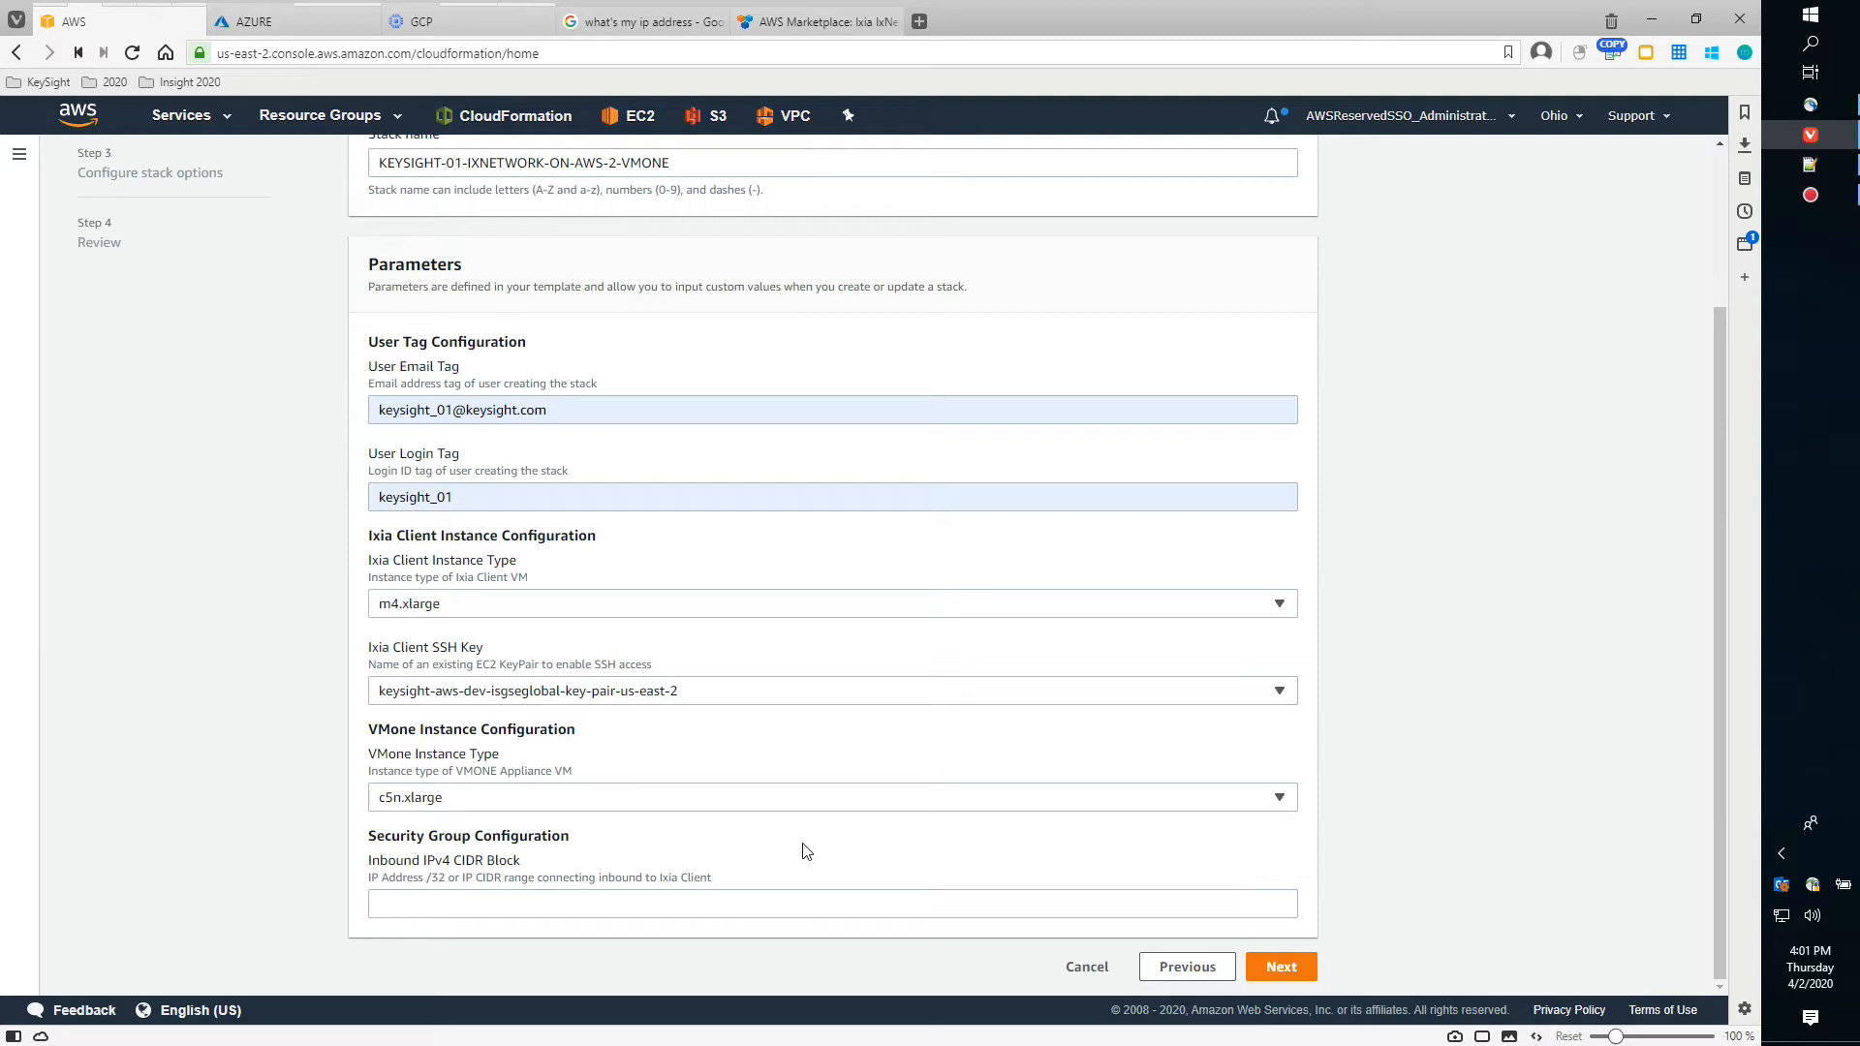
{"action": "left_click", "coordinate": [505, 904]}
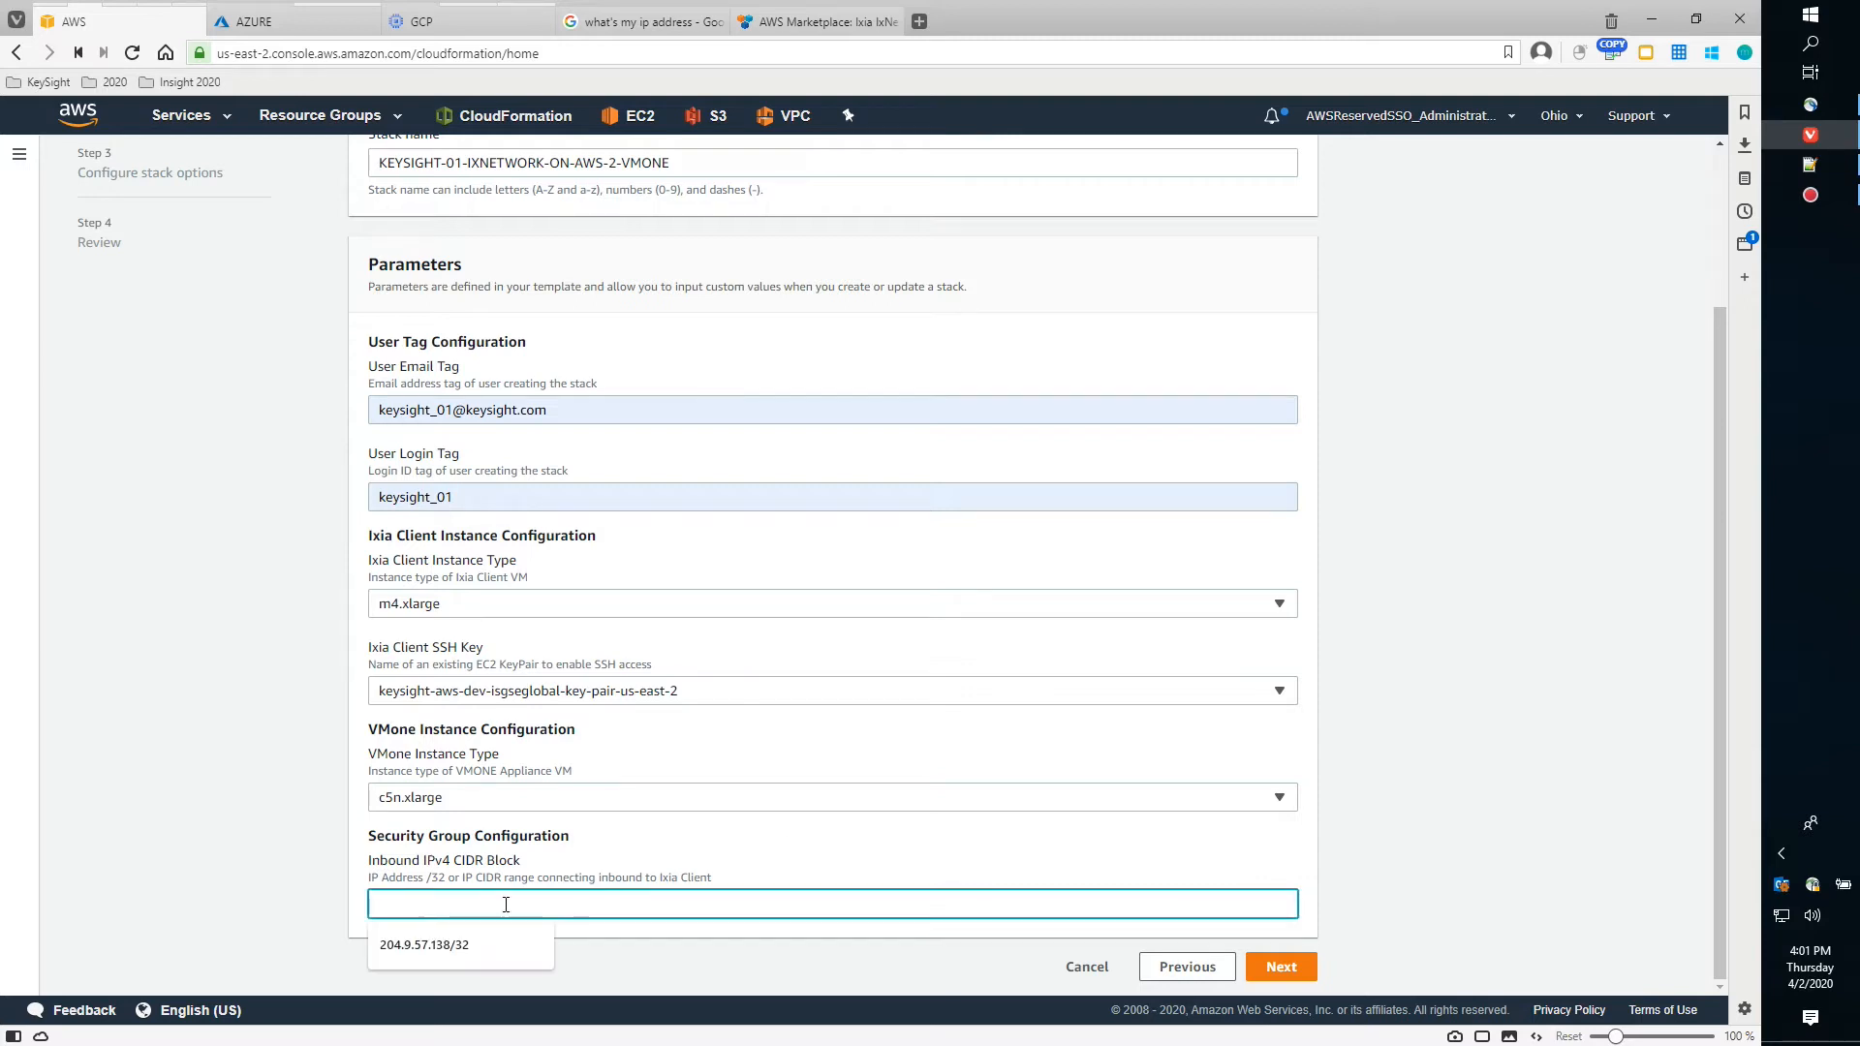
{"action": "left_click", "coordinate": [467, 947]}
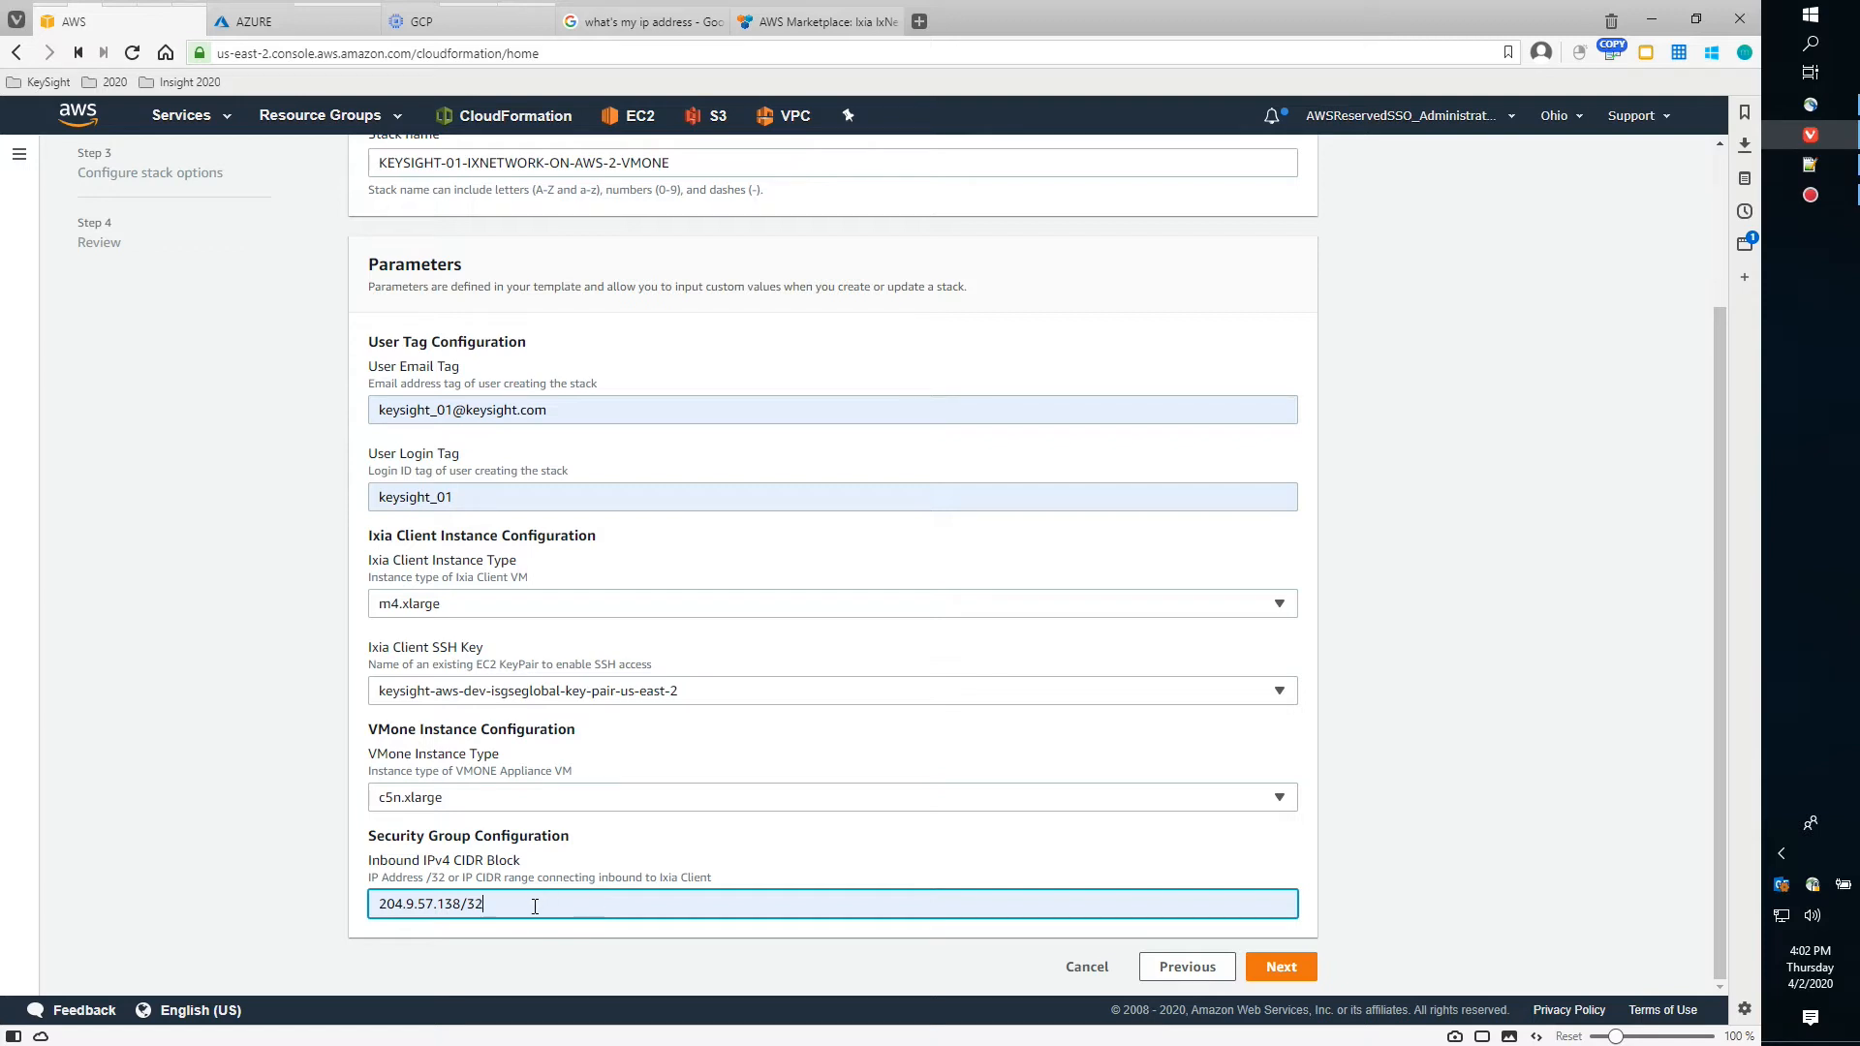
{"action": "left_click", "coordinate": [642, 22]}
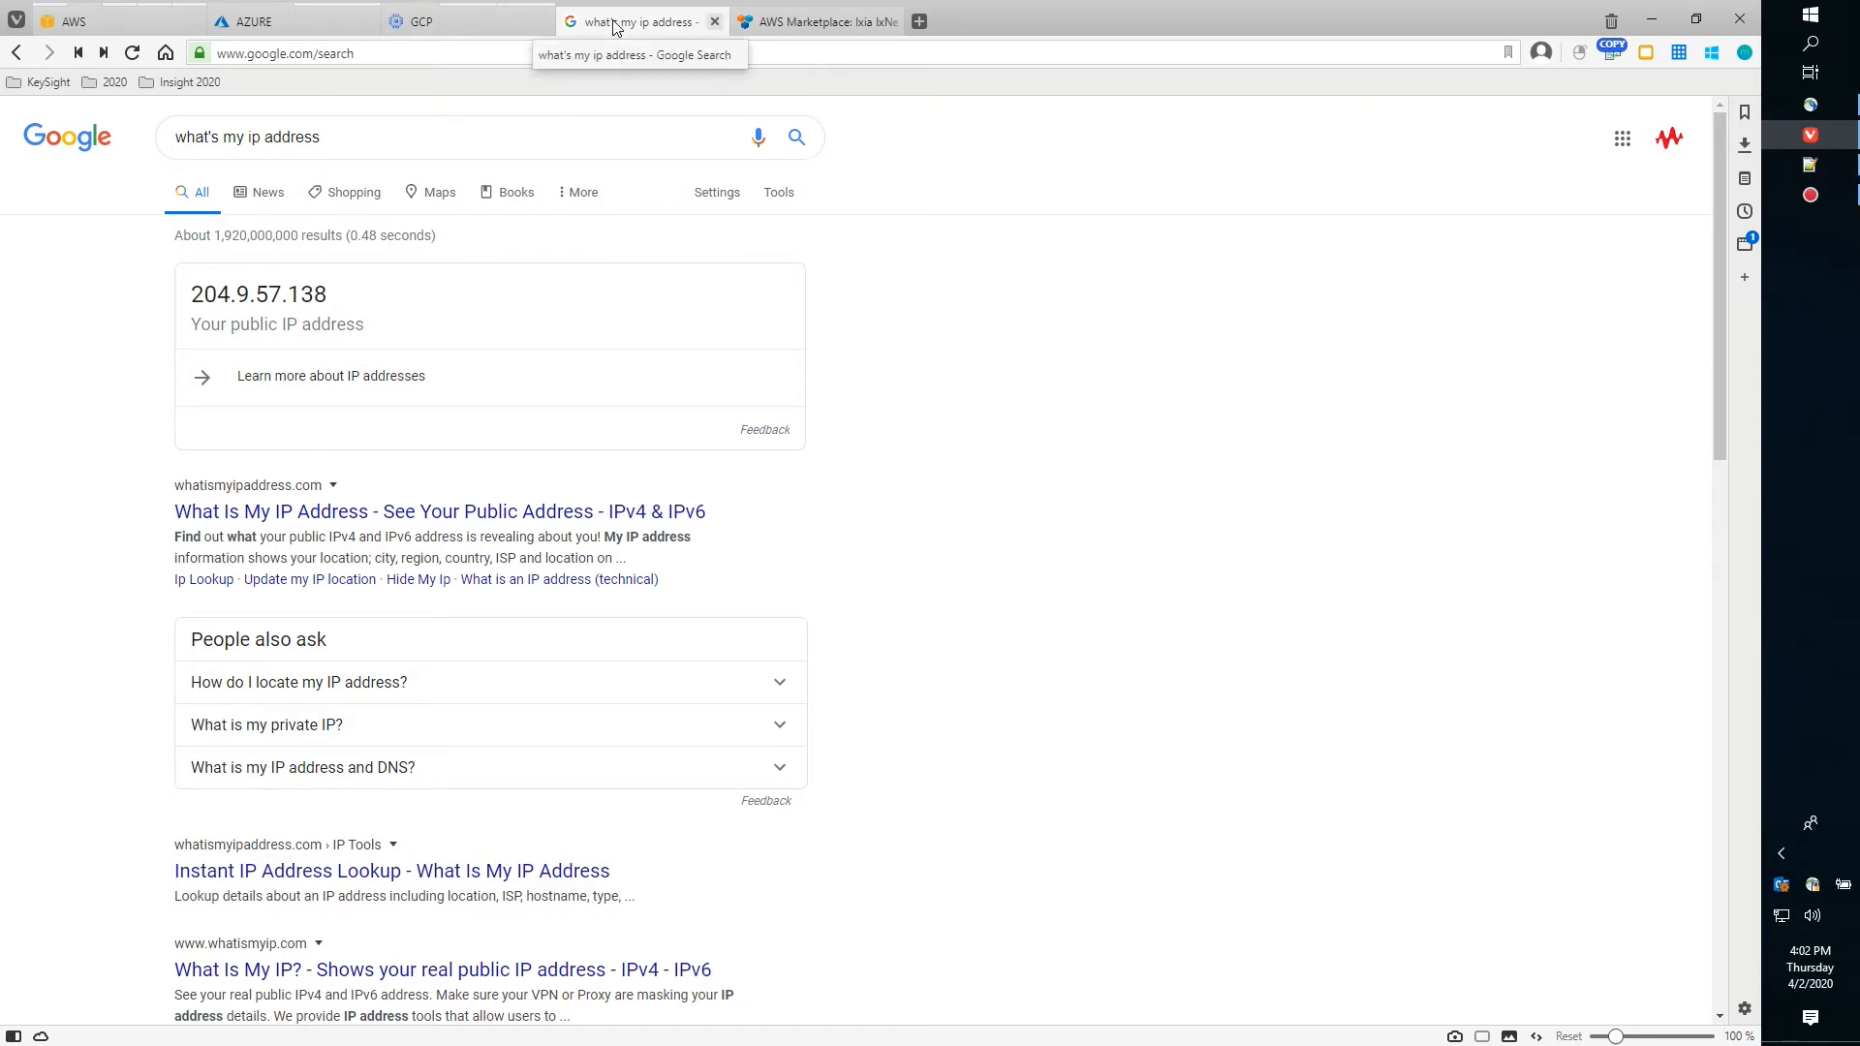
{"action": "mouse_move", "coordinate": [457, 29]}
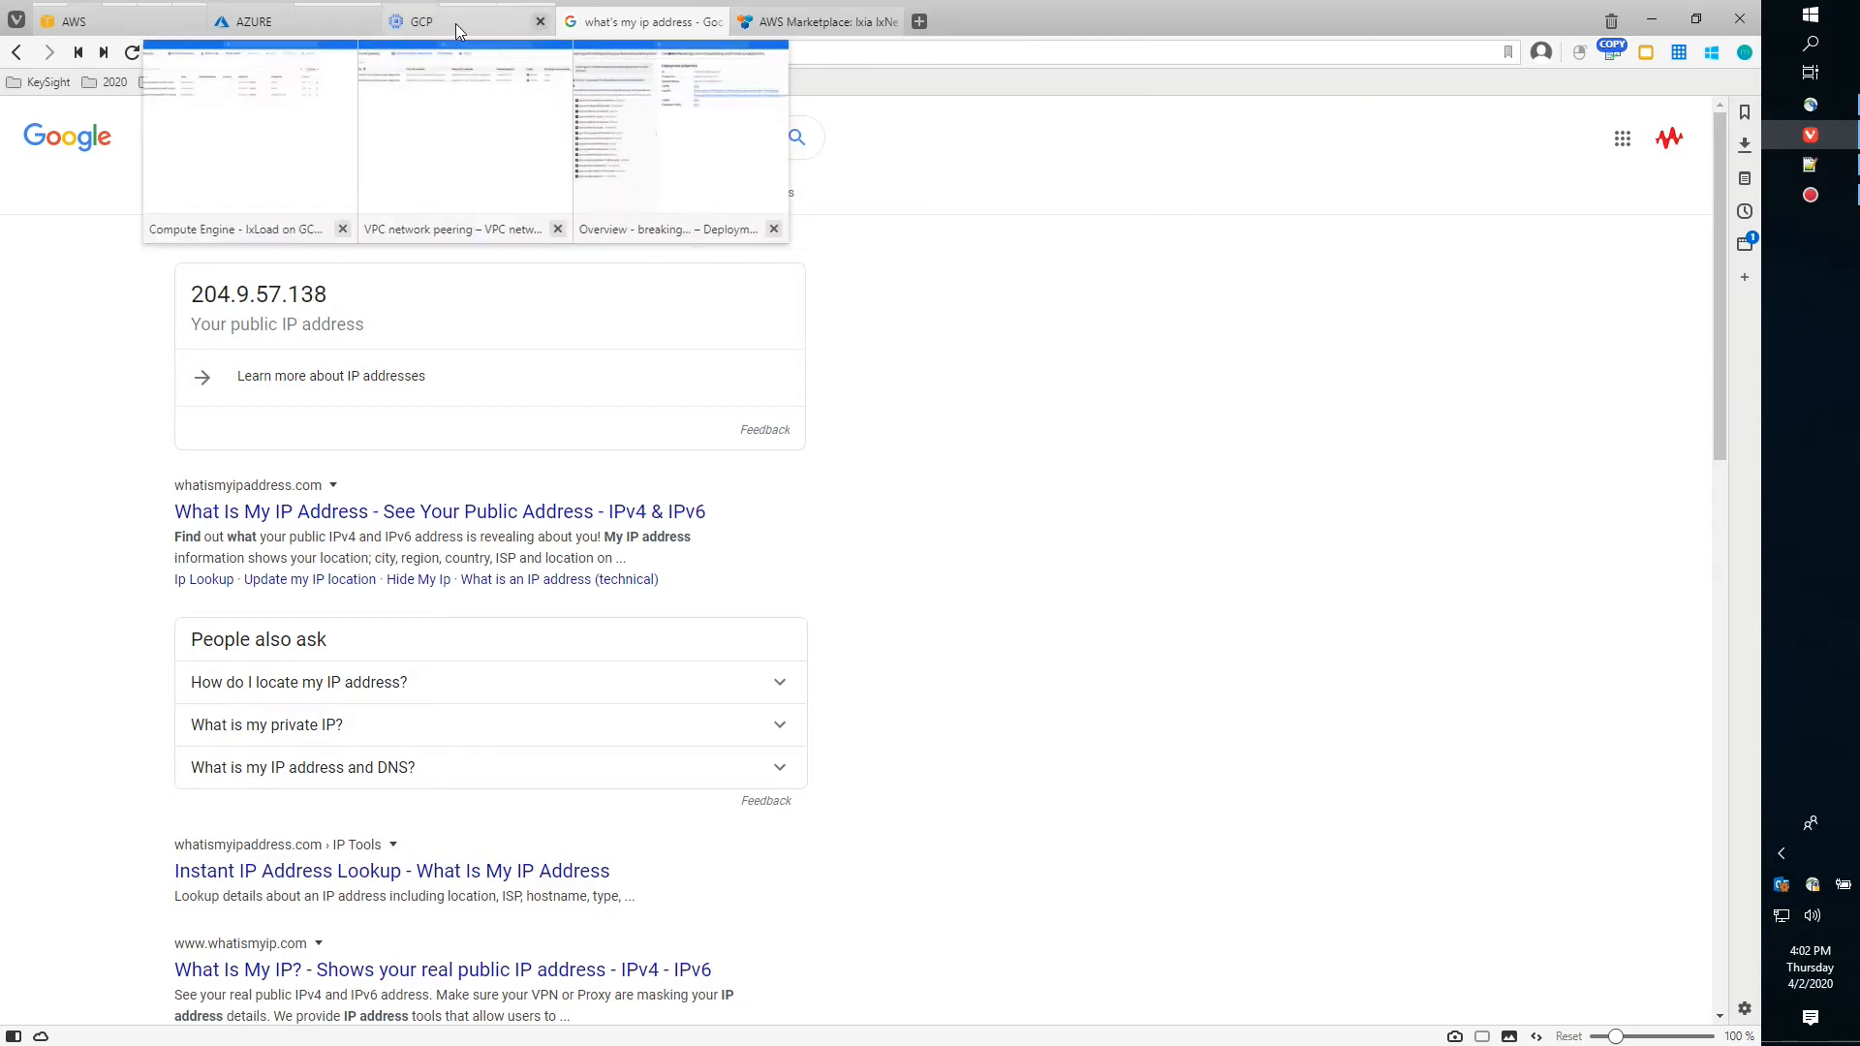
{"action": "left_click", "coordinate": [116, 23]}
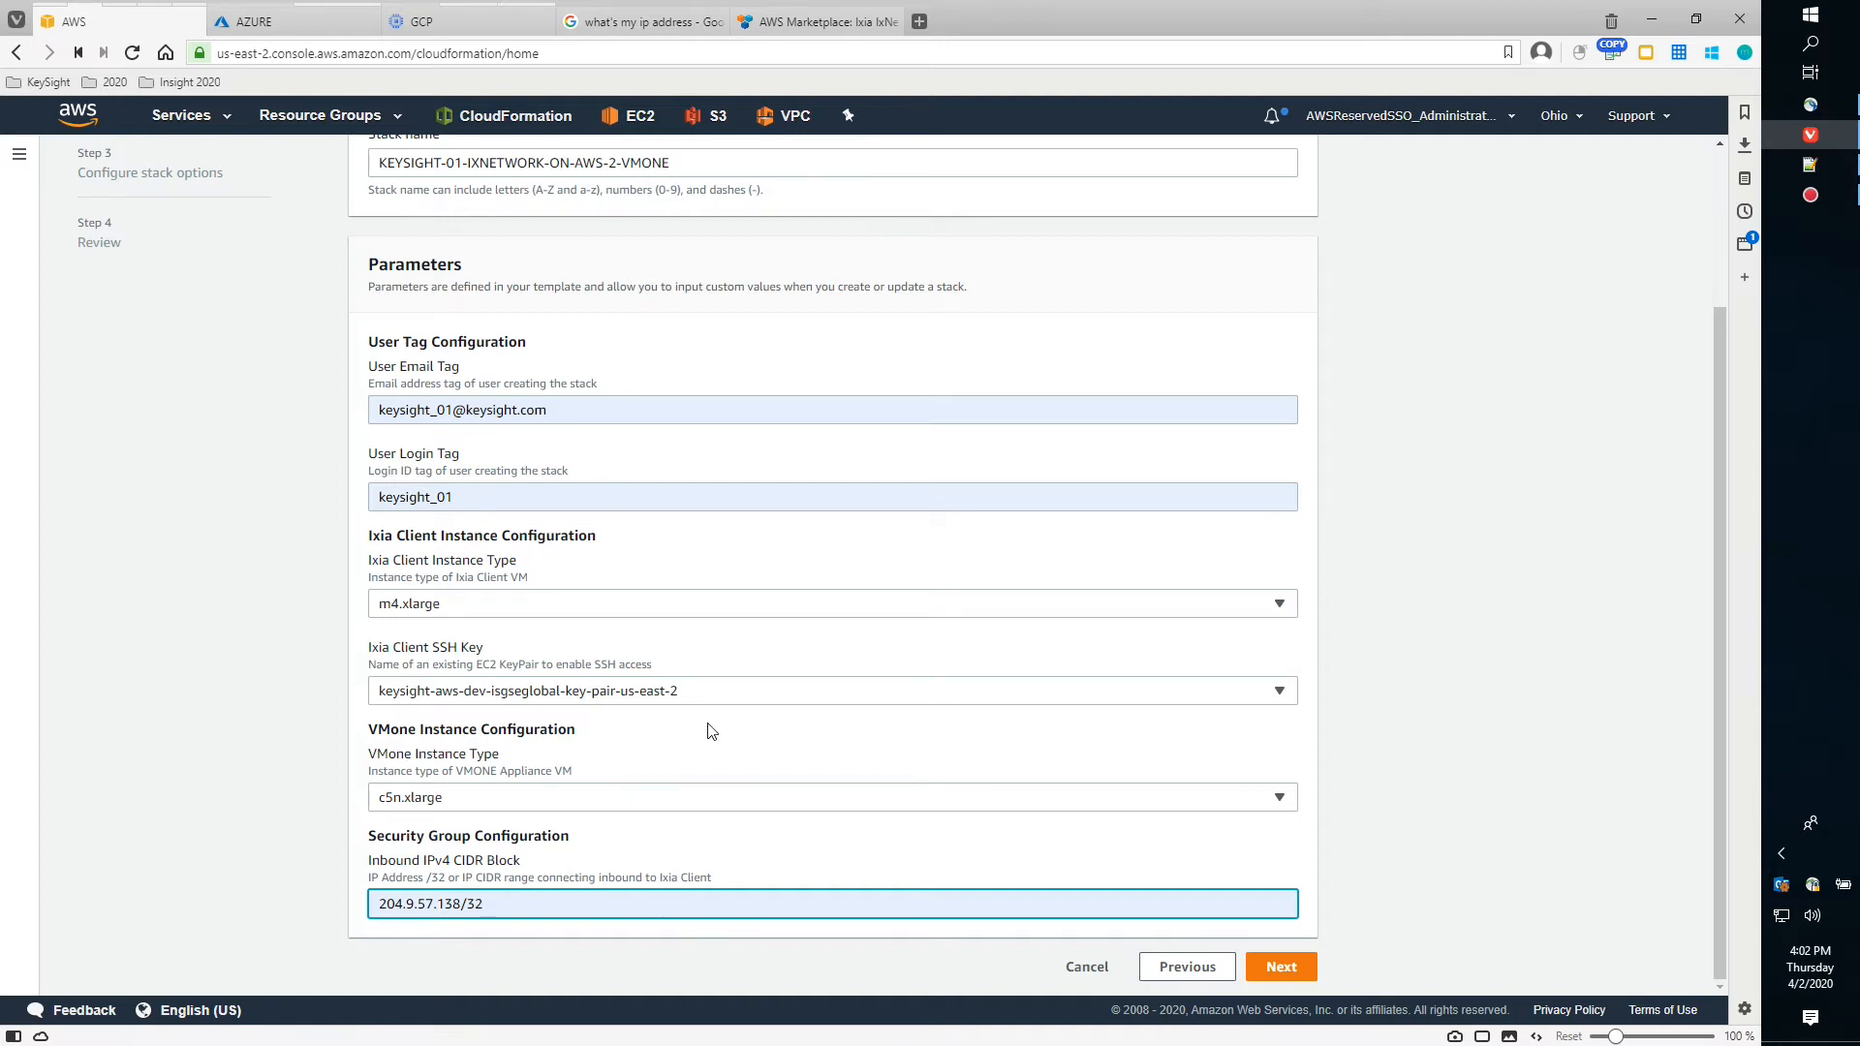
Keep c5n.xlarge as the VMone instance type and continue to stack options
{"action": "left_click", "coordinate": [729, 802]}
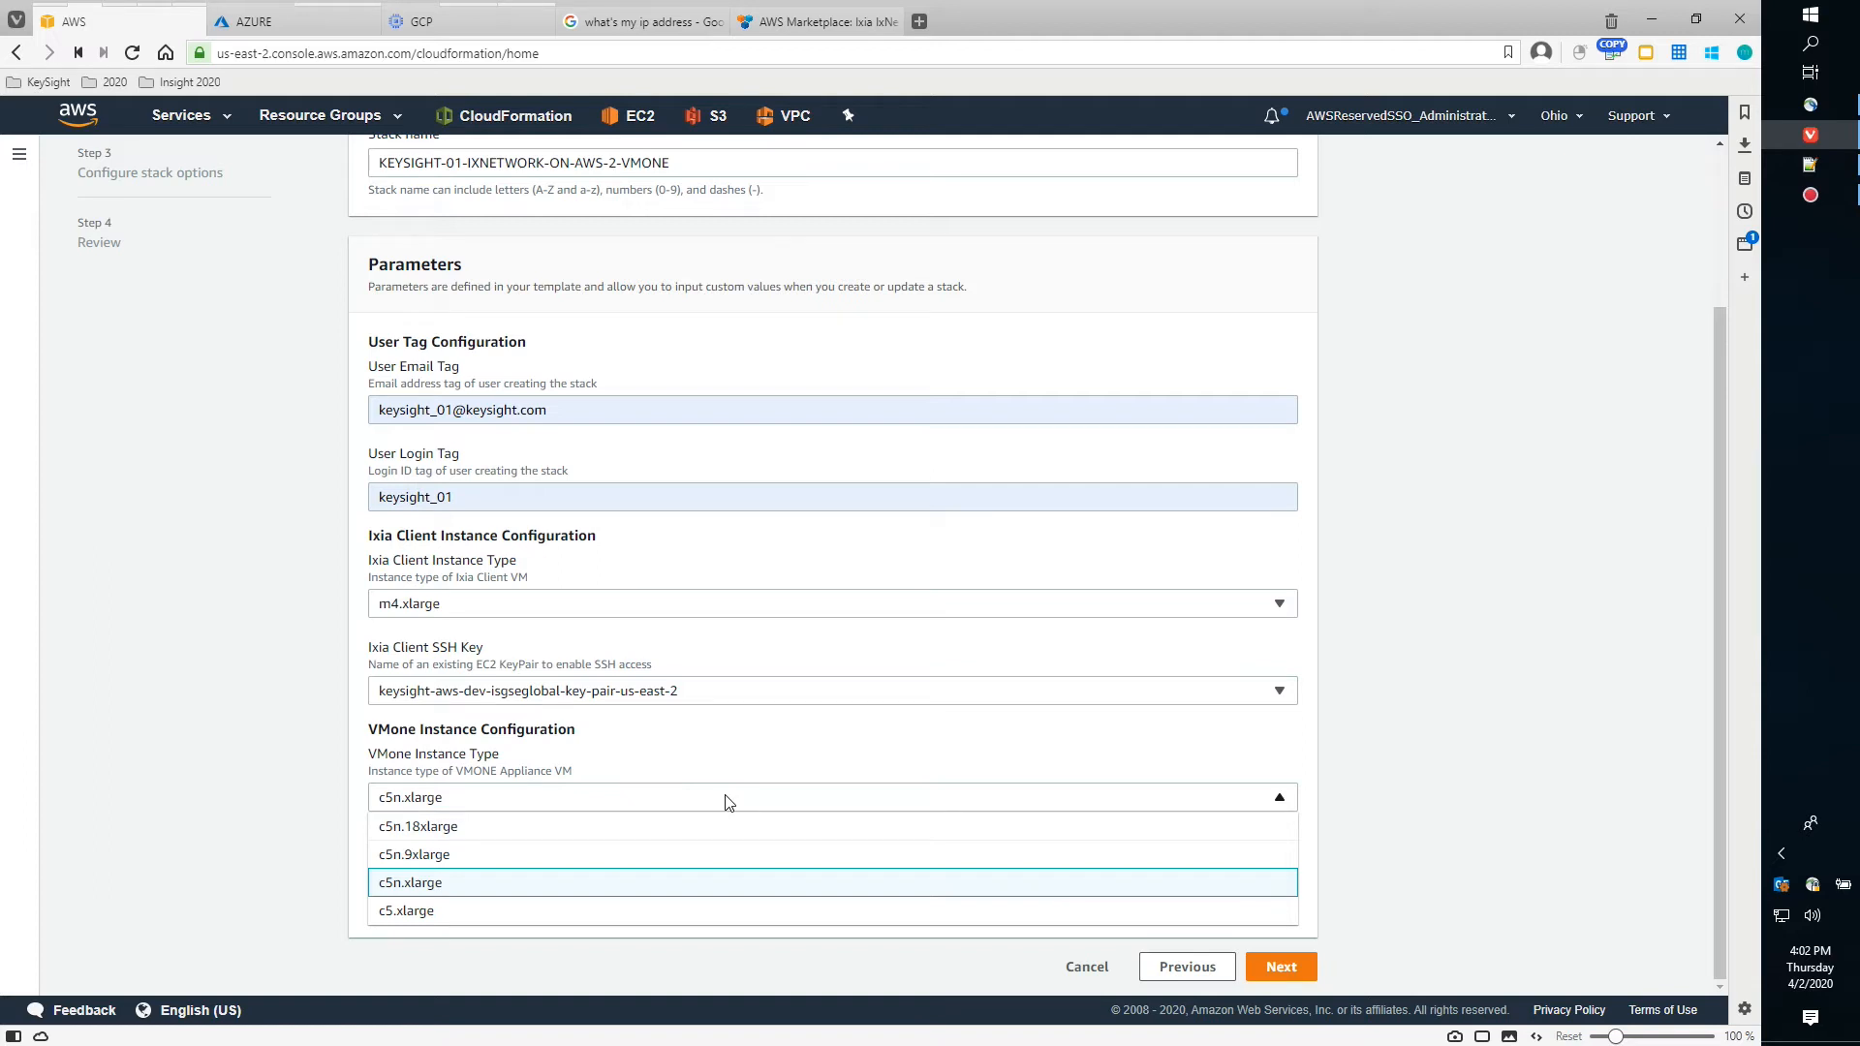
{"action": "left_click", "coordinate": [264, 570]}
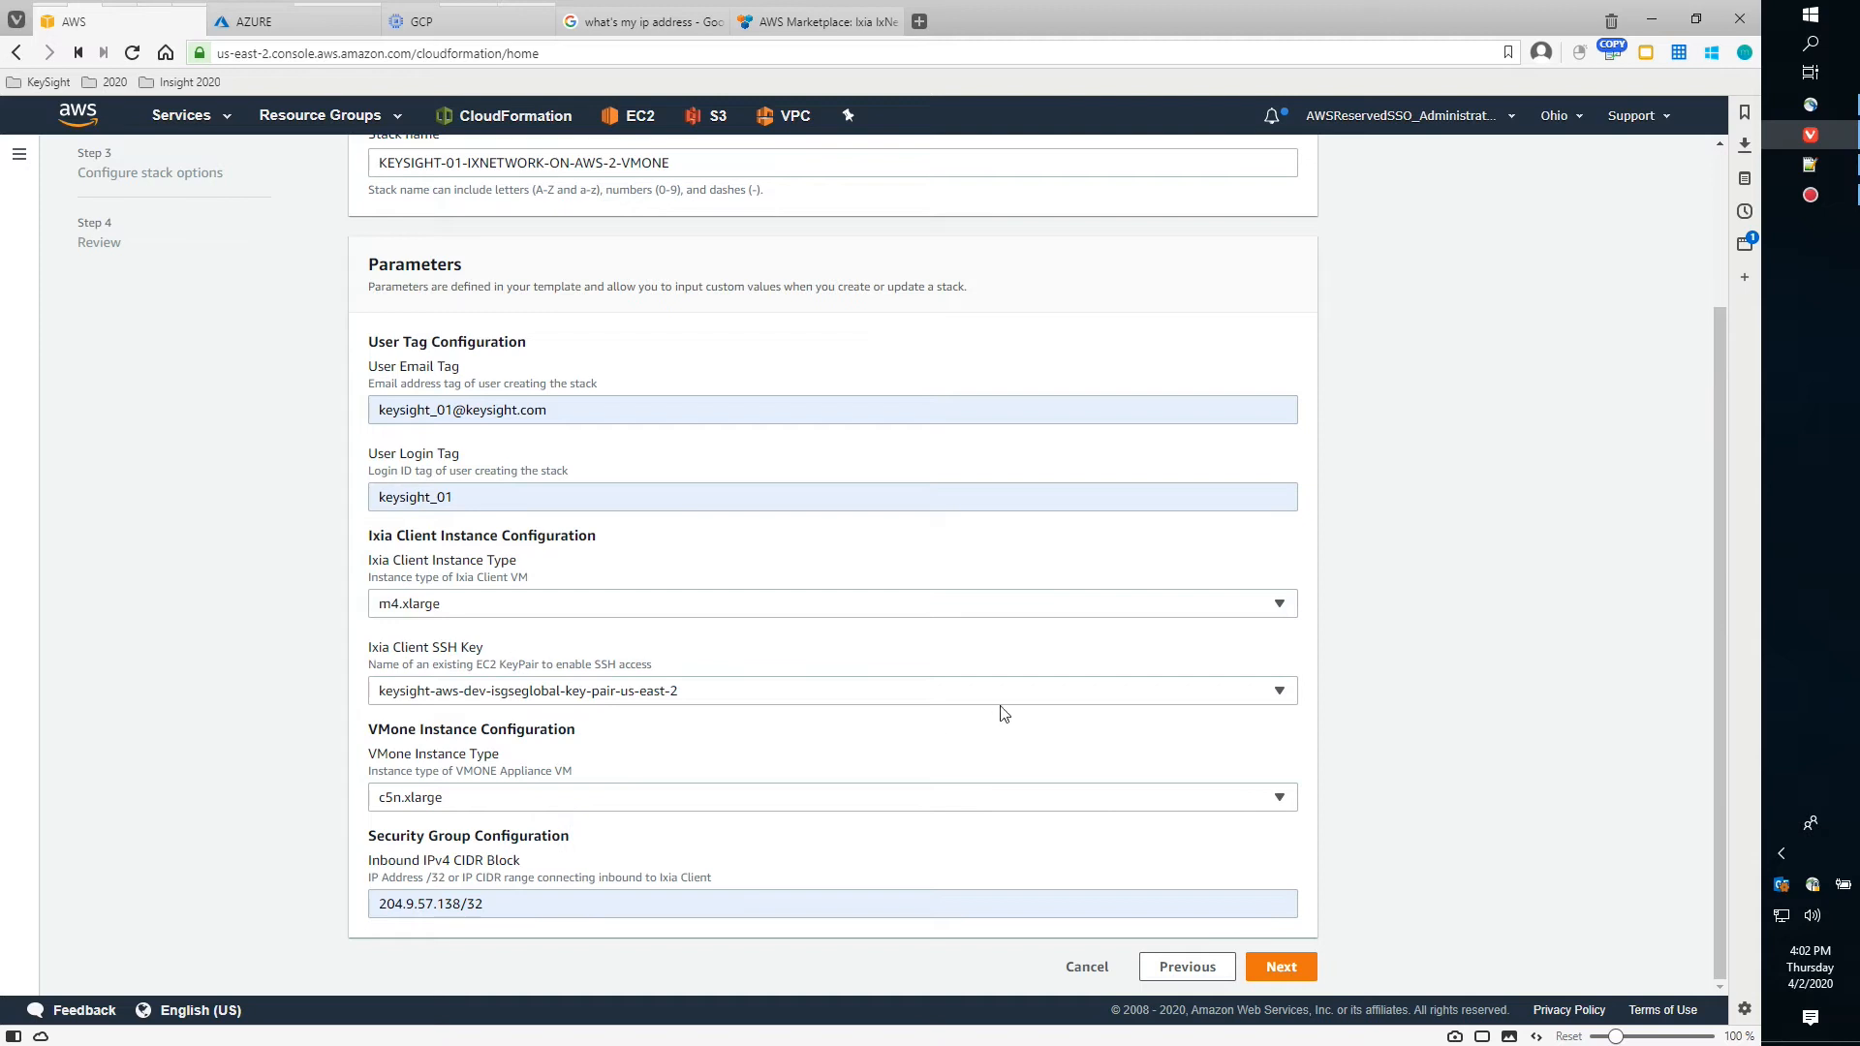
{"action": "left_click", "coordinate": [1288, 969]}
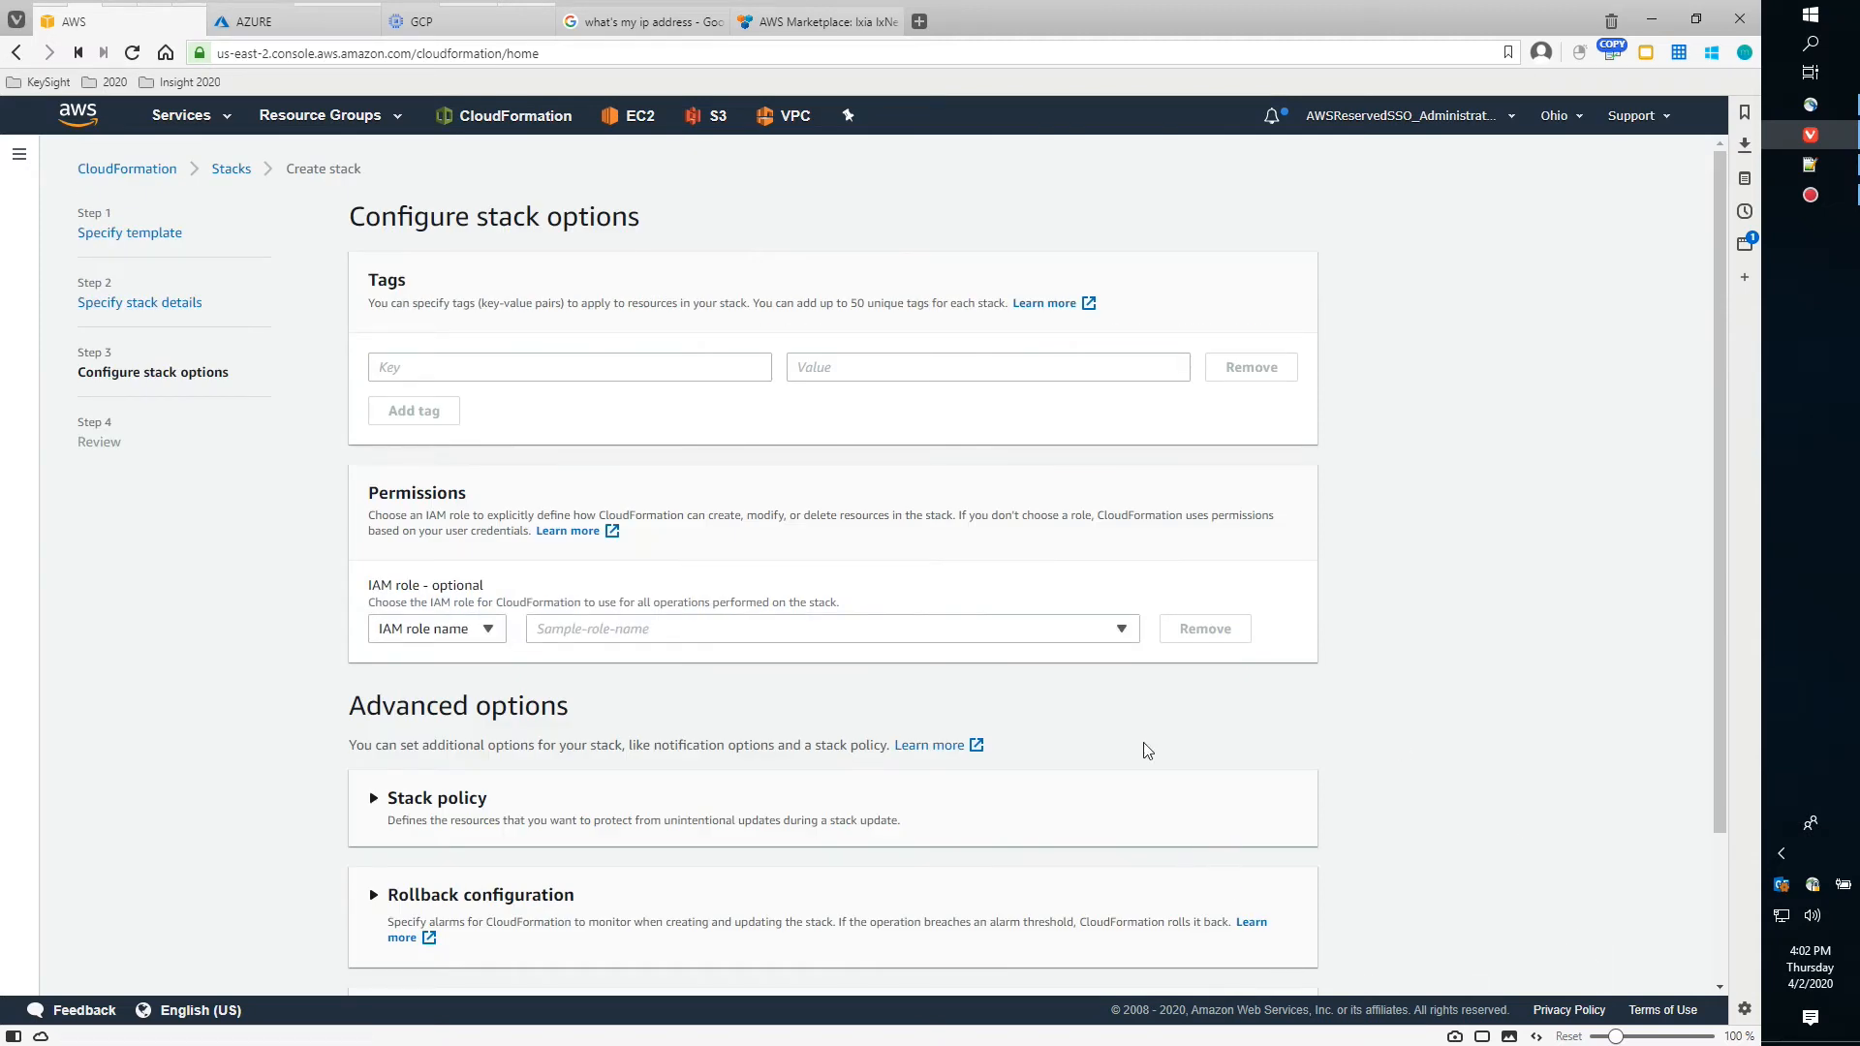
Leave tags, permissions and advanced stack options at their defaults and proceed to Review
{"action": "scroll", "coordinate": [1146, 751], "scroll_direction": "down", "scroll_amount": 2}
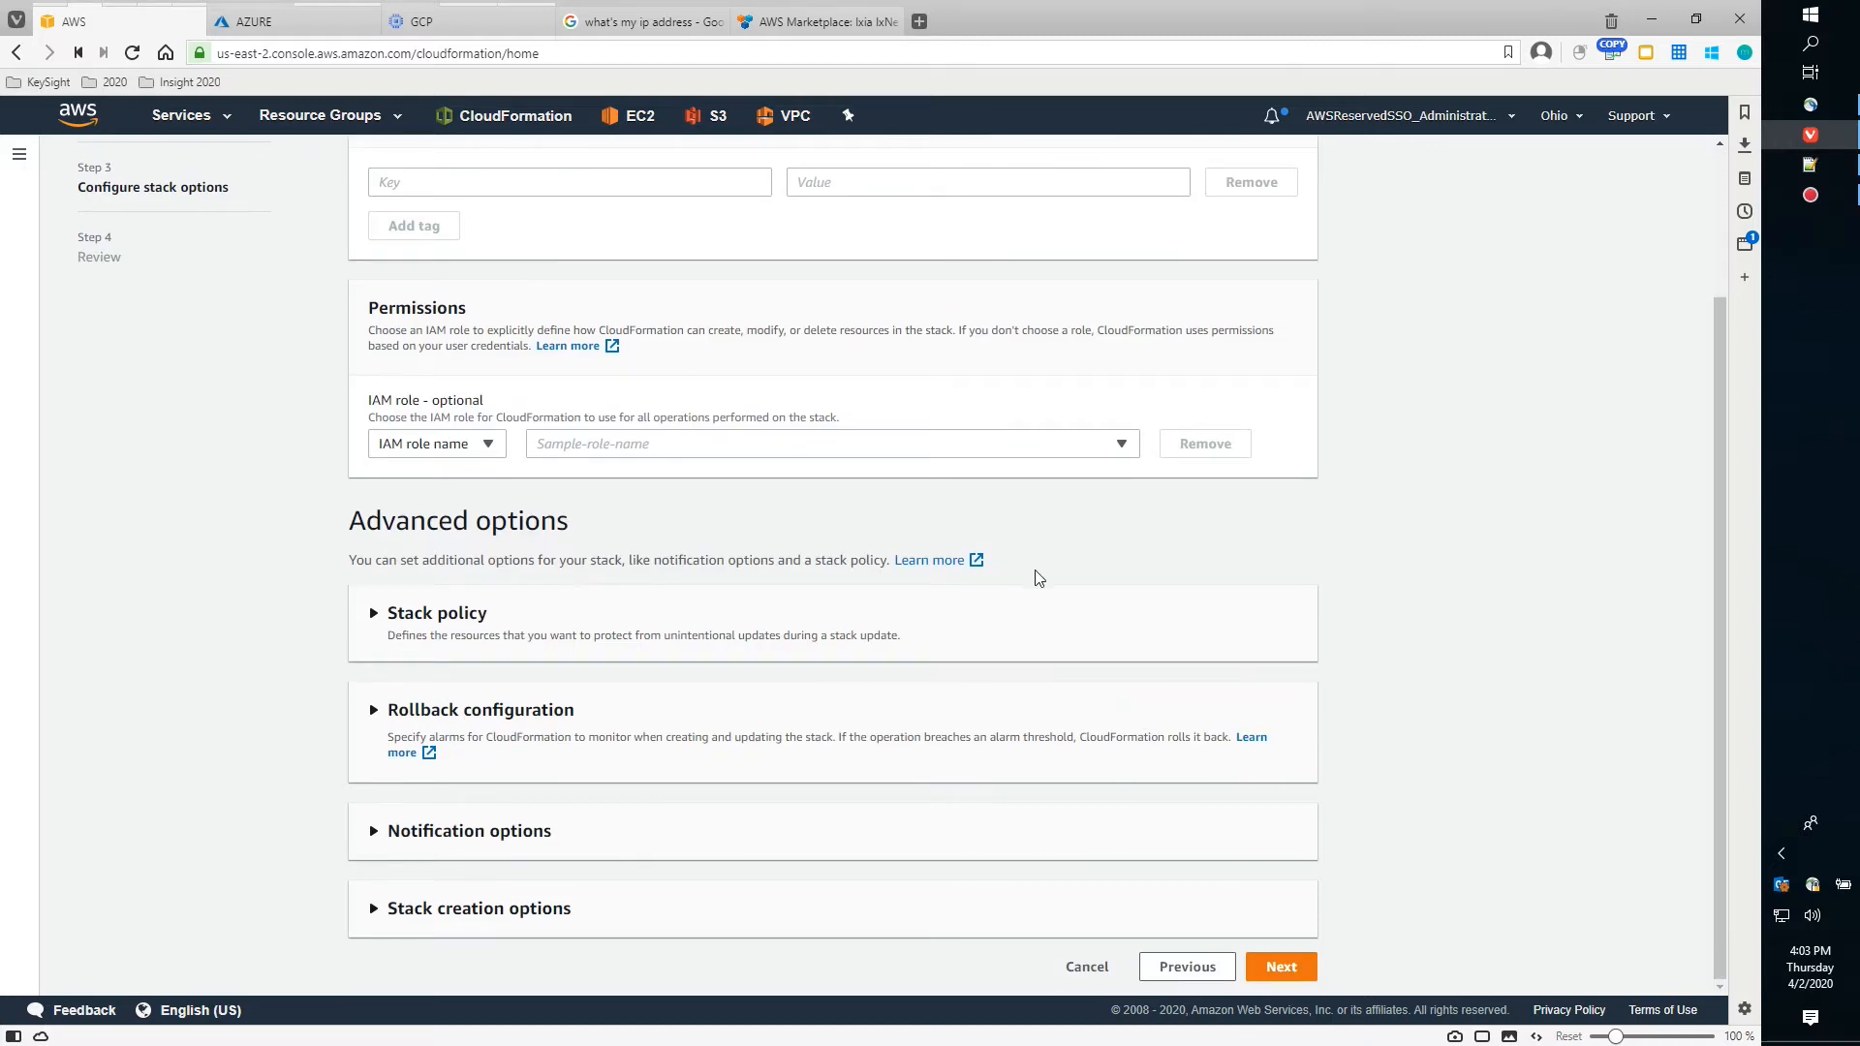
{"action": "scroll", "coordinate": [1034, 579], "scroll_direction": "up", "scroll_amount": 2}
{"action": "scroll", "coordinate": [1034, 579], "scroll_direction": "down", "scroll_amount": 2}
{"action": "left_click", "coordinate": [1280, 967]}
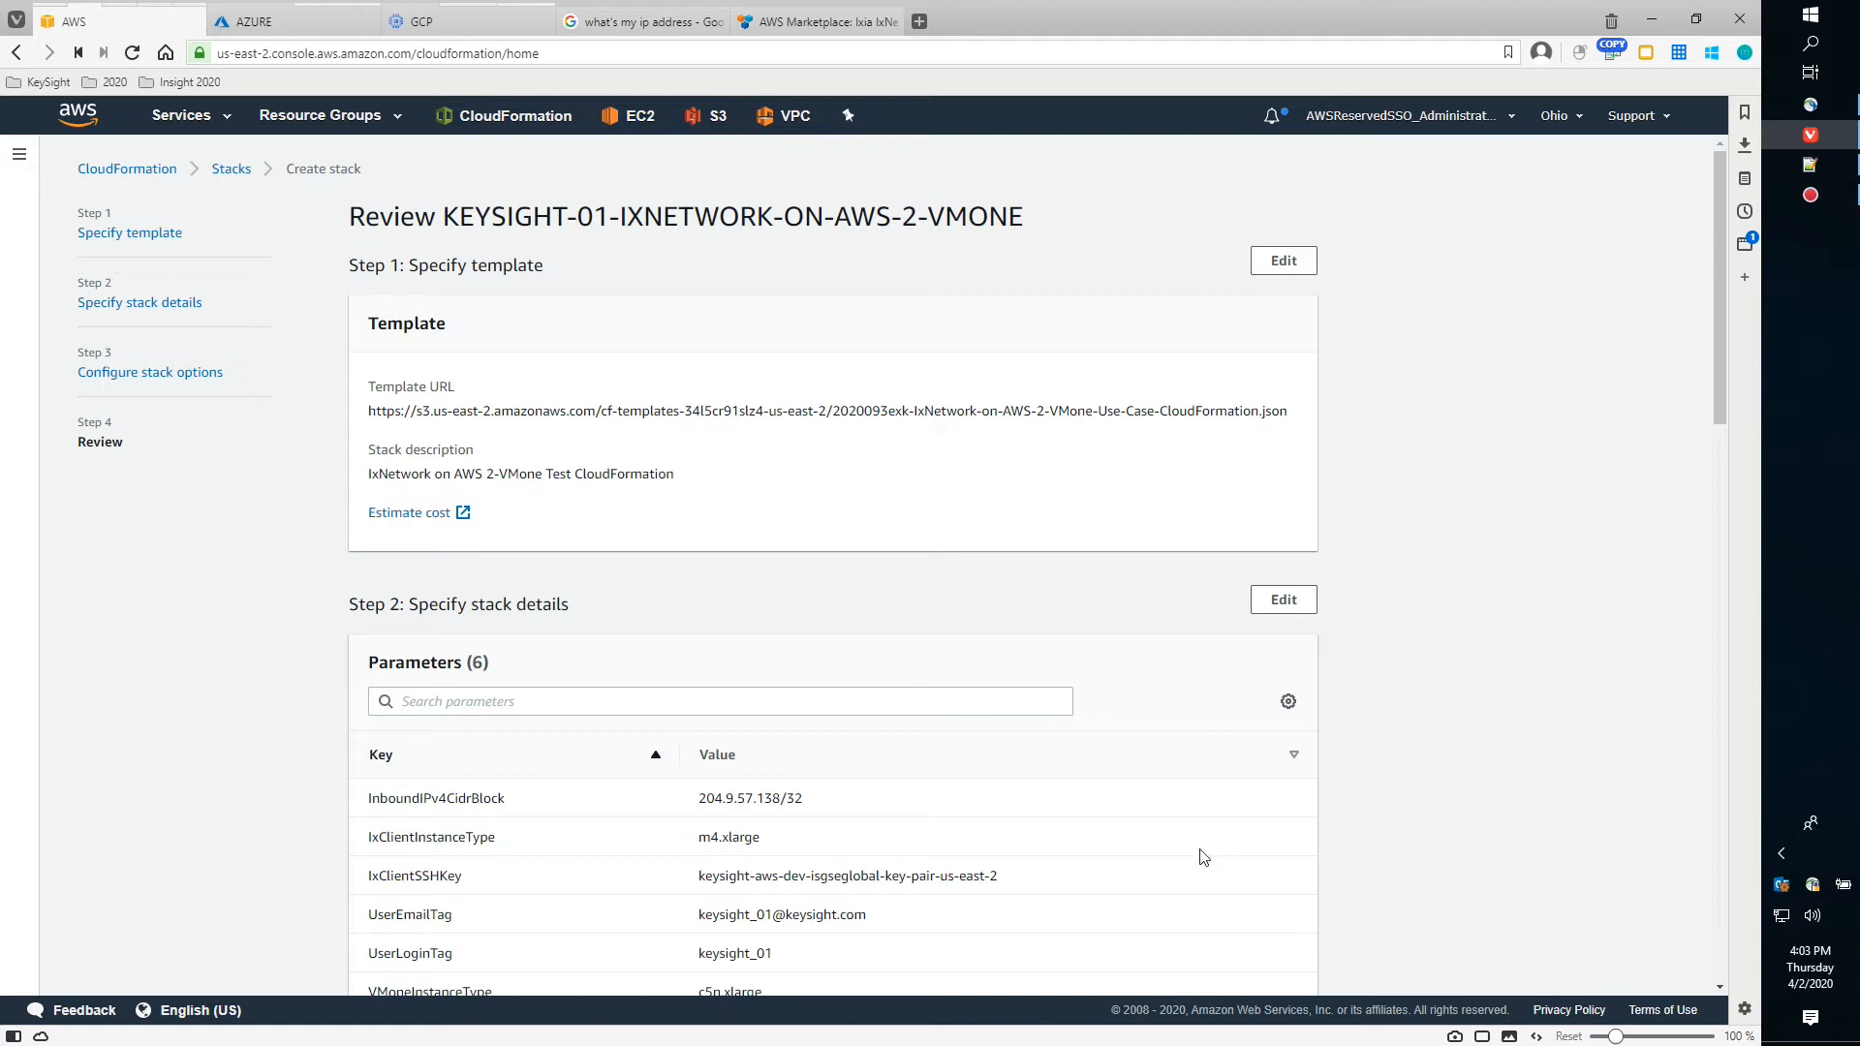
Review the settings, acknowledge that CloudFormation may create IAM resources, and create the stack
{"action": "scroll", "coordinate": [1202, 857], "scroll_direction": "down", "scroll_amount": 3}
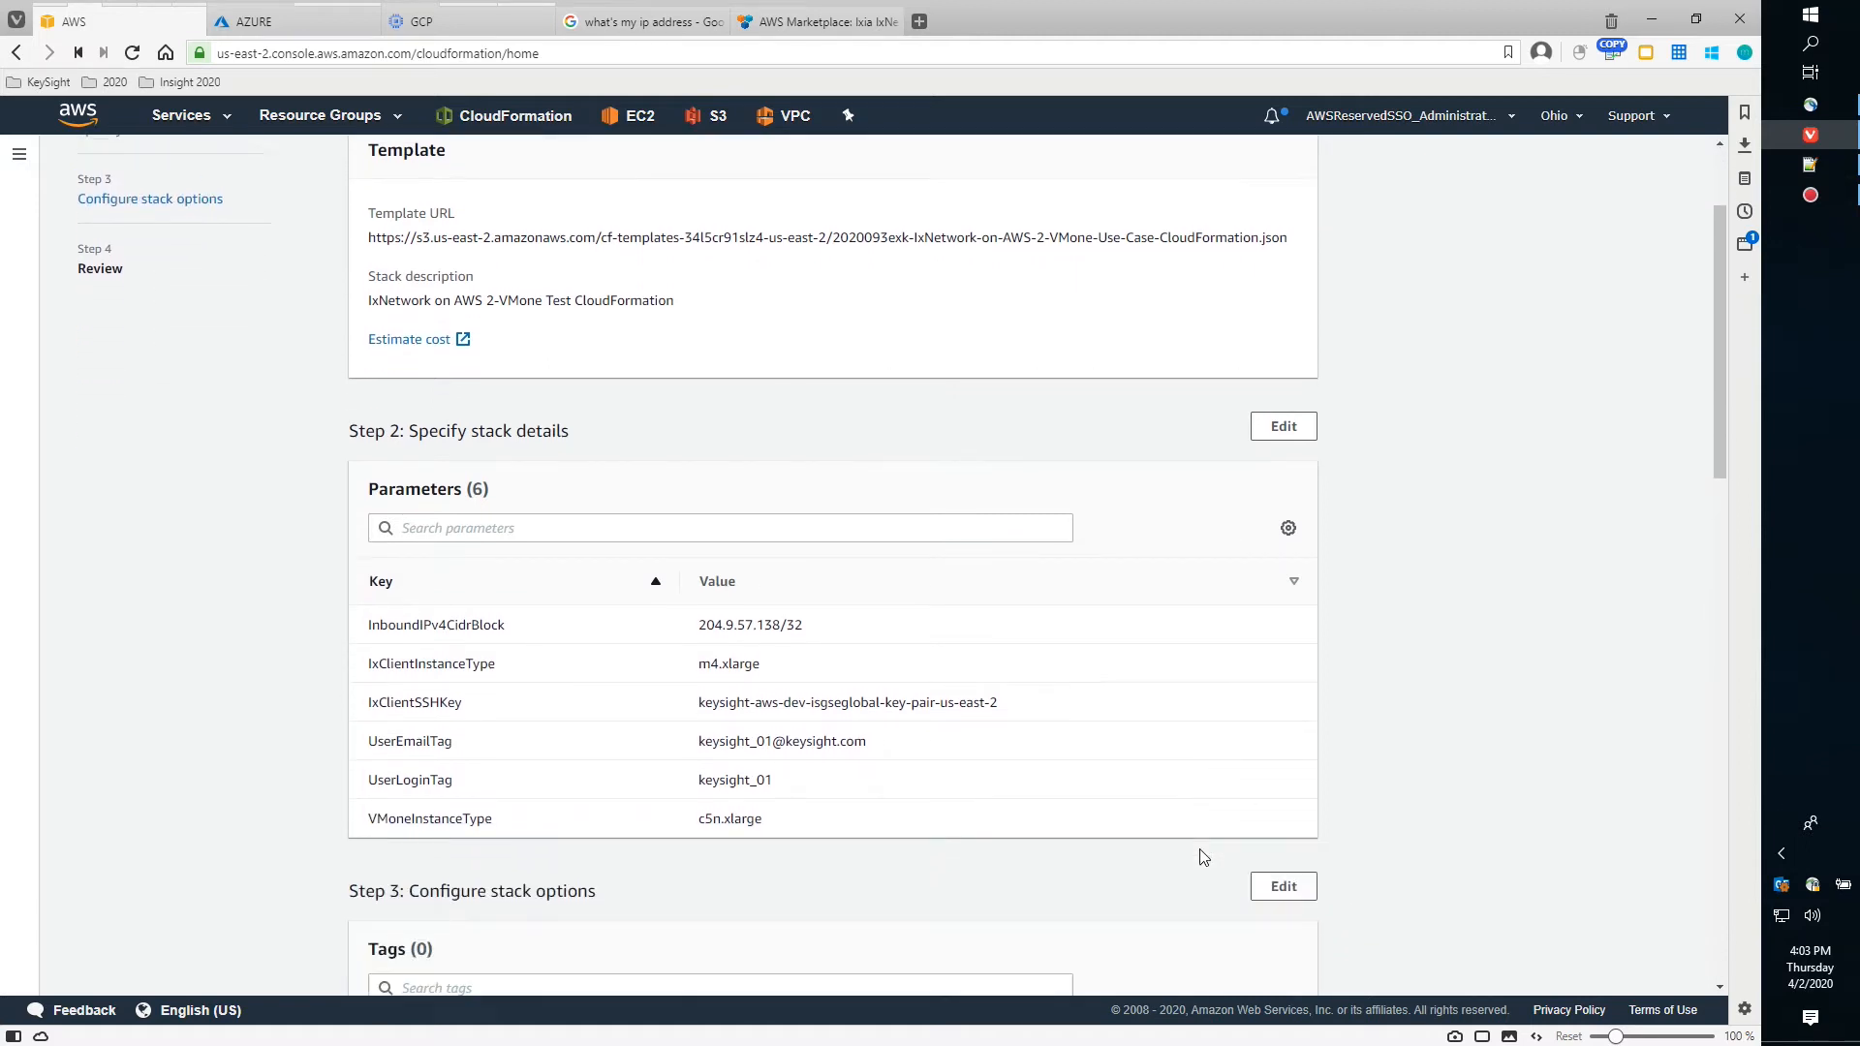
{"action": "scroll", "coordinate": [1201, 857], "scroll_direction": "up", "scroll_amount": 3}
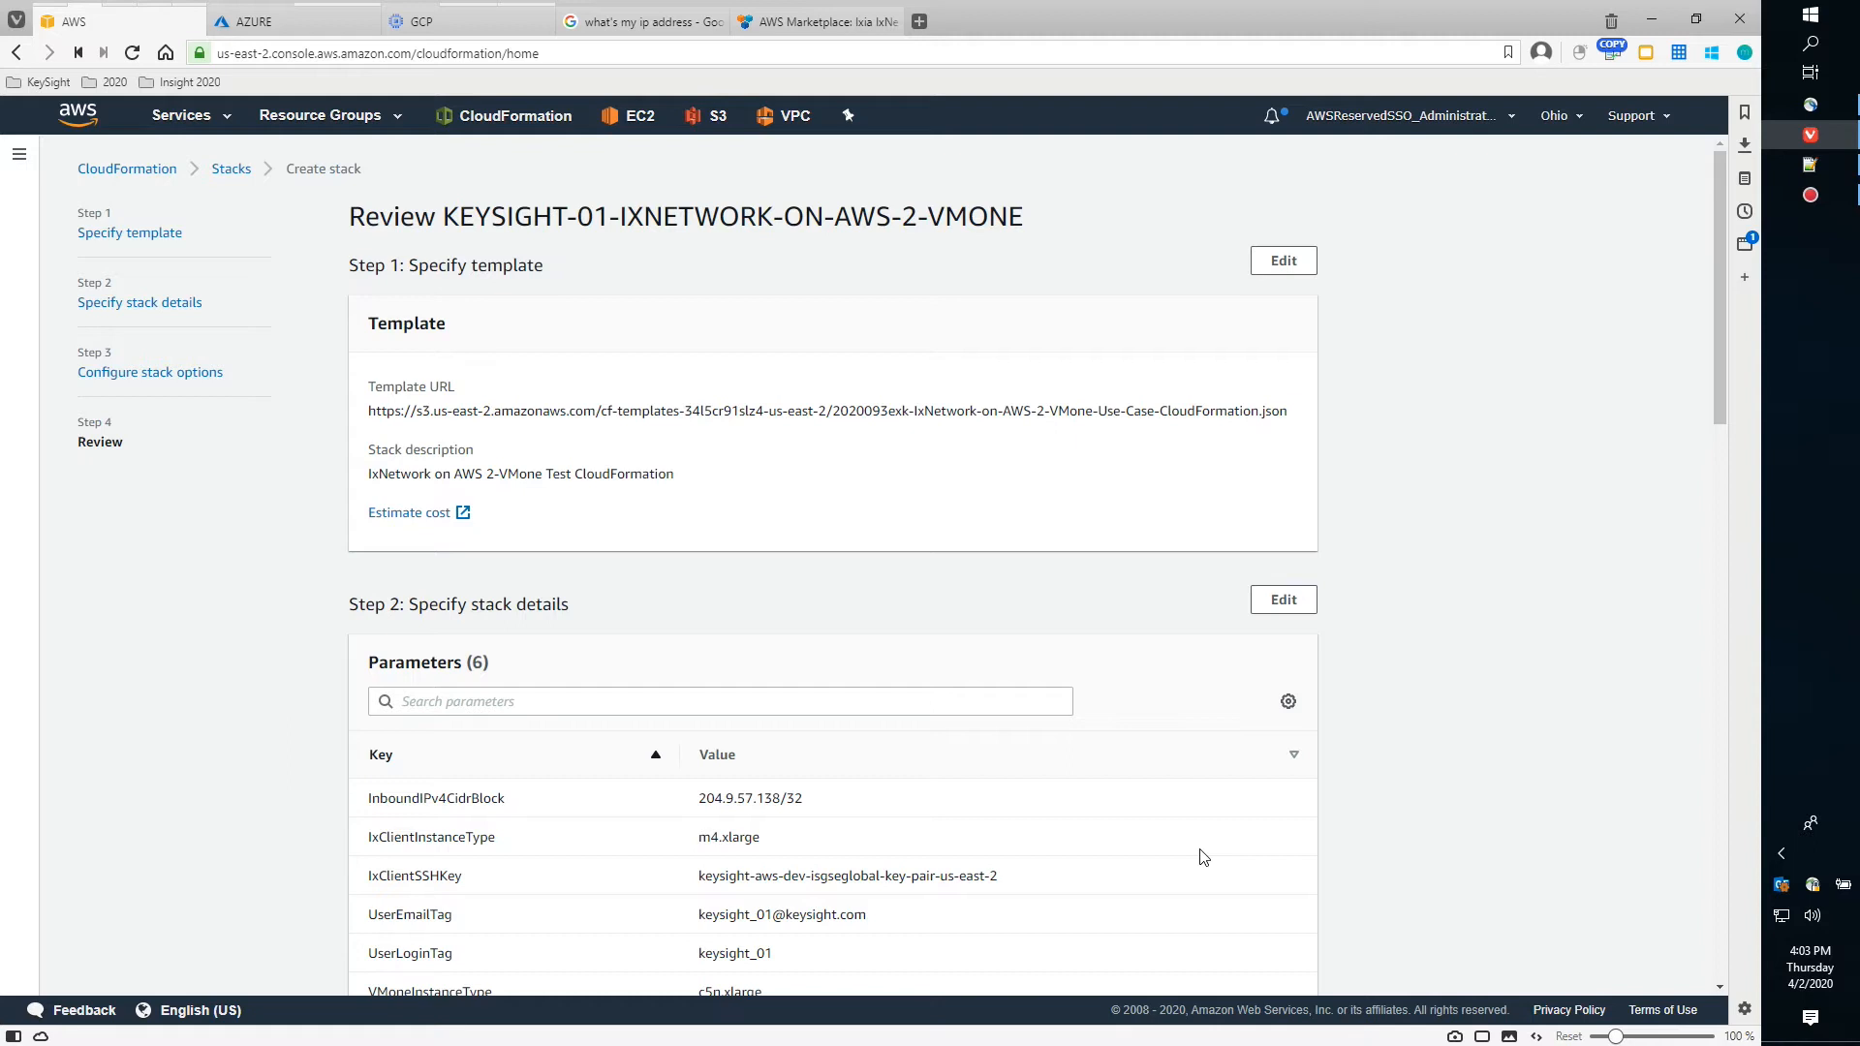
{"action": "scroll", "coordinate": [1201, 857], "scroll_direction": "down", "scroll_amount": 5}
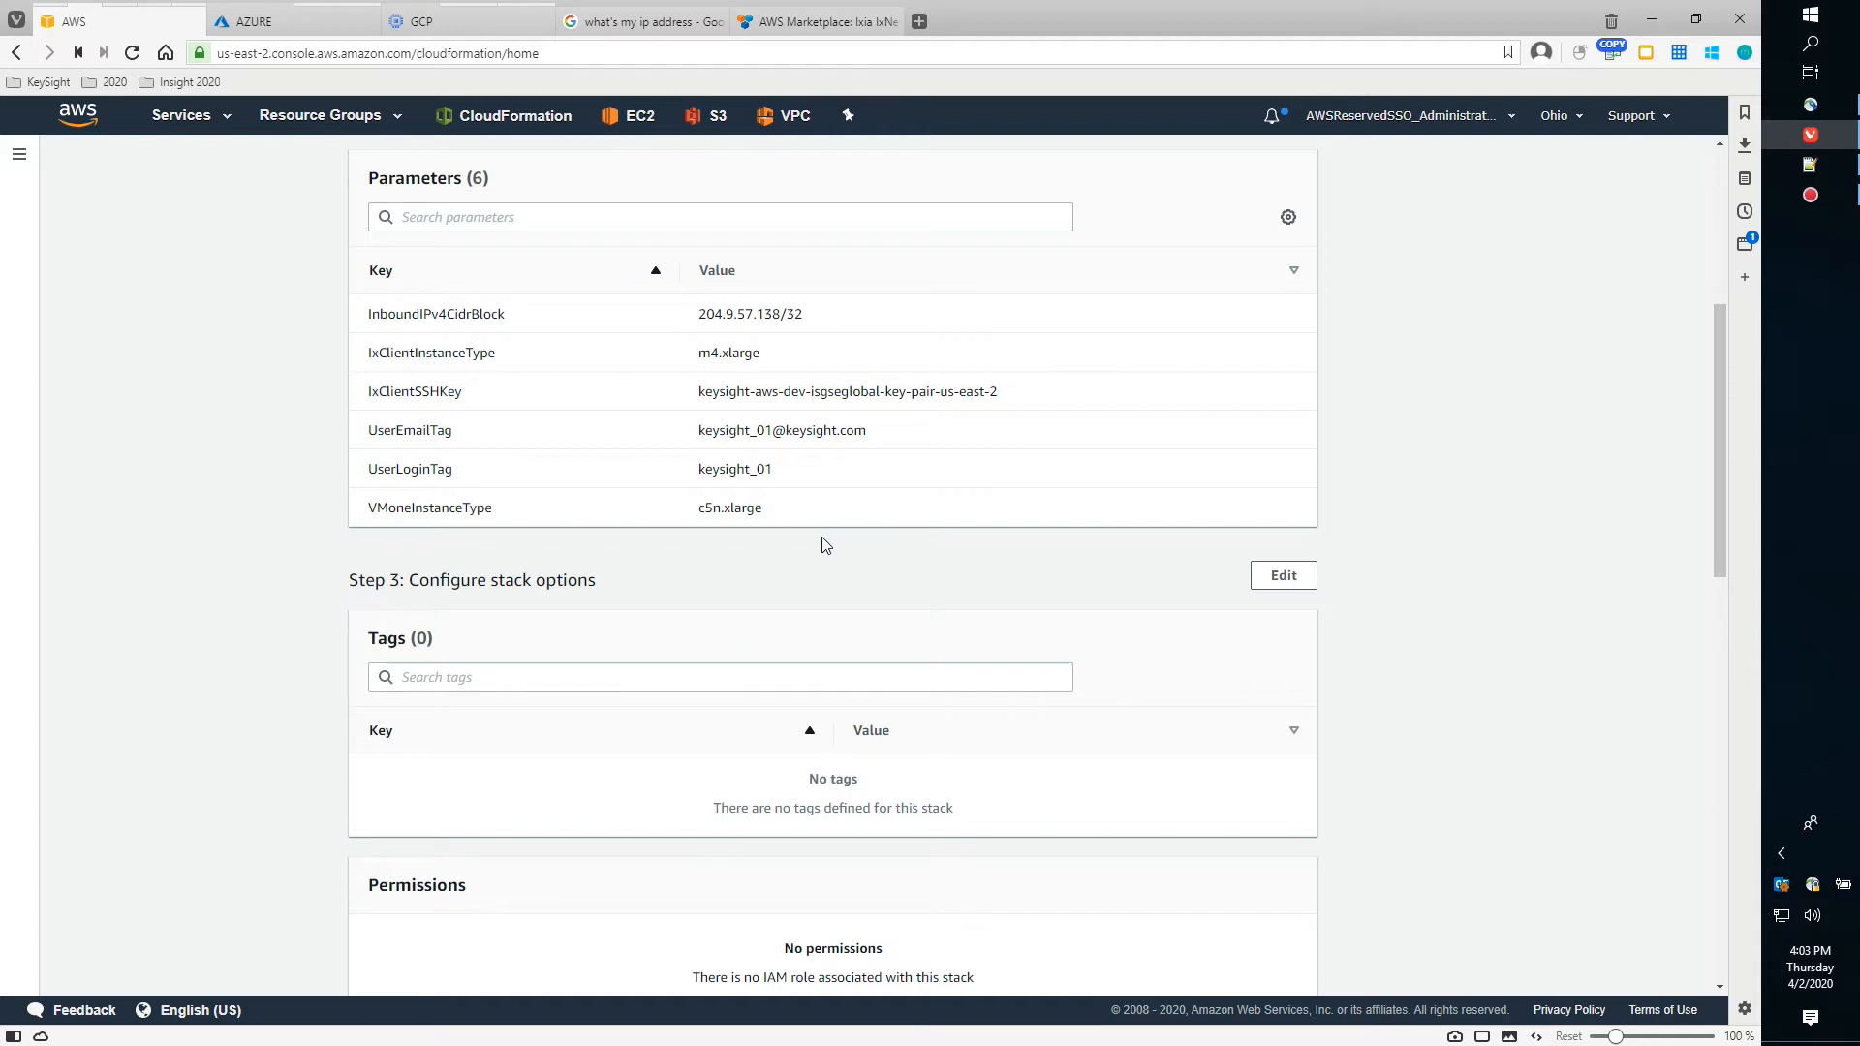
{"action": "scroll", "coordinate": [1226, 690], "scroll_direction": "down", "scroll_amount": 10}
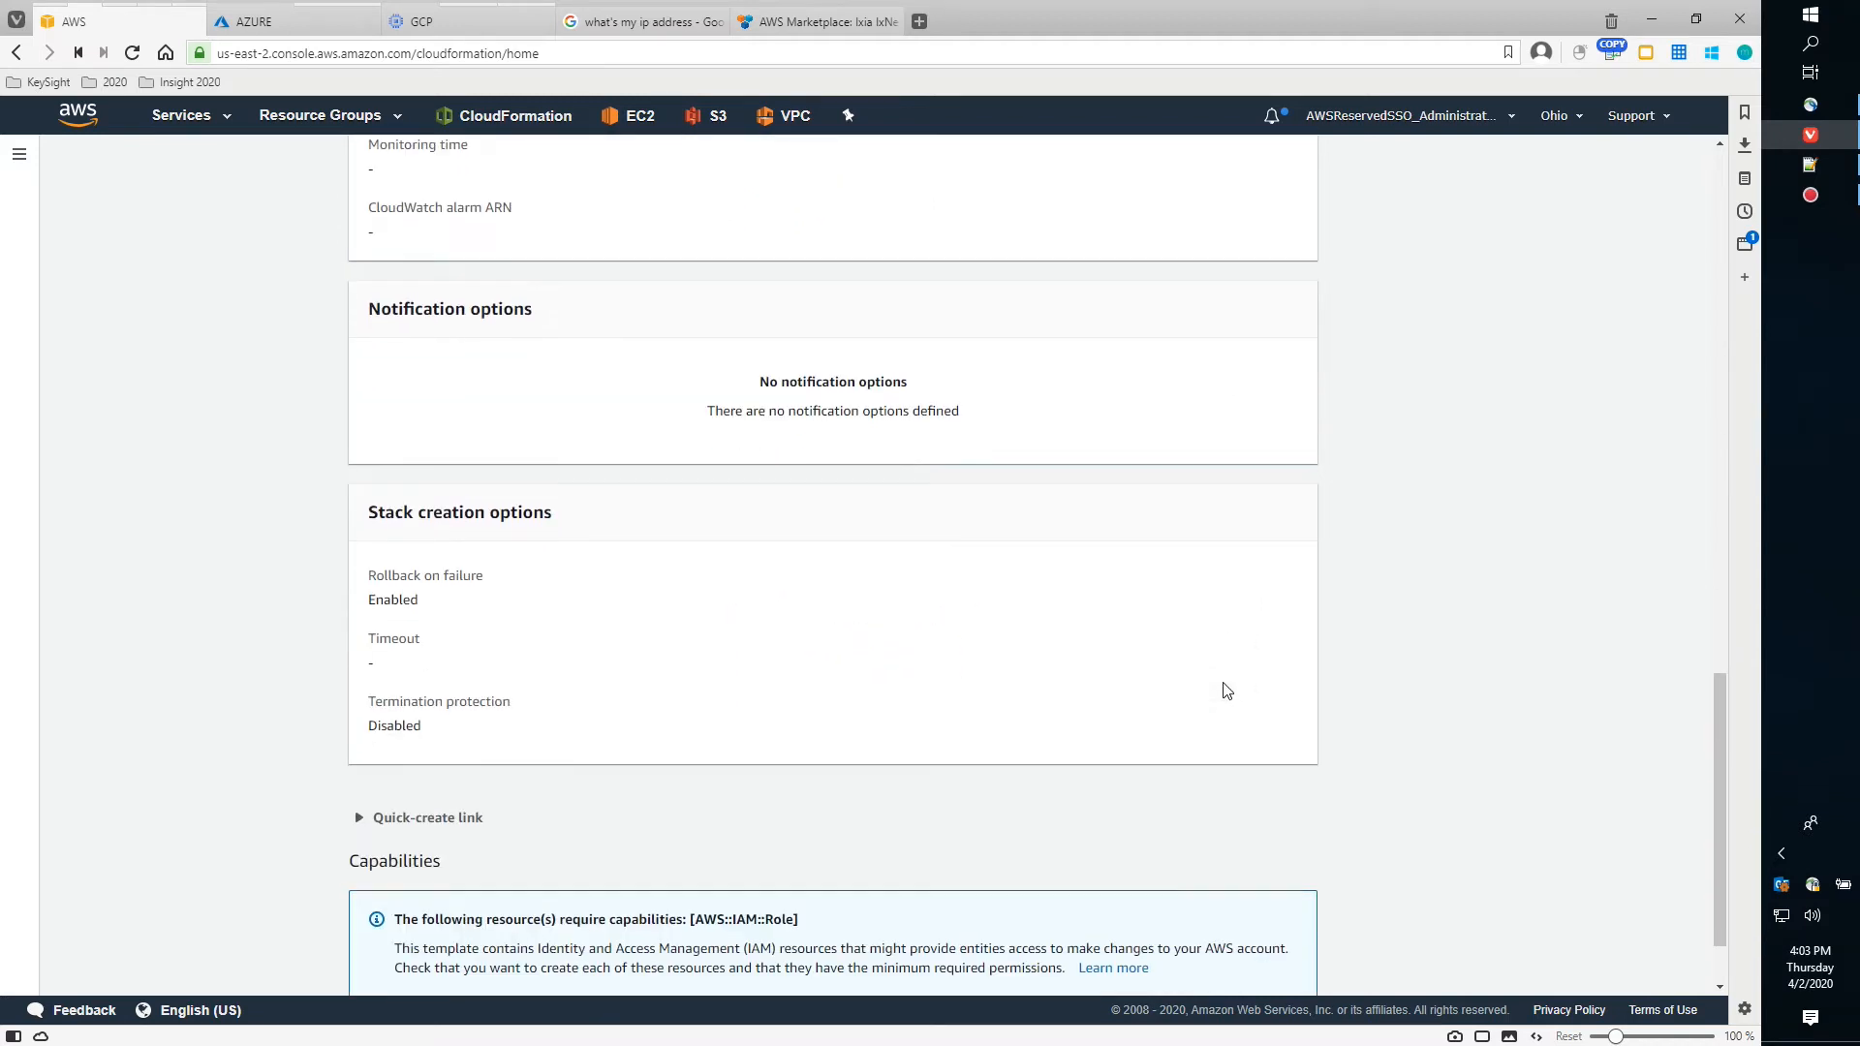
{"action": "scroll", "coordinate": [1226, 690], "scroll_direction": "down", "scroll_amount": 1}
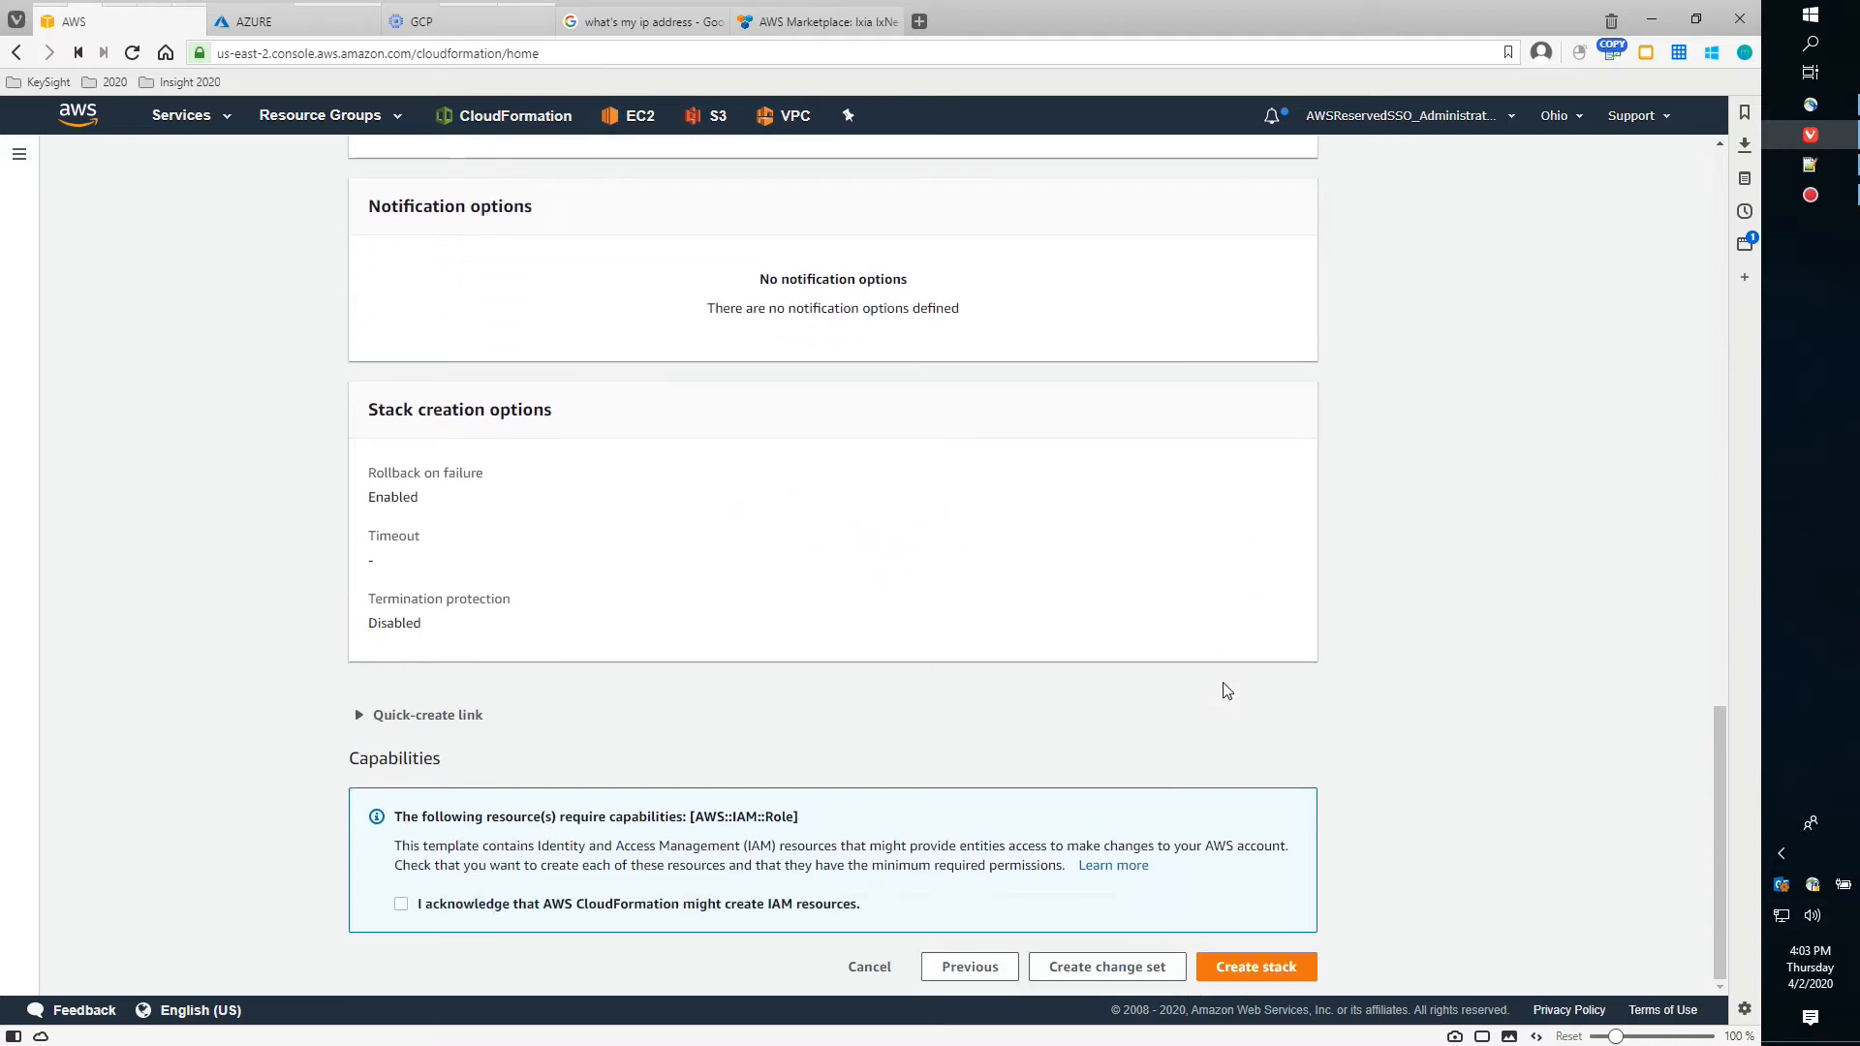
{"action": "left_click", "coordinate": [401, 906]}
{"action": "left_click", "coordinate": [1275, 969]}
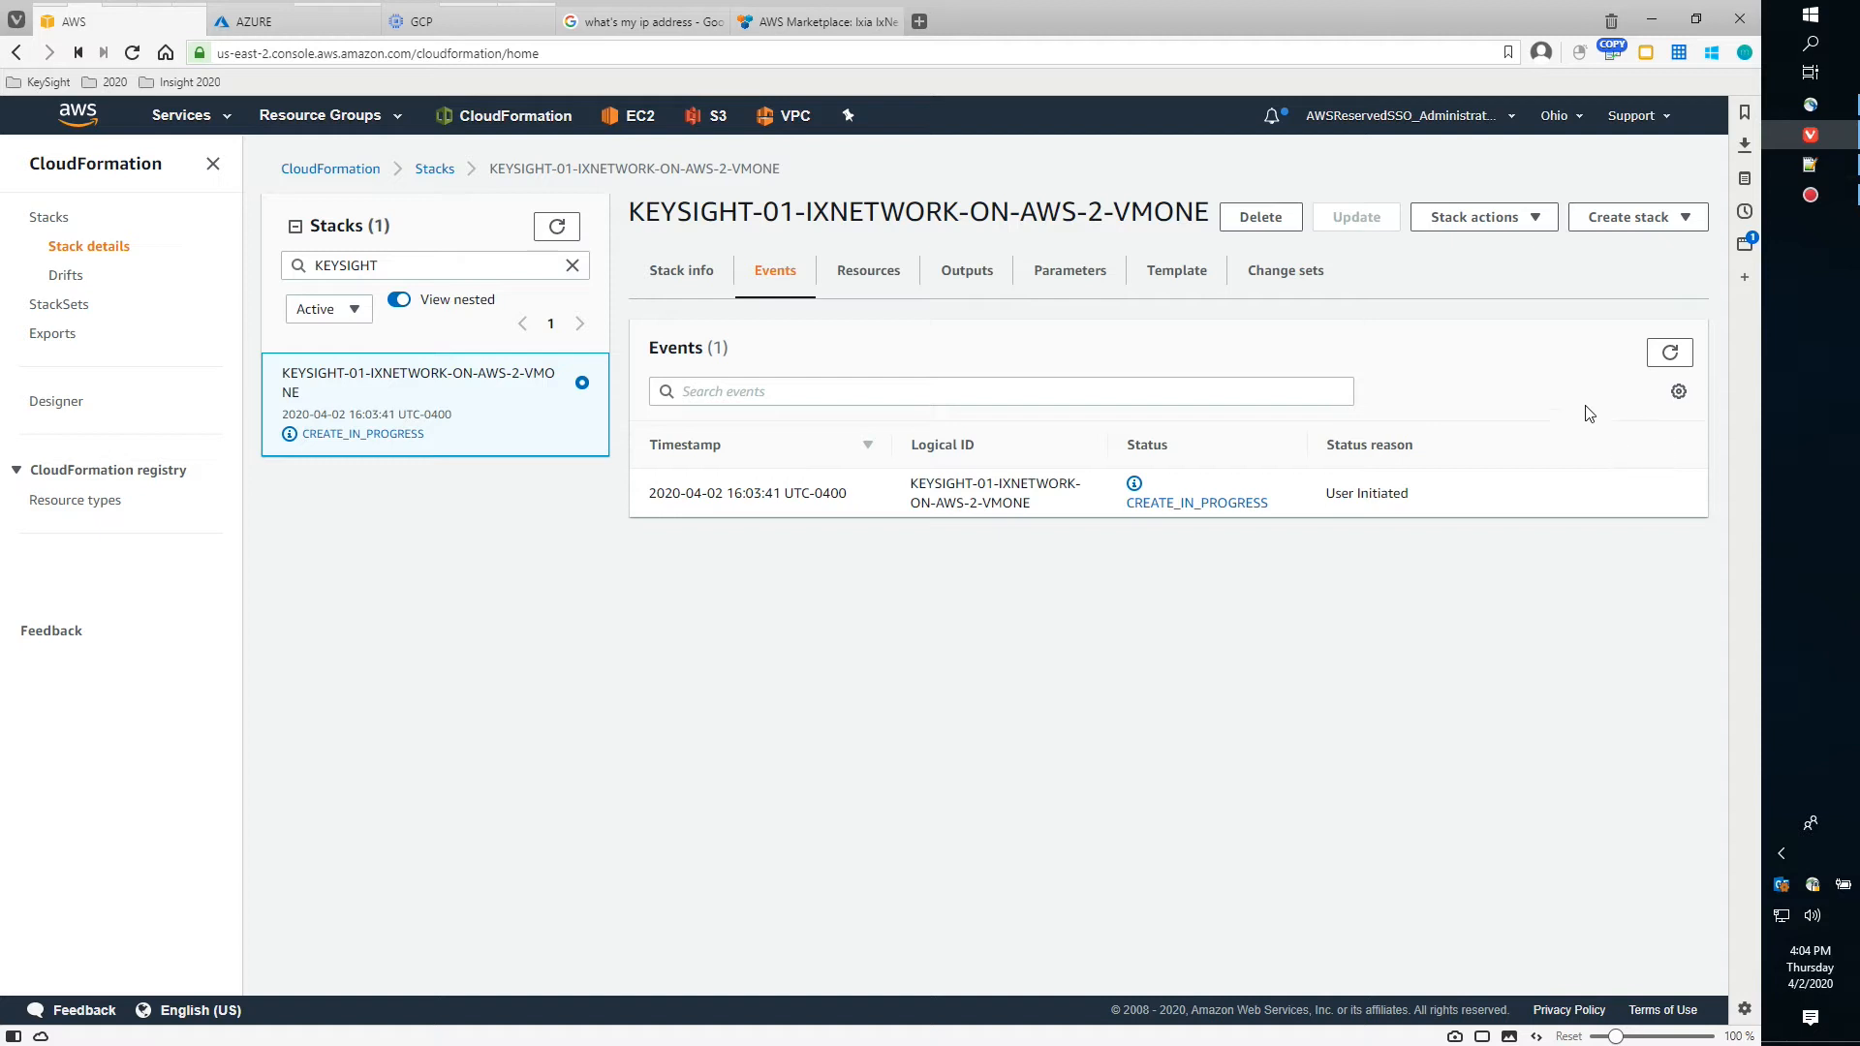
Refresh the stack events and scroll through the new network interface, route and subnet entries
{"action": "left_click", "coordinate": [1669, 356]}
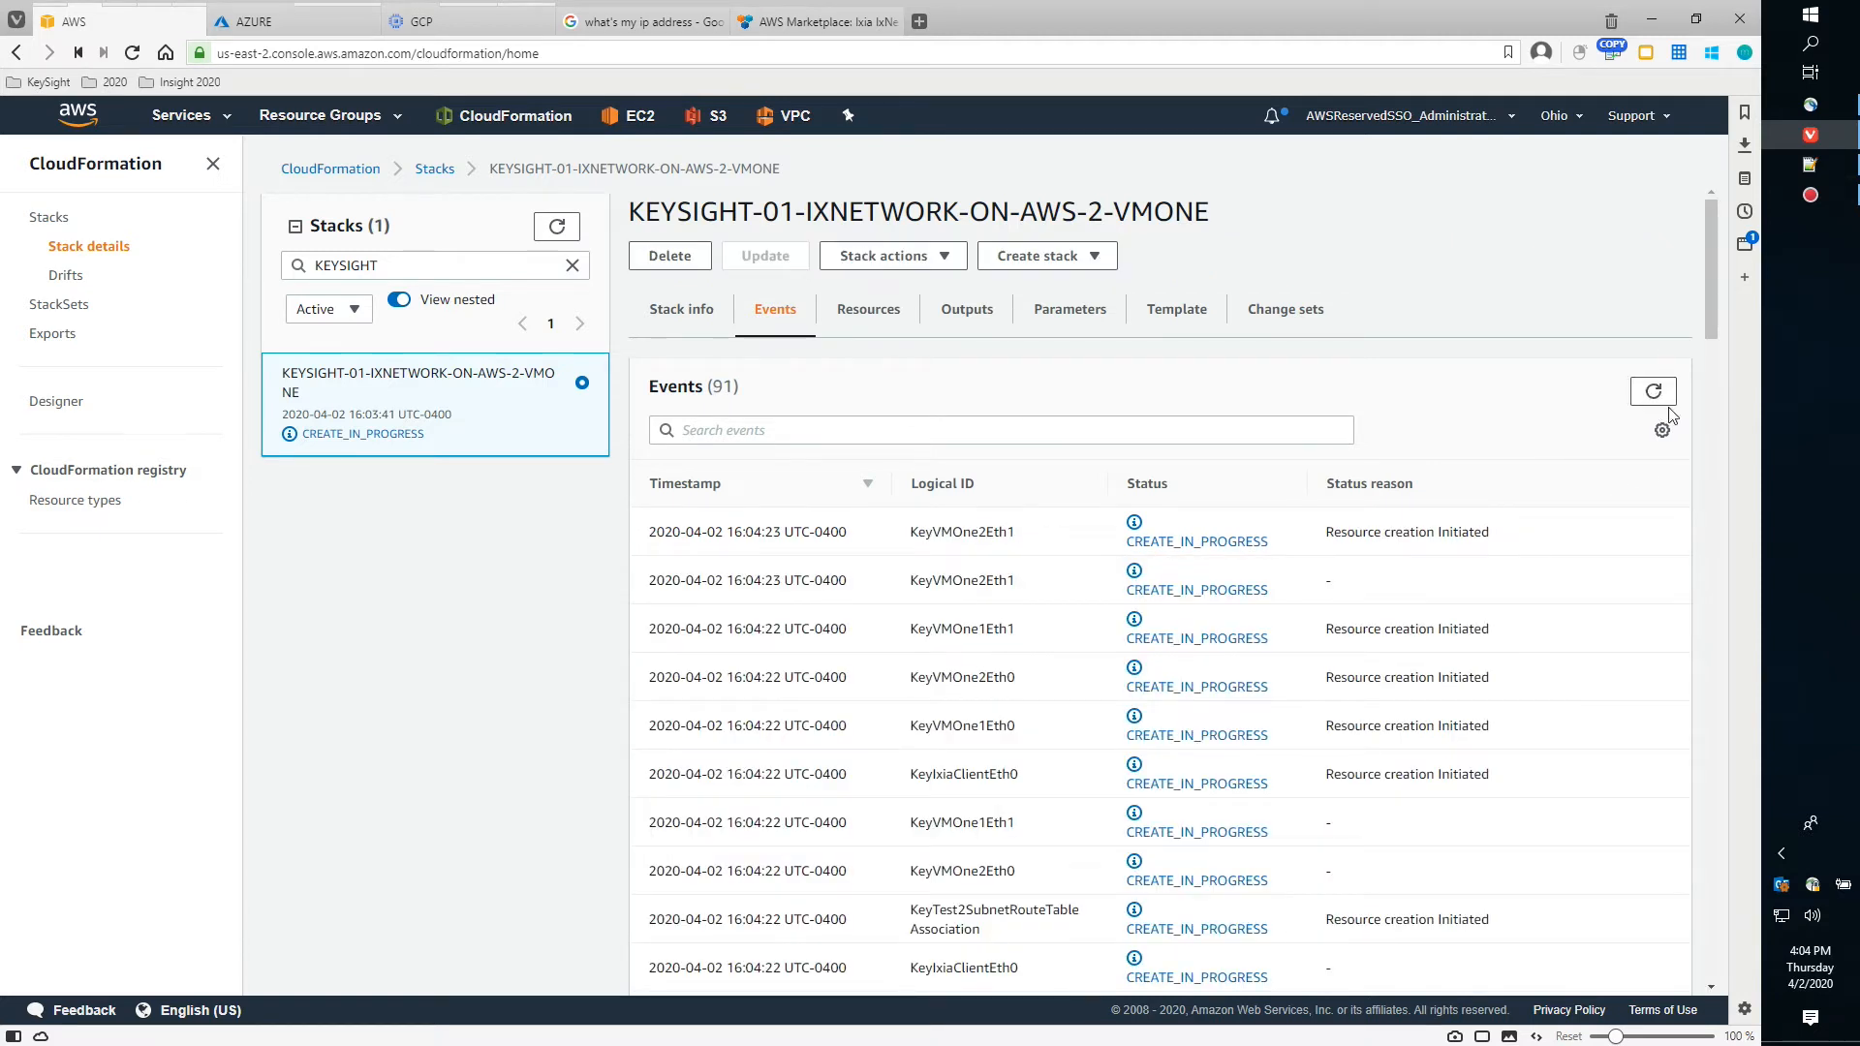
{"action": "scroll", "coordinate": [1561, 532], "scroll_direction": "down", "scroll_amount": 4}
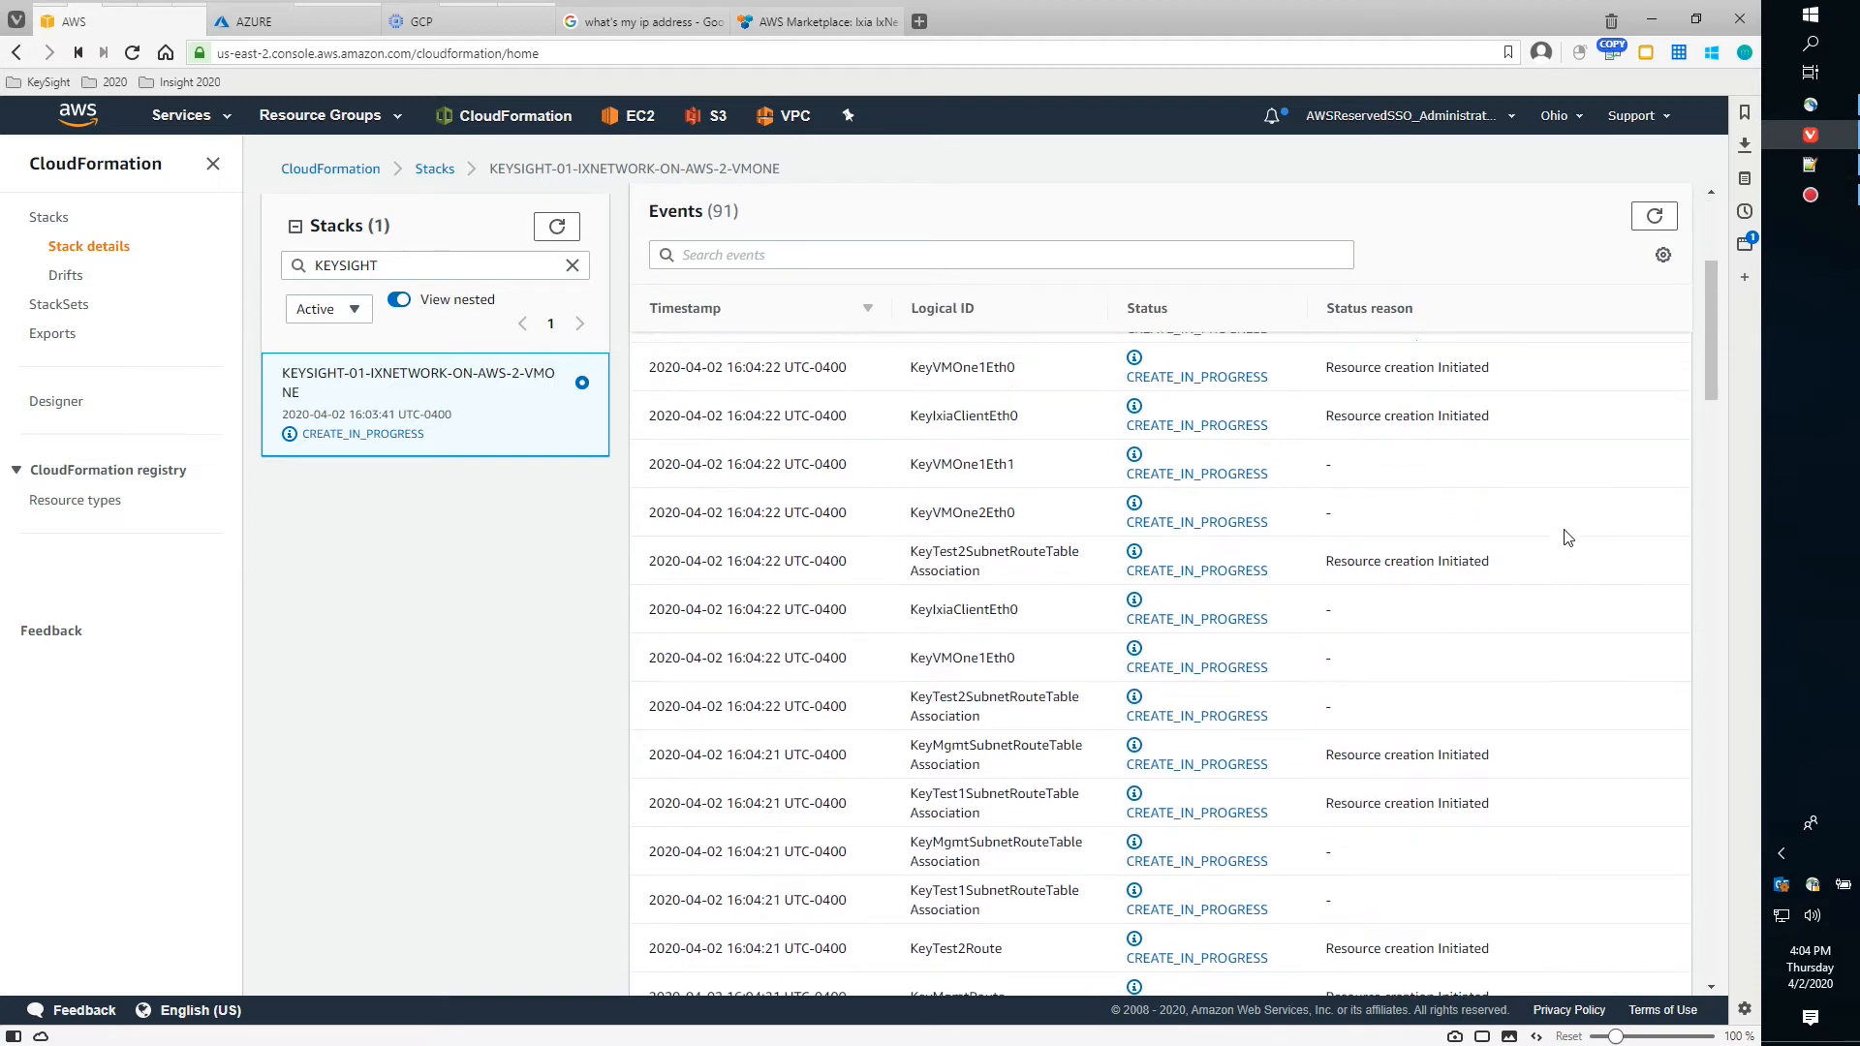
{"action": "scroll", "coordinate": [1566, 532], "scroll_direction": "up", "scroll_amount": 4}
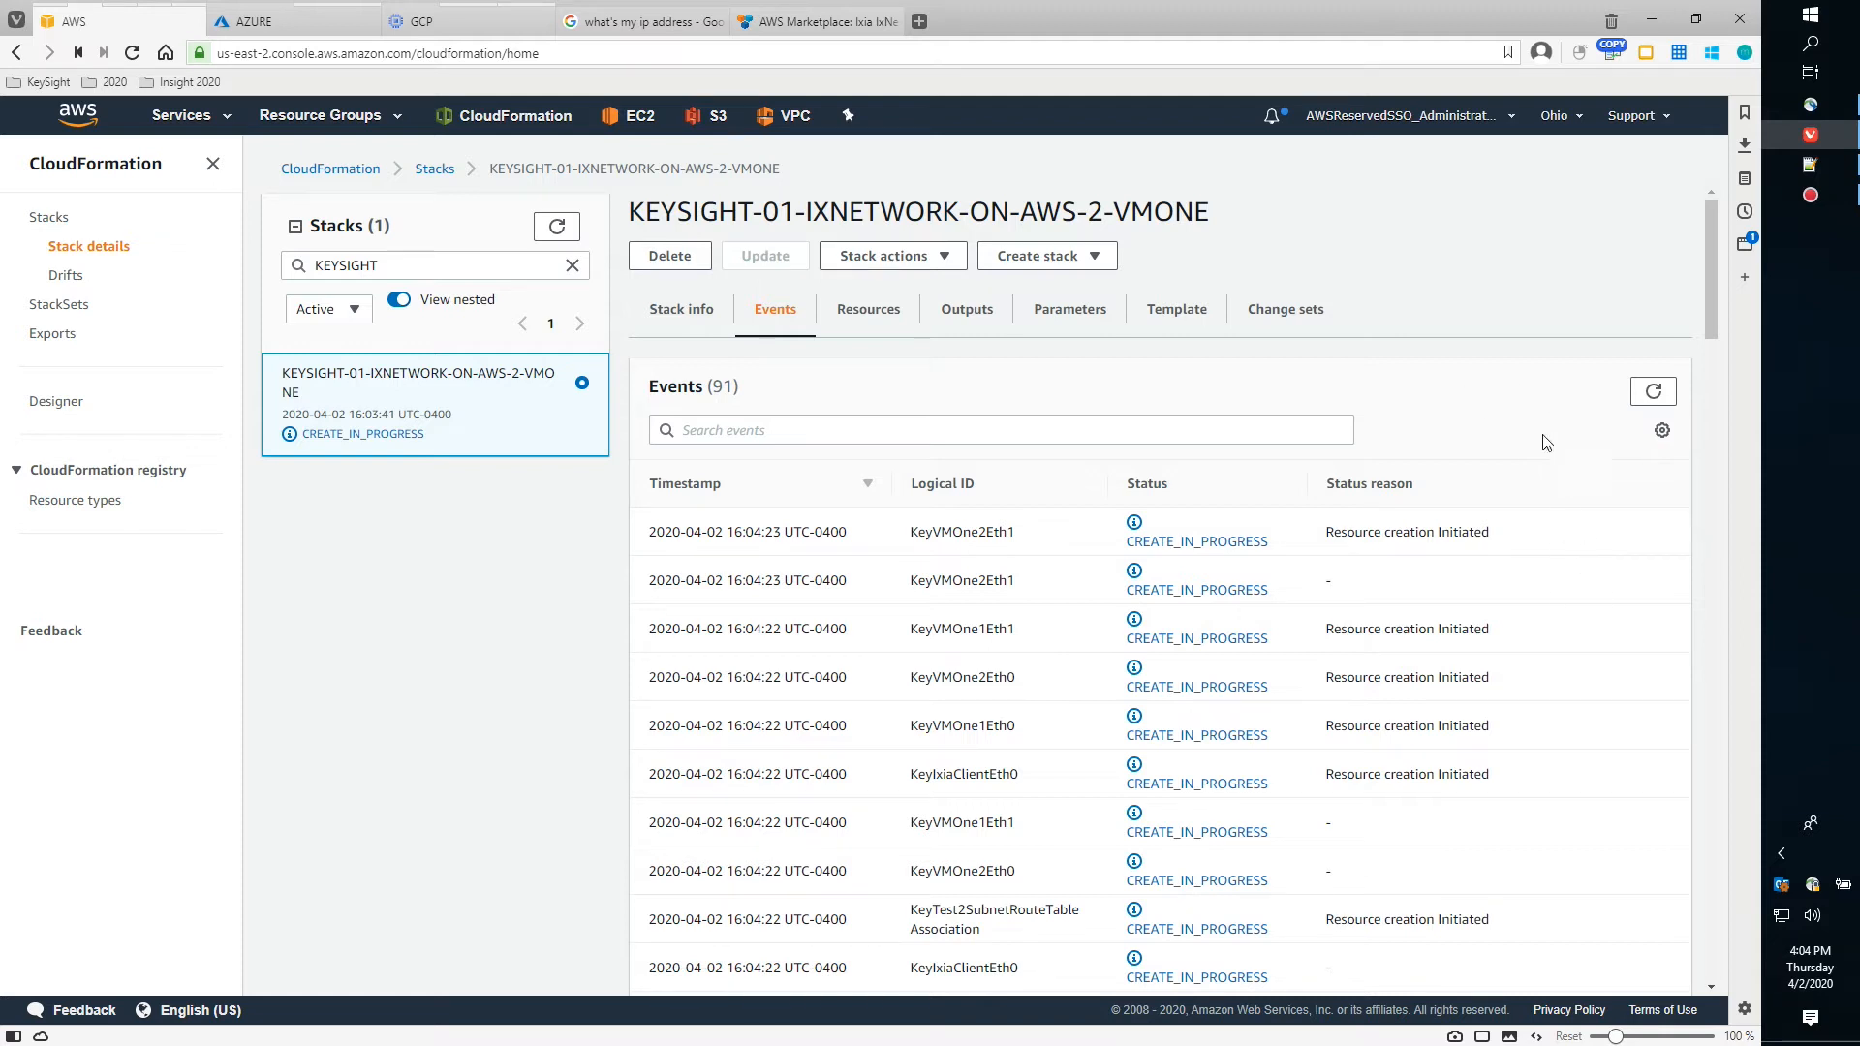
{"action": "left_click_drag", "start_coordinate": [1713, 321], "coordinate": [1705, 262]}
Check the statuses of the 34 stack resources on the Resources tab, dismissing the calendar sync notification
{"action": "left_click", "coordinate": [867, 315]}
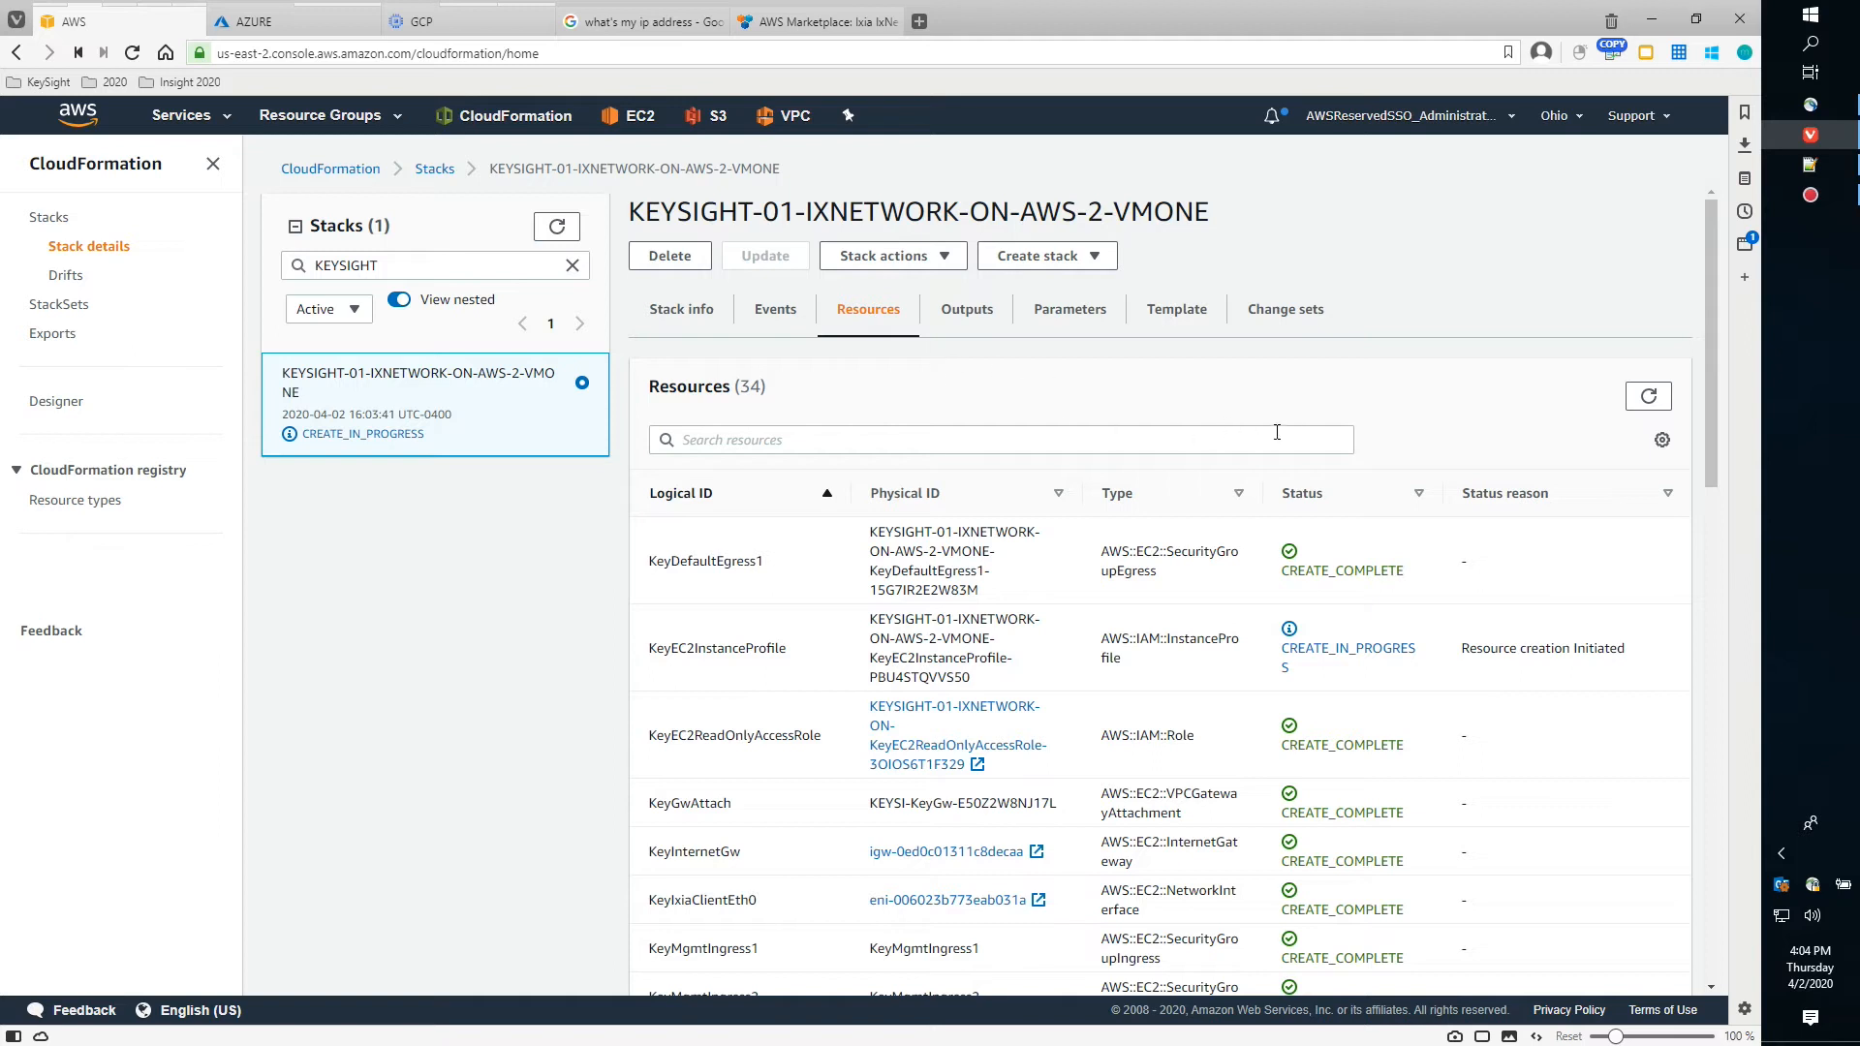
{"action": "left_click_drag", "start_coordinate": [1712, 368], "coordinate": [1779, 876]}
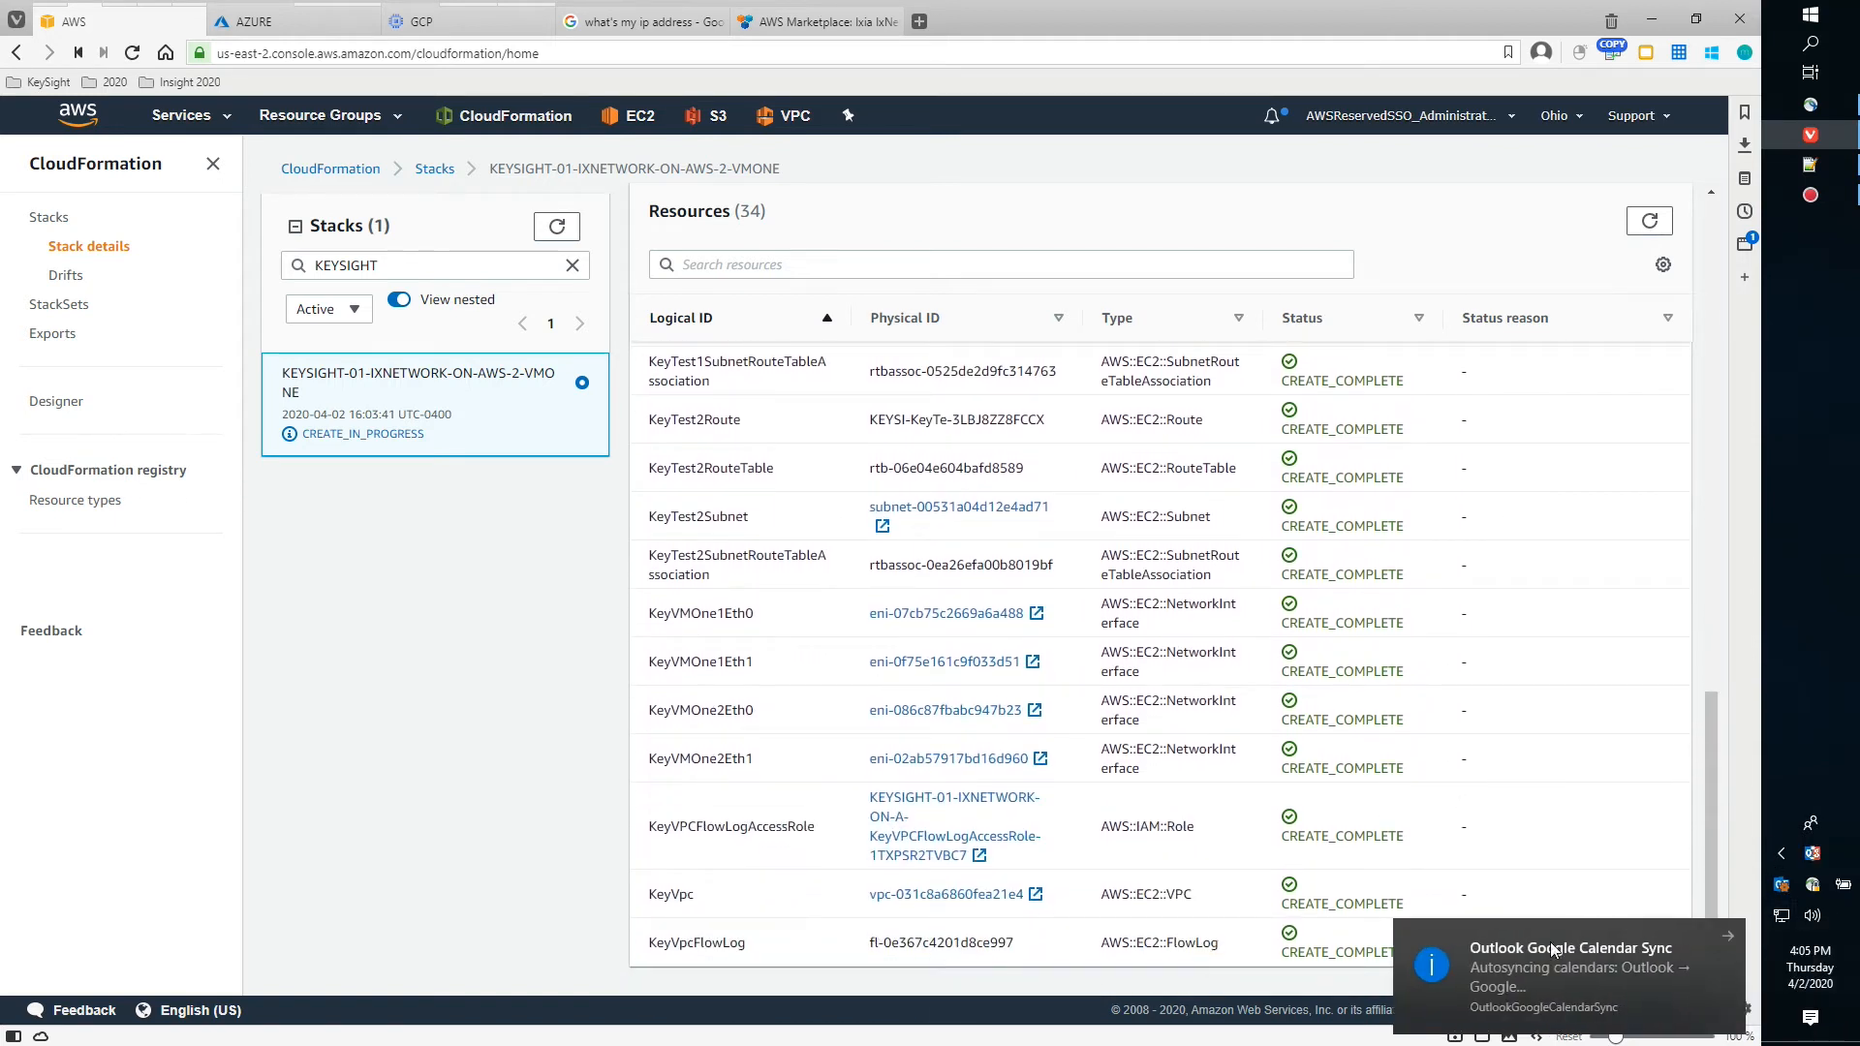
{"action": "left_click", "coordinate": [1729, 937]}
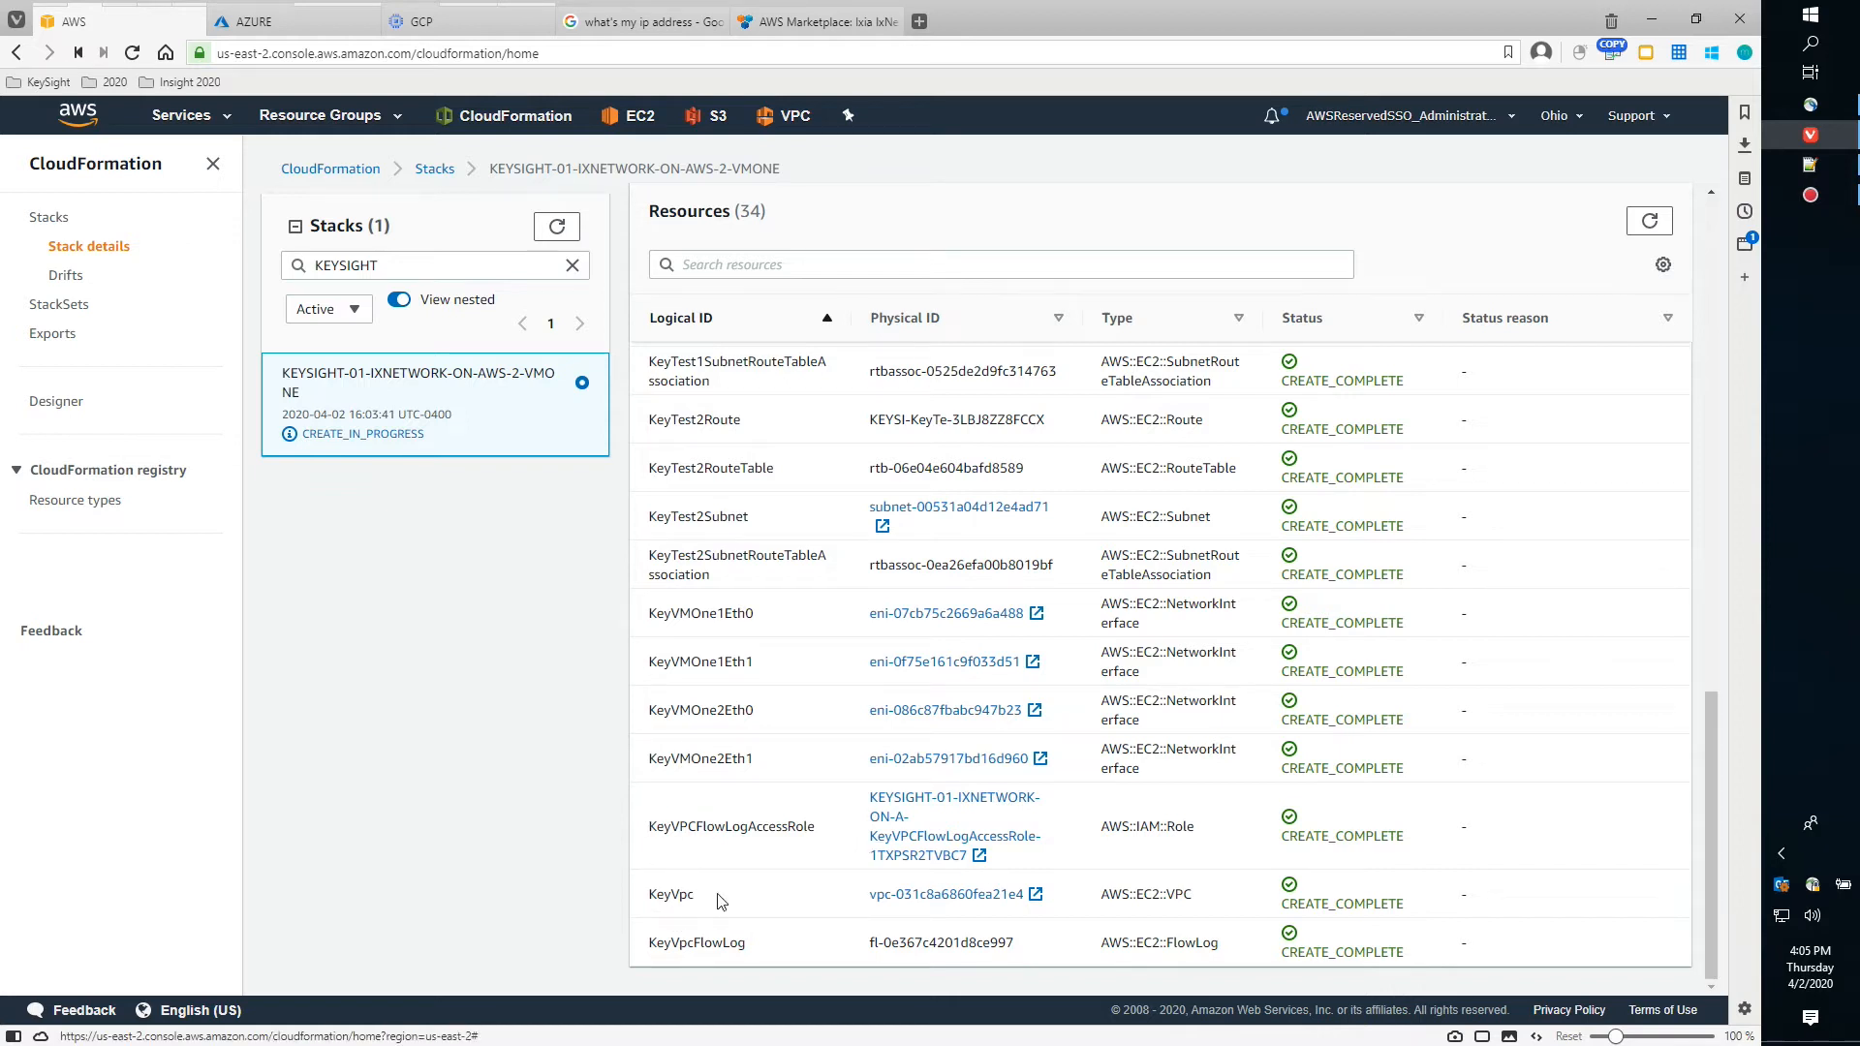
{"action": "scroll", "coordinate": [841, 775], "scroll_direction": "up", "scroll_amount": 1}
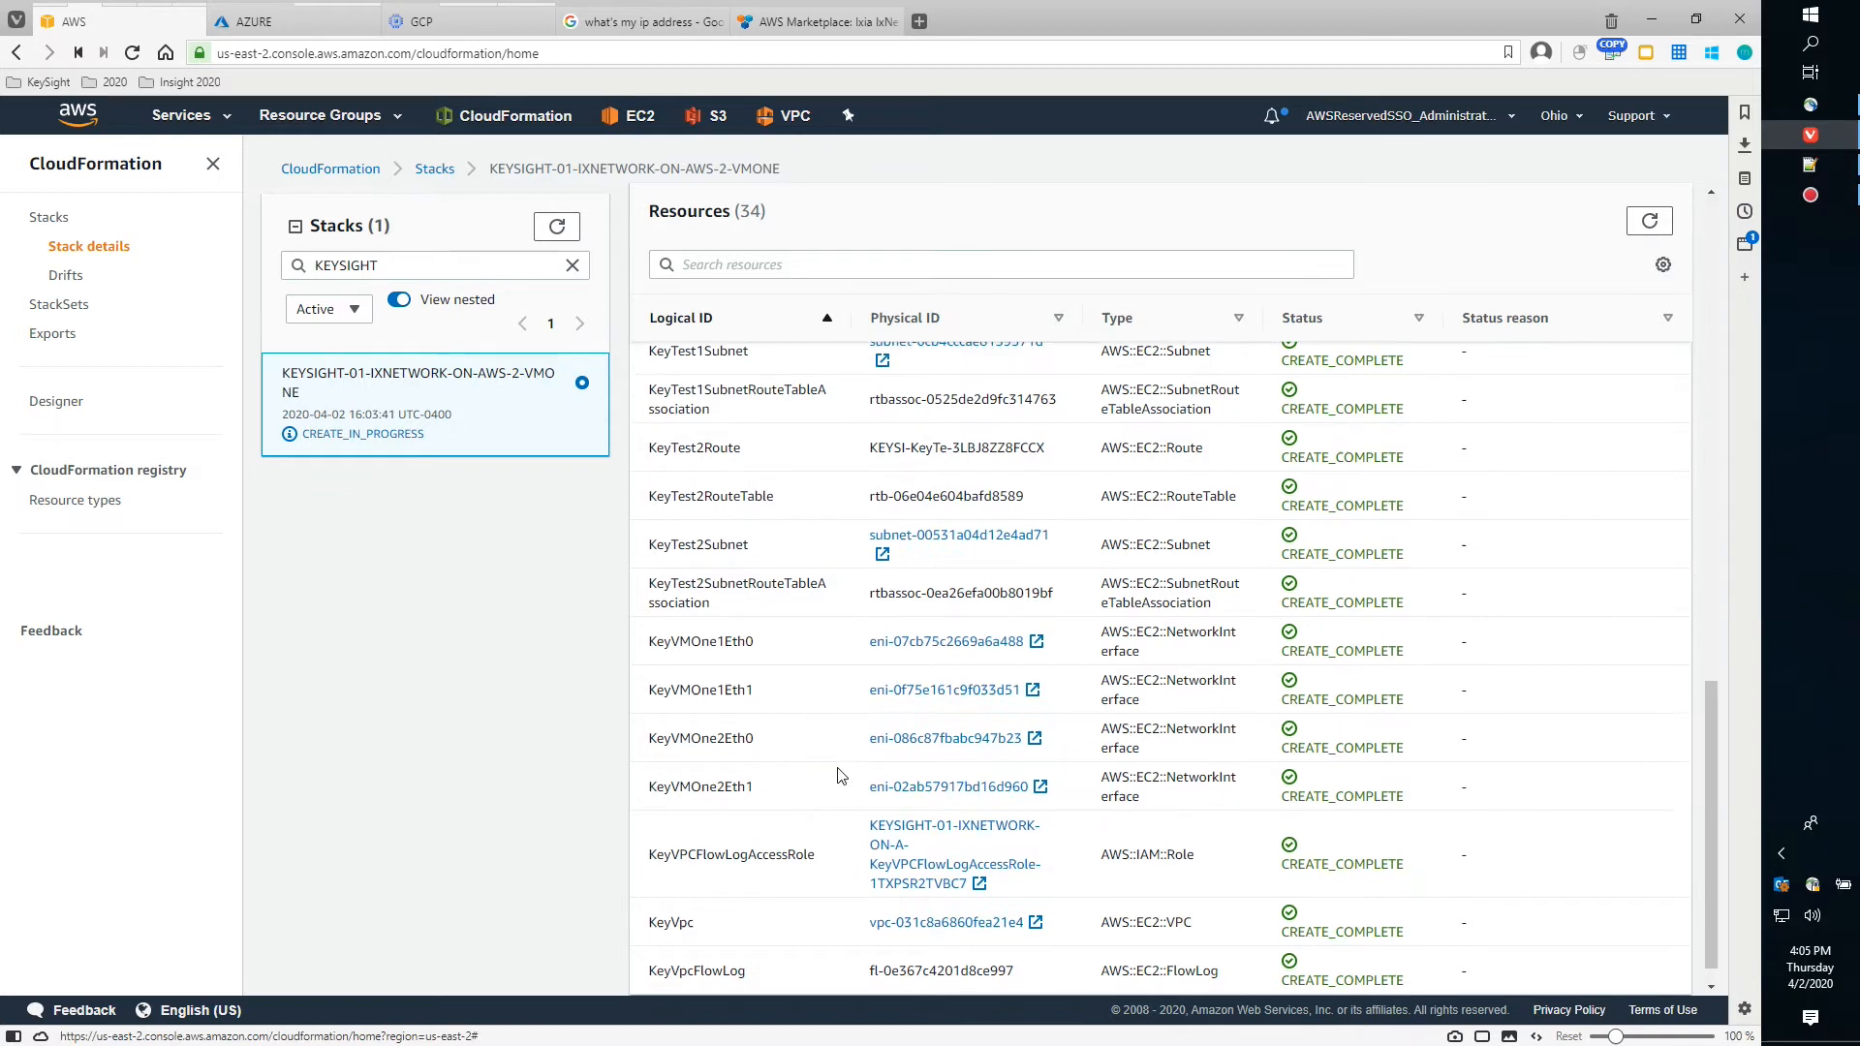
{"action": "scroll", "coordinate": [841, 775], "scroll_direction": "up", "scroll_amount": 5}
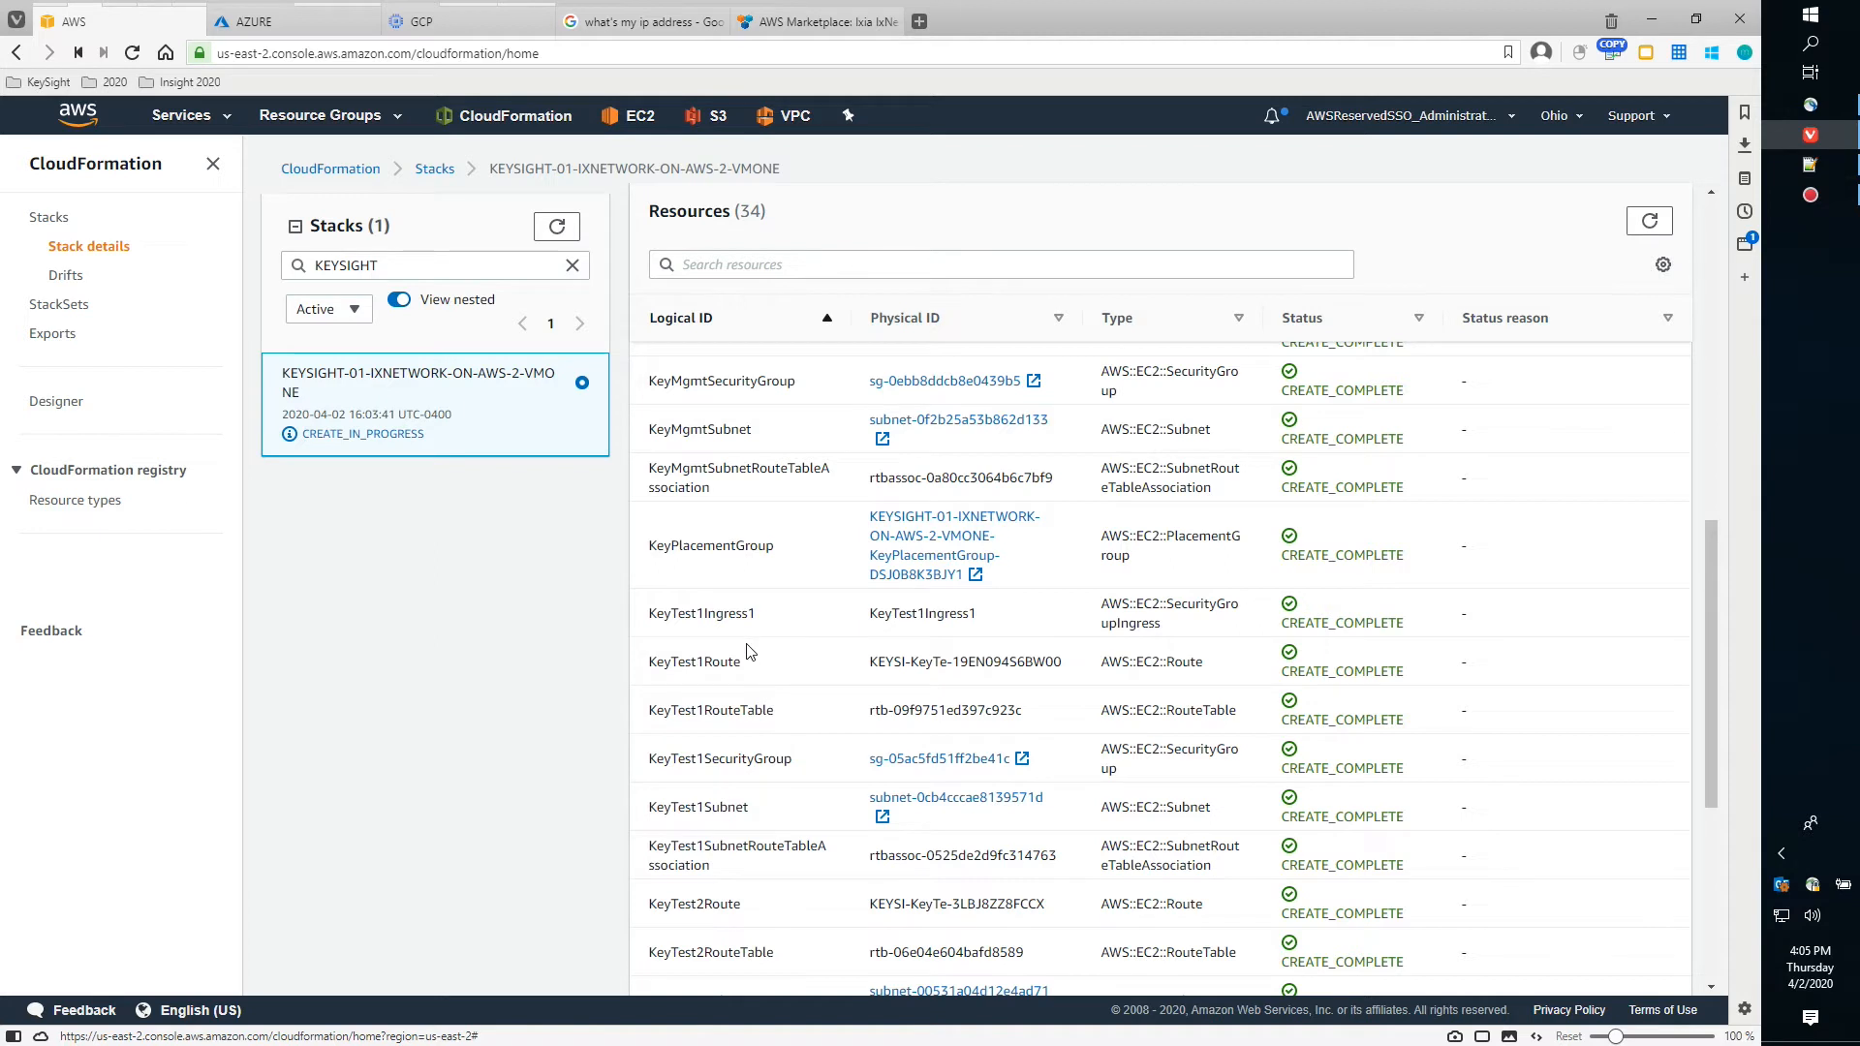
{"action": "scroll", "coordinate": [800, 714], "scroll_direction": "down", "scroll_amount": 2}
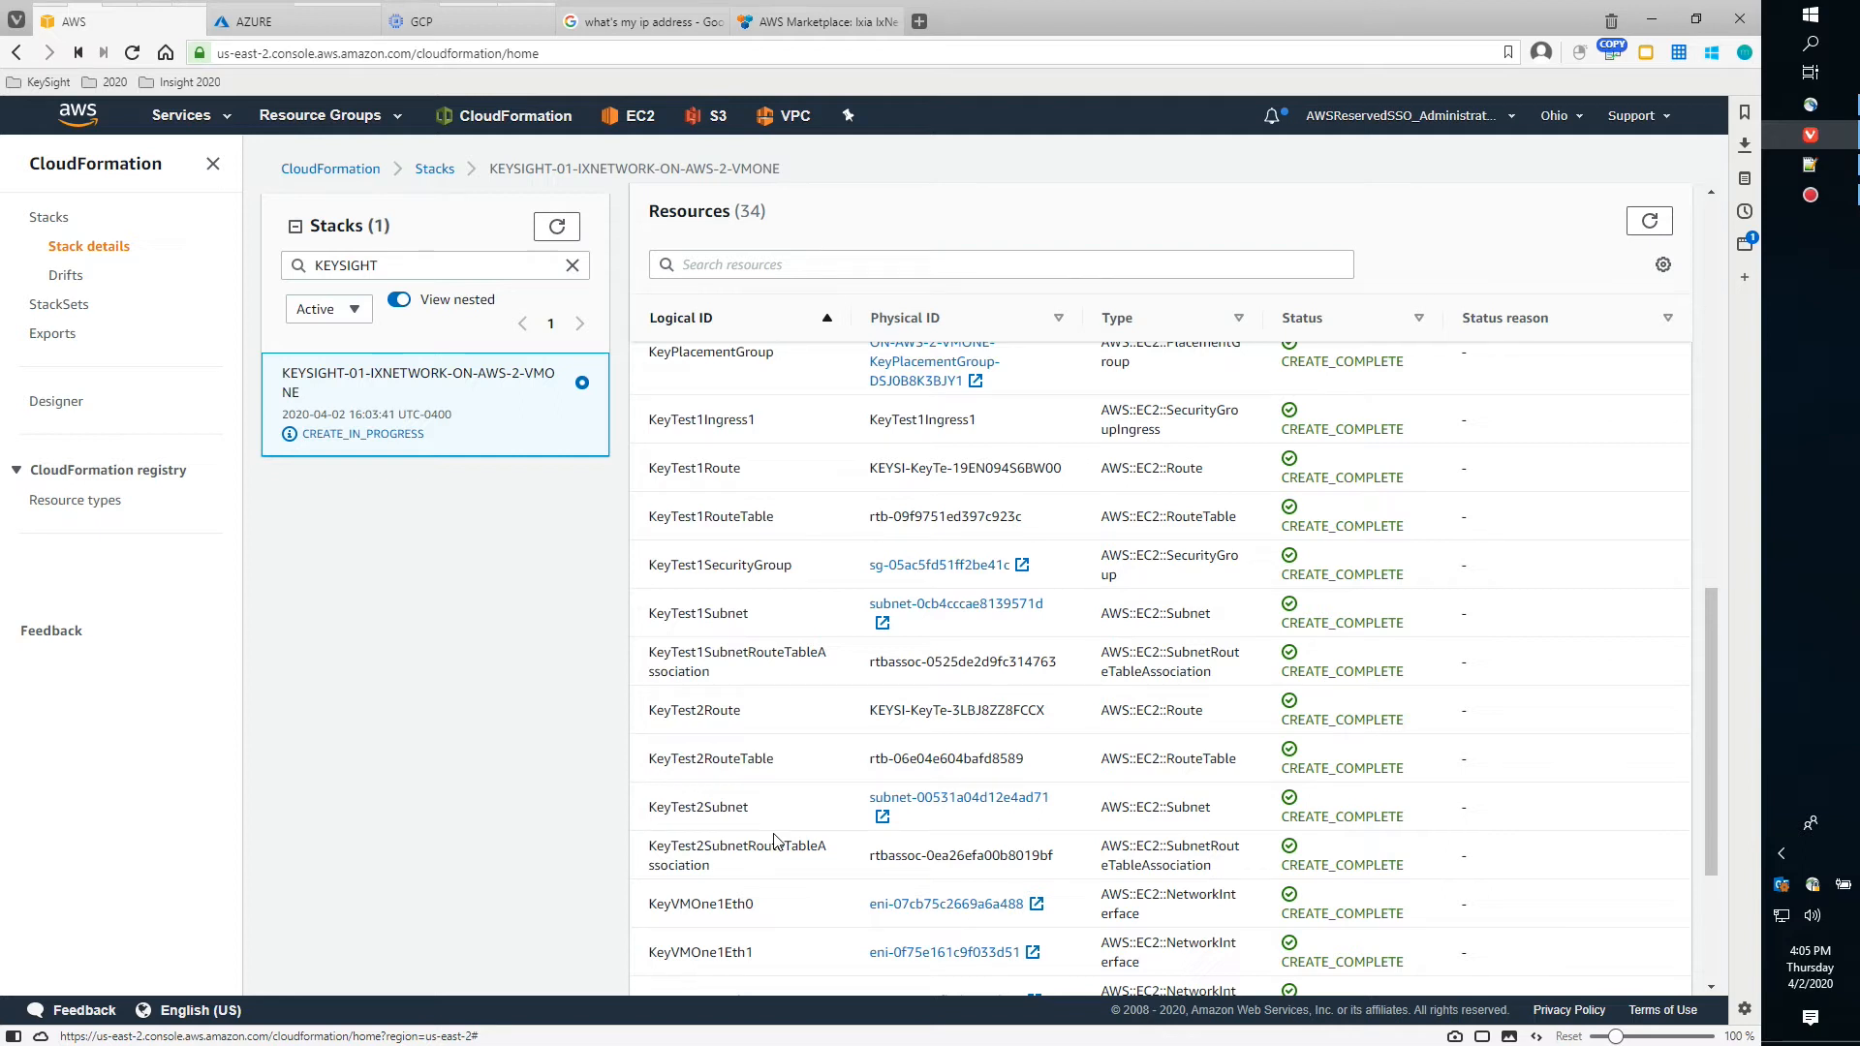
{"action": "scroll", "coordinate": [804, 824], "scroll_direction": "up", "scroll_amount": 6}
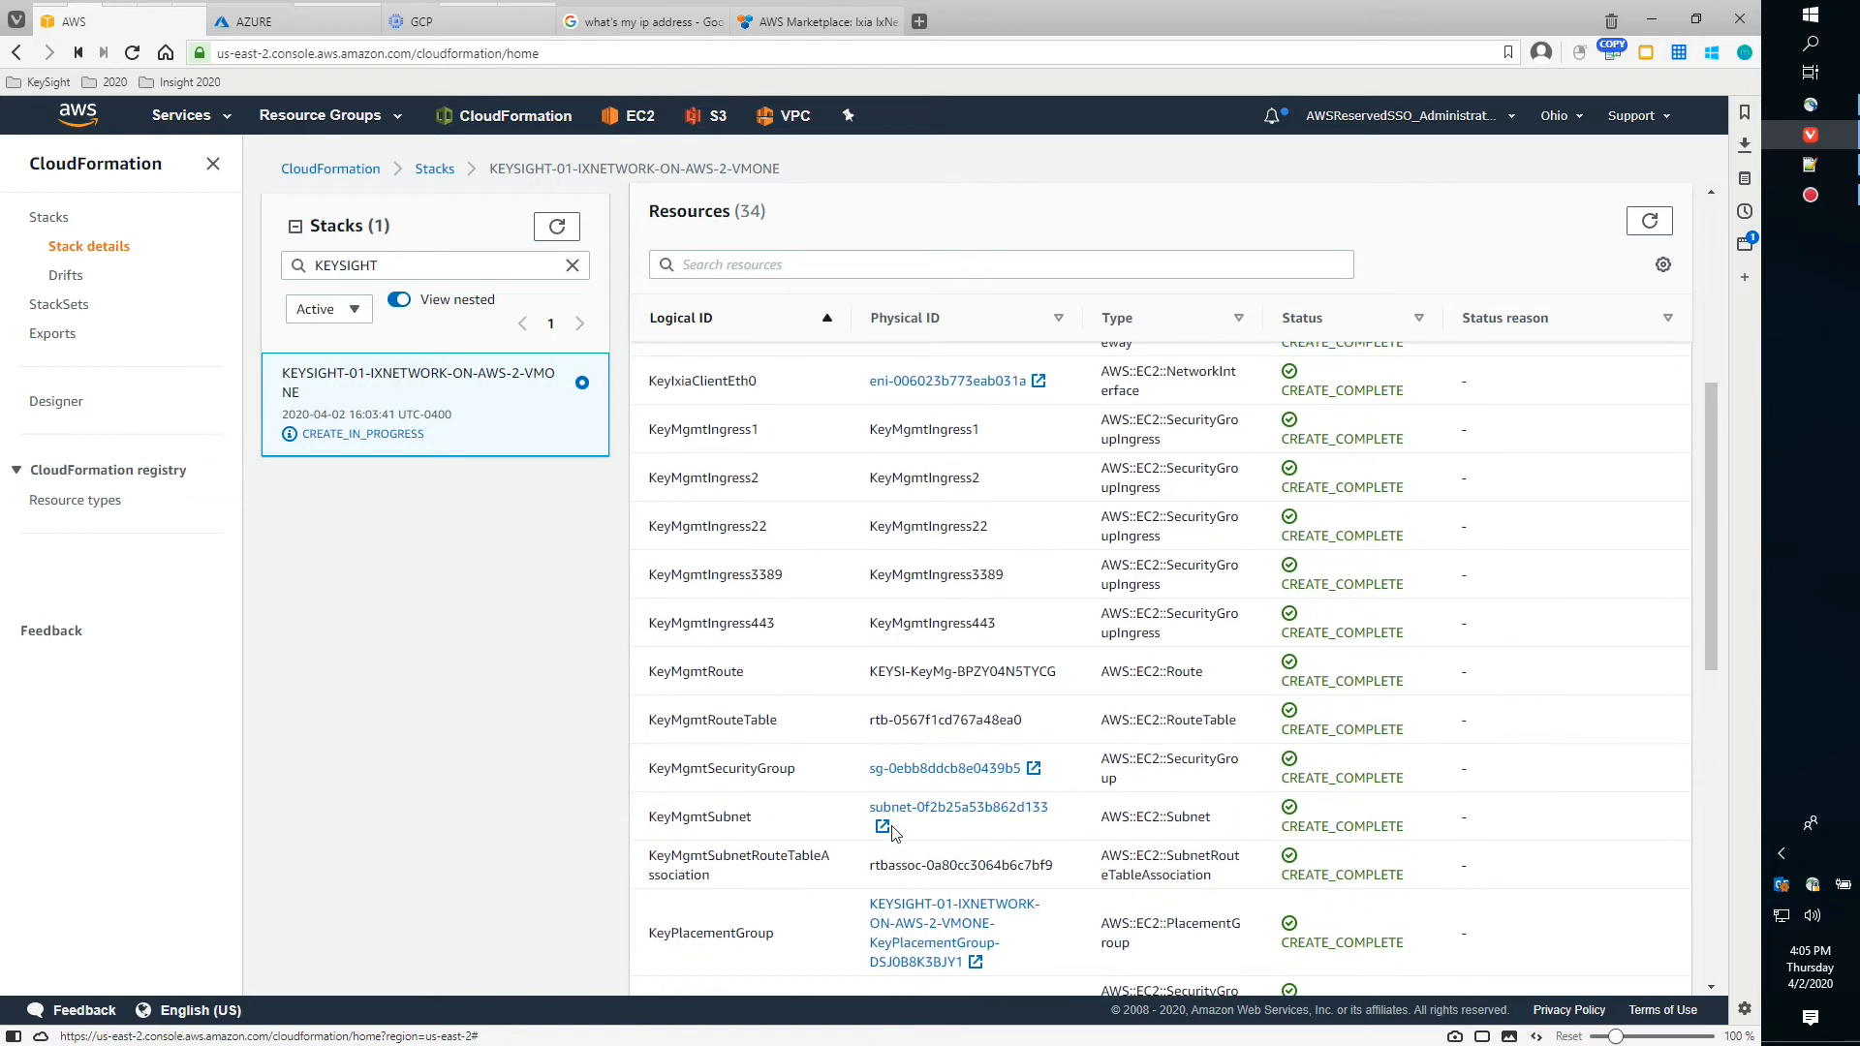
{"action": "scroll", "coordinate": [955, 775], "scroll_direction": "up", "scroll_amount": 1}
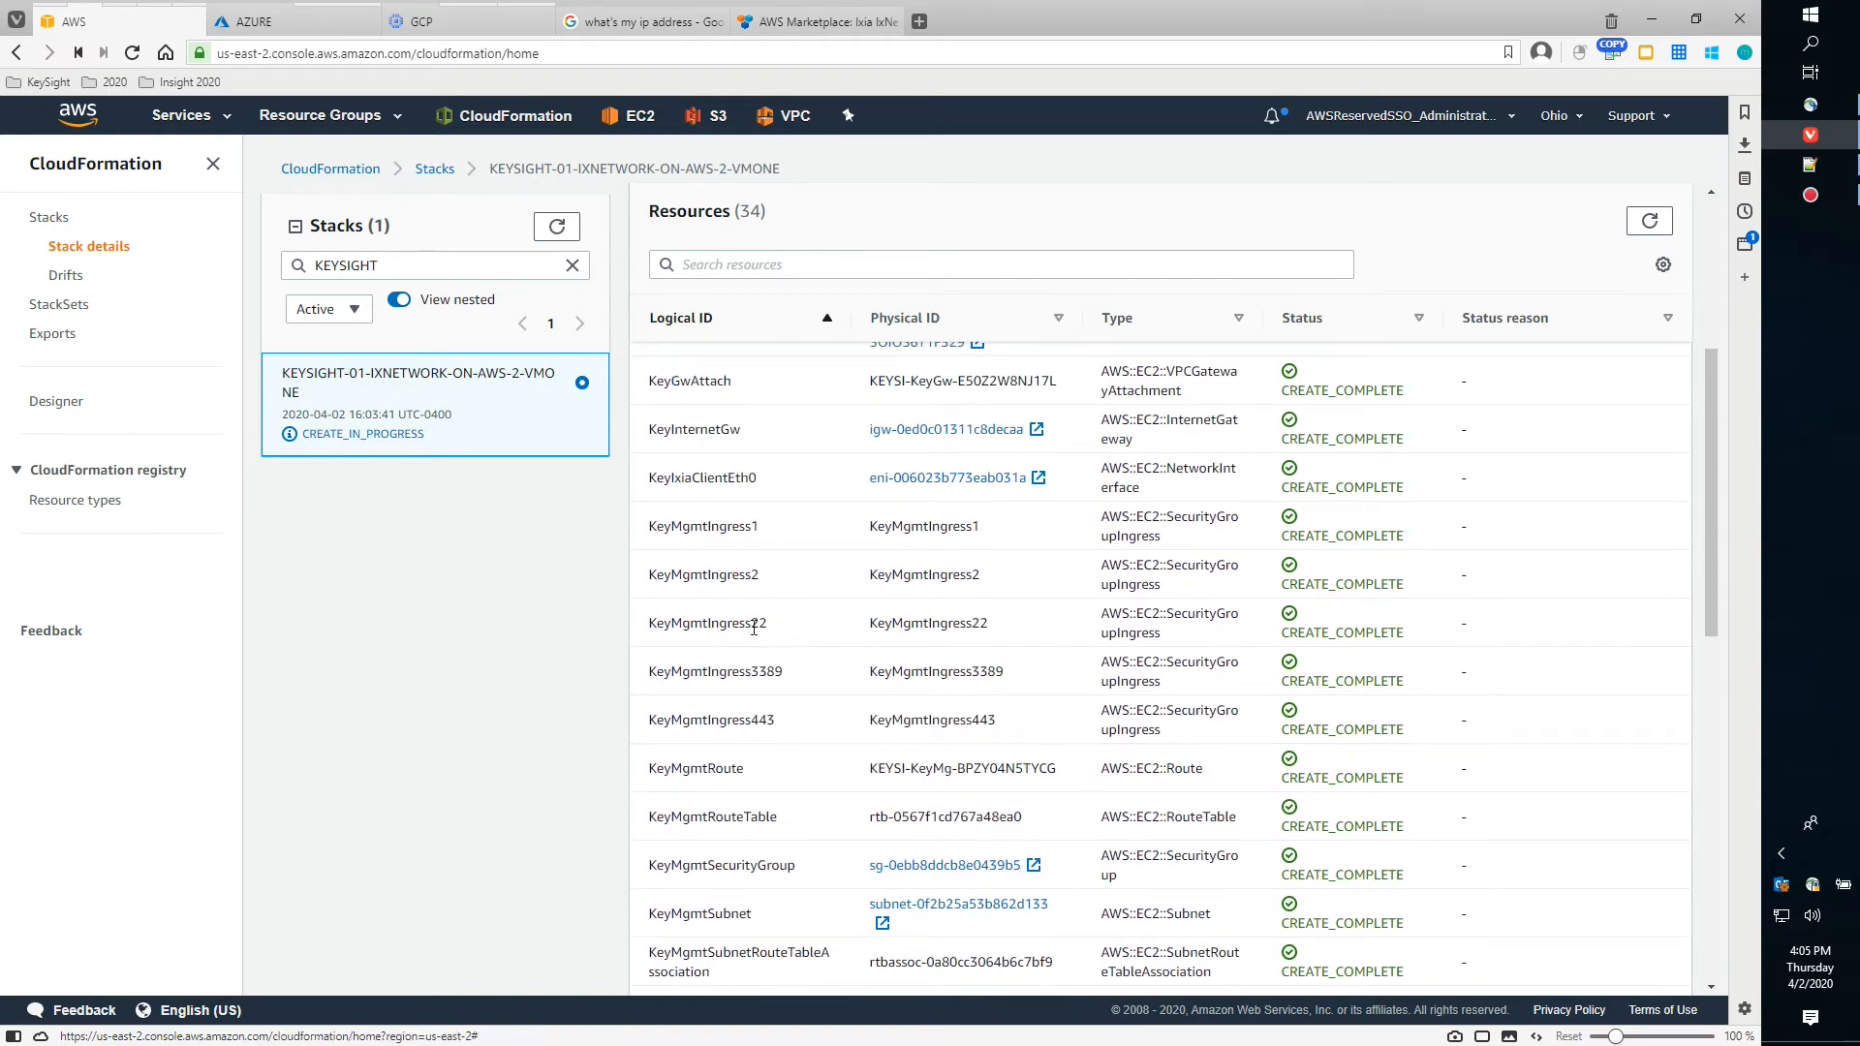
{"action": "scroll", "coordinate": [810, 515], "scroll_direction": "up", "scroll_amount": 3}
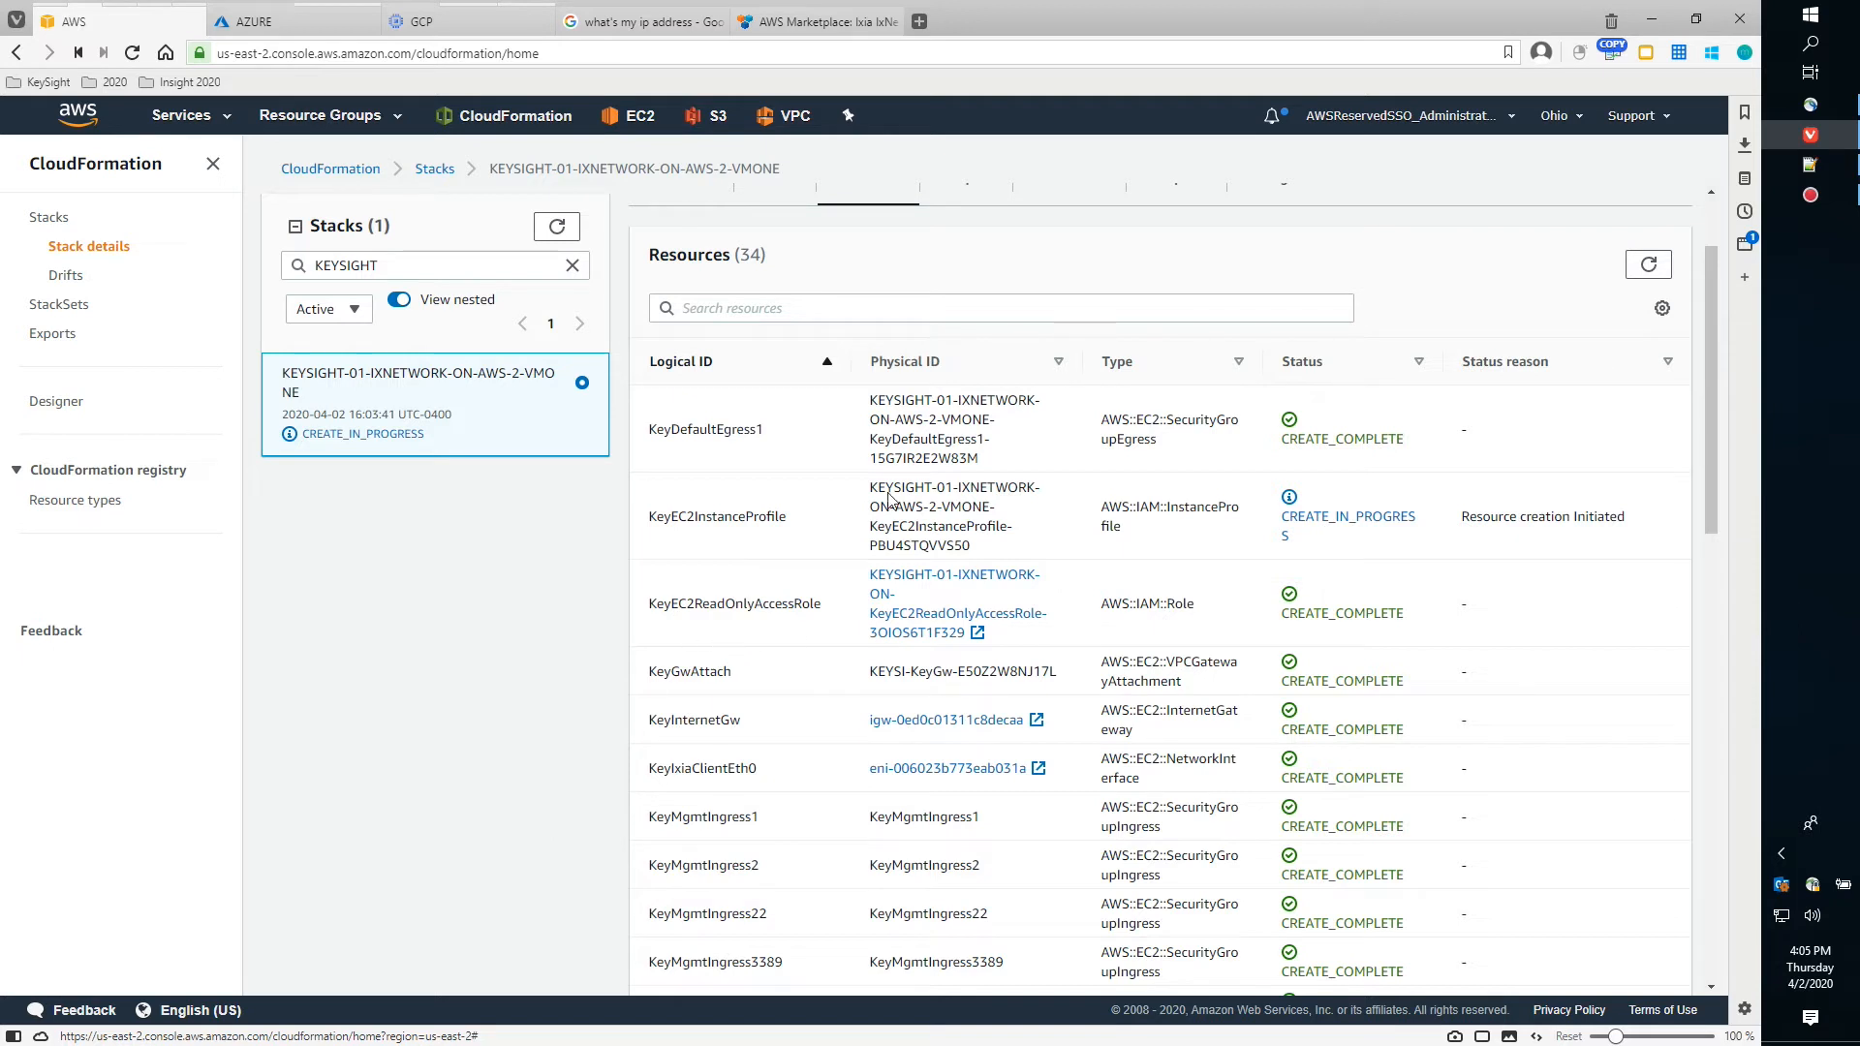
{"action": "scroll", "coordinate": [1313, 392], "scroll_direction": "up", "scroll_amount": 1}
{"action": "scroll", "coordinate": [1313, 393], "scroll_direction": "up", "scroll_amount": 1}
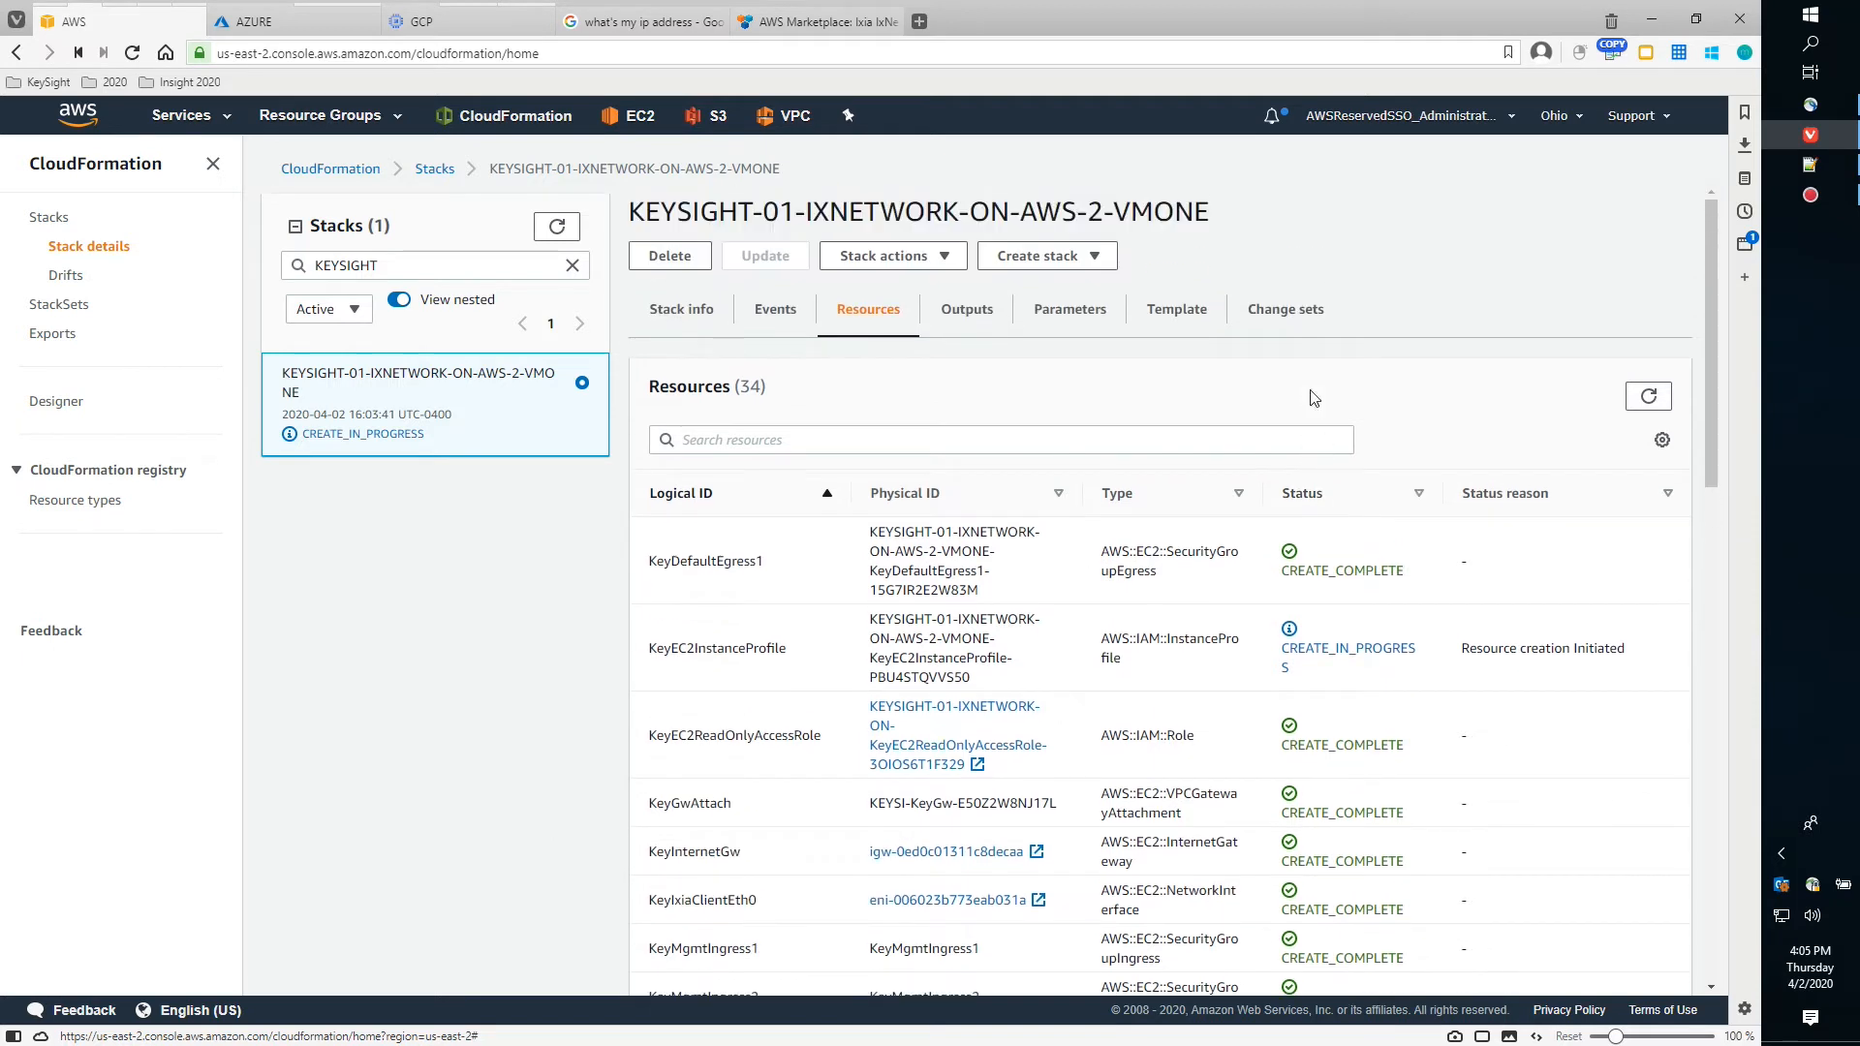
Return to the Events tab, close the calendar sync popups, and refresh to show 100+ events
{"action": "left_click", "coordinate": [784, 318]}
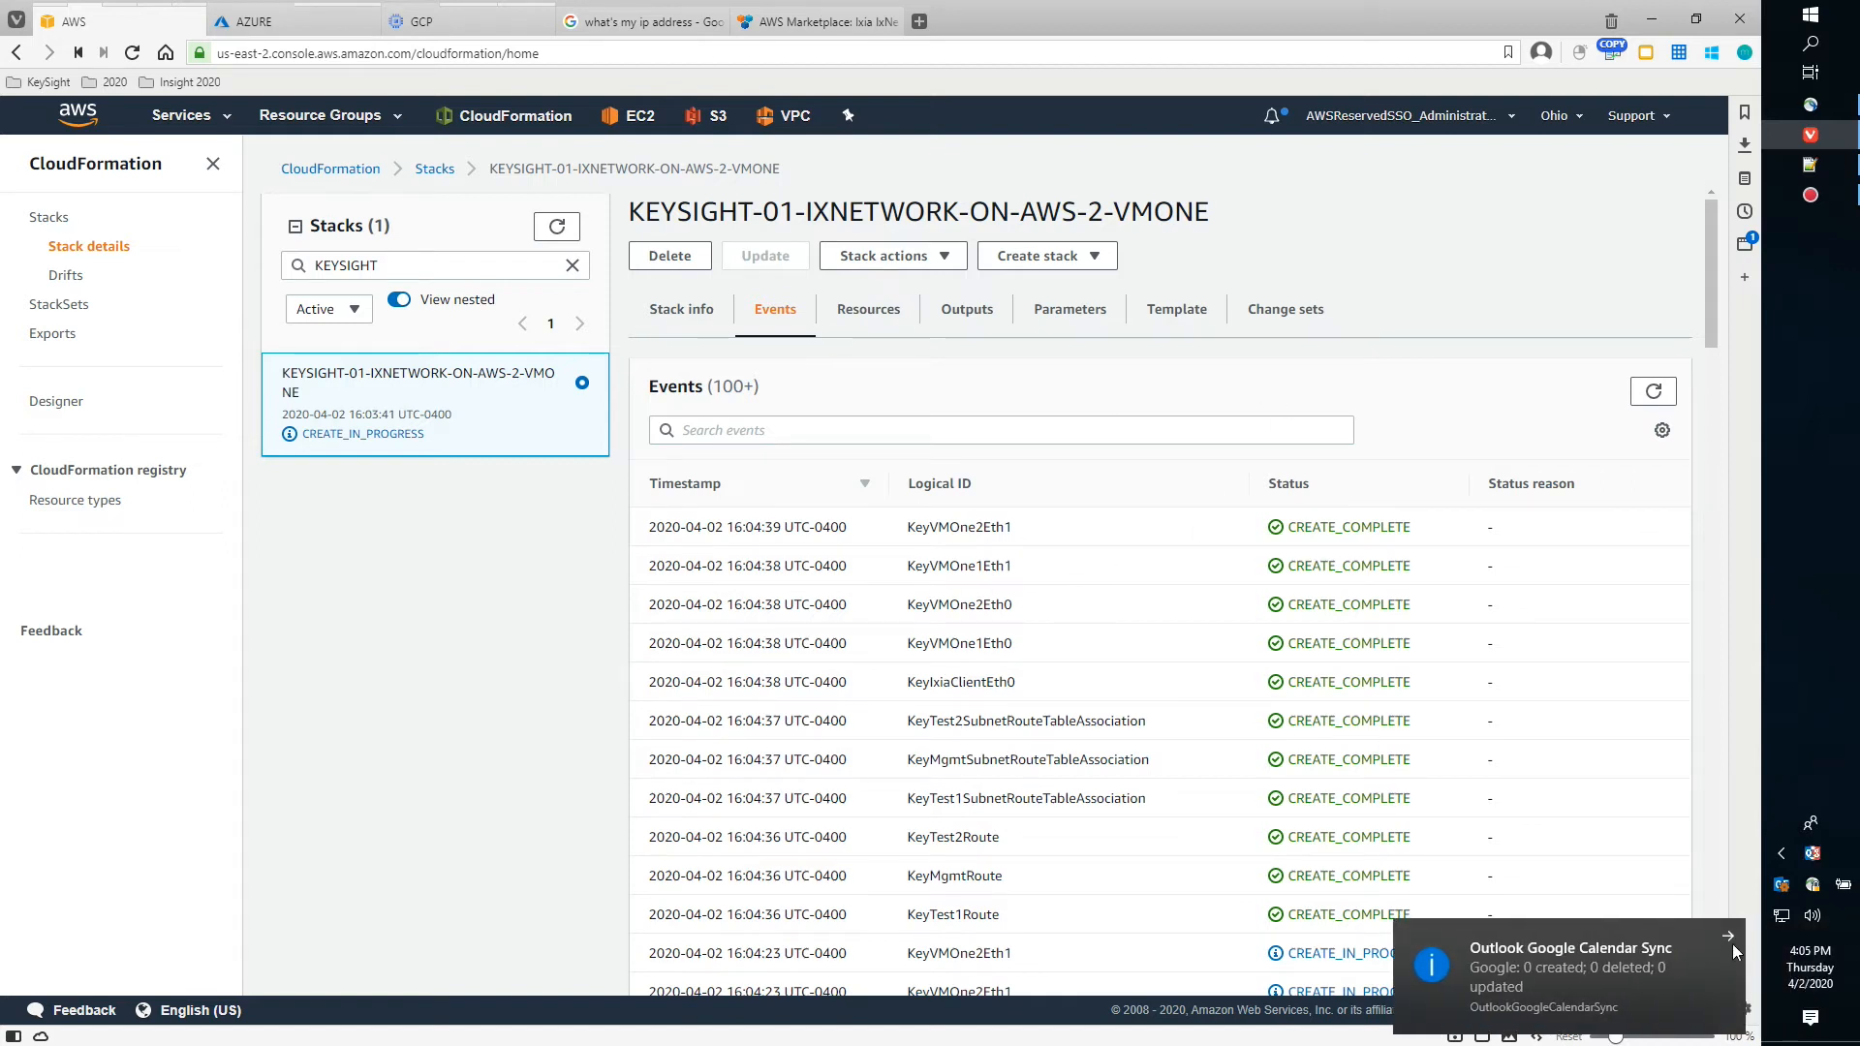
{"action": "double_click", "coordinate": [1810, 856]}
{"action": "right_click", "coordinate": [1809, 856]}
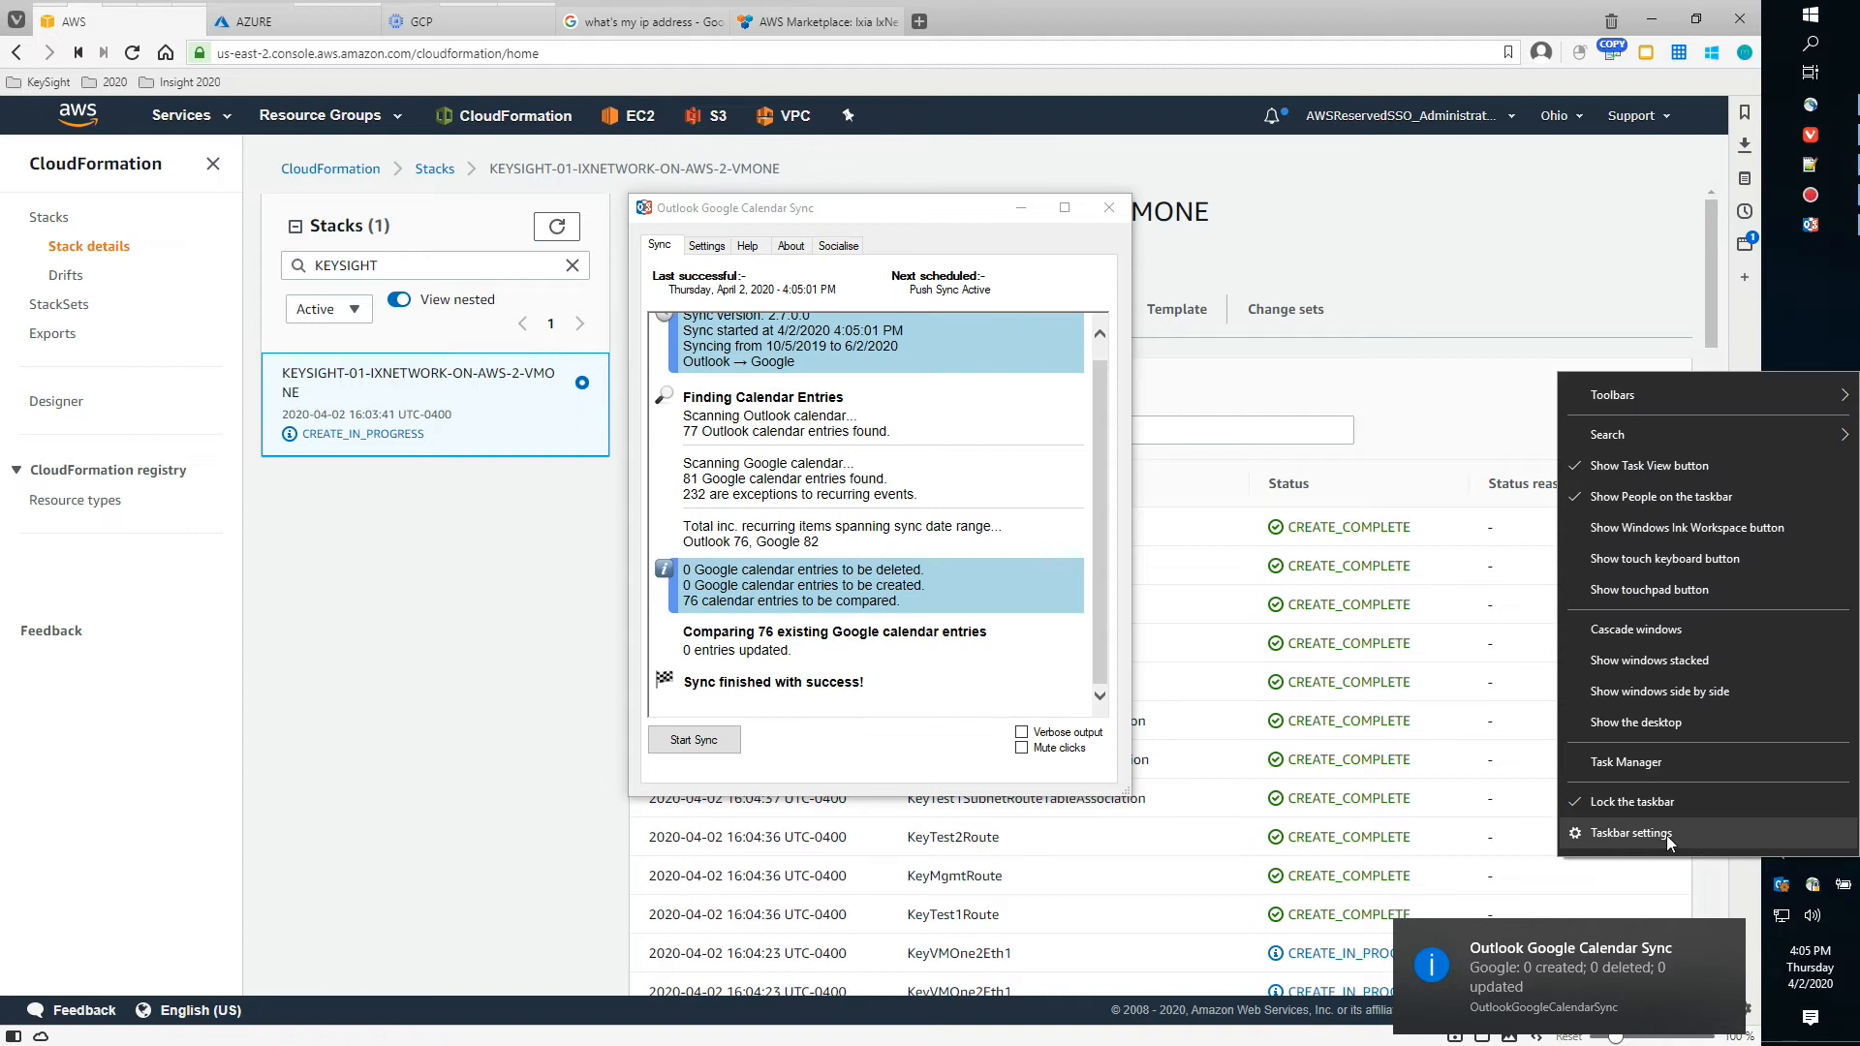
{"action": "left_click", "coordinate": [1109, 208]}
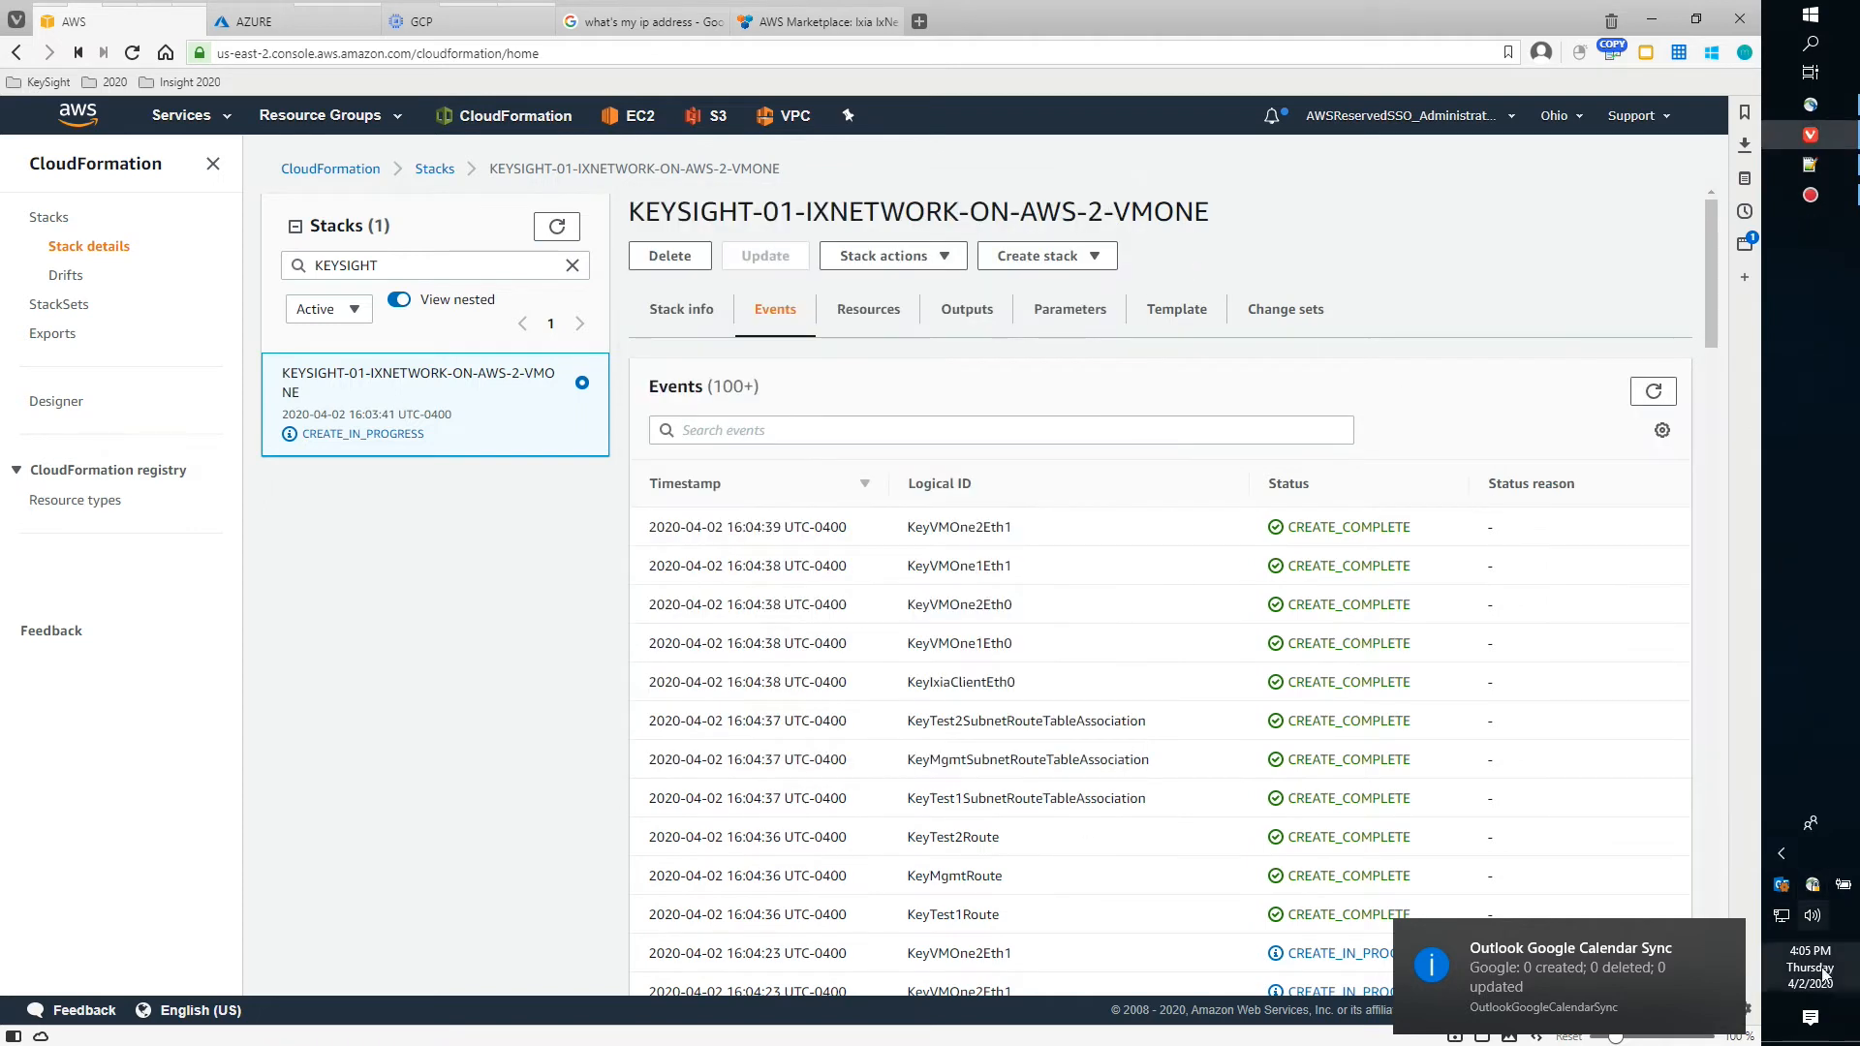
{"action": "left_click", "coordinate": [1725, 935]}
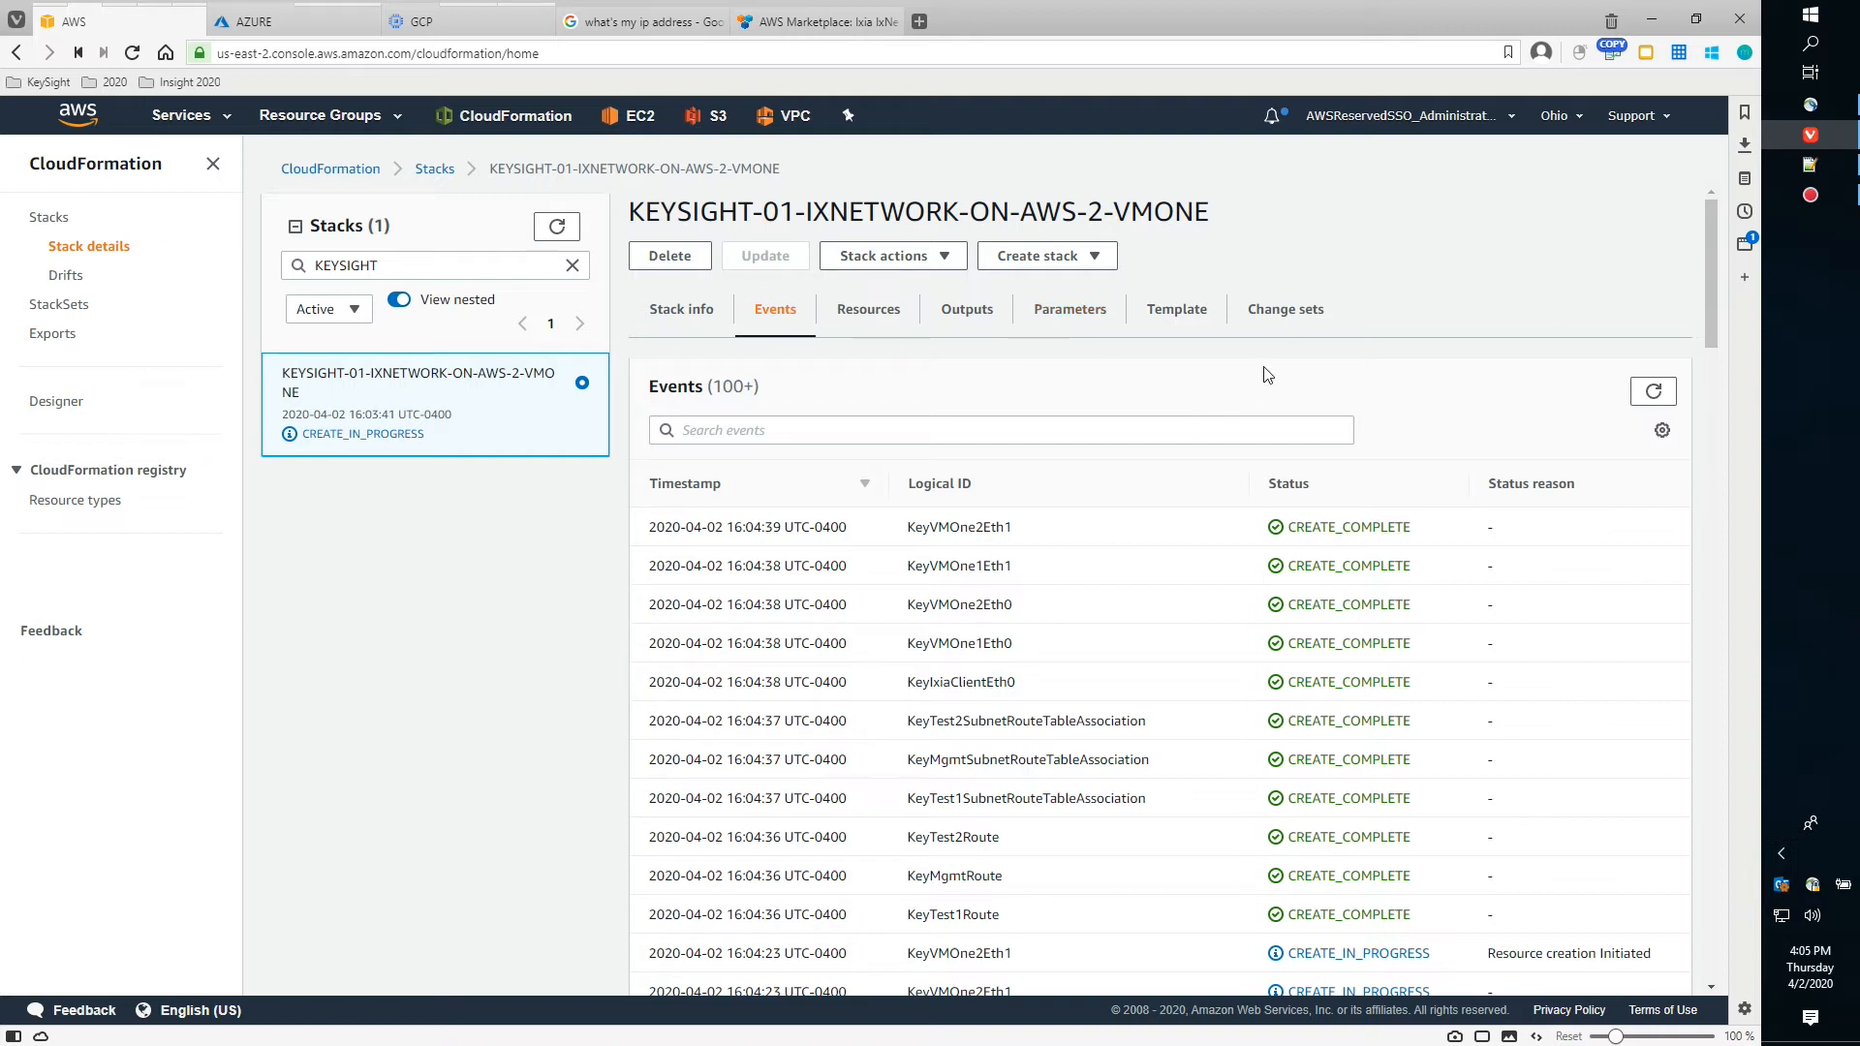
{"action": "left_click", "coordinate": [1653, 392]}
{"action": "scroll", "coordinate": [1071, 685], "scroll_direction": "down", "scroll_amount": 5}
{"action": "scroll", "coordinate": [1074, 686], "scroll_direction": "up", "scroll_amount": 5}
Refresh the EC2 instance list until CLIENT, VMONE1 and VMONE2 show as running
{"action": "mouse_move", "coordinate": [190, 19]}
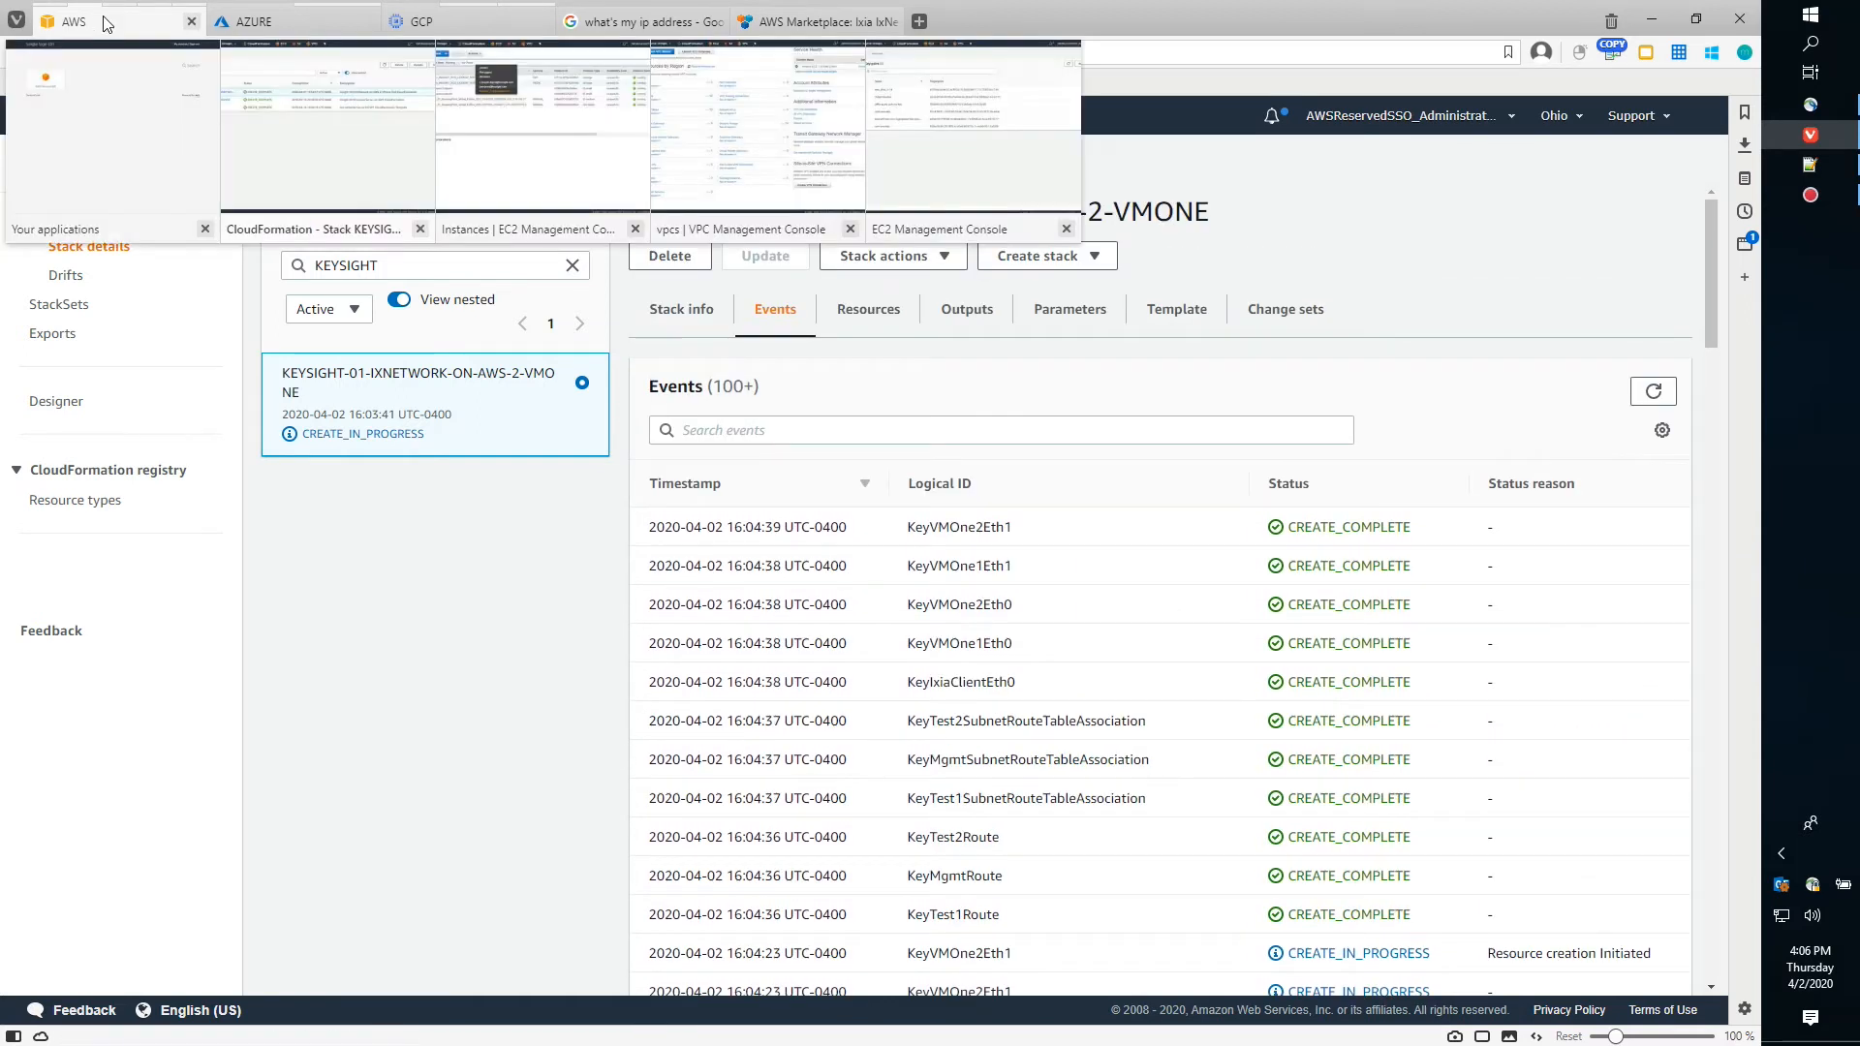
{"action": "left_click", "coordinate": [492, 194]}
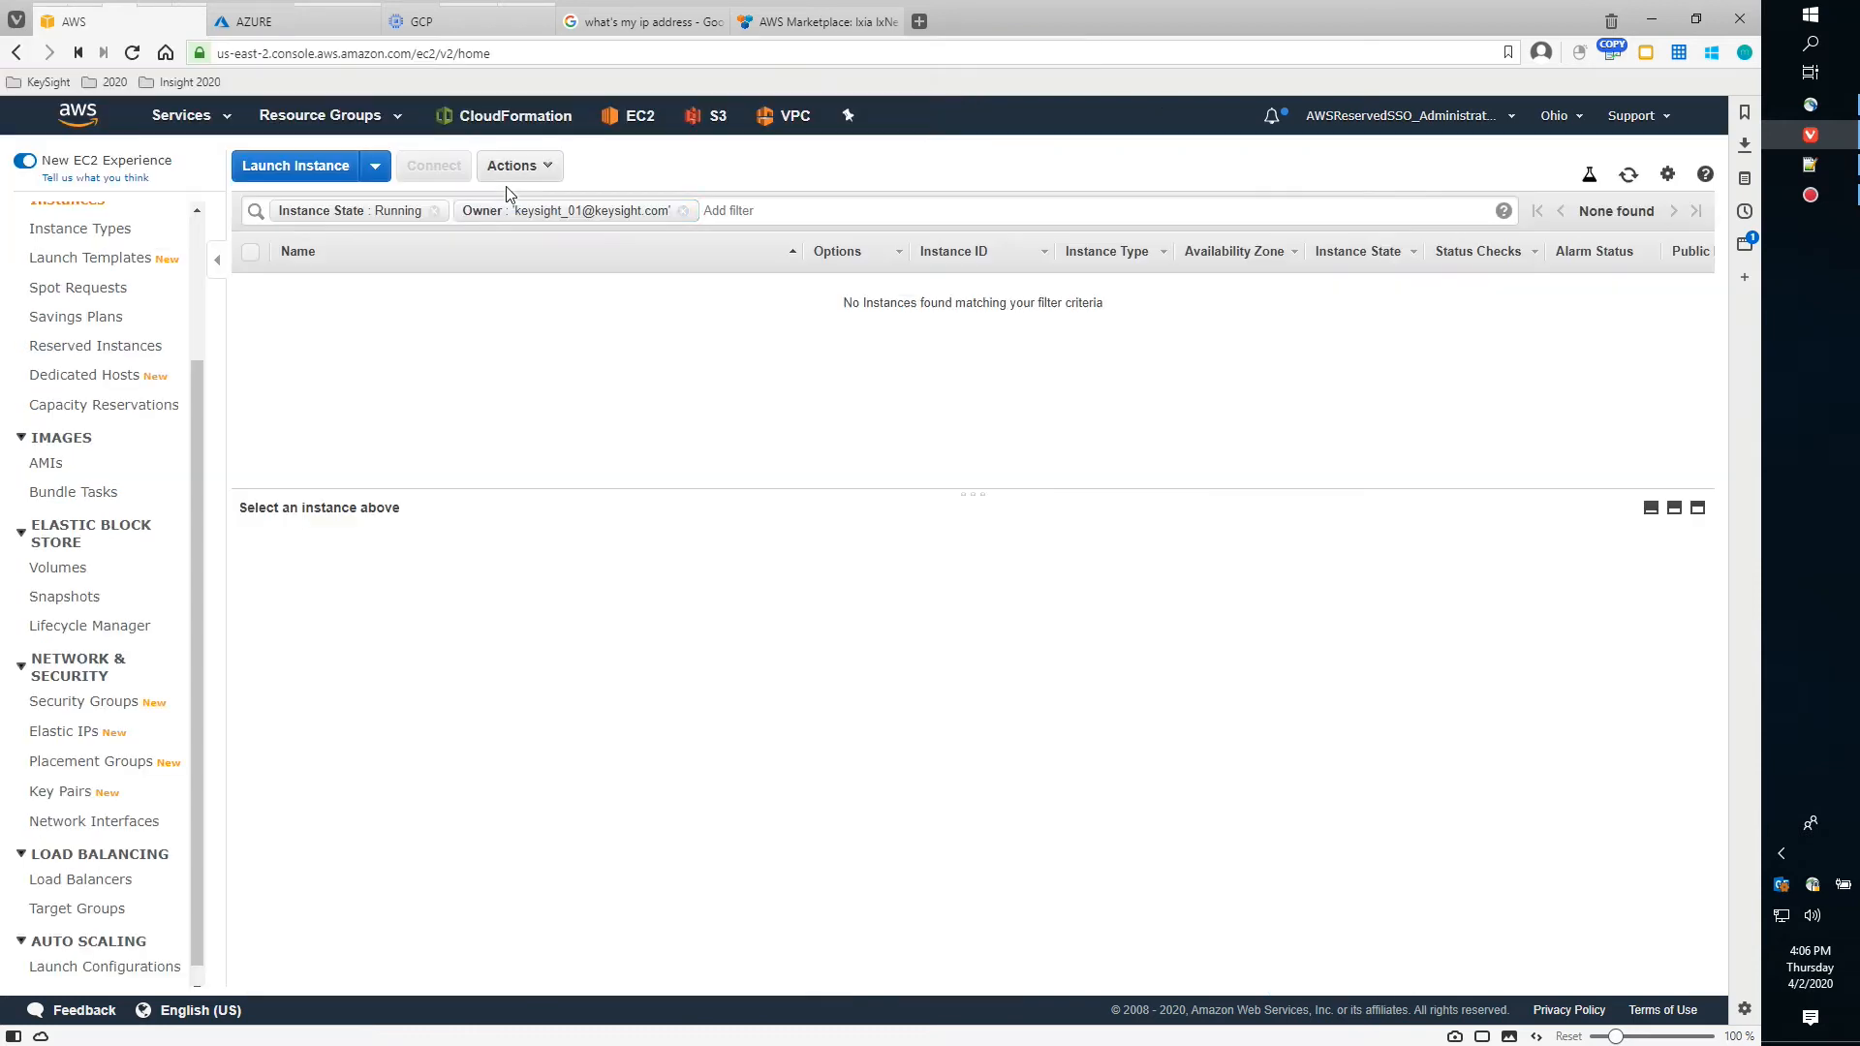
{"action": "left_click", "coordinate": [1626, 179]}
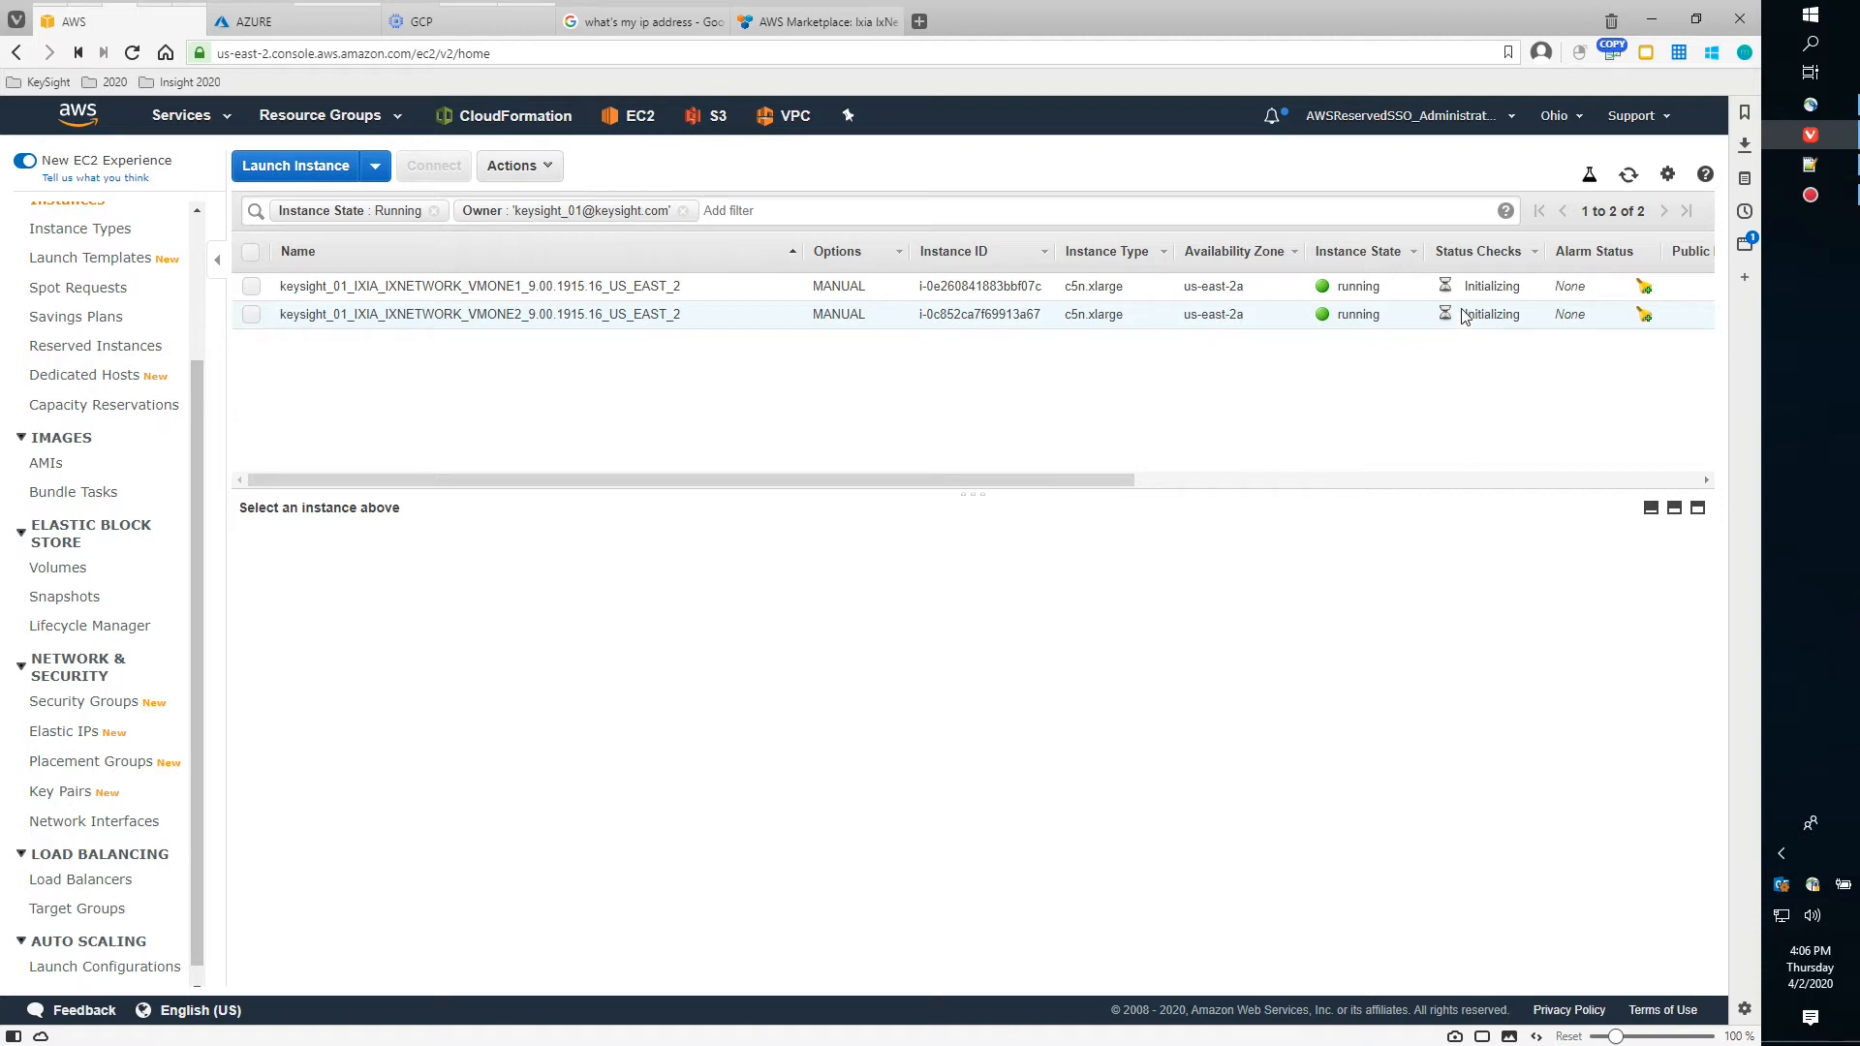
{"action": "left_click", "coordinate": [1629, 176]}
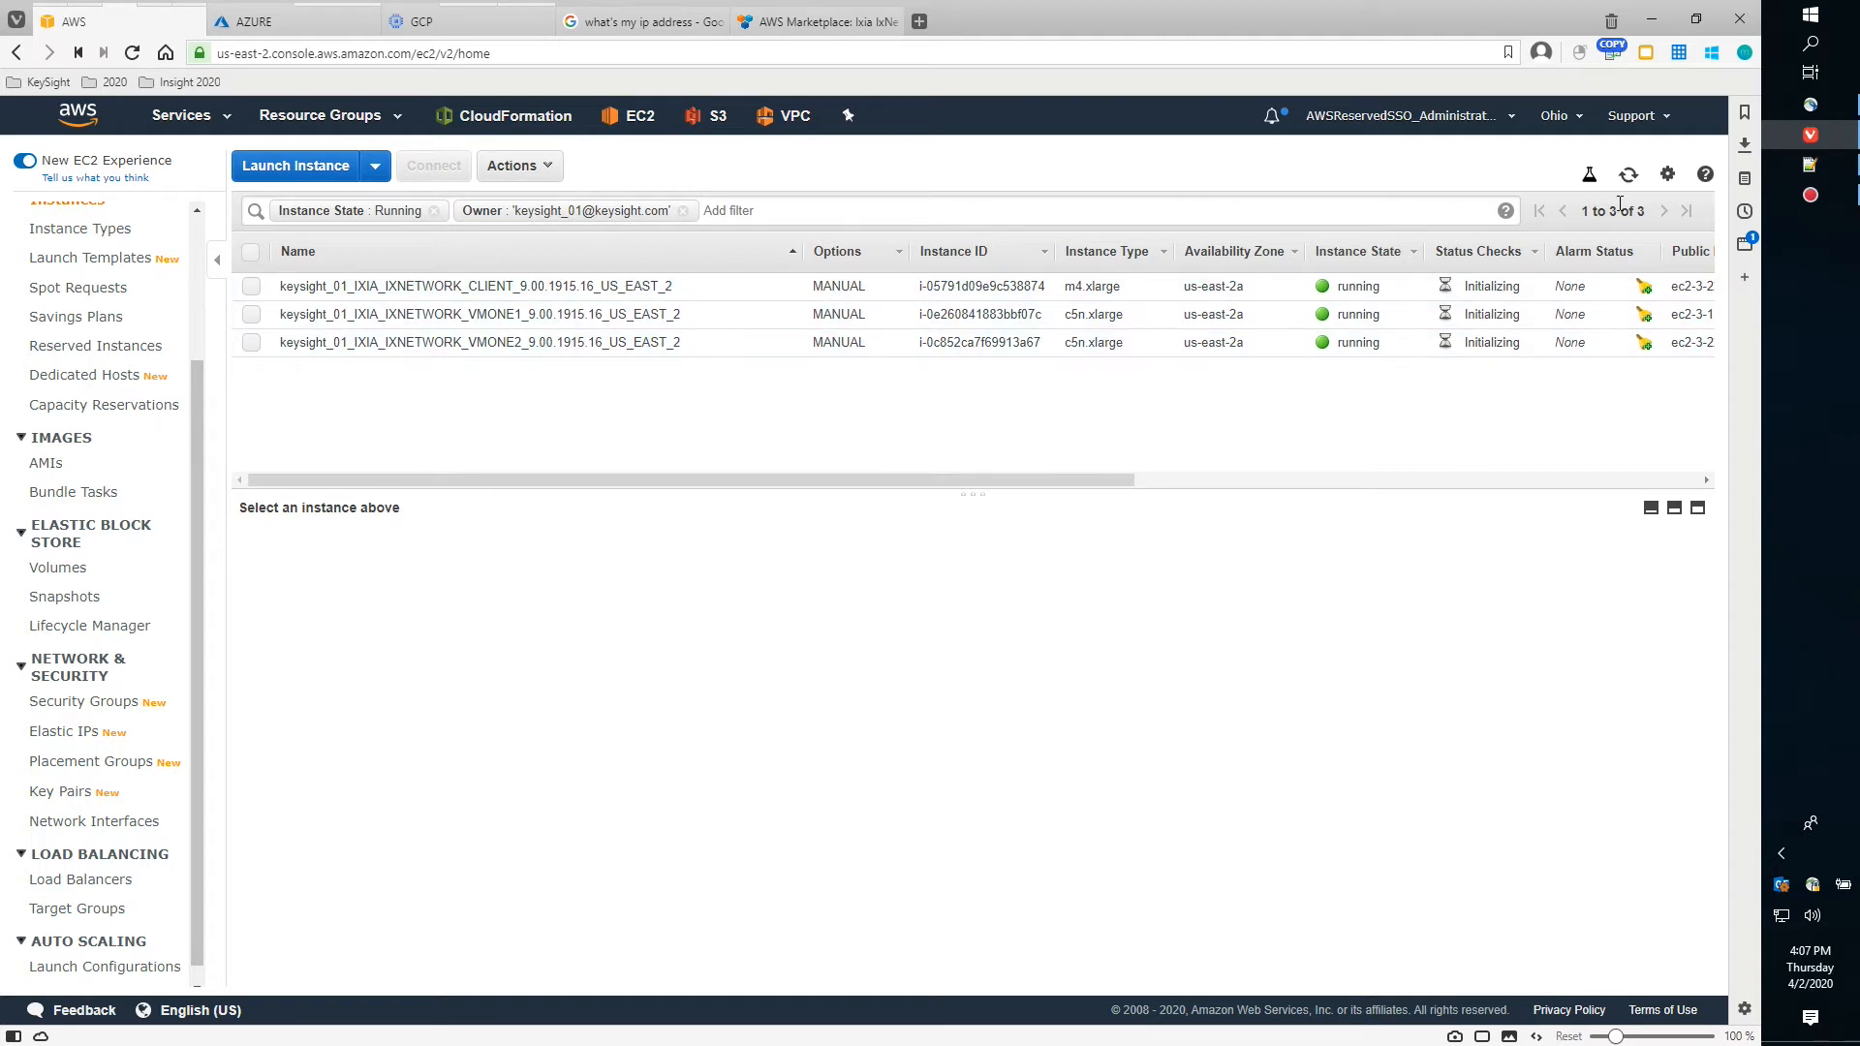
Refresh the stack's events to confirm CREATE_COMPLETE, finished at 16:07:23
{"action": "mouse_move", "coordinate": [116, 34]}
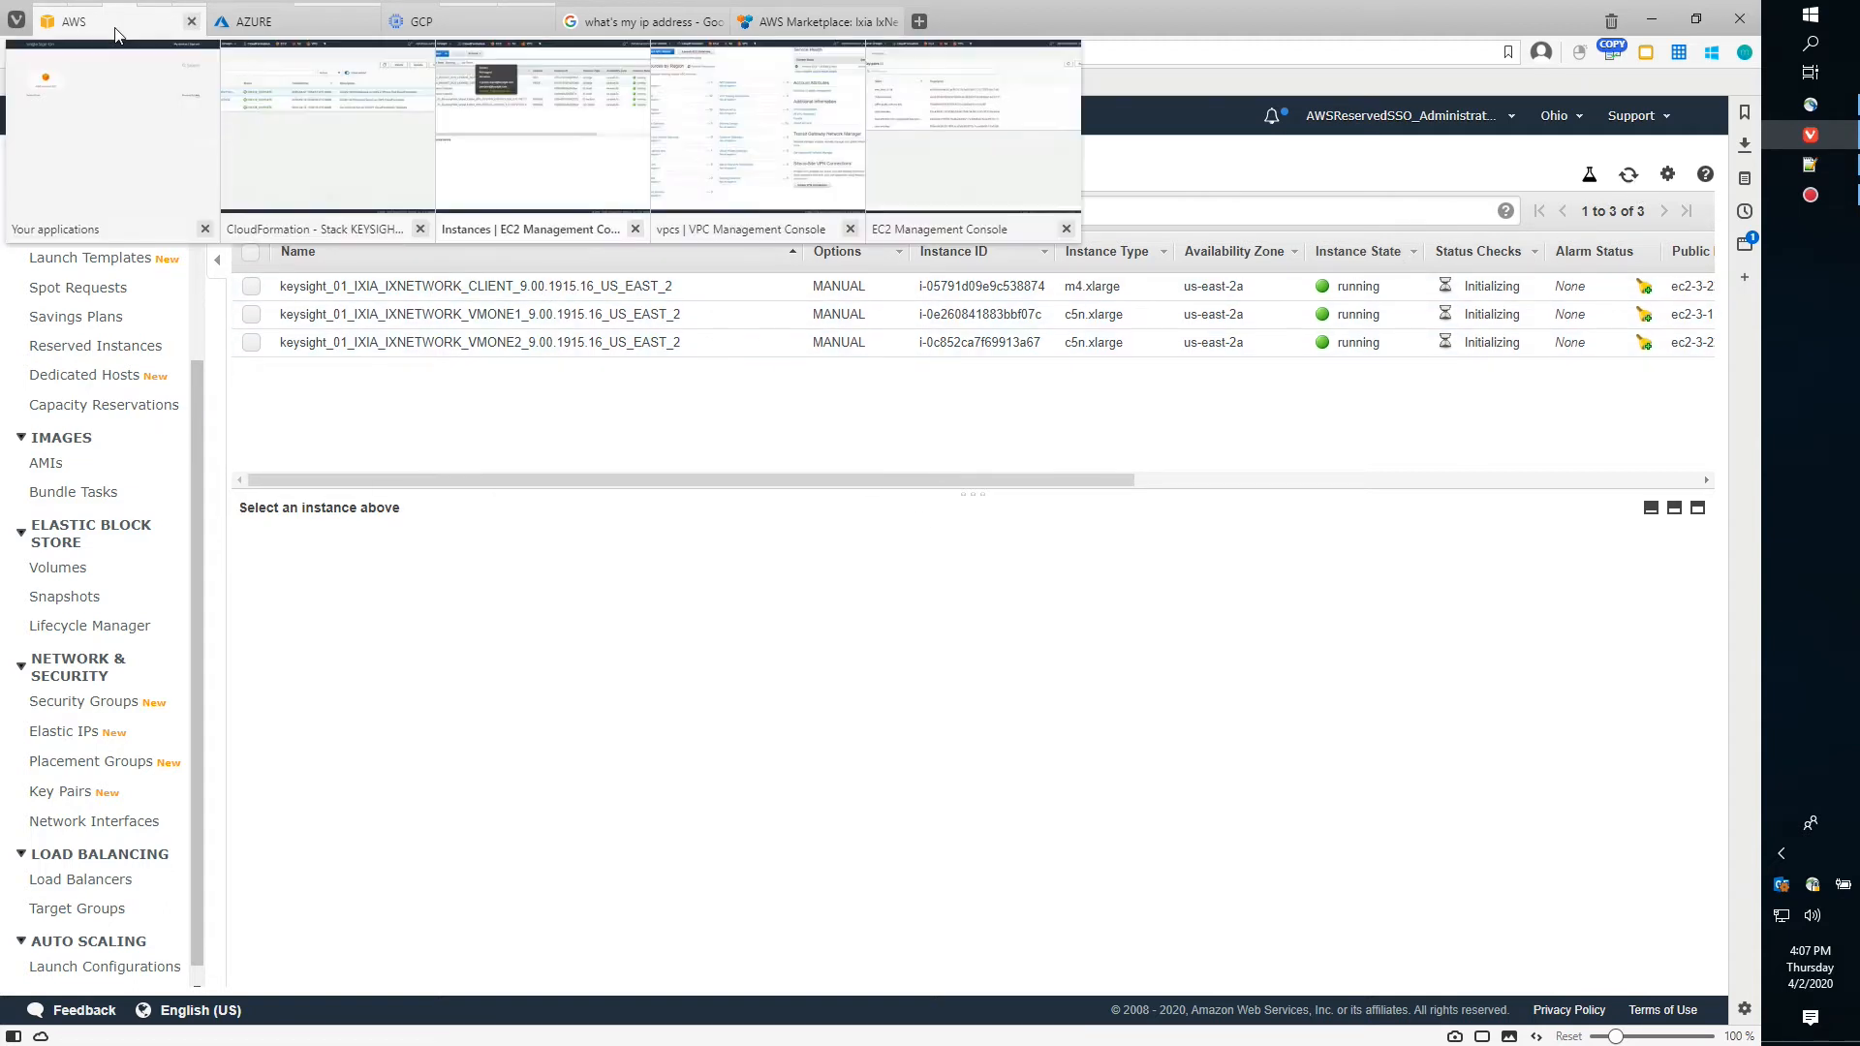
{"action": "left_click", "coordinate": [358, 149]}
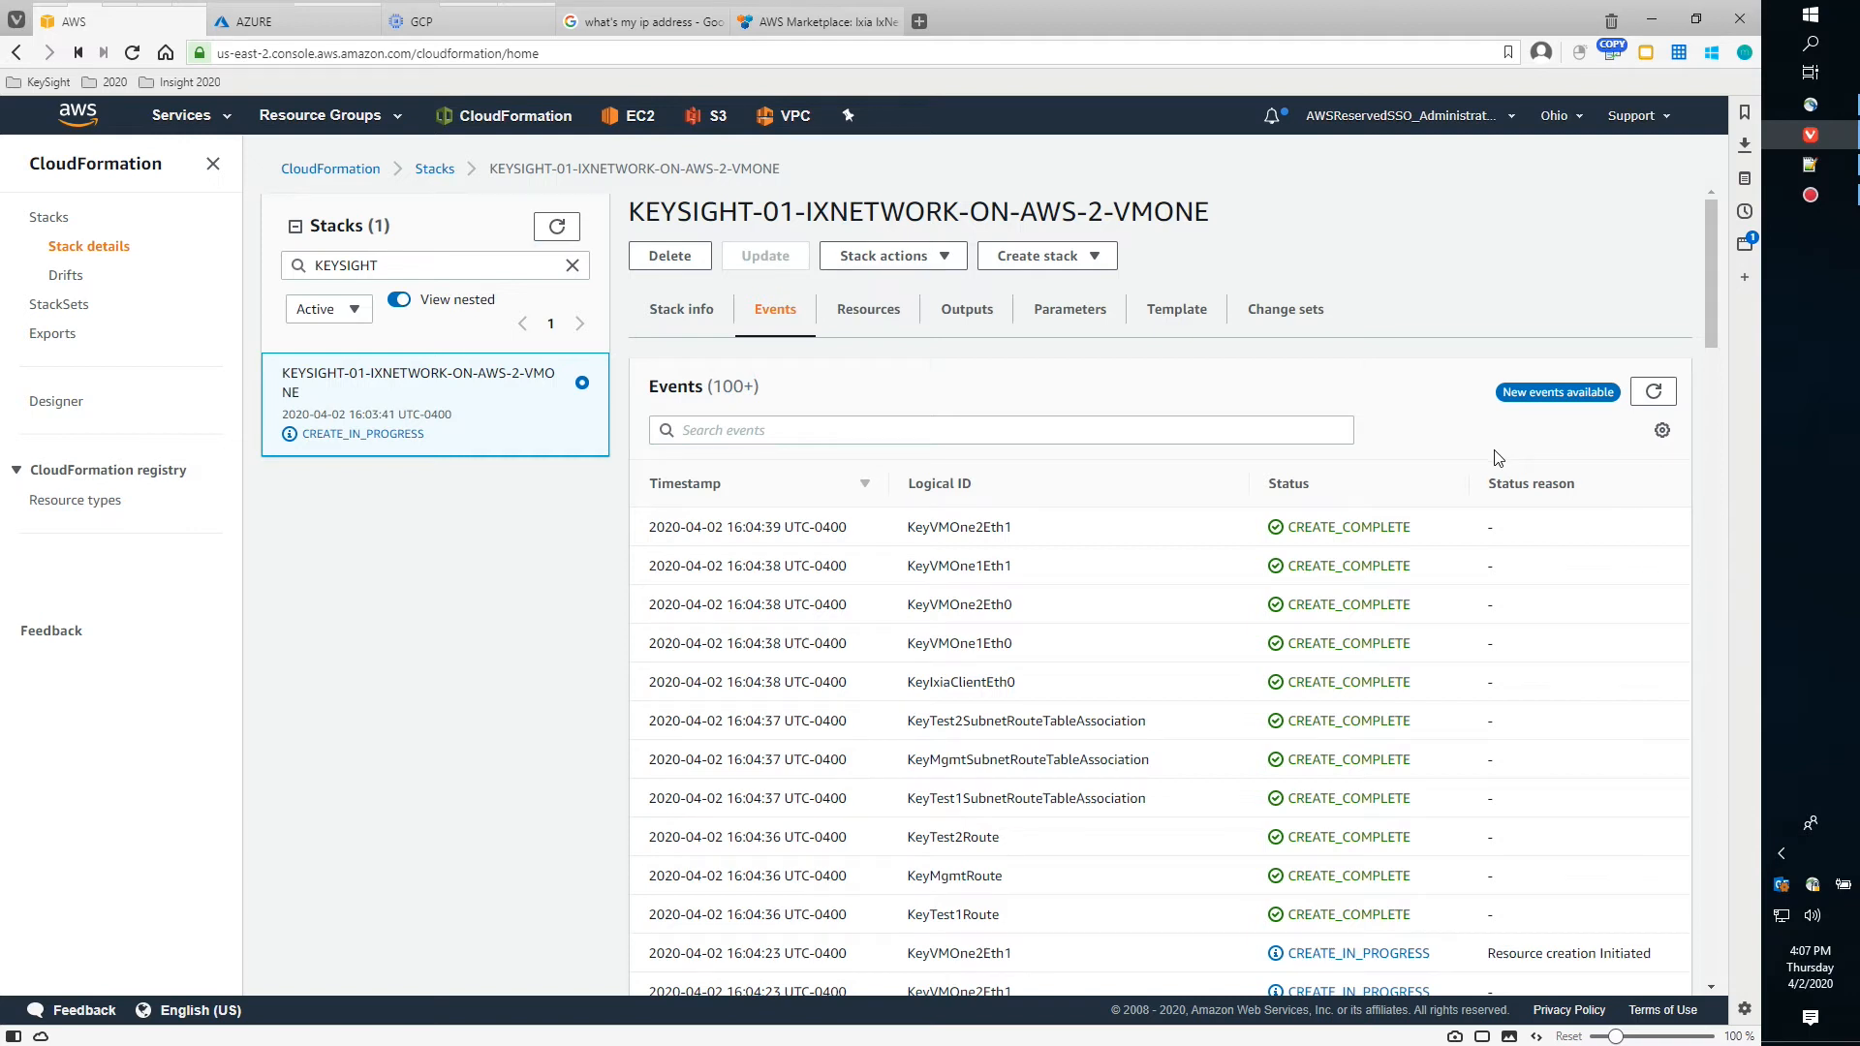
{"action": "left_click", "coordinate": [1652, 393]}
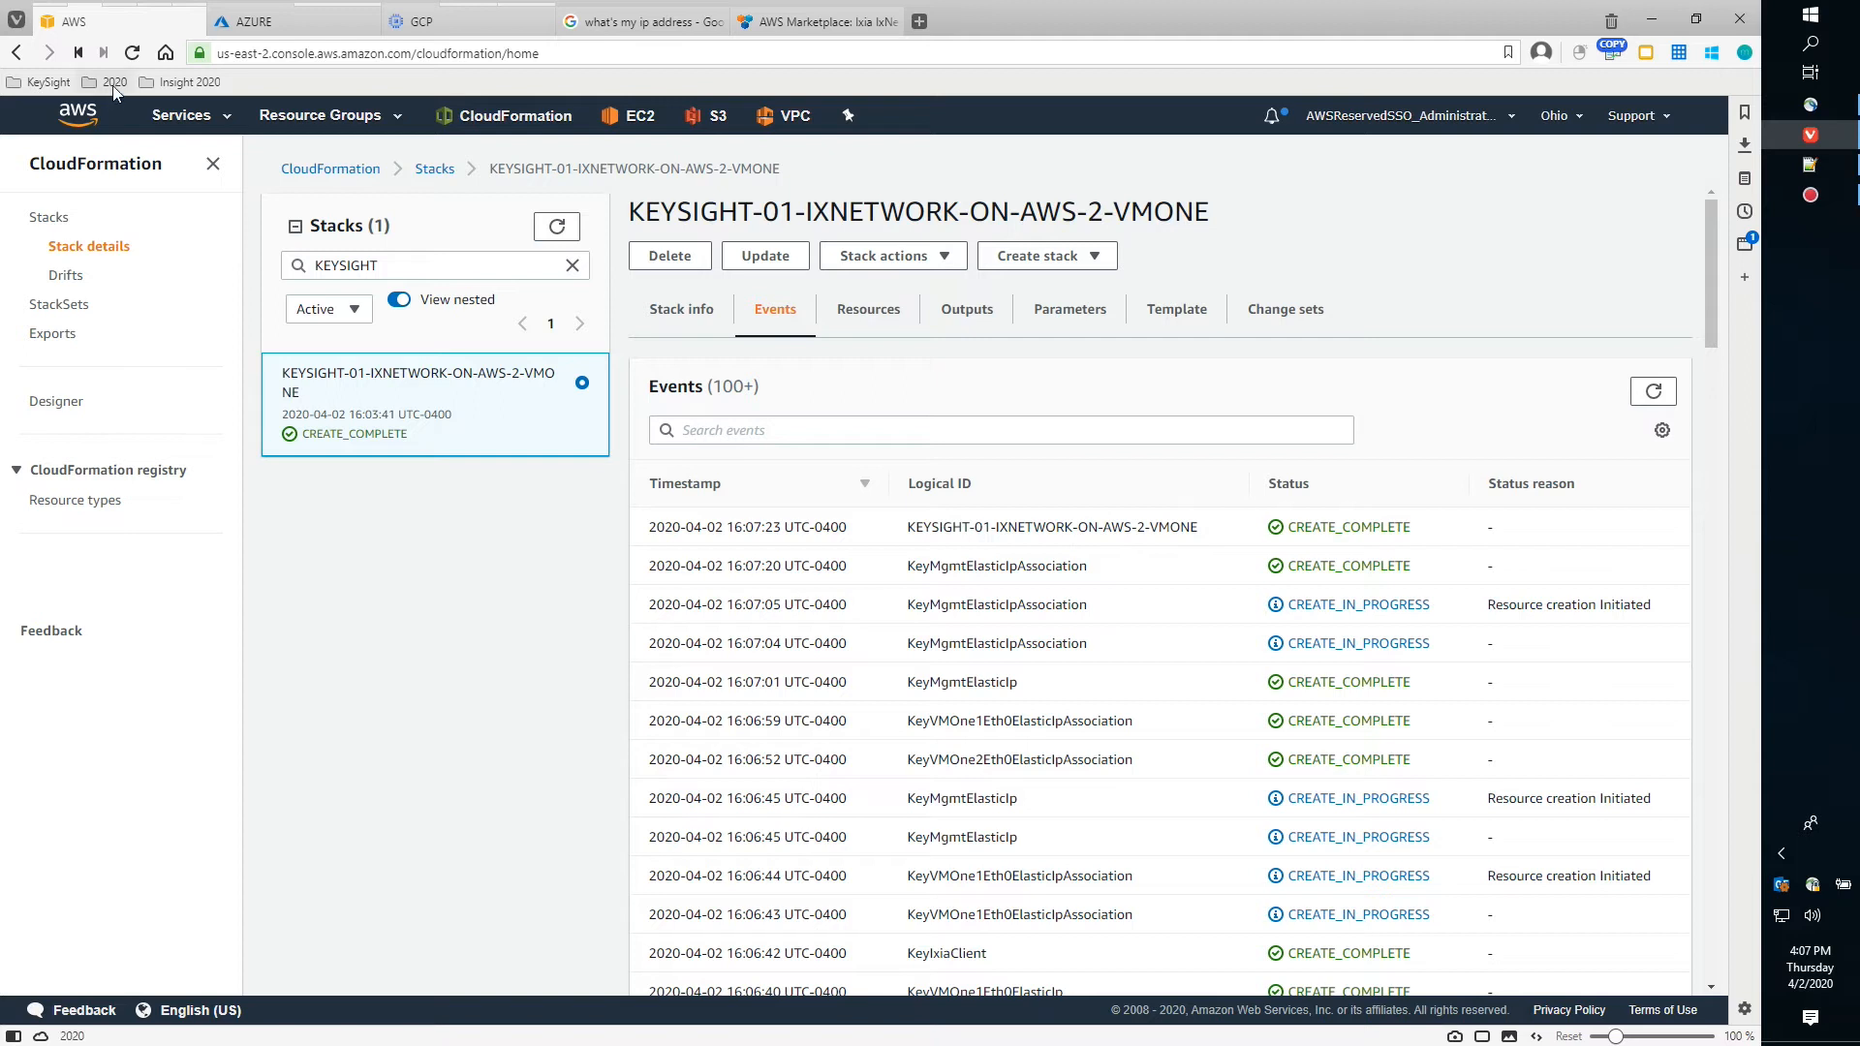
{"action": "mouse_move", "coordinate": [121, 28]}
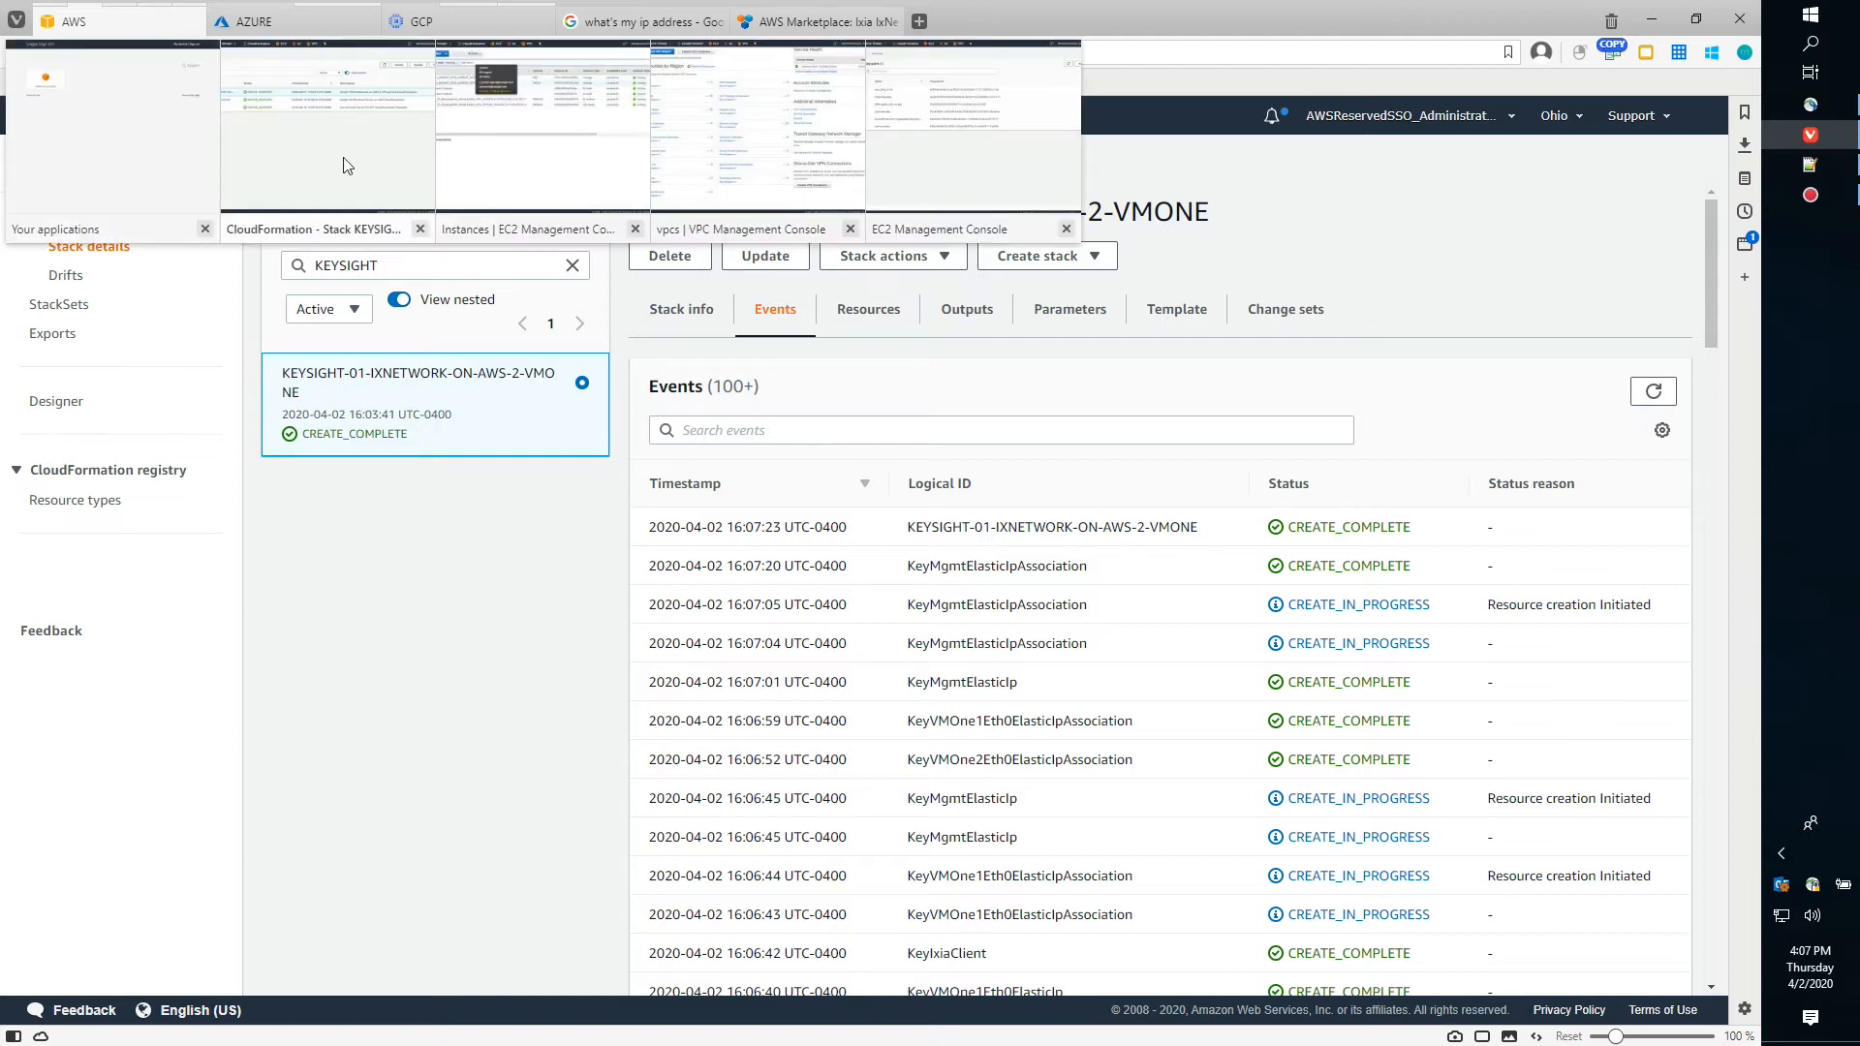
Refresh the EC2 instance list and select CLIENT to view its details, including public IP 3.22.48.133
{"action": "left_click", "coordinate": [497, 172]}
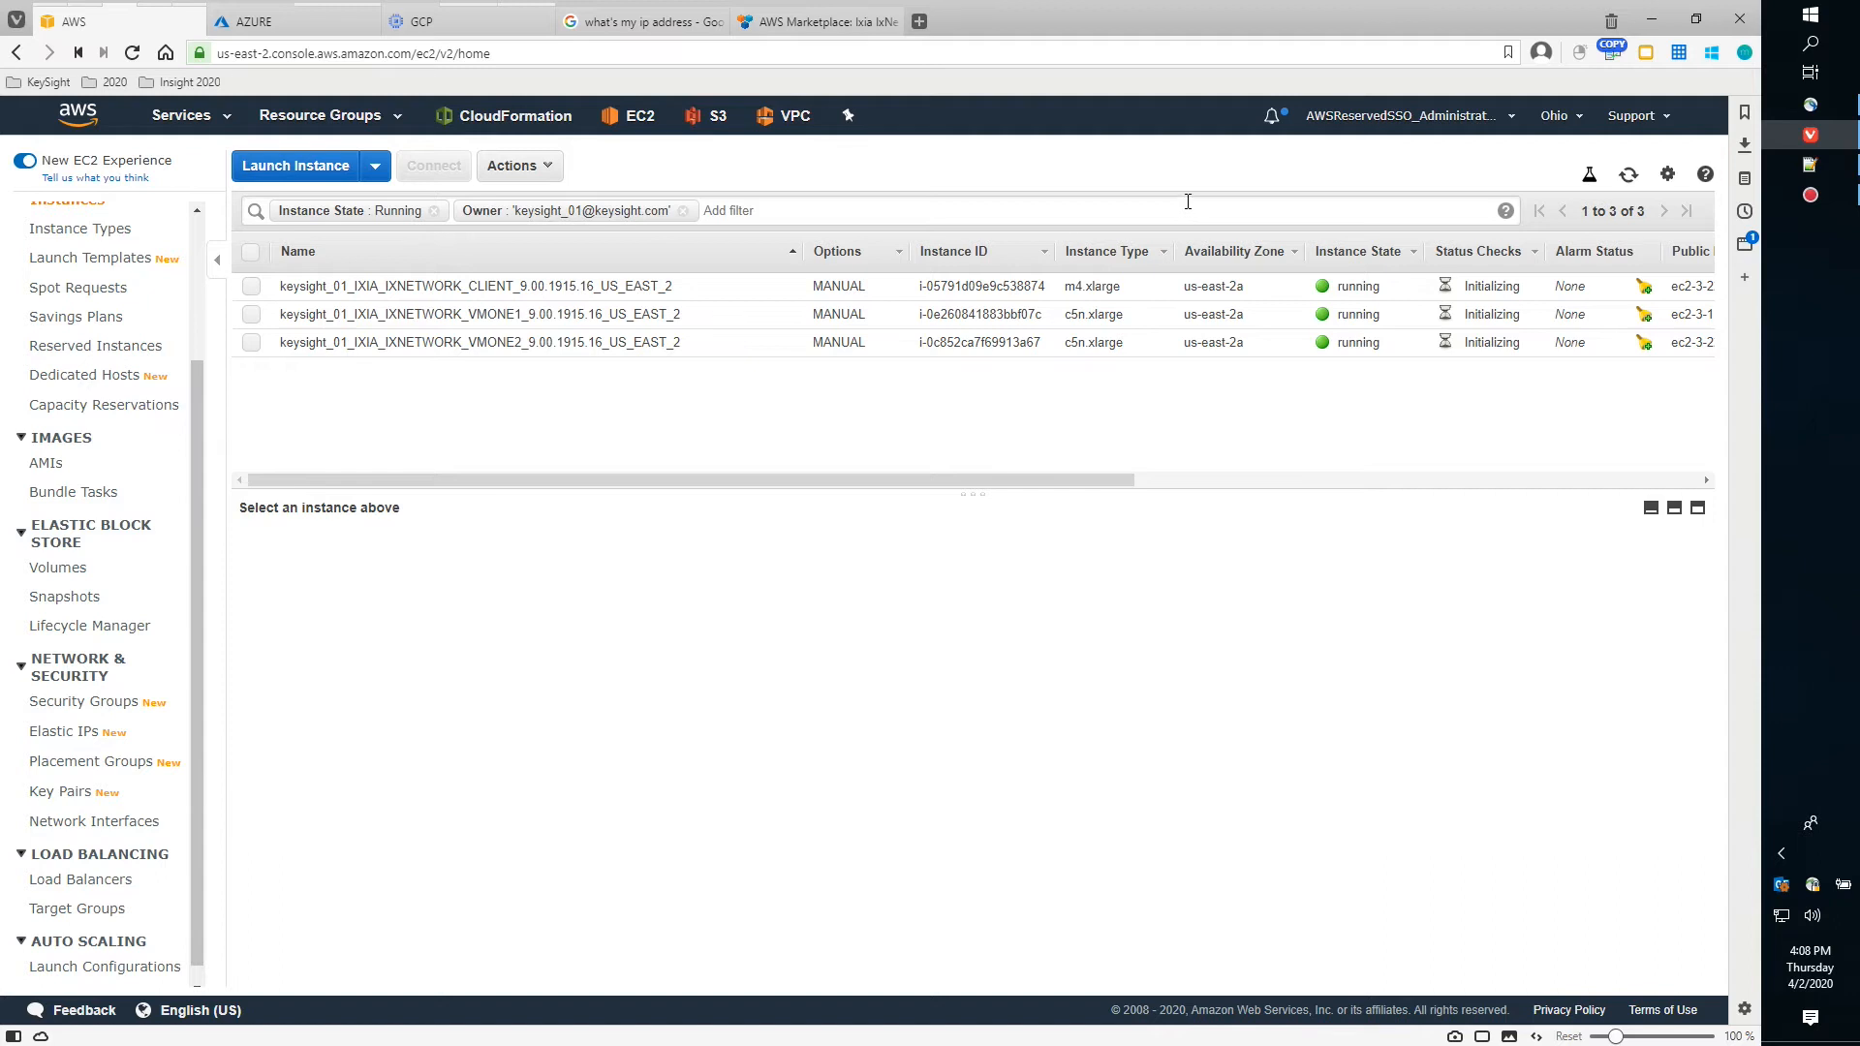
{"action": "left_click", "coordinate": [1626, 176]}
{"action": "left_click", "coordinate": [1626, 177]}
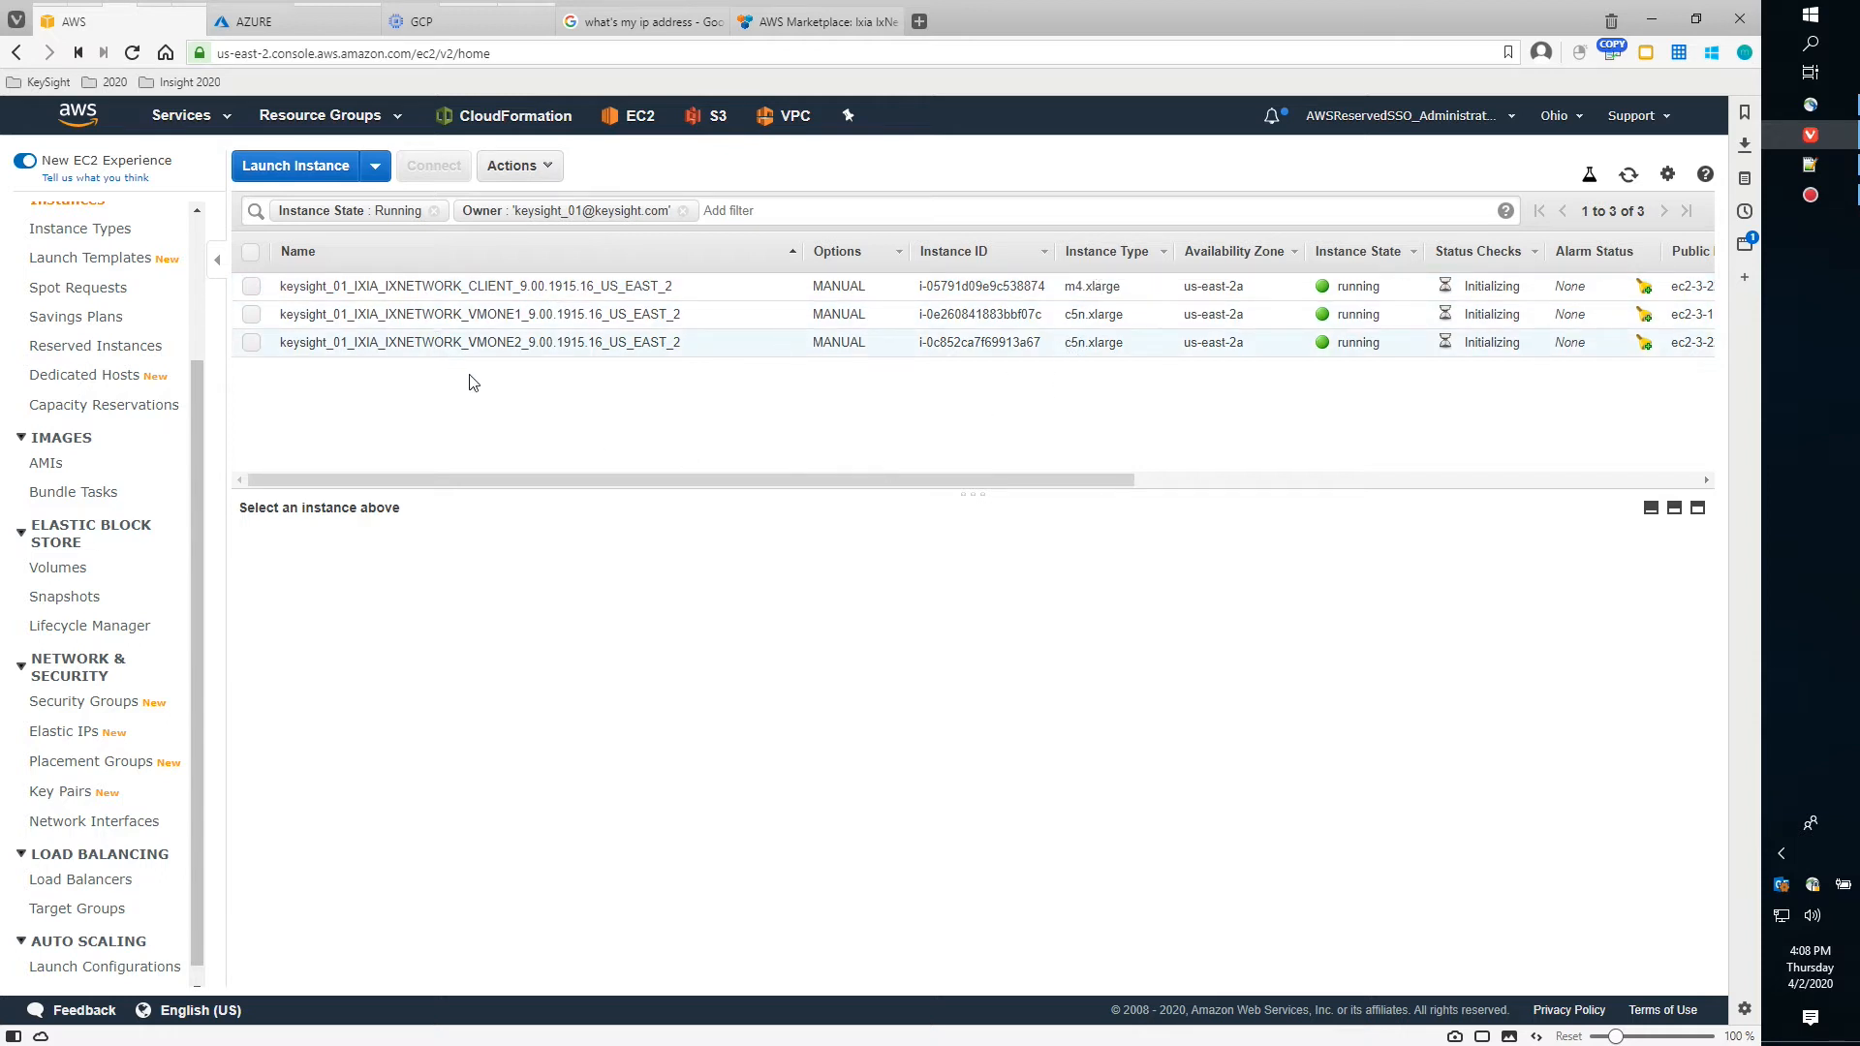
{"action": "left_click", "coordinate": [251, 285]}
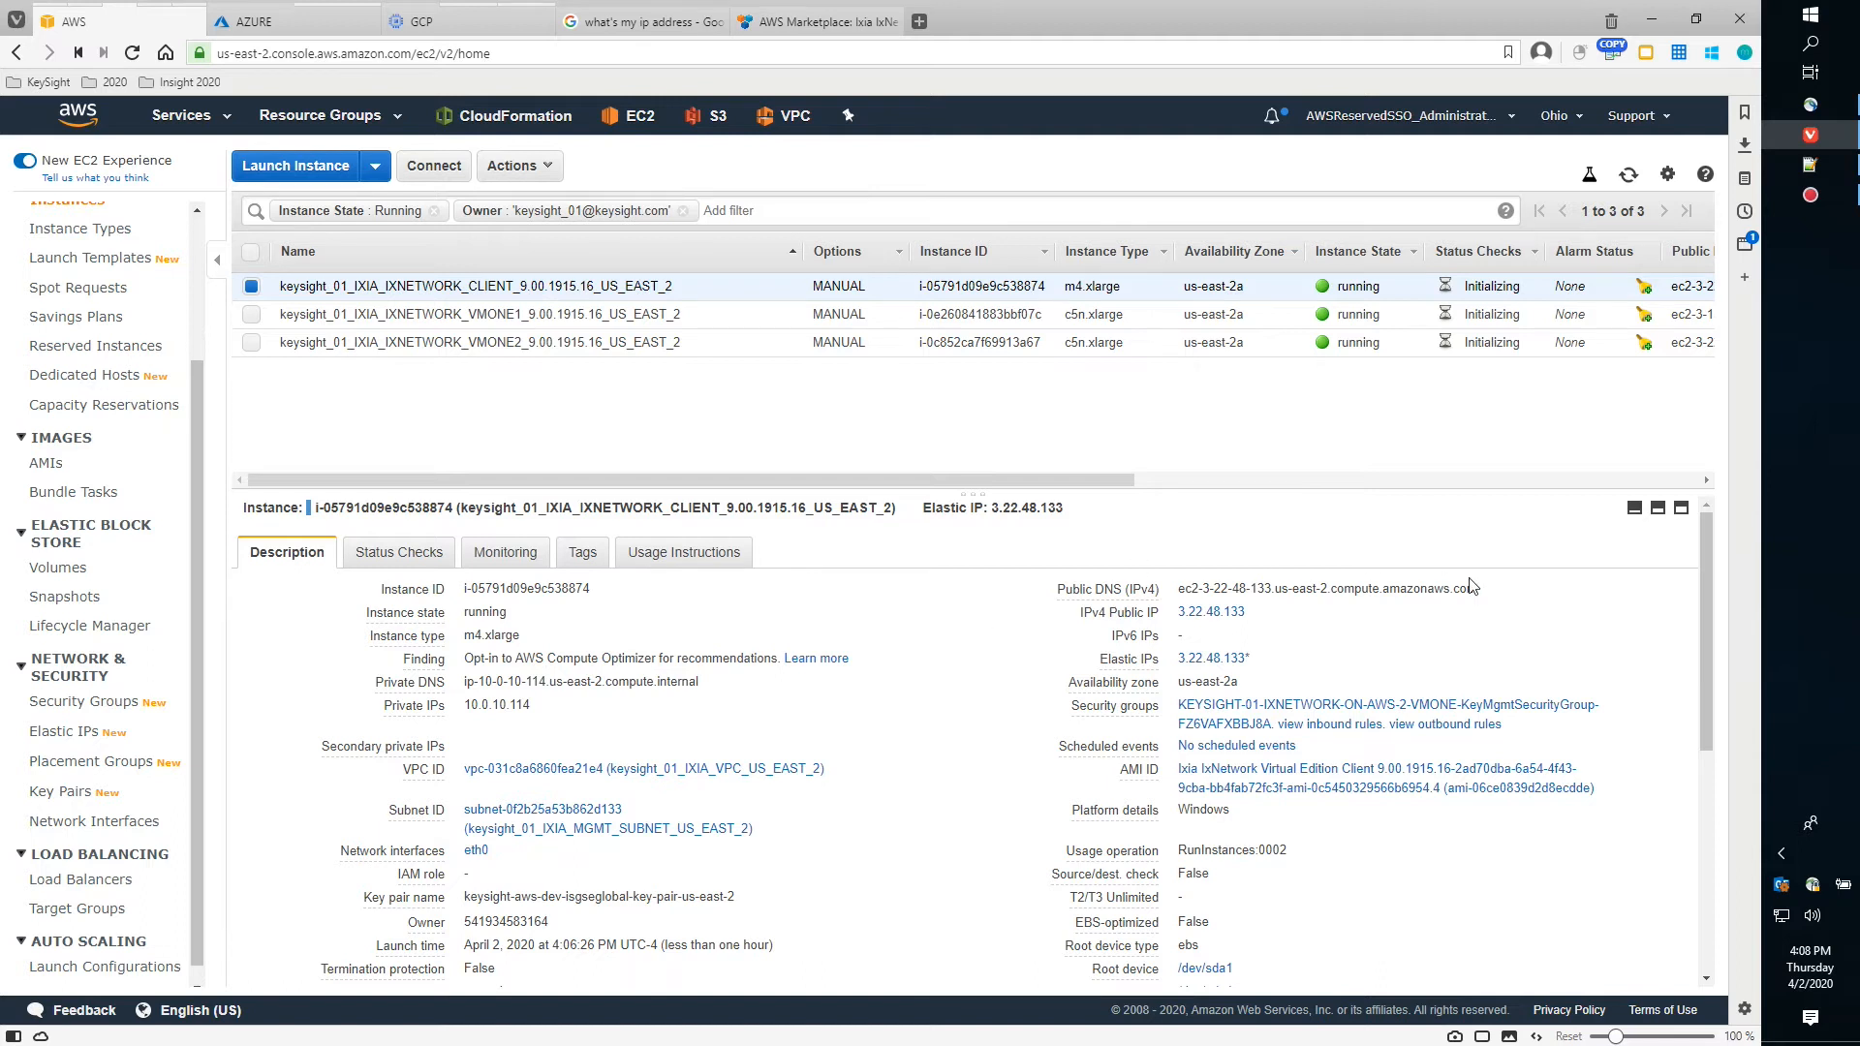
Copy the client's public DNS name, inspect its eth0 interface, then select VMONE1 to view its details
{"action": "left_click", "coordinate": [1495, 590]}
{"action": "scroll", "coordinate": [816, 792], "scroll_direction": "down", "scroll_amount": 3}
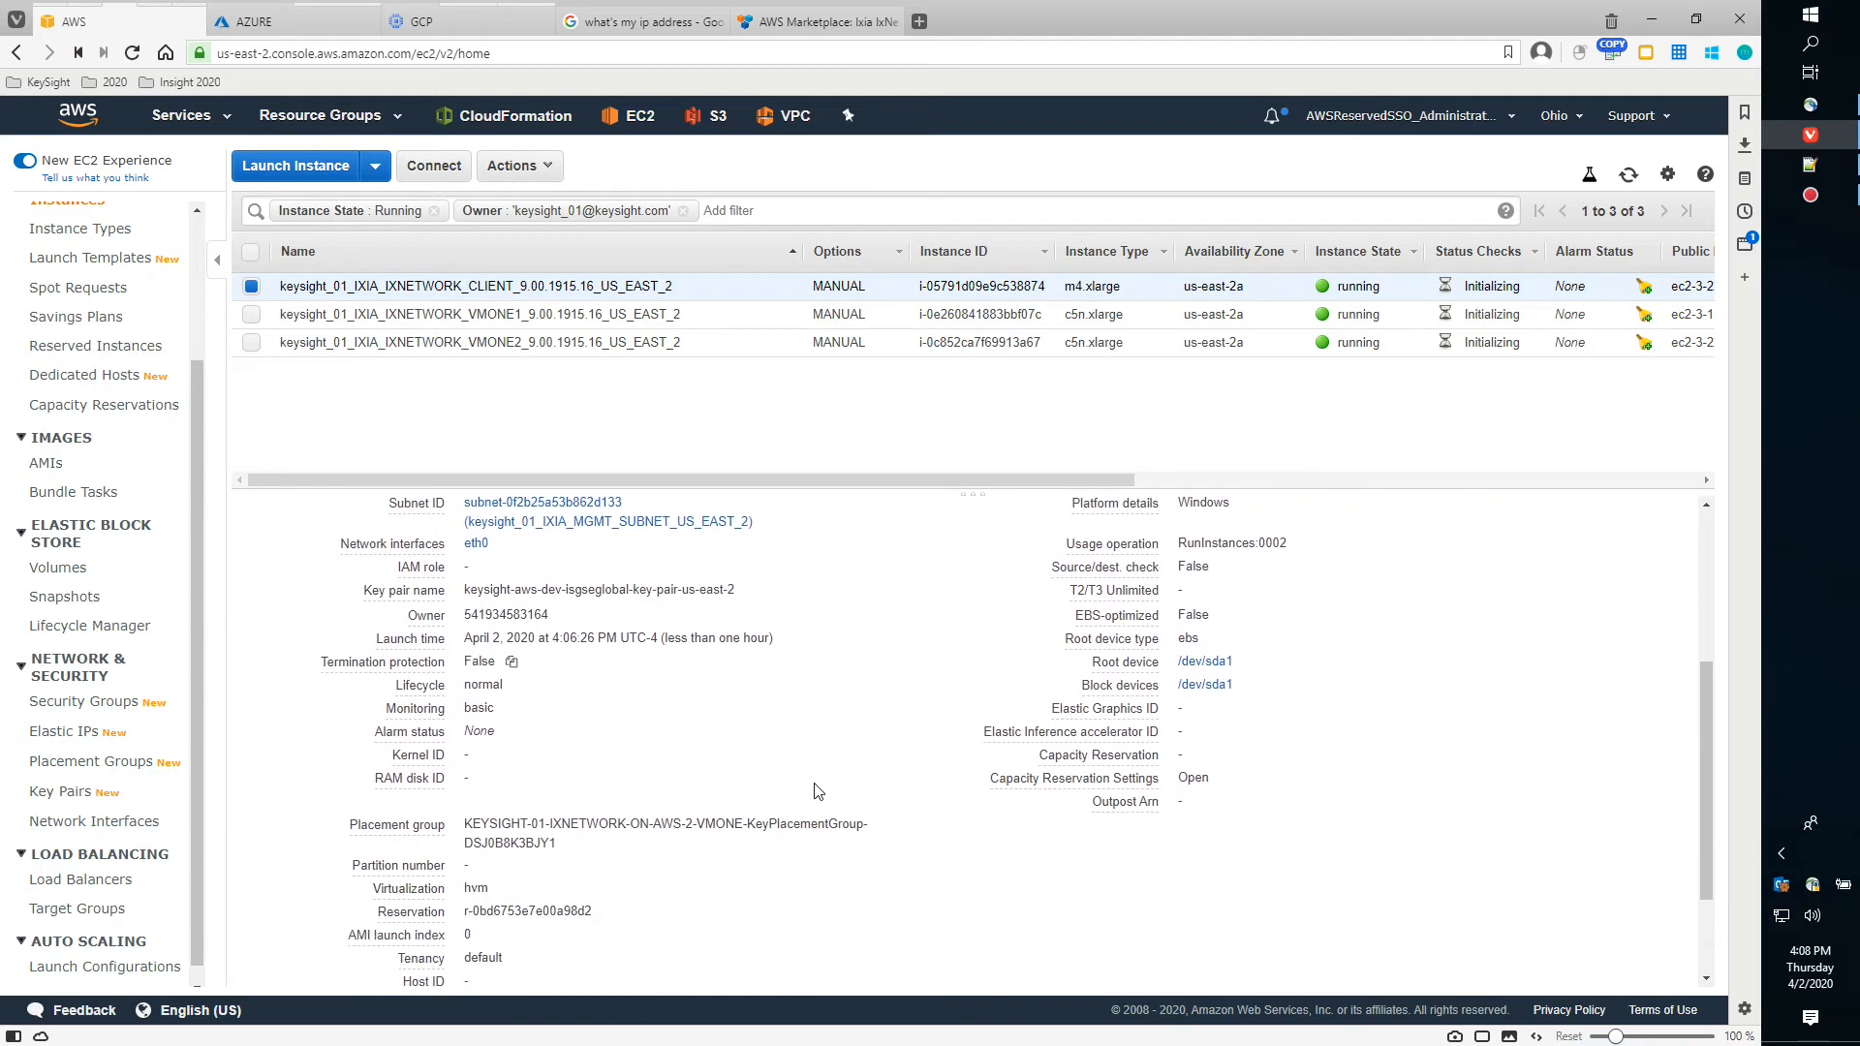
{"action": "scroll", "coordinate": [815, 791], "scroll_direction": "up", "scroll_amount": 3}
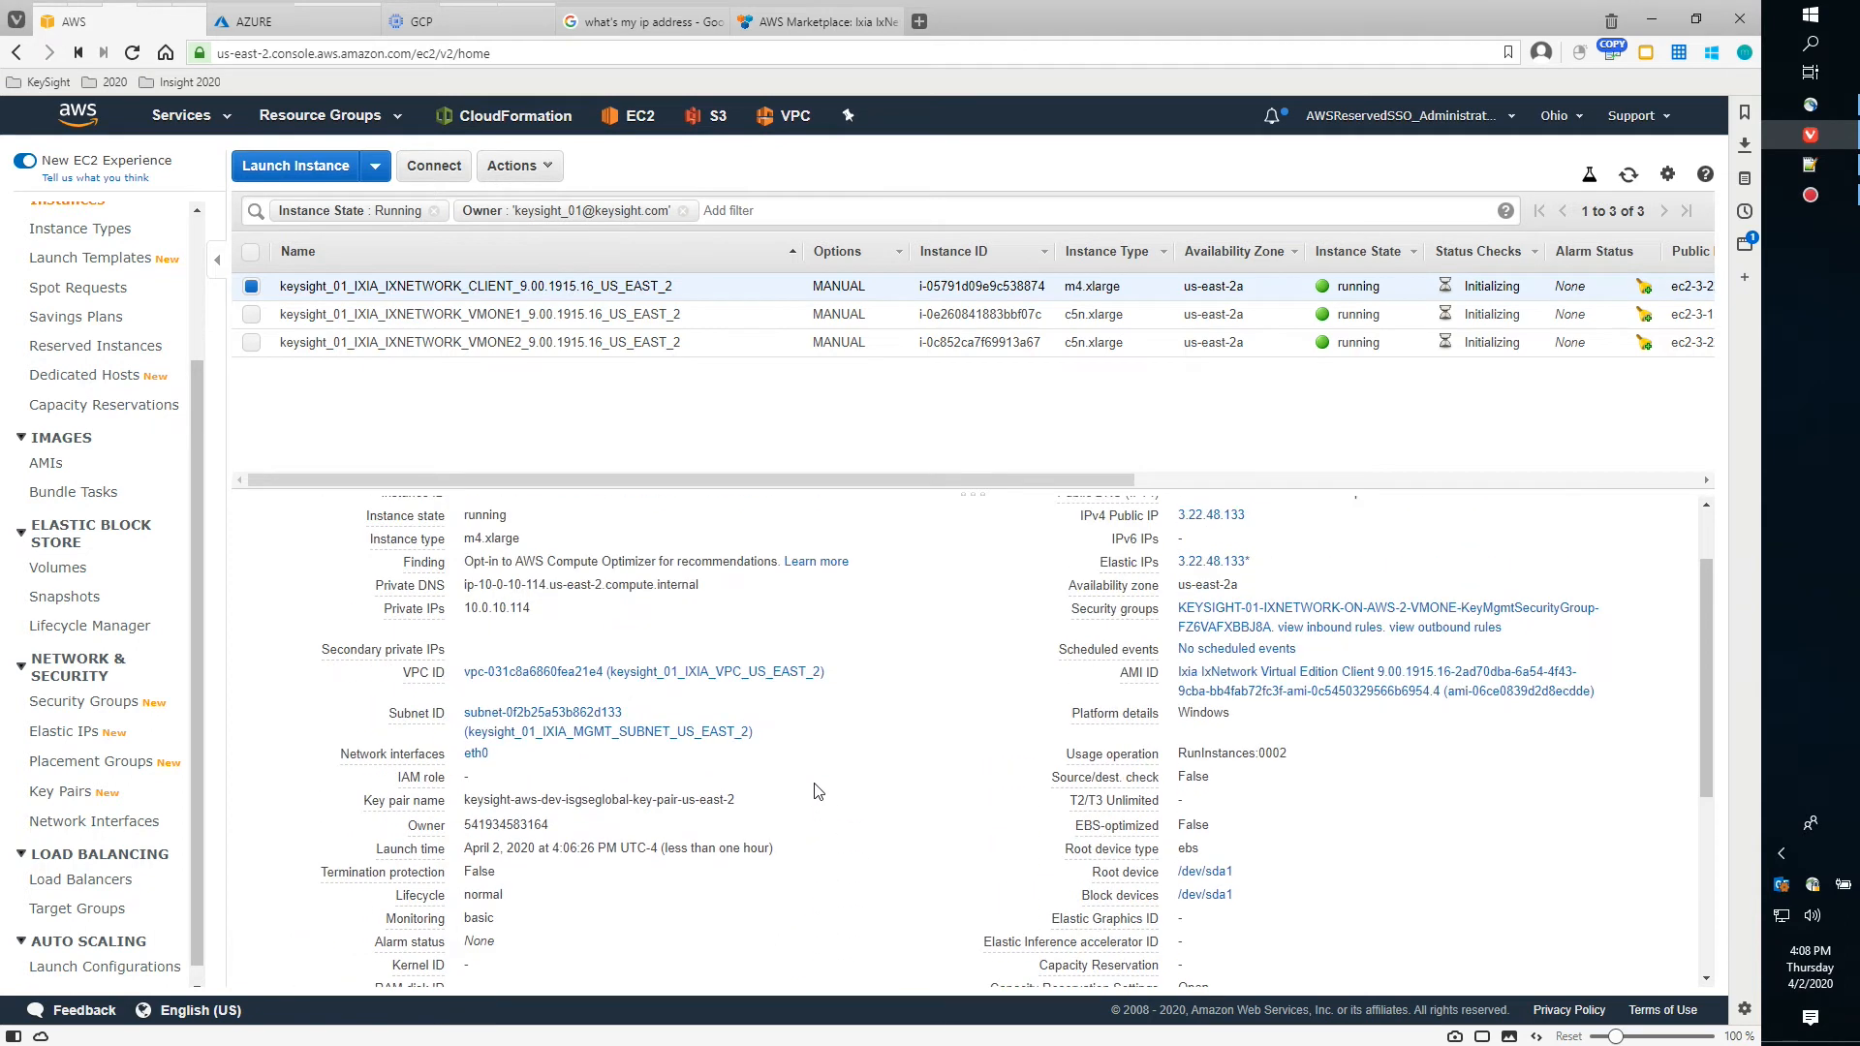
{"action": "left_click", "coordinate": [475, 757]}
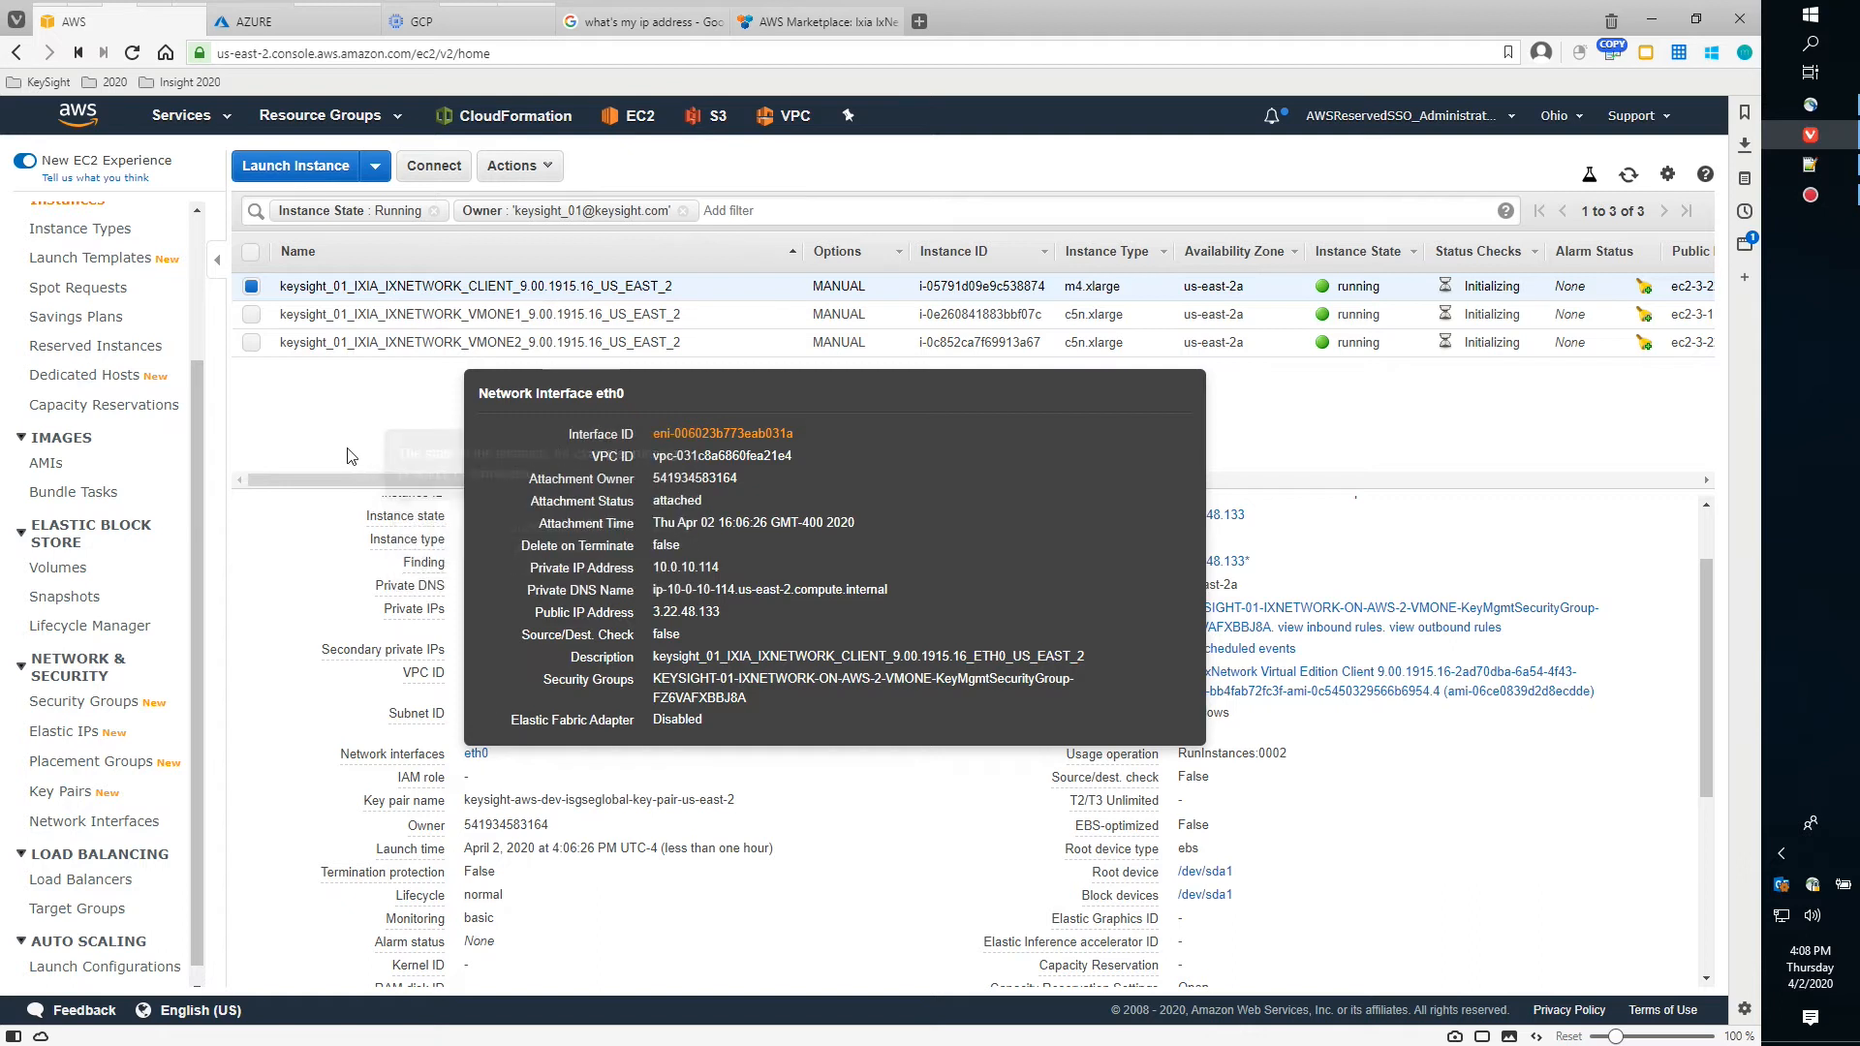
{"action": "left_click", "coordinate": [269, 324]}
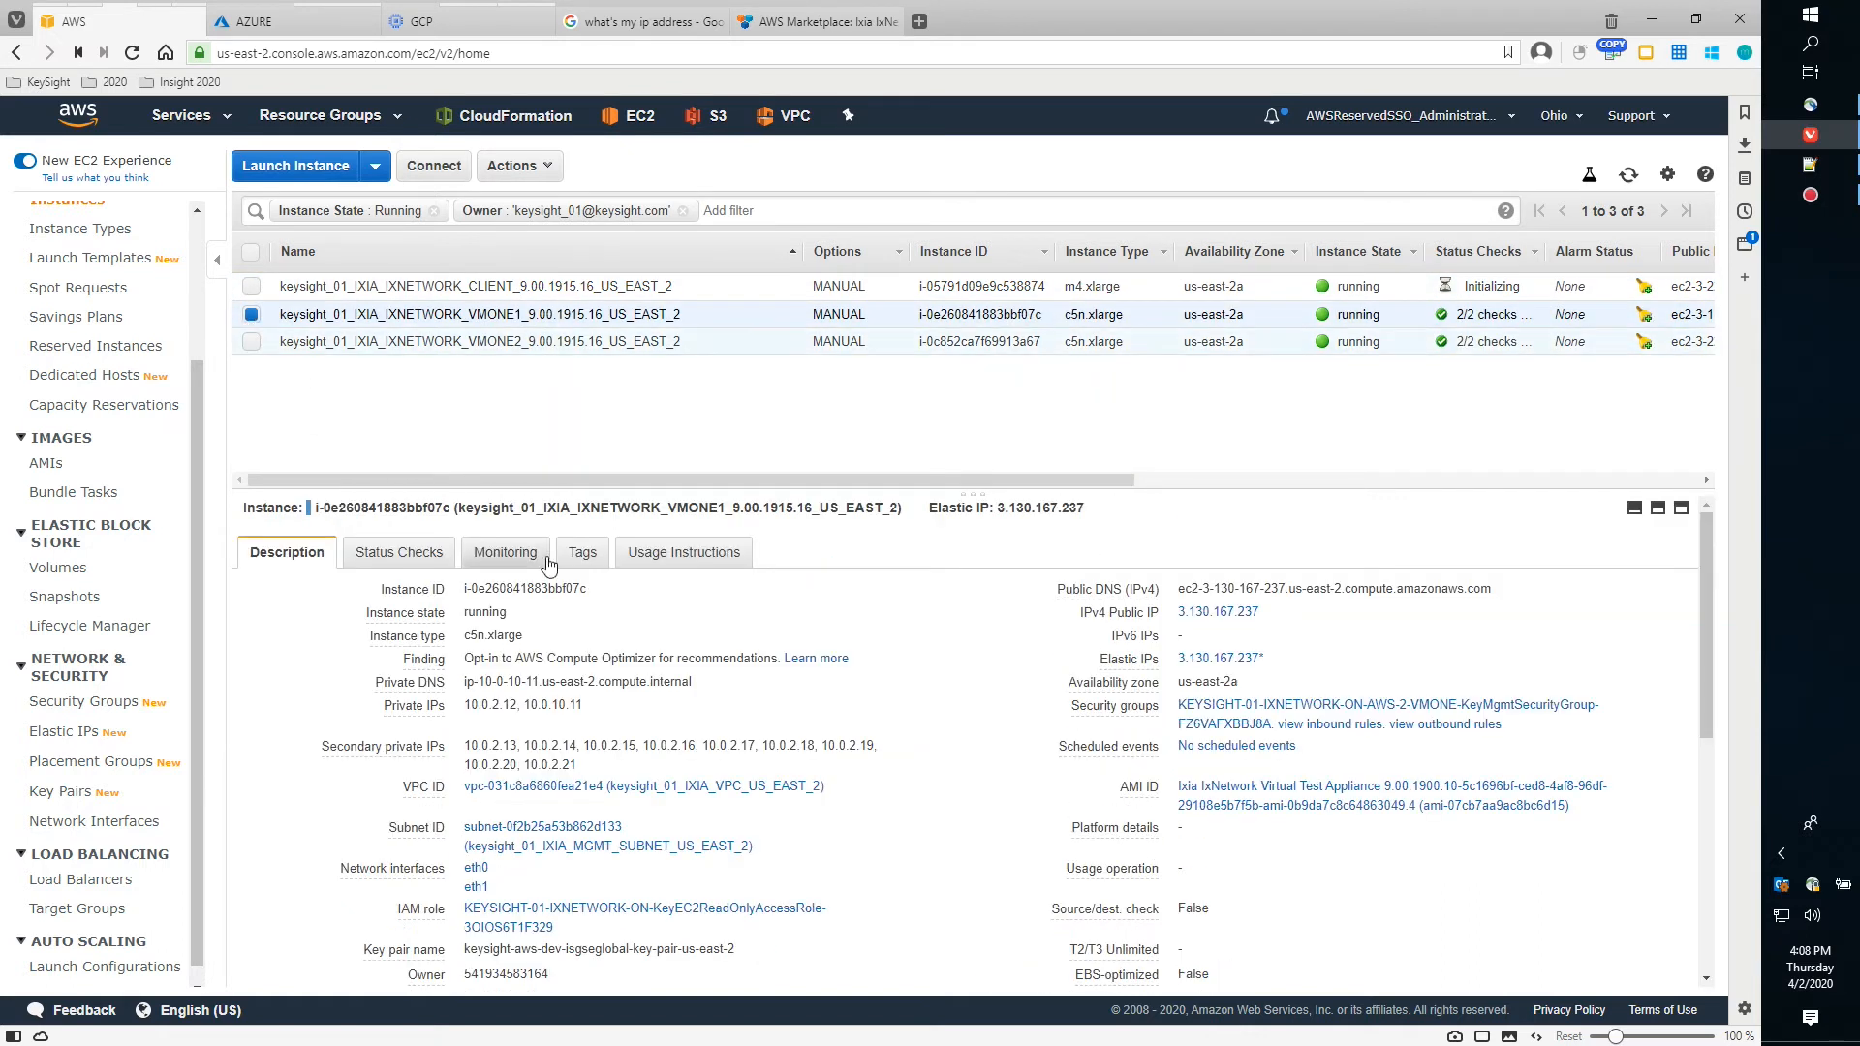
Inspect VMONE1's eth0 and eth1 network interfaces, then deselect VMONE1
{"action": "left_click", "coordinate": [475, 869]}
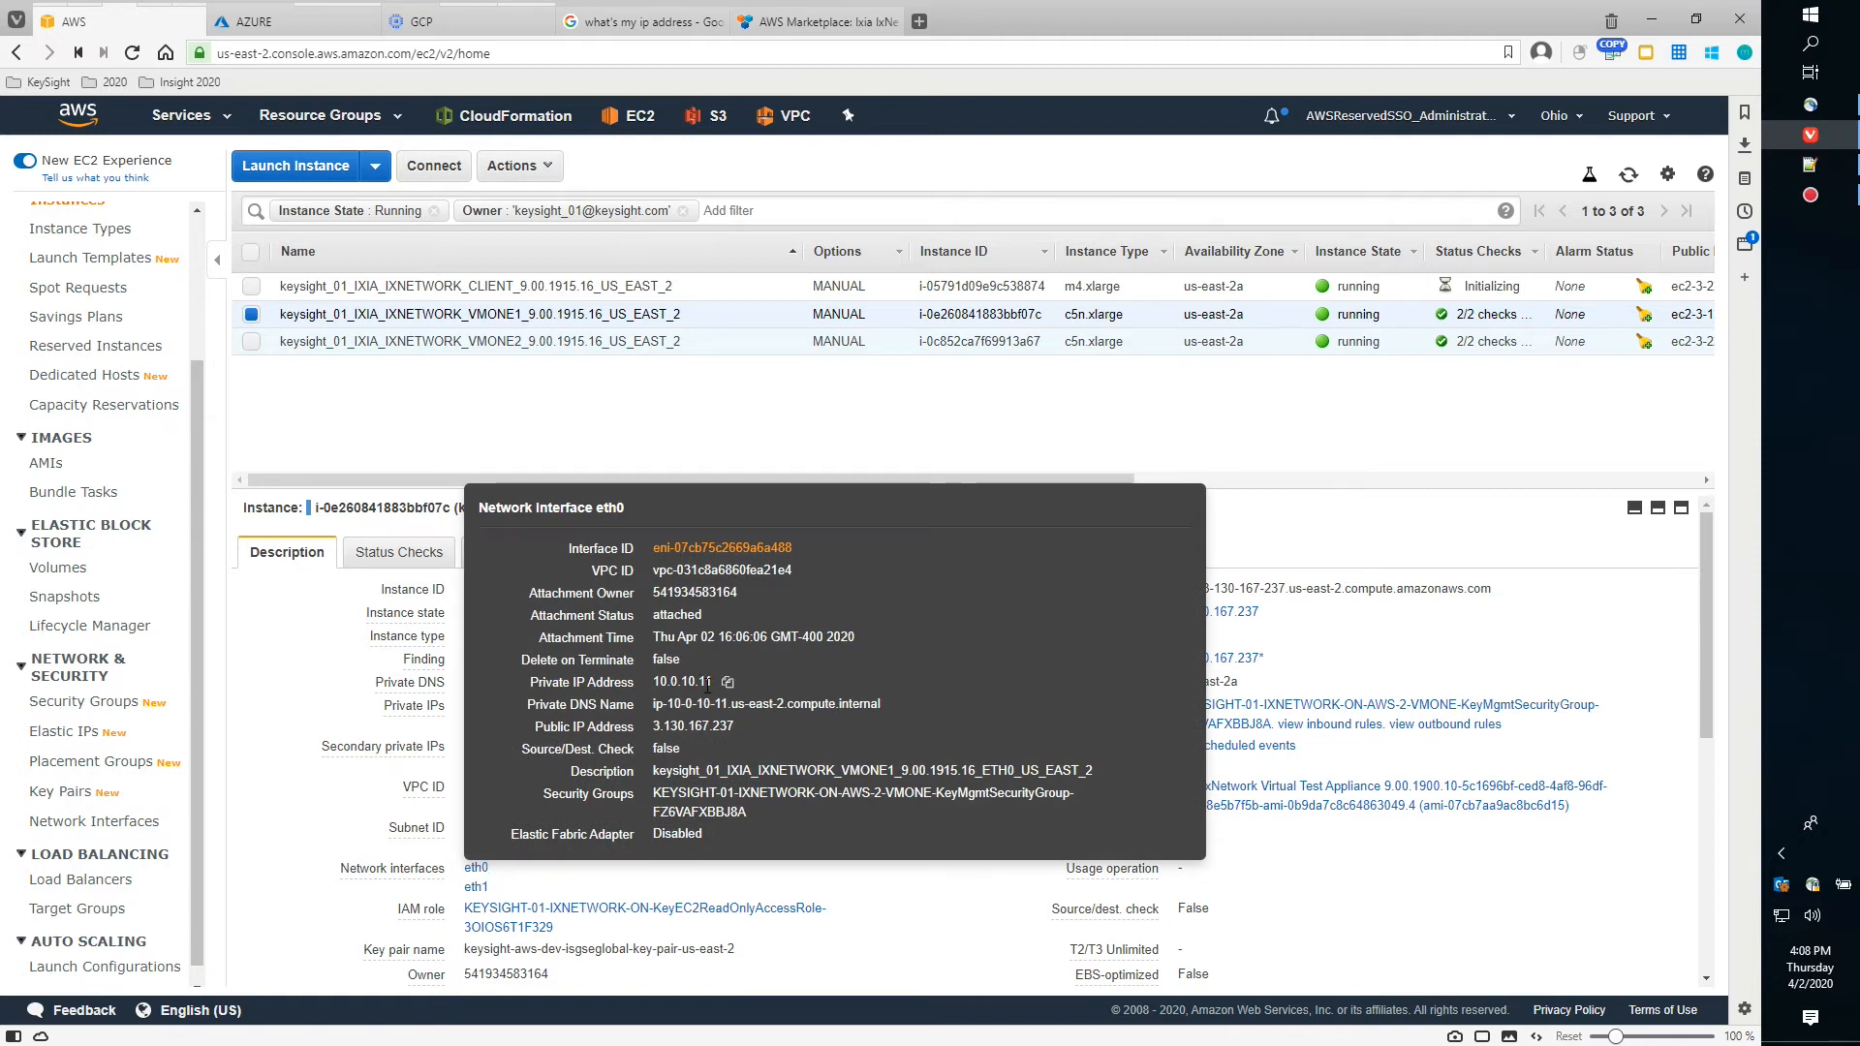
{"action": "left_click", "coordinate": [476, 889]}
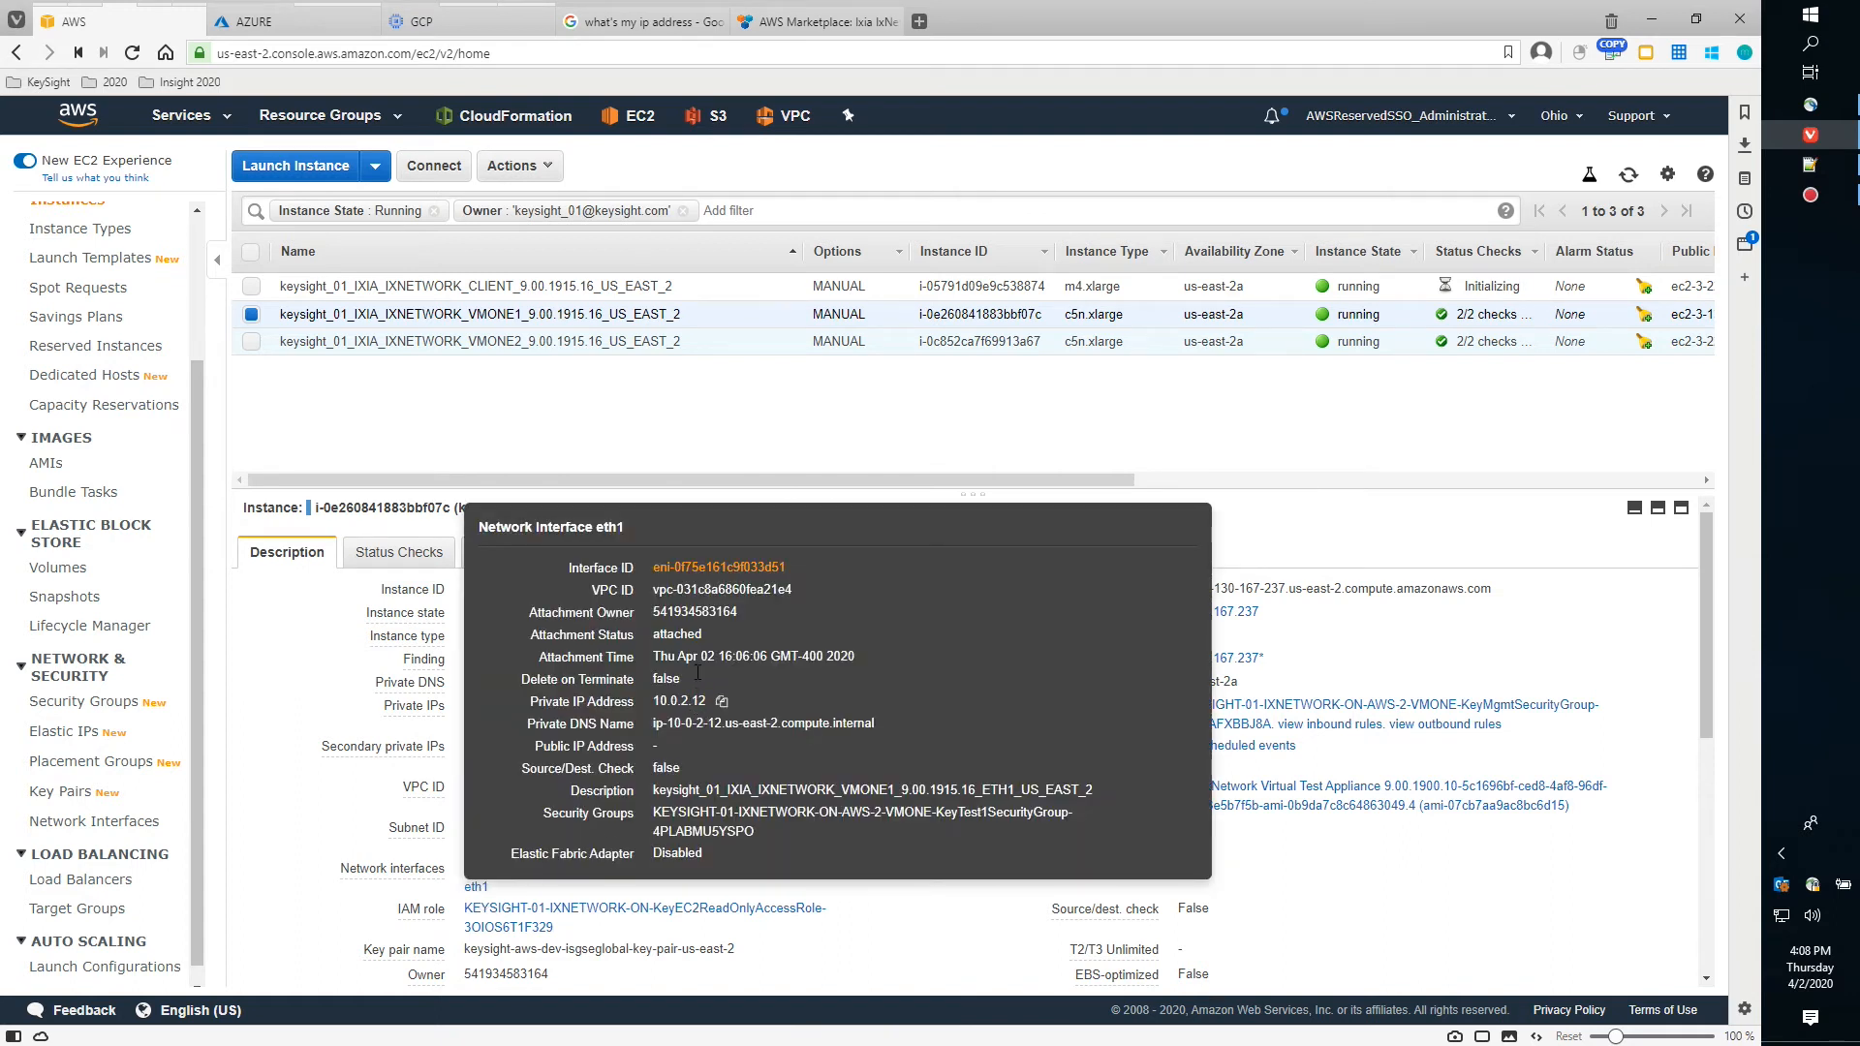
{"action": "left_click", "coordinate": [252, 315]}
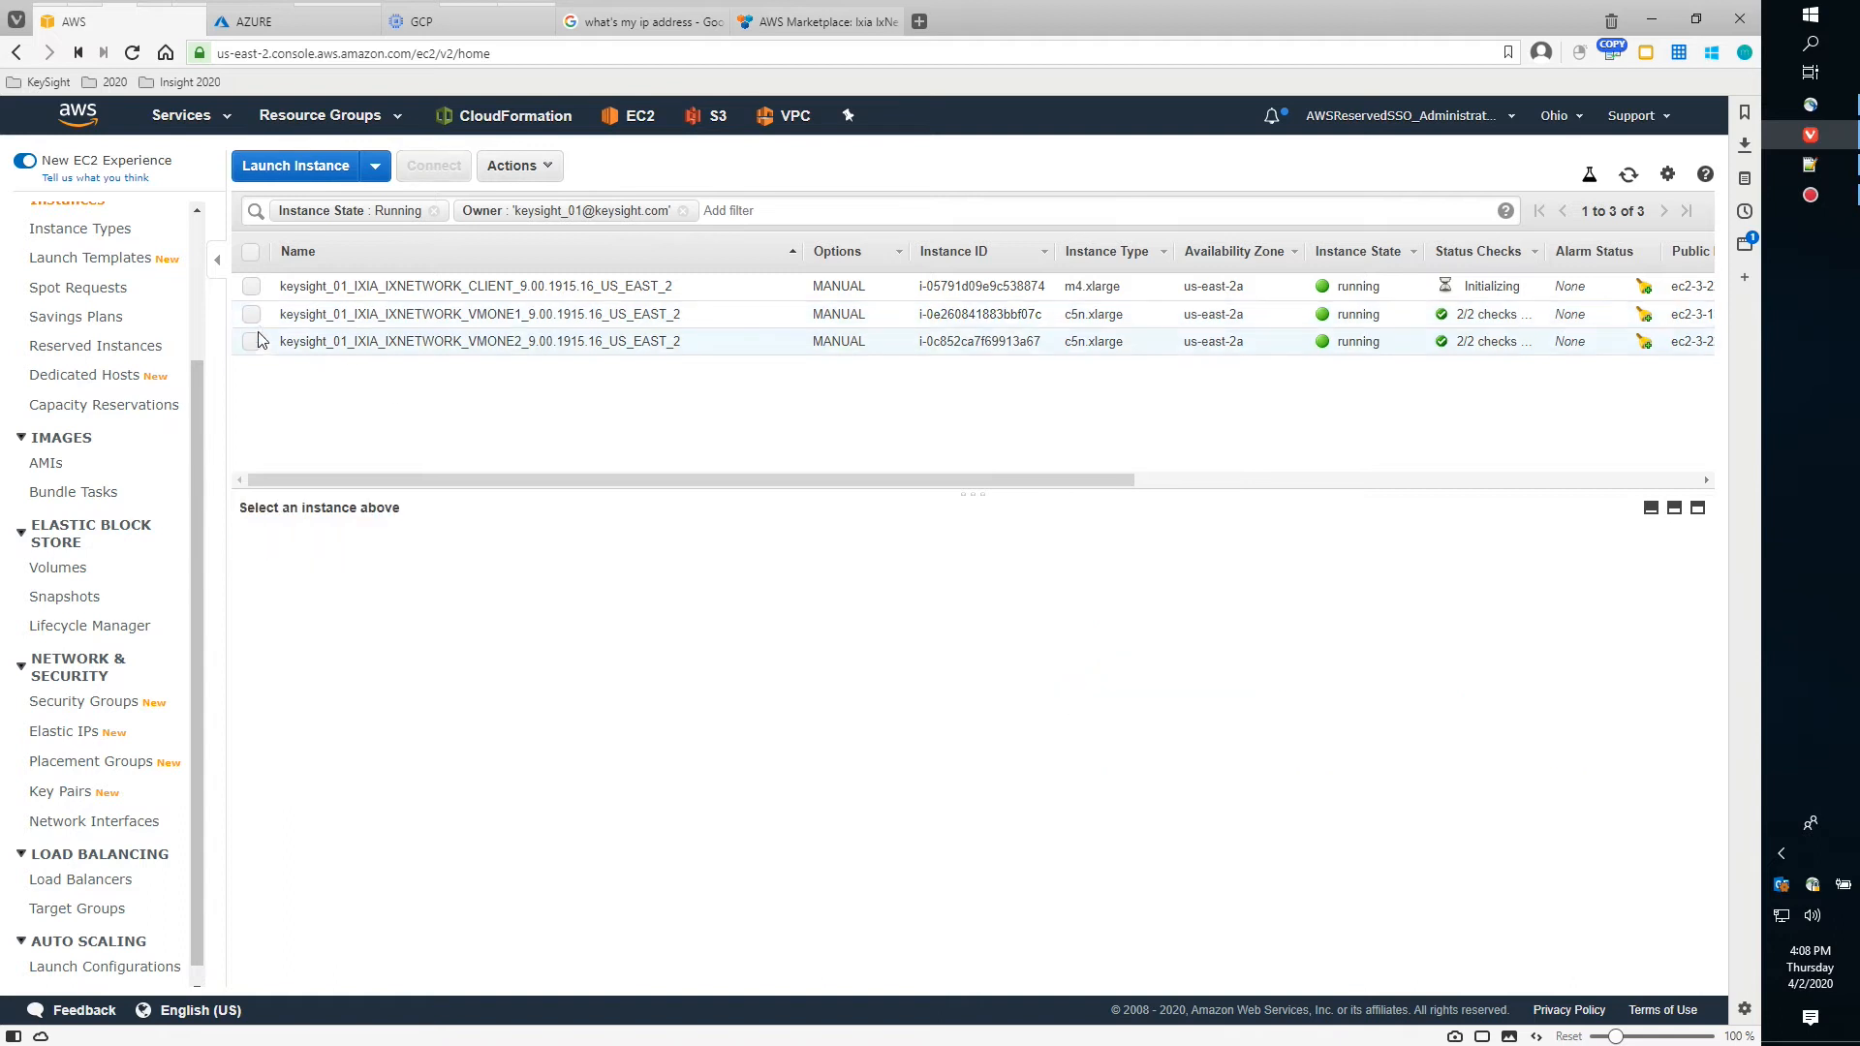
Show VMONE2's details: private IPs 10.0.3.12 and 10.0.10.12, elastic IP 3.22.125.216
{"action": "left_click", "coordinate": [252, 341]}
{"action": "mouse_move", "coordinate": [477, 890]}
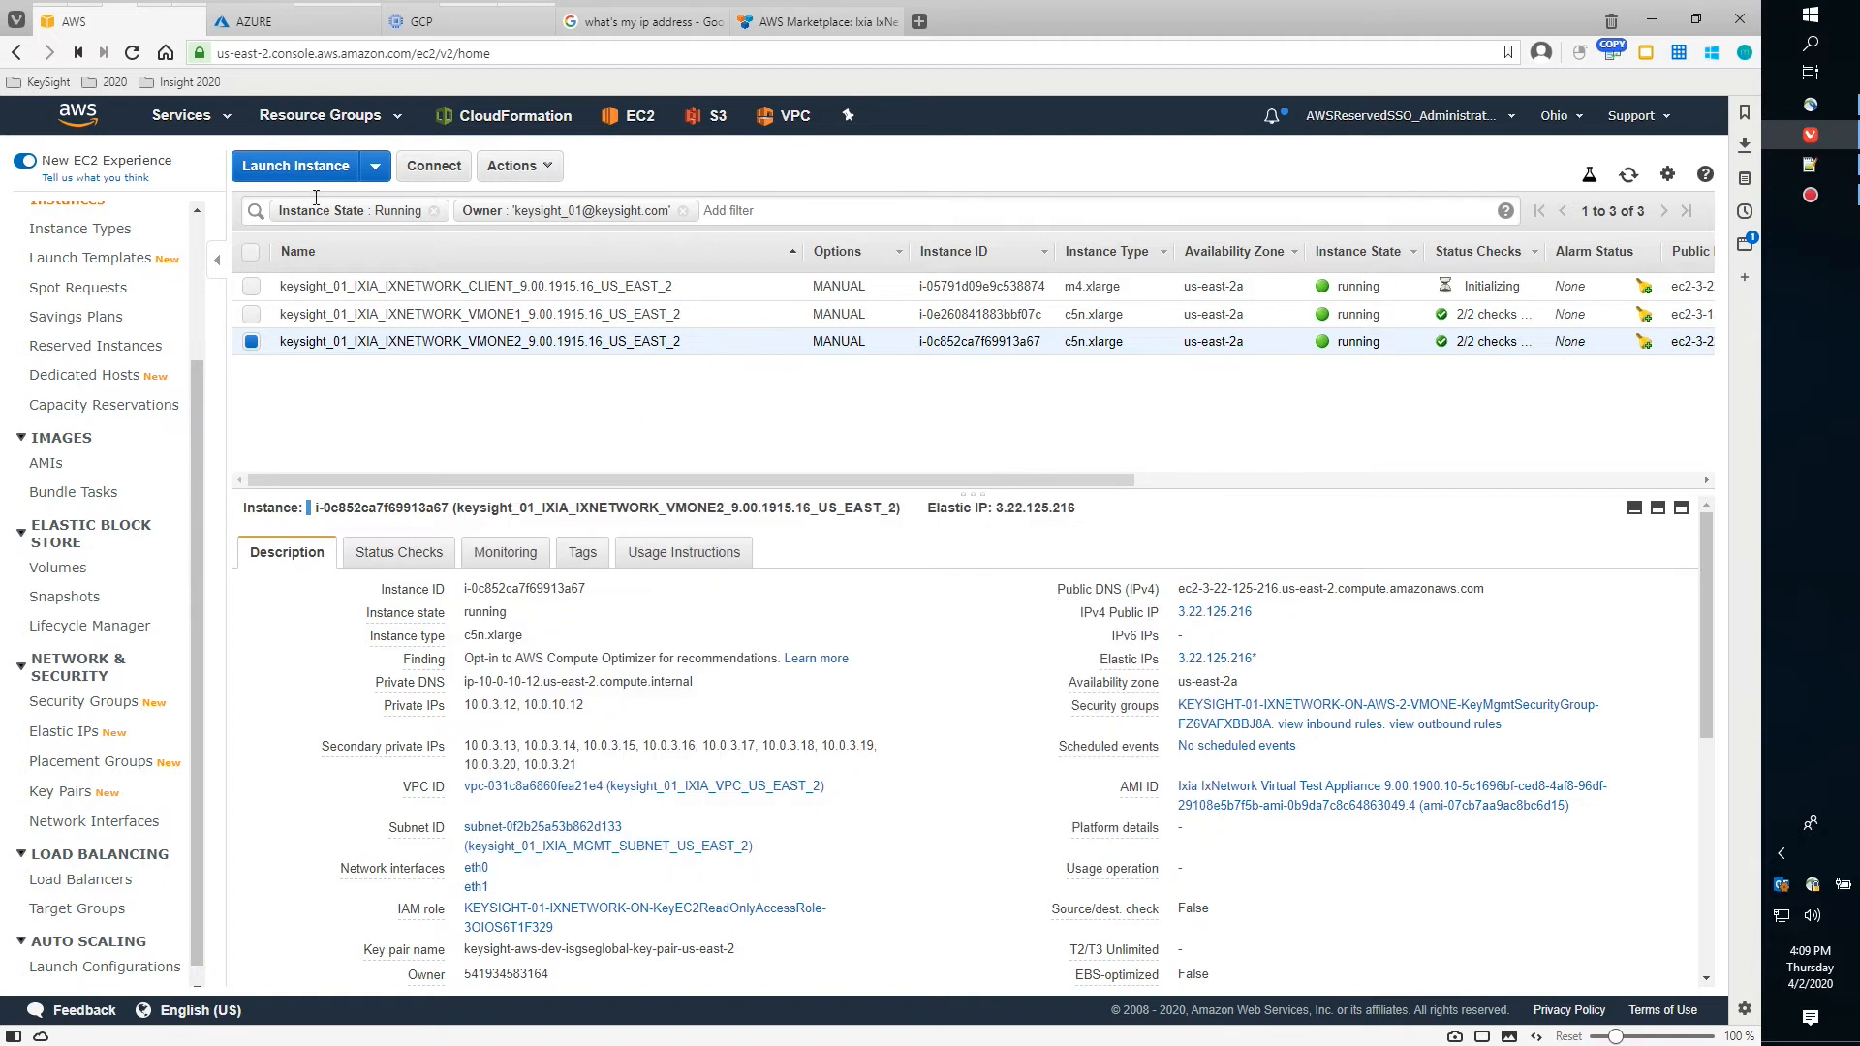
{"action": "mouse_move", "coordinate": [123, 13]}
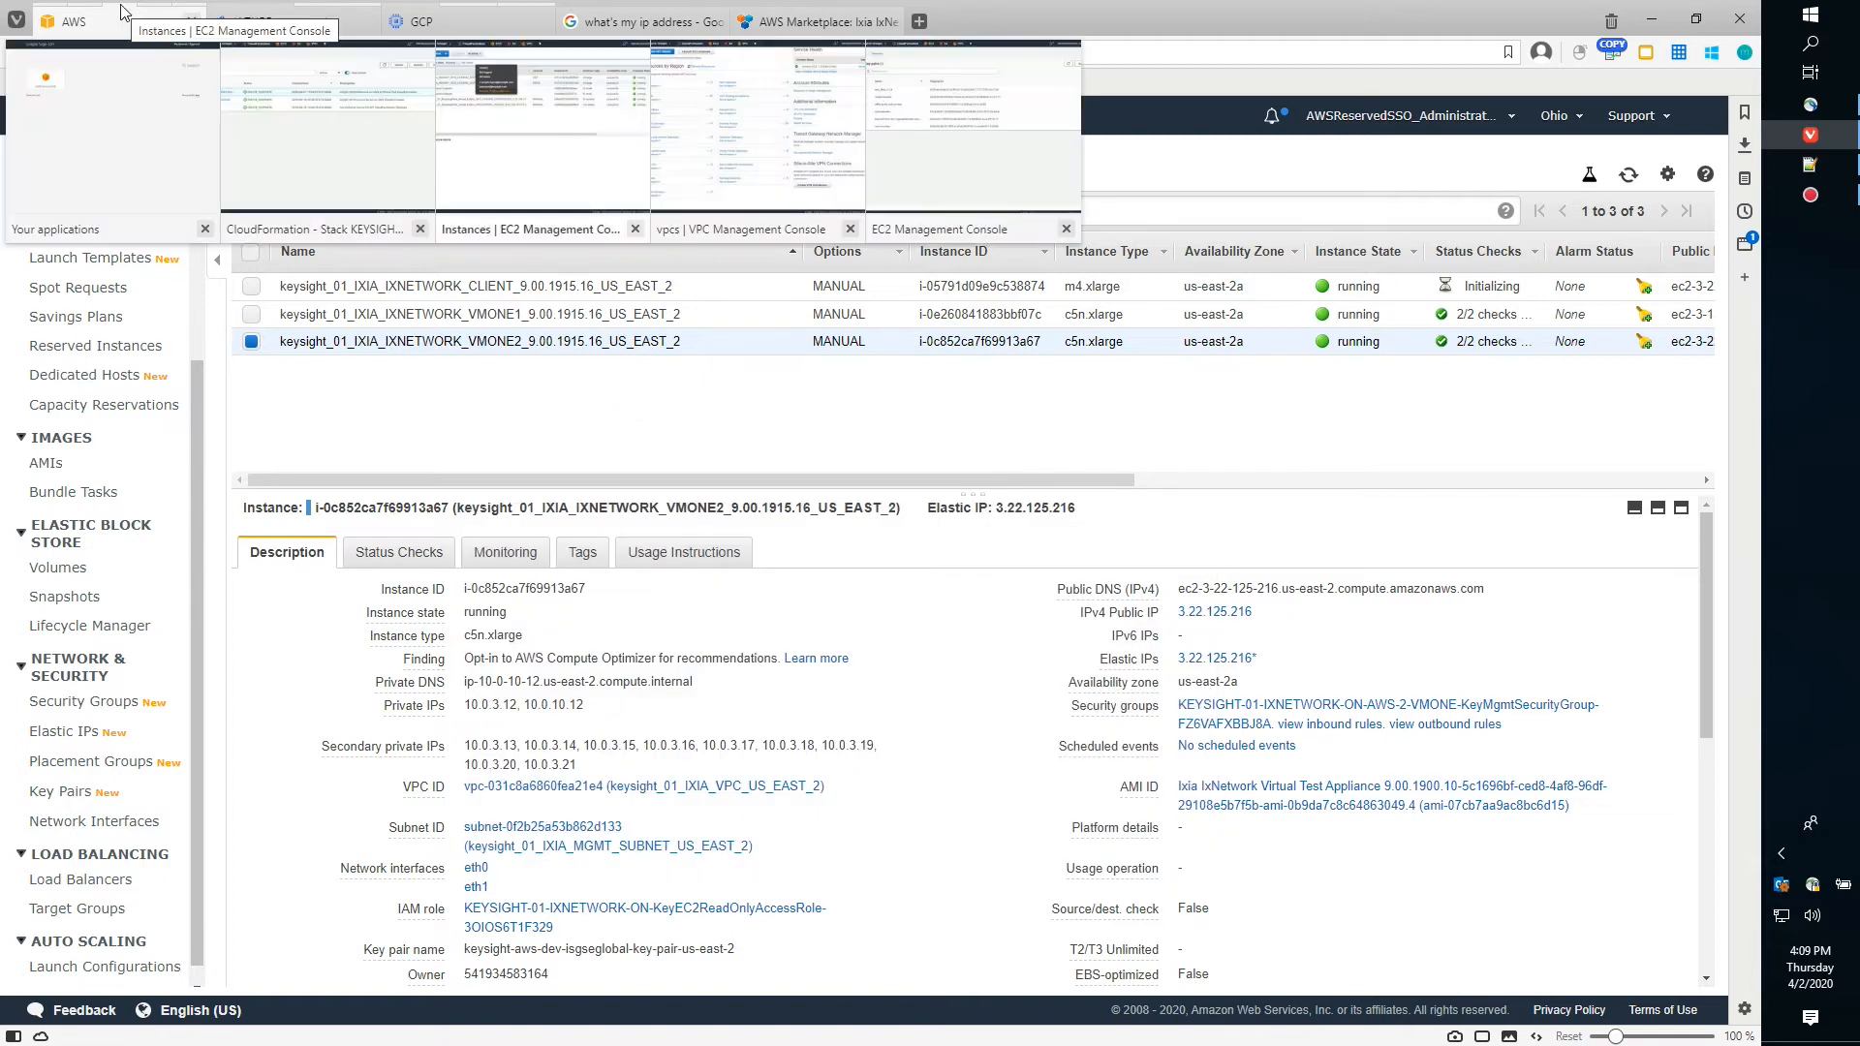
Refresh Your VPCs to list keysight_01_IXIA_VPC_US_EAST_2 (10.0.0.0/16) and copy its VPC ID
{"action": "left_click", "coordinate": [691, 202]}
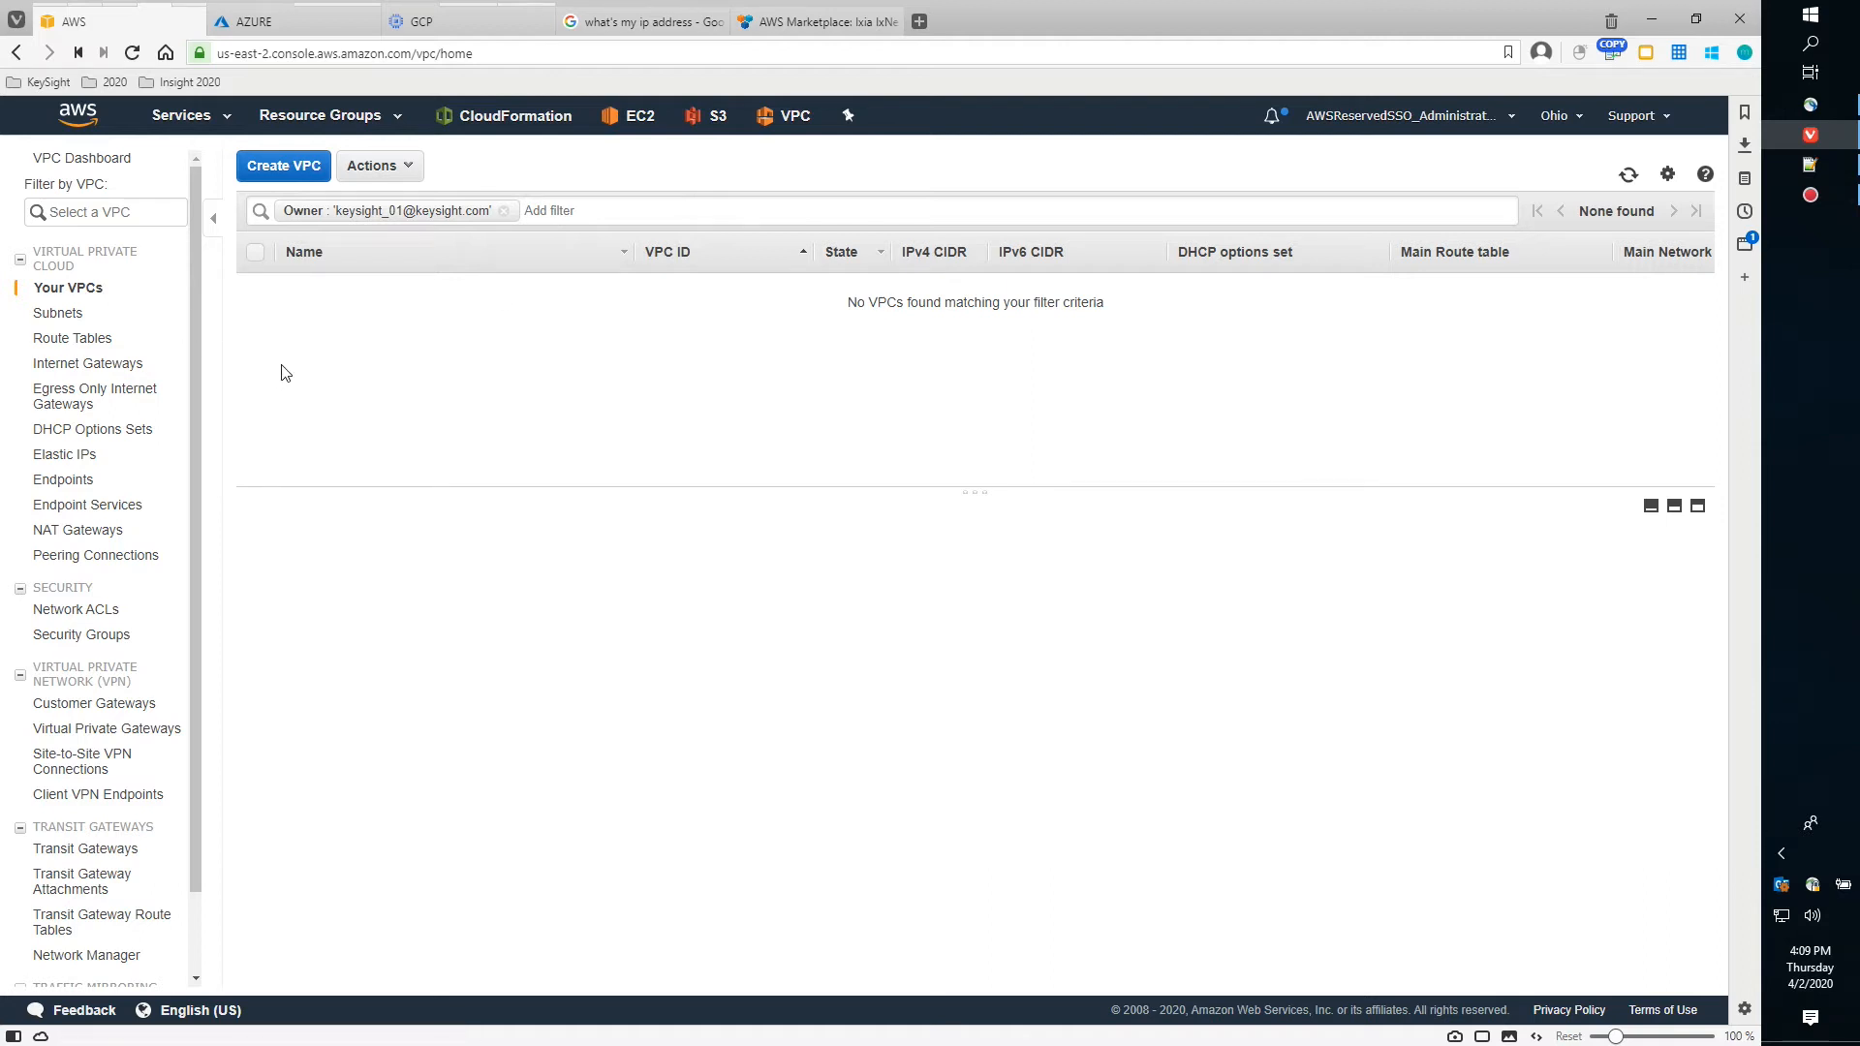
{"action": "left_click", "coordinate": [1623, 180]}
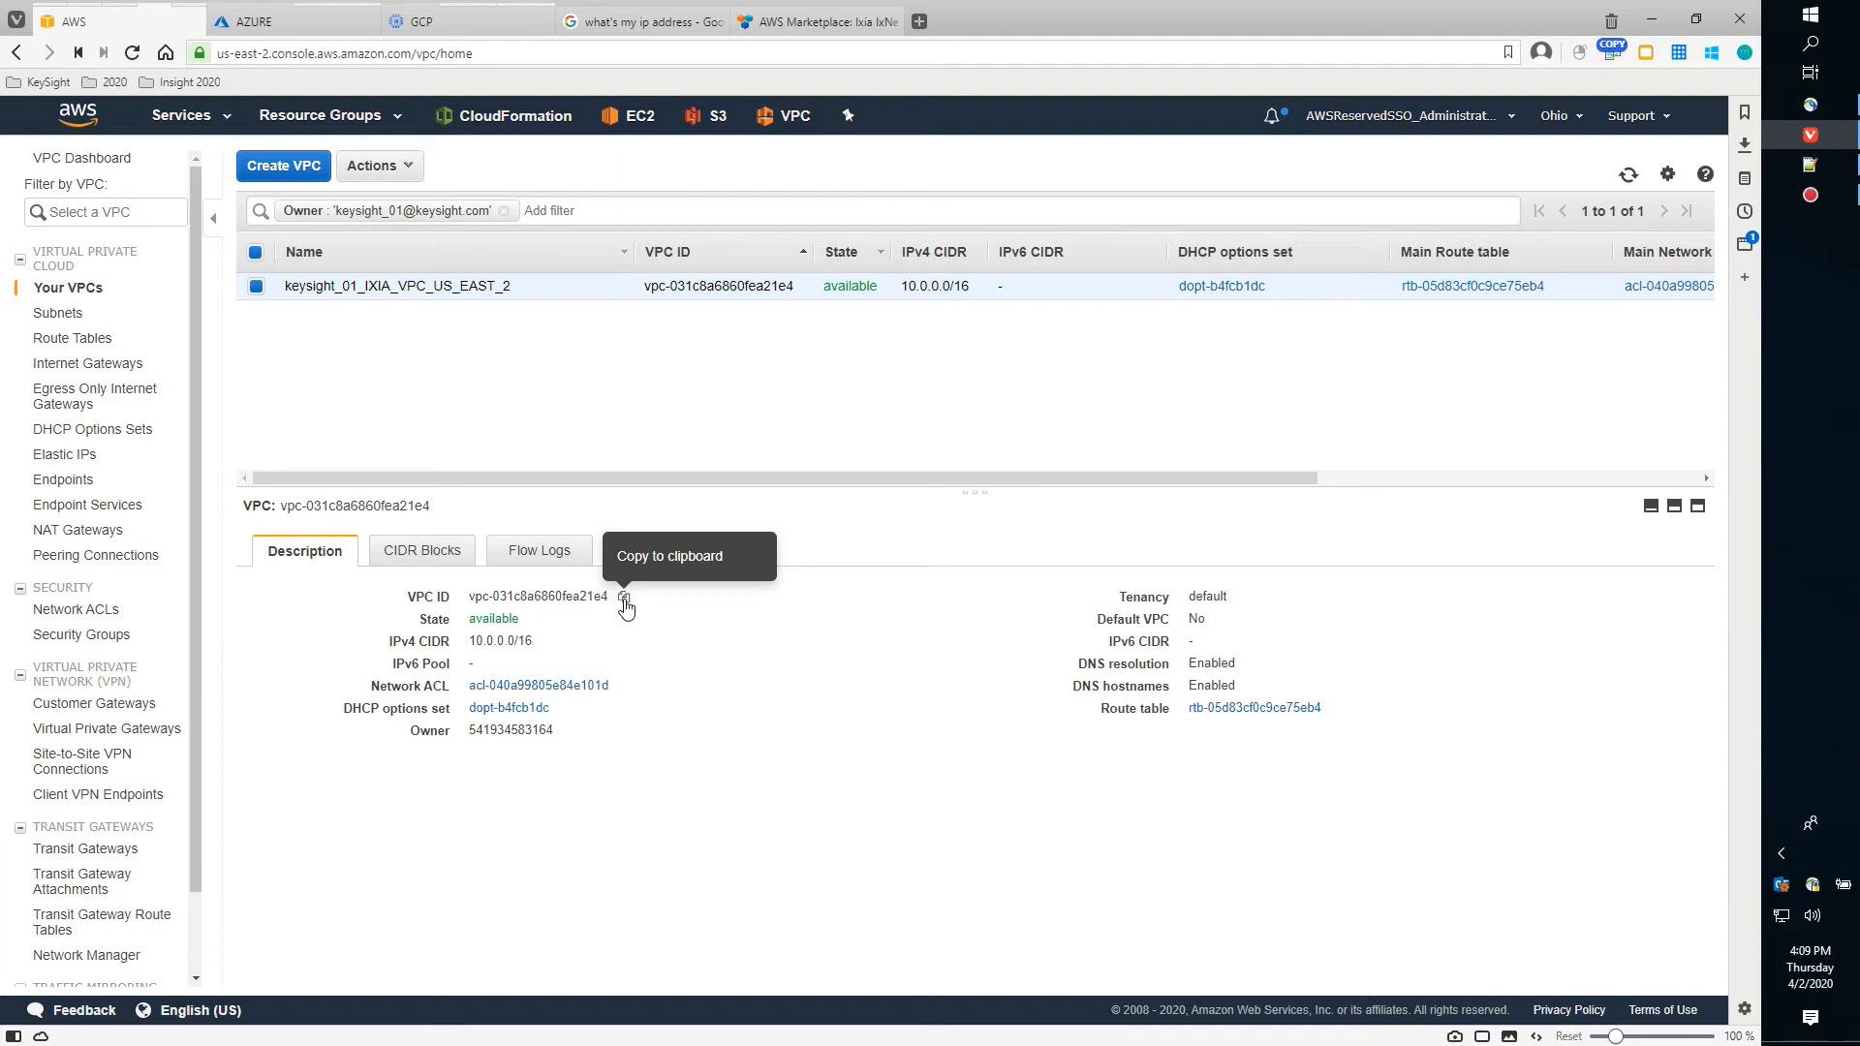
{"action": "left_click", "coordinate": [624, 602]}
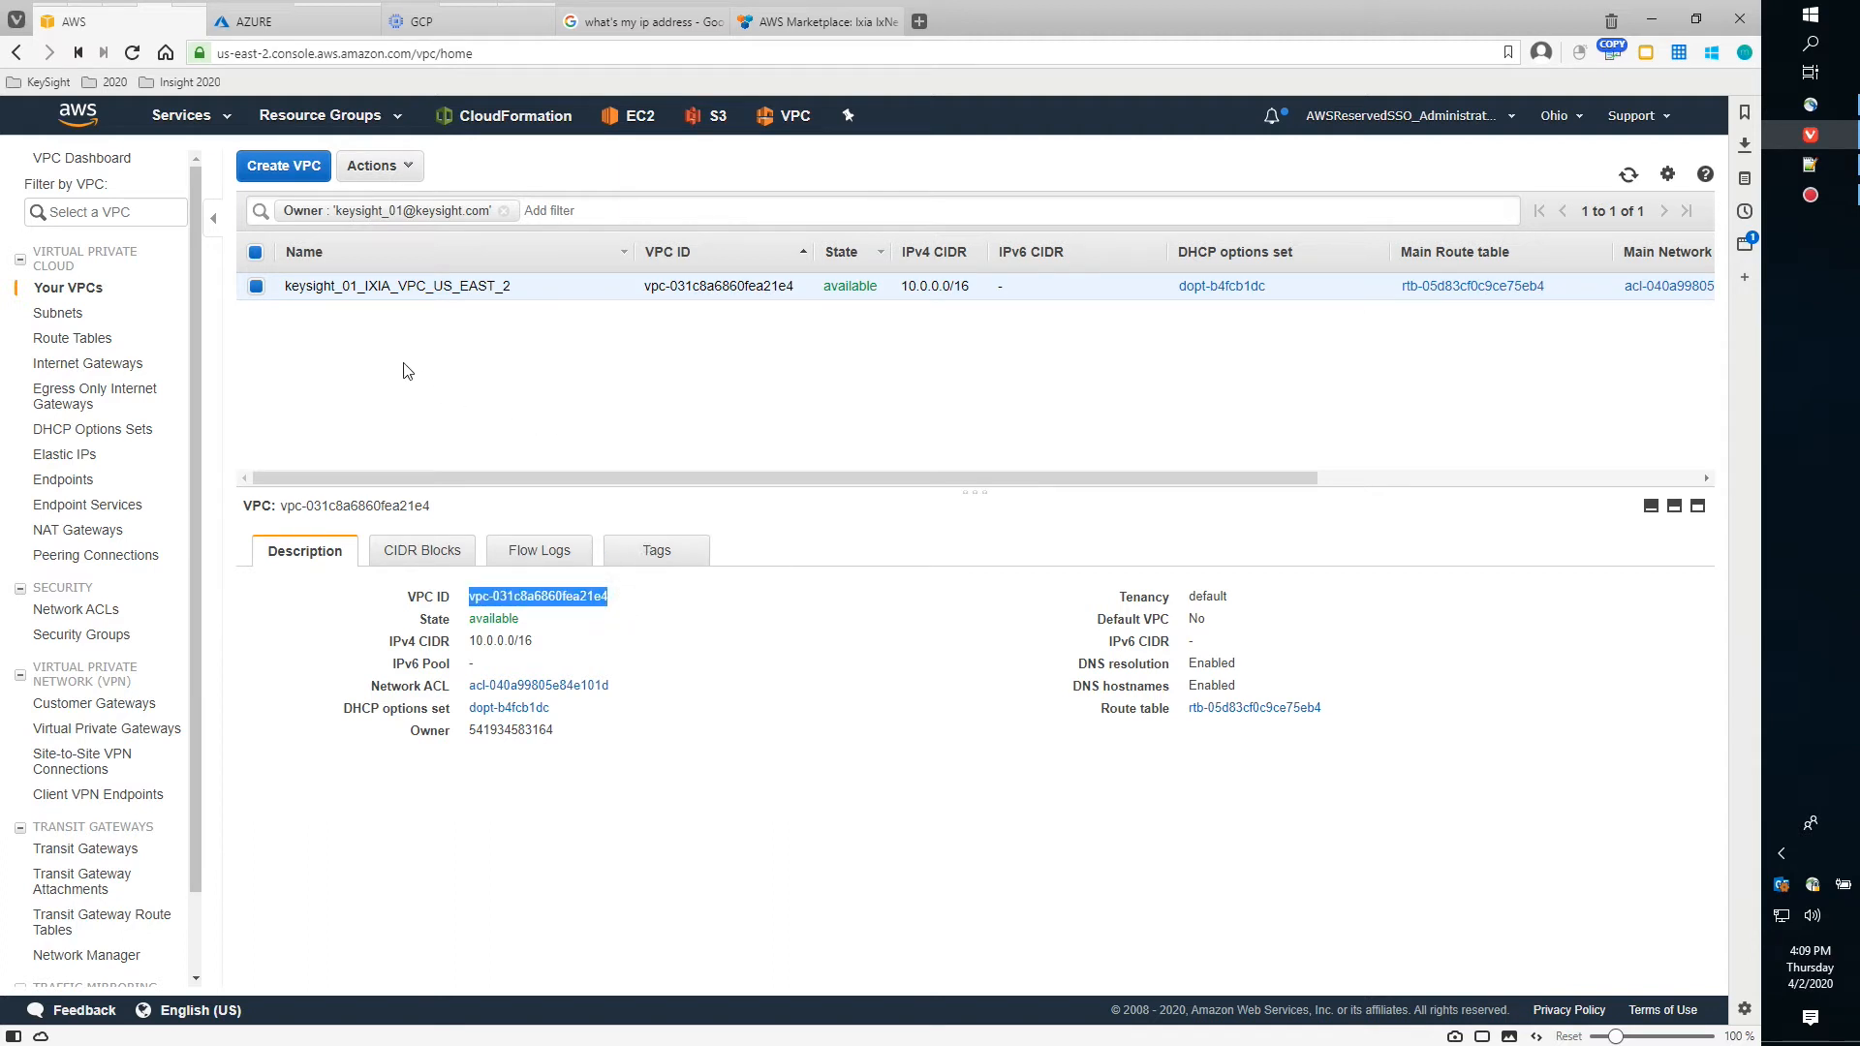
{"action": "scroll", "coordinate": [205, 358], "scroll_direction": "down", "scroll_amount": 1}
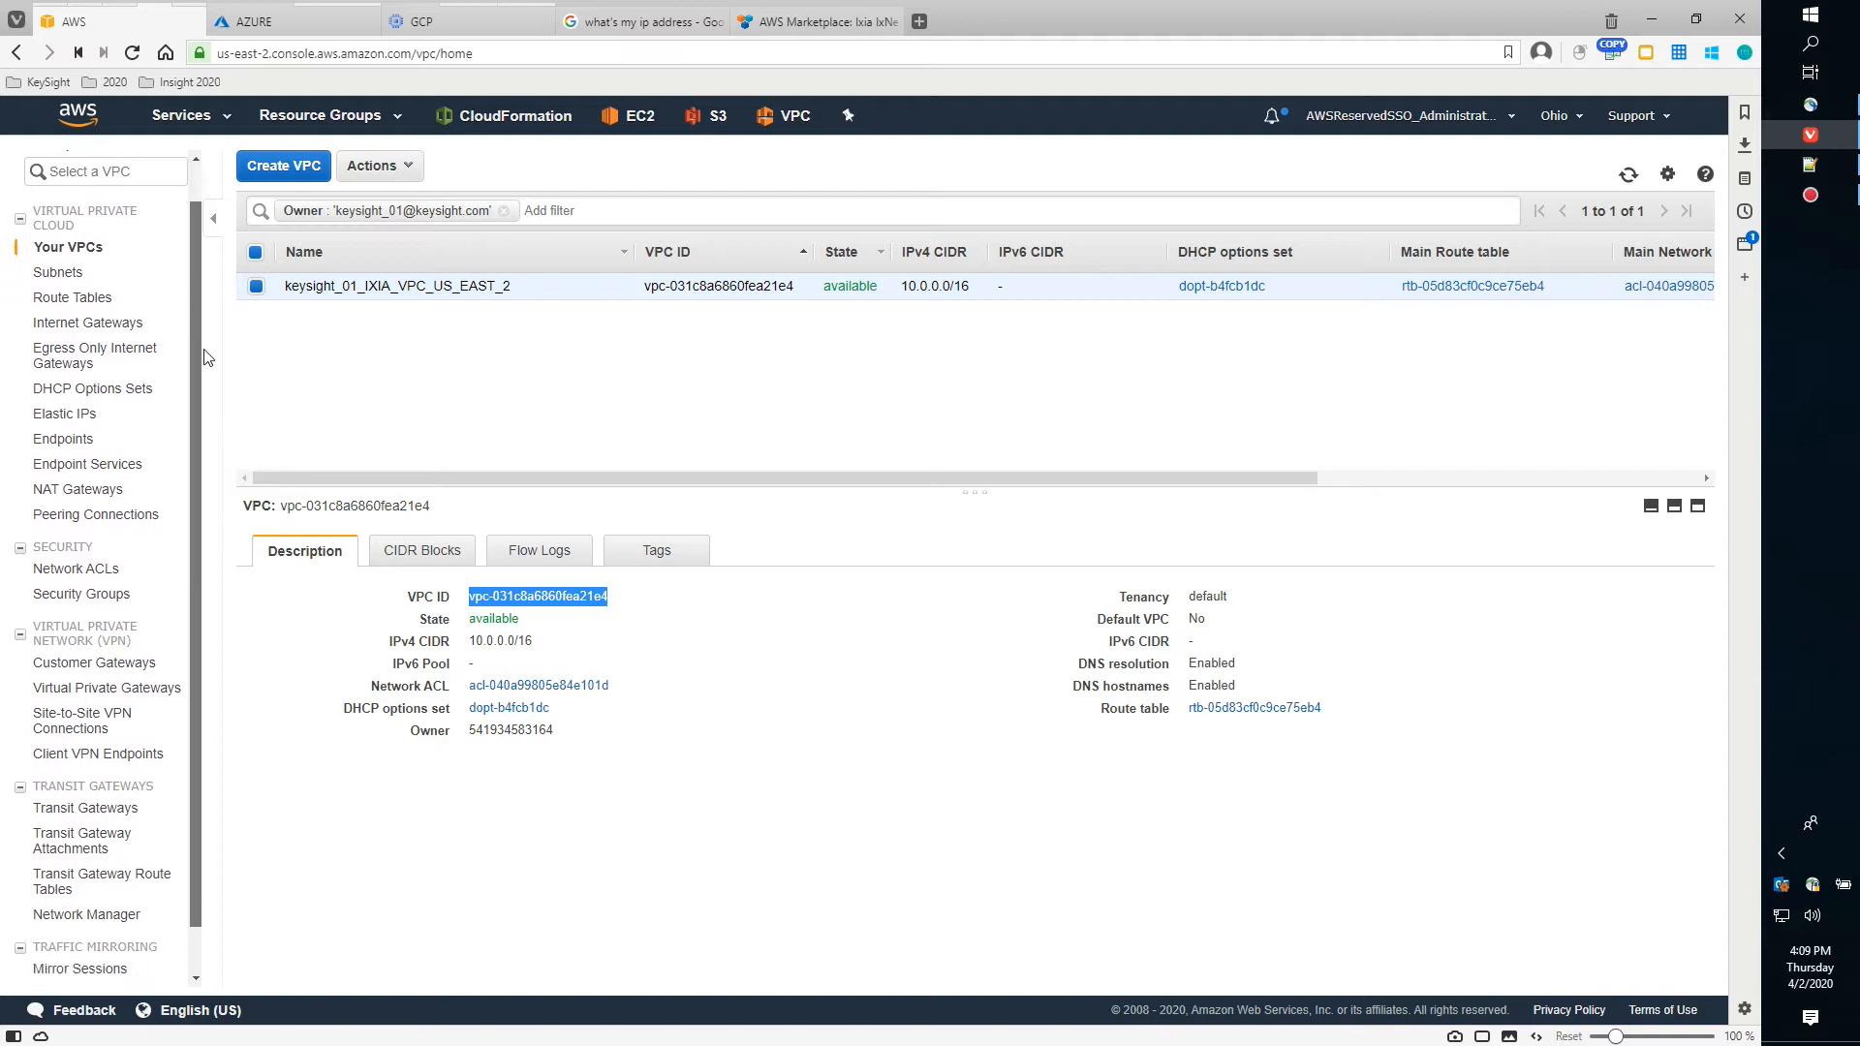
{"action": "scroll", "coordinate": [206, 359], "scroll_direction": "up", "scroll_amount": 1}
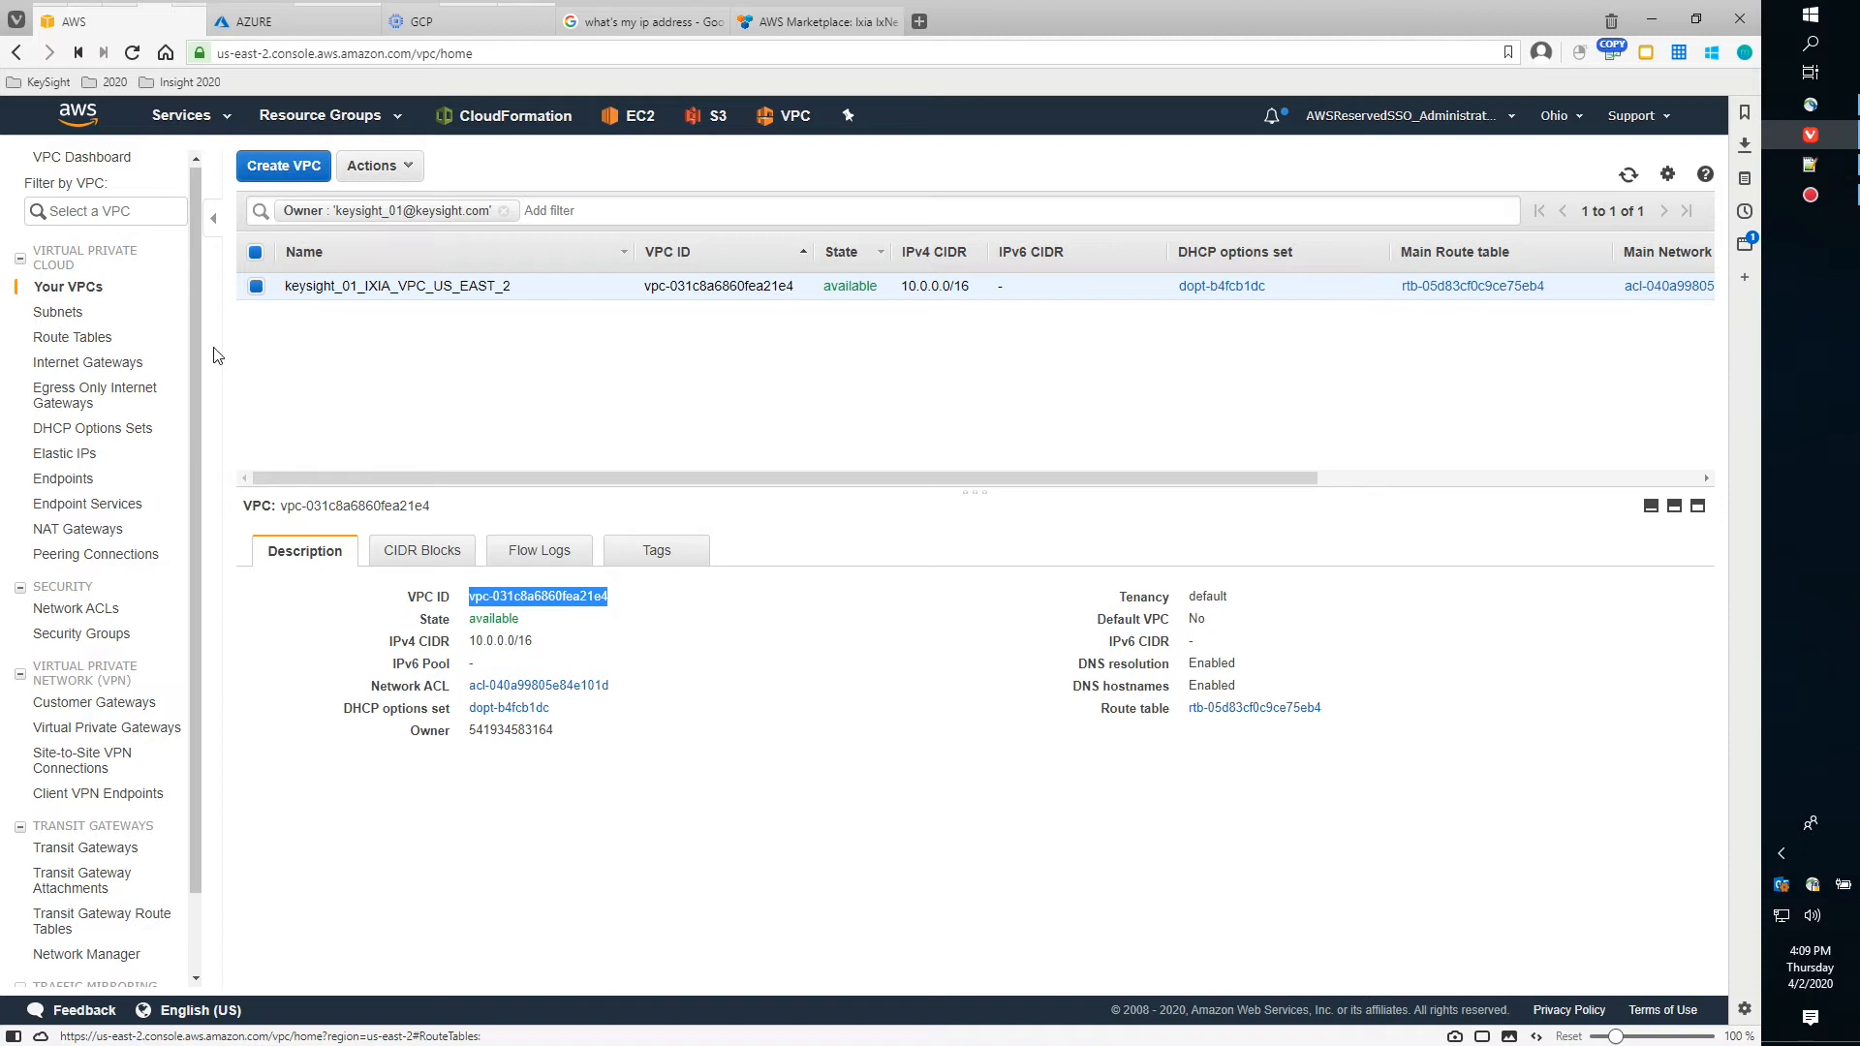
Filter Subnets by the pasted VPC ID, leaving MGMT 10.0.10.0/24, TEST1 10.0.2.0/24 and TEST2 10.0.3.0/24
{"action": "left_click", "coordinate": [58, 314]}
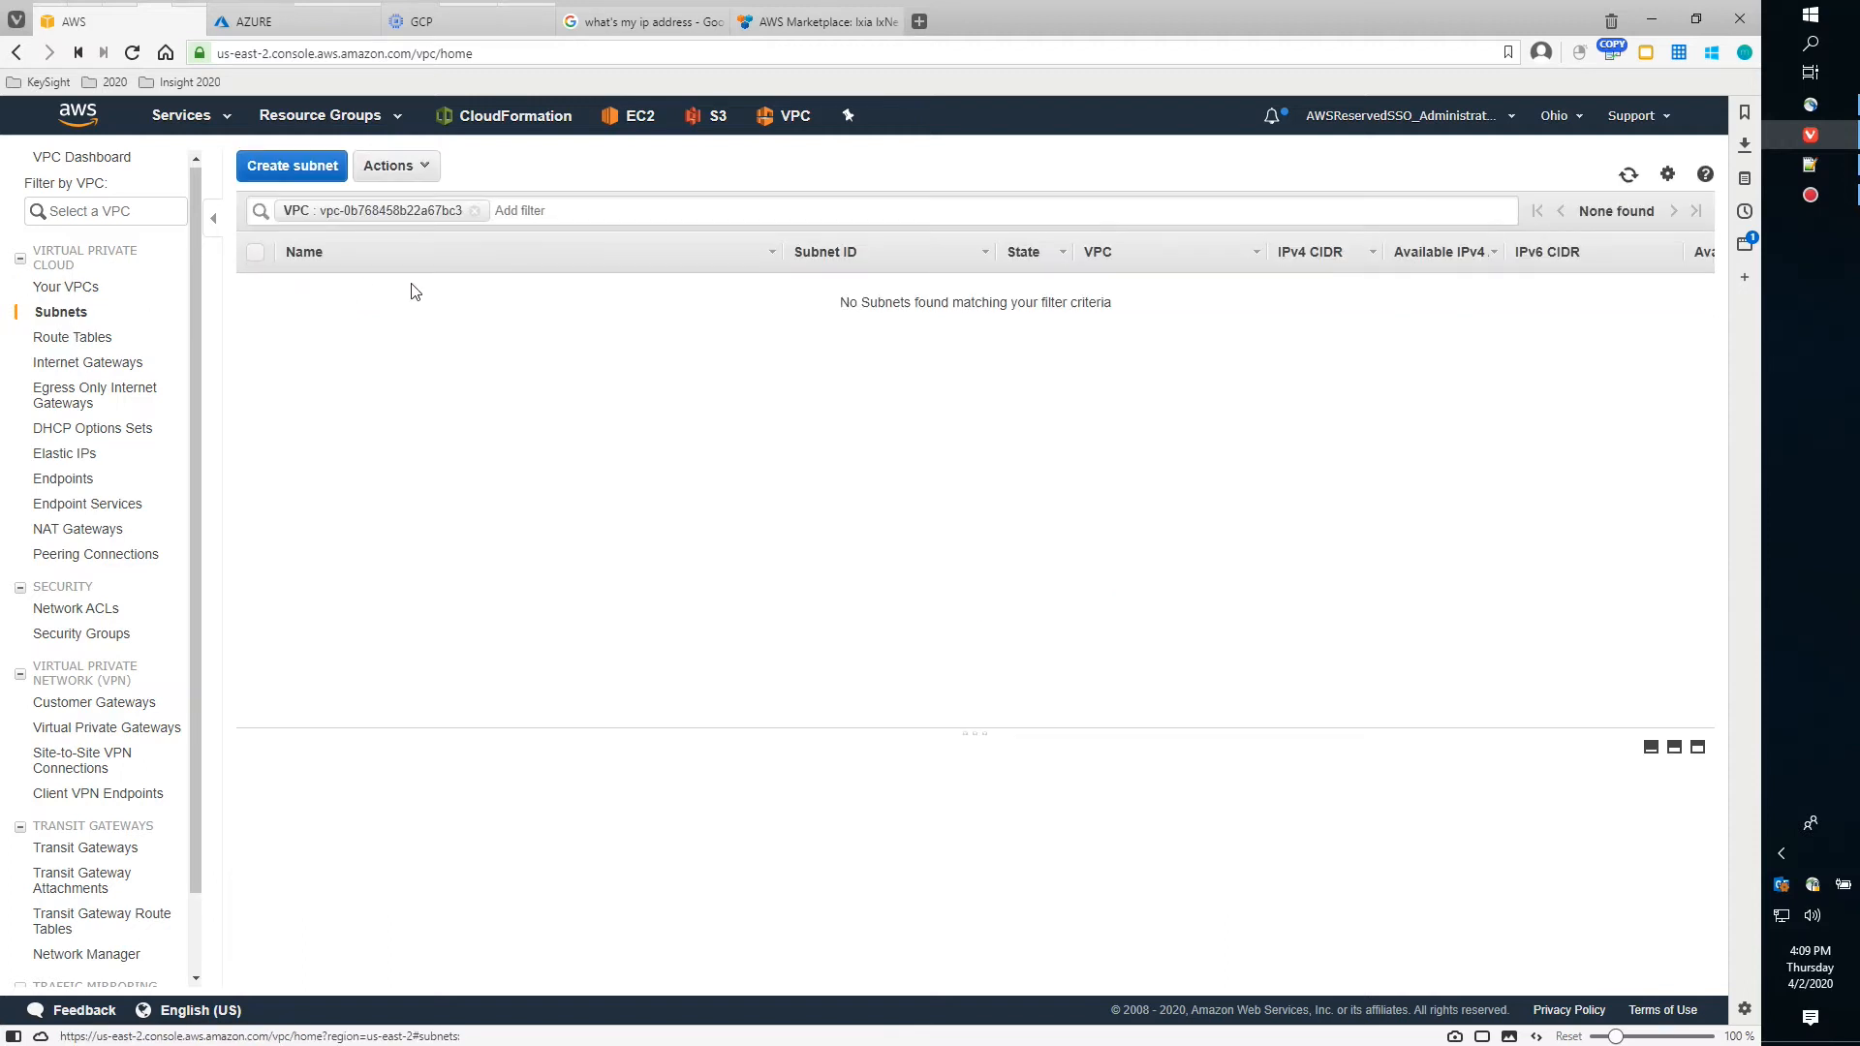
{"action": "left_click", "coordinate": [474, 210]}
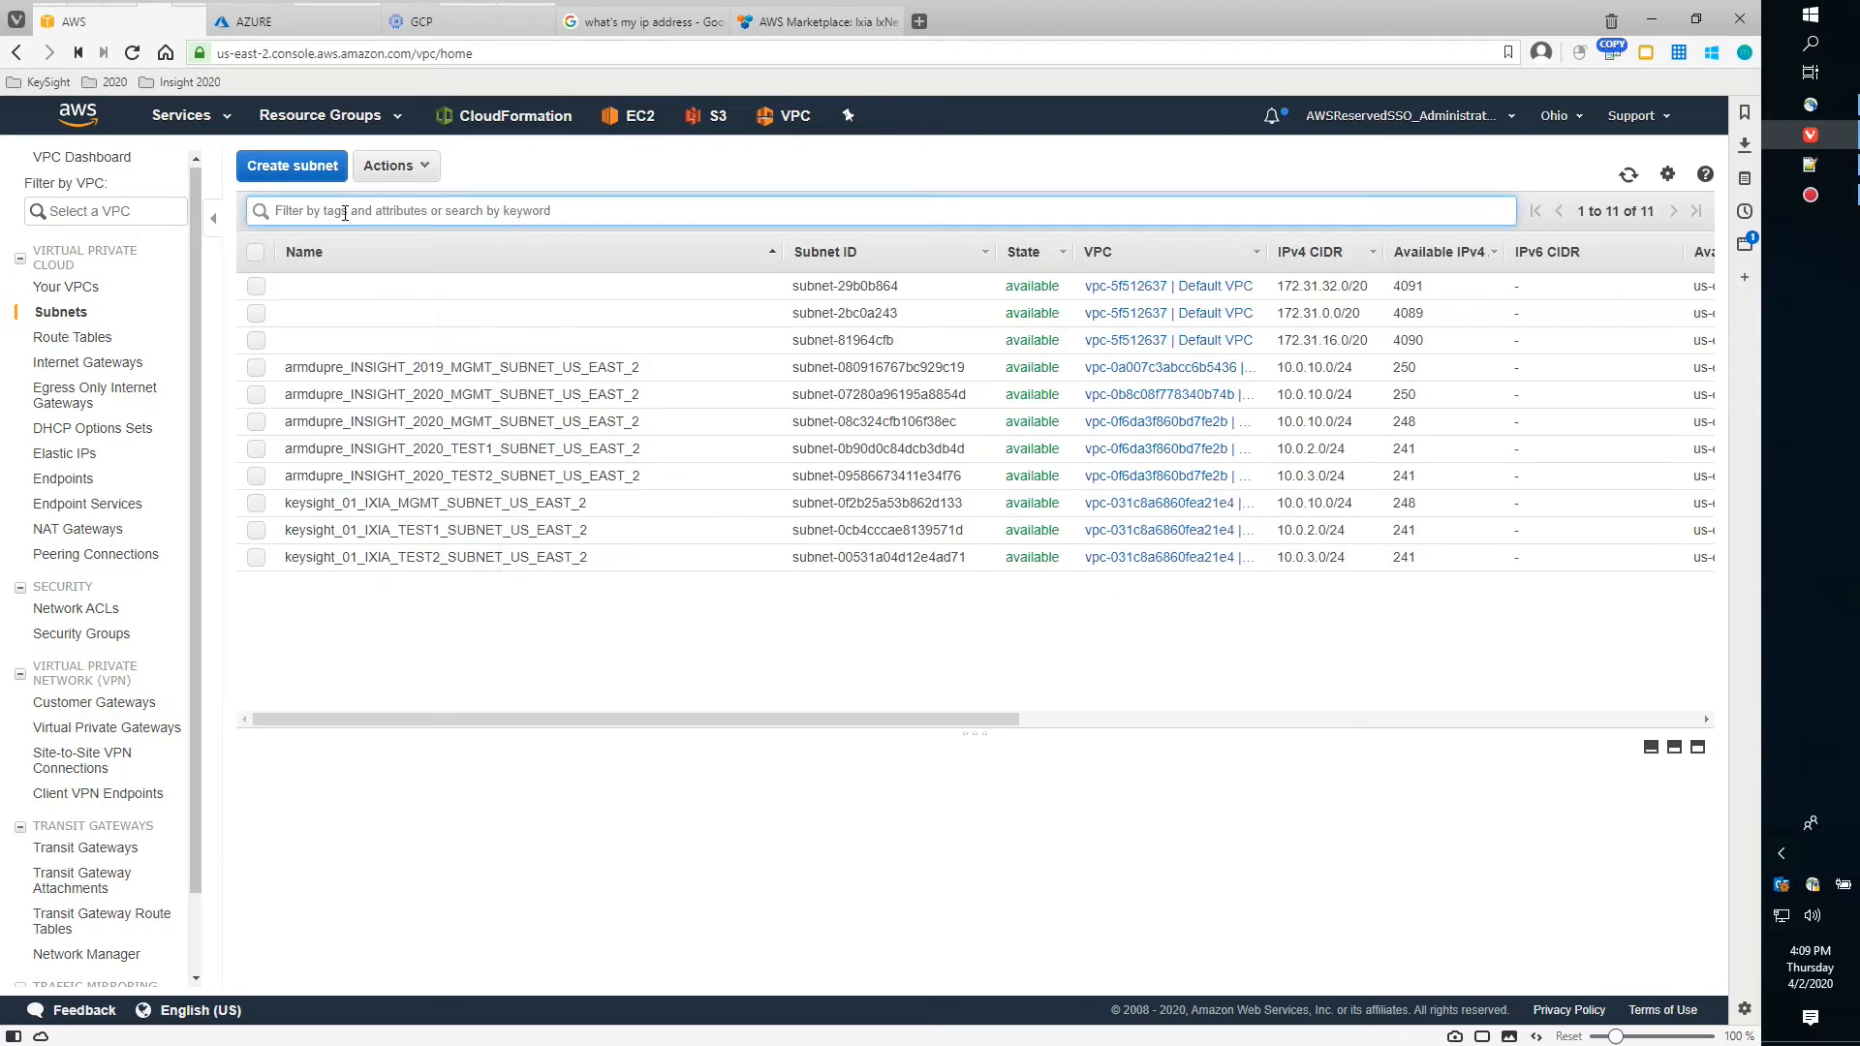
{"action": "left_click", "coordinate": [335, 211]}
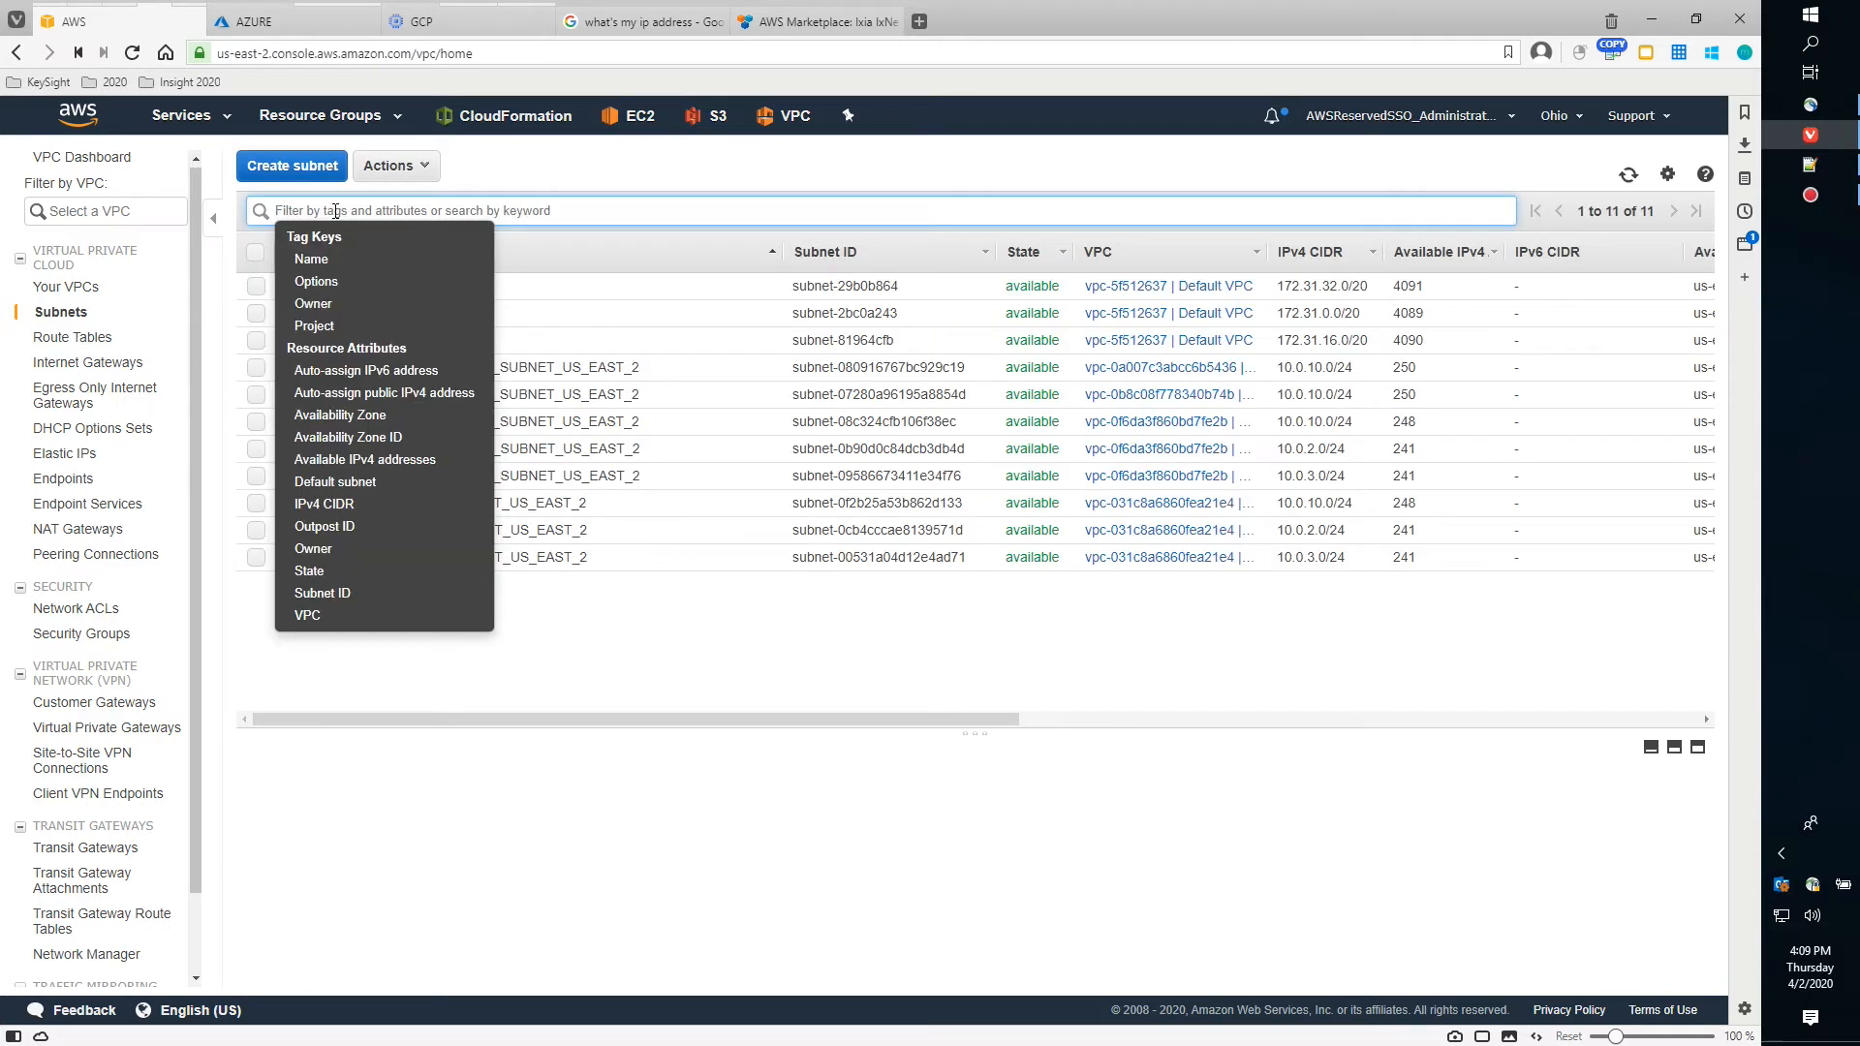
{"action": "left_click", "coordinate": [354, 614]}
{"action": "key", "text": "ctrl+v"}
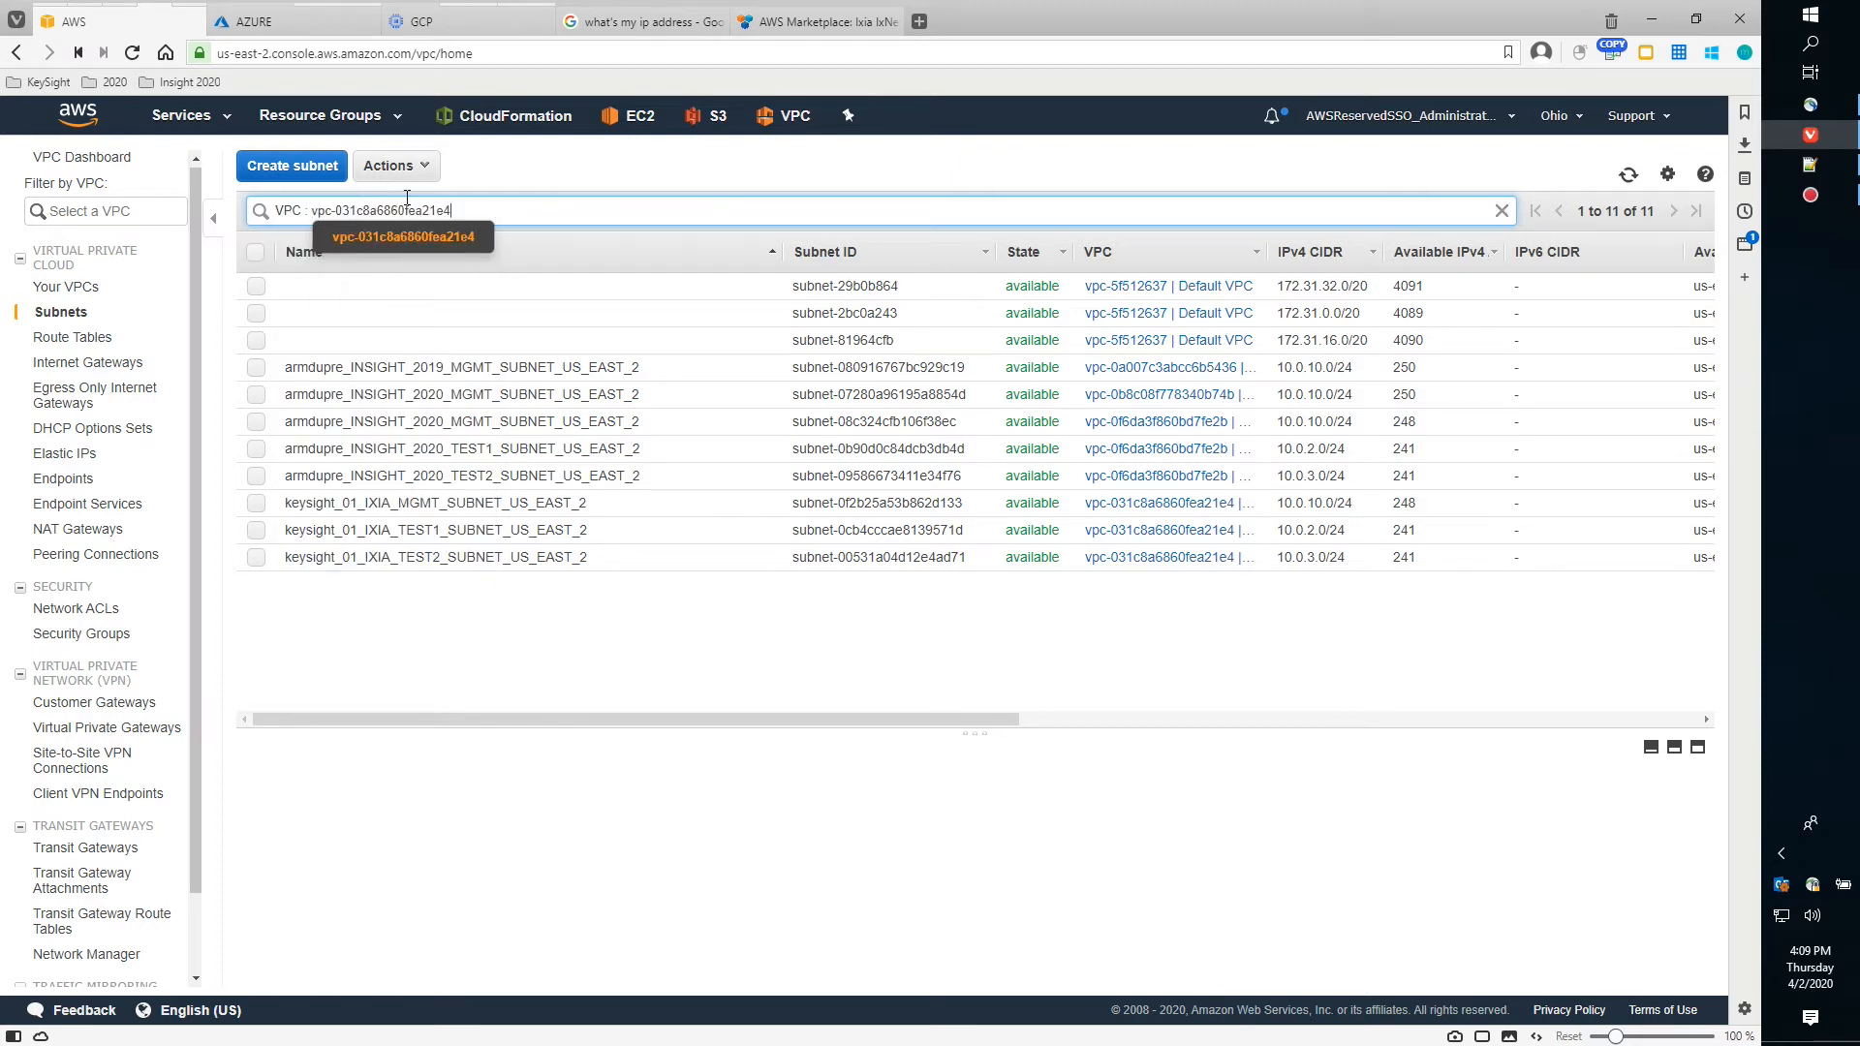
{"action": "key", "text": "Return"}
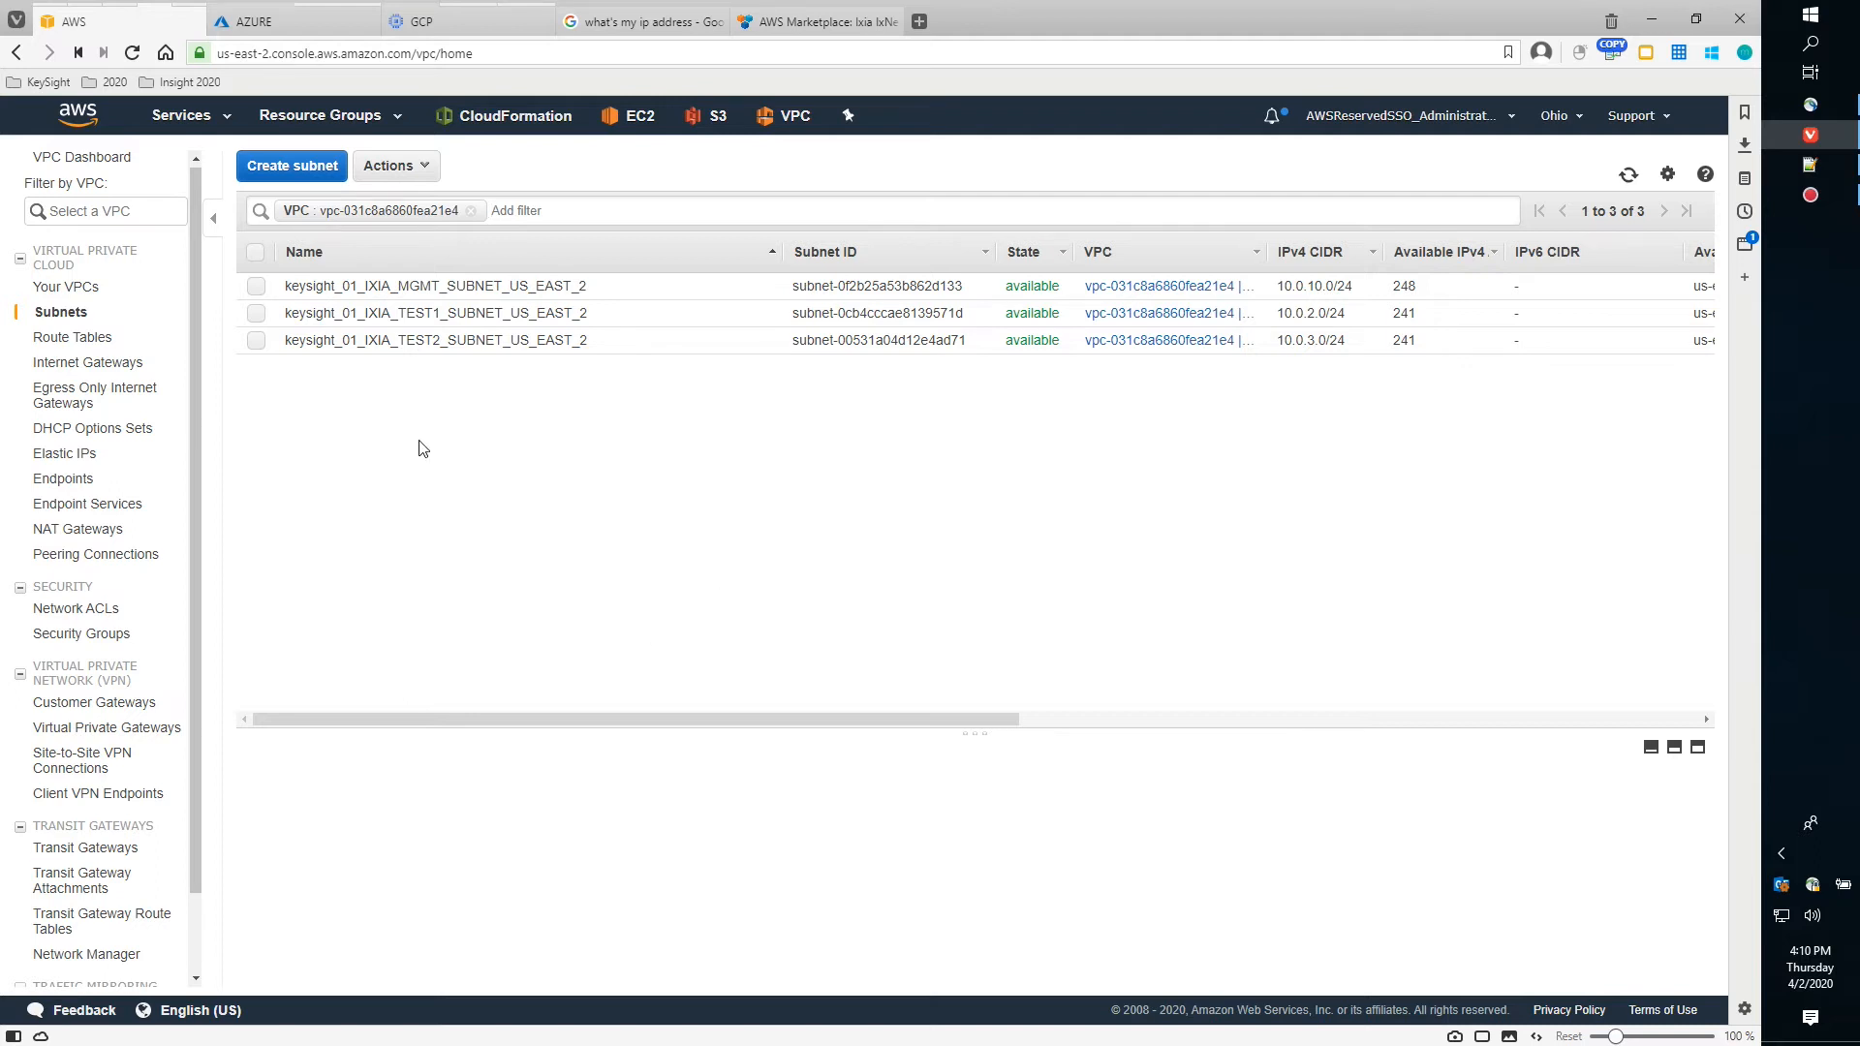
Back on EC2 Instances, confirm VMONE2's system and instance reachability checks passed
{"action": "mouse_move", "coordinate": [192, 21]}
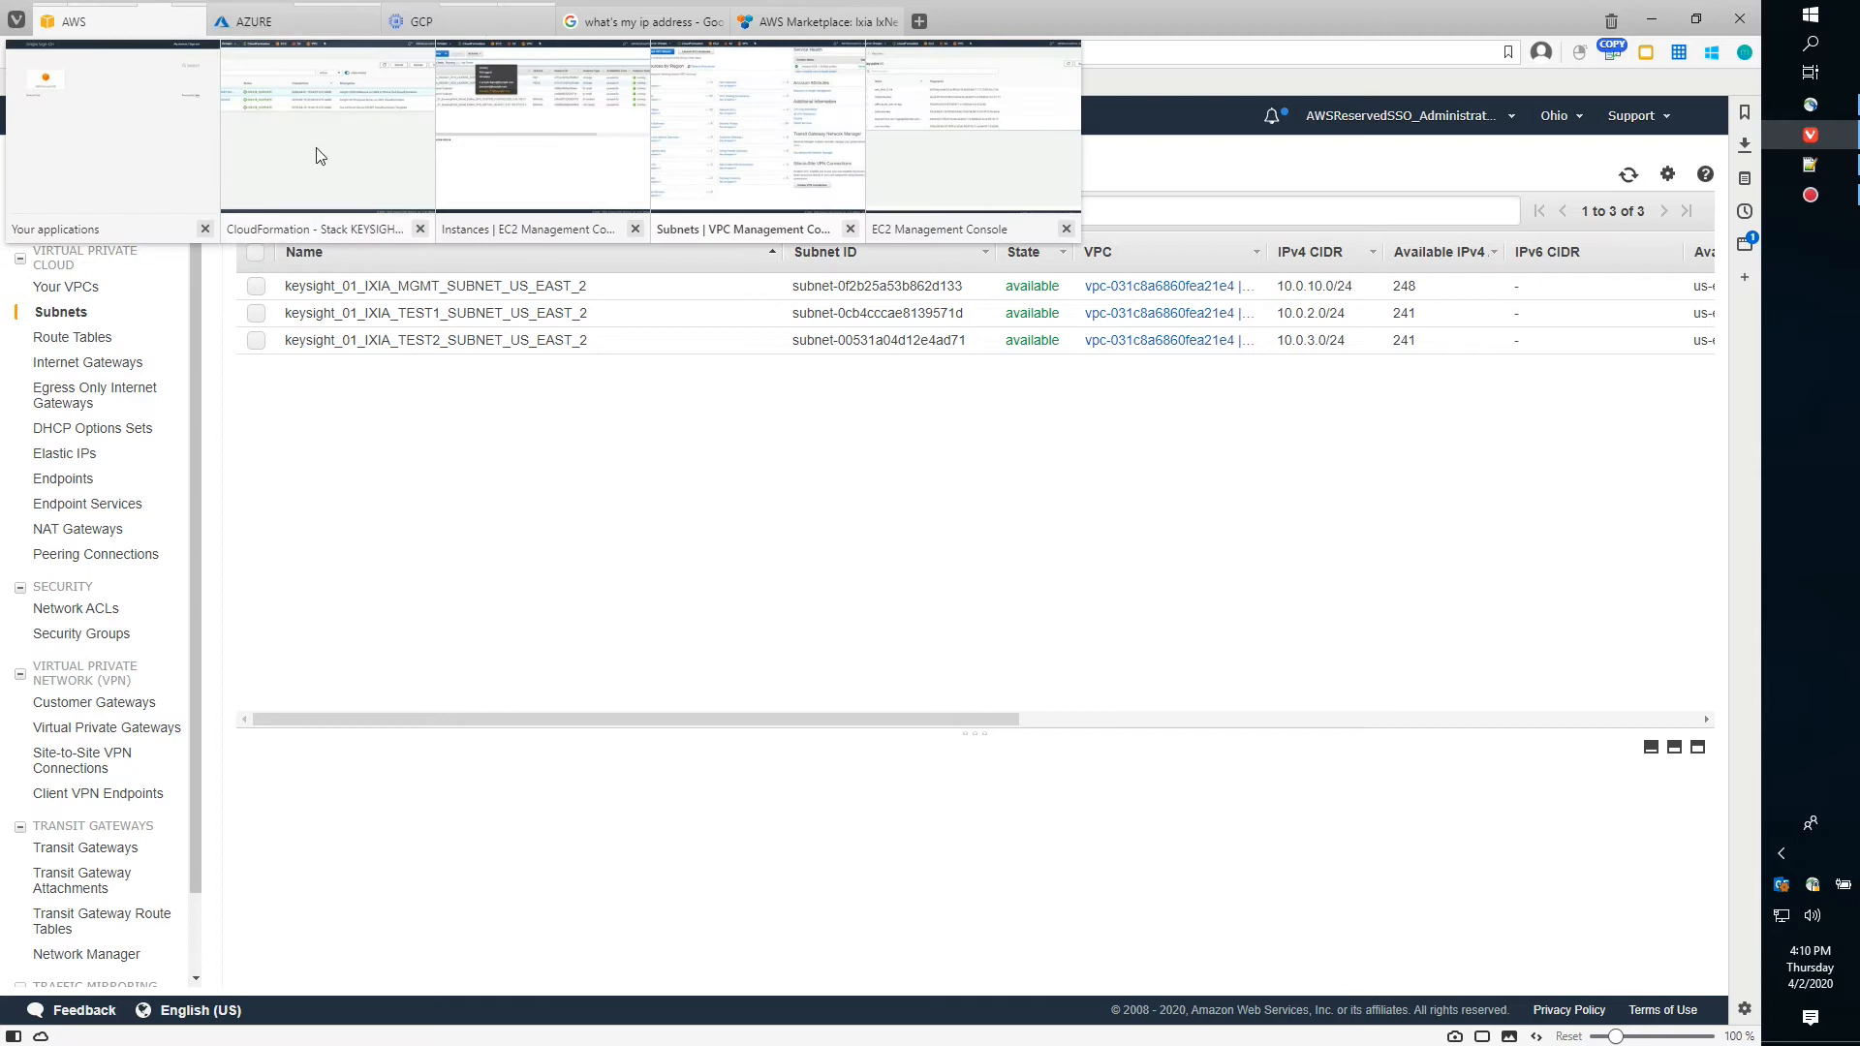
{"action": "left_click", "coordinate": [465, 173]}
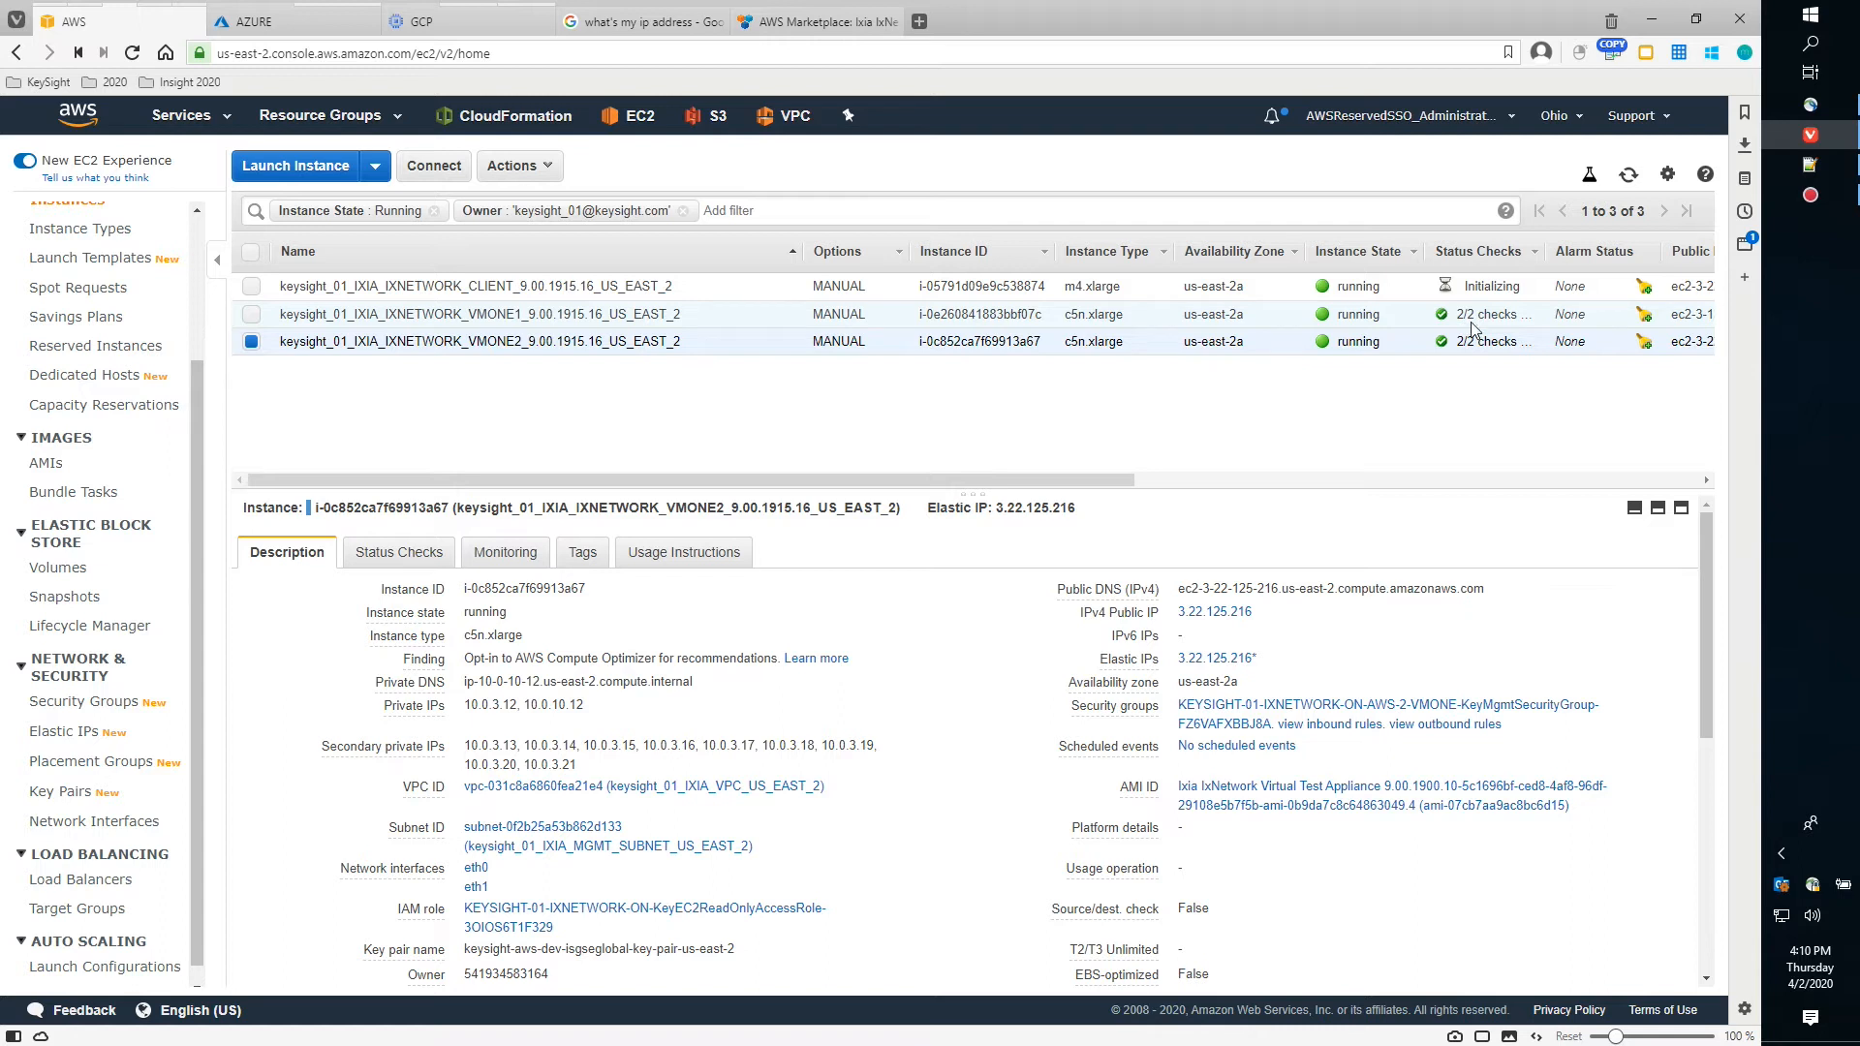
{"action": "left_click", "coordinate": [389, 553]}
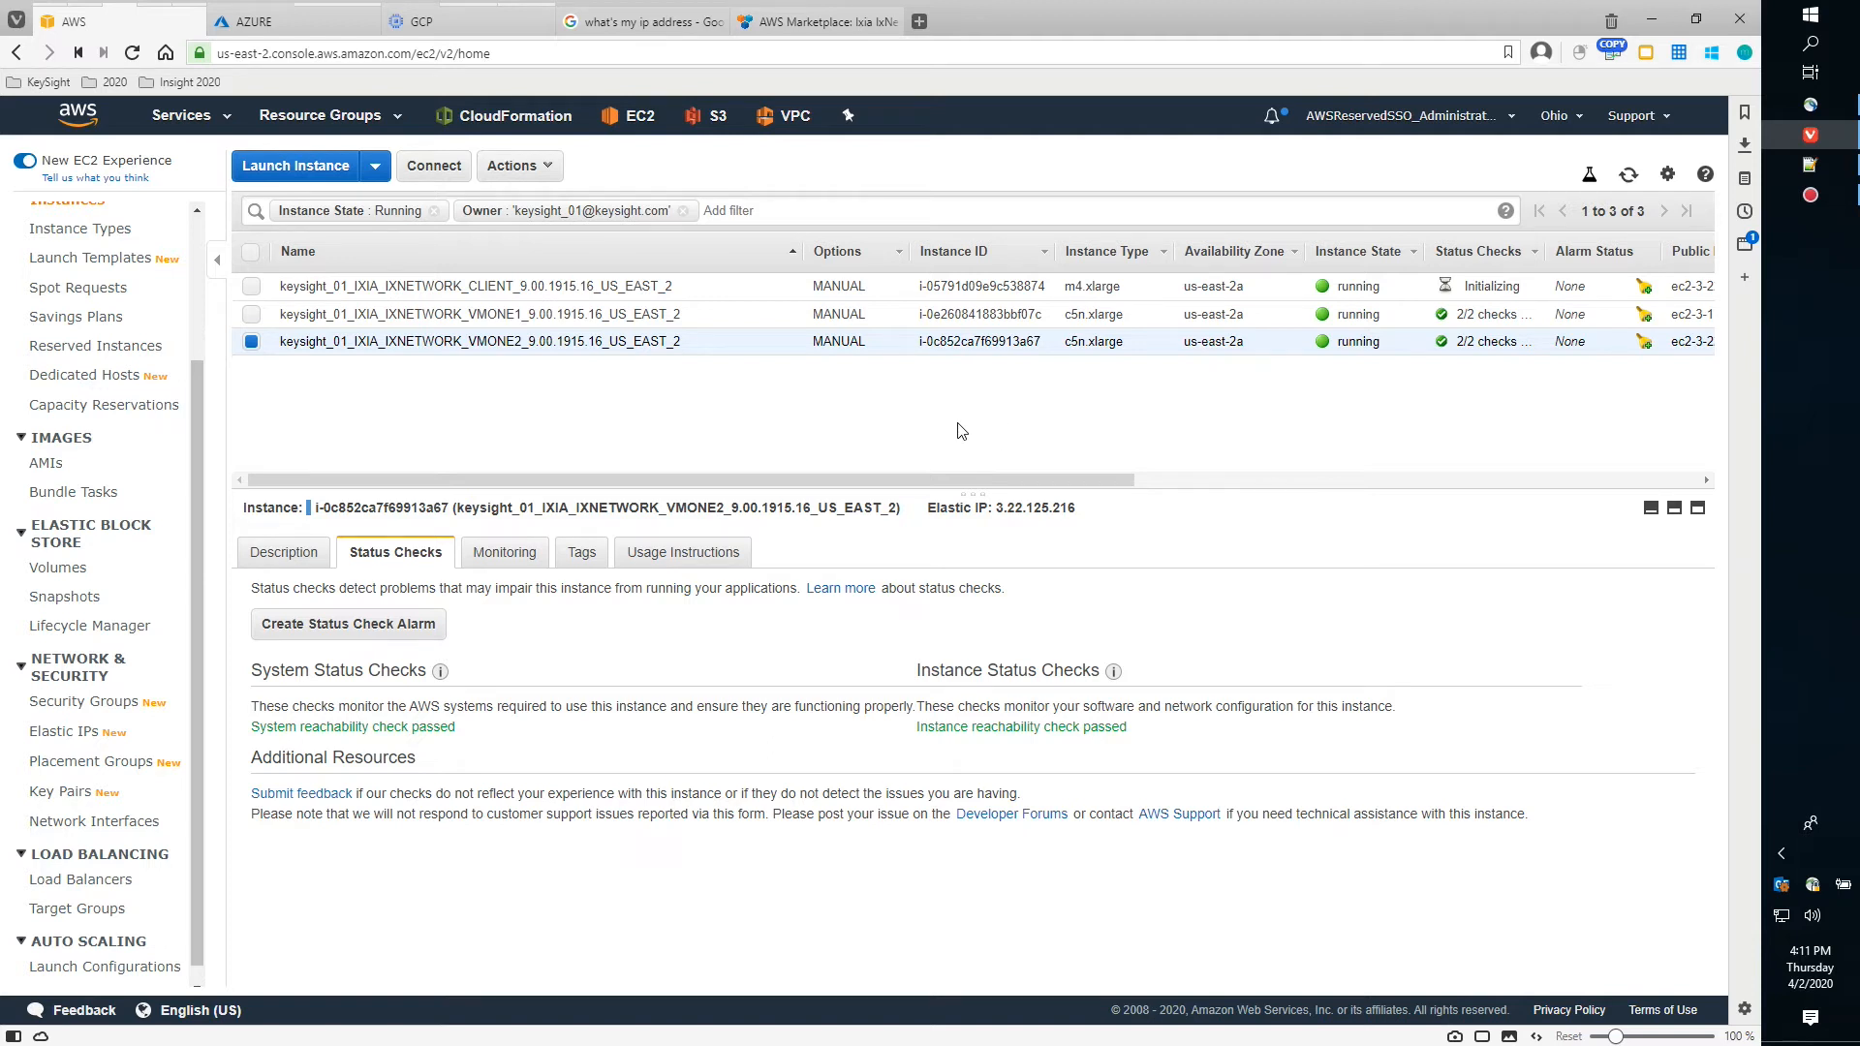
Refresh the instance list and confirm the client instance now passes 2/2 status checks
{"action": "left_click", "coordinate": [252, 342]}
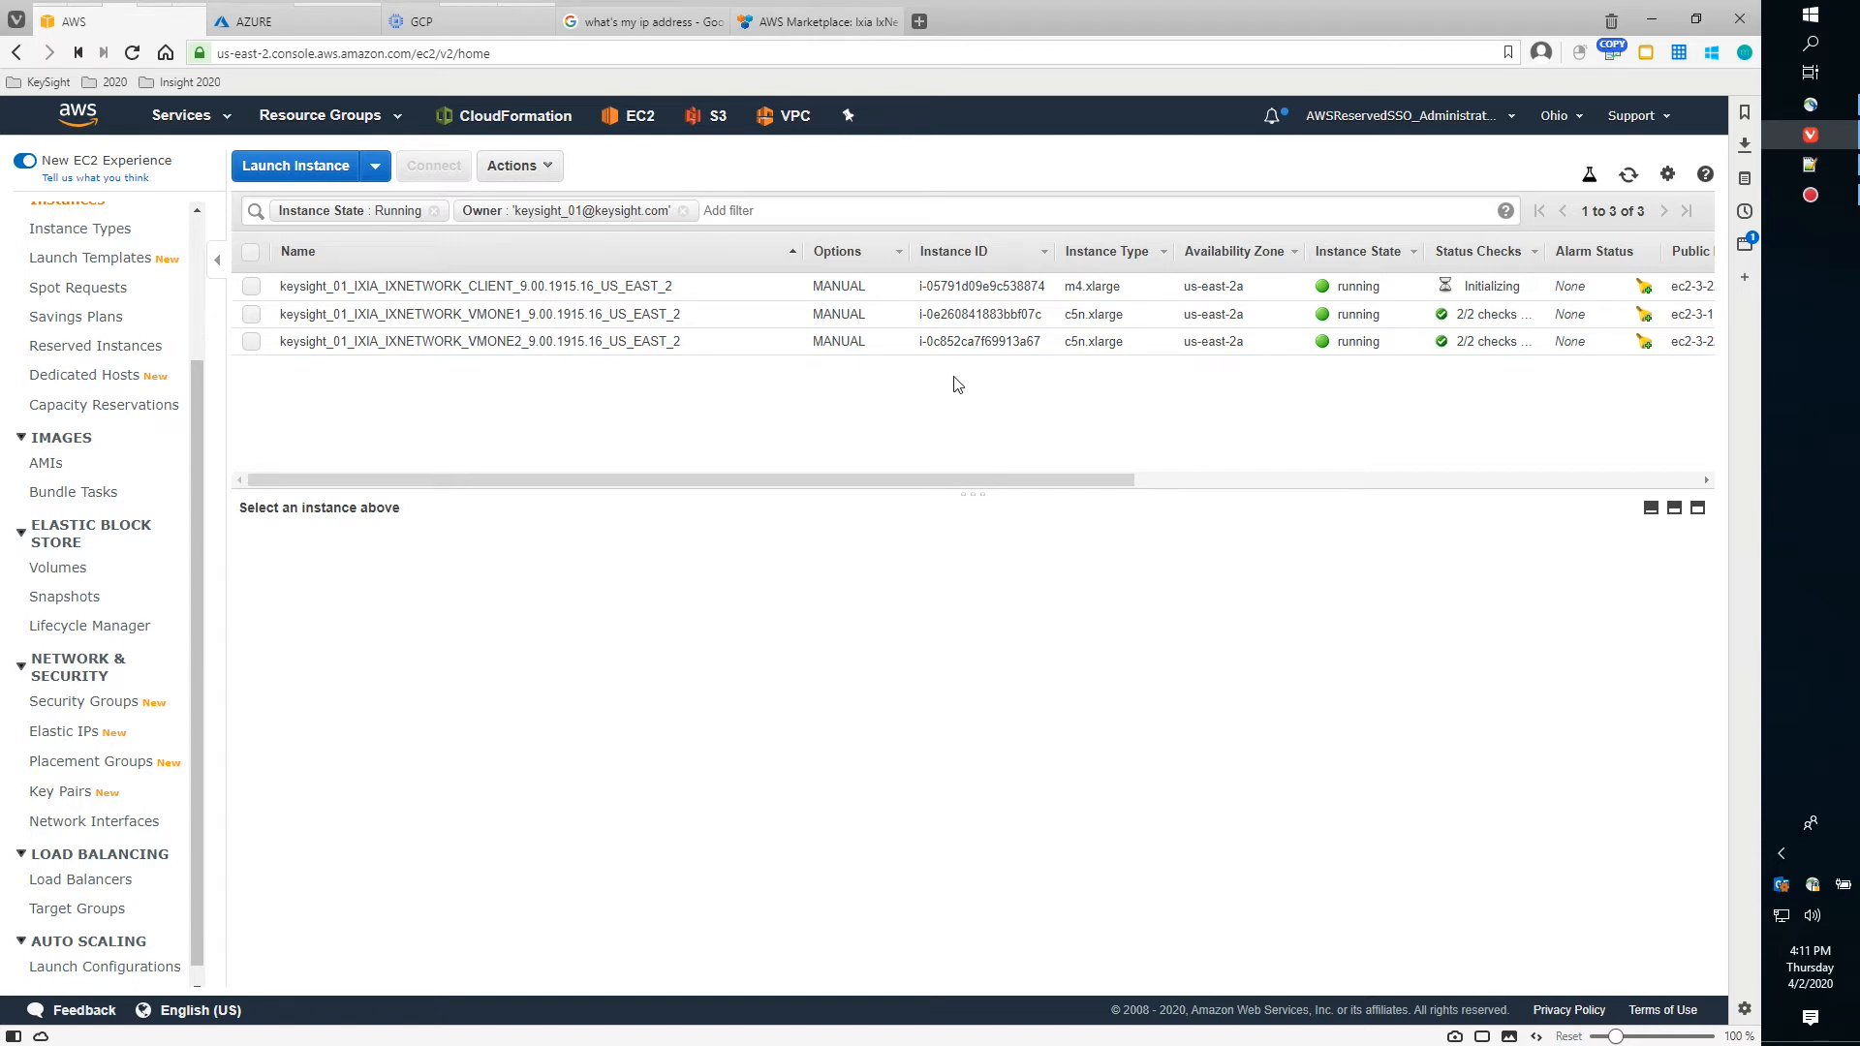
{"action": "left_click", "coordinate": [1628, 177]}
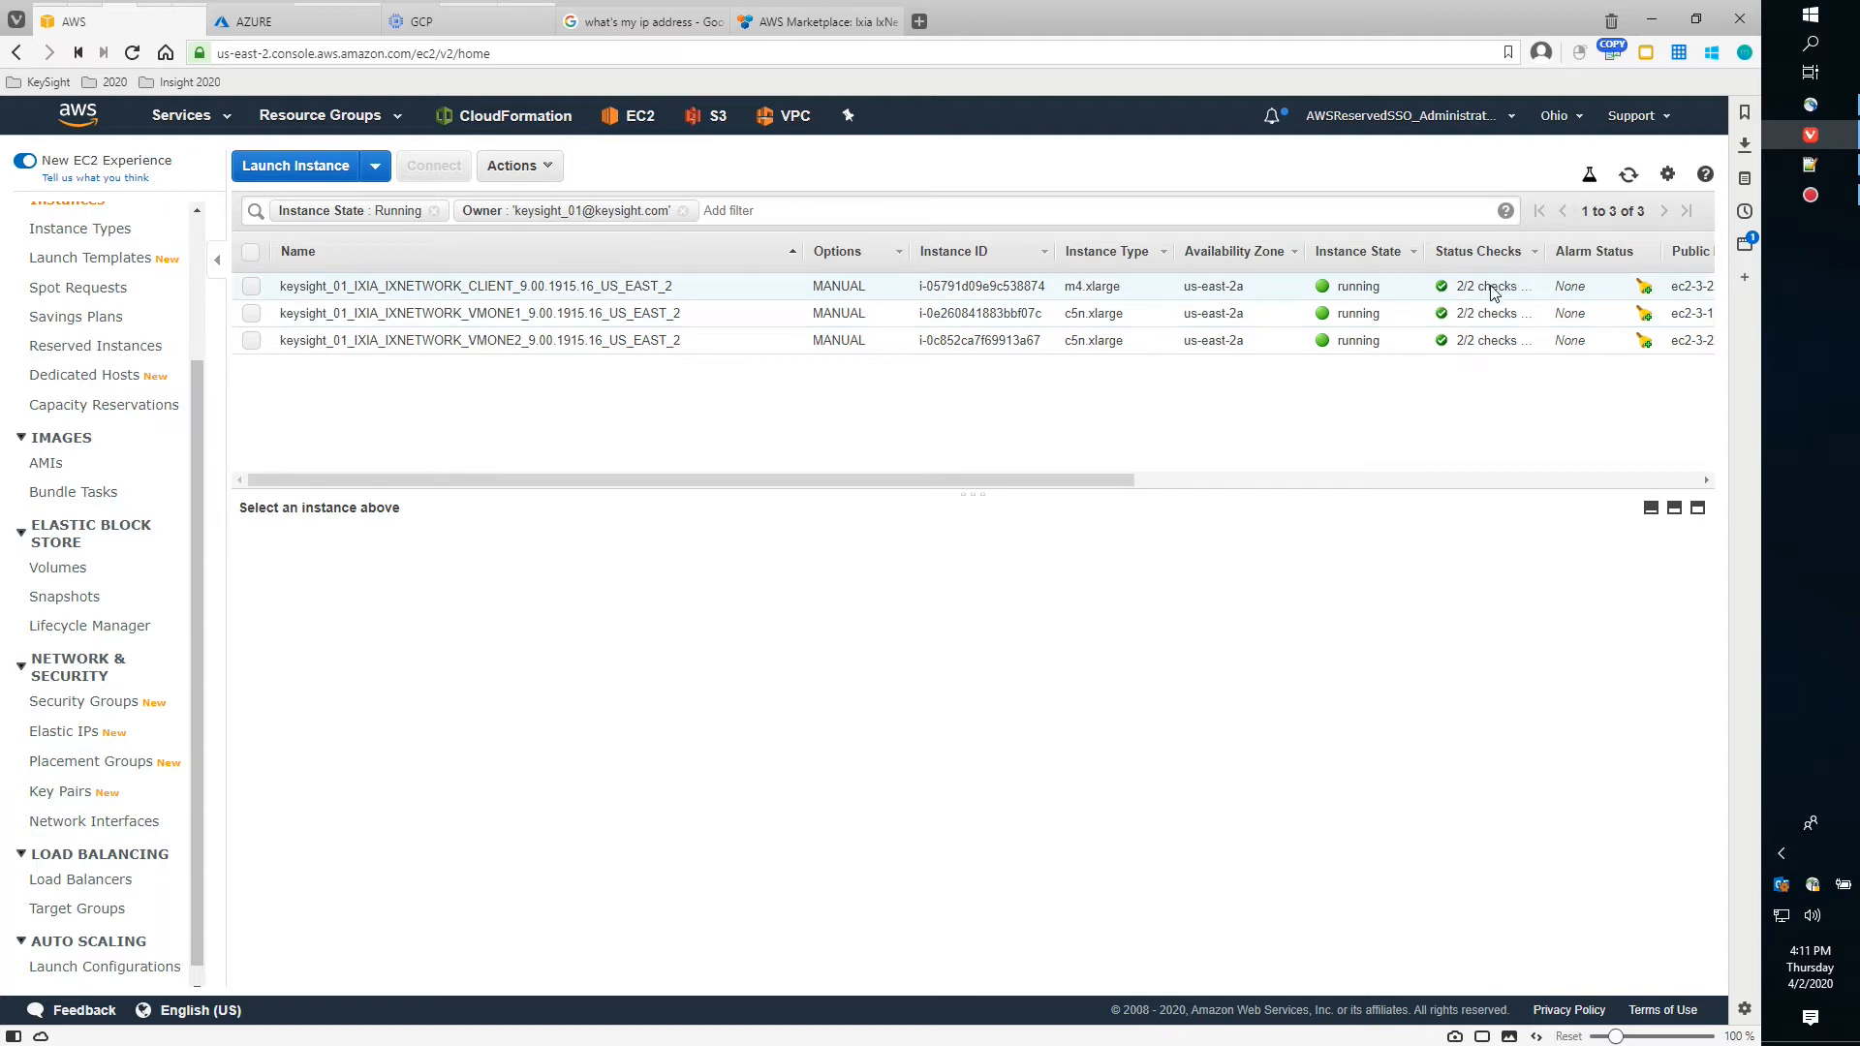
{"action": "left_click", "coordinate": [387, 286]}
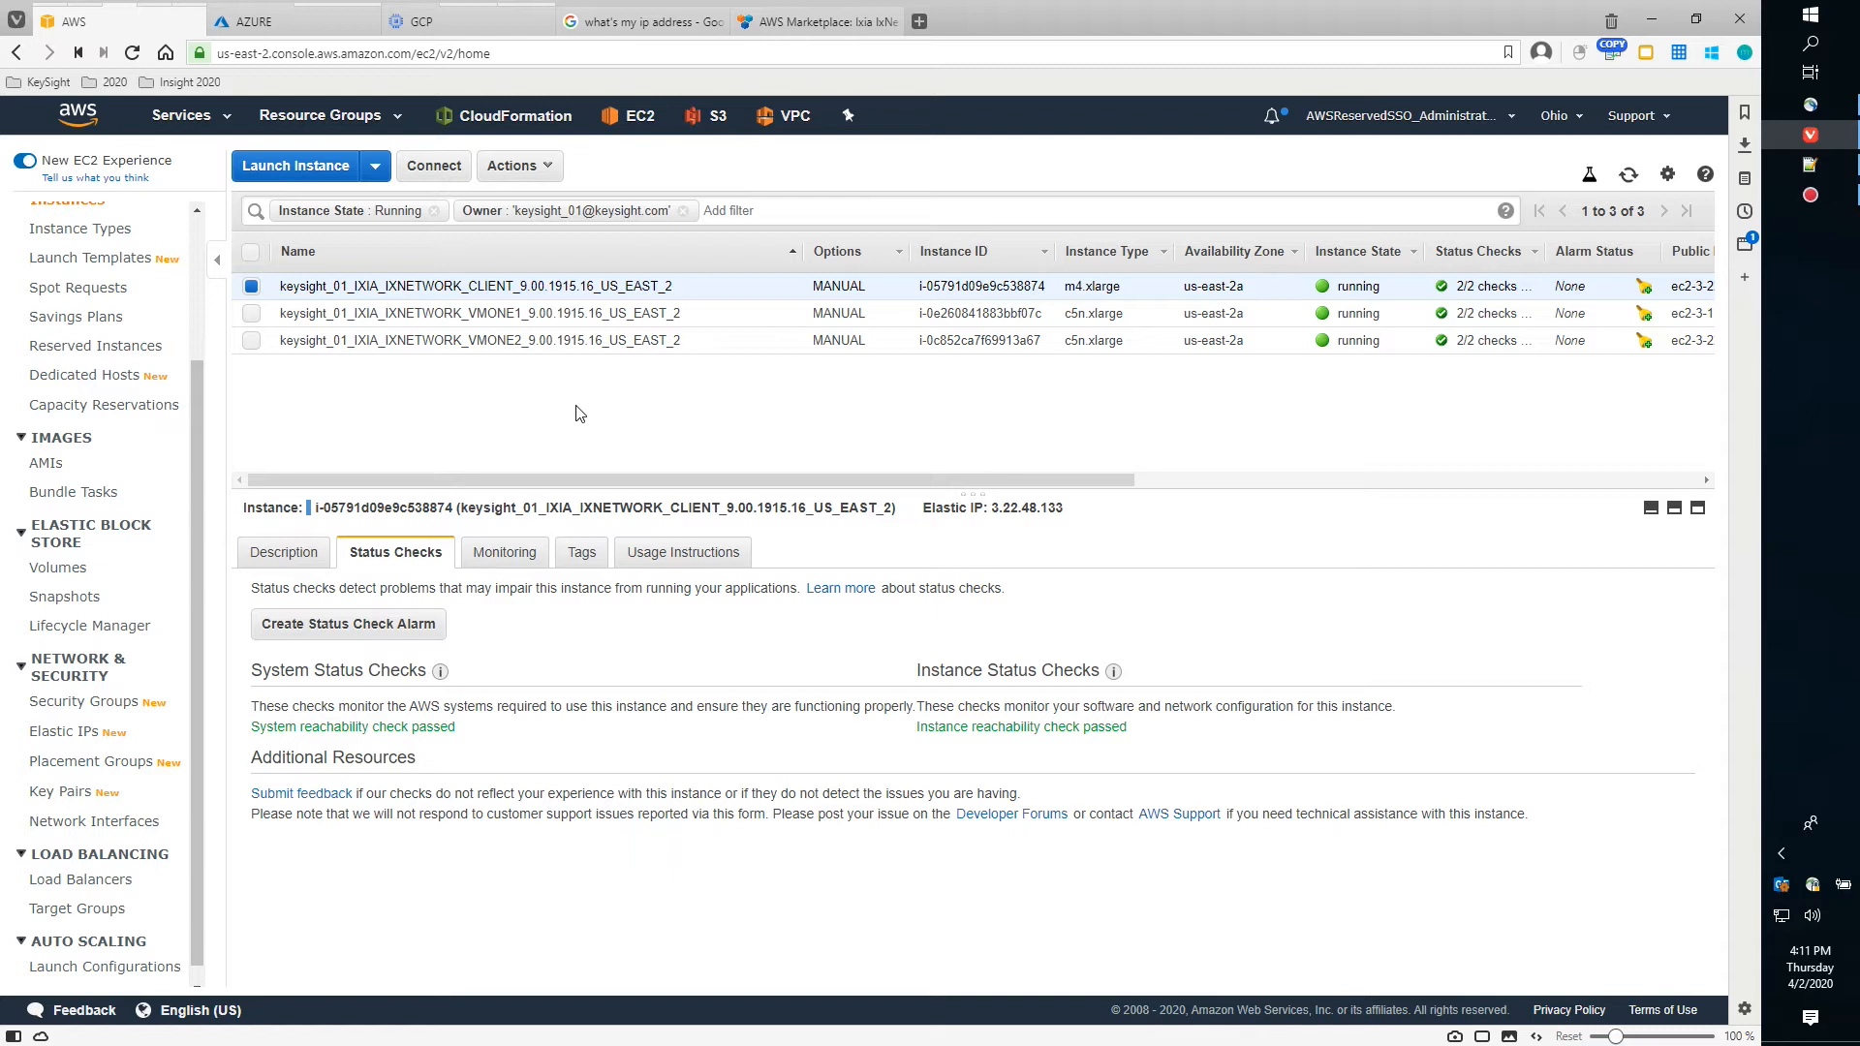
{"action": "left_click", "coordinate": [547, 170]}
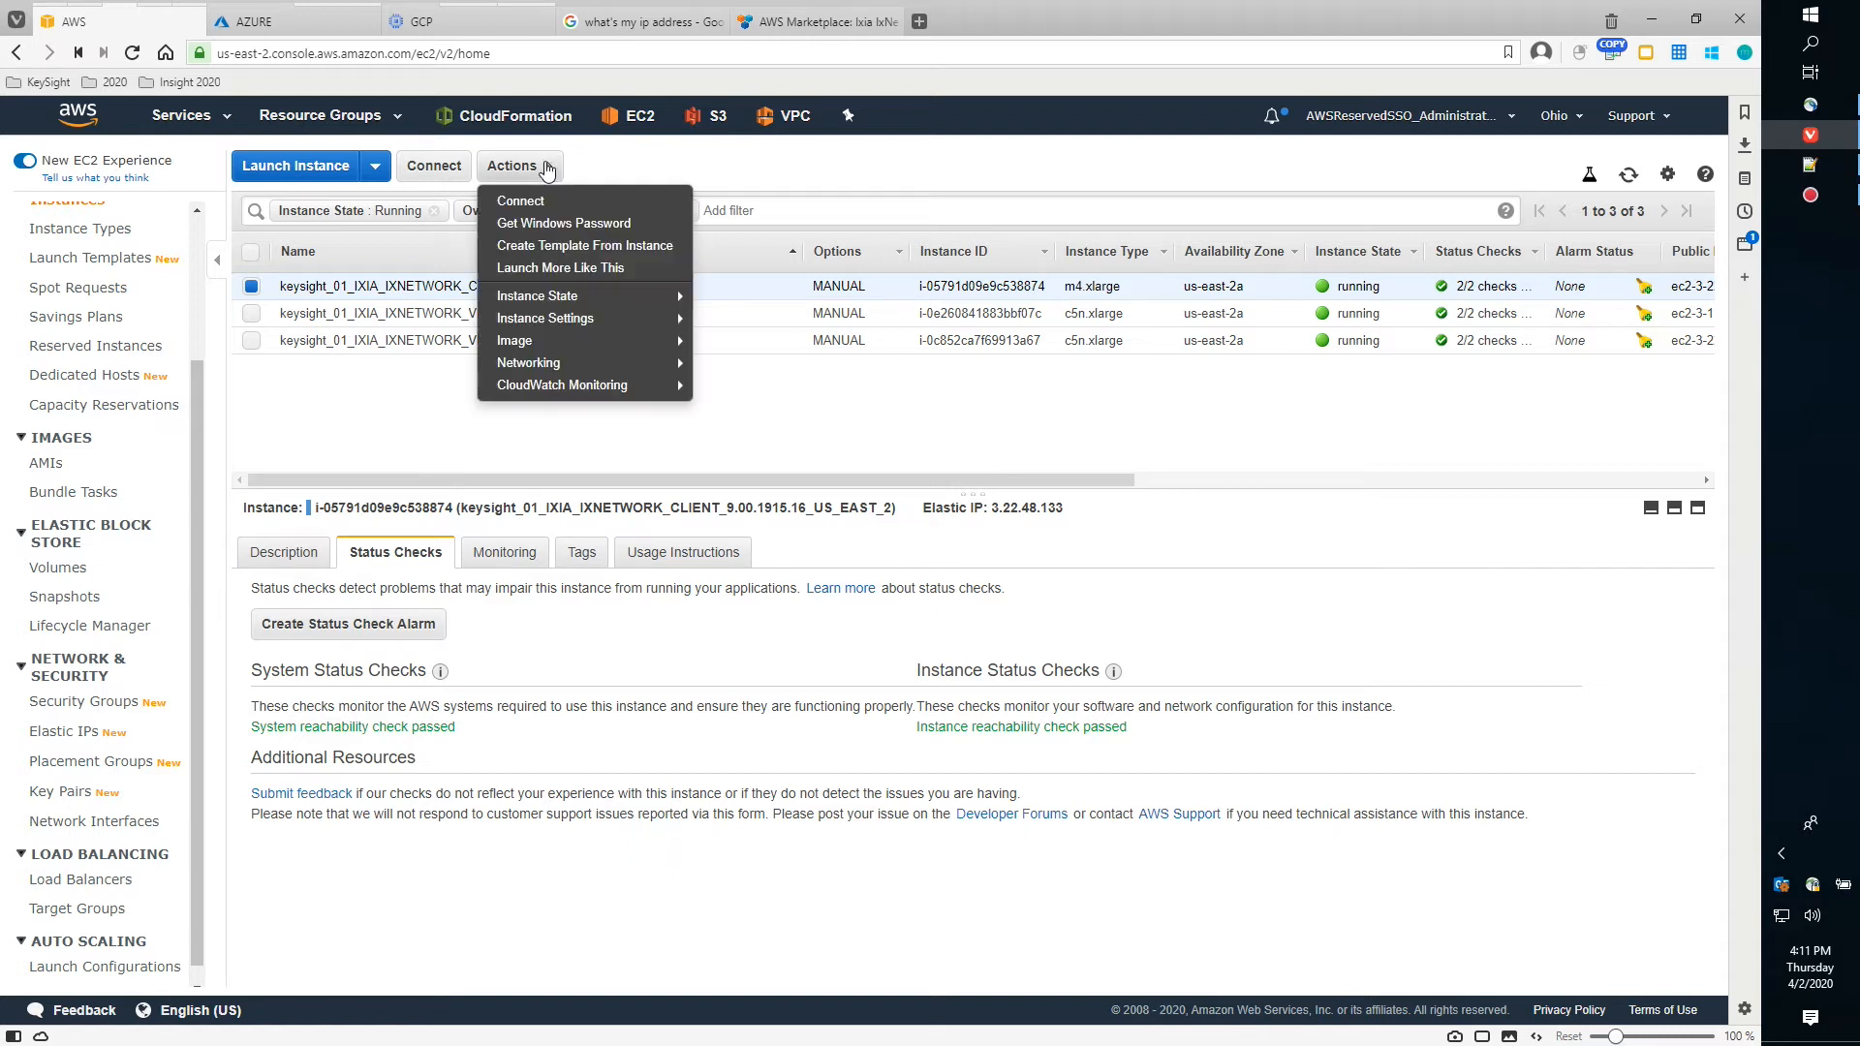
{"action": "left_click", "coordinate": [590, 225]}
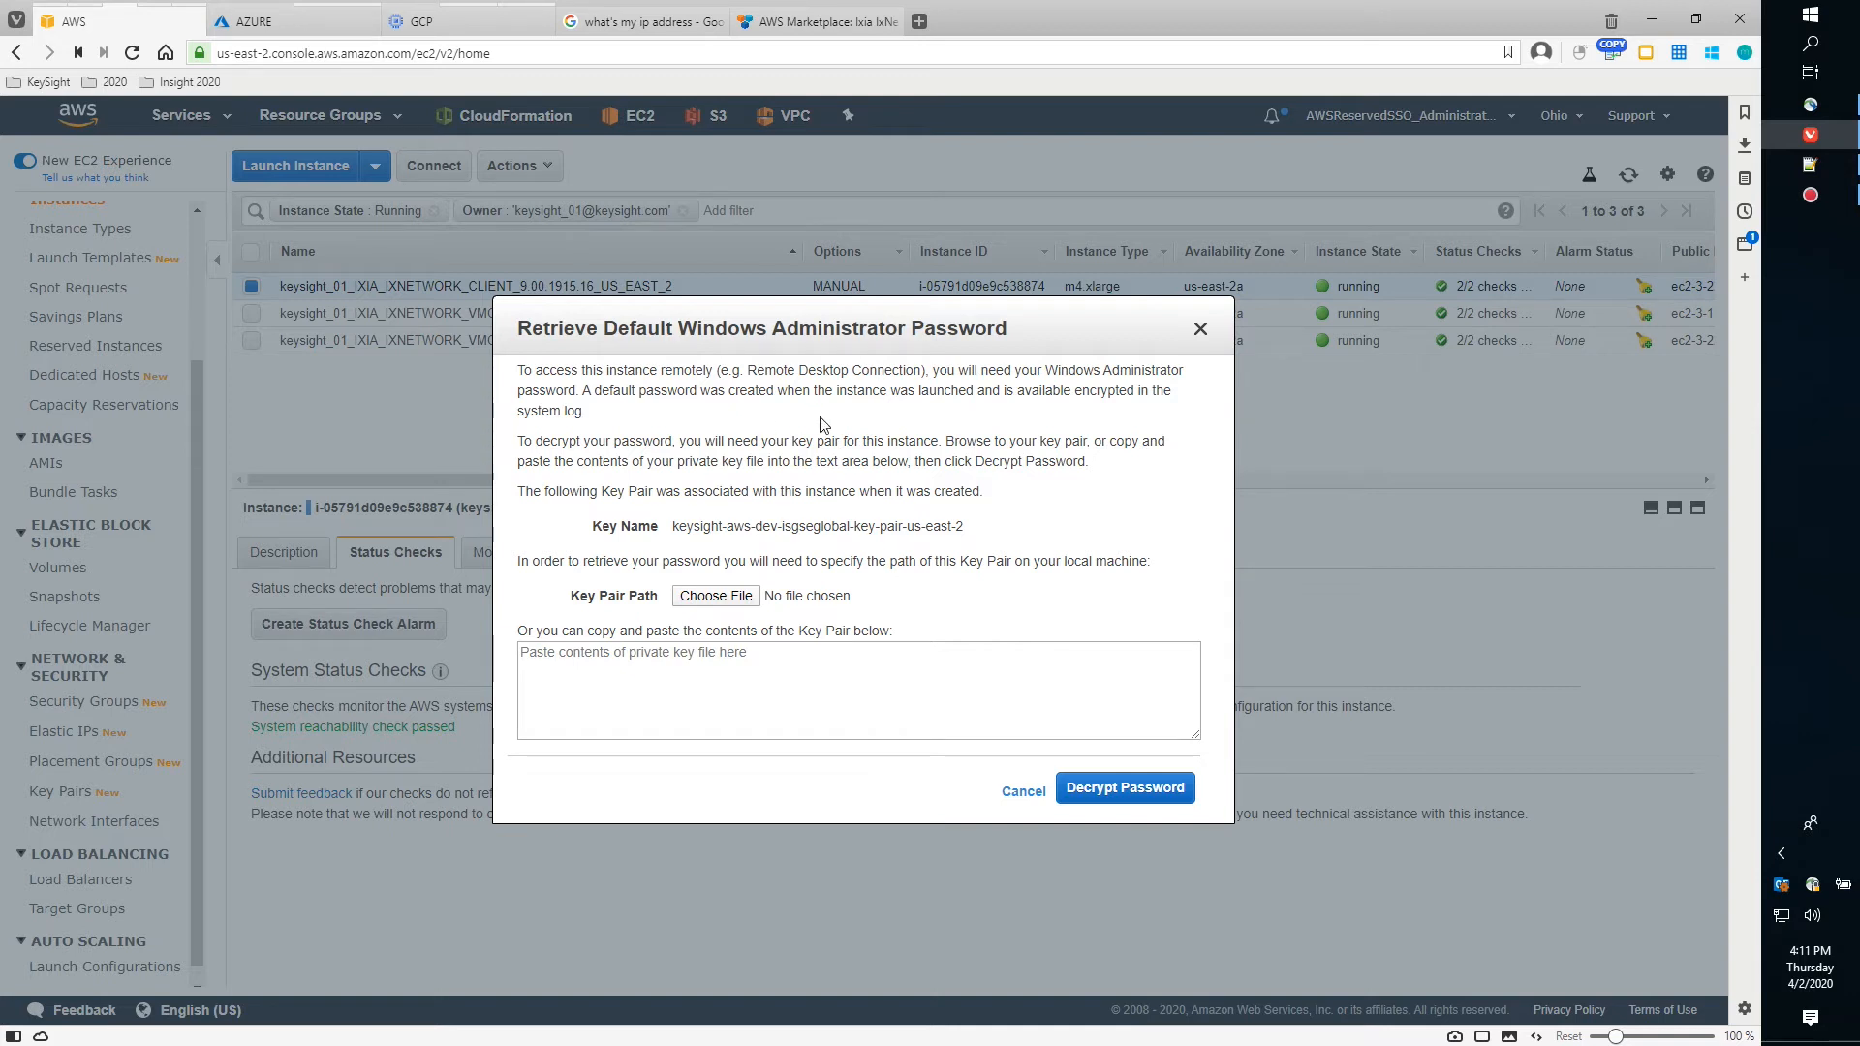
{"action": "left_click_drag", "start_coordinate": [807, 332], "coordinate": [793, 327]}
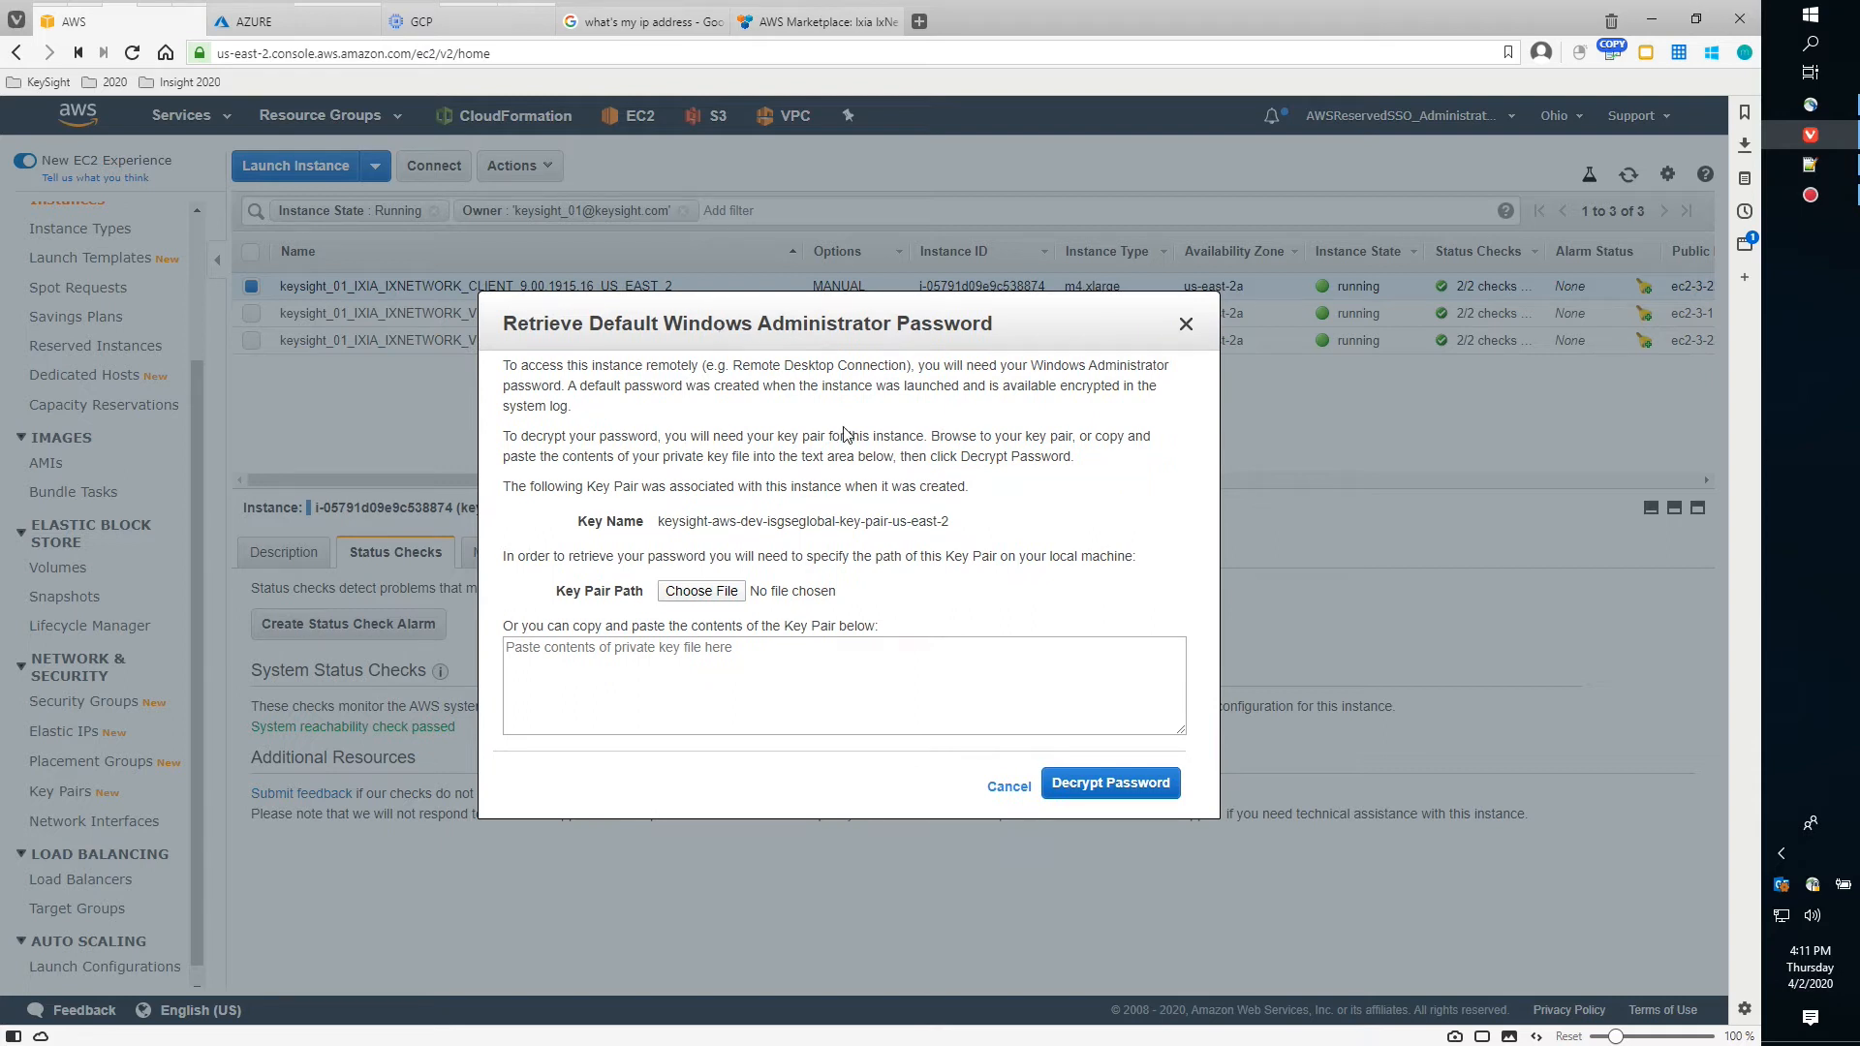
{"action": "left_click", "coordinate": [1186, 323]}
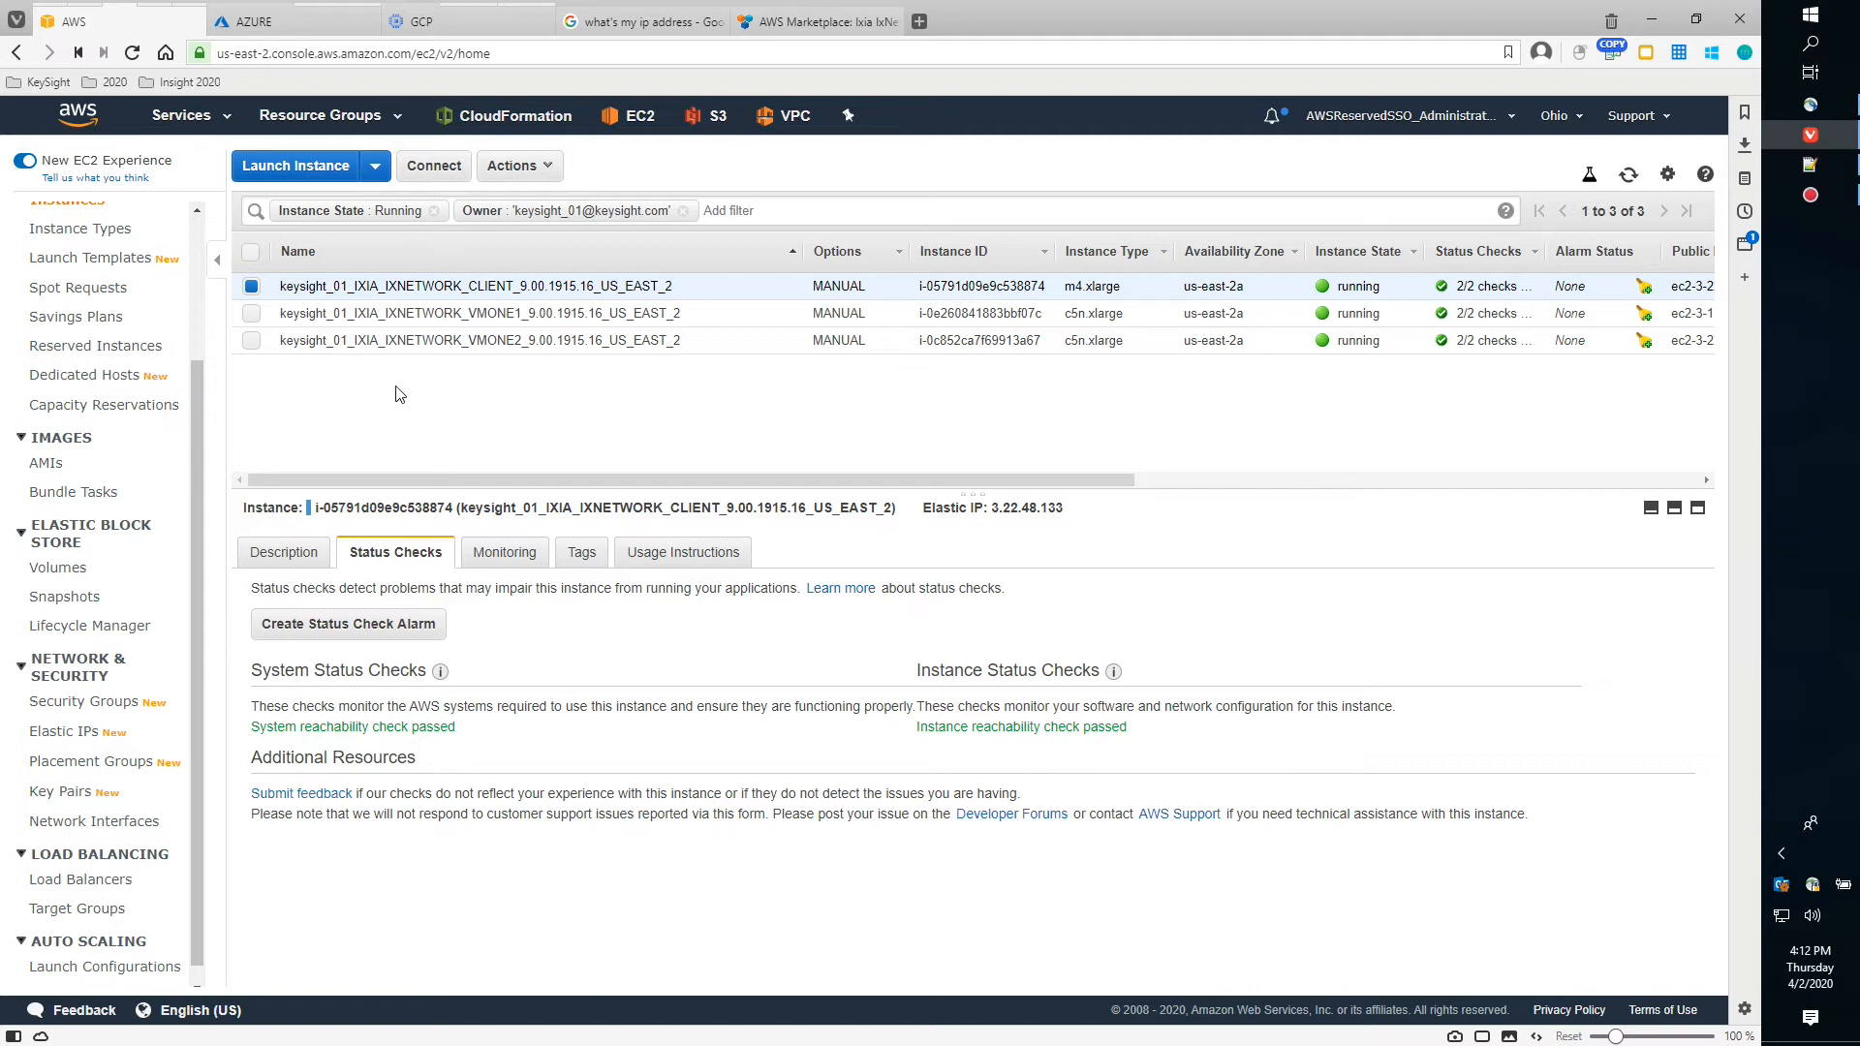
{"action": "mouse_move", "coordinate": [135, 21]}
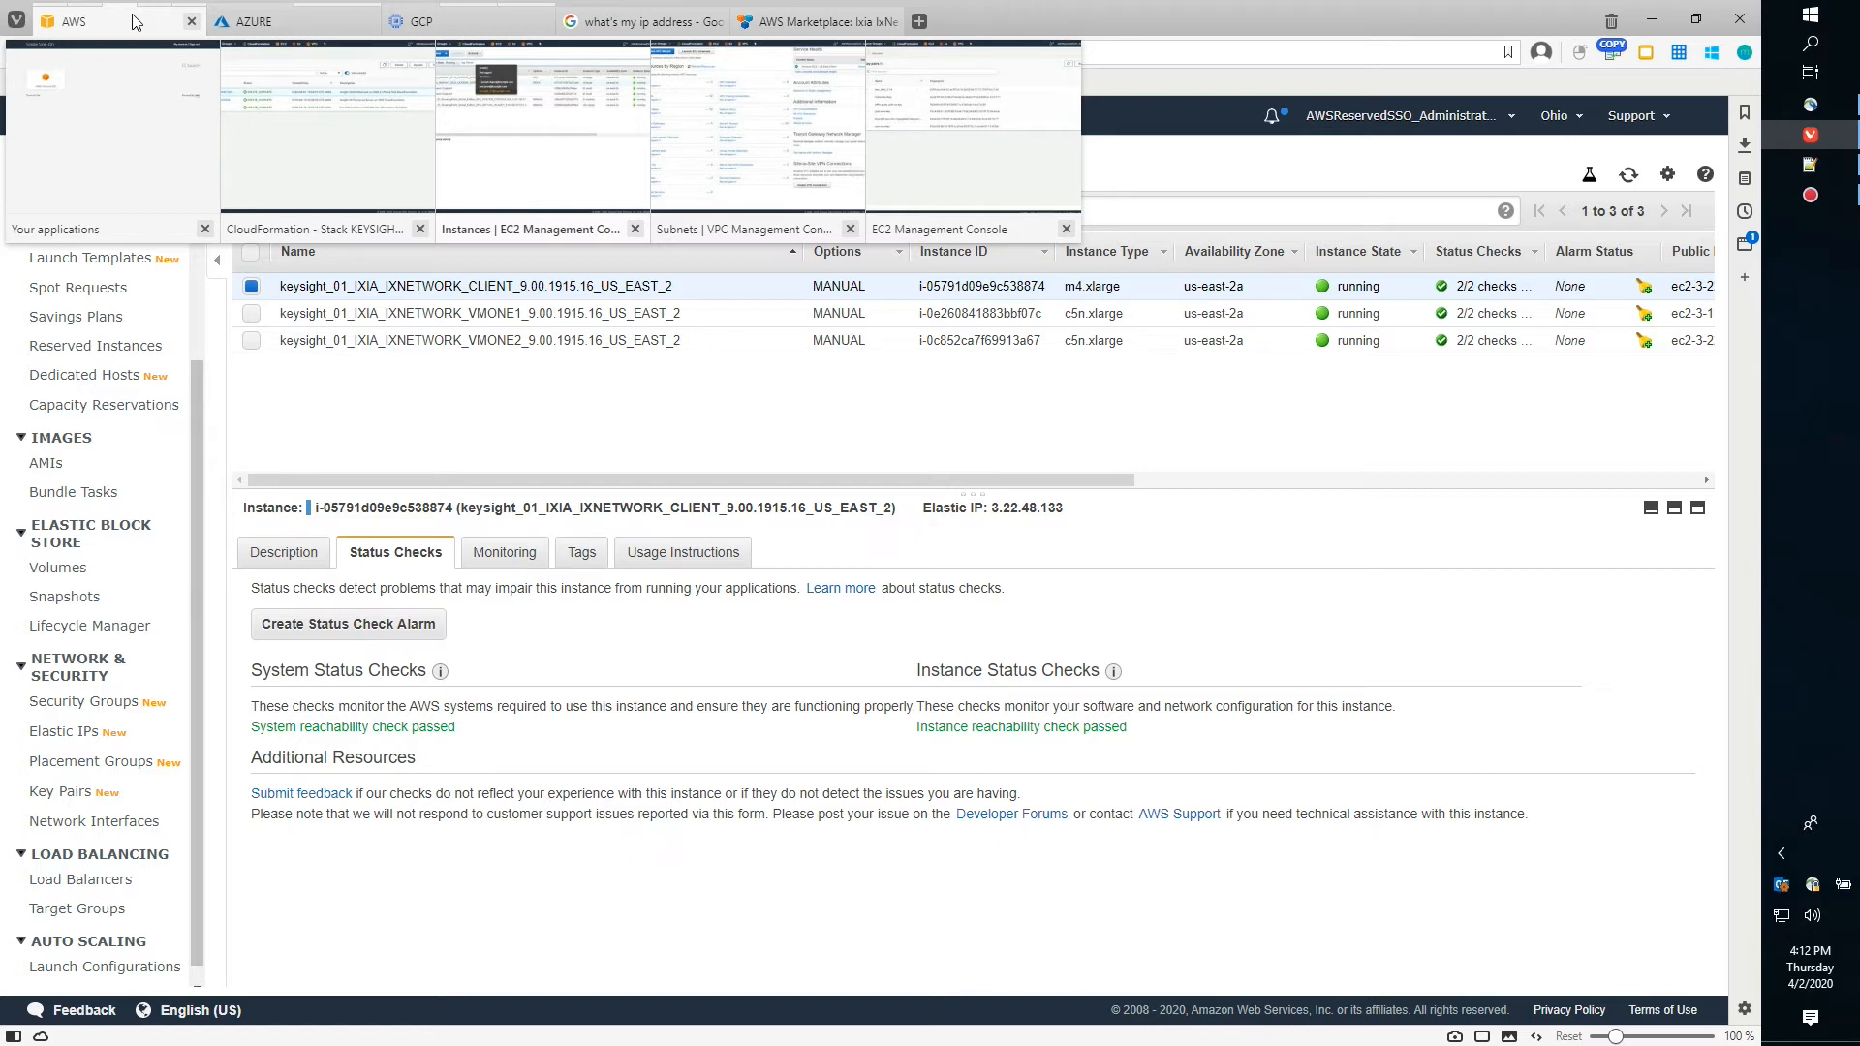
Bring up the EC2 Key pairs page for Ohio listing six key pairs with fingerprints
{"action": "left_click", "coordinate": [957, 200]}
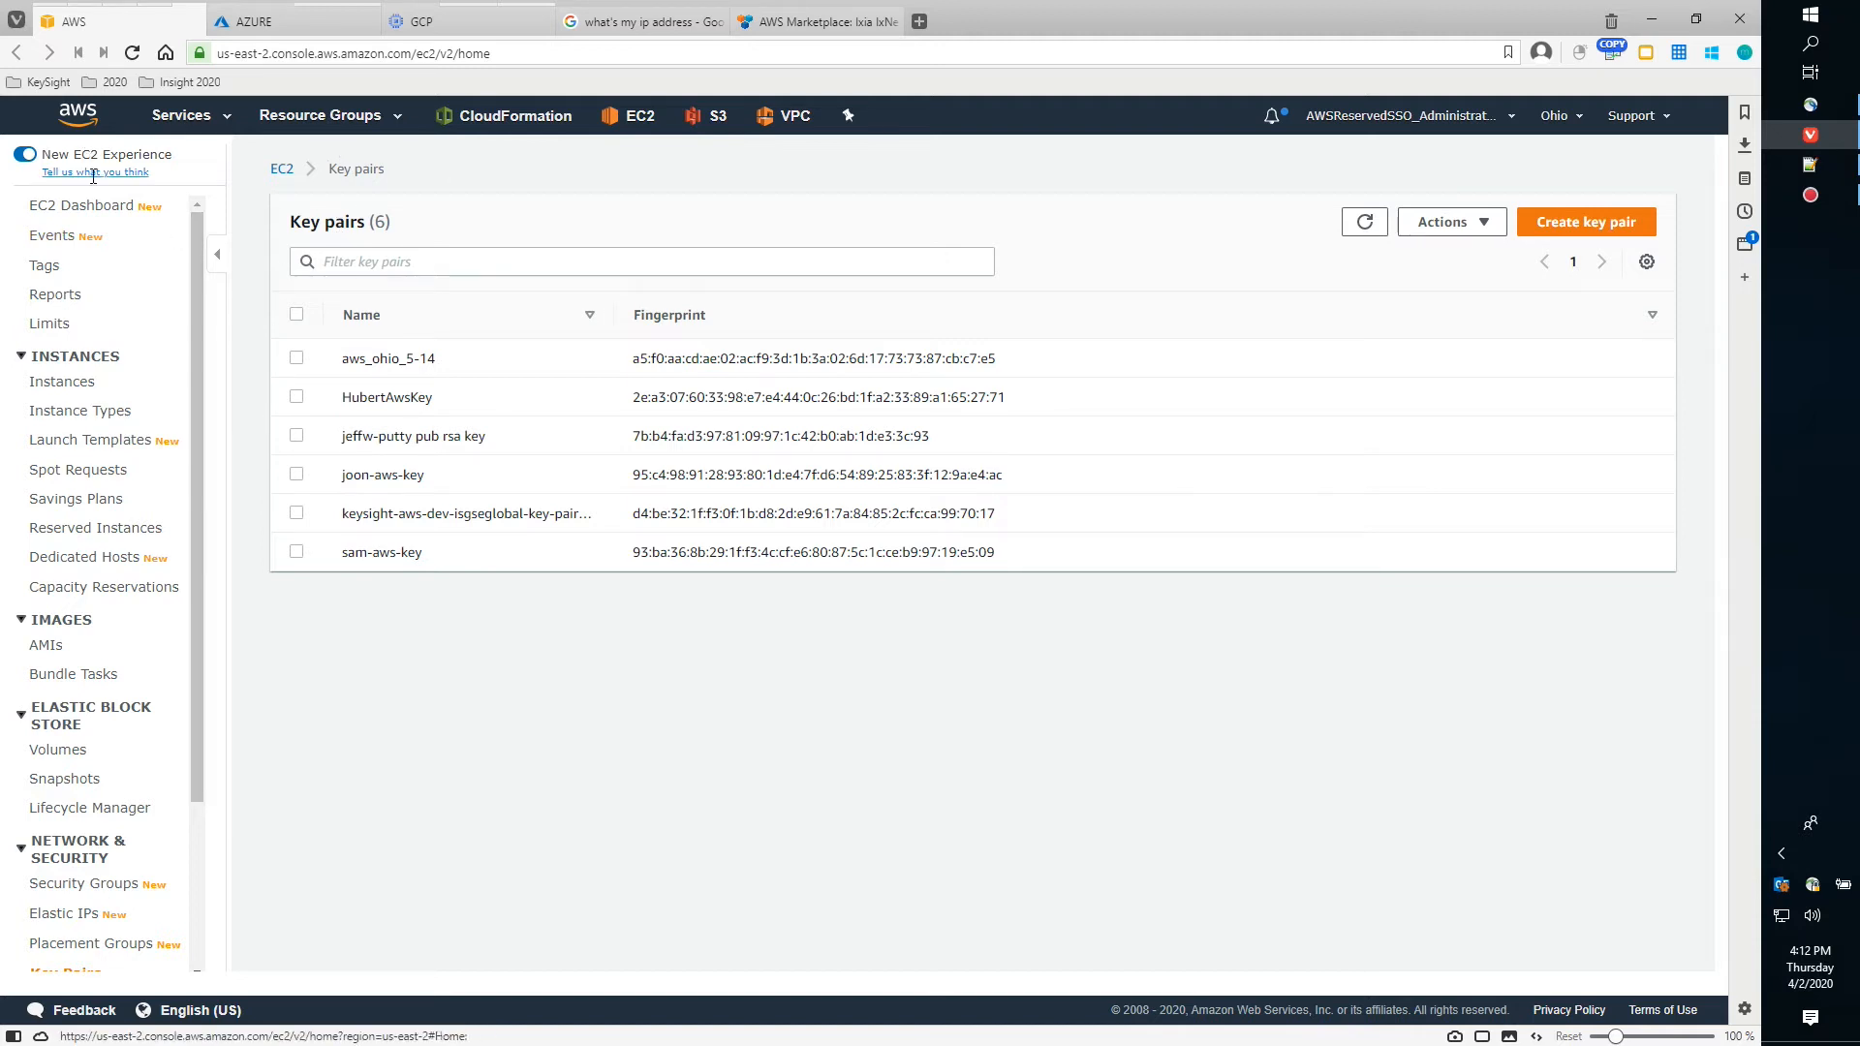
{"action": "left_click_drag", "start_coordinate": [197, 290], "coordinate": [196, 471]}
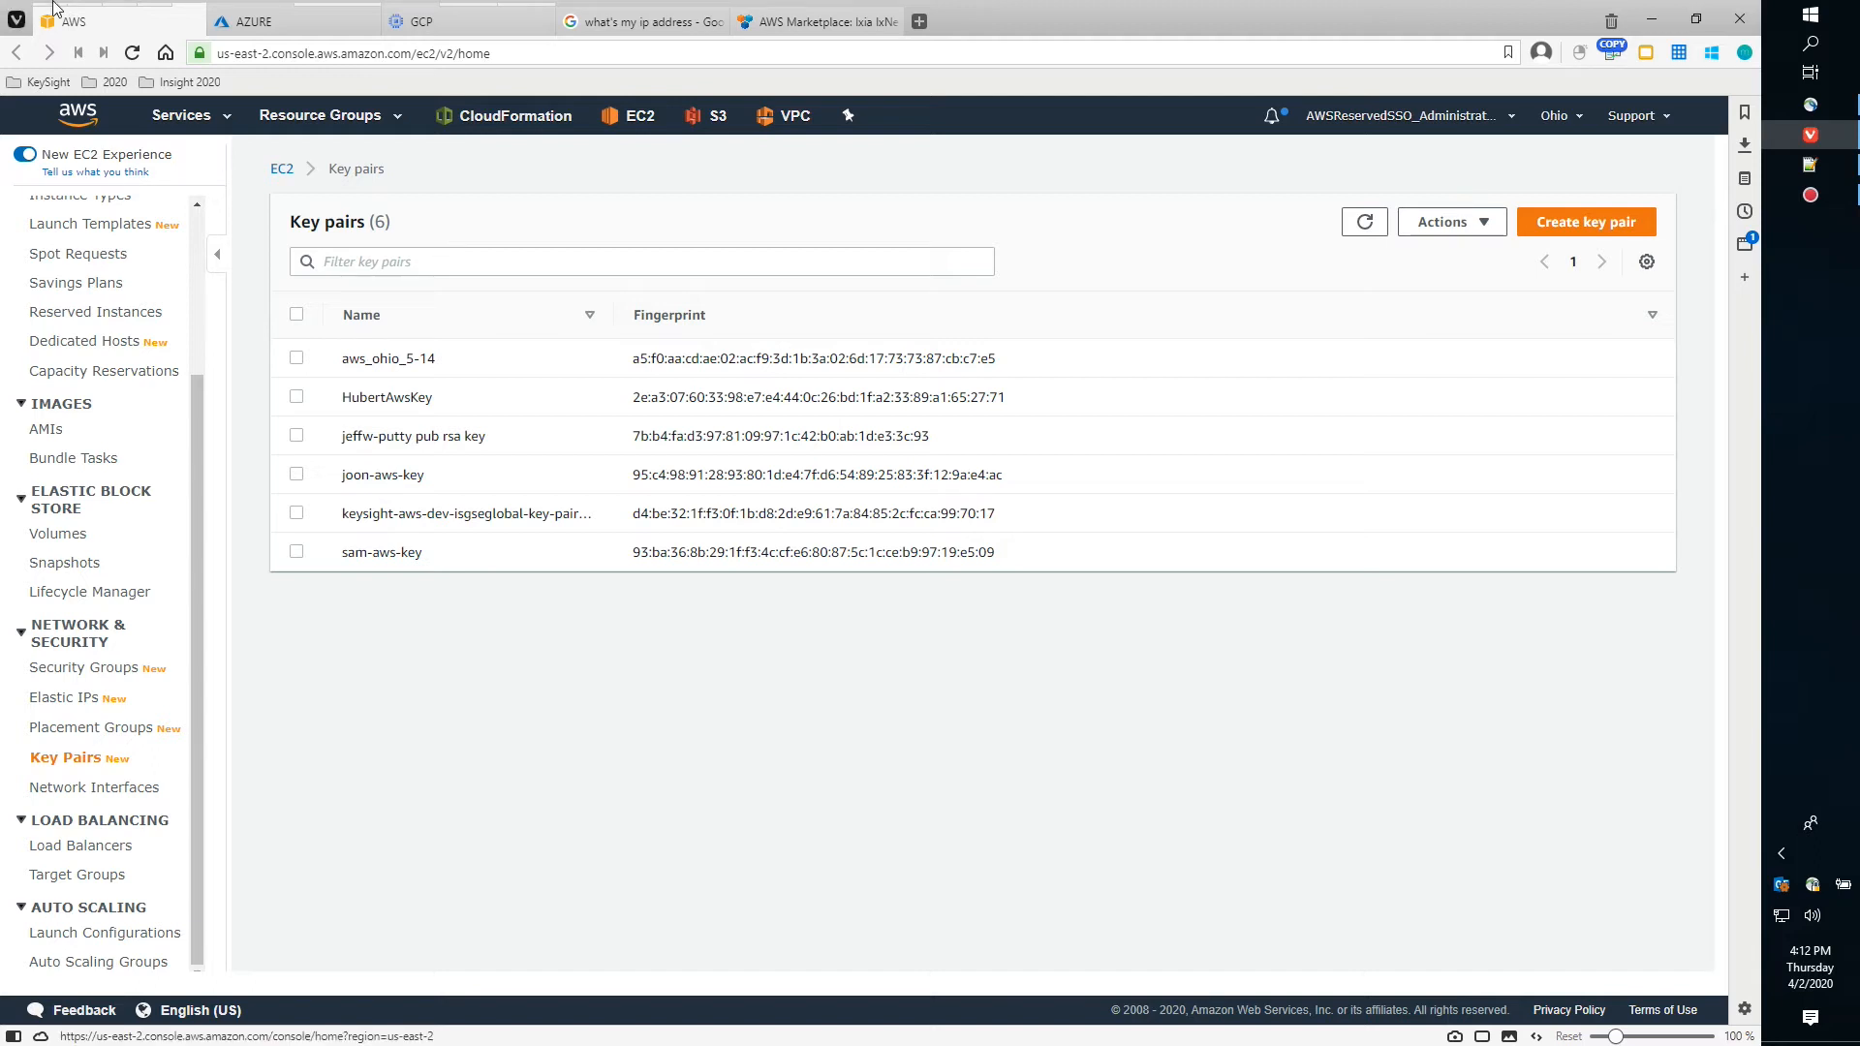
{"action": "mouse_move", "coordinate": [103, 28]}
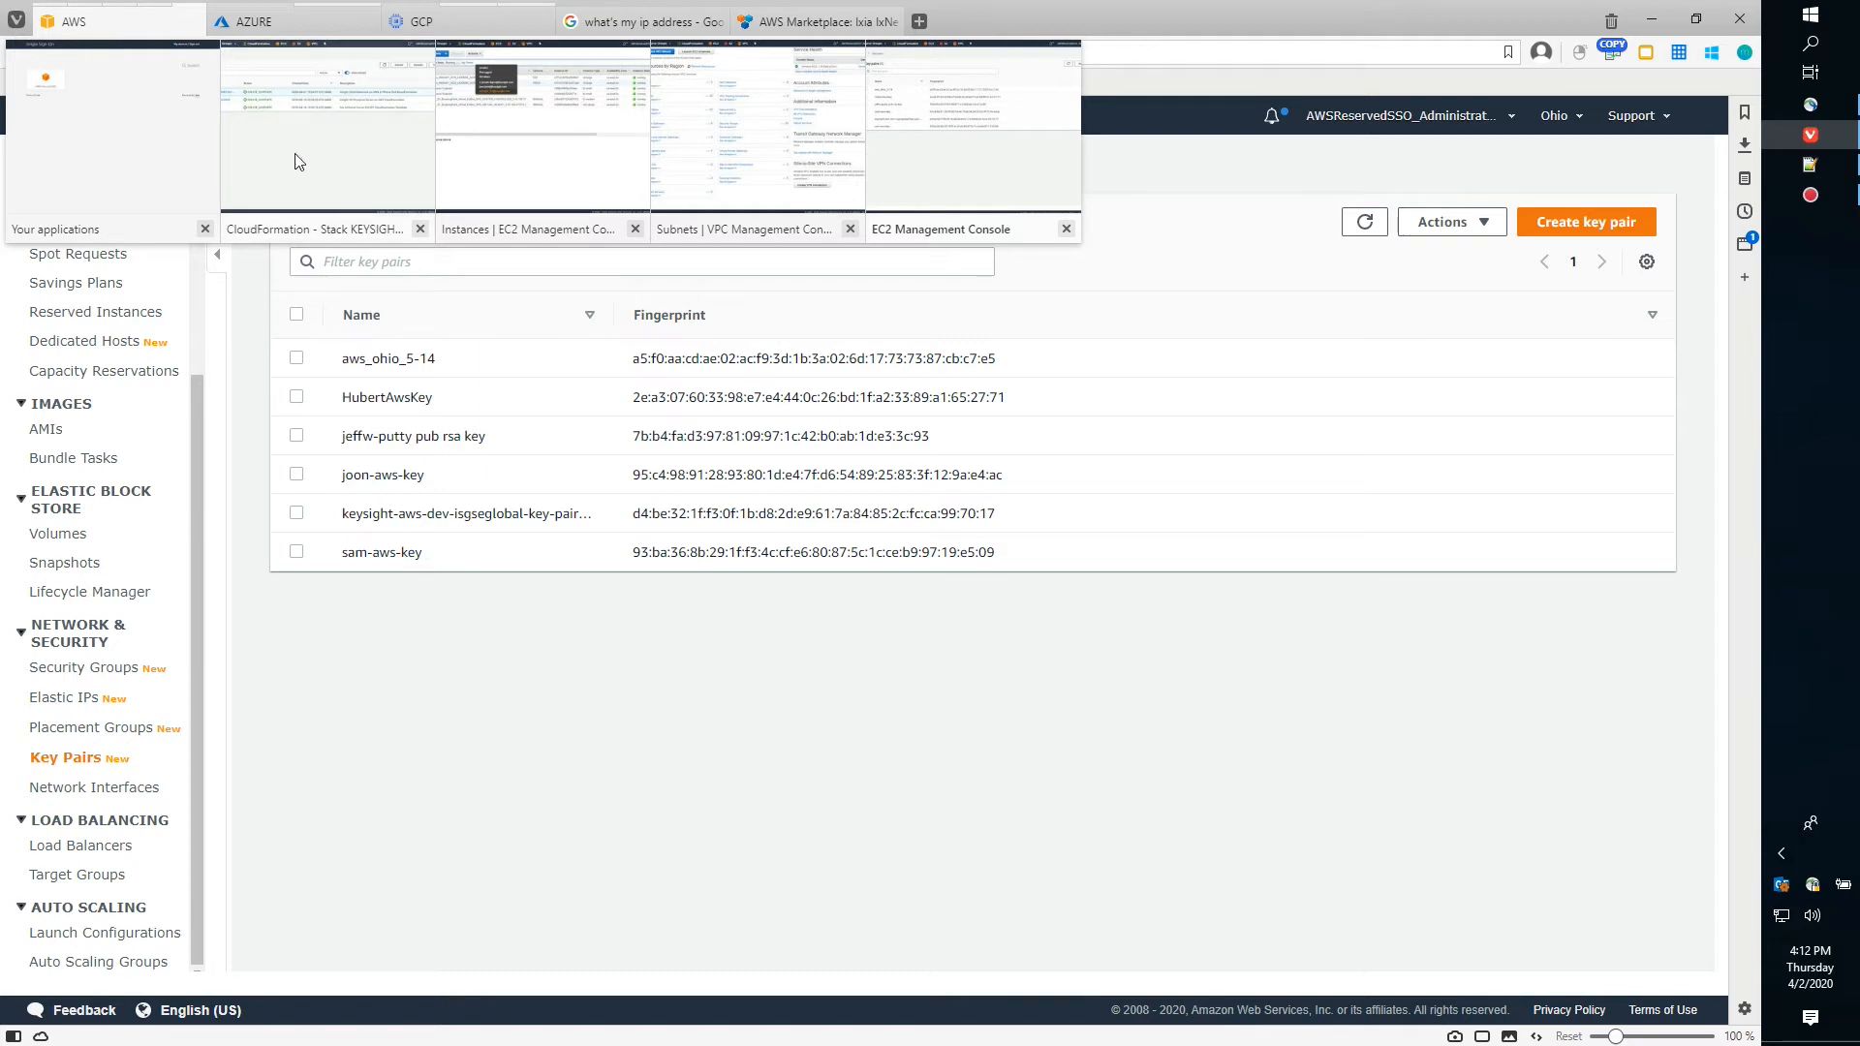
Select the client instance and start Get Windows Password from Actions
{"action": "left_click", "coordinate": [488, 194]}
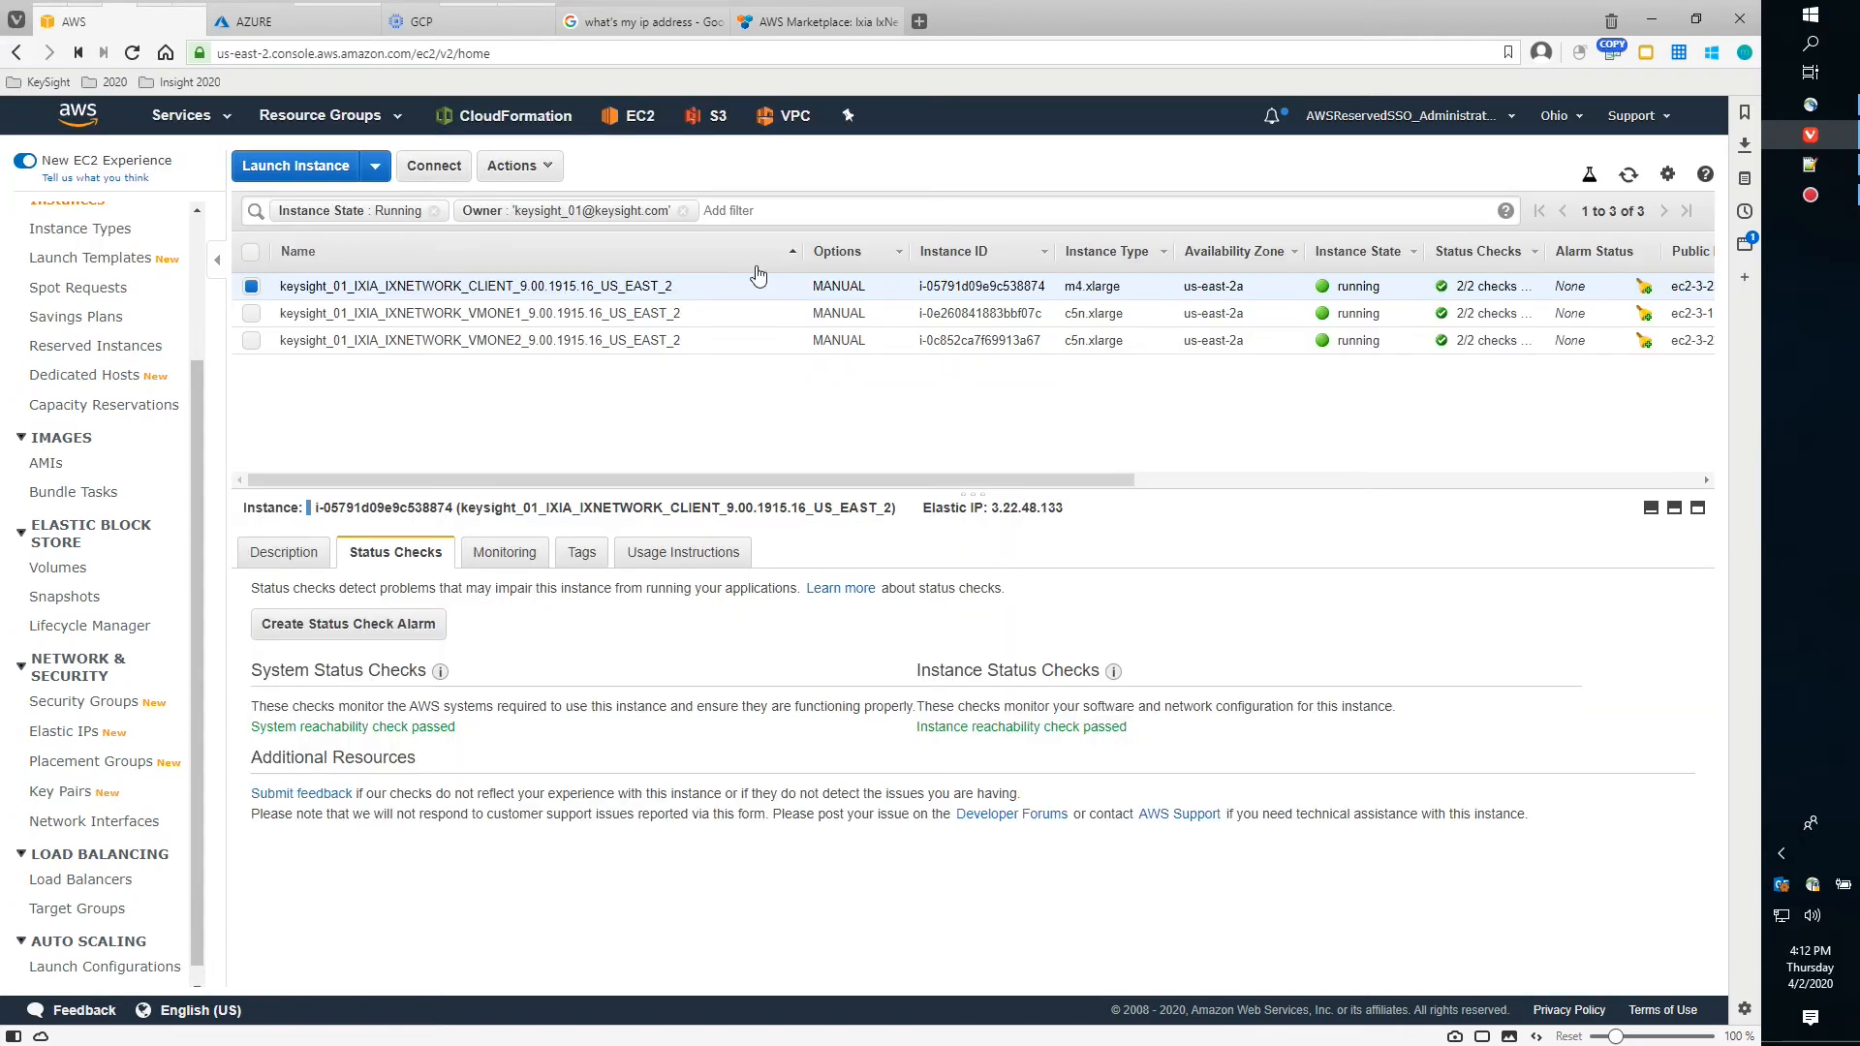
{"action": "left_click", "coordinate": [283, 552]}
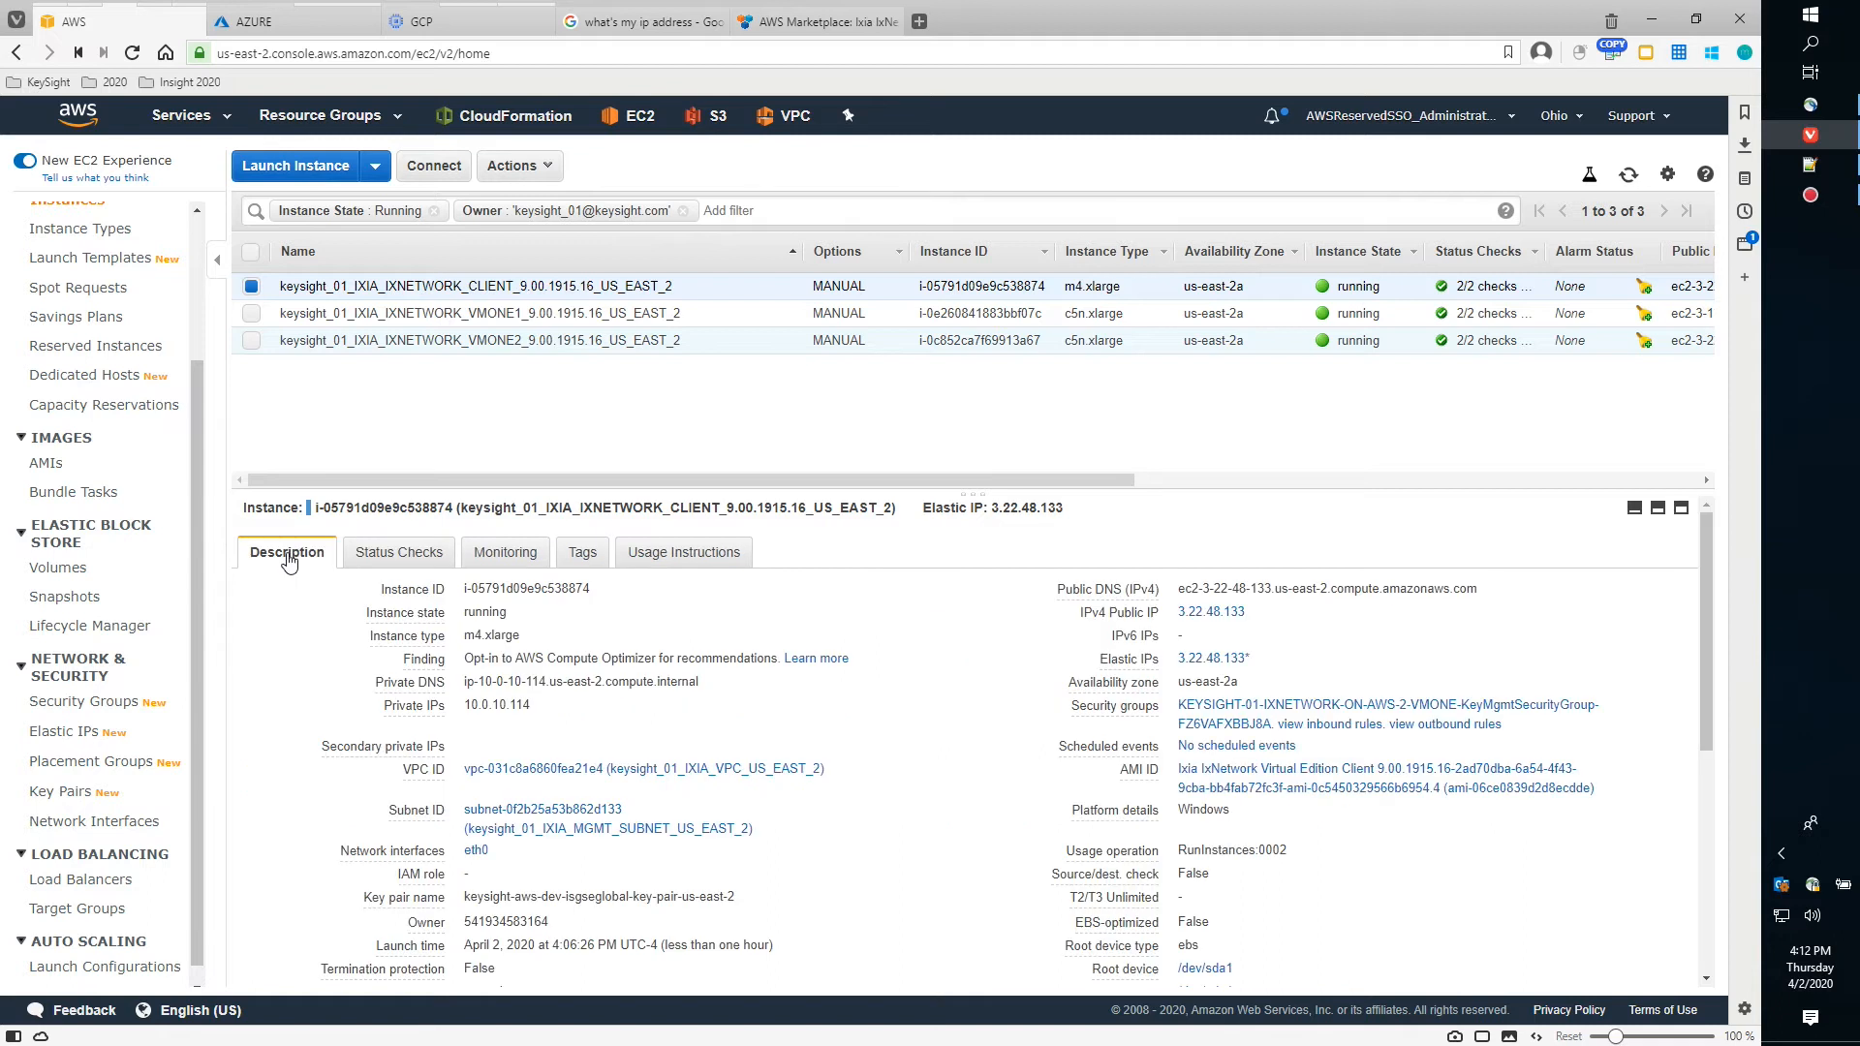
{"action": "left_click", "coordinate": [523, 167]}
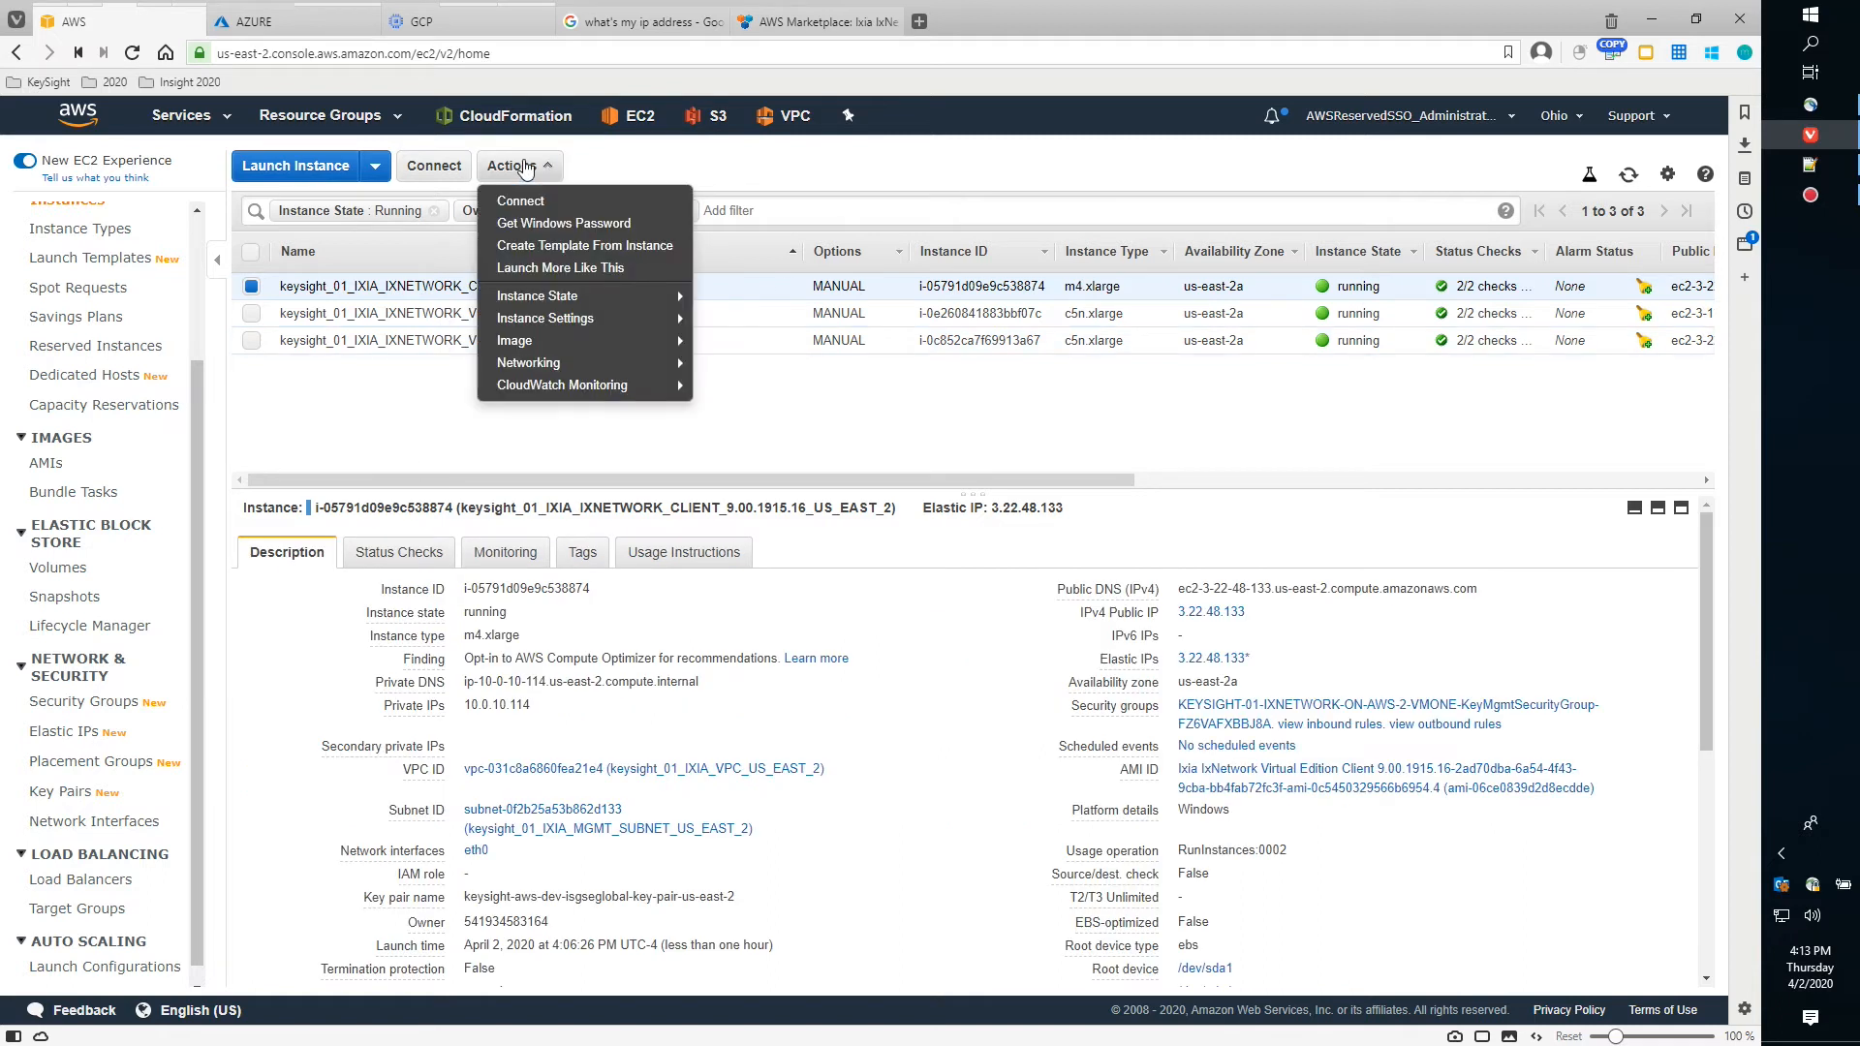
{"action": "left_click", "coordinate": [564, 229]}
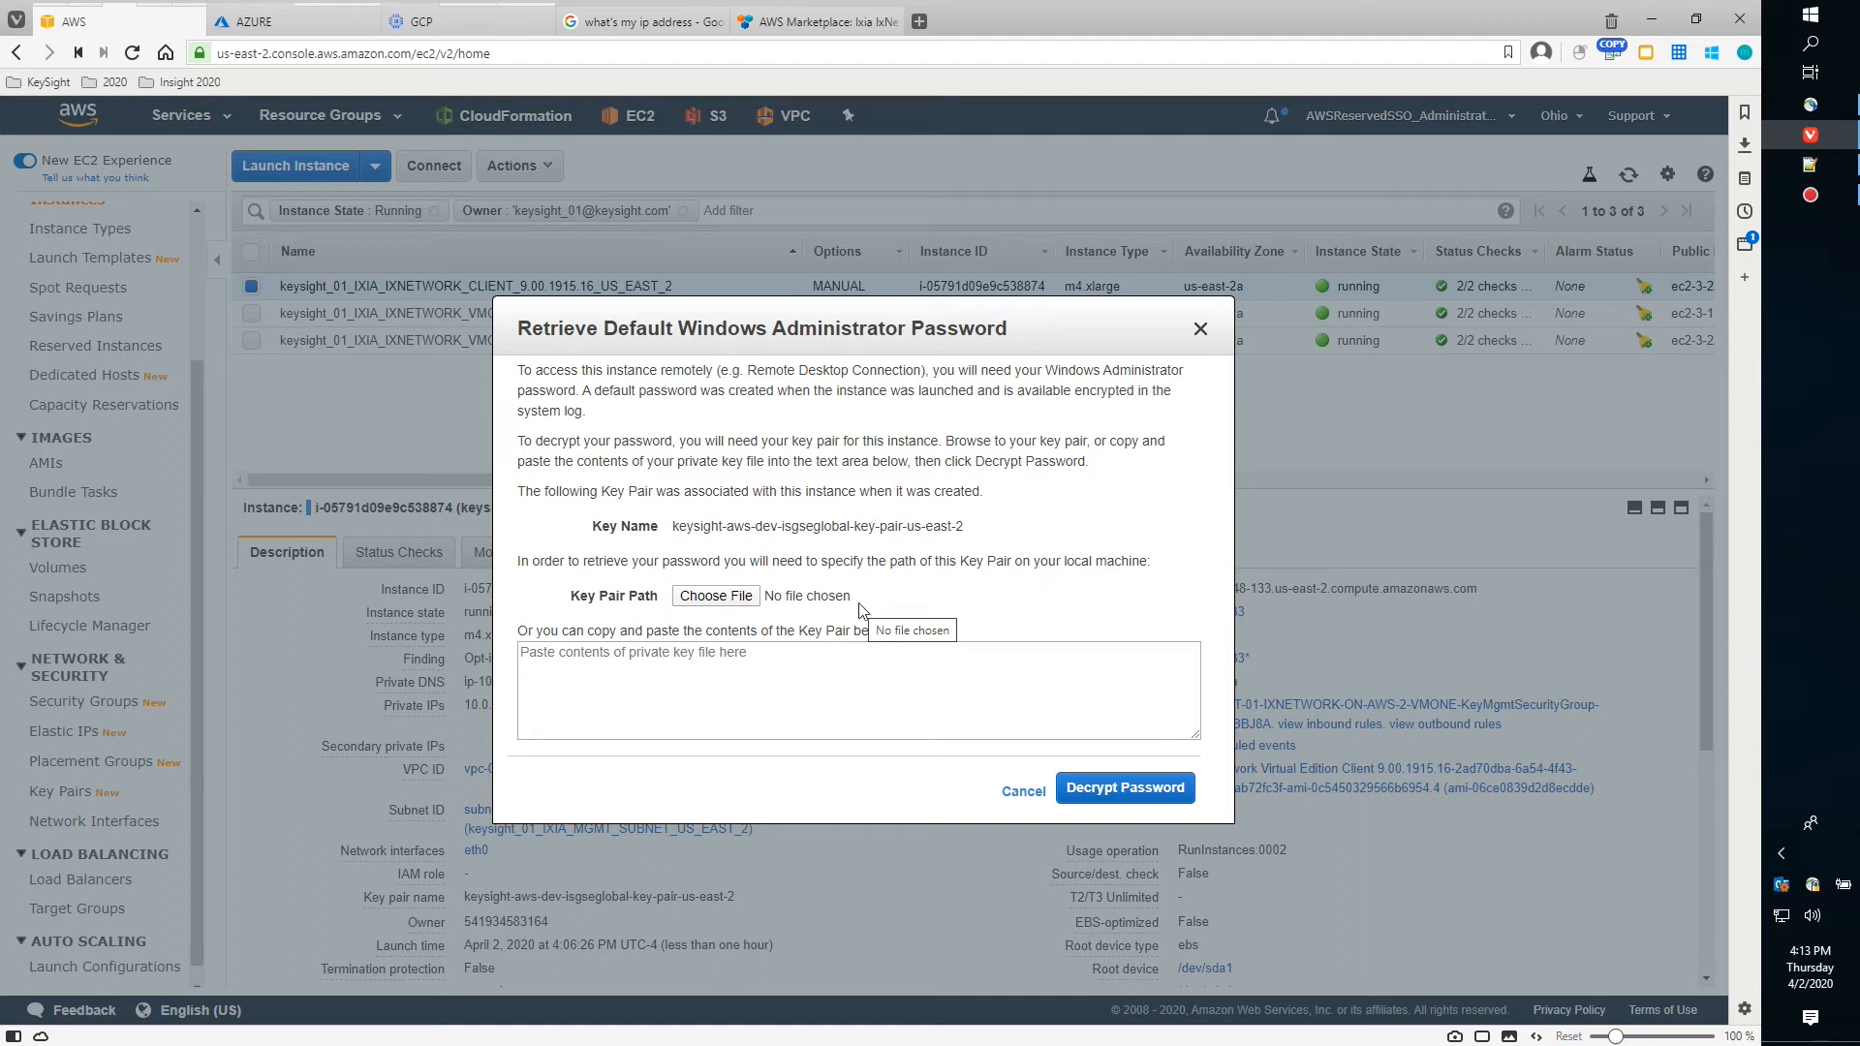
Load the us-east-2 key pair file from the Amazon_AWS PEMs folder
{"action": "left_click", "coordinate": [731, 600]}
{"action": "left_click_drag", "start_coordinate": [356, 25], "coordinate": [585, 353]}
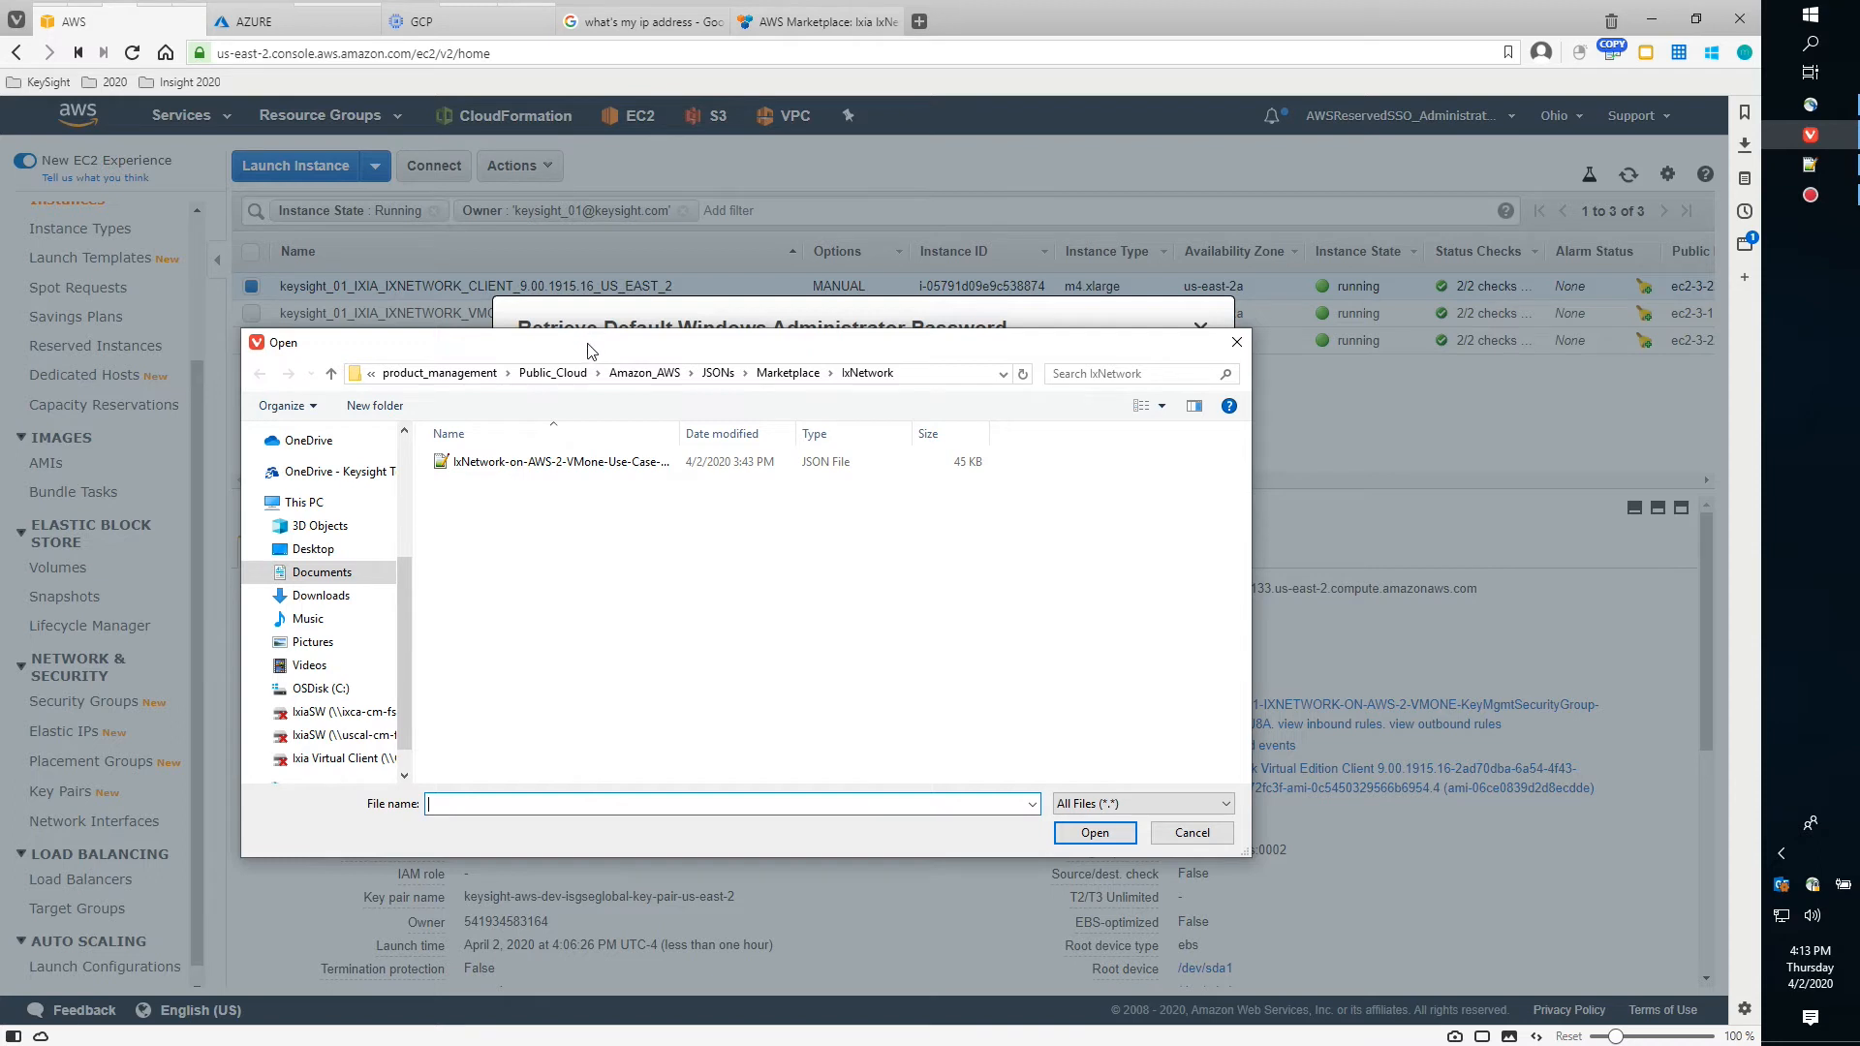
{"action": "left_click", "coordinate": [645, 374]}
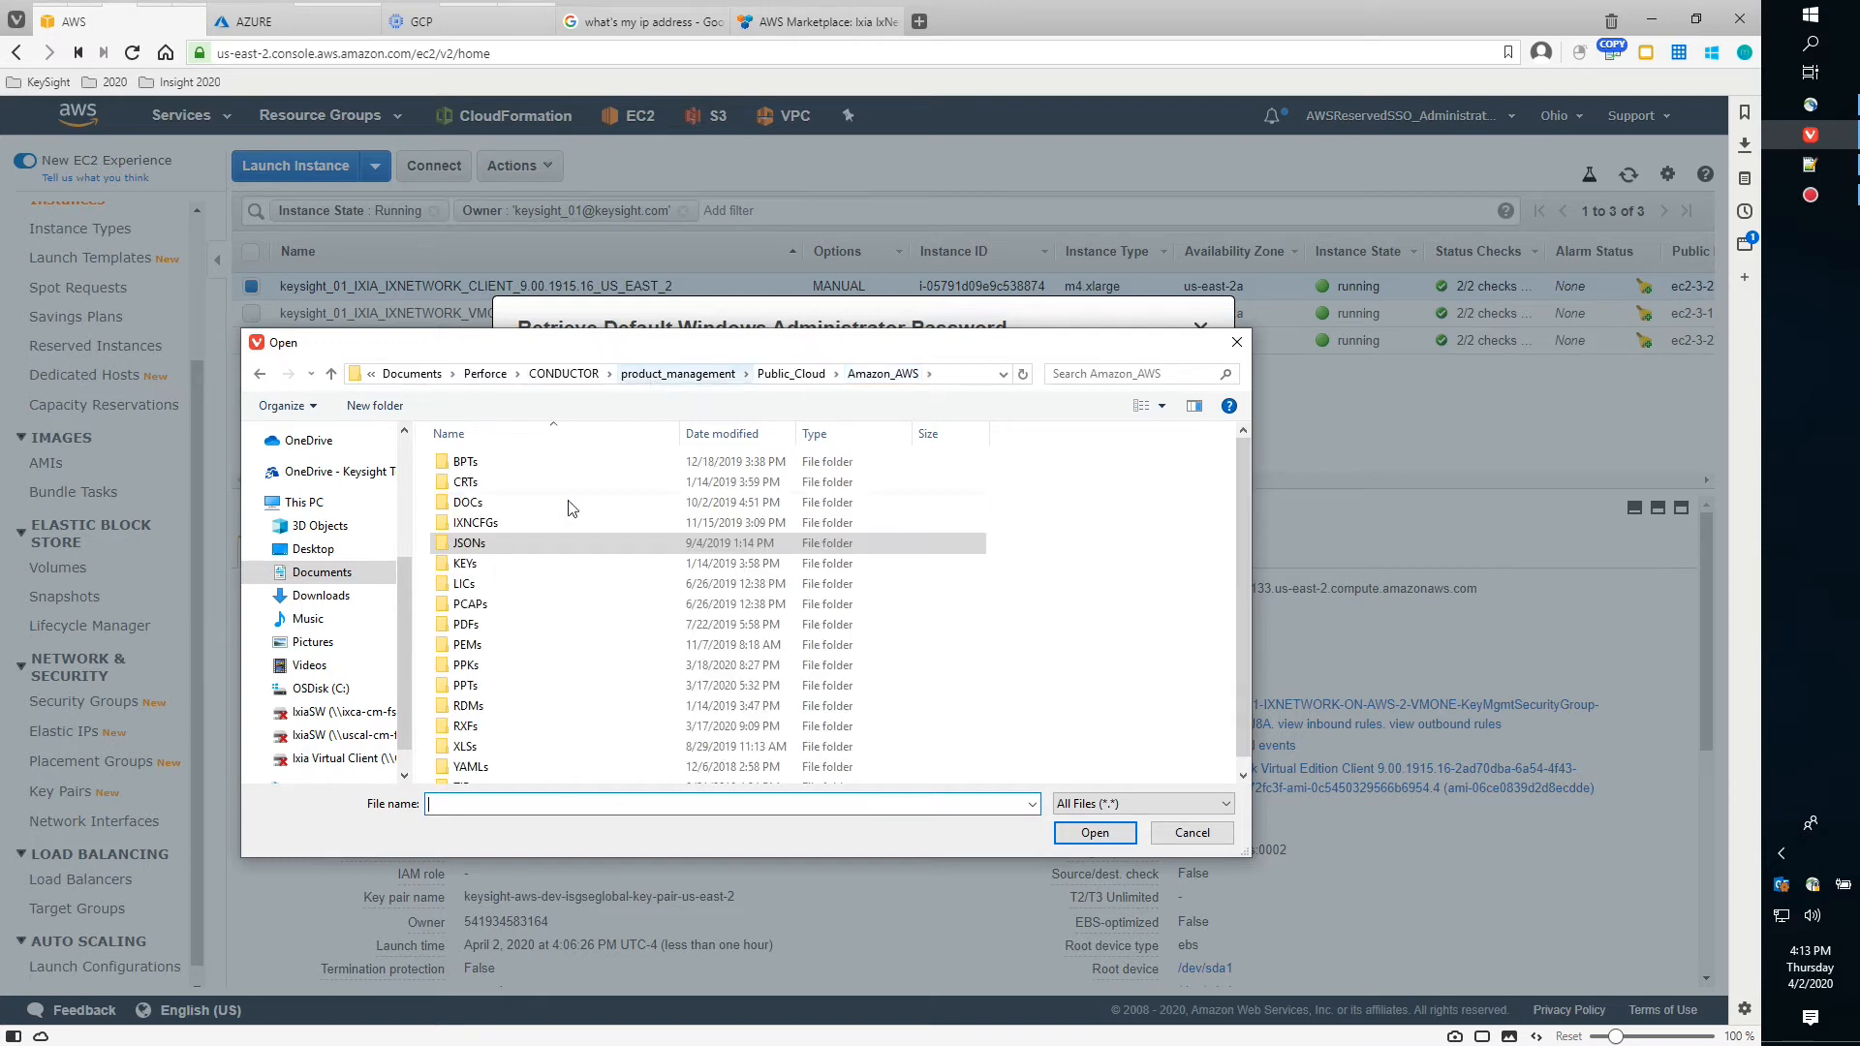
{"action": "double_click", "coordinate": [488, 651]}
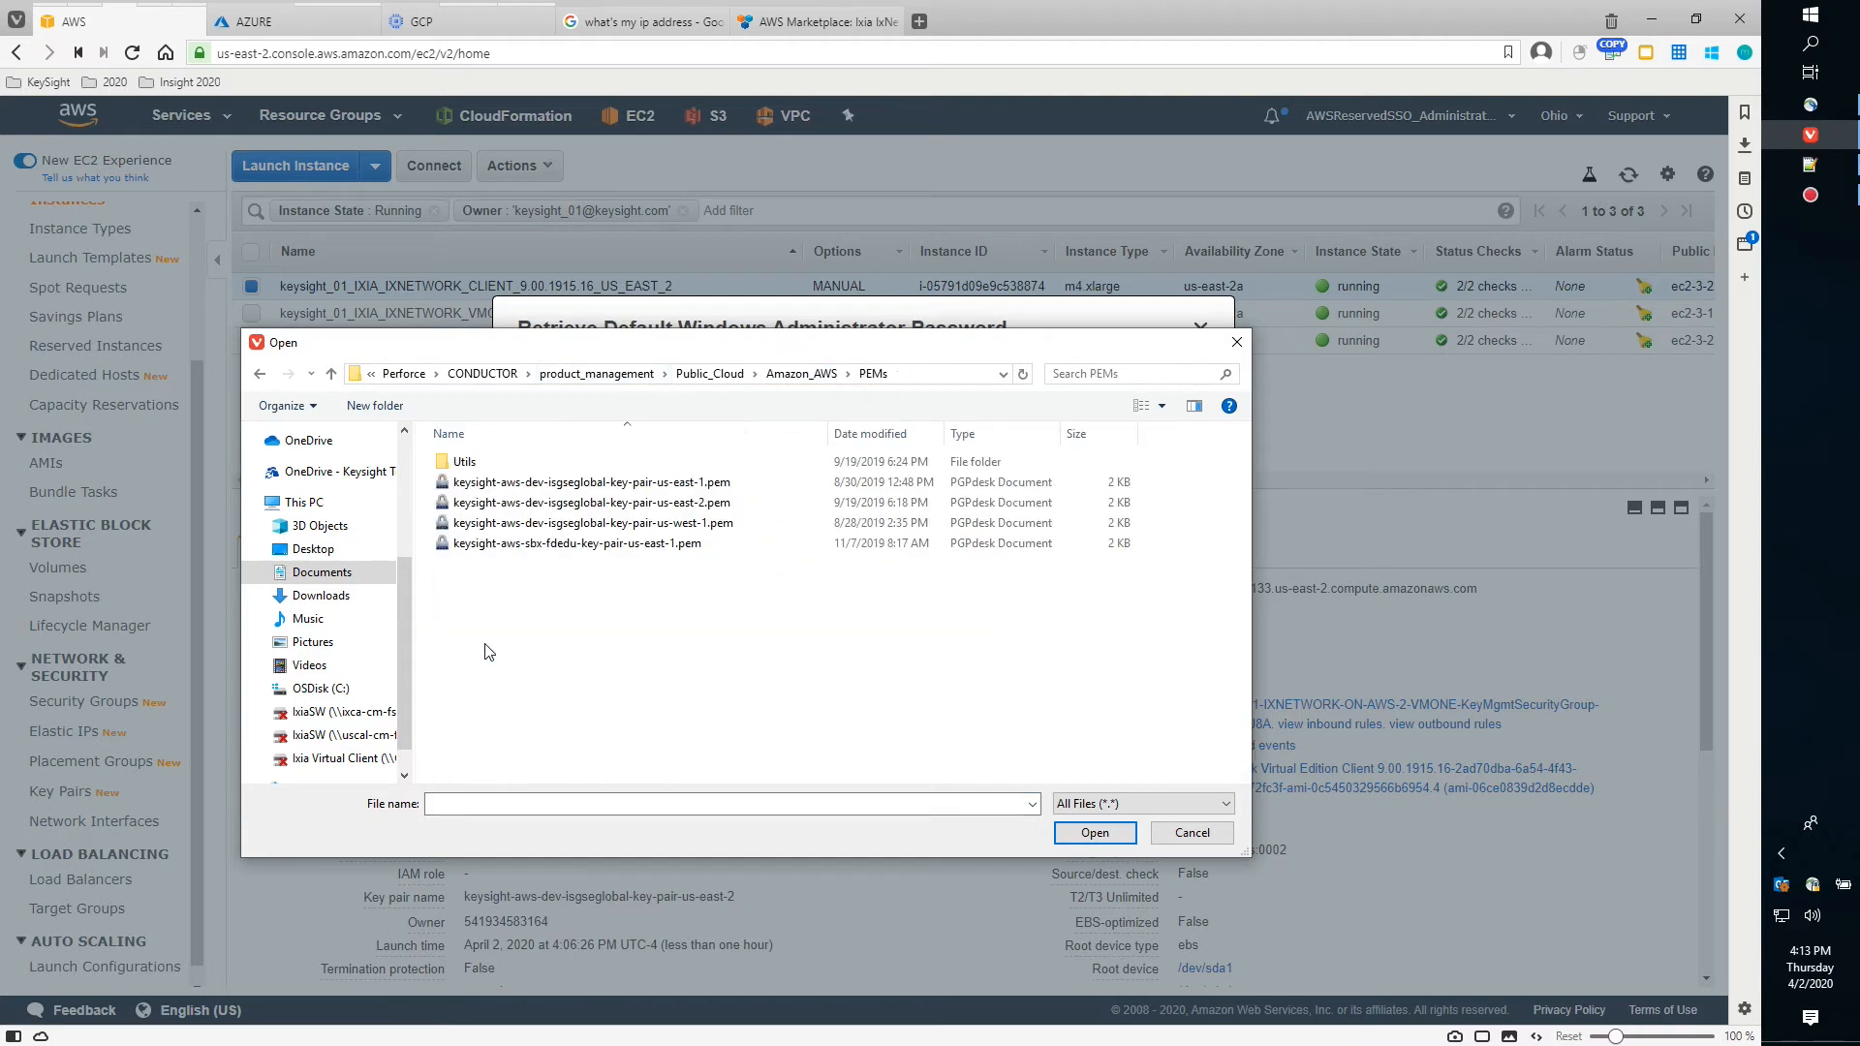
{"action": "left_click", "coordinate": [645, 505]}
{"action": "left_click", "coordinate": [1093, 831]}
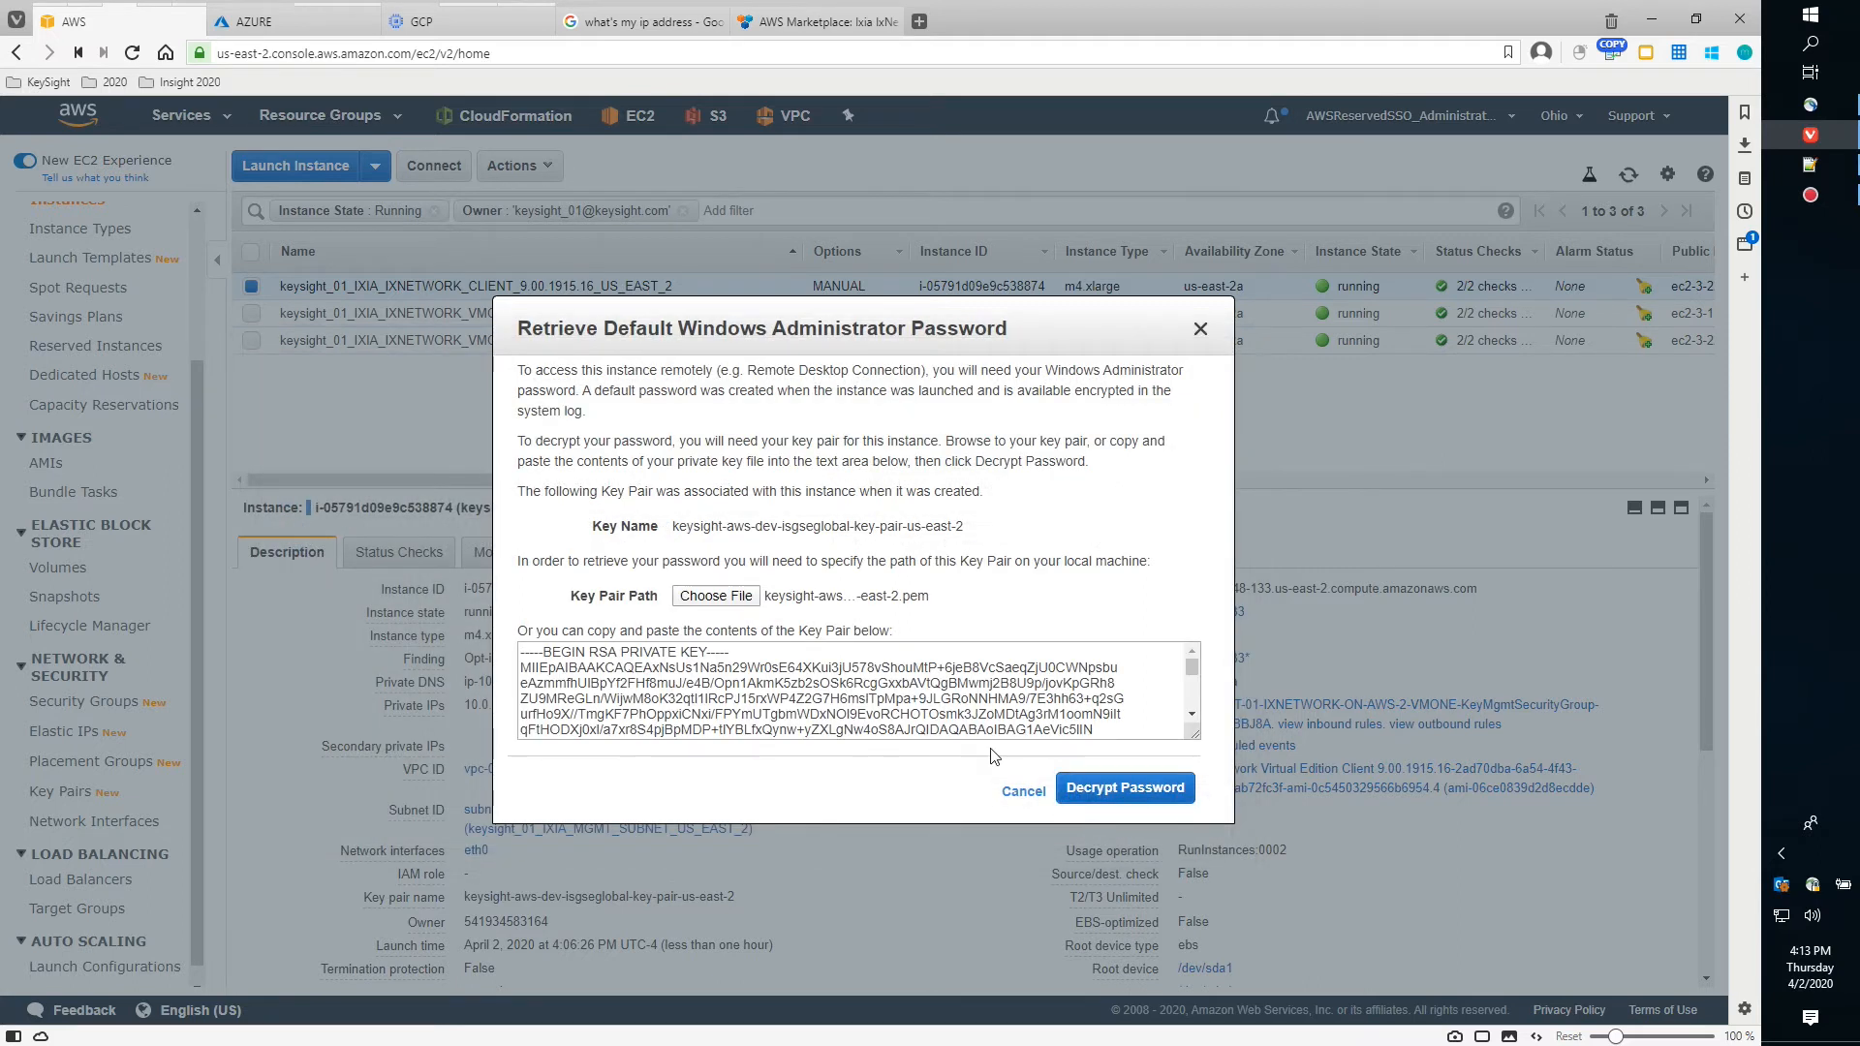
Decrypt the Administrator password, copy it, and close the password window
{"action": "left_click", "coordinate": [1115, 798]}
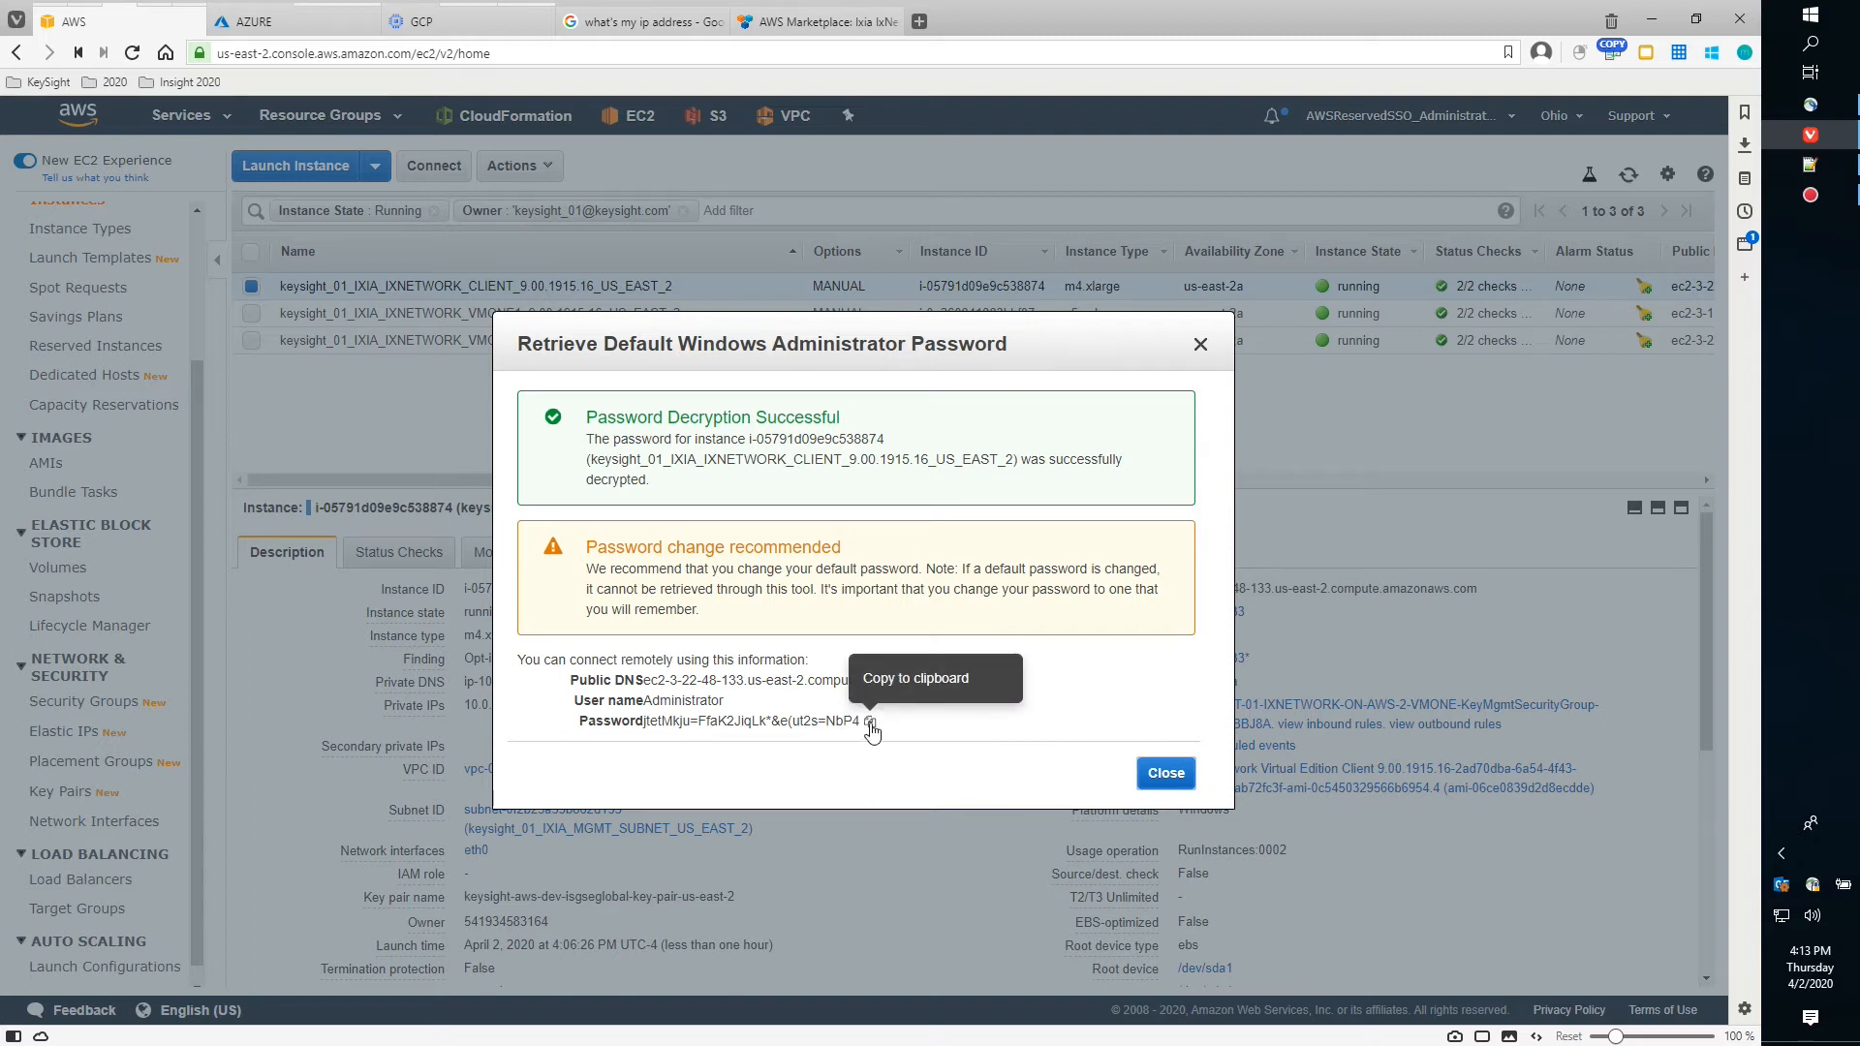
{"action": "left_click", "coordinate": [869, 722]}
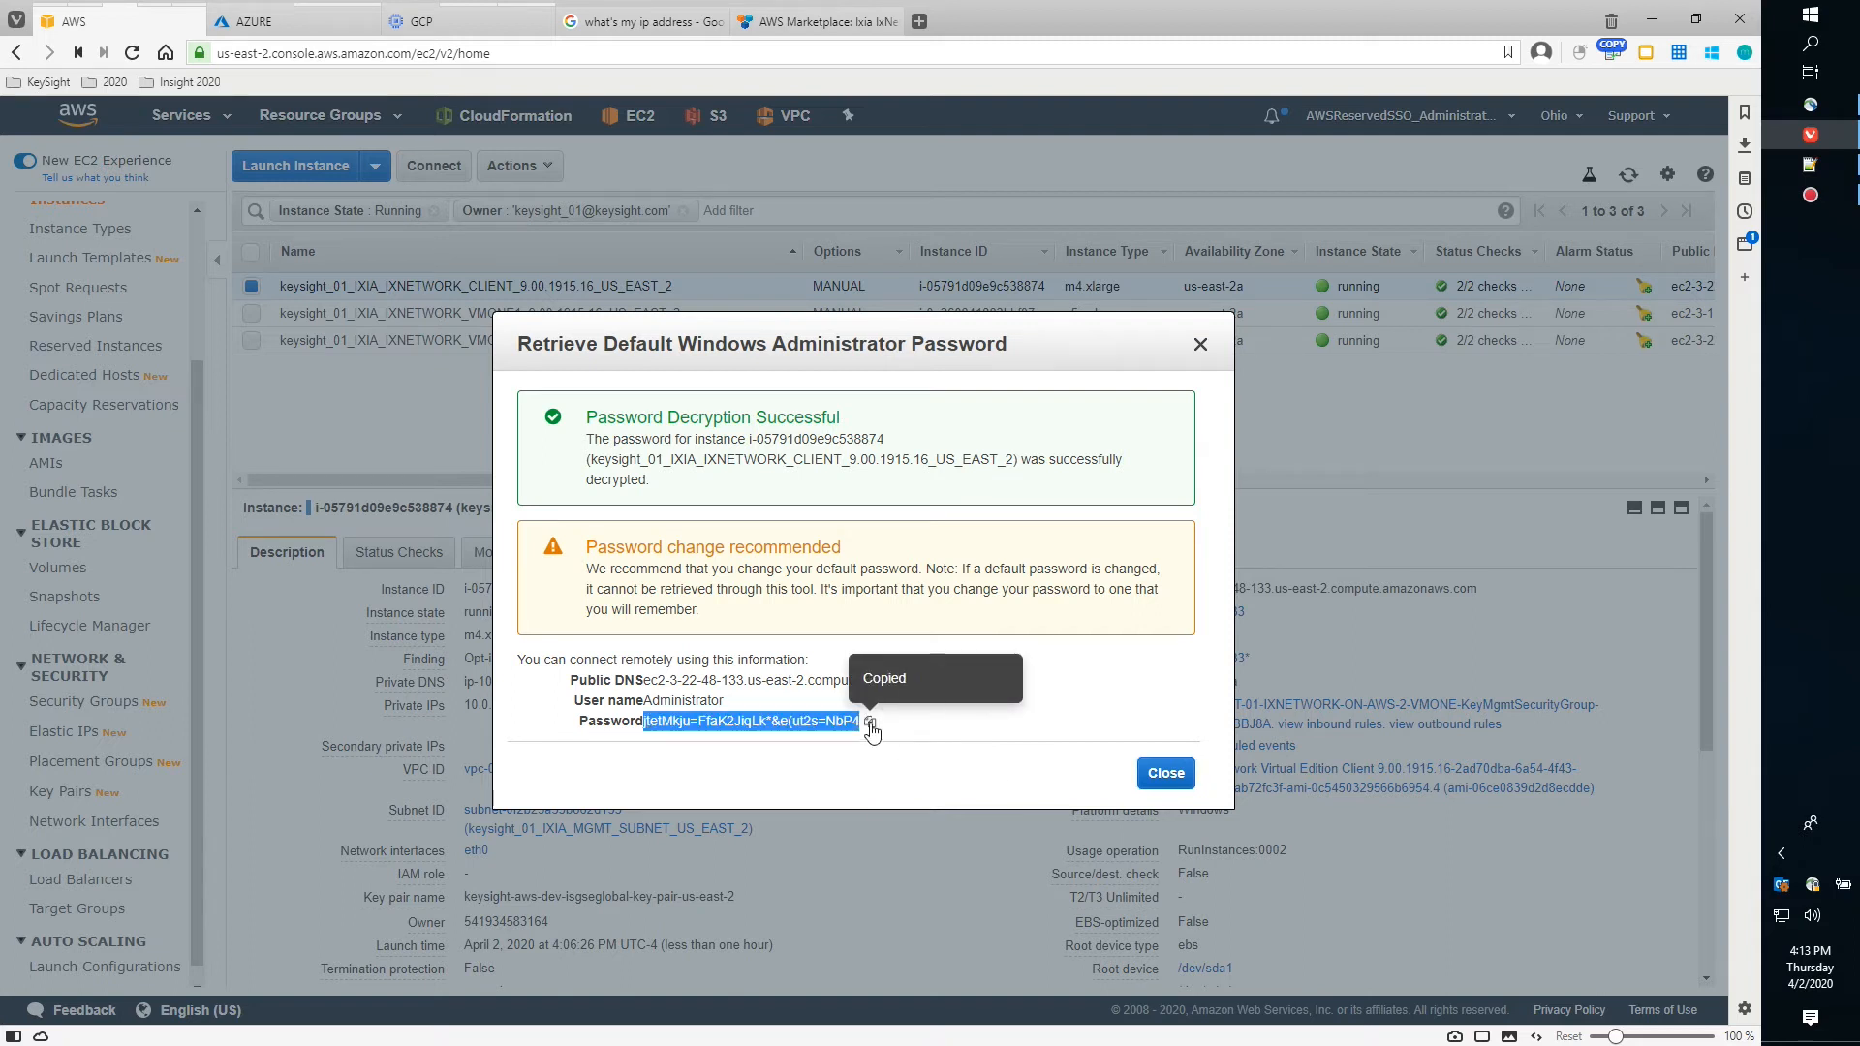
{"action": "left_click", "coordinate": [1168, 772]}
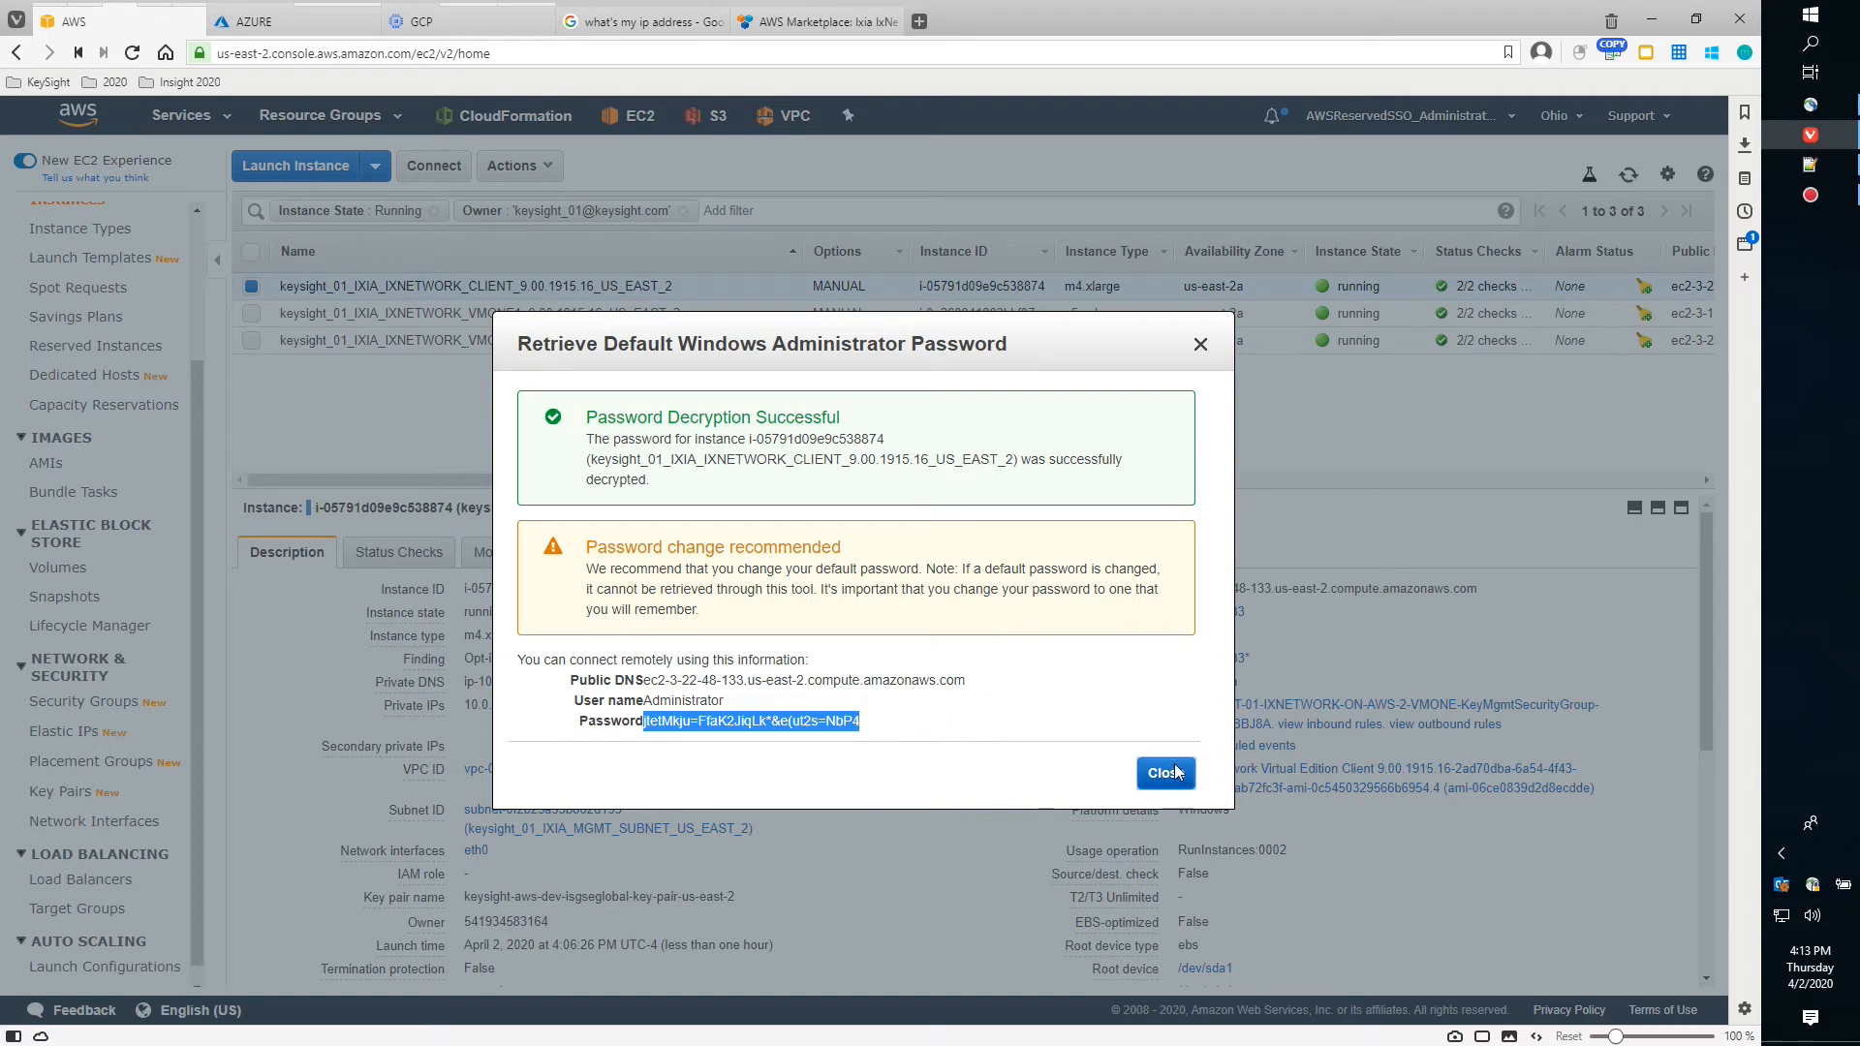
Download and launch the client's Remote Desktop file, suppressing future warnings for this connection
{"action": "left_click", "coordinate": [433, 168]}
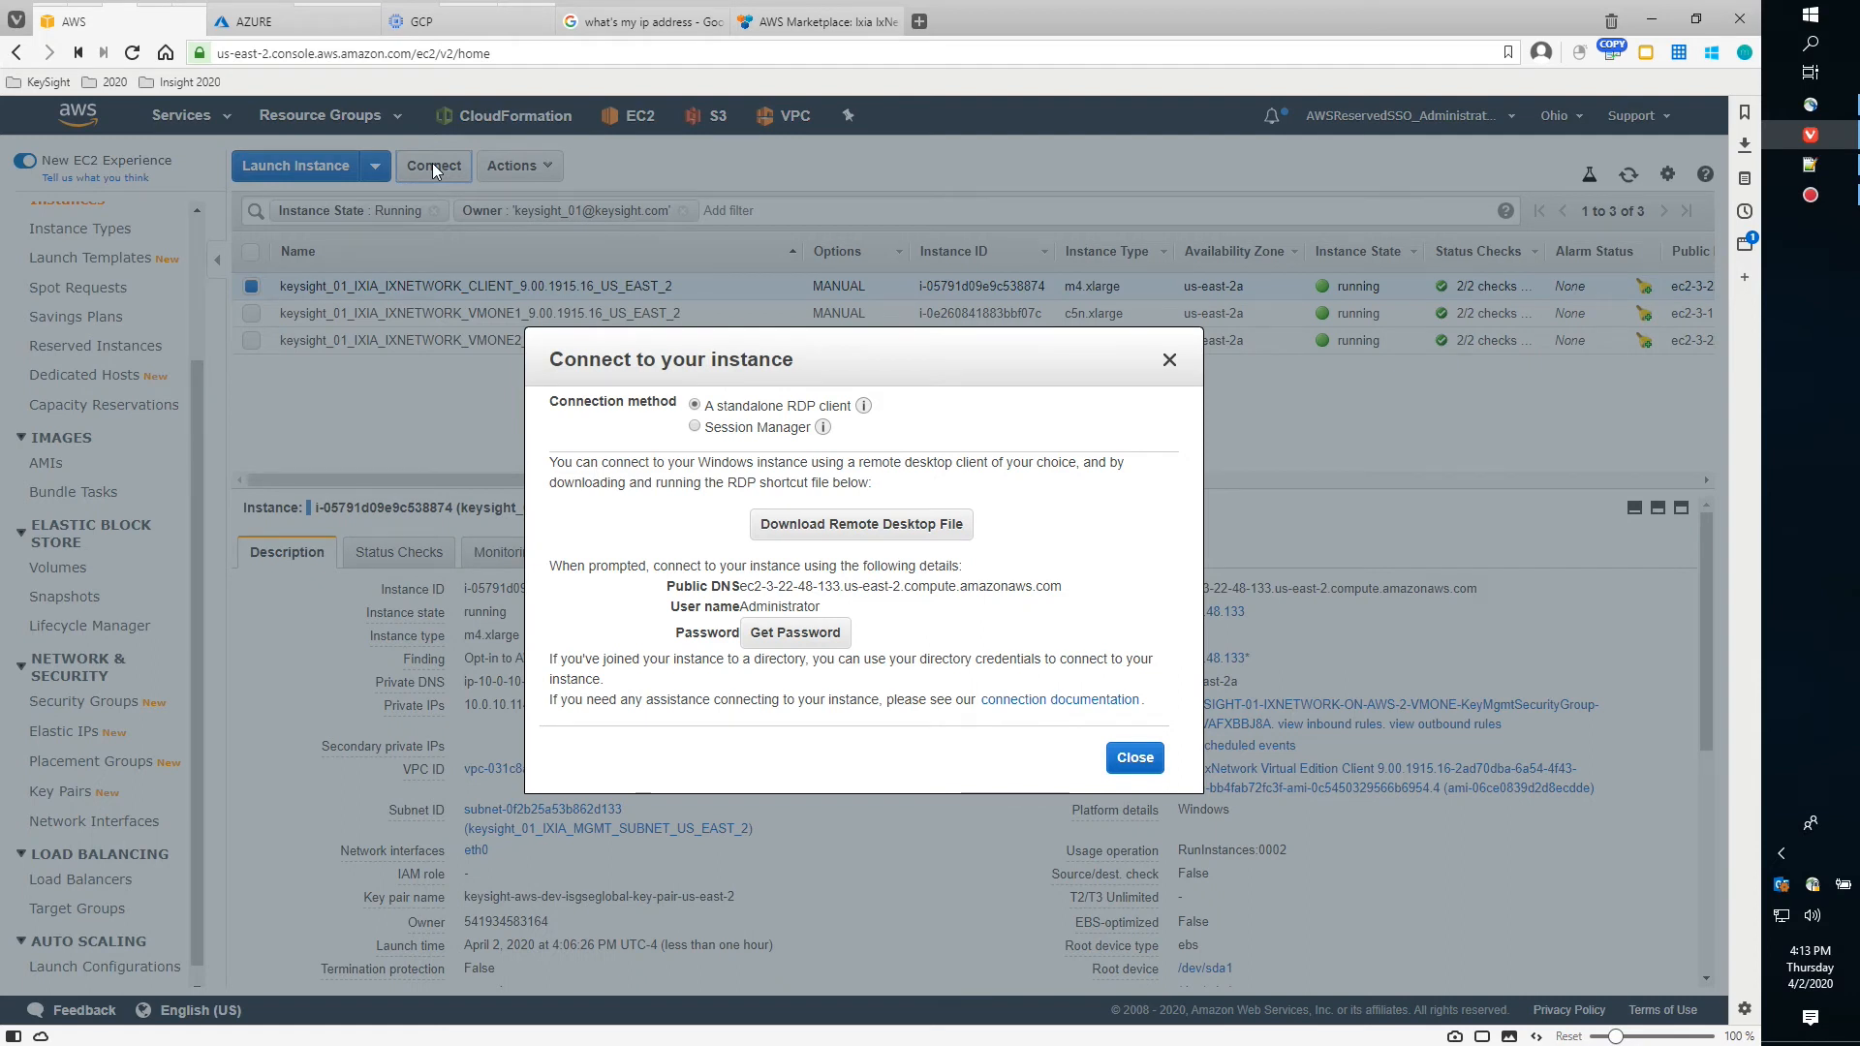
{"action": "left_click", "coordinate": [842, 526]}
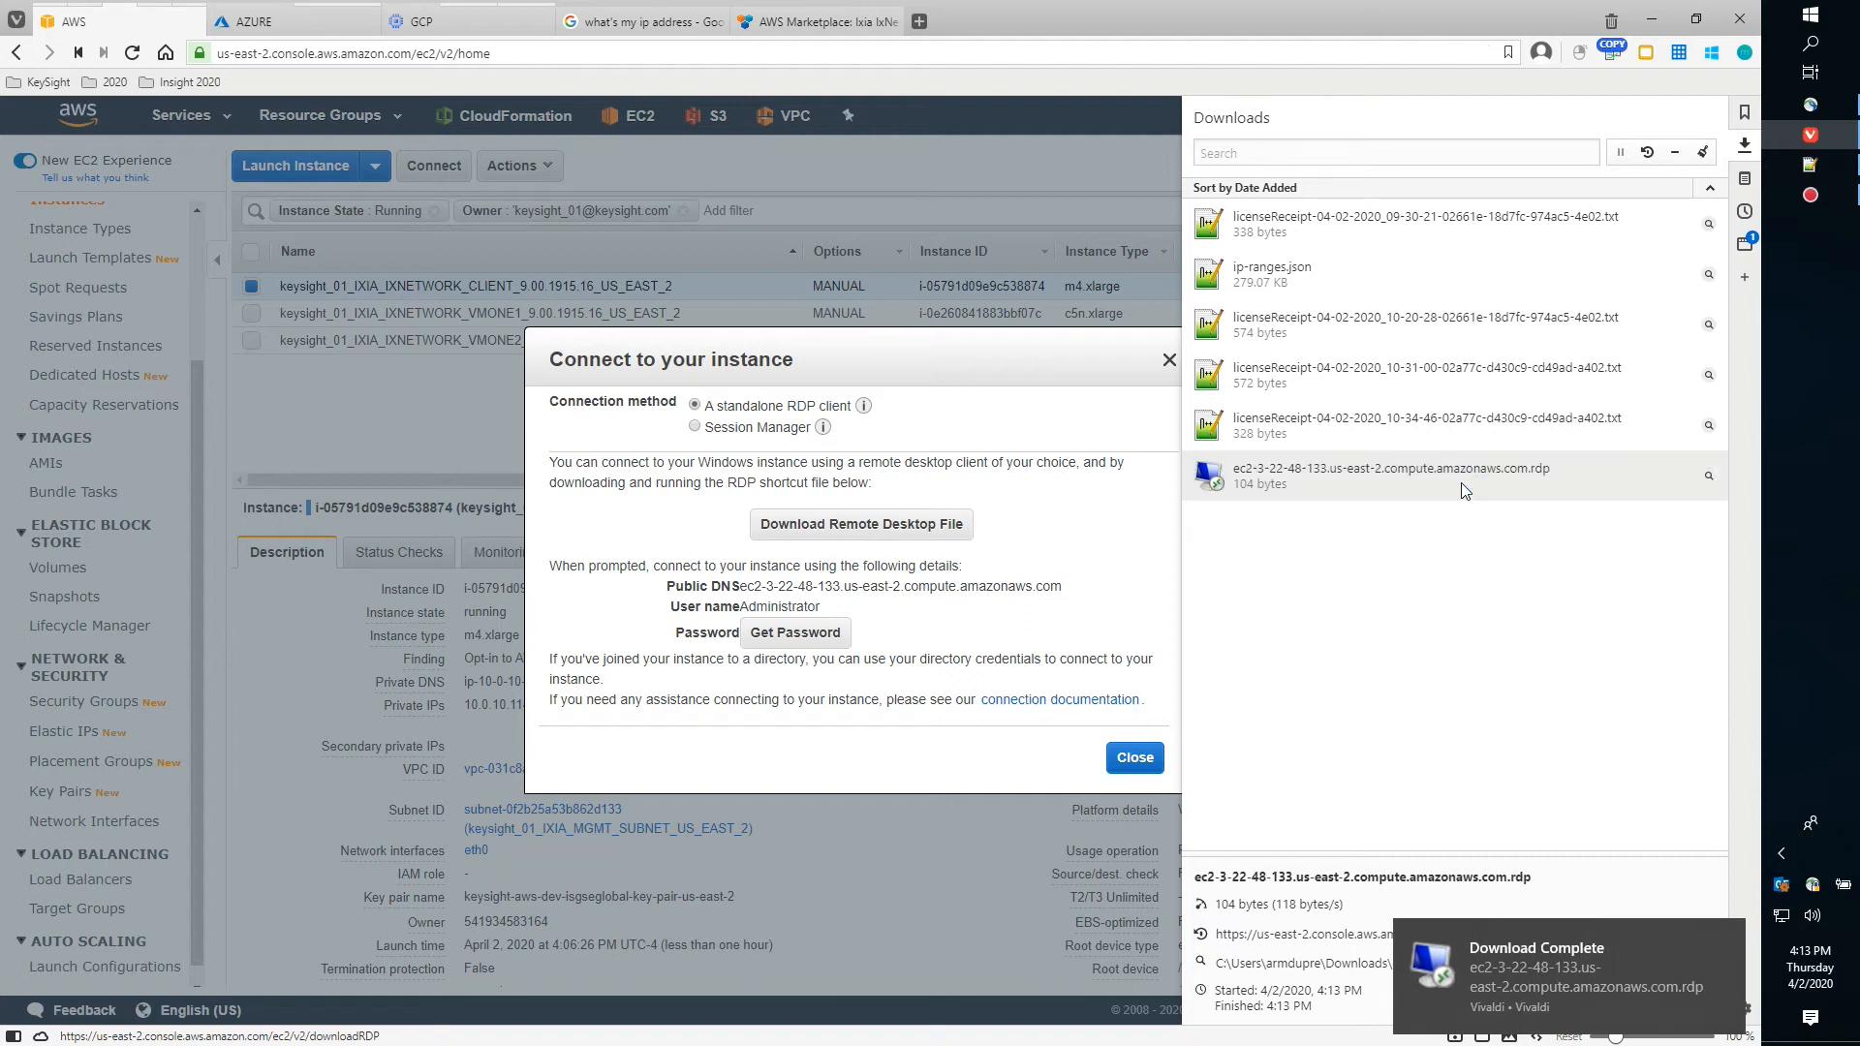
{"action": "left_click", "coordinate": [1463, 491]}
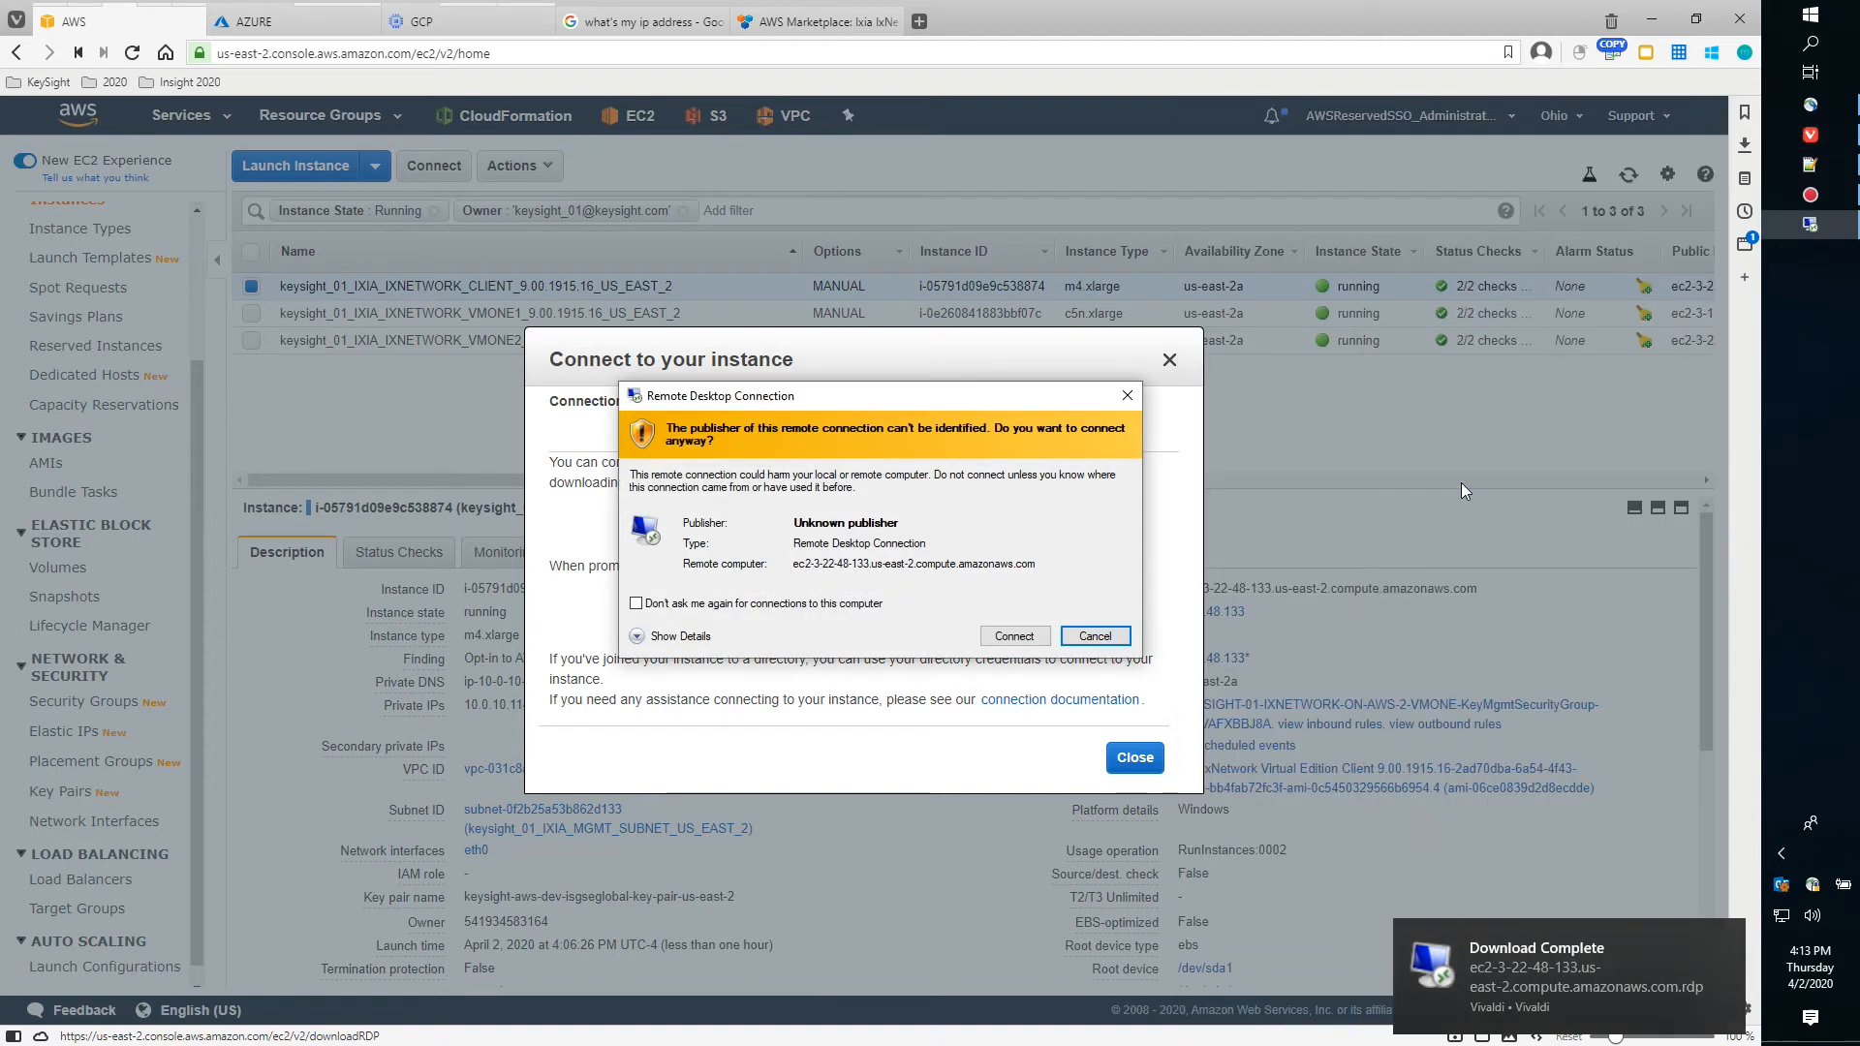
{"action": "left_click", "coordinate": [637, 603]}
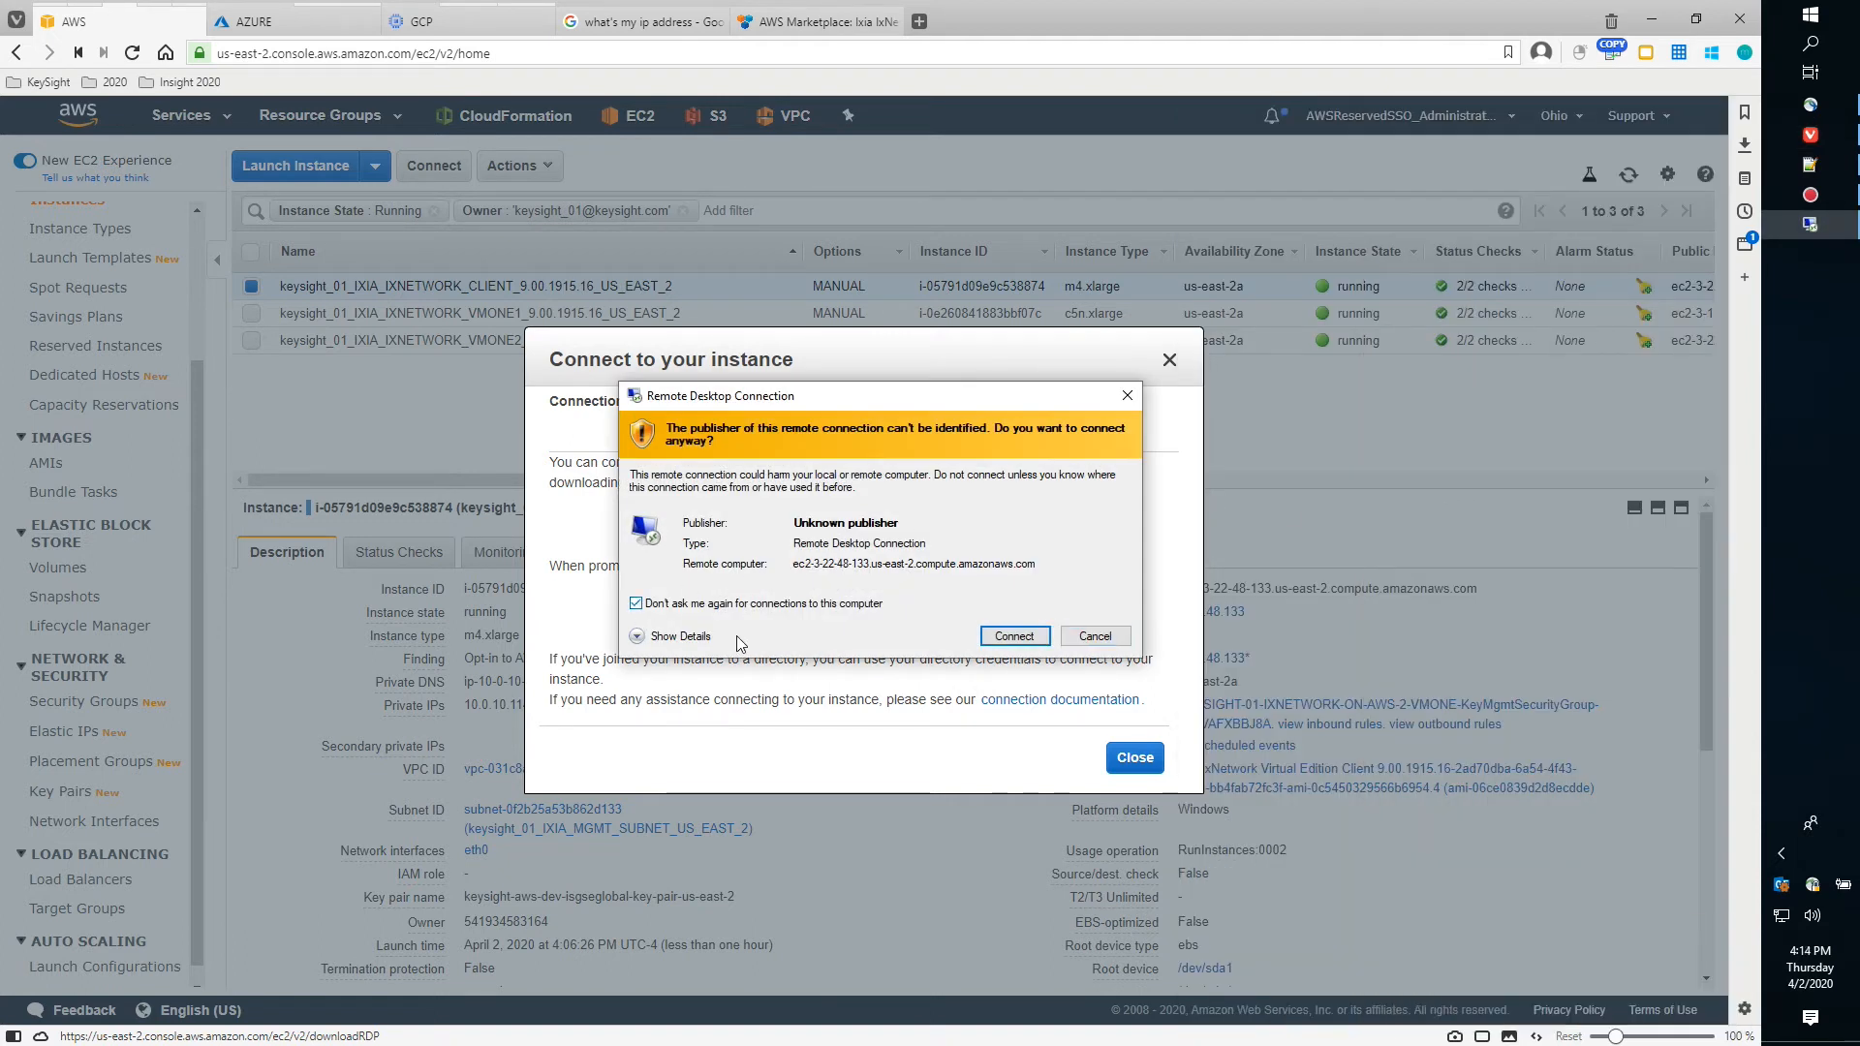
{"action": "left_click", "coordinate": [1008, 636]}
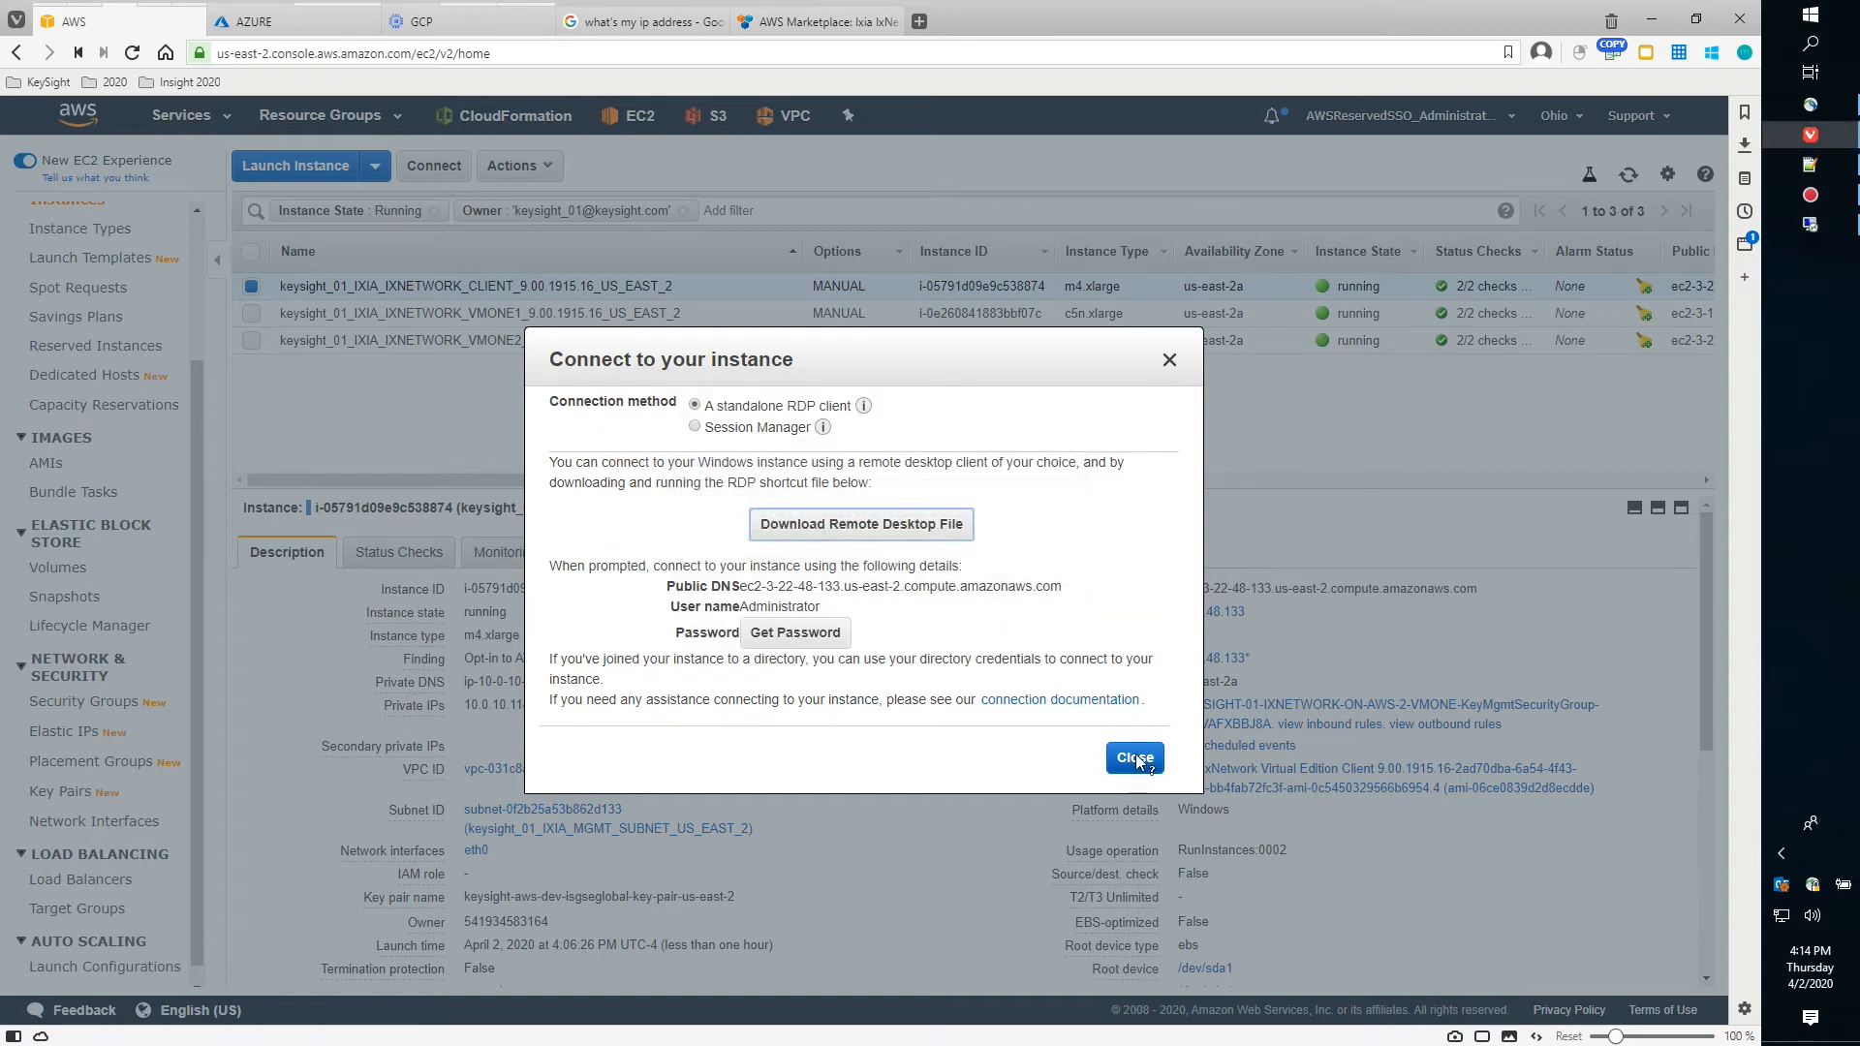
{"action": "left_click", "coordinate": [1134, 758]}
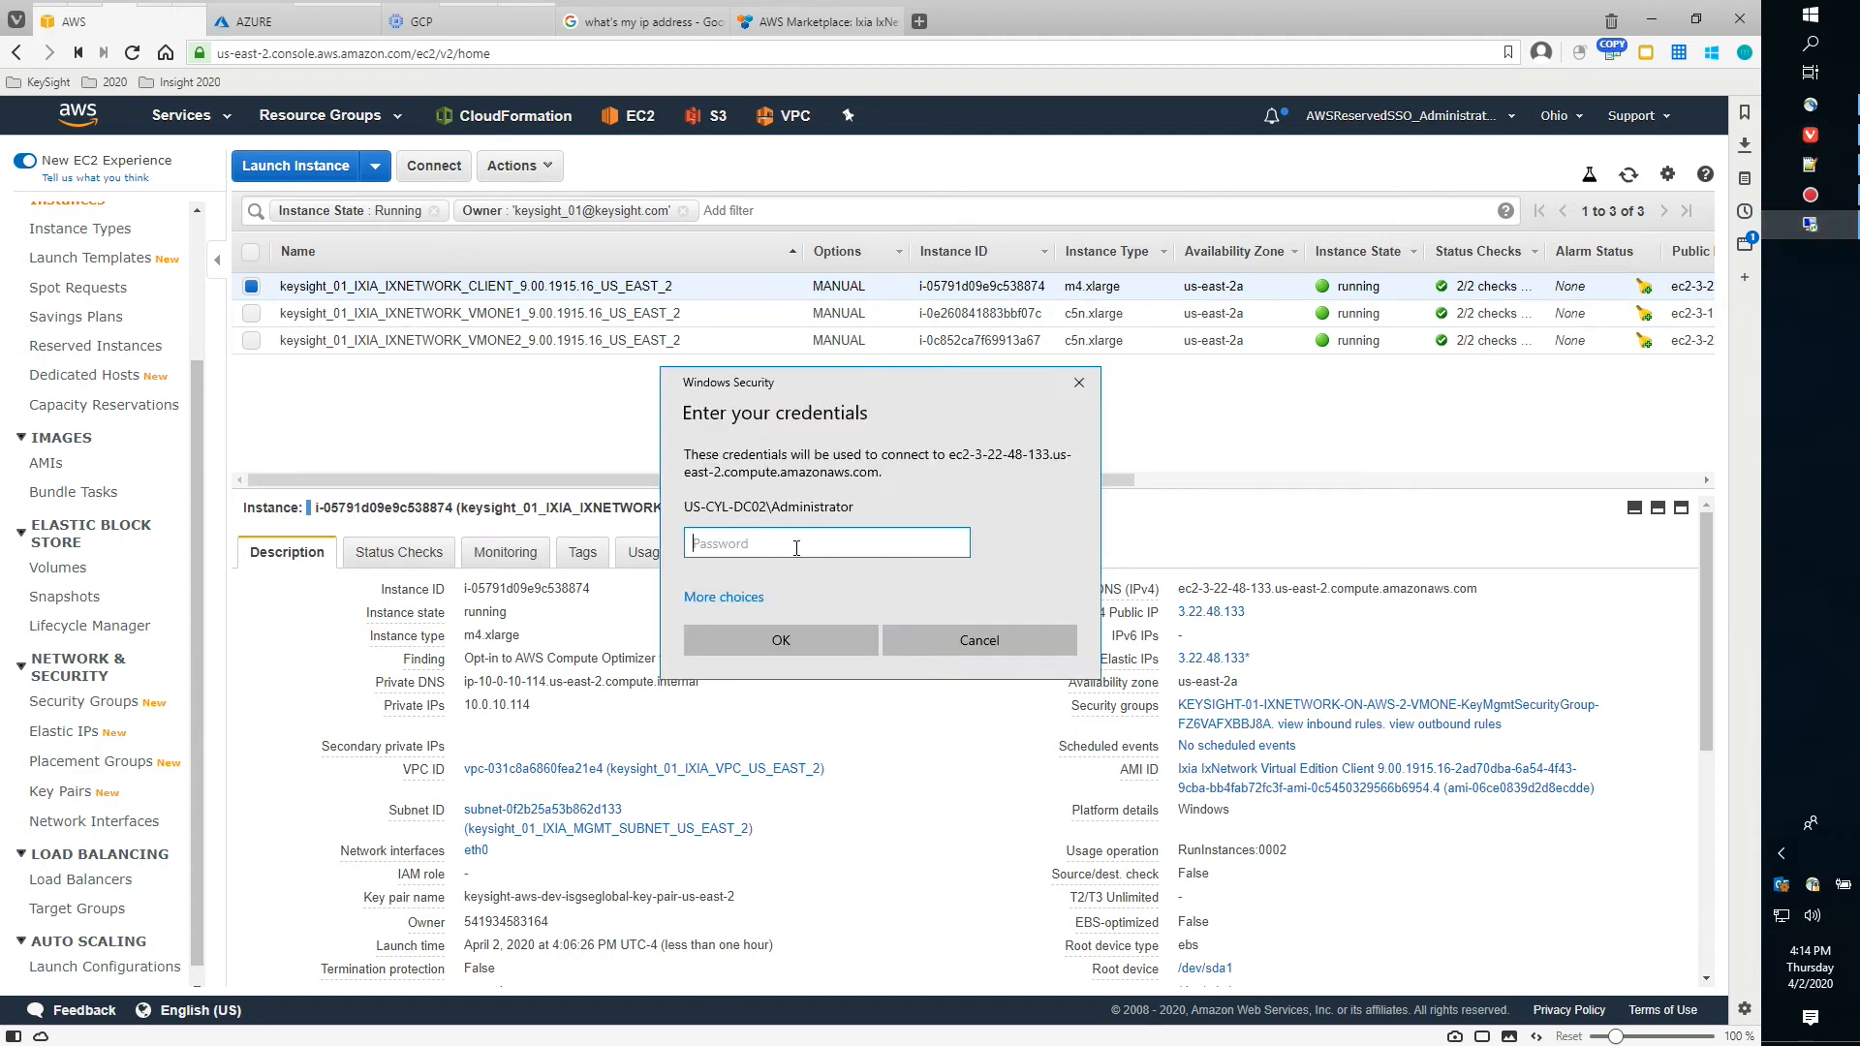
Log in with the pasted Administrator password and accept the certificate, disabling future warnings
{"action": "key", "text": "ctrl+v"}
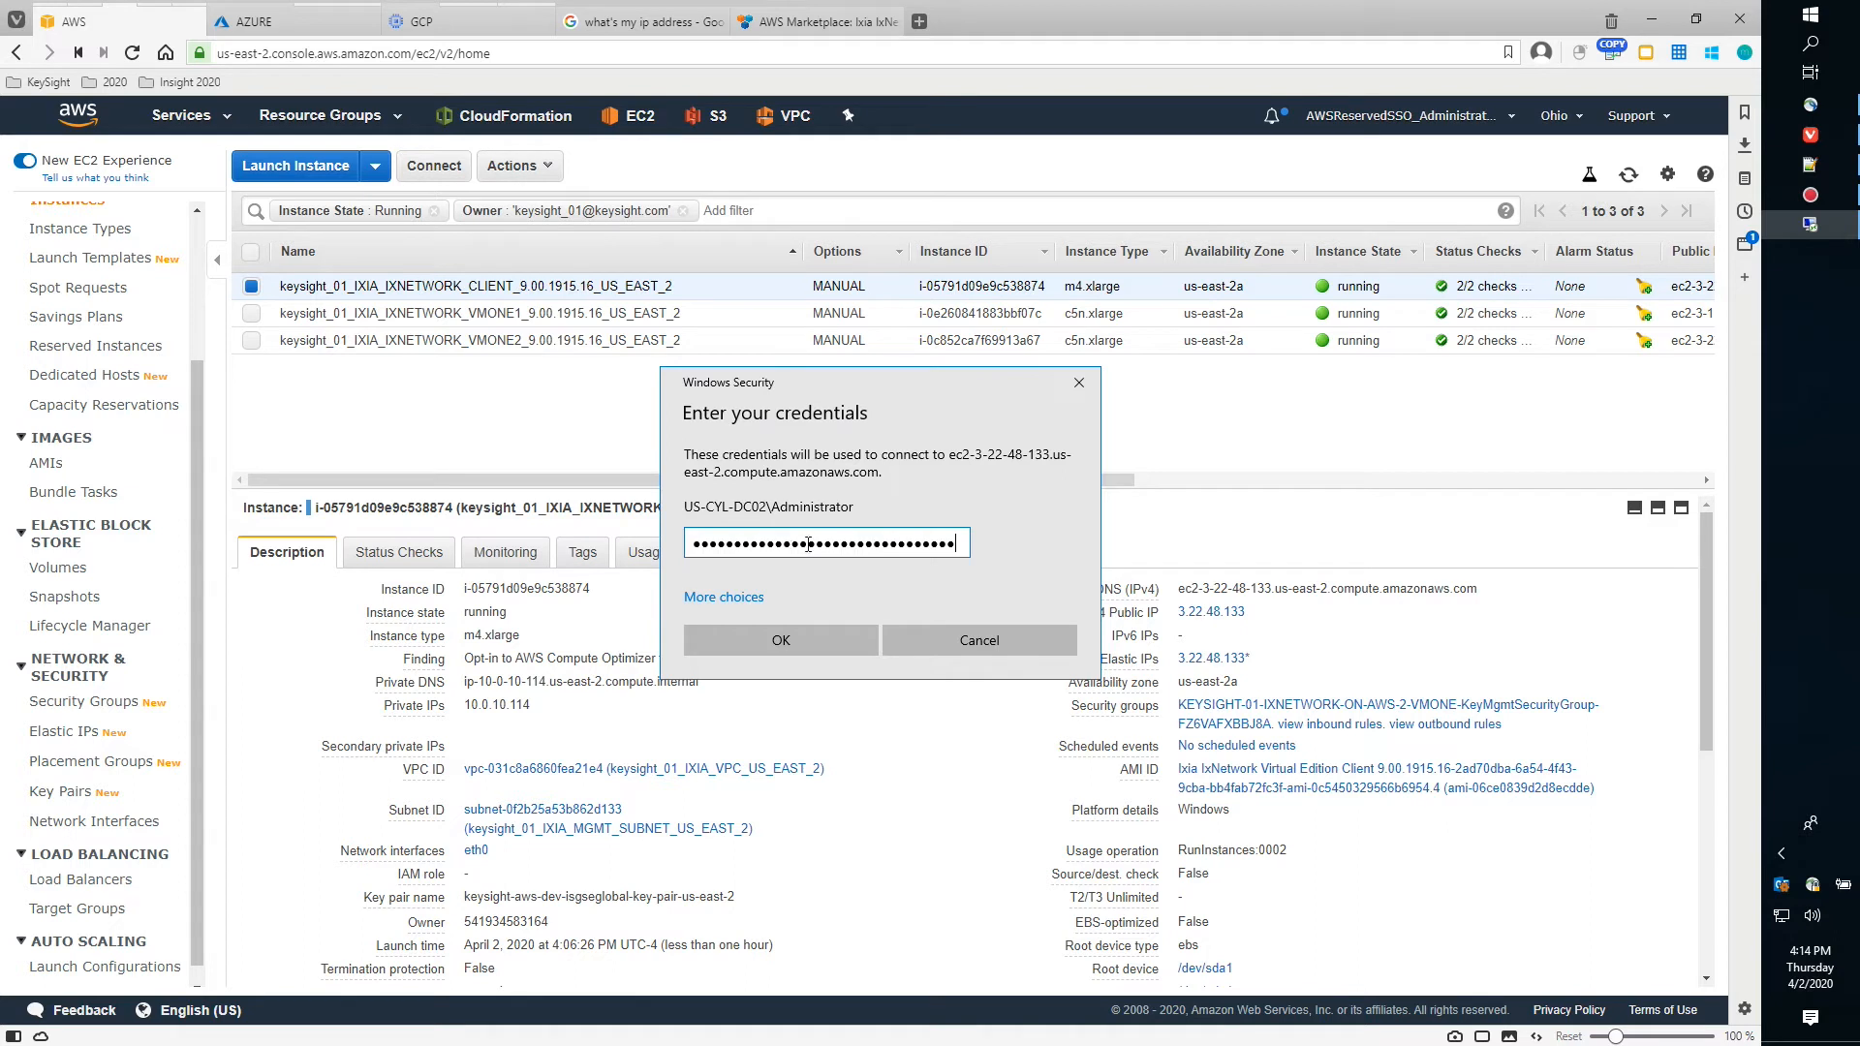
{"action": "left_click", "coordinate": [795, 650]}
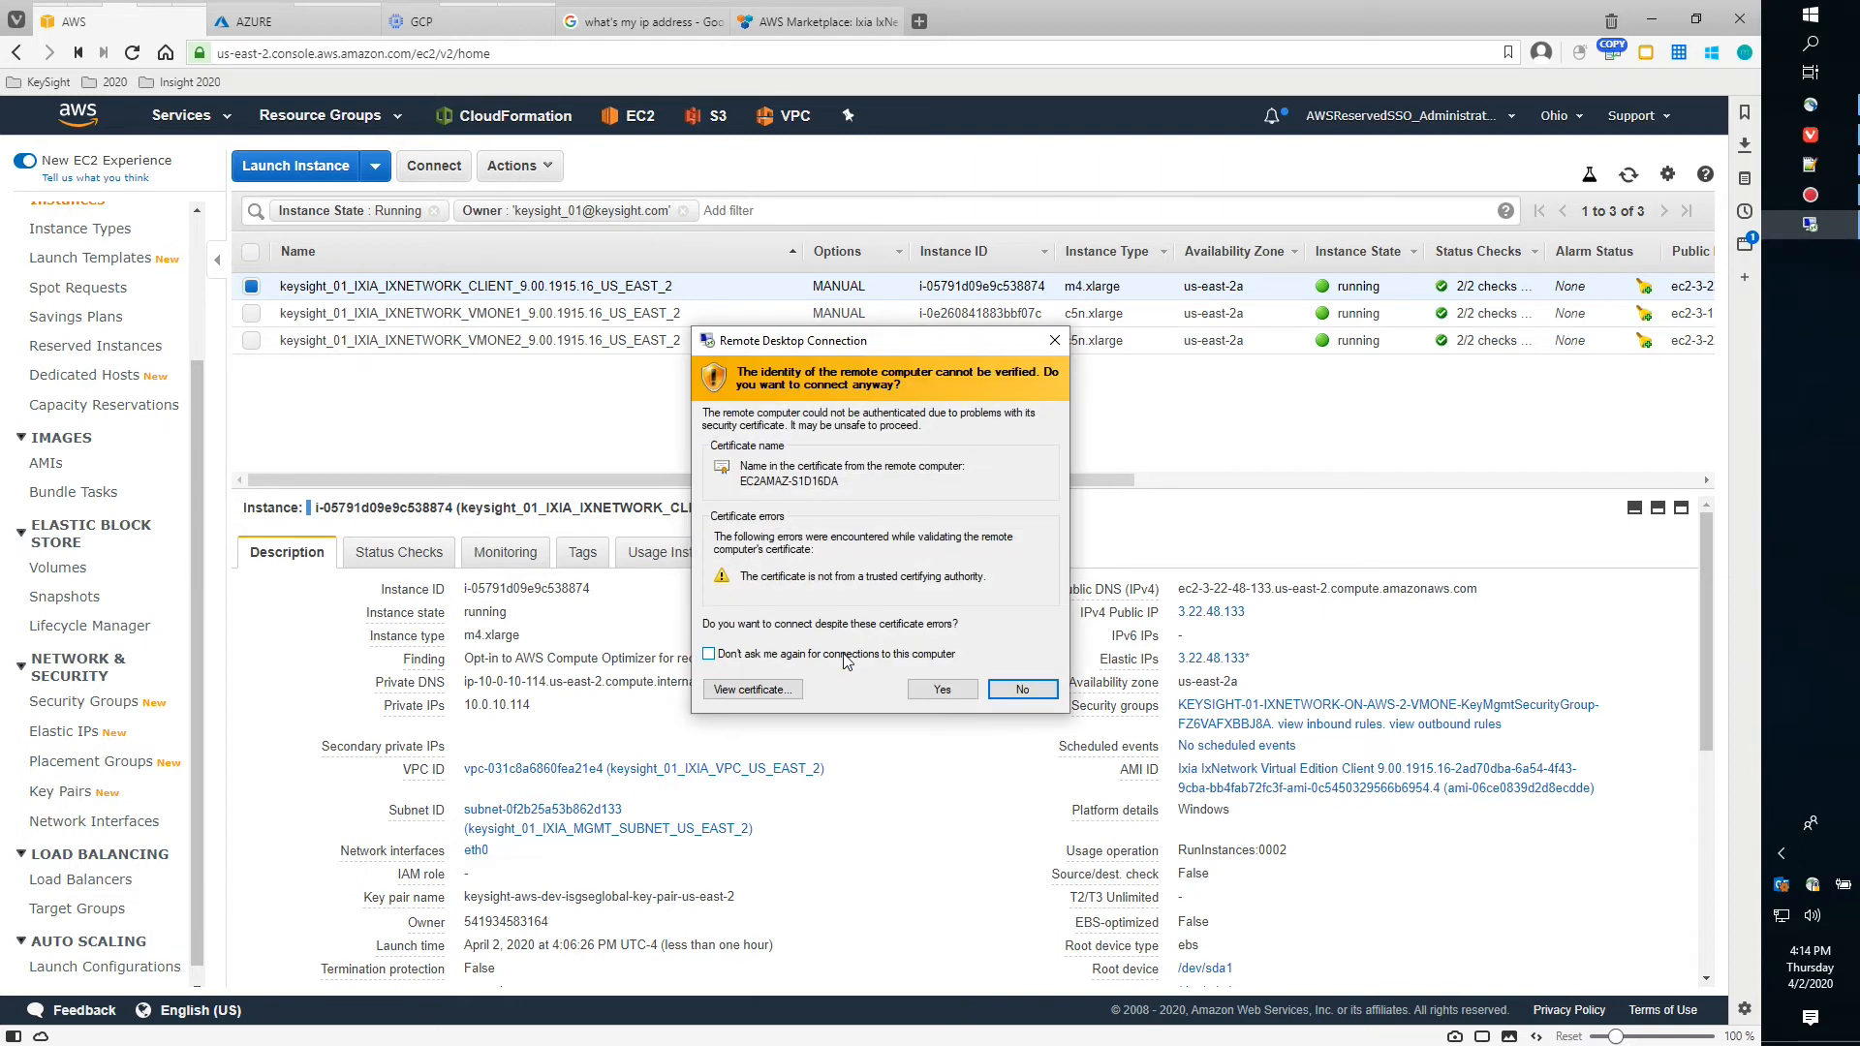
{"action": "left_click", "coordinate": [709, 655]}
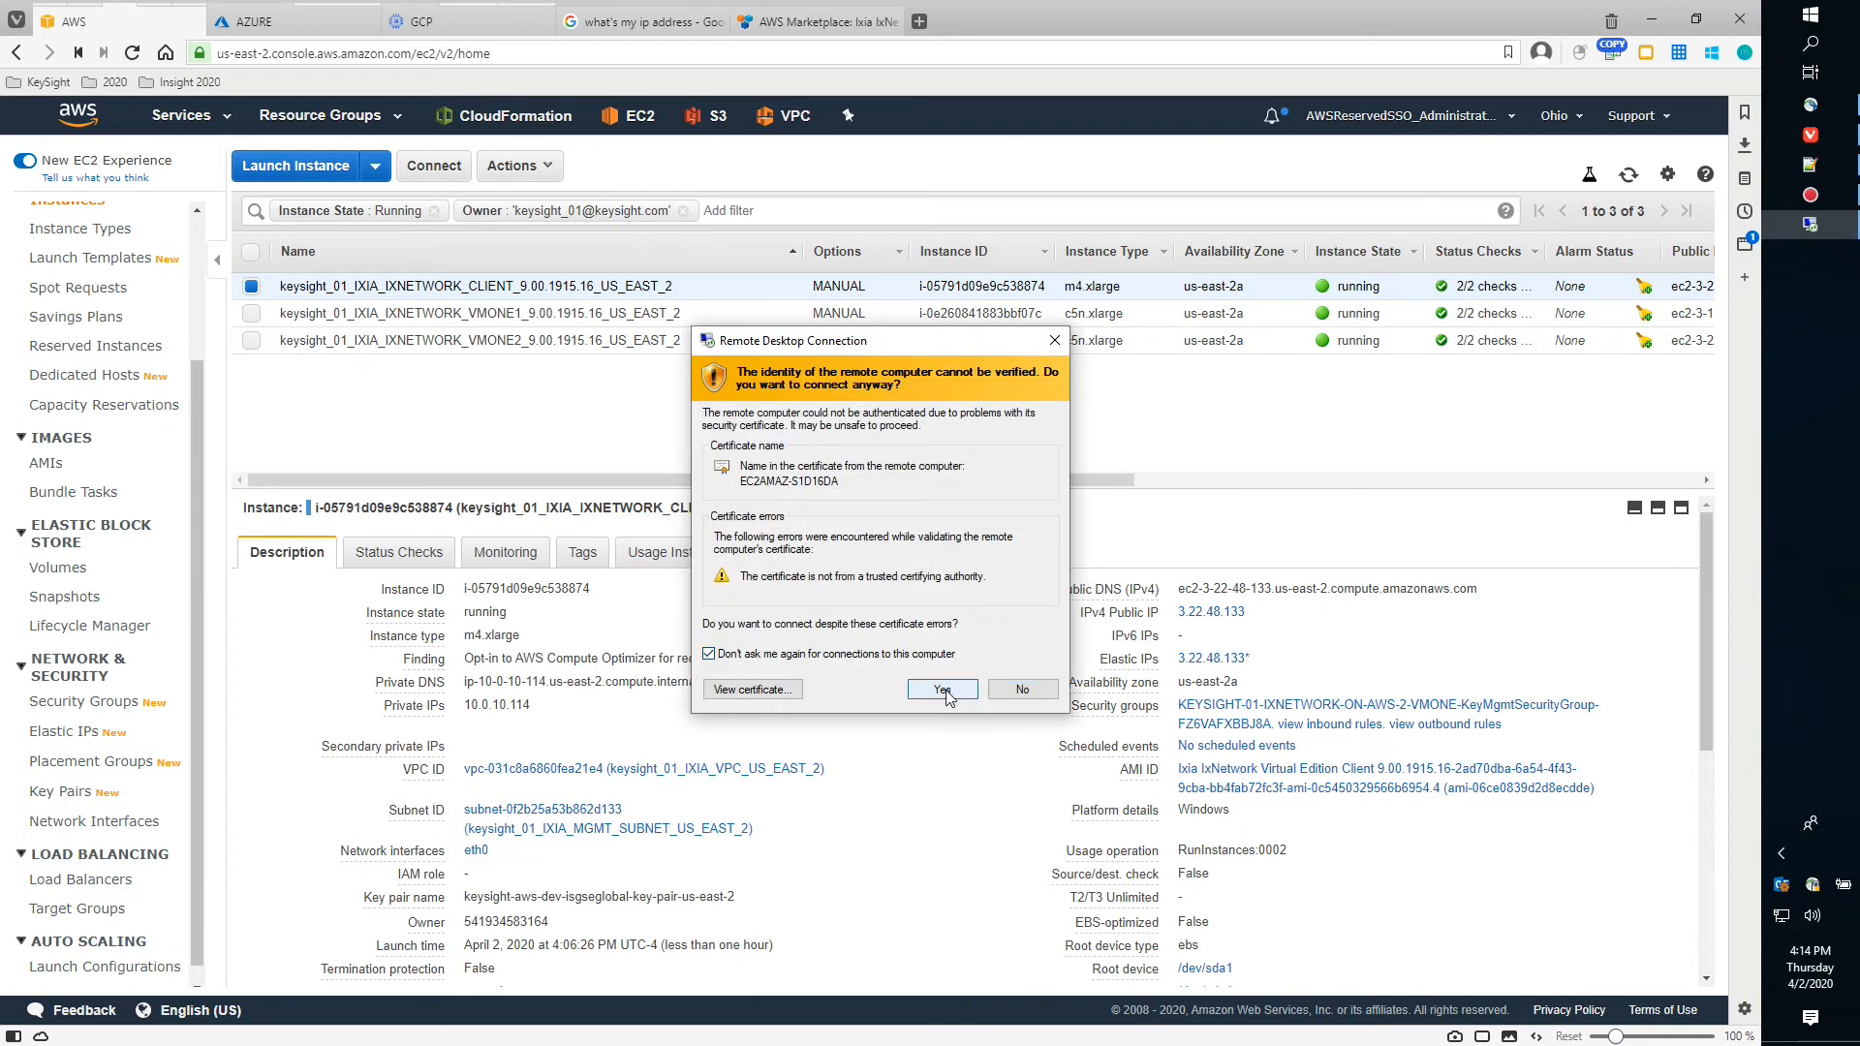
{"action": "left_click", "coordinate": [943, 691]}
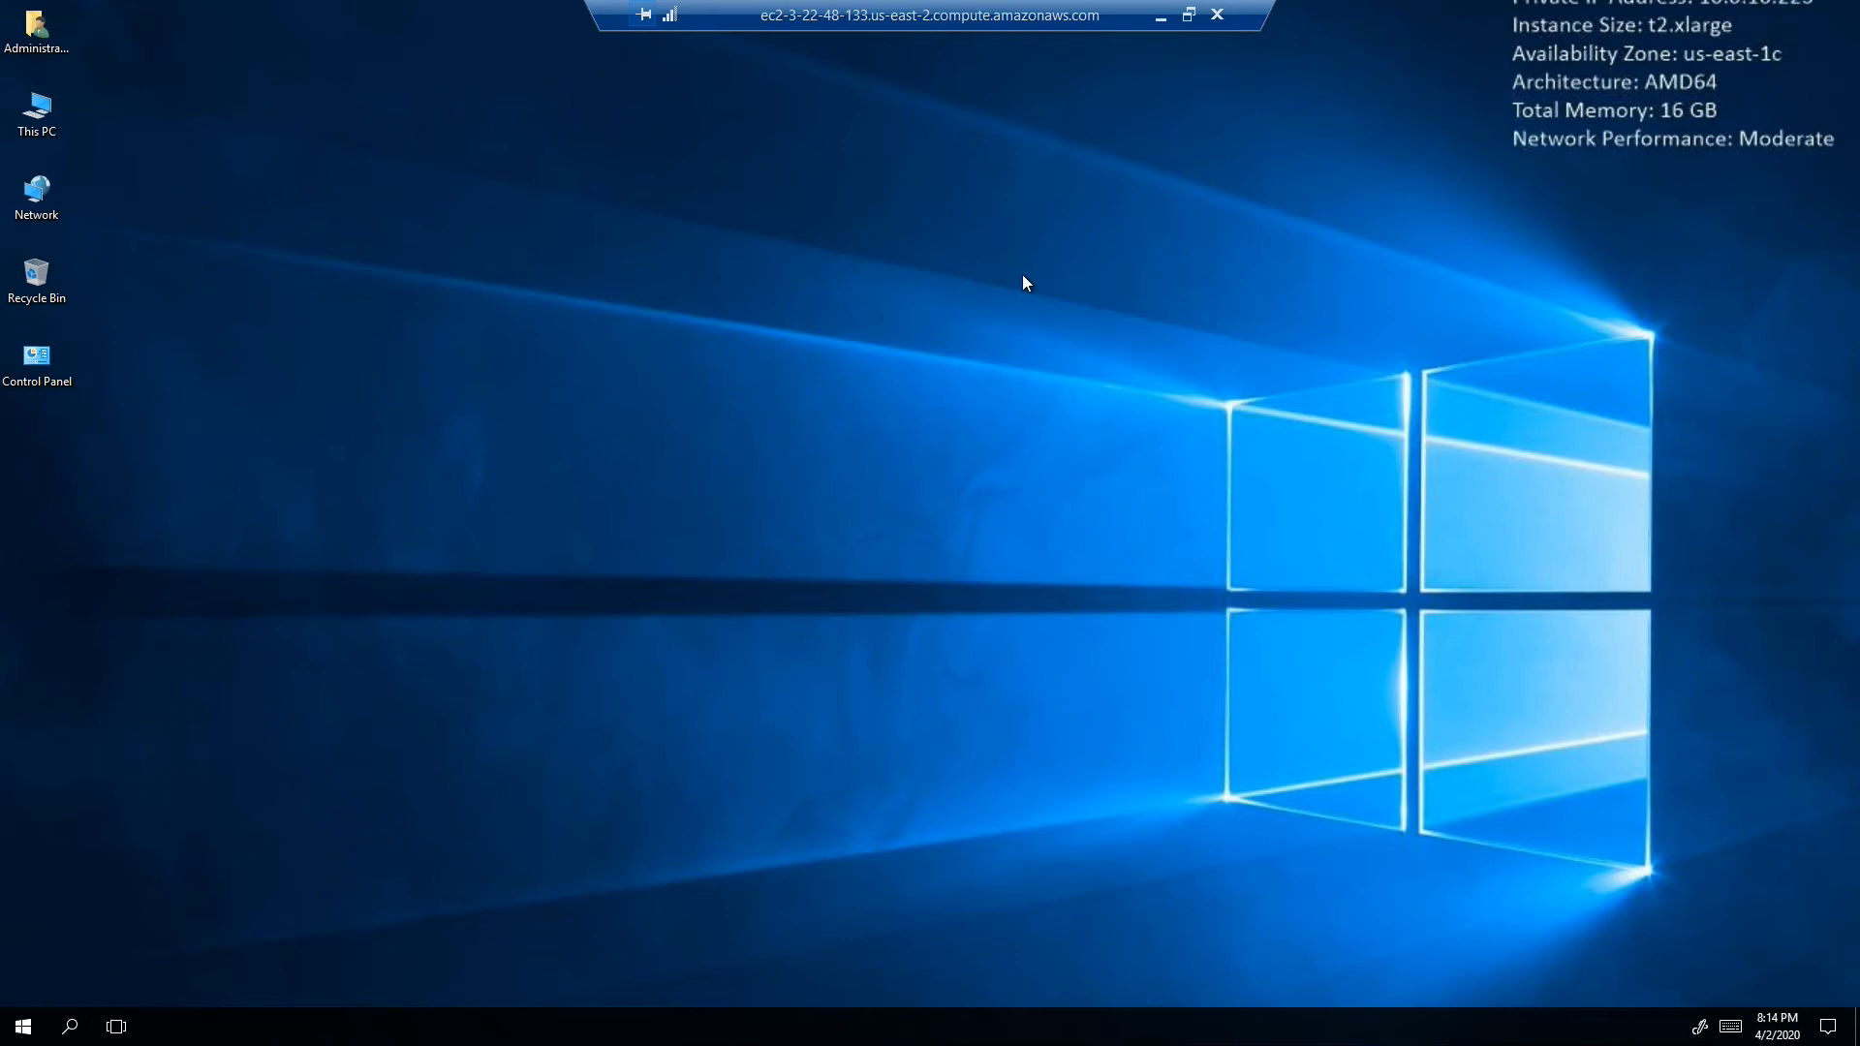
Minimize the RDP session, look over the VPC subnets, and return to EC2 Key pairs
{"action": "left_click", "coordinate": [1162, 21]}
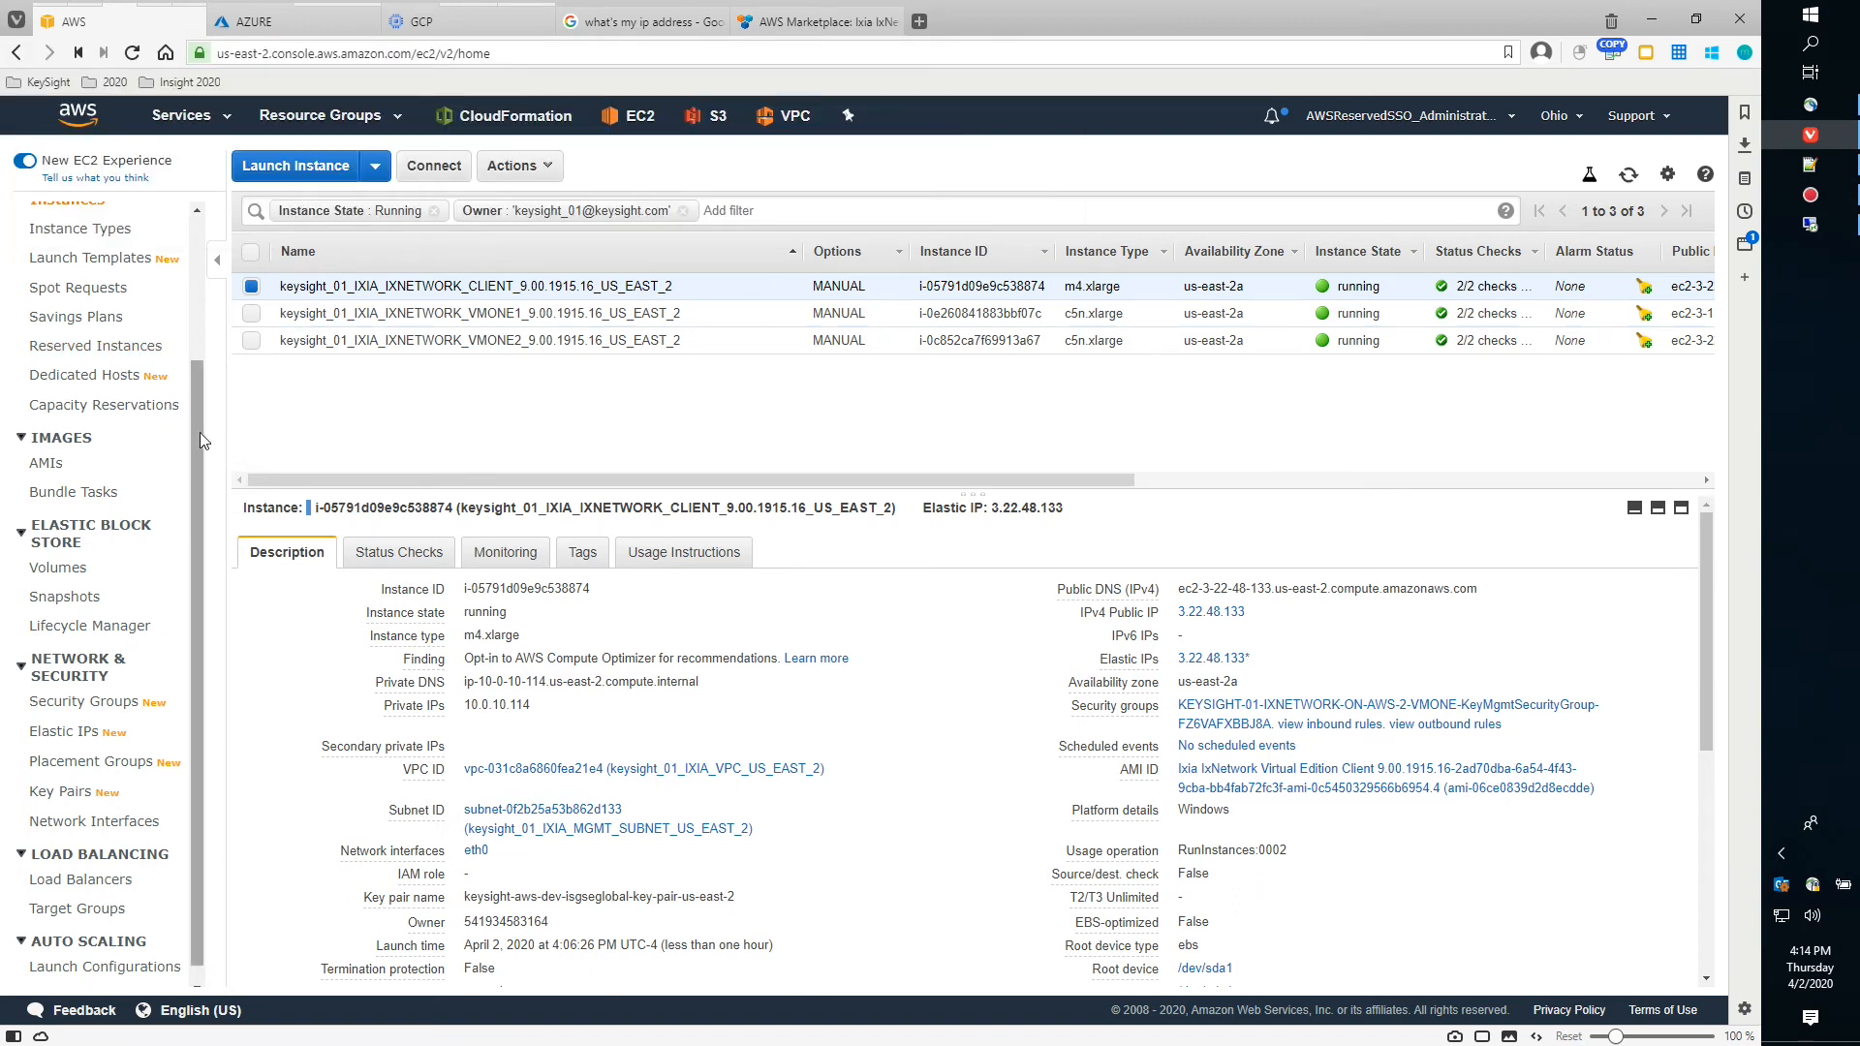
{"action": "mouse_move", "coordinate": [192, 21]}
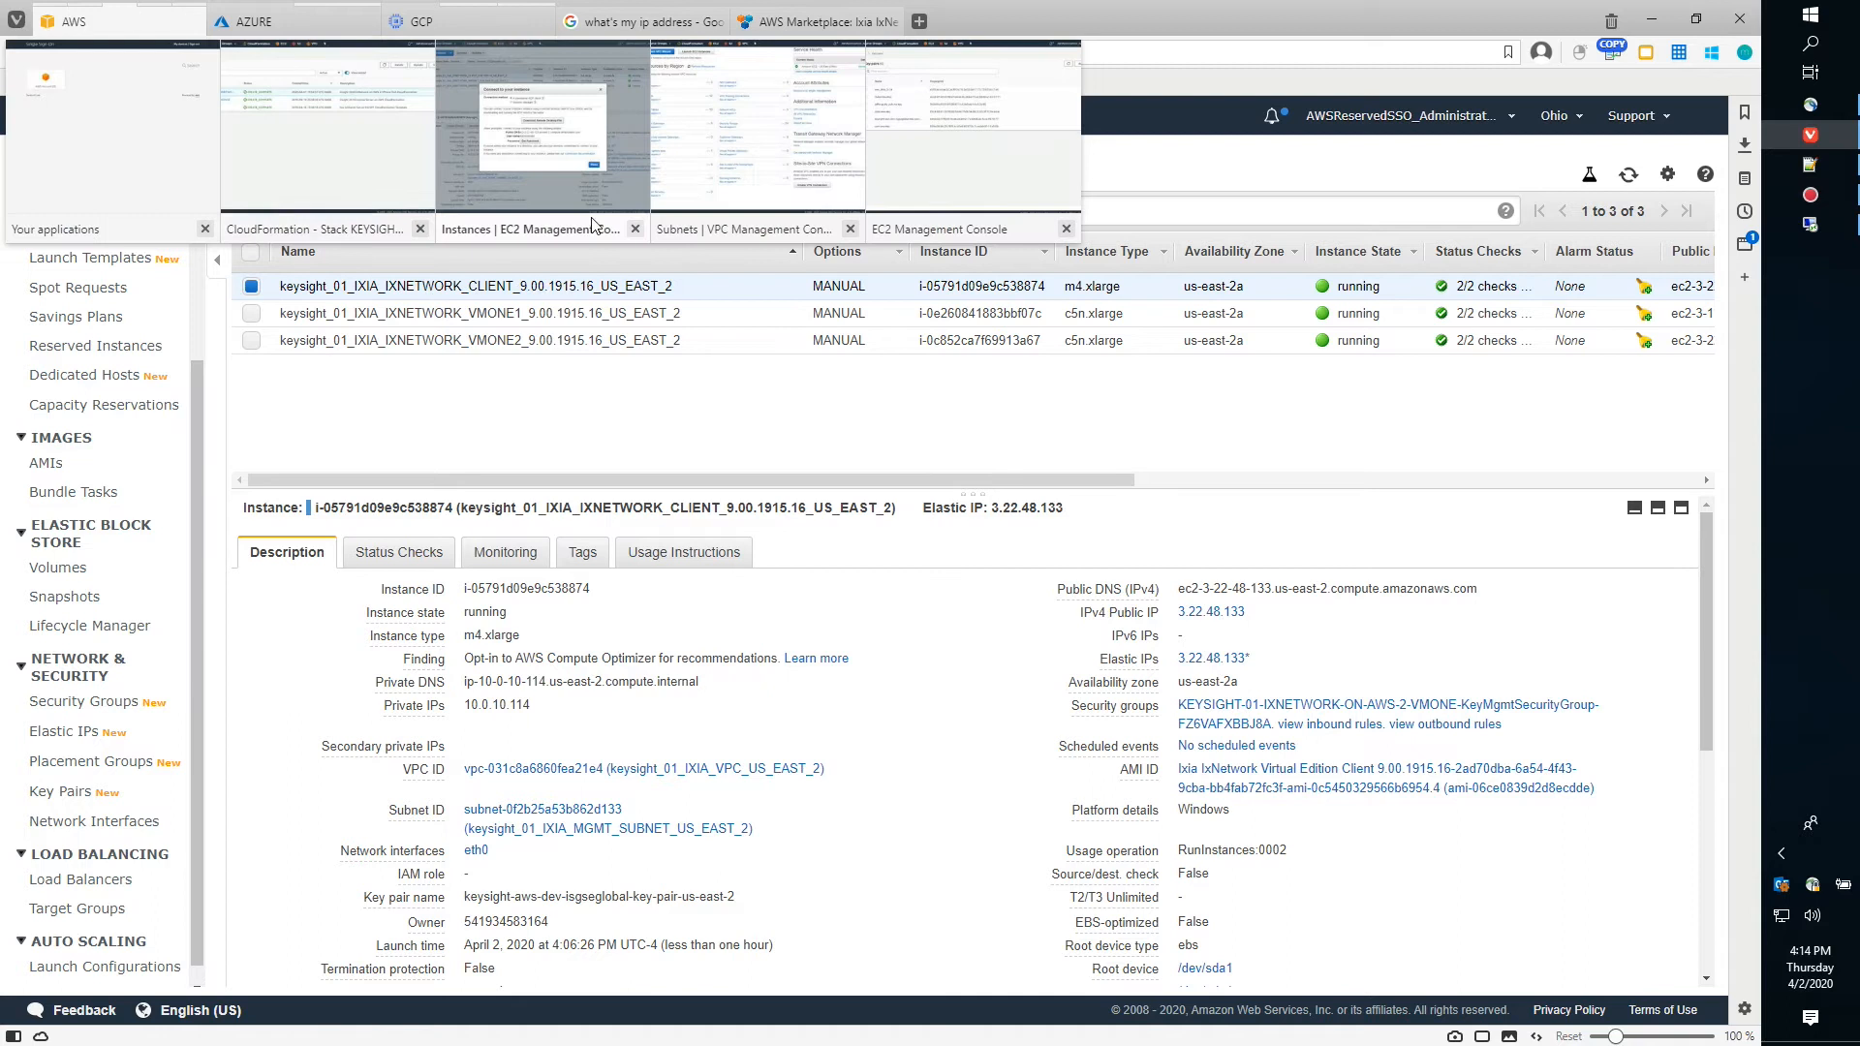
{"action": "left_click", "coordinate": [736, 209]}
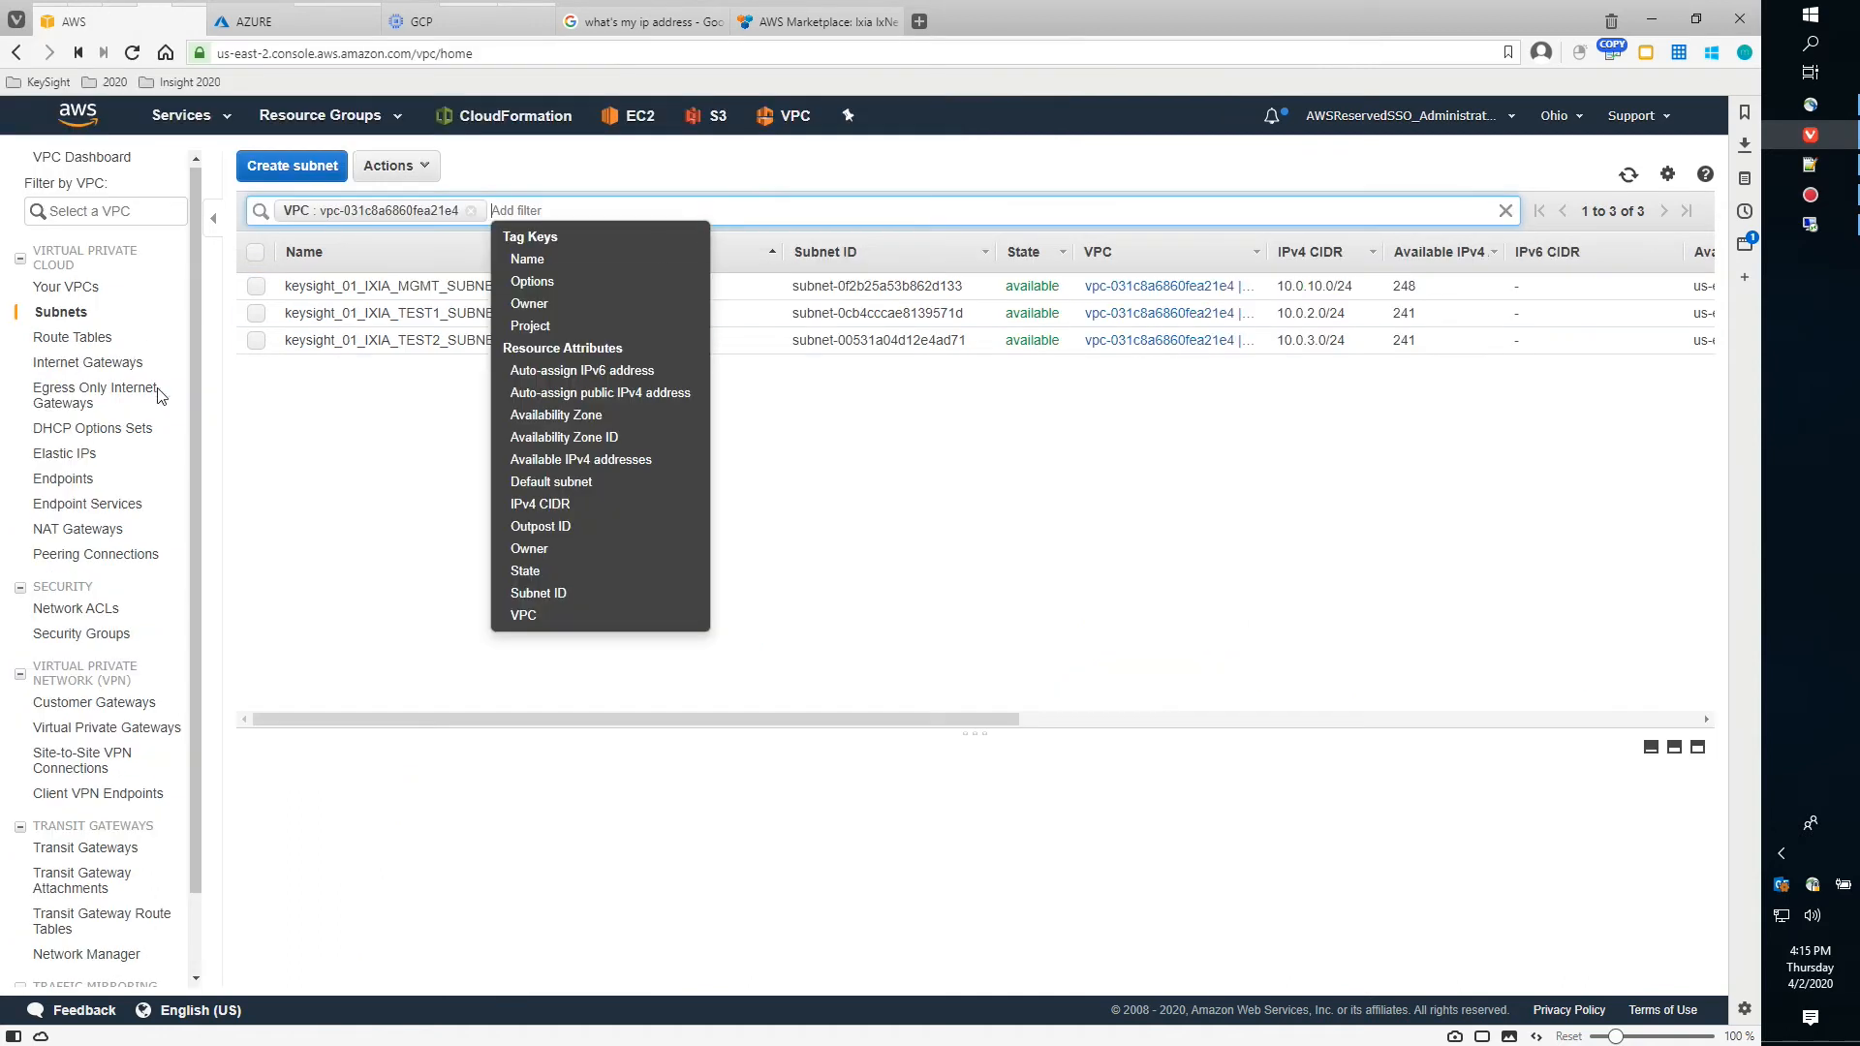
{"action": "left_click", "coordinate": [284, 467]}
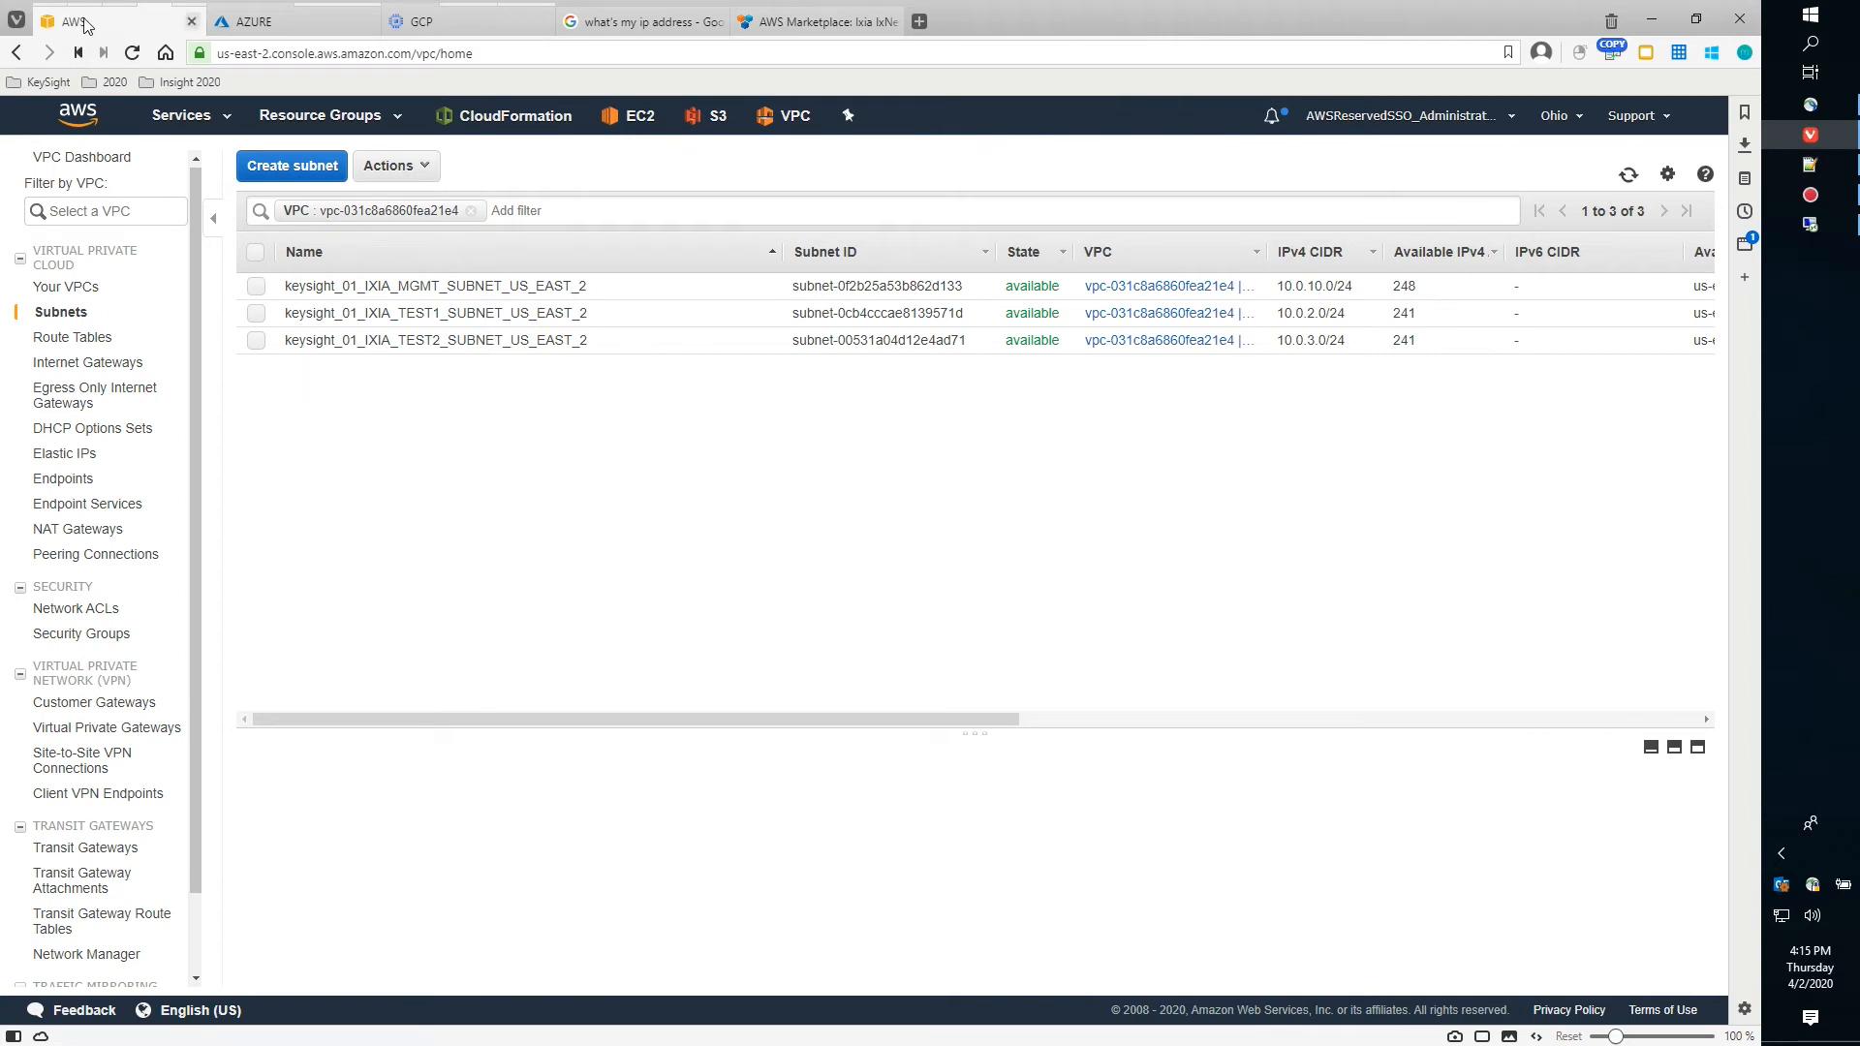
{"action": "mouse_move", "coordinate": [80, 26]}
{"action": "left_click", "coordinate": [872, 199]}
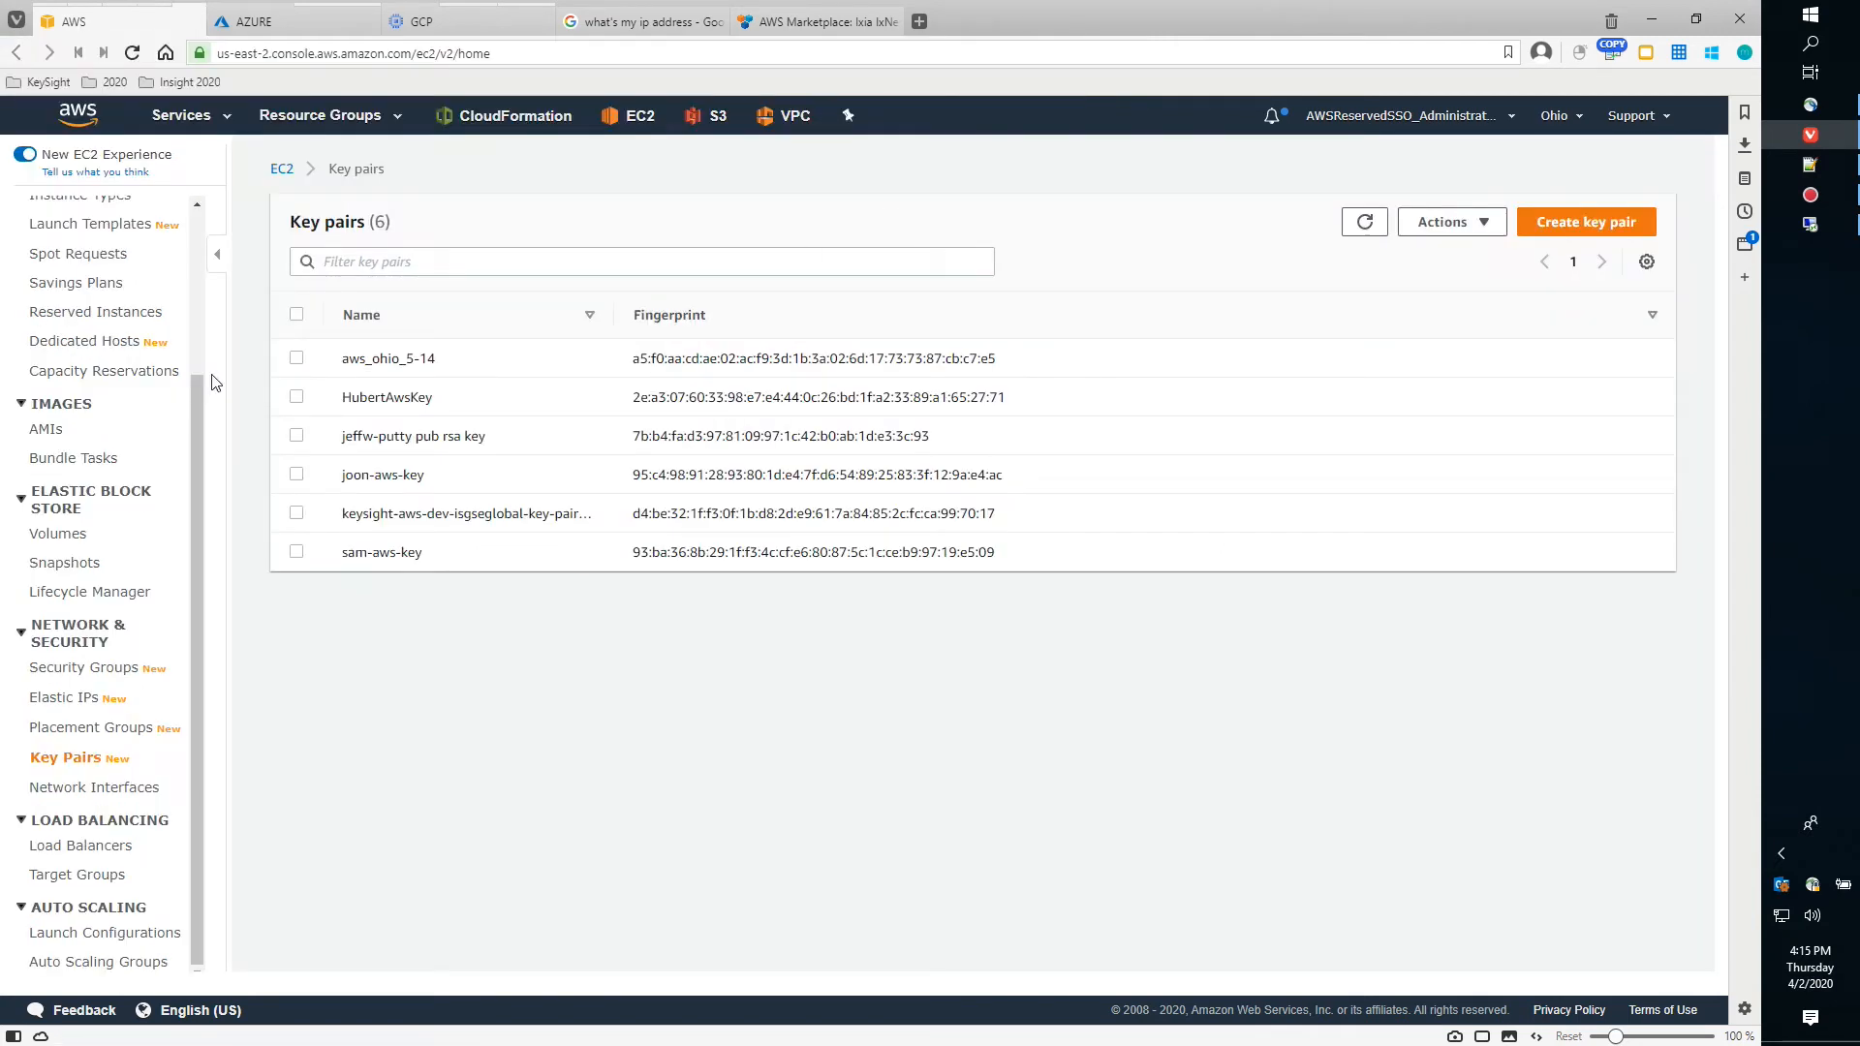
Filter Security Groups by the stack owner to show only KeyTest1 and KeyMgmt, enlarging the table
{"action": "left_click", "coordinate": [95, 670]}
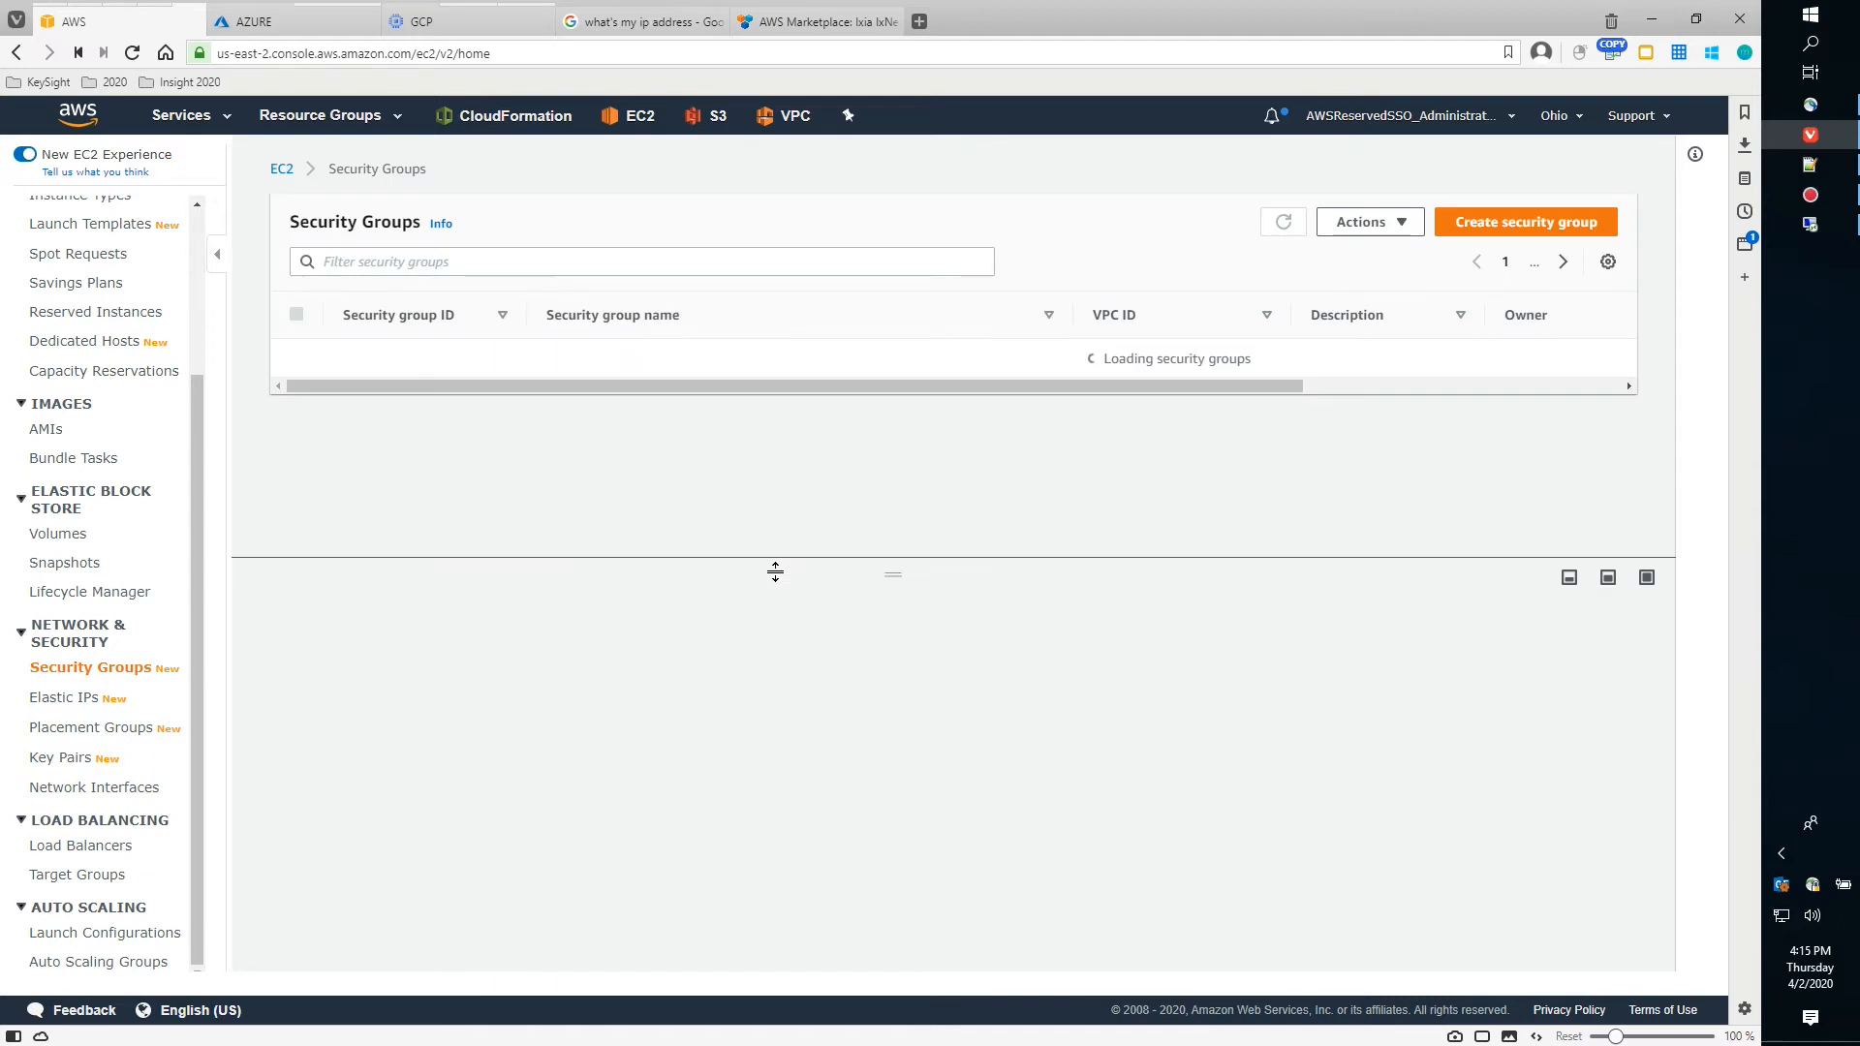
{"action": "left_click", "coordinate": [376, 261]}
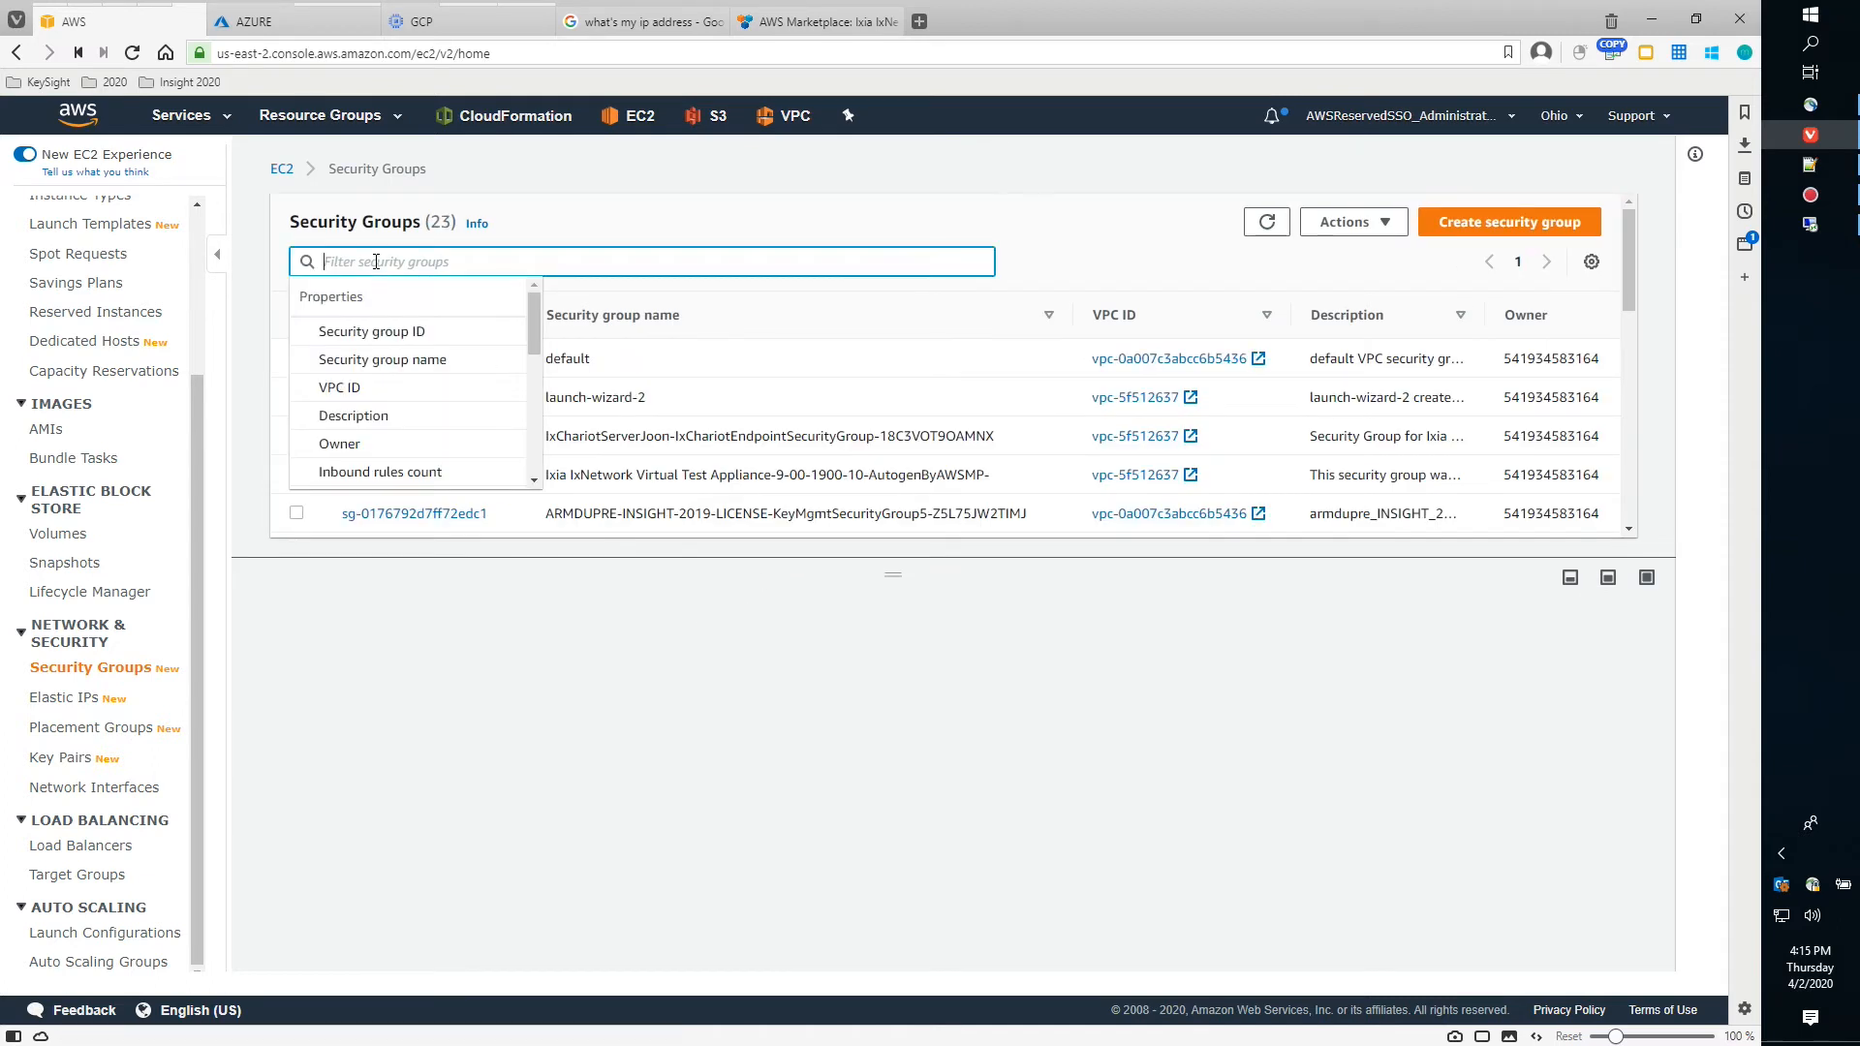
{"action": "left_click", "coordinate": [359, 444]}
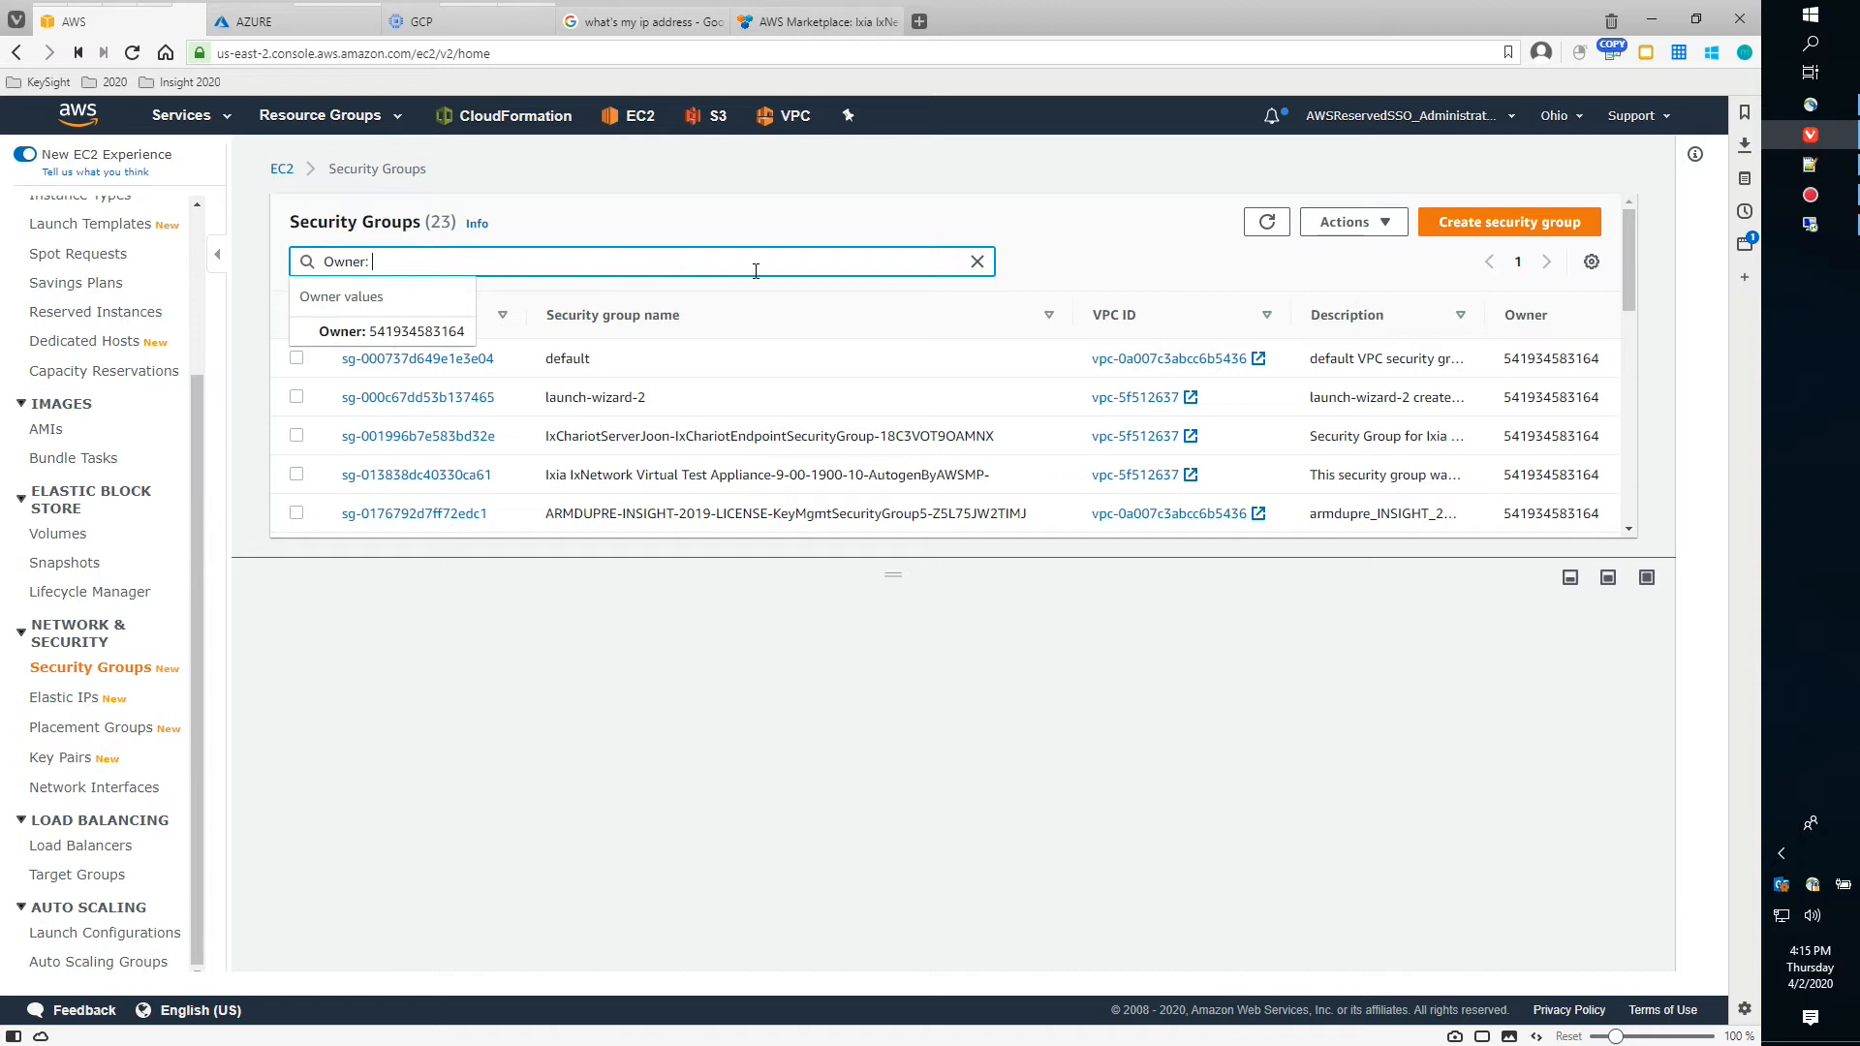
{"action": "left_click", "coordinate": [976, 261]}
{"action": "scroll", "coordinate": [512, 334], "scroll_direction": "down", "scroll_amount": 5}
{"action": "left_click", "coordinate": [361, 461]}
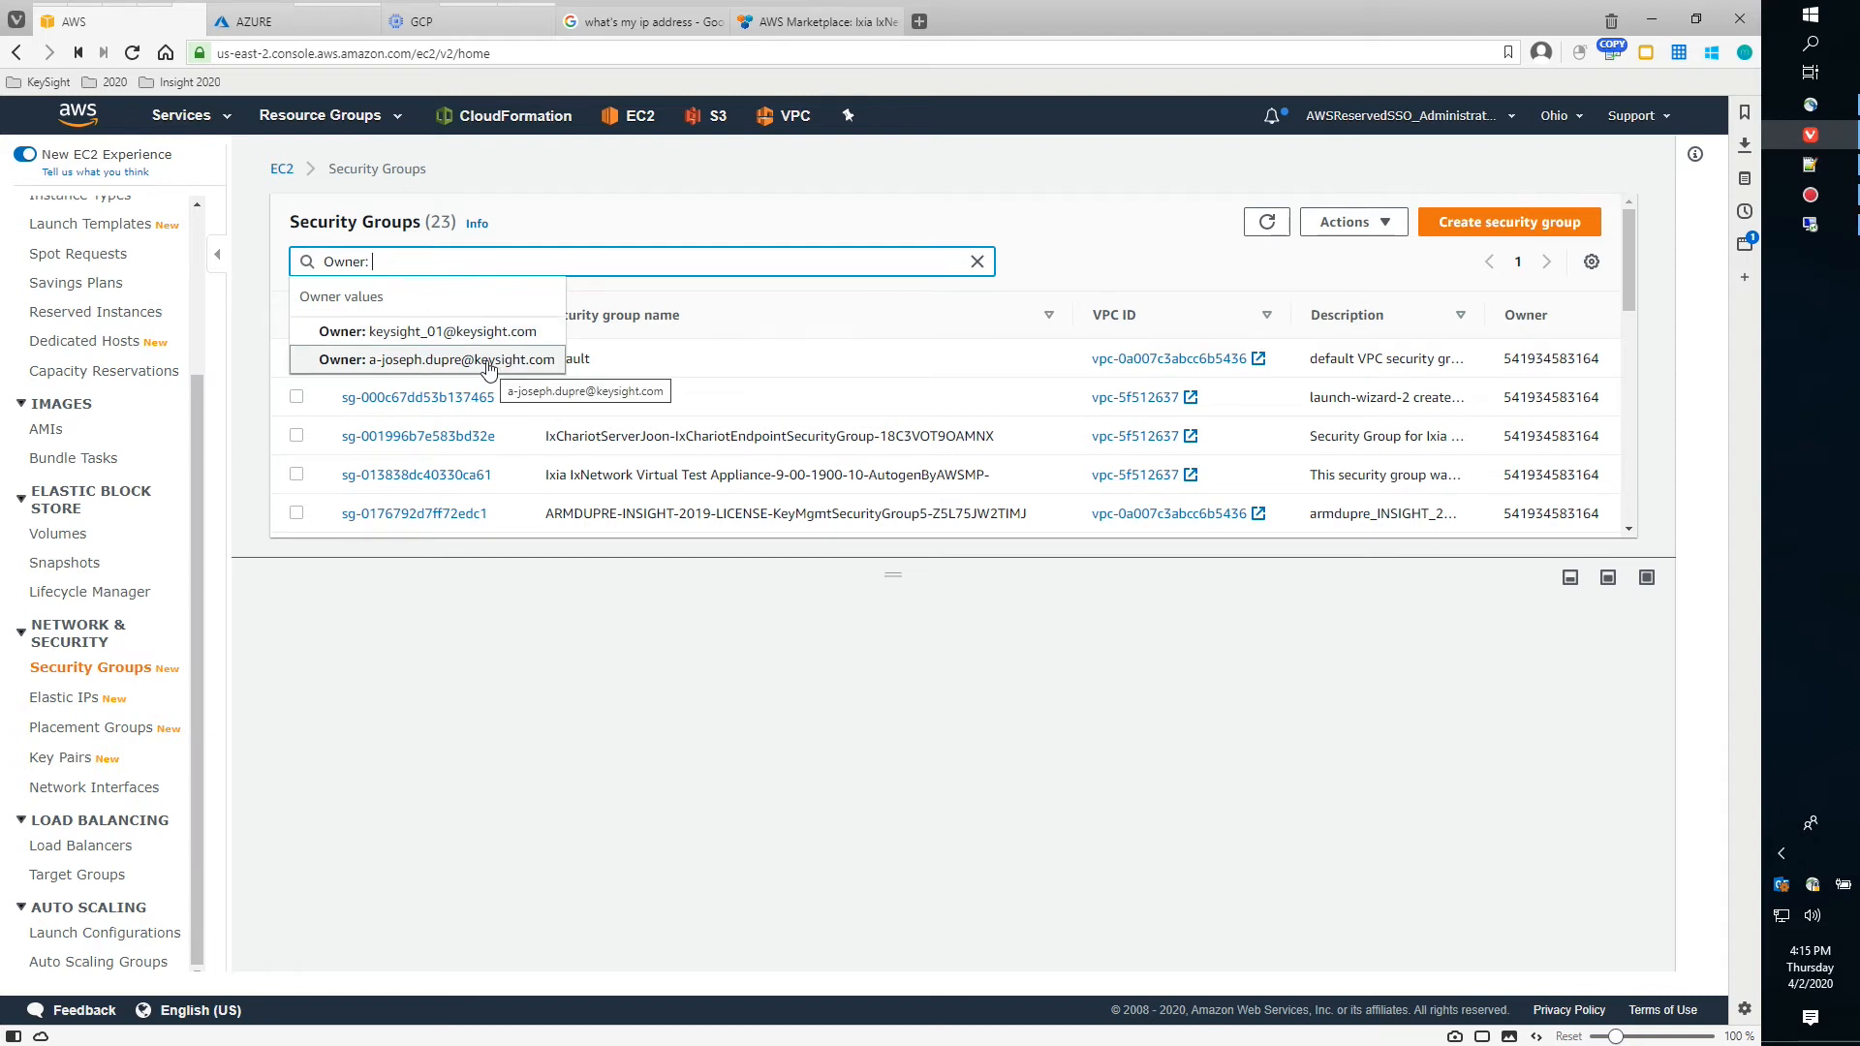
{"action": "left_click", "coordinate": [488, 332]}
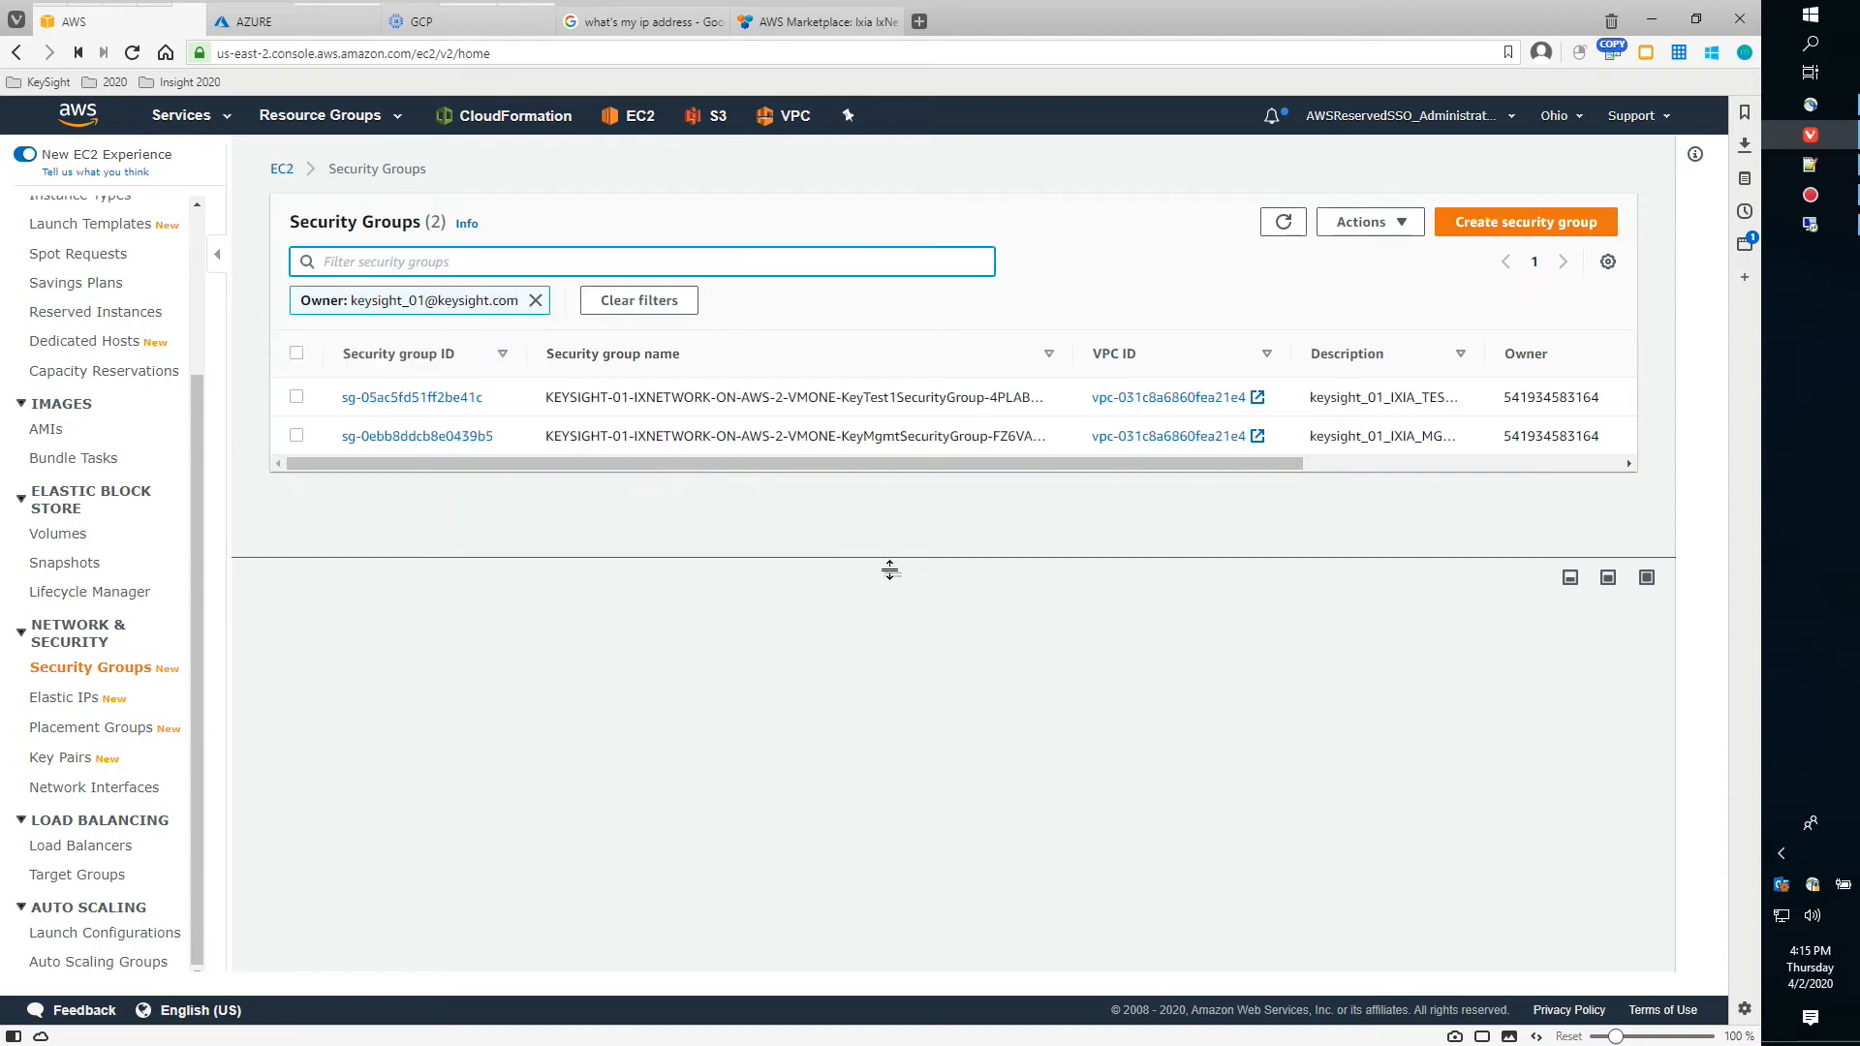
{"action": "left_click_drag", "start_coordinate": [889, 570], "coordinate": [875, 689]}
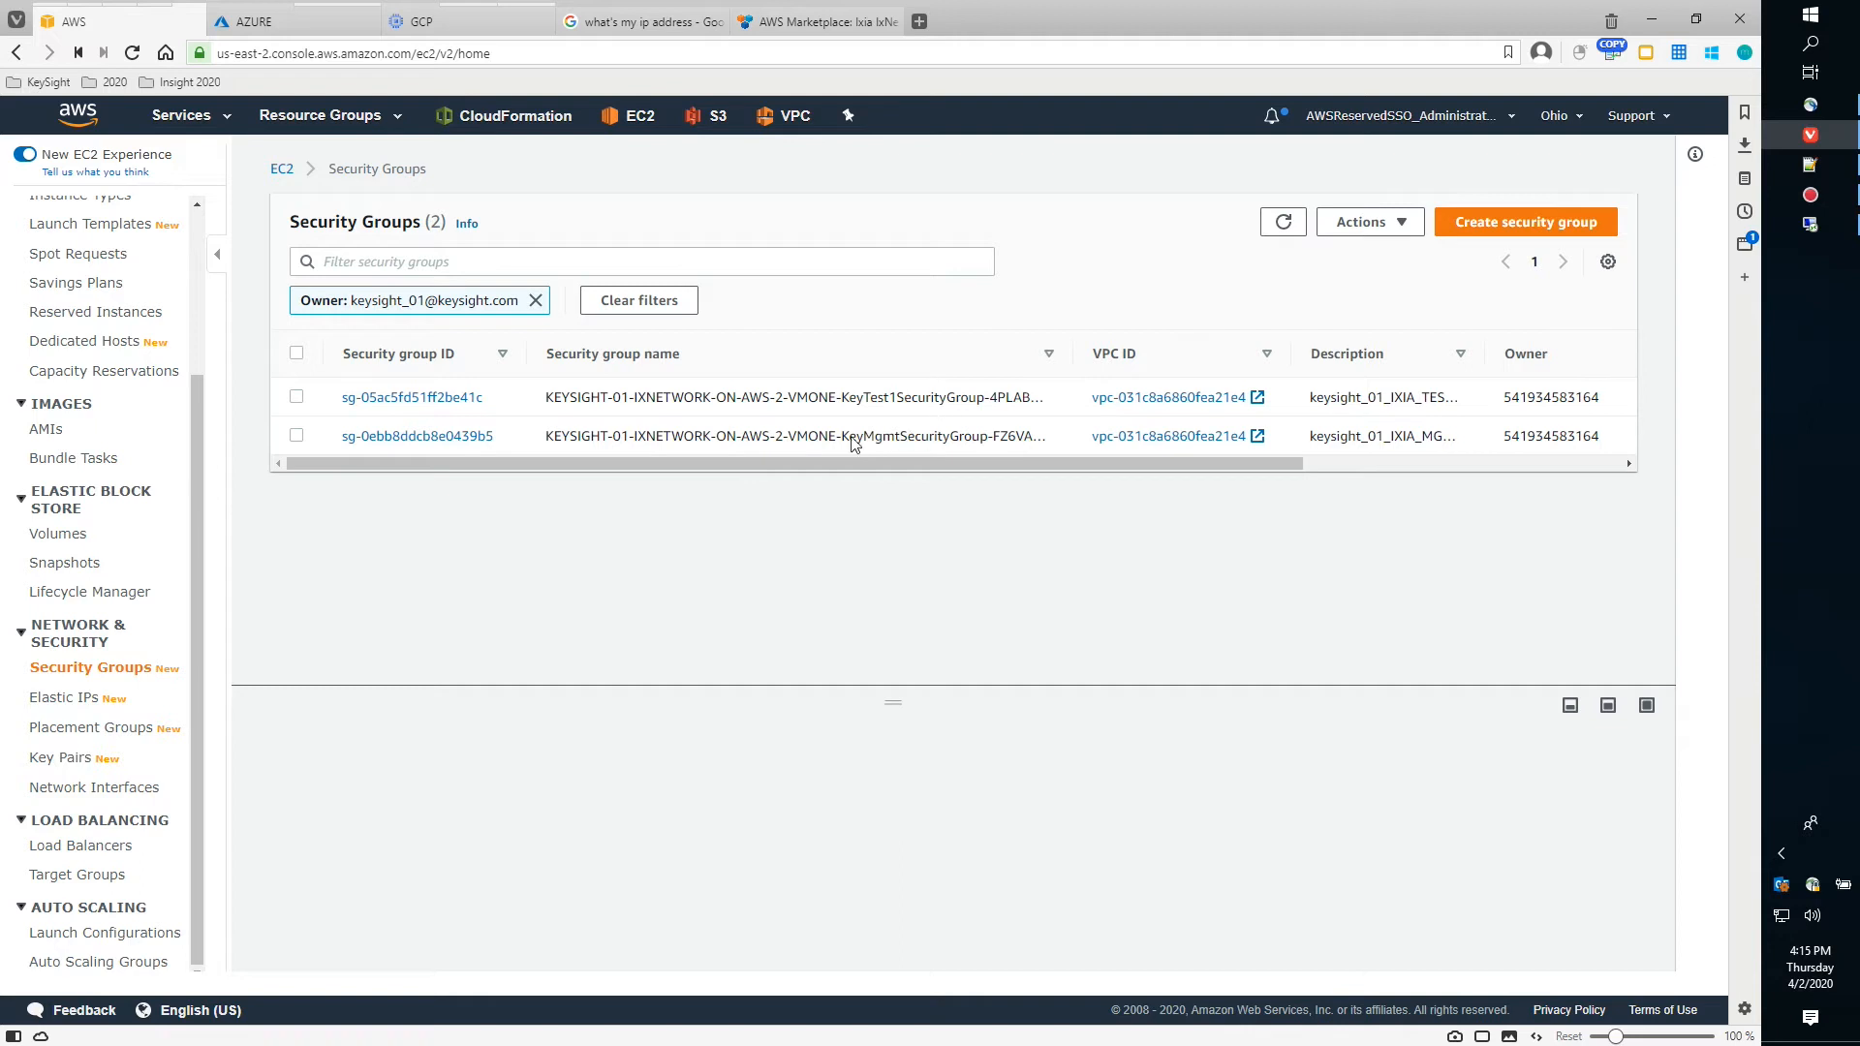
Select the KeyMgmt security group and enlarge the details panel to show rule counts
{"action": "left_click", "coordinate": [395, 438]}
{"action": "left_click", "coordinate": [386, 171]}
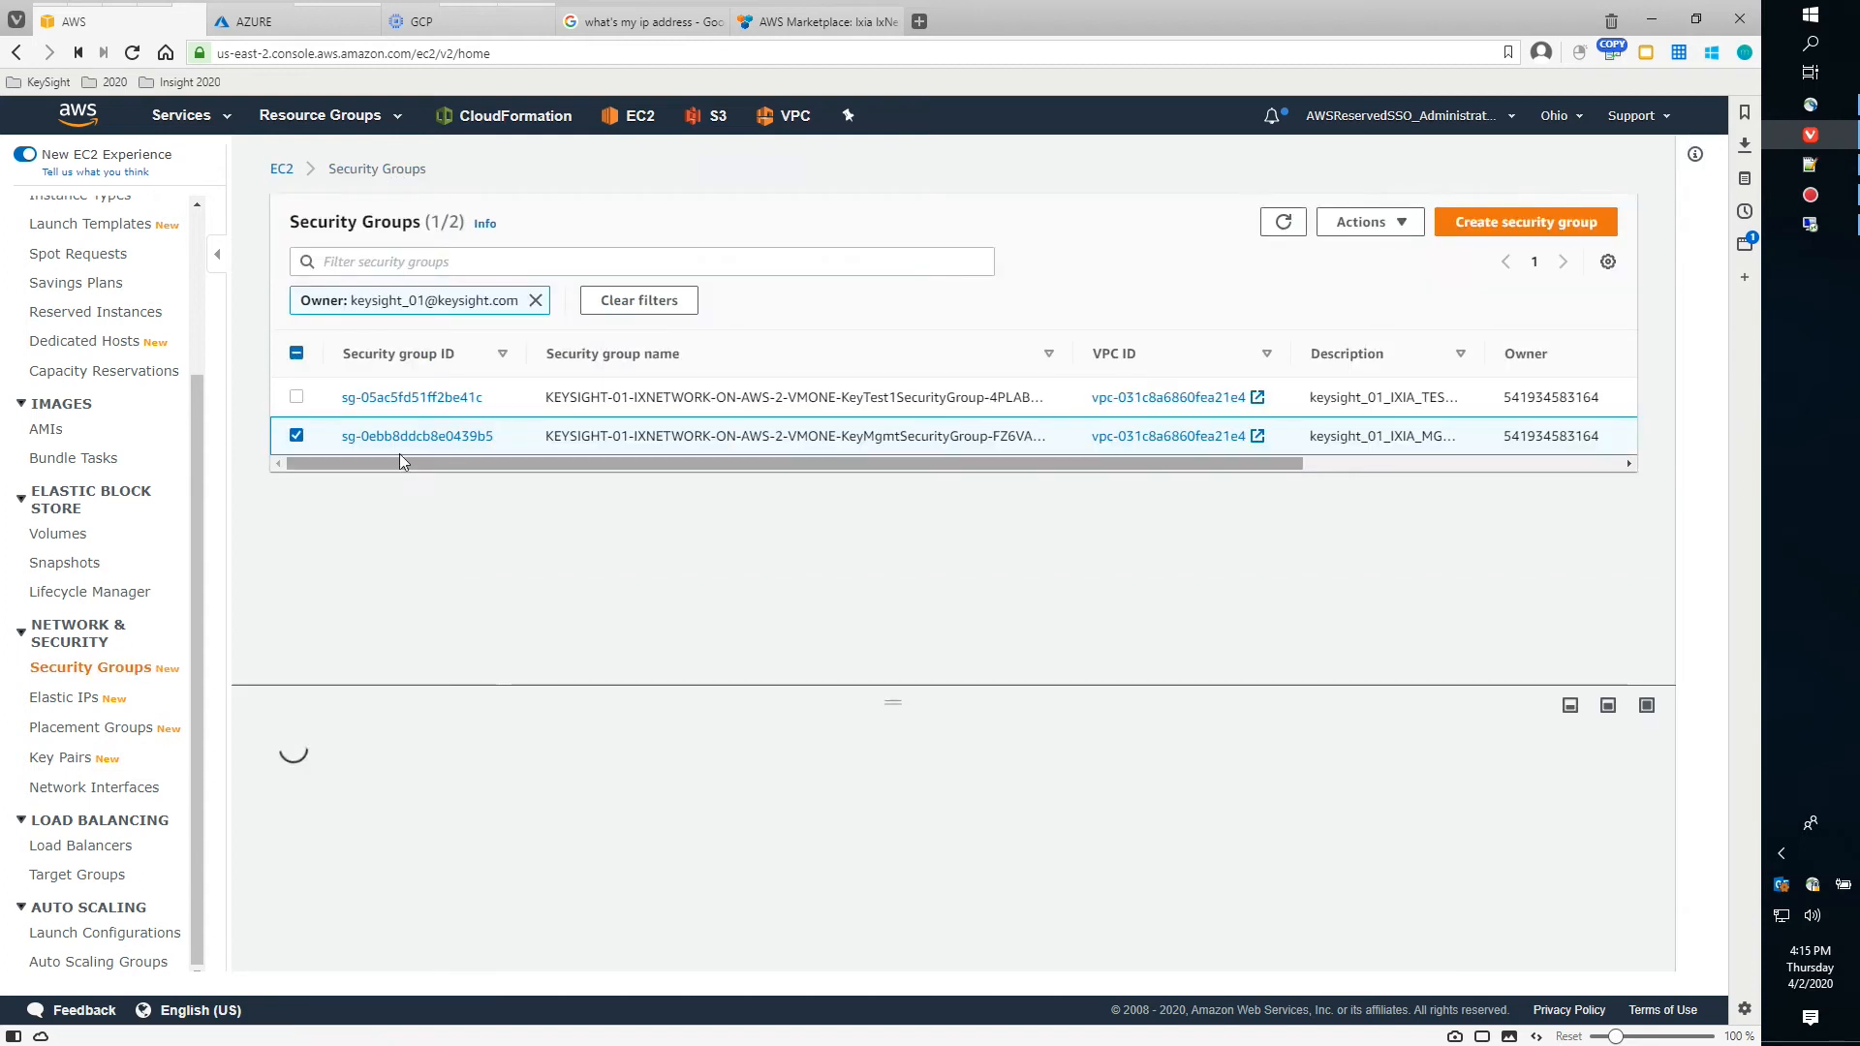
{"action": "left_click_drag", "start_coordinate": [888, 696], "coordinate": [874, 515]}
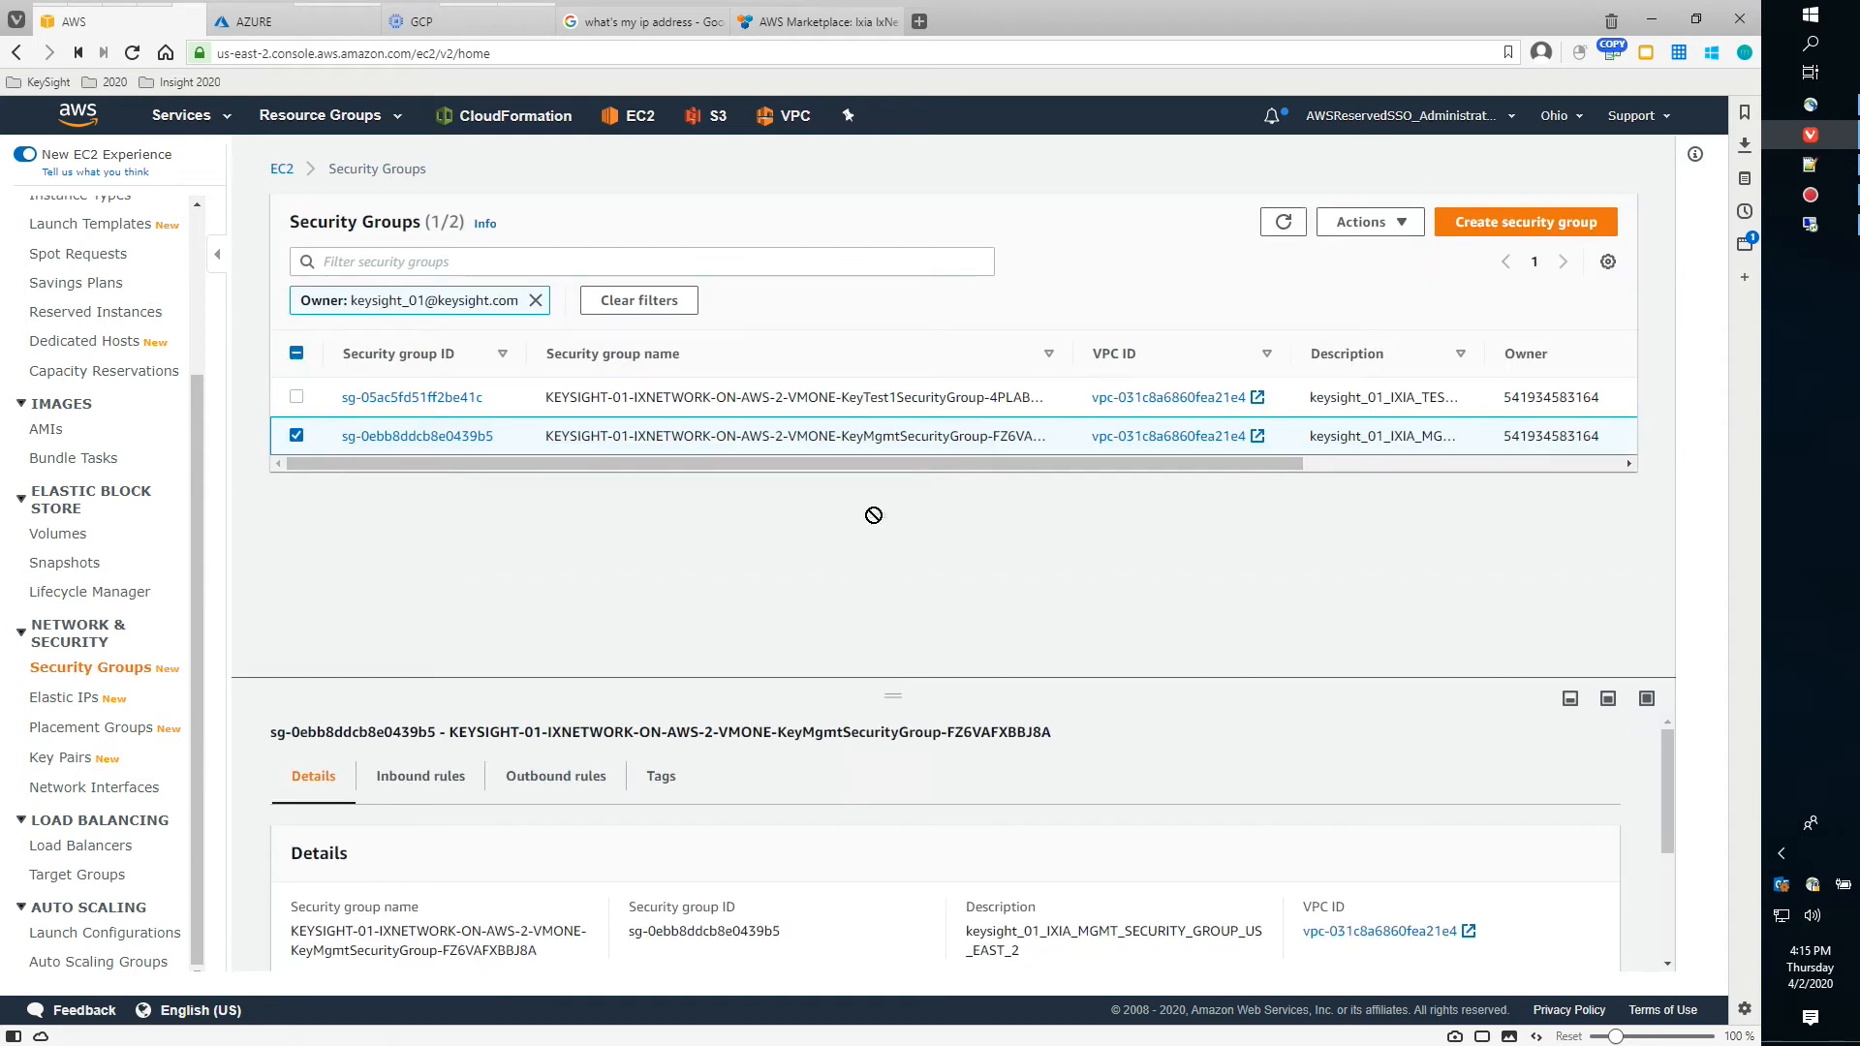
{"action": "left_click_drag", "start_coordinate": [888, 696], "coordinate": [872, 526]}
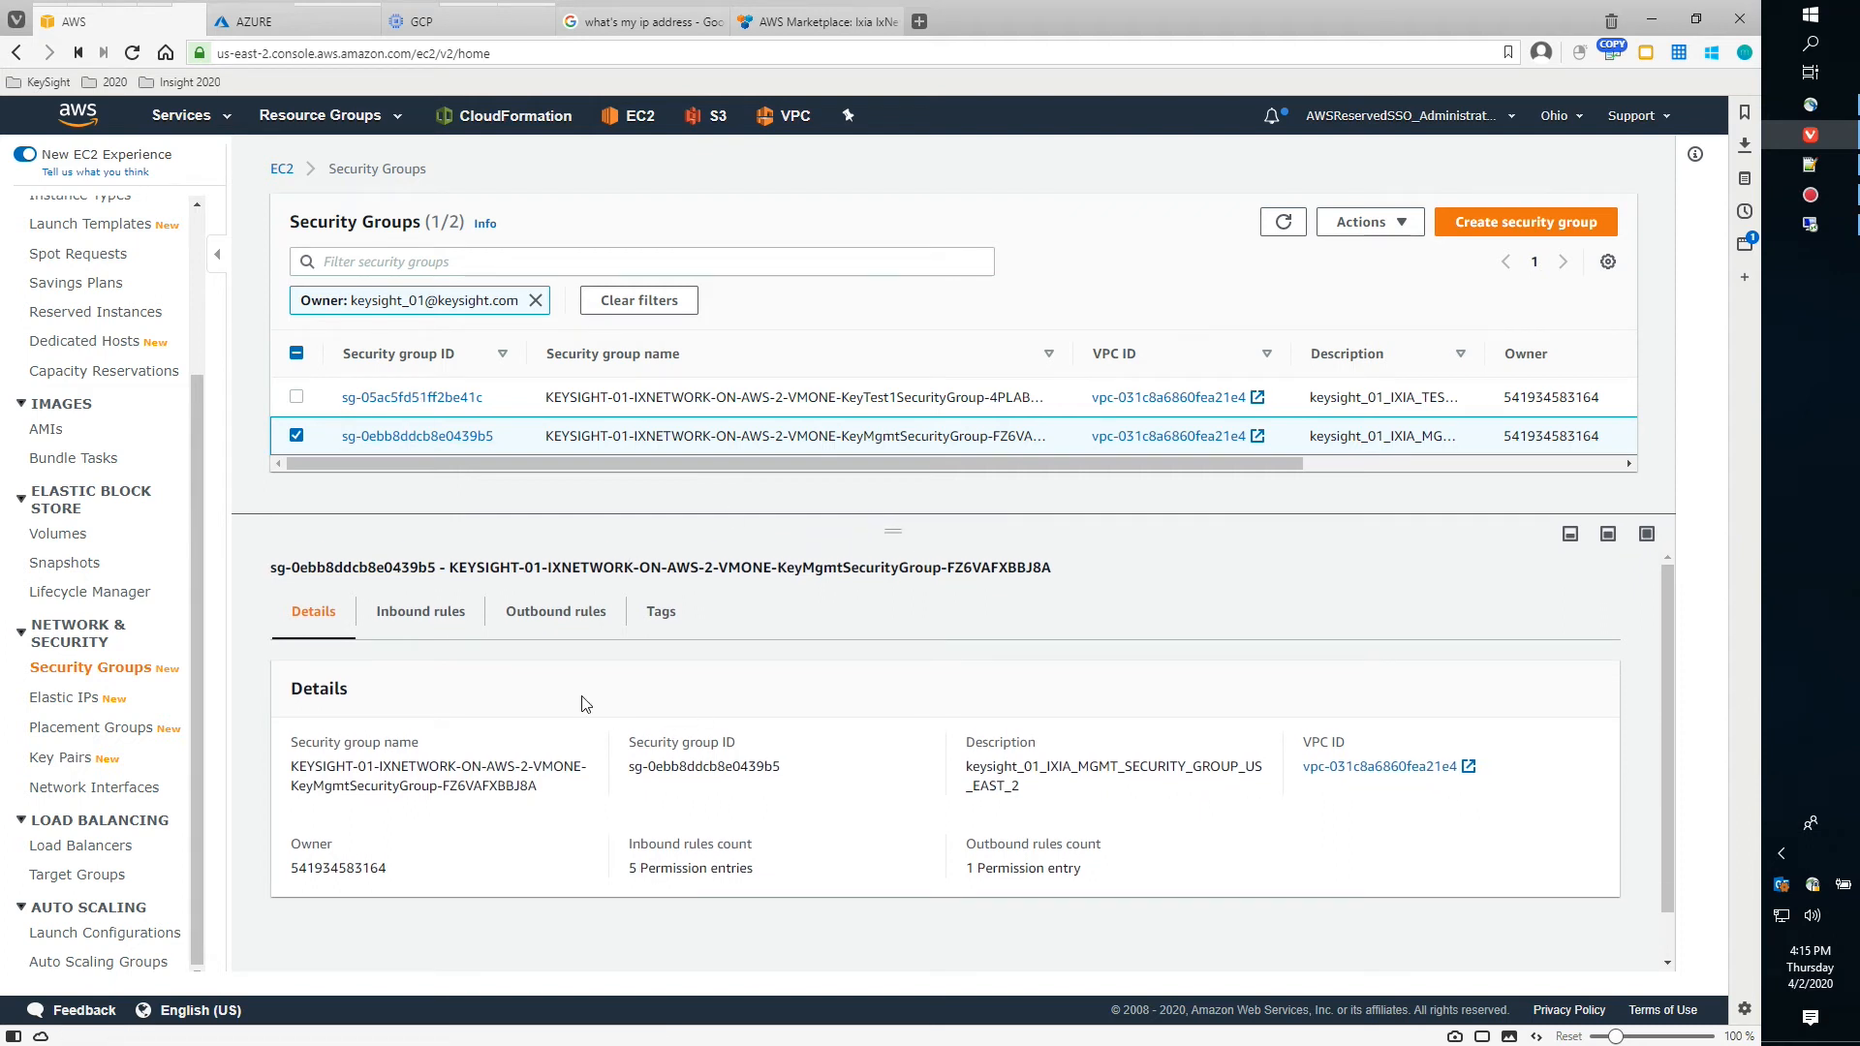
Check KeyMgmt's inbound rules (source 204.9.57.138/32, HTTPS 443), then view KeyTest1's inbound rules instead
{"action": "left_click", "coordinate": [432, 620]}
{"action": "left_click_drag", "start_coordinate": [765, 866], "coordinate": [638, 865]}
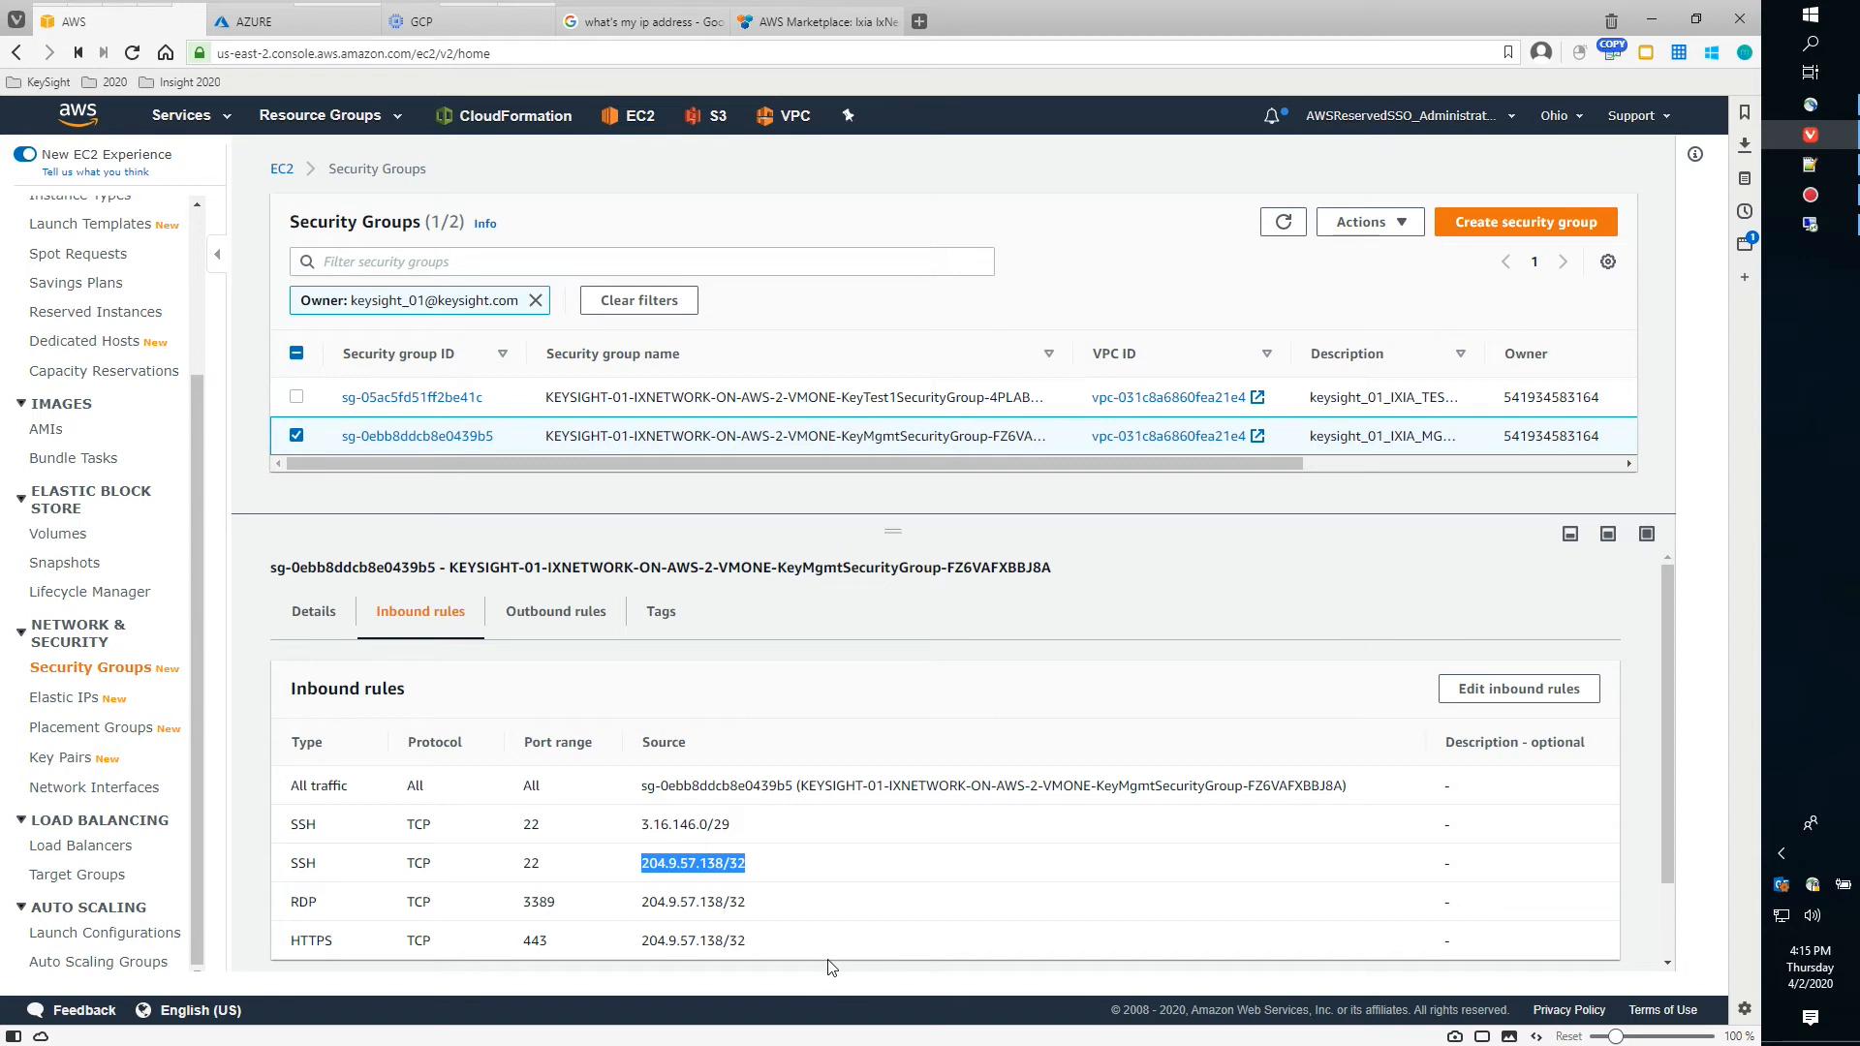
{"action": "double_click", "coordinate": [544, 948]}
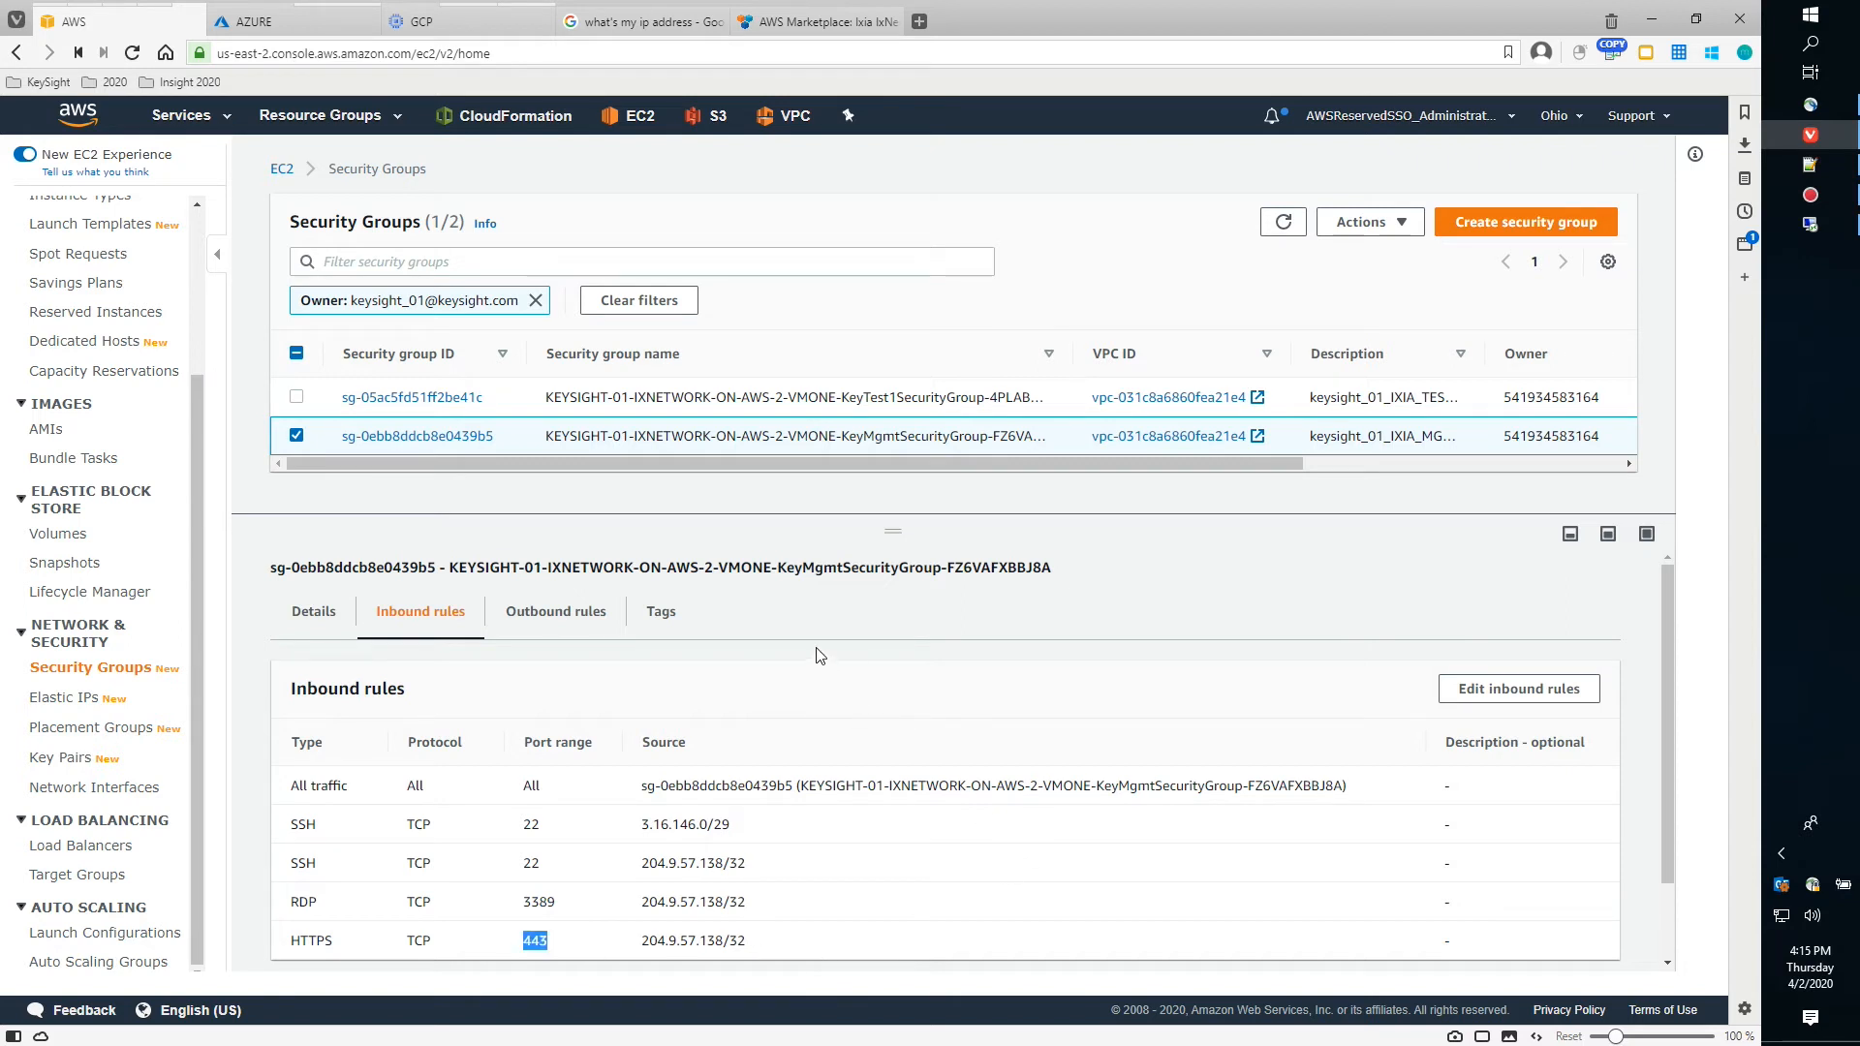
{"action": "left_click", "coordinate": [297, 437]}
{"action": "left_click", "coordinate": [296, 397]}
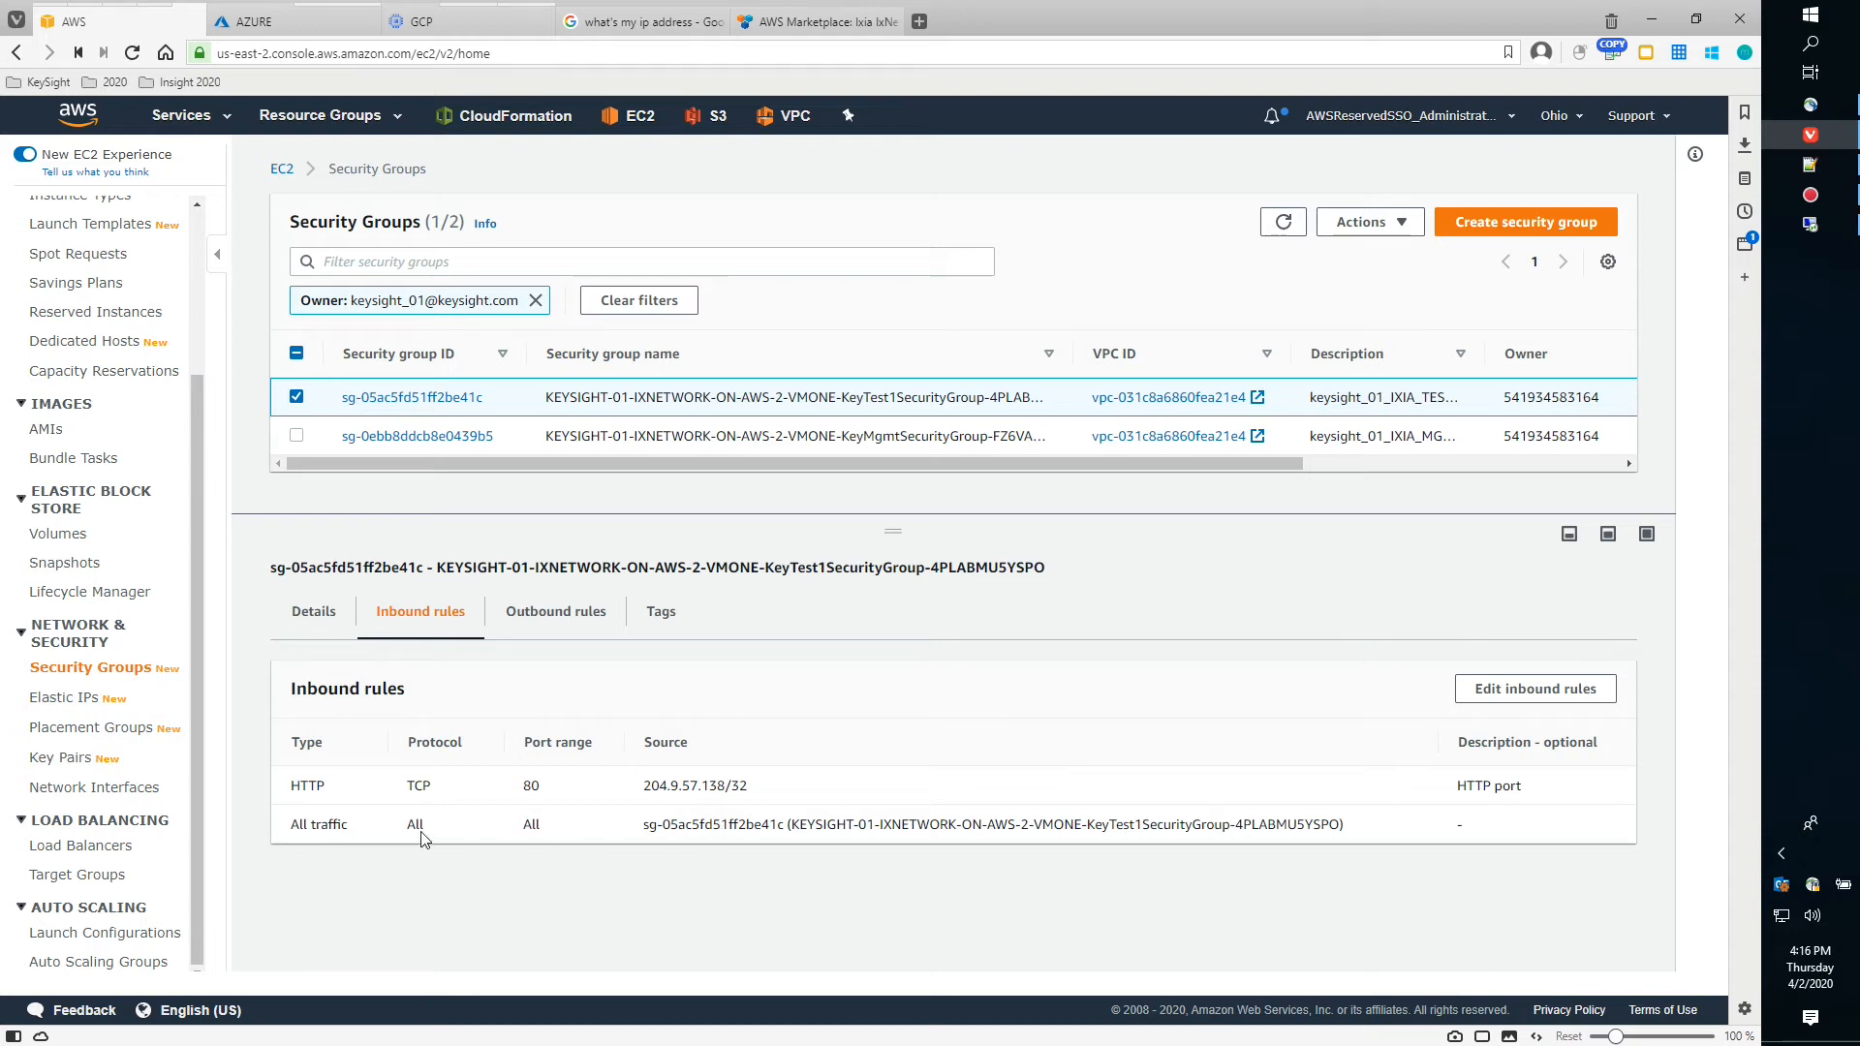
{"action": "left_click_drag", "start_coordinate": [643, 825], "coordinate": [784, 831]}
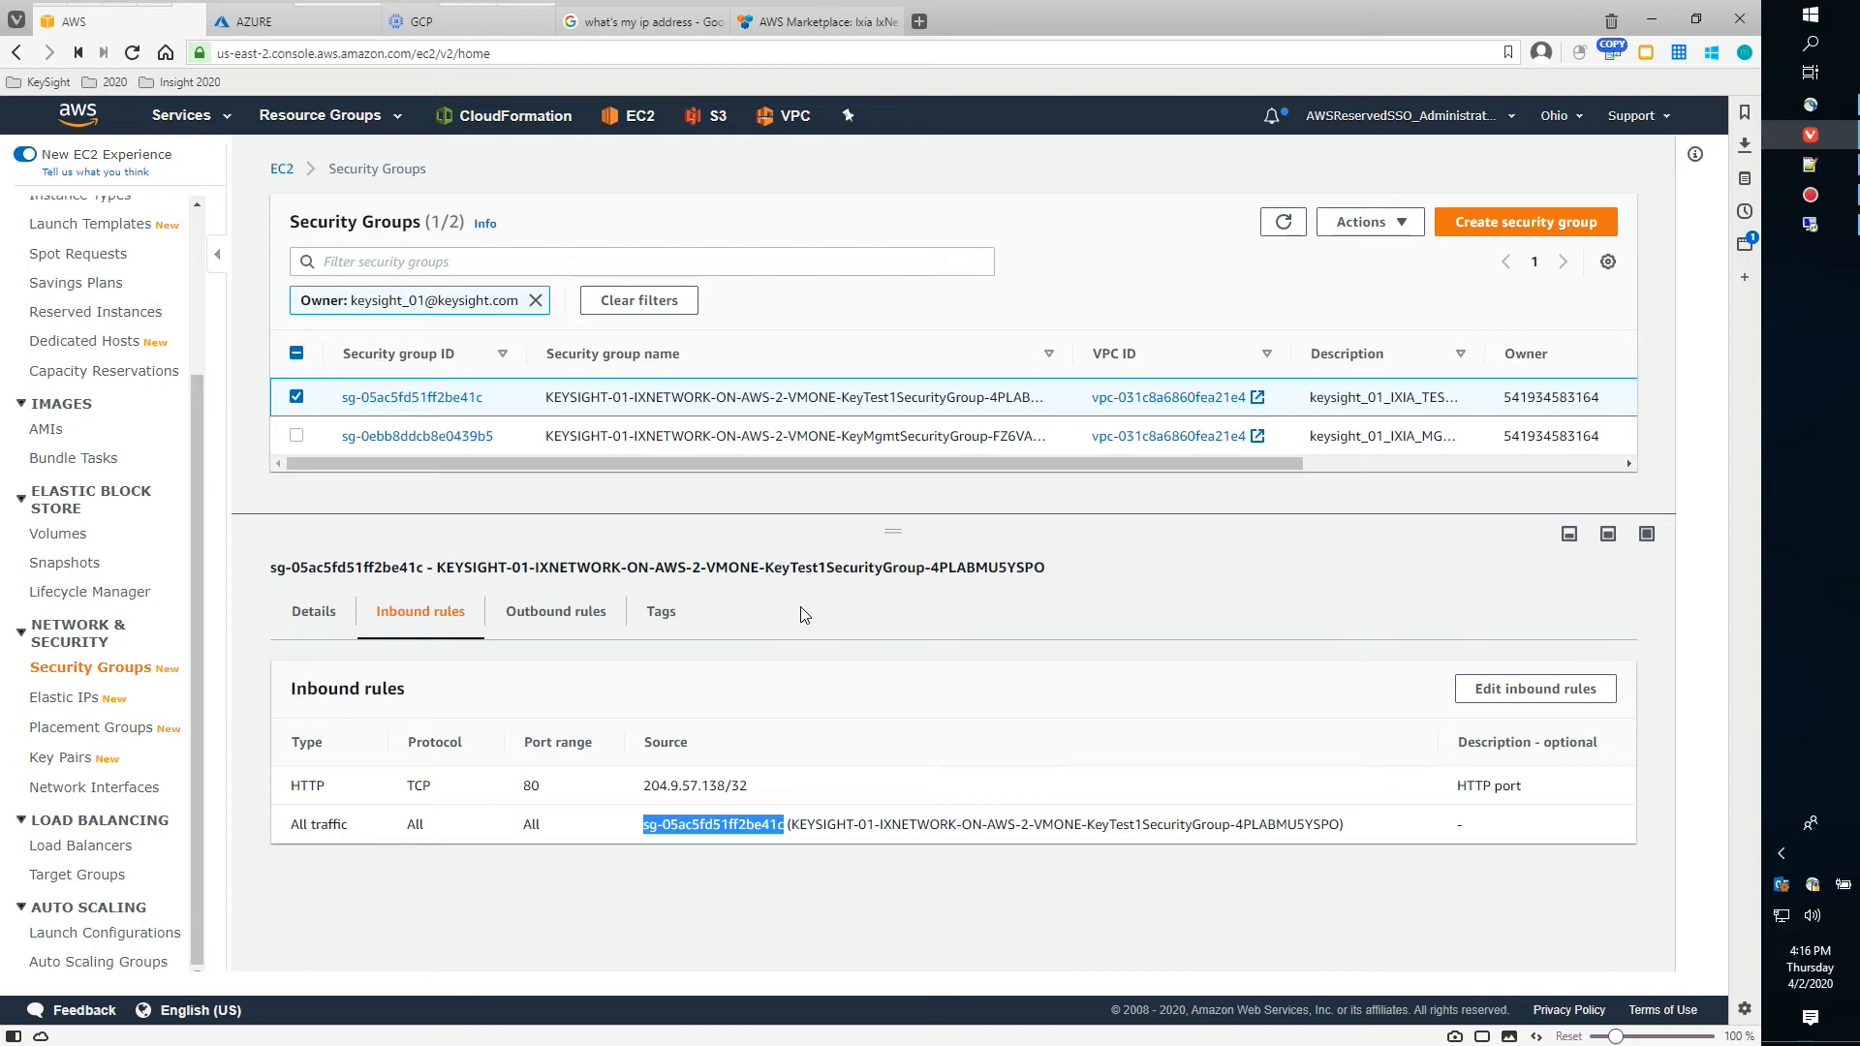
{"action": "mouse_move", "coordinate": [147, 35]}
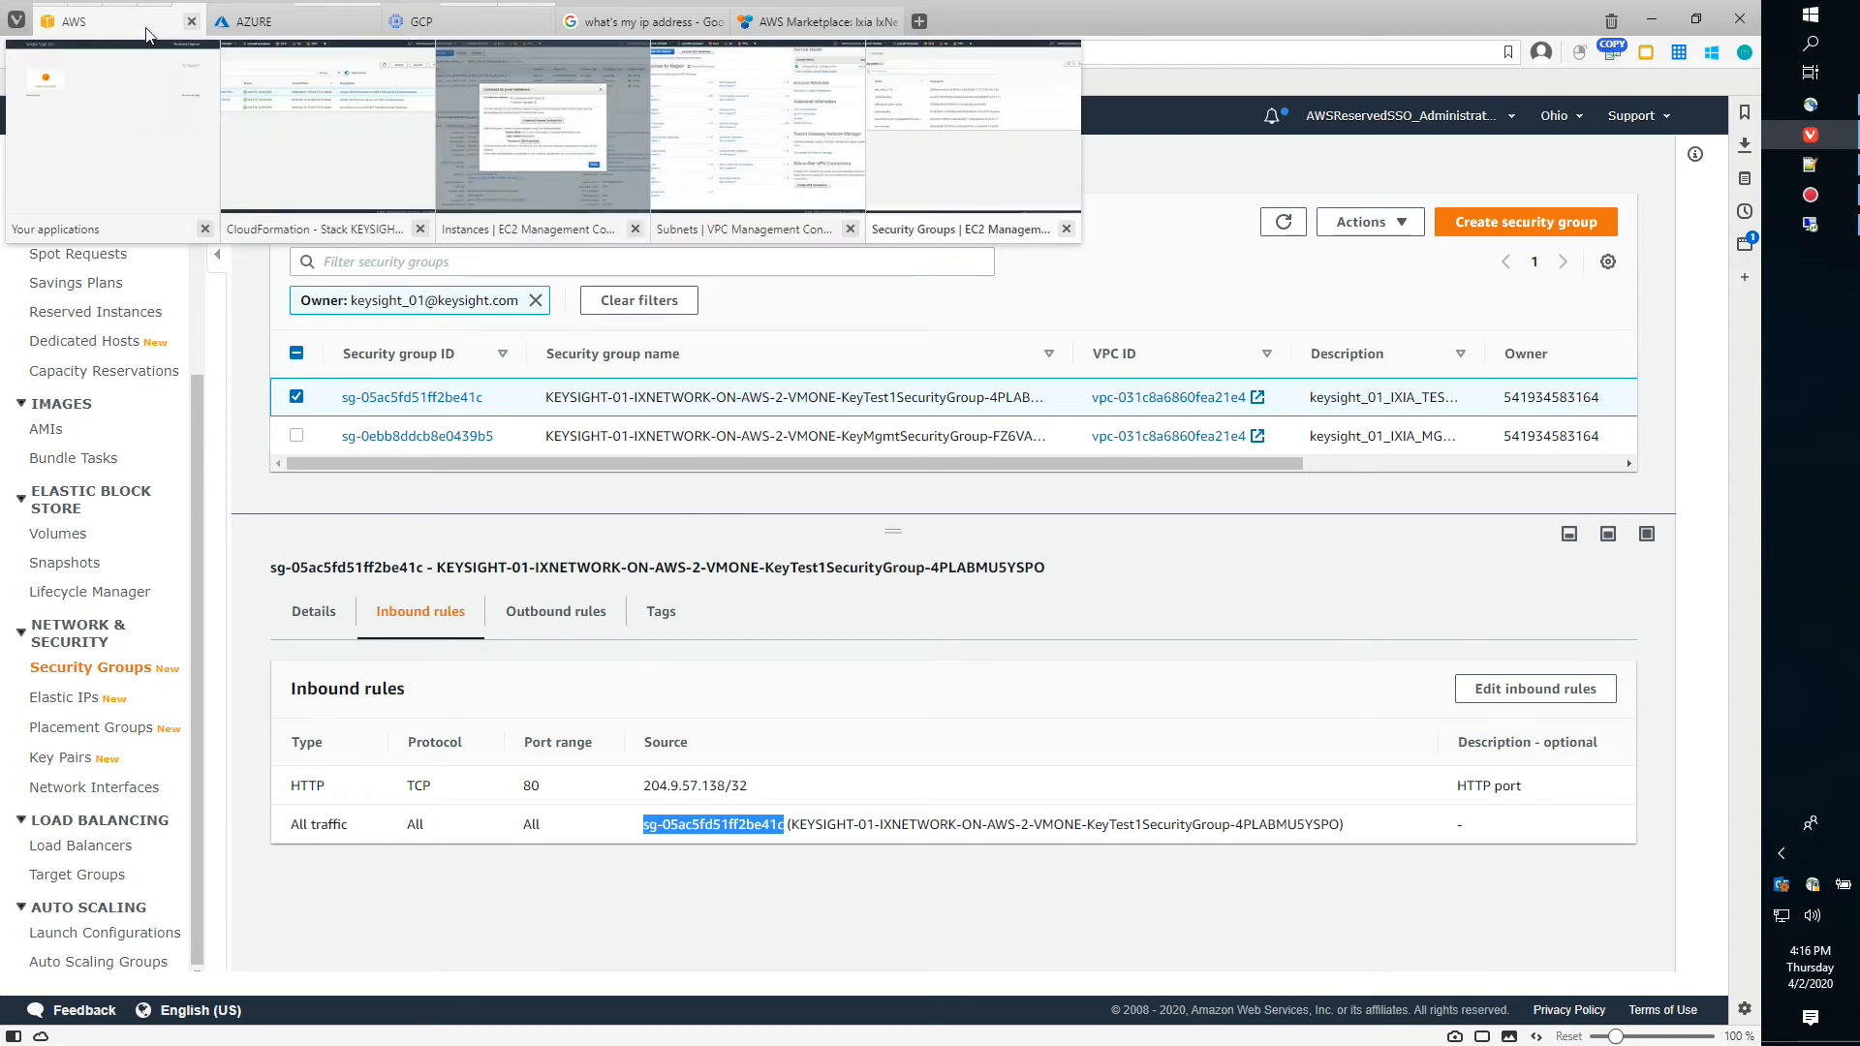
Return to the client instance's remote desktop at 3.22.48.133 and launch IxNetwork there
{"action": "left_click", "coordinate": [1794, 221]}
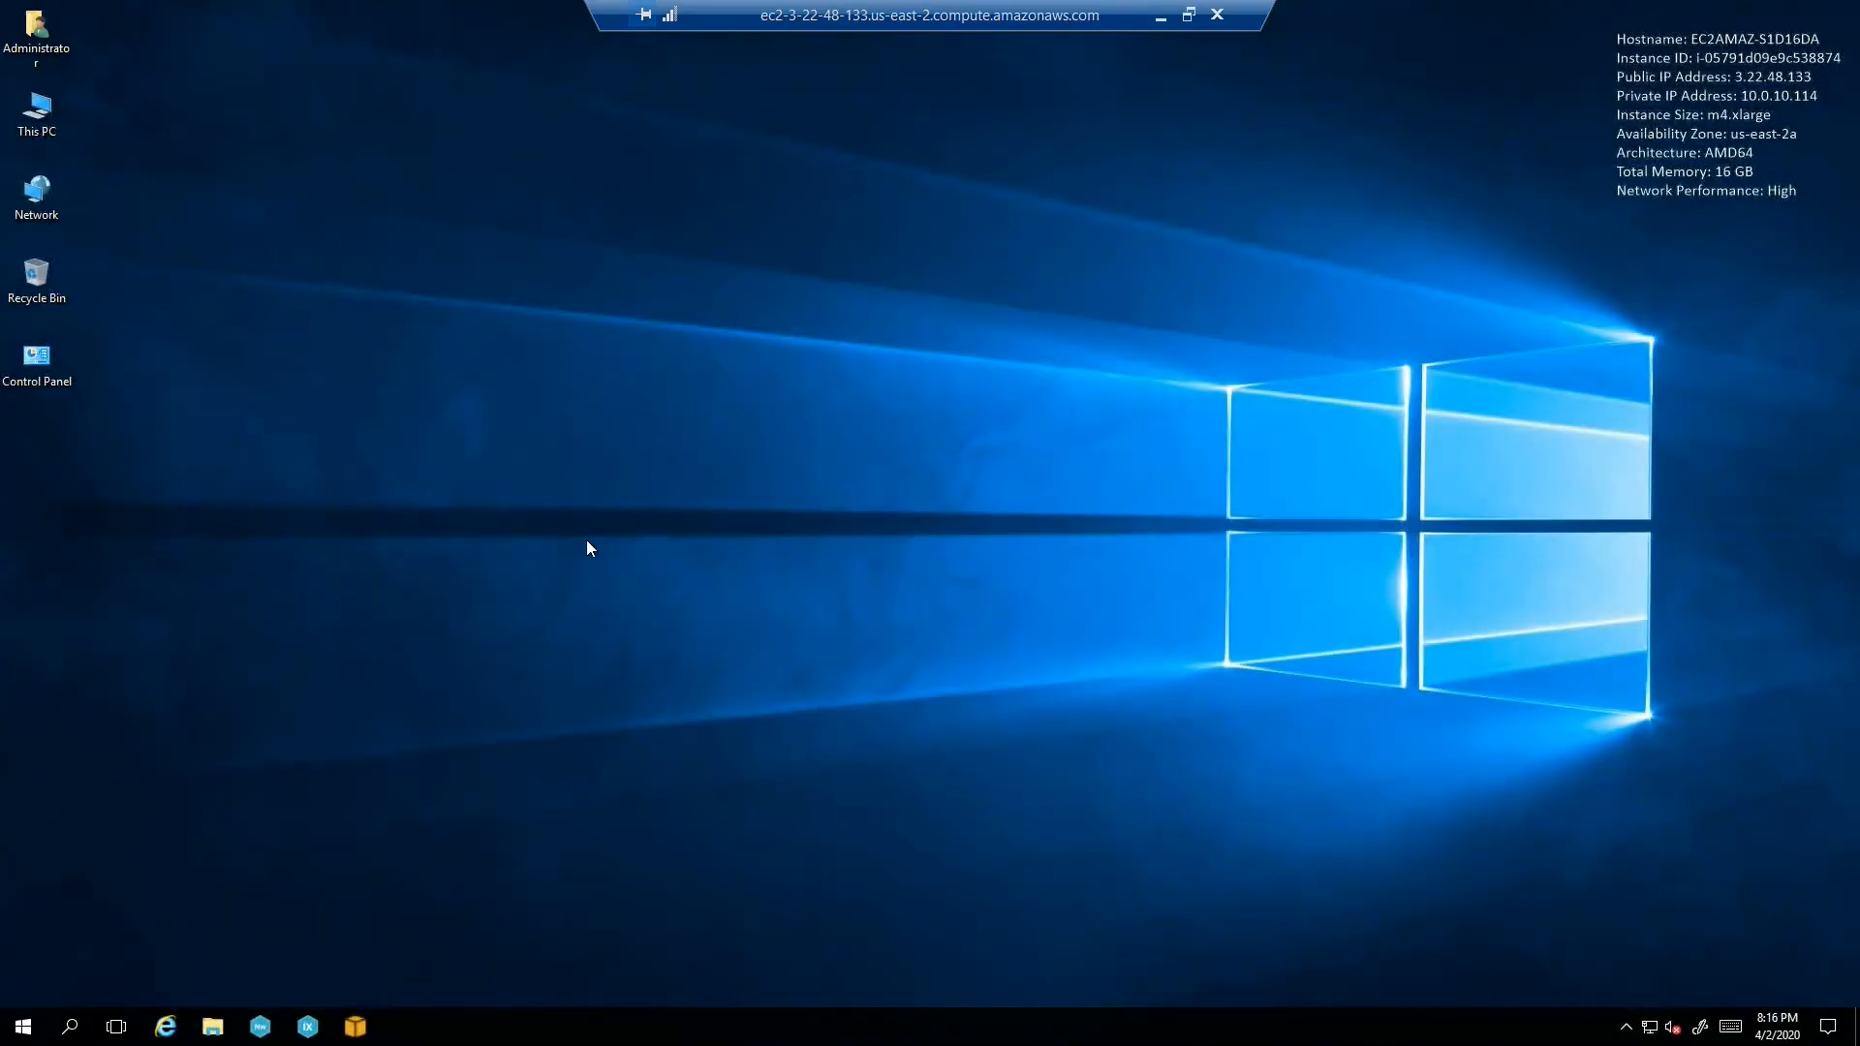
{"action": "left_click", "coordinate": [259, 1027]}
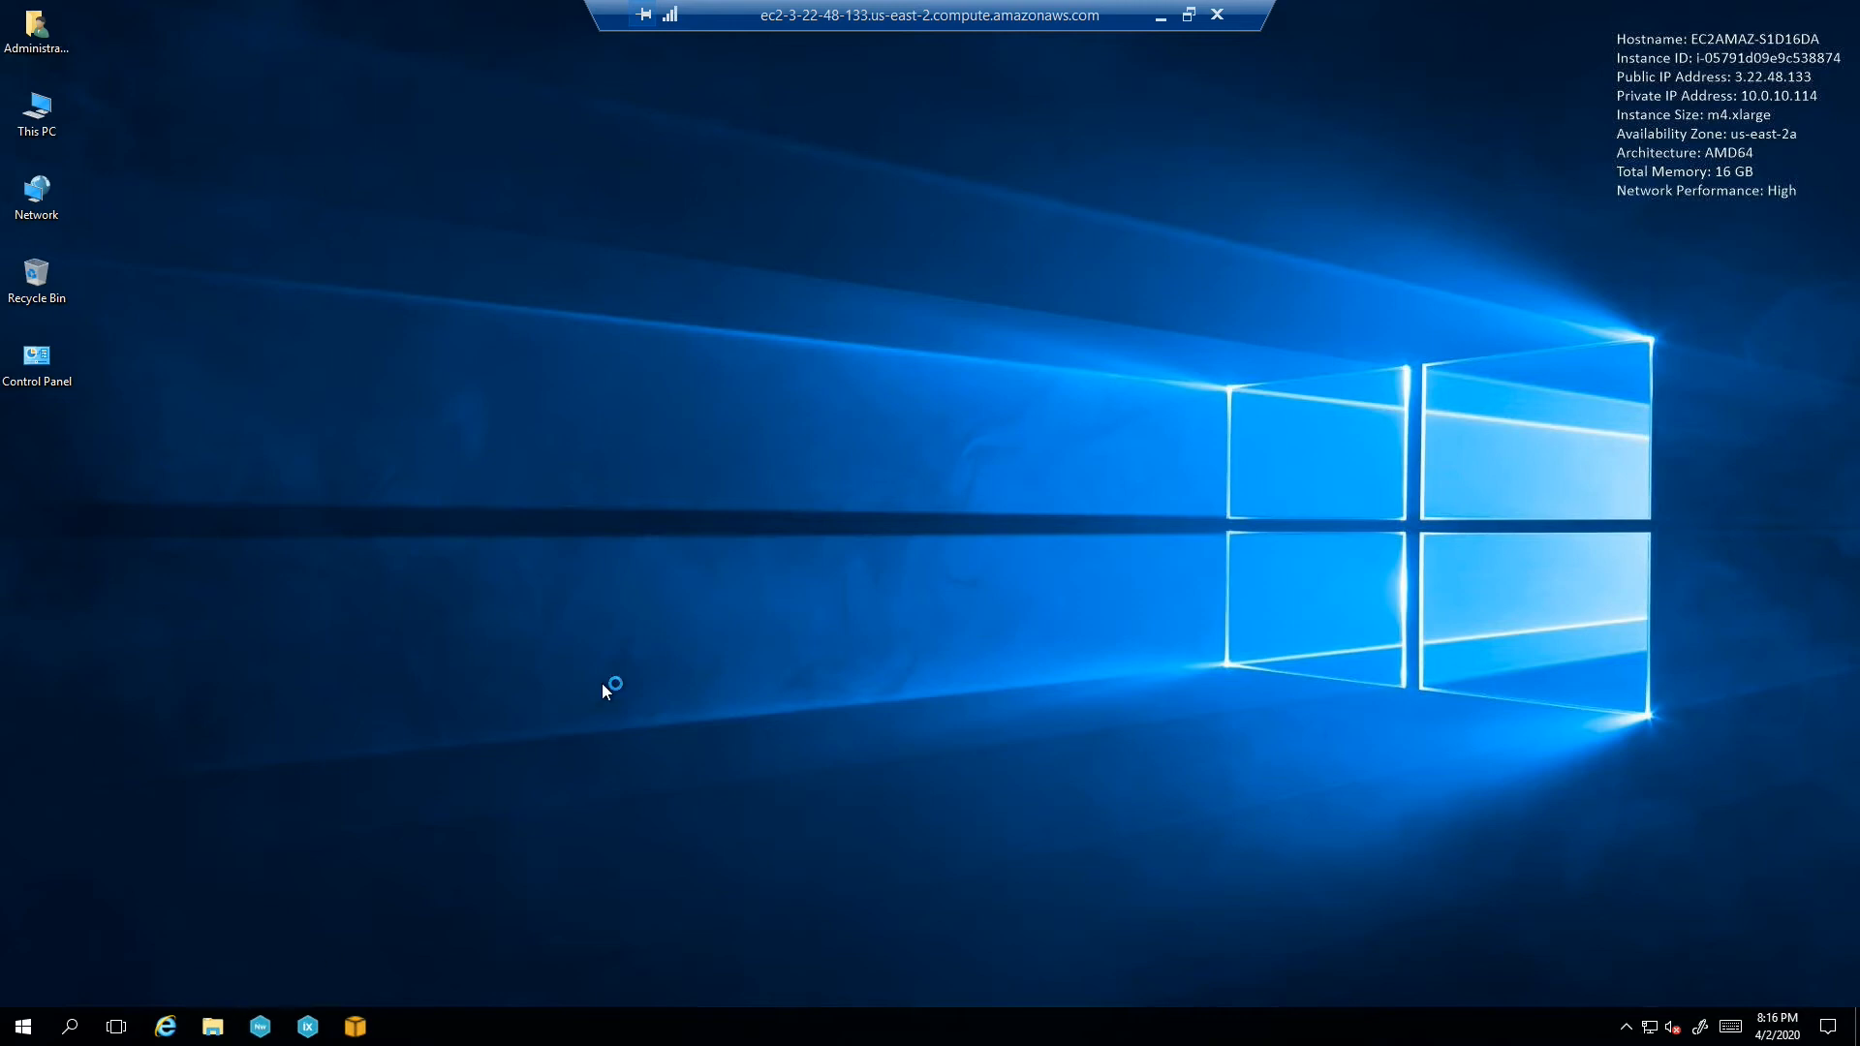
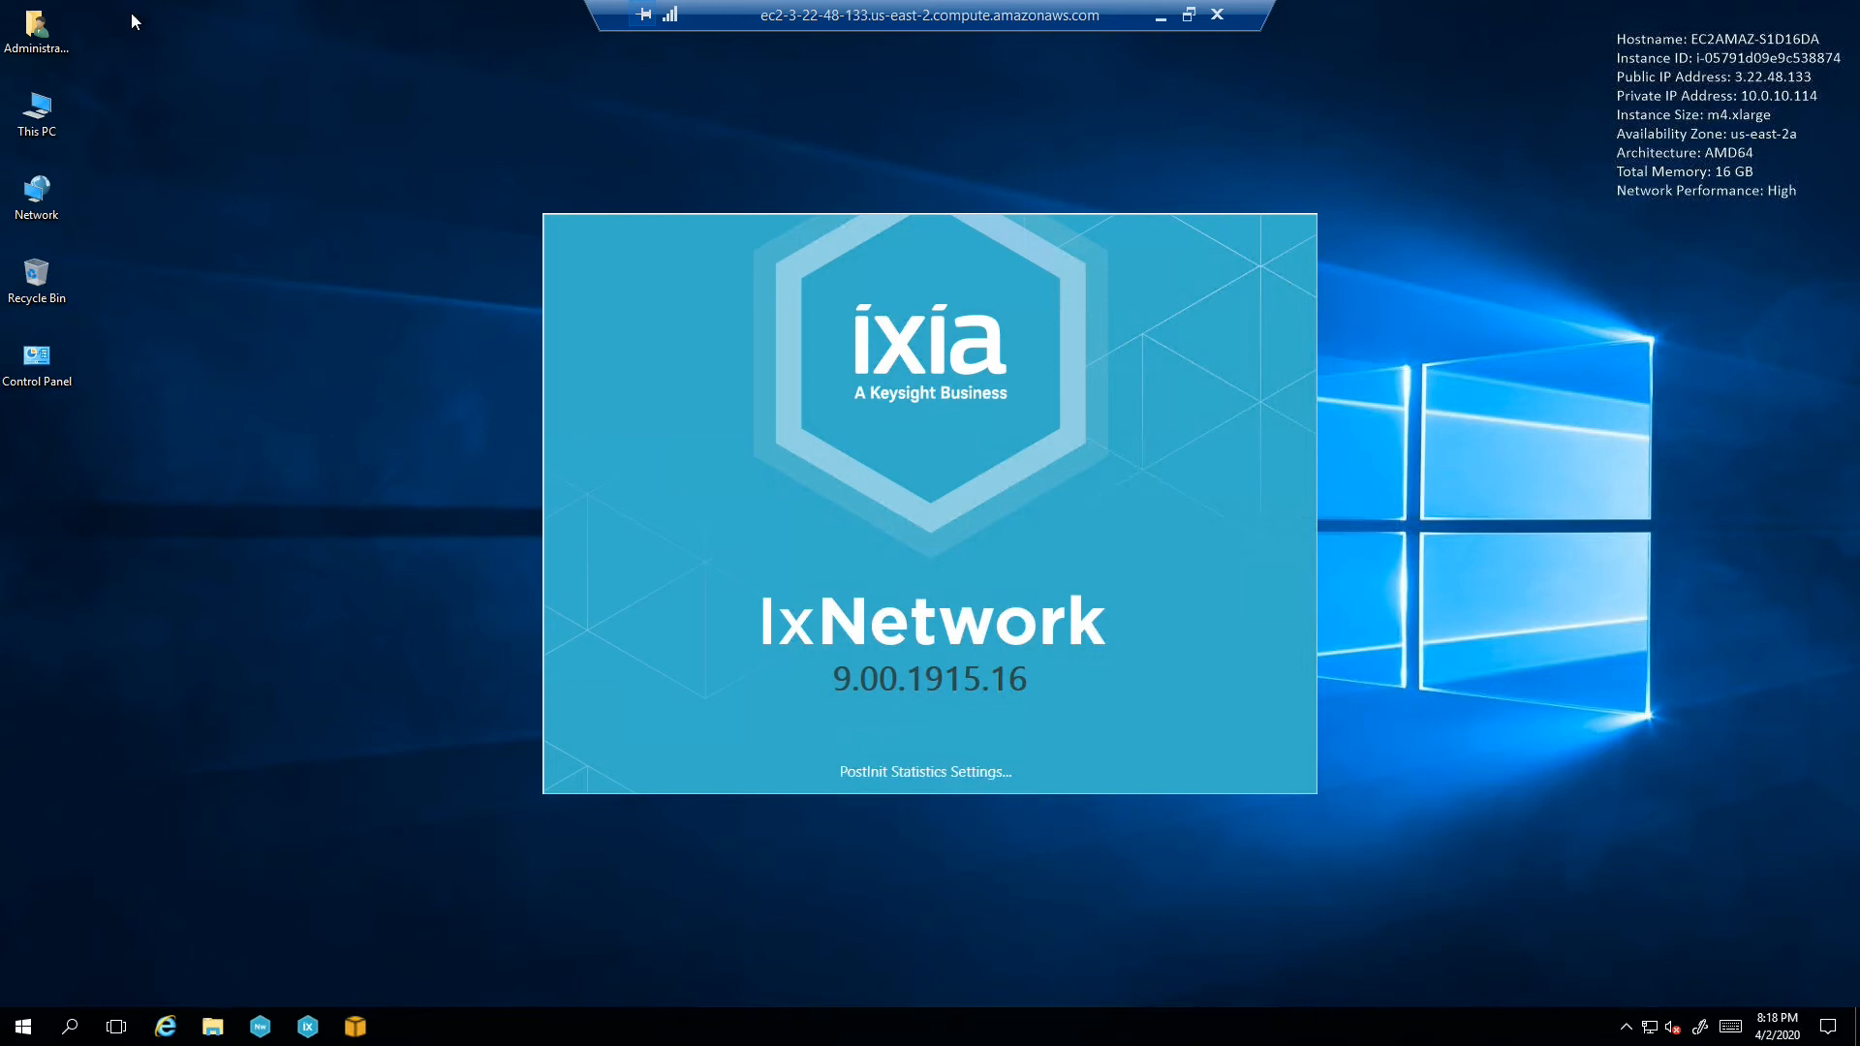
Open This PC in File Explorer on the remote desktop and move its window left
{"action": "double_click", "coordinate": [35, 129]}
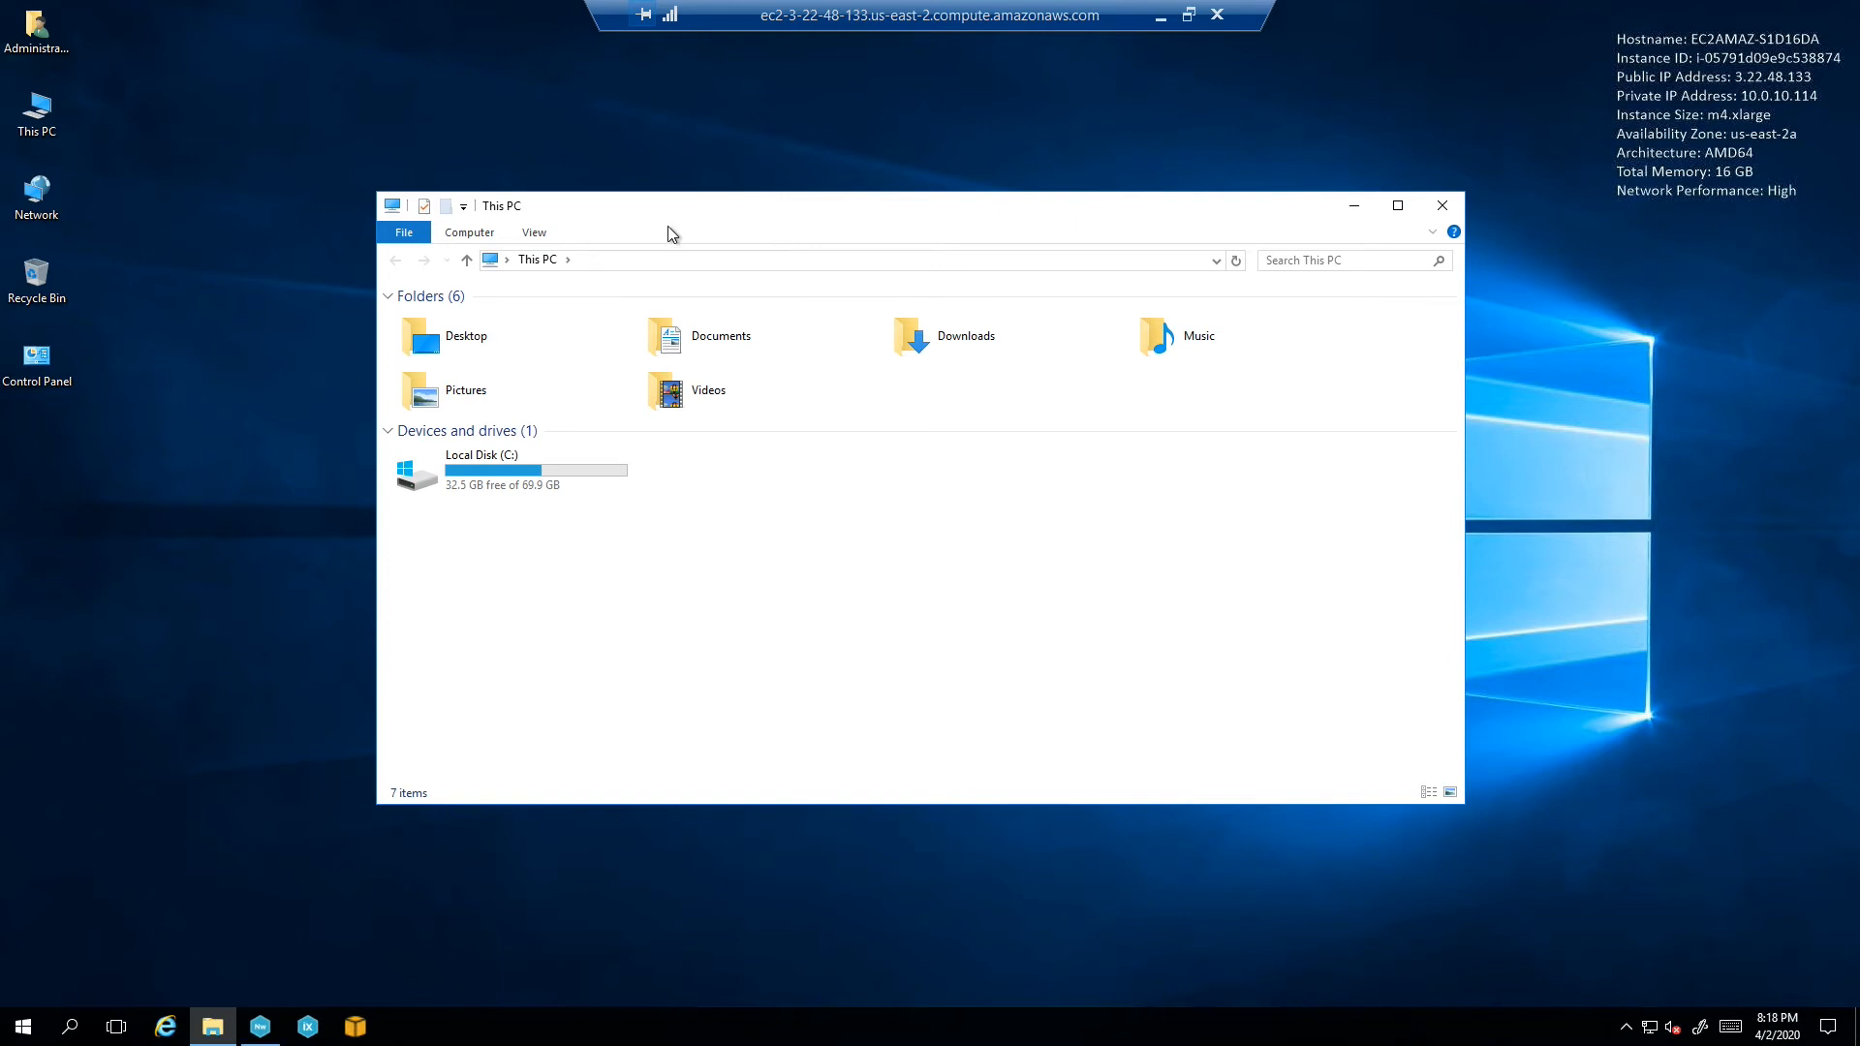
{"action": "left_click_drag", "start_coordinate": [698, 215], "coordinate": [549, 236]}
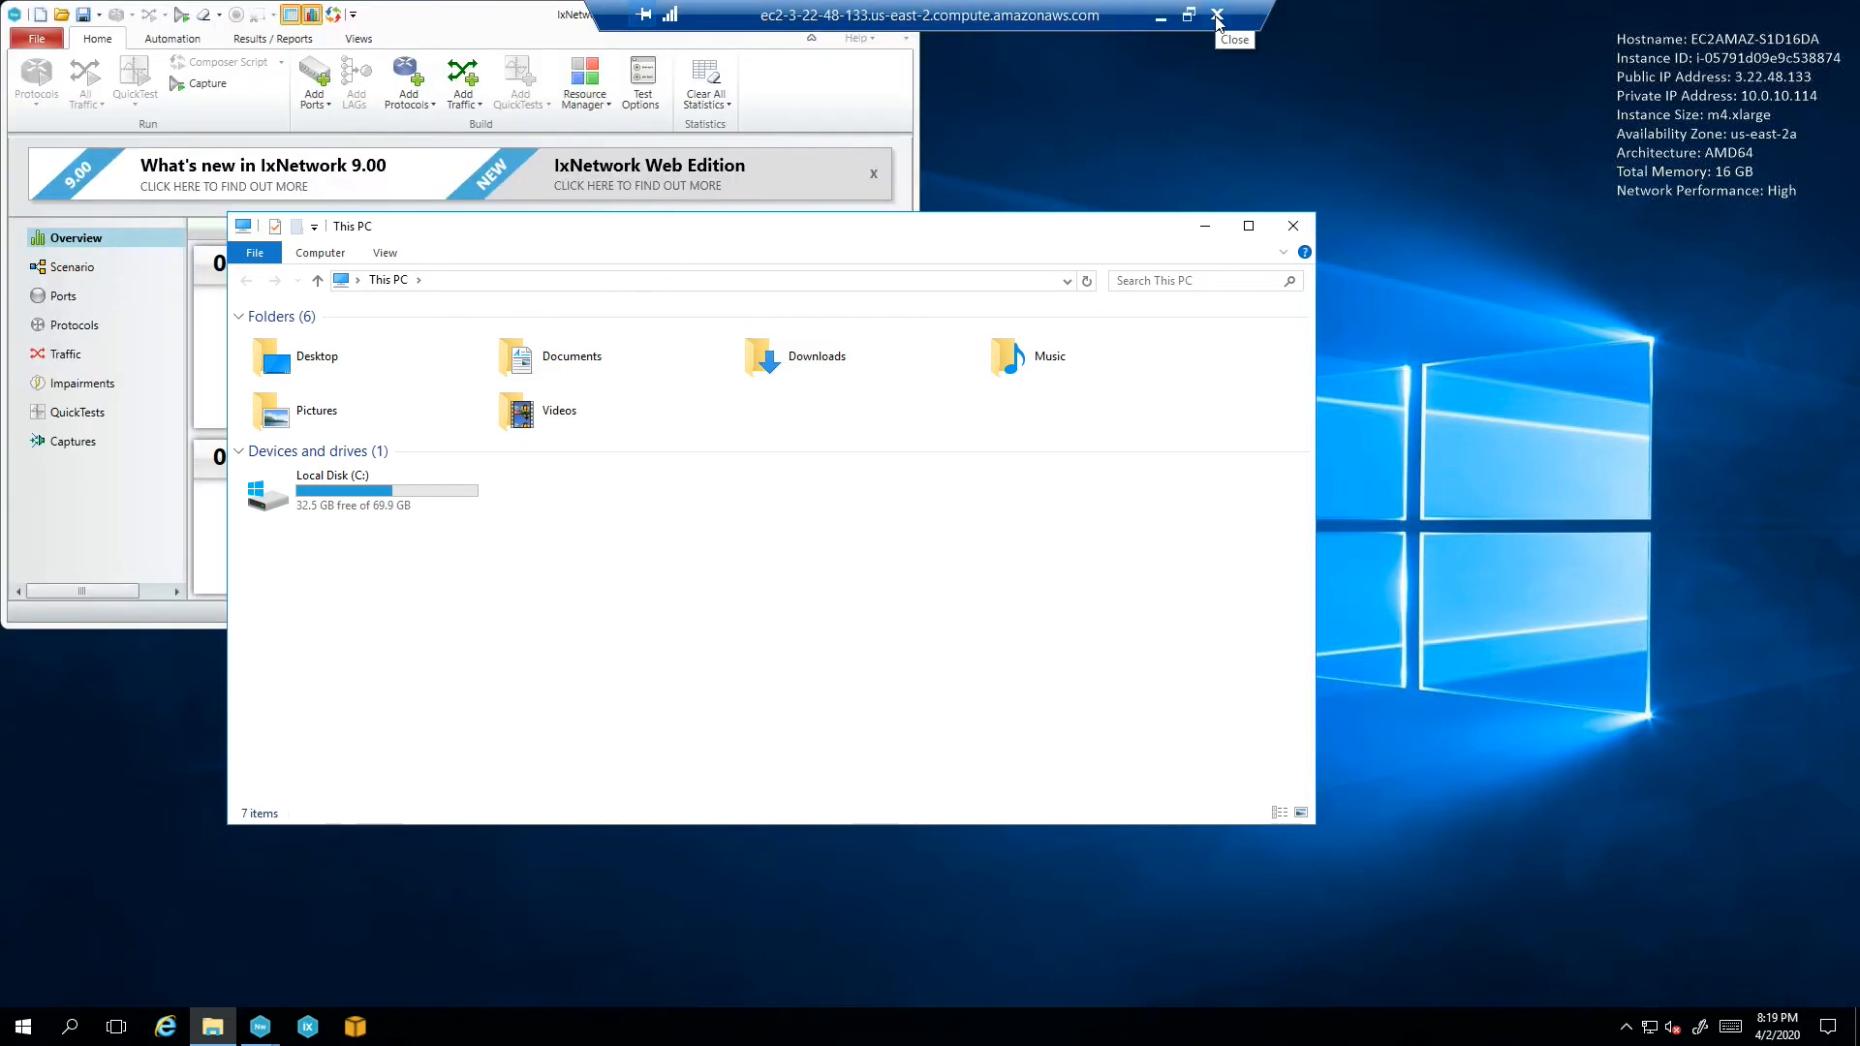
Leave the remote session, then download and open the client instance's Remote Desktop file from EC2 Instances
{"action": "left_click", "coordinate": [1218, 15]}
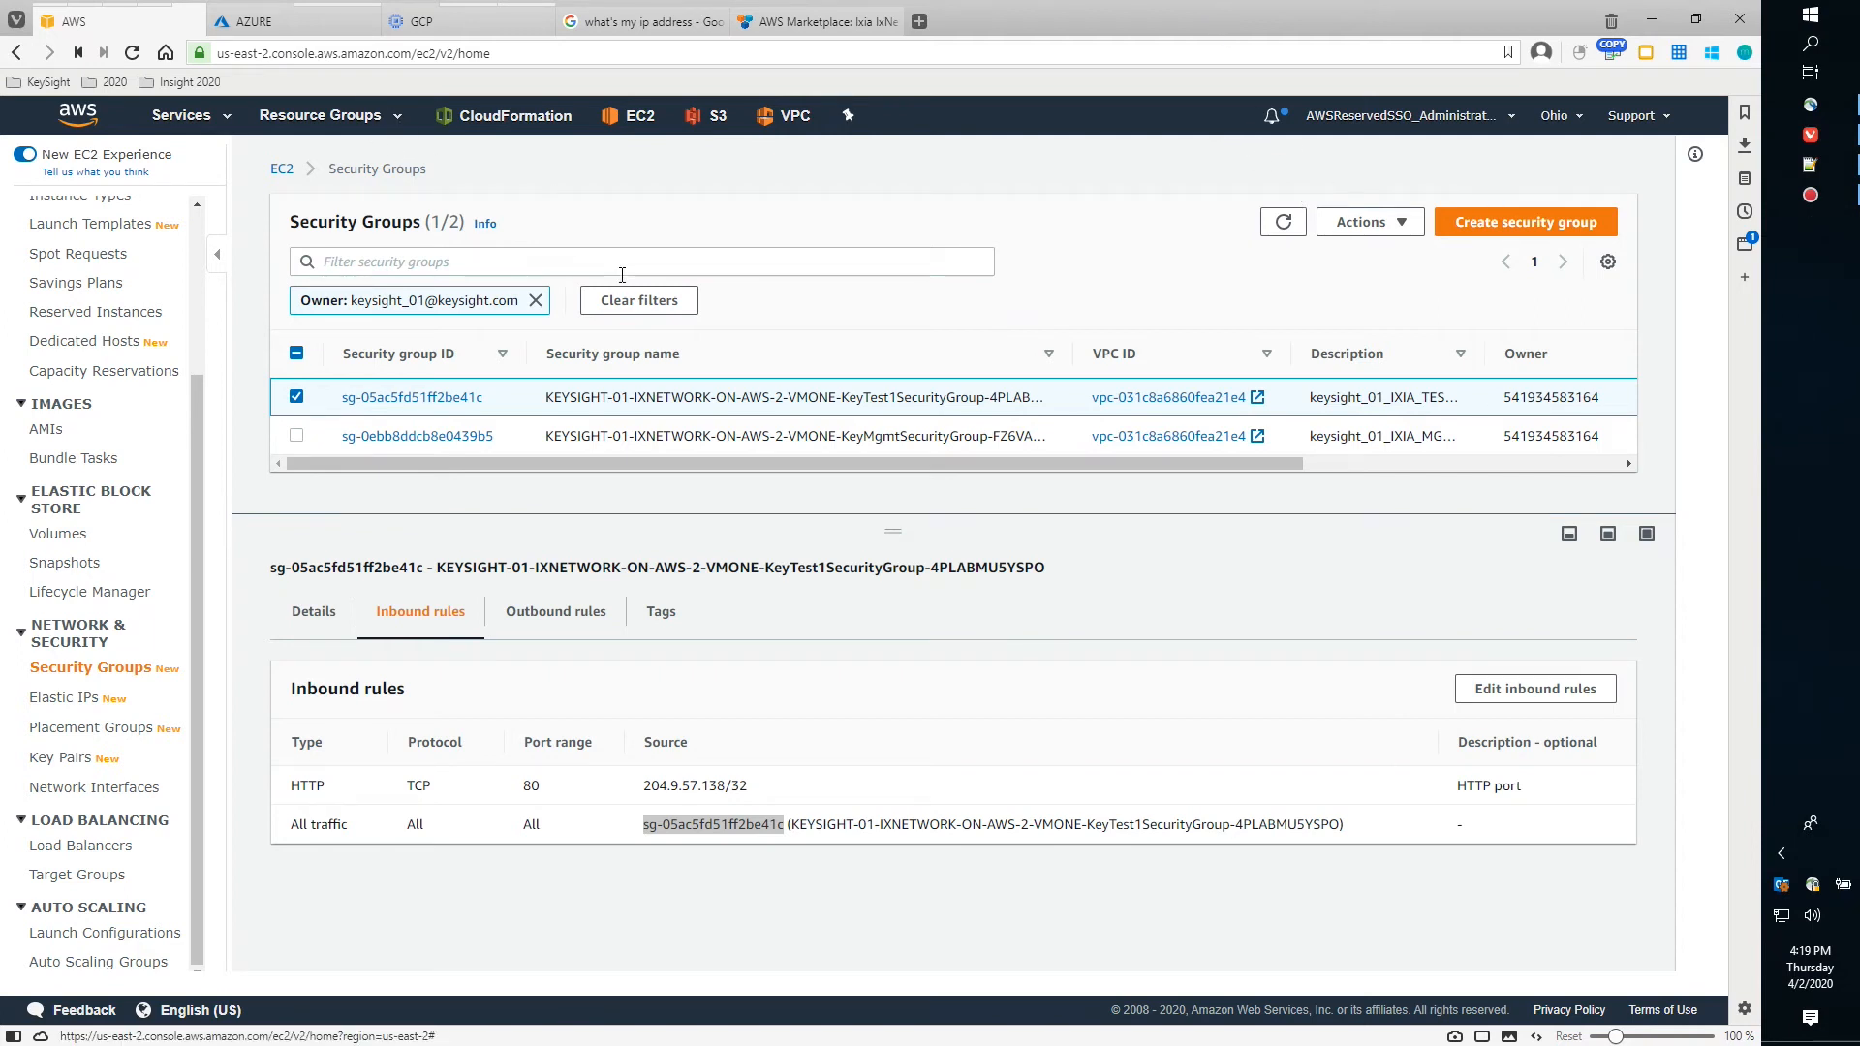
{"action": "mouse_move", "coordinate": [191, 19]}
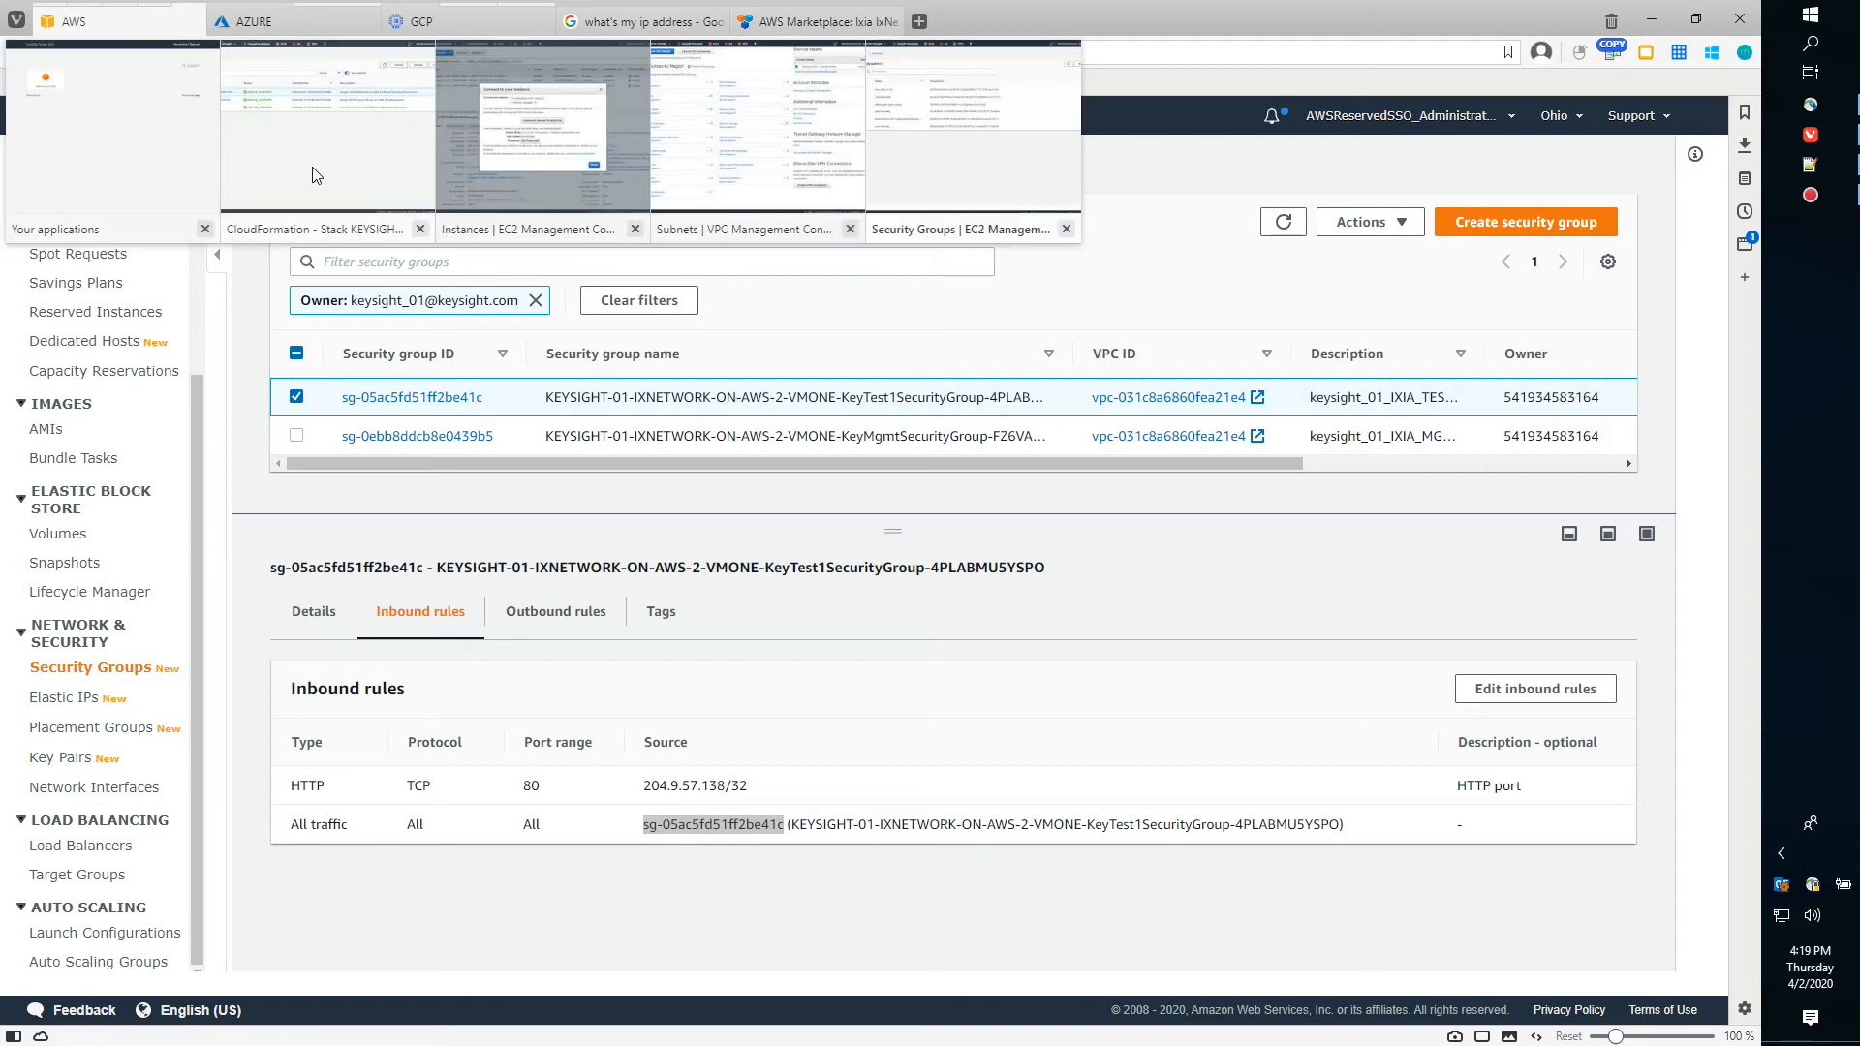
{"action": "left_click", "coordinate": [477, 178]}
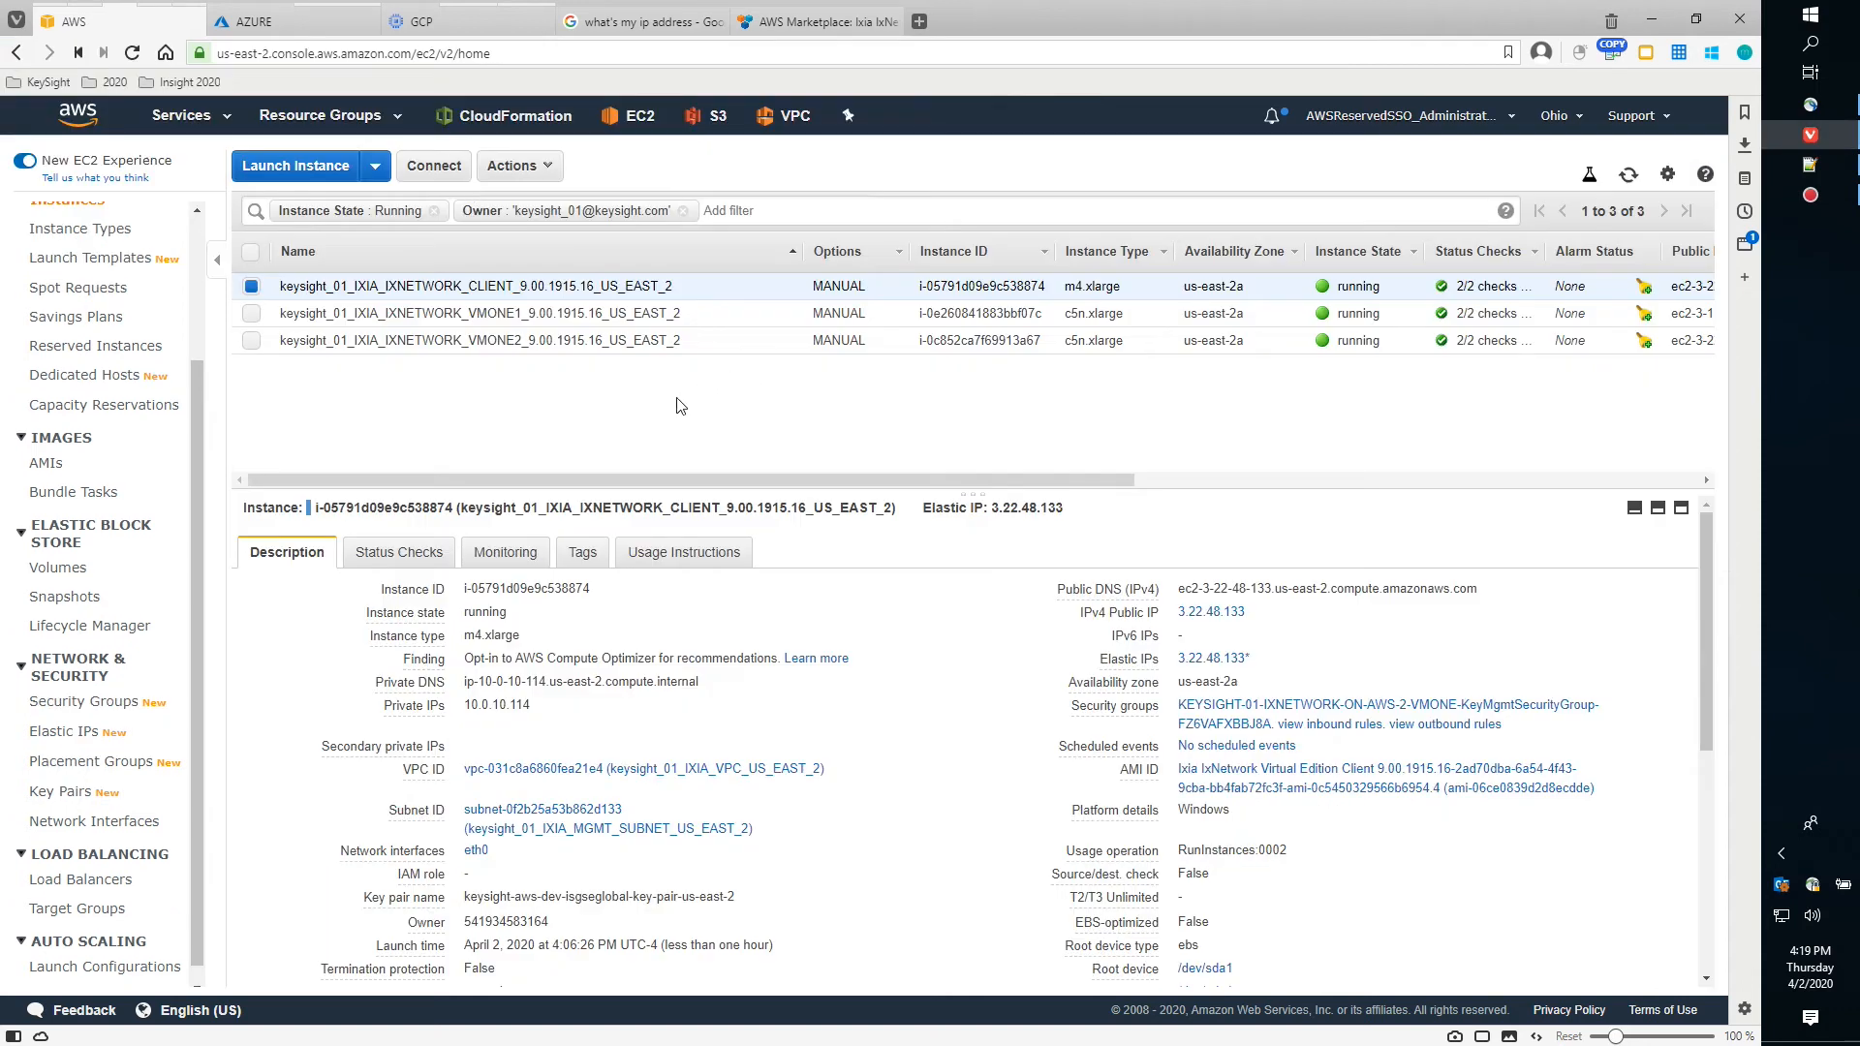
{"action": "left_click", "coordinate": [435, 171]}
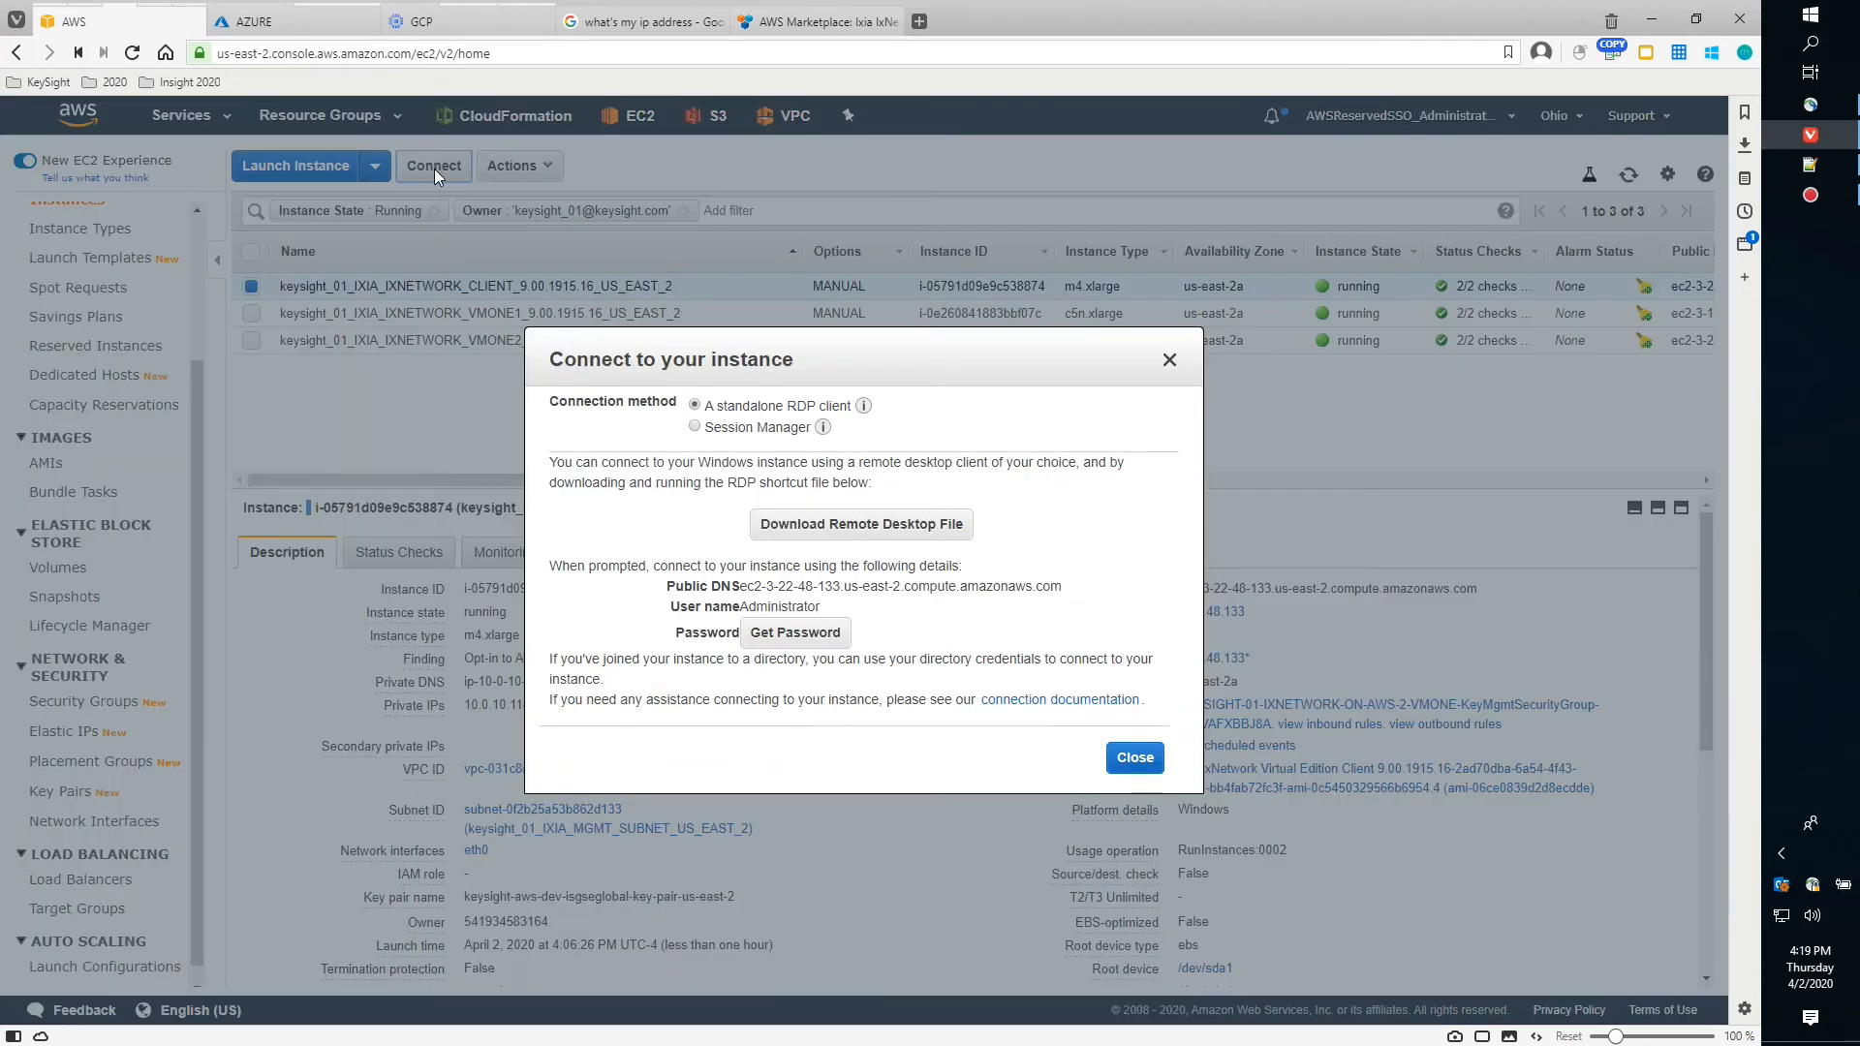
{"action": "left_click", "coordinate": [864, 526]}
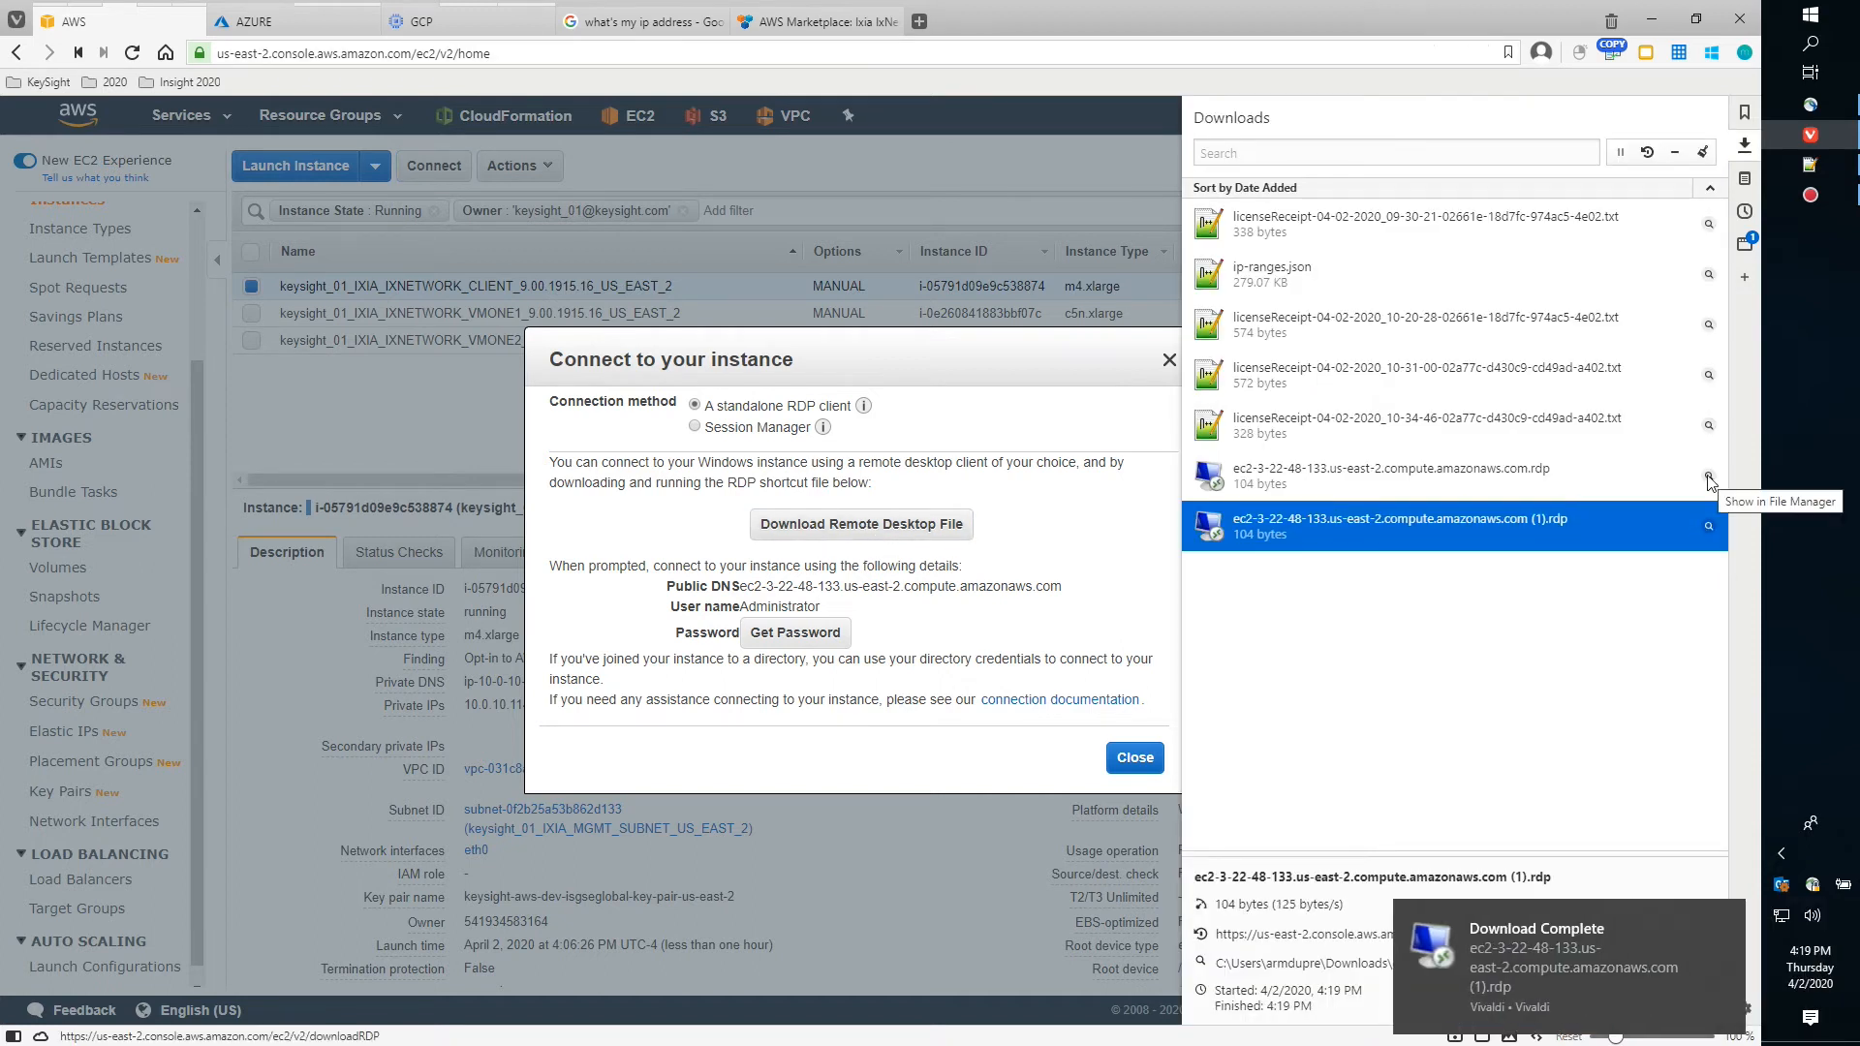
{"action": "double_click", "coordinate": [1457, 471]}
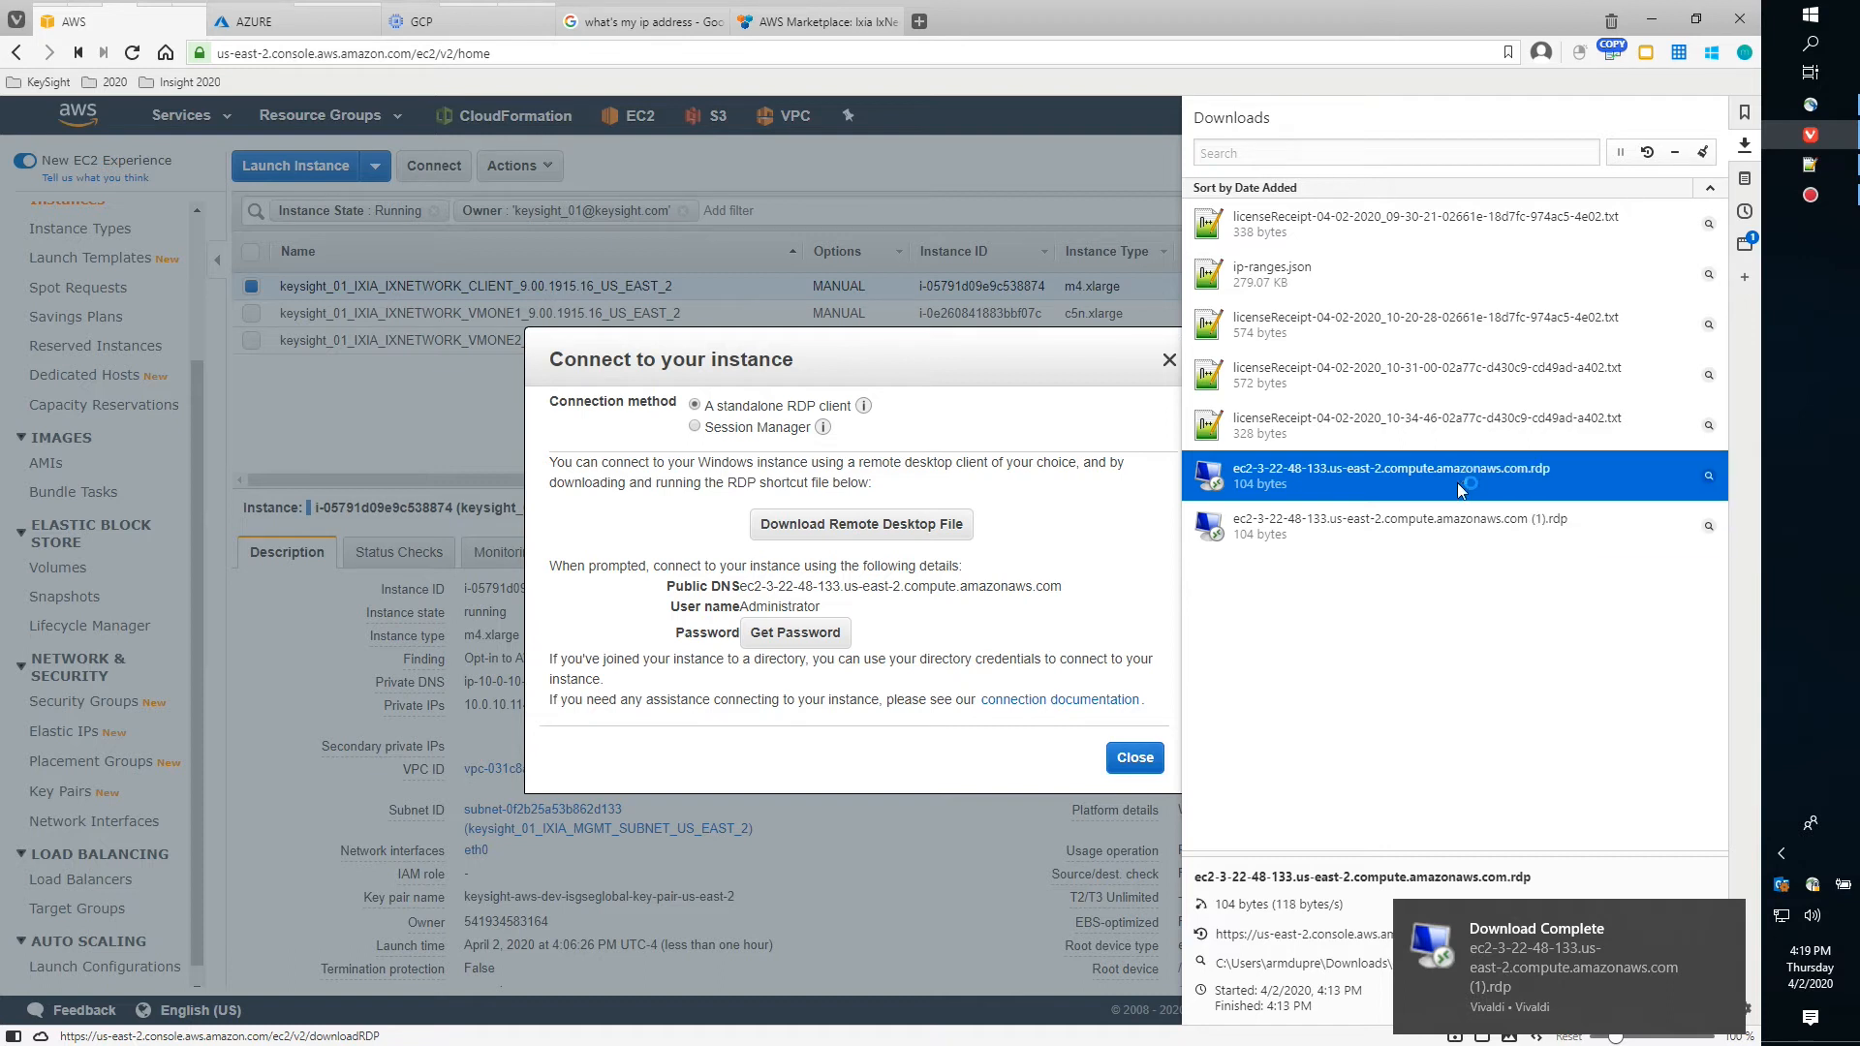
Decrypt the instance's Administrator password with the us-east-2 .pem key pair and copy it
{"action": "left_click", "coordinate": [1126, 118]}
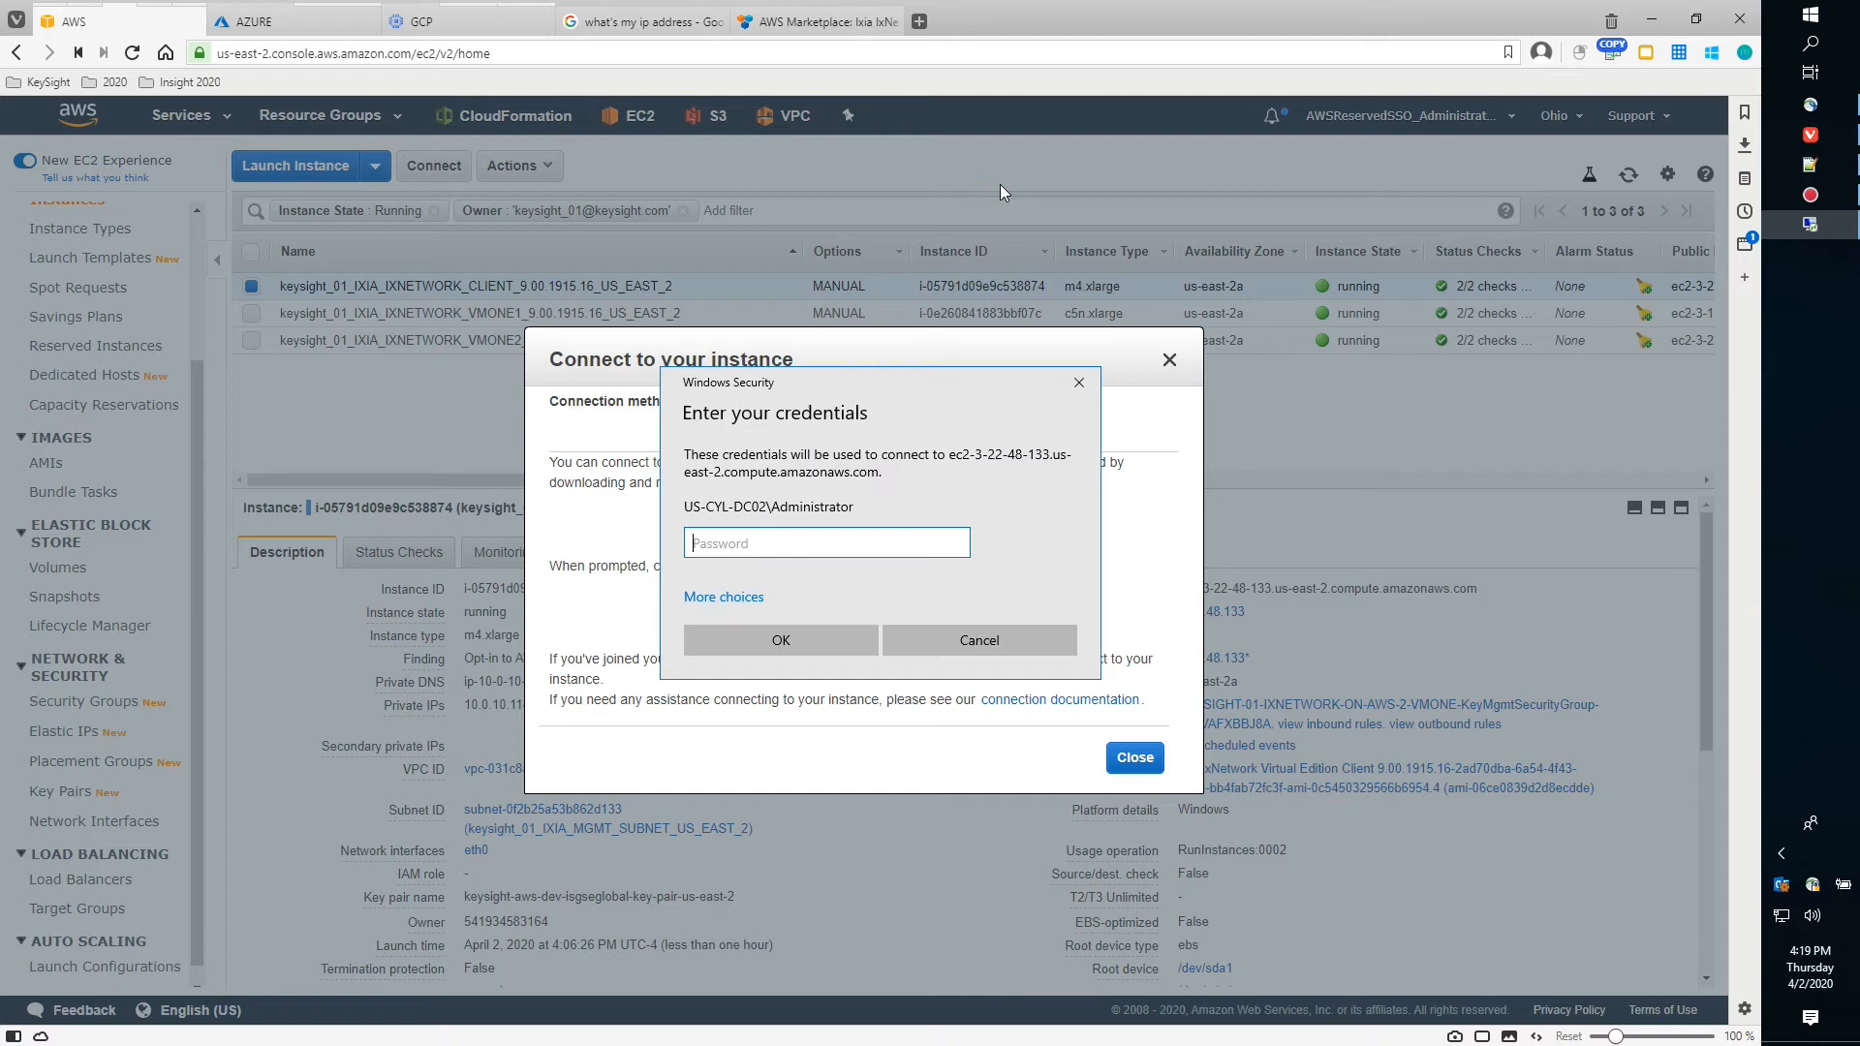
{"action": "left_click_drag", "start_coordinate": [790, 388], "coordinate": [310, 347]}
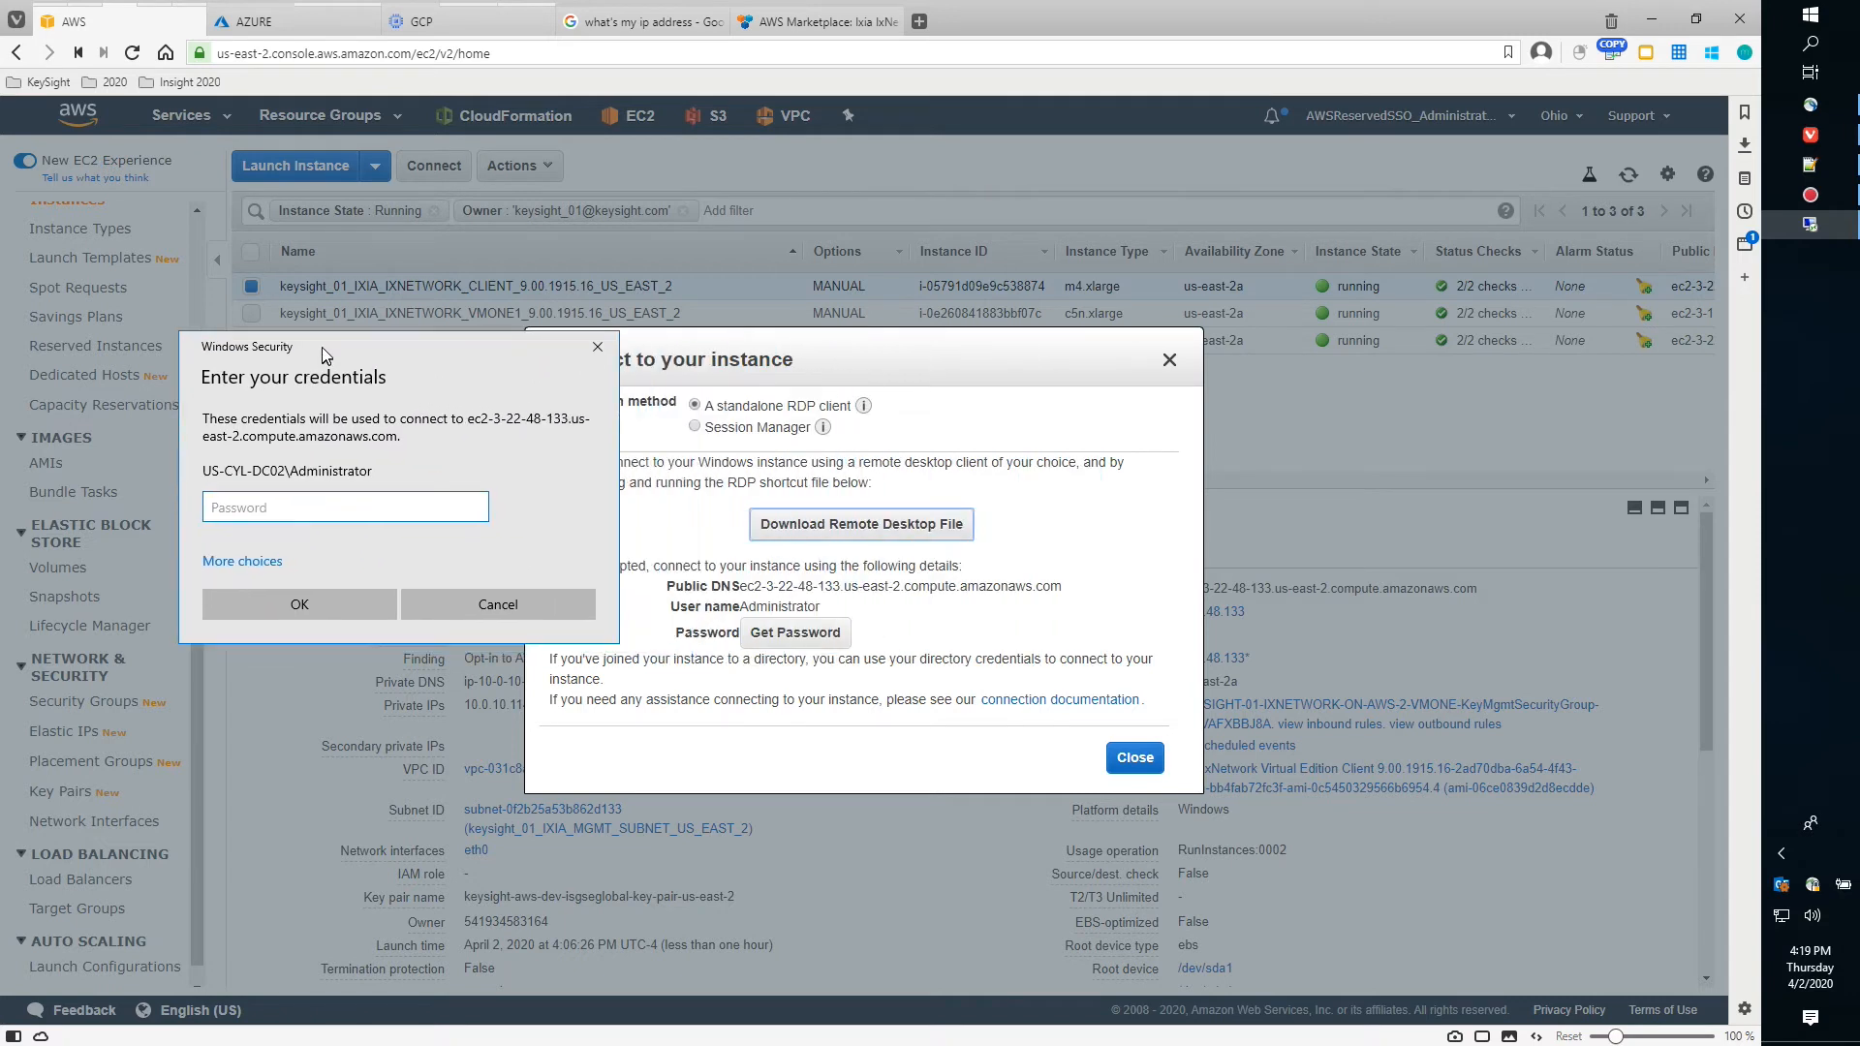
{"action": "left_click", "coordinate": [812, 634]}
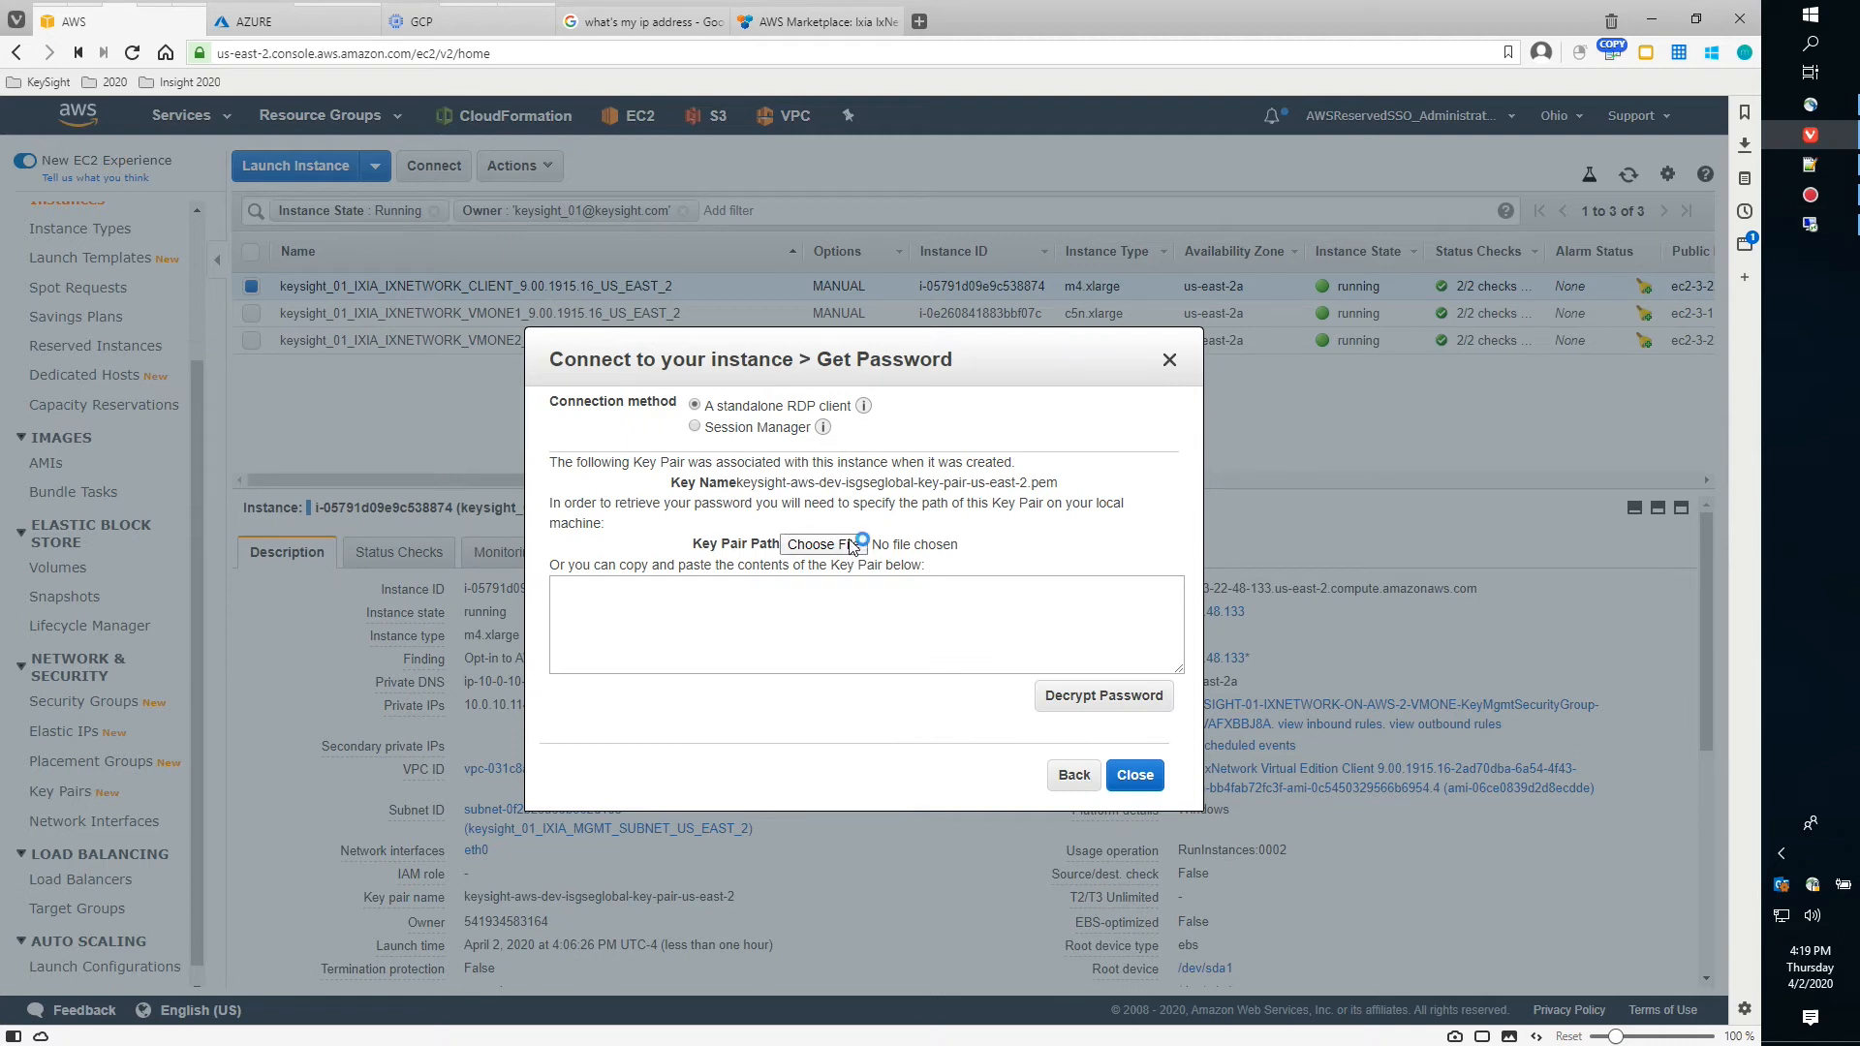
{"action": "left_click", "coordinate": [861, 542]}
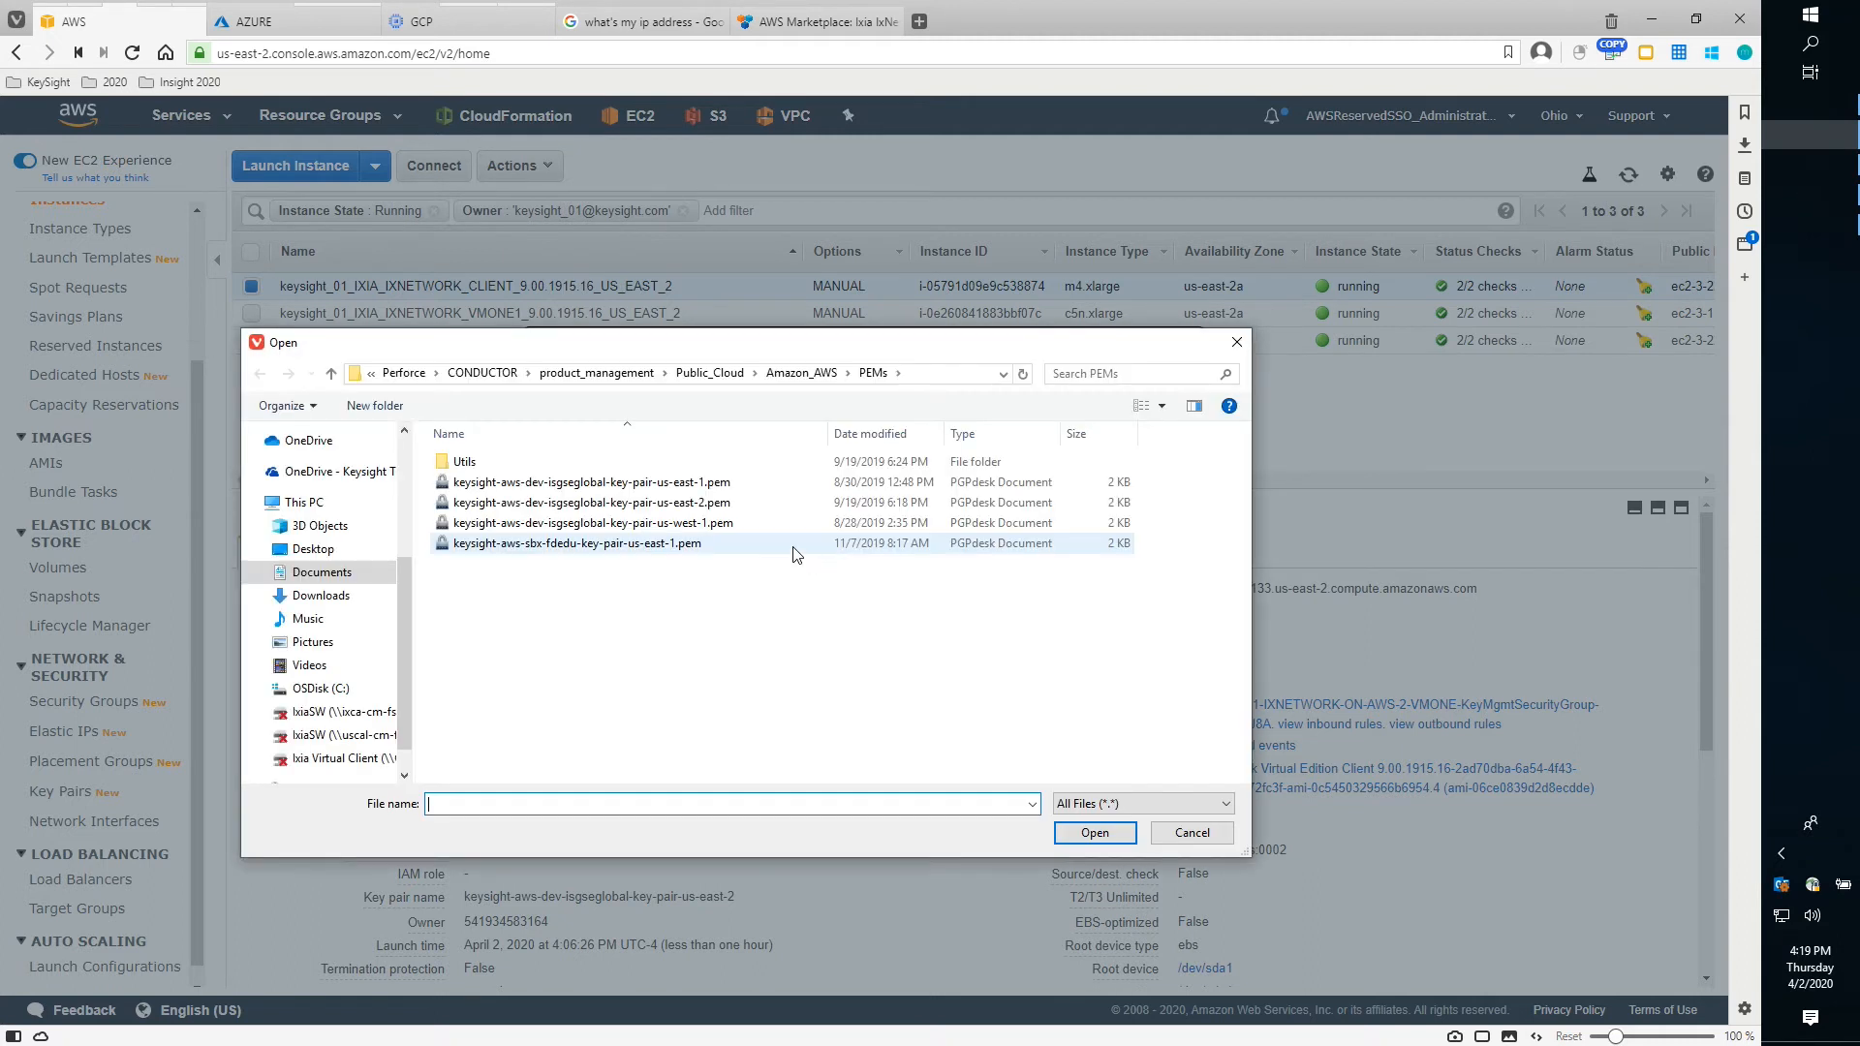
{"action": "double_click", "coordinate": [593, 502]}
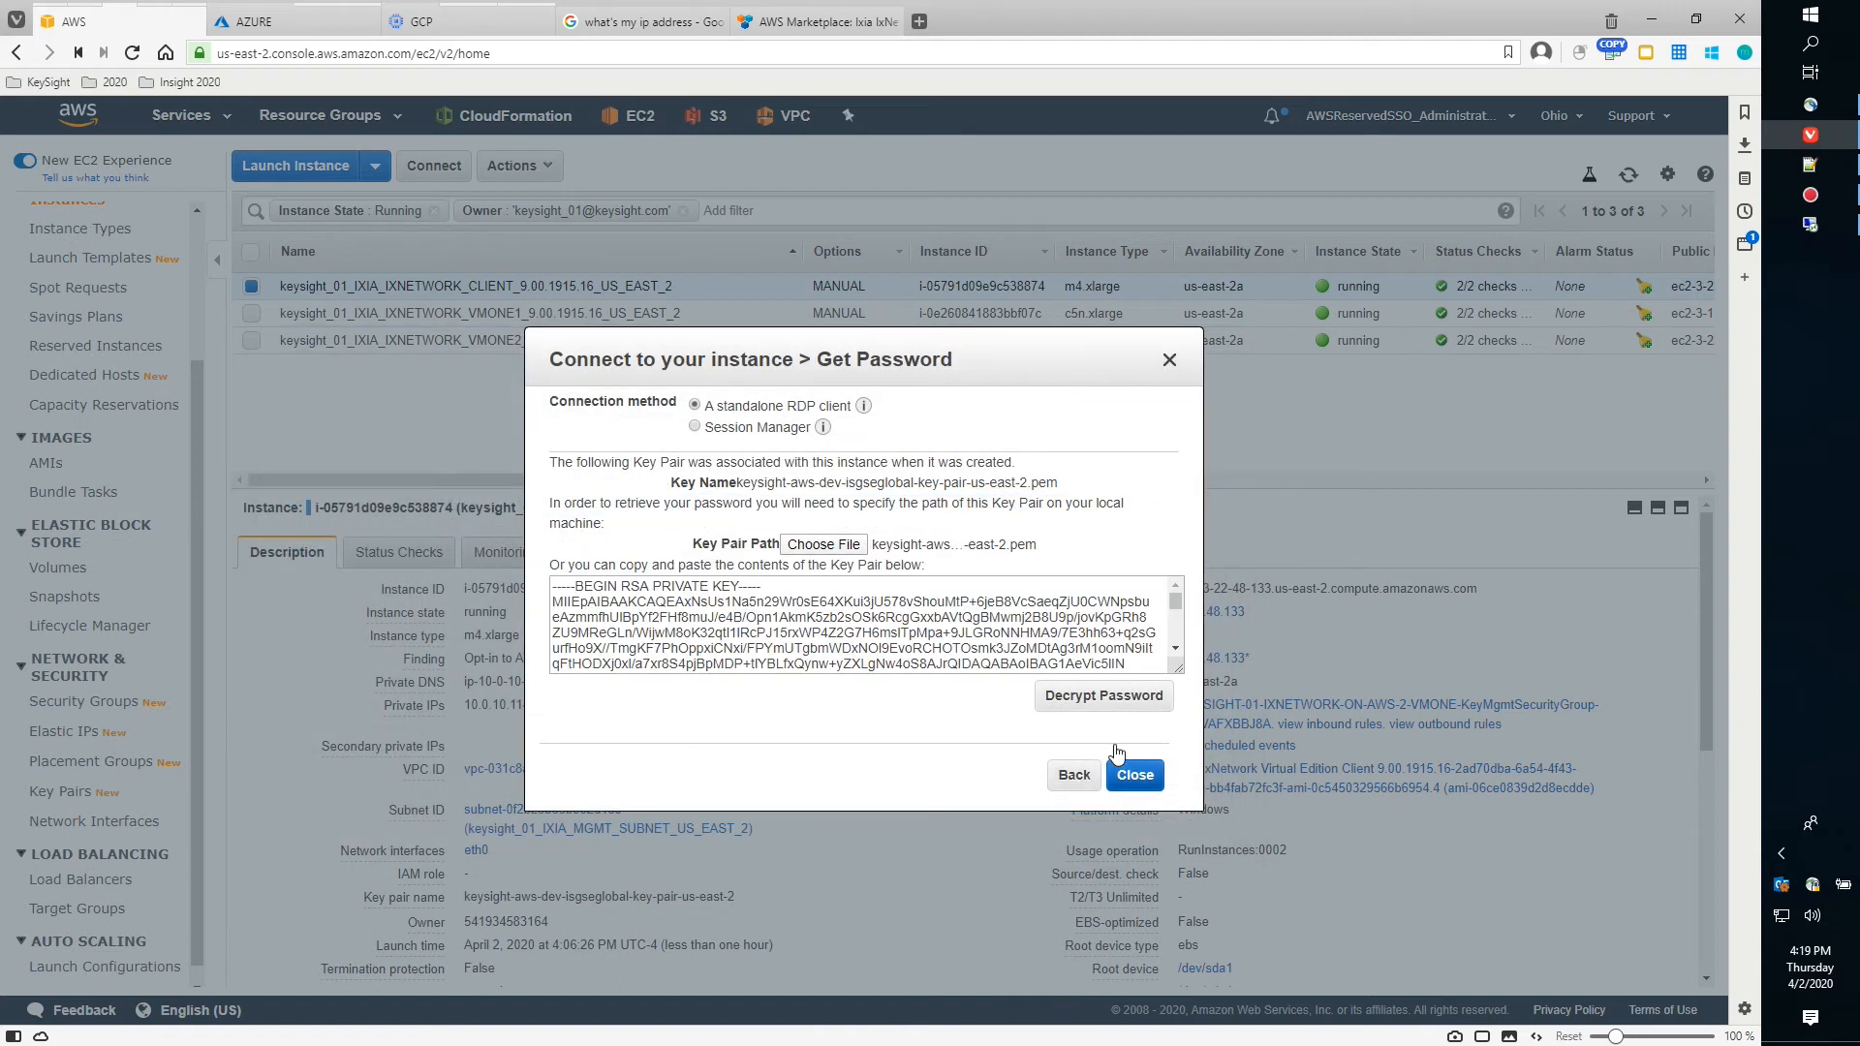
{"action": "left_click", "coordinate": [1096, 692]}
{"action": "left_click", "coordinate": [1010, 628]}
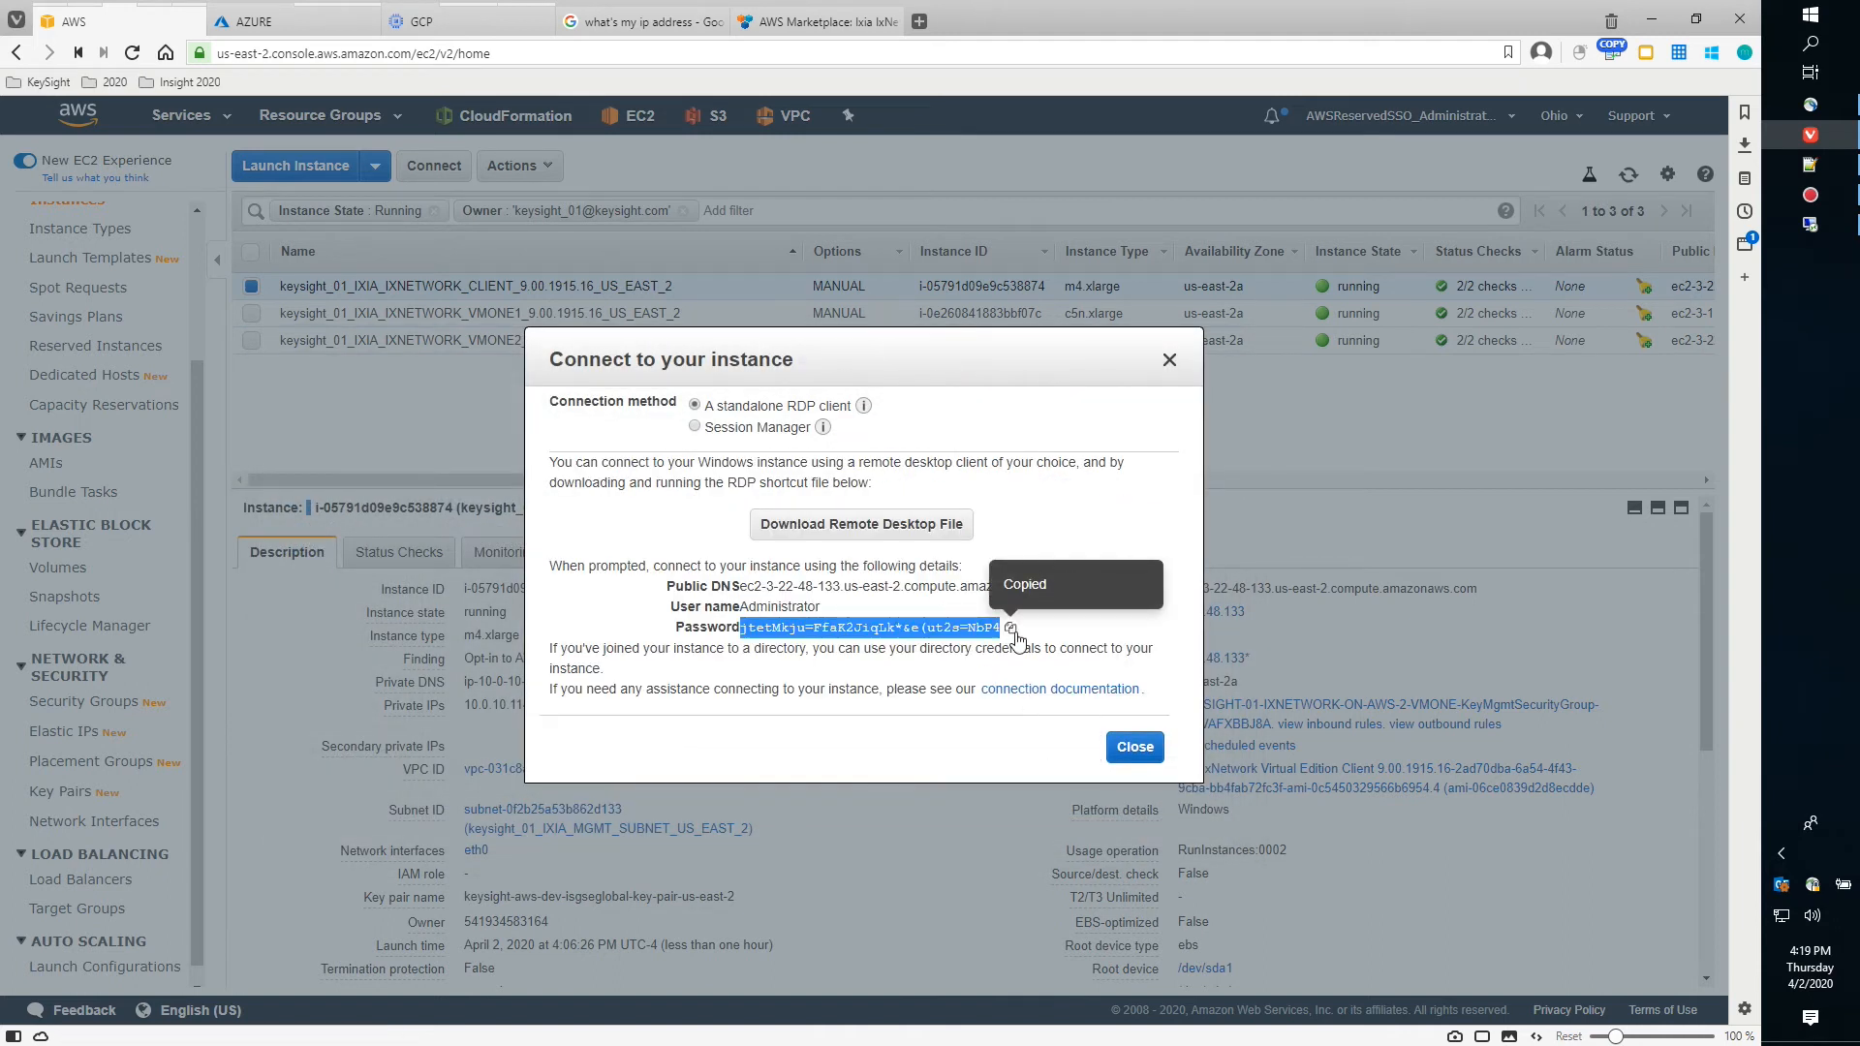
{"action": "left_click", "coordinate": [1135, 747]}
Paste the copied password into the credentials prompt to connect, then window and close the session
{"action": "left_click", "coordinate": [1800, 226]}
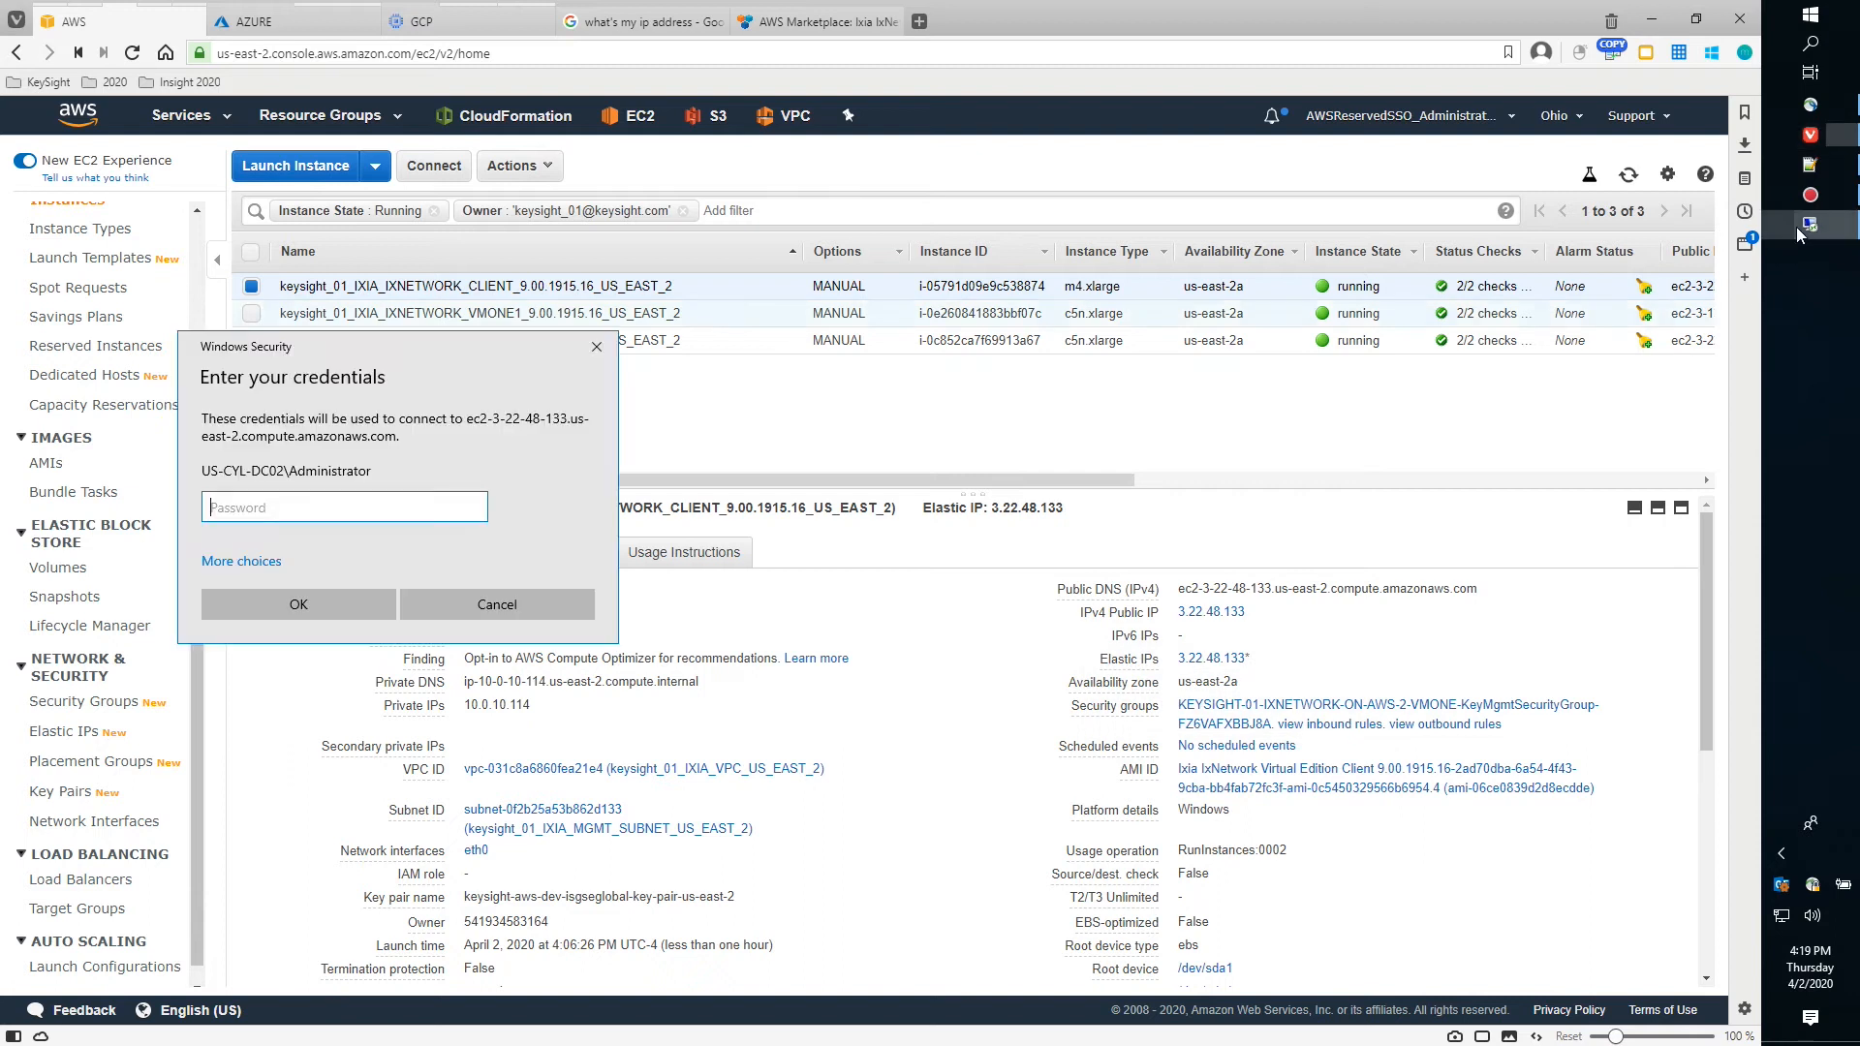
{"action": "left_click_drag", "start_coordinate": [372, 341], "coordinate": [668, 341]}
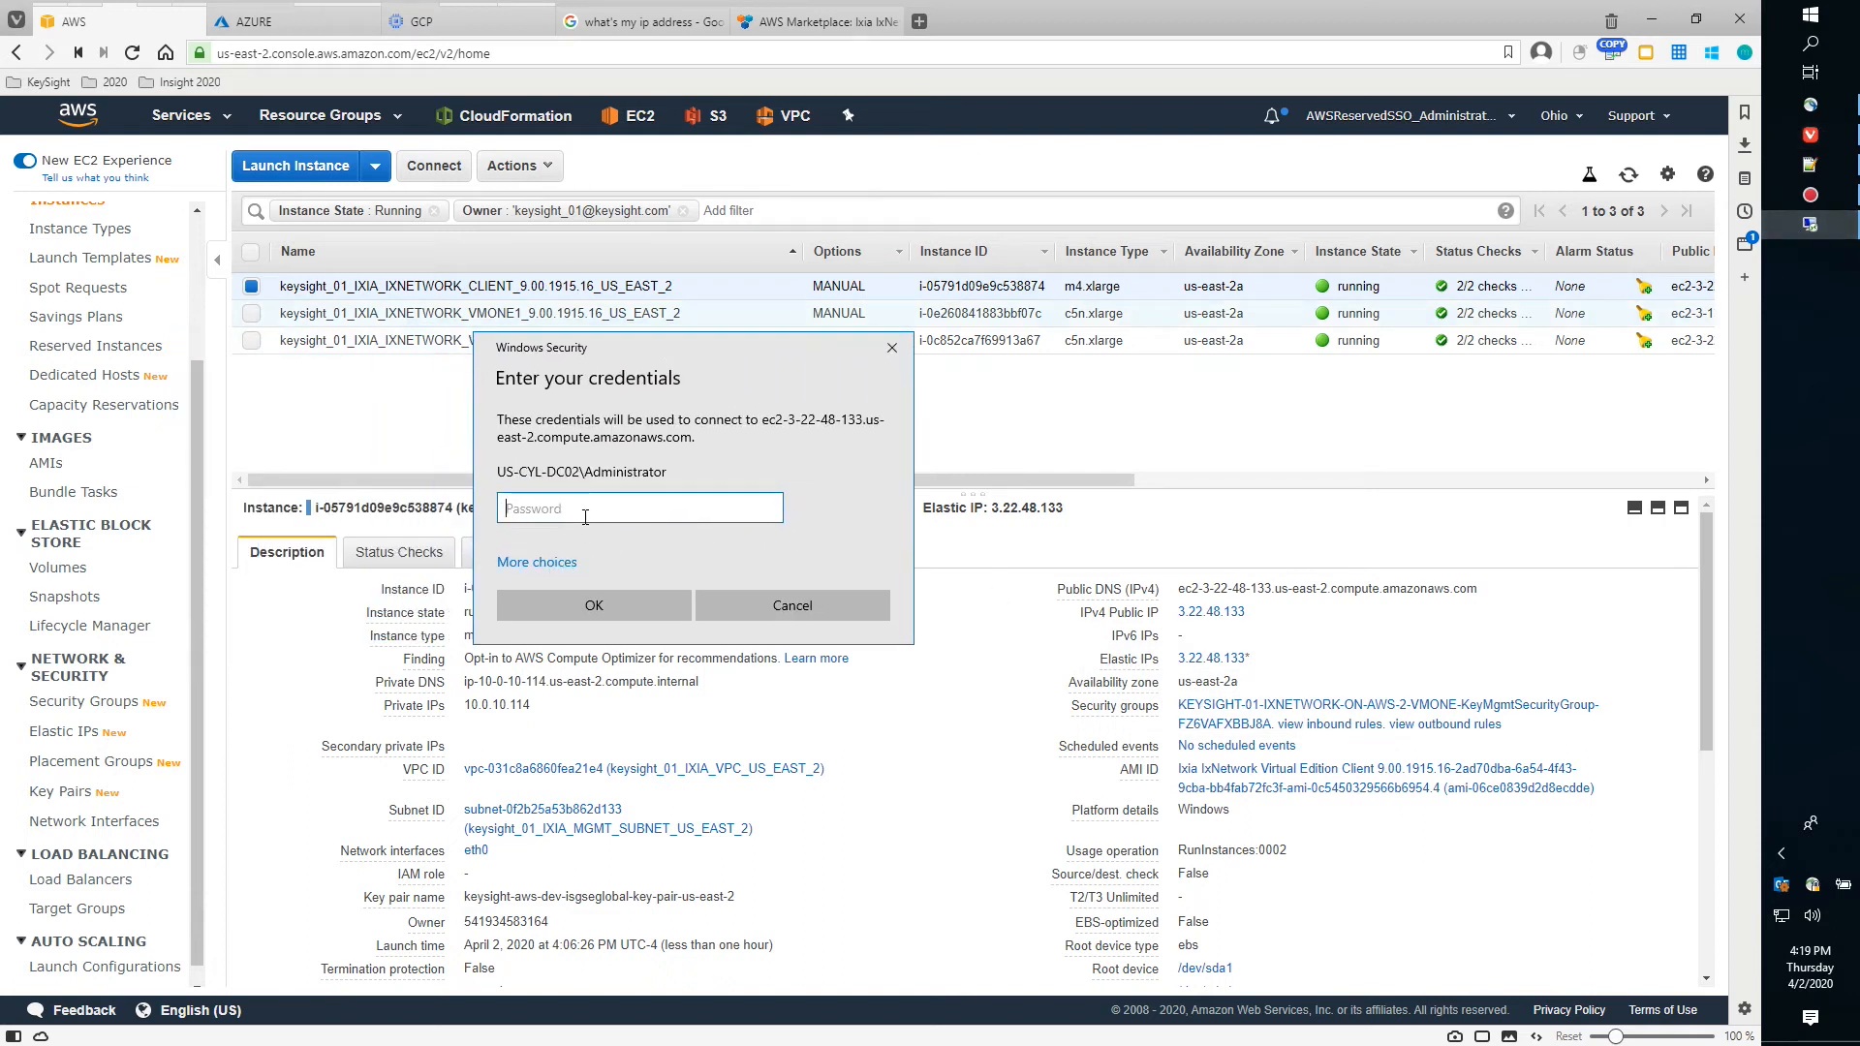
{"action": "key", "text": "ctrl+v"}
{"action": "left_click", "coordinate": [641, 611]}
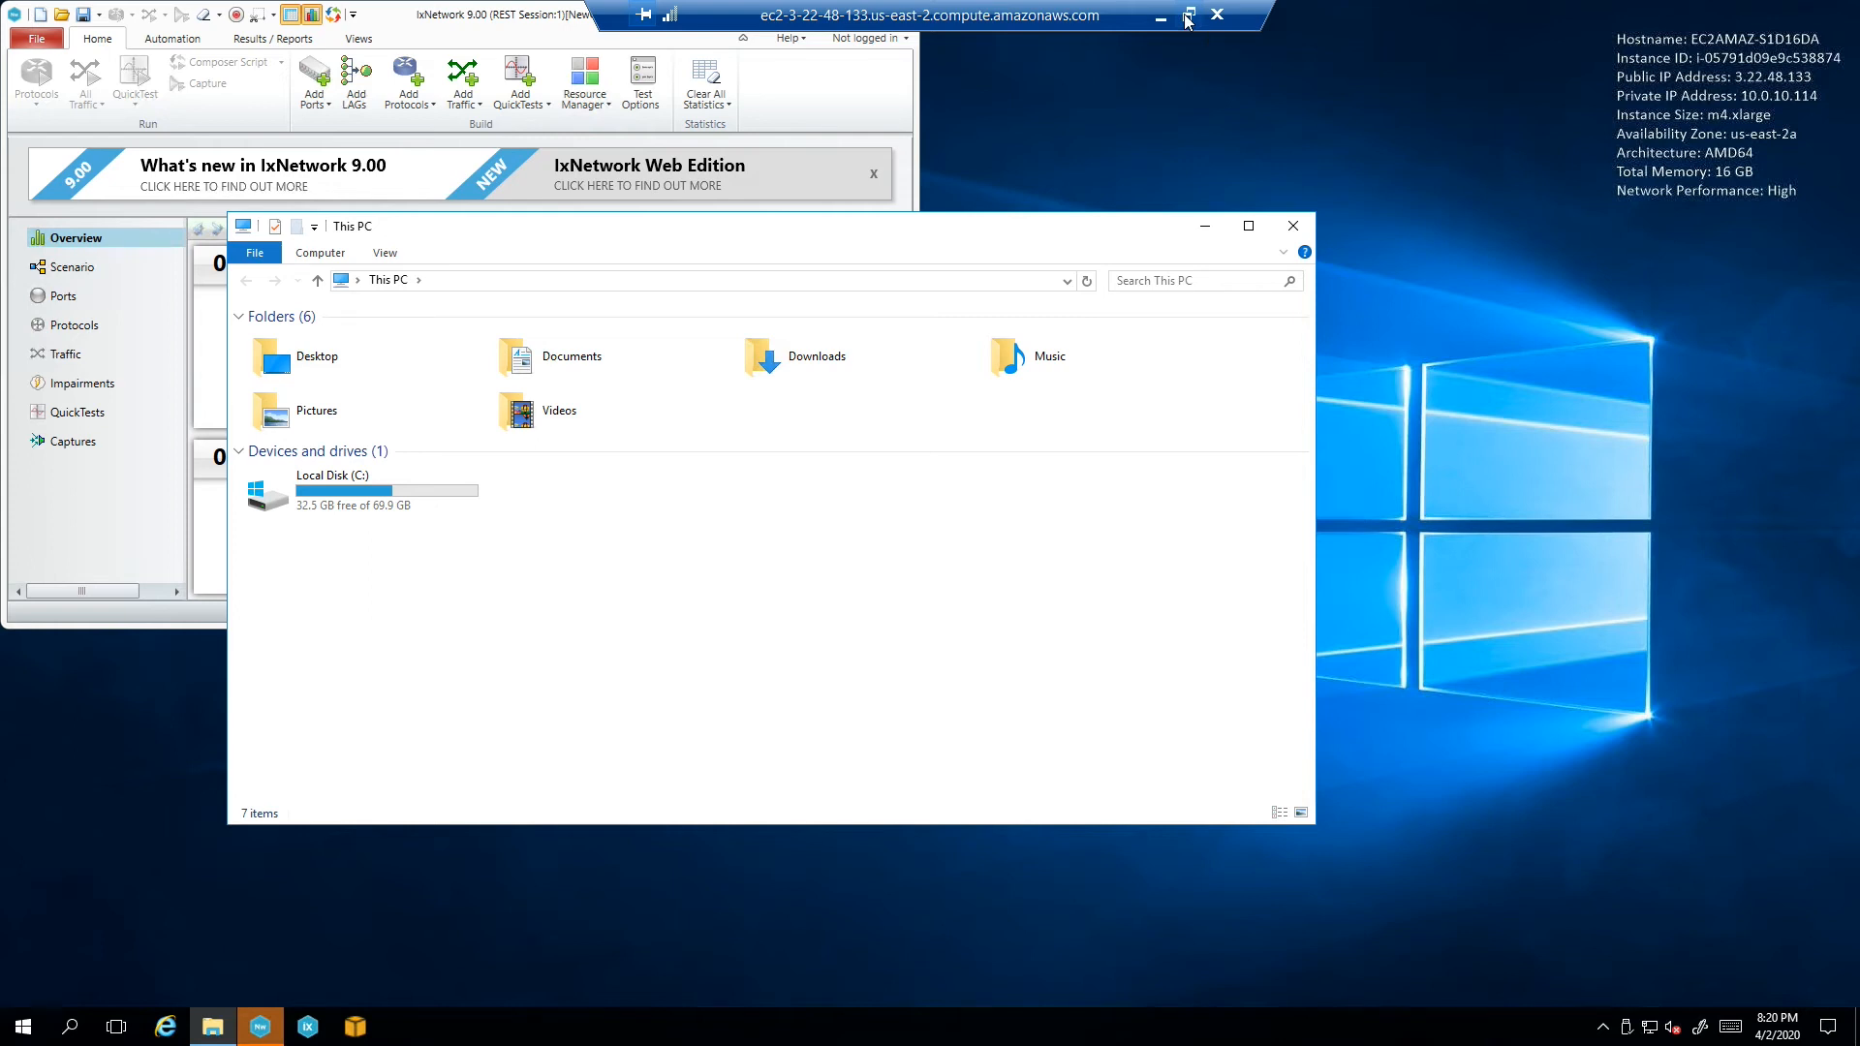
{"action": "left_click", "coordinate": [1187, 20]}
{"action": "left_click_drag", "start_coordinate": [437, 1], "coordinate": [800, 165]}
{"action": "left_click_drag", "start_coordinate": [1098, 310], "coordinate": [1131, 381]}
Launch Remote Desktop Connection with full options and choose the ec2-3-22-48-133 host
{"action": "left_click", "coordinate": [1084, 162]}
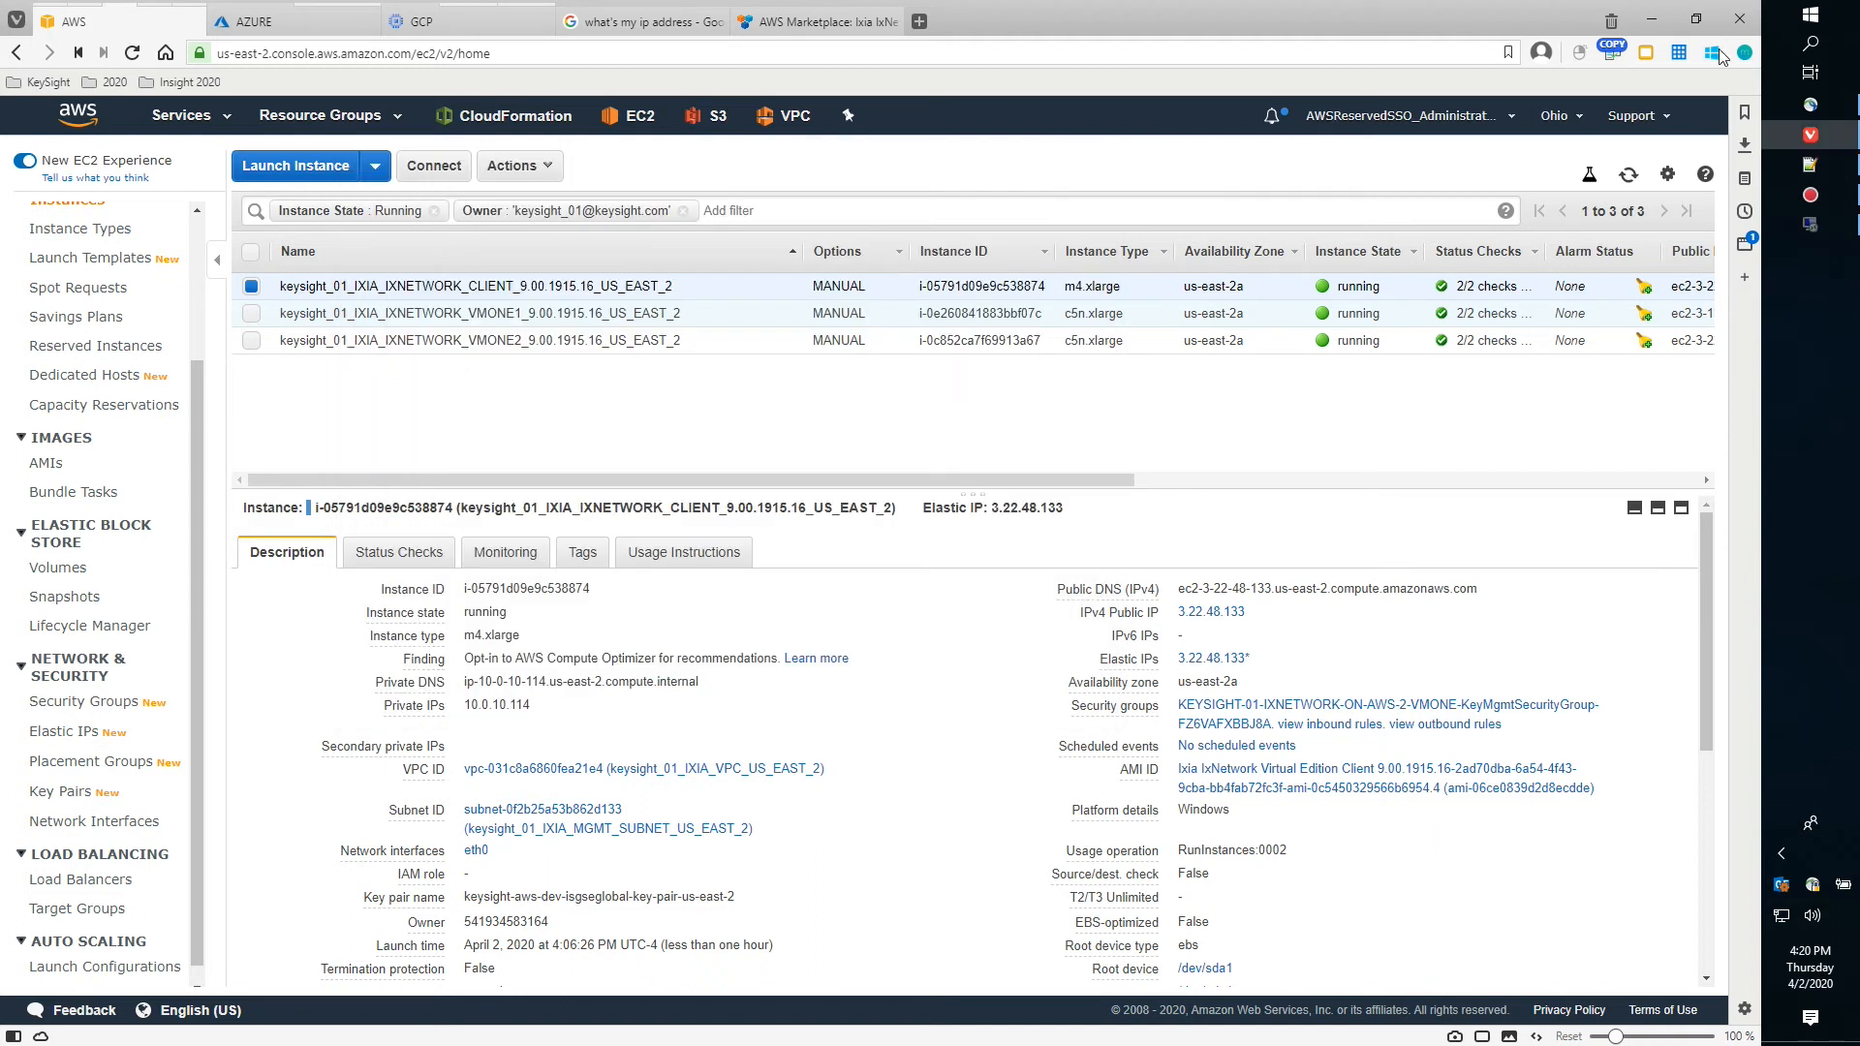
{"action": "left_click", "coordinate": [1812, 13]}
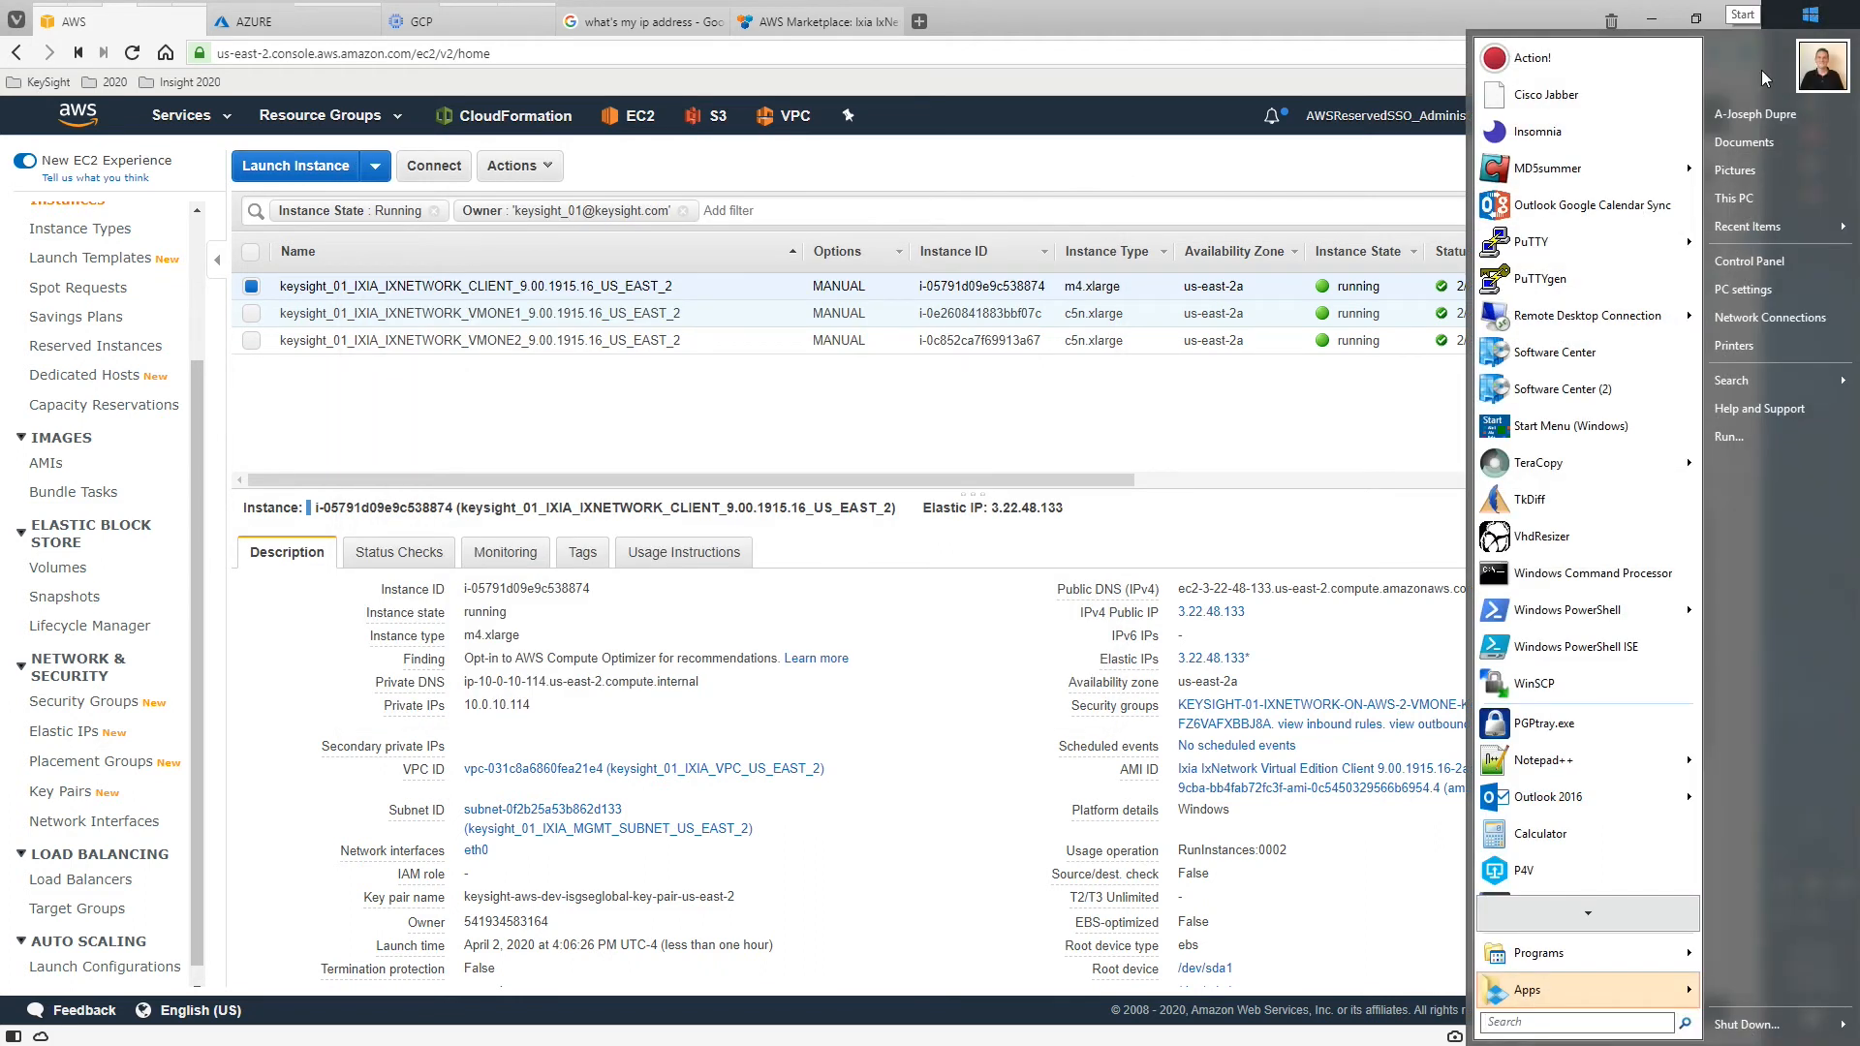
{"action": "left_click", "coordinate": [1541, 318]}
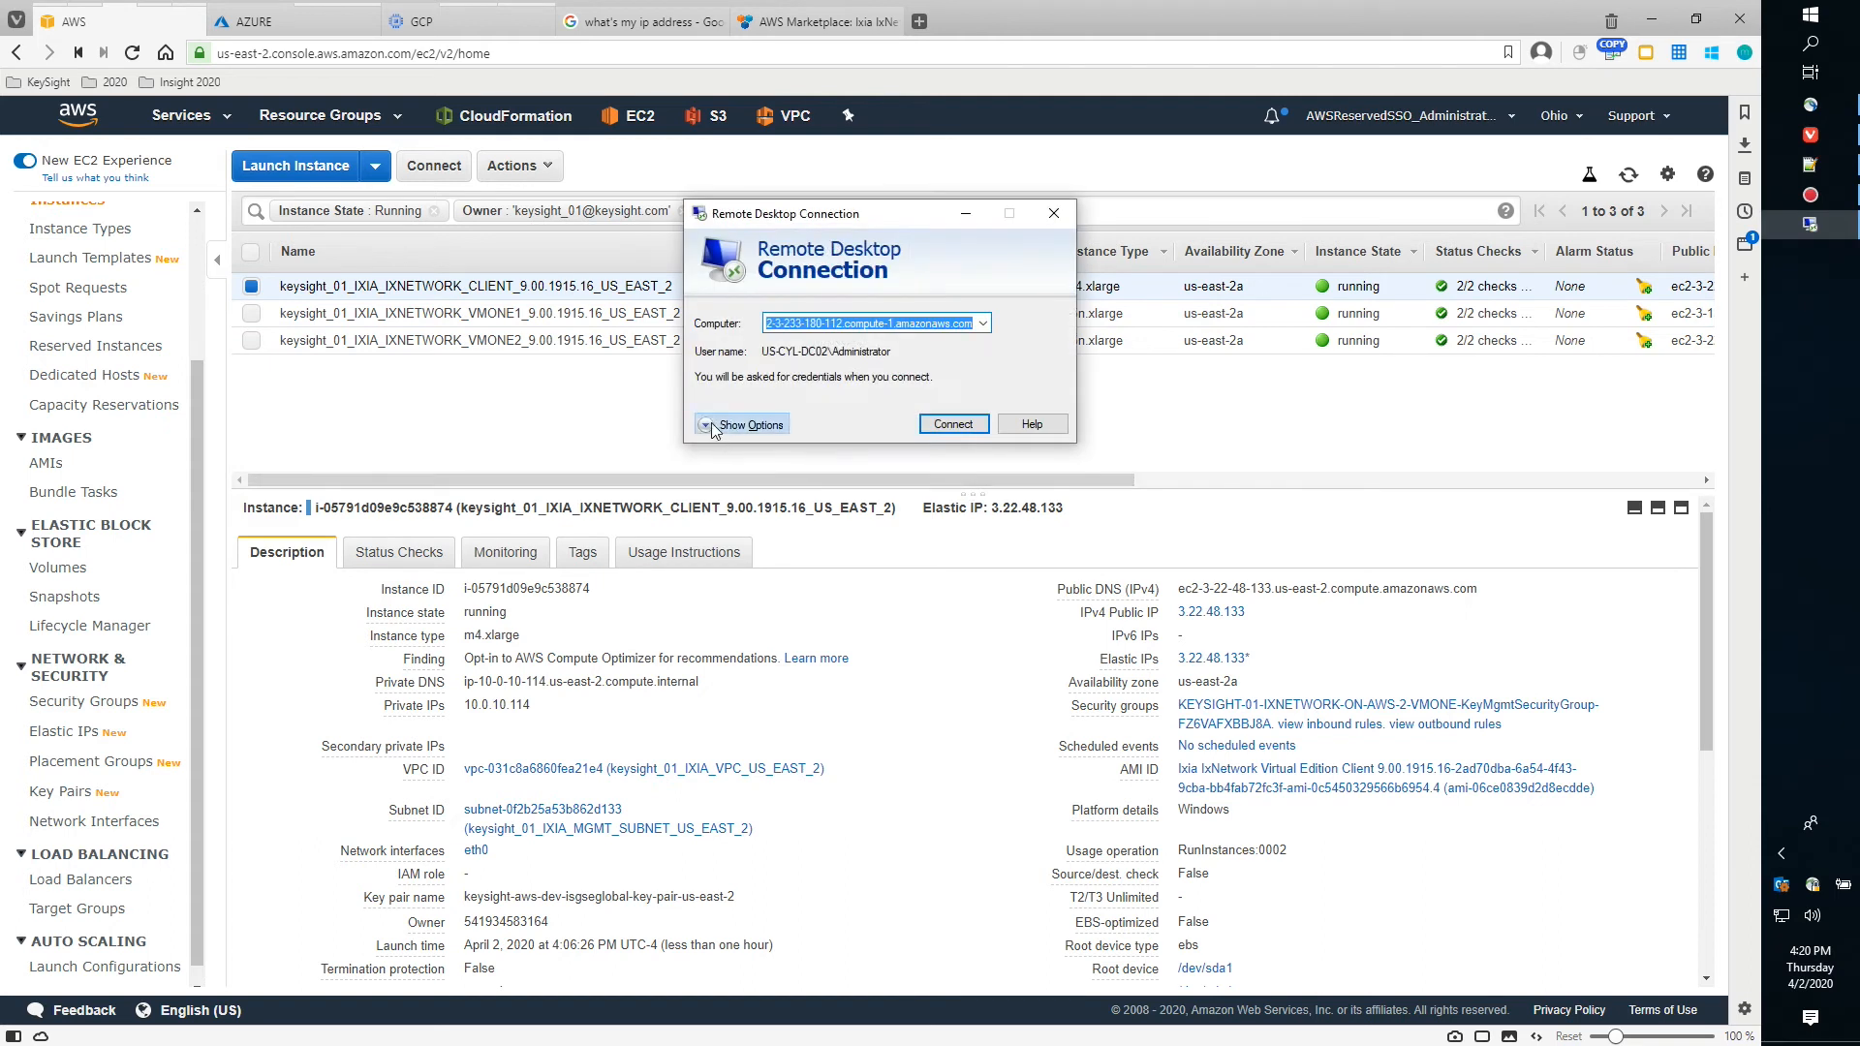
{"action": "left_click", "coordinate": [722, 424]}
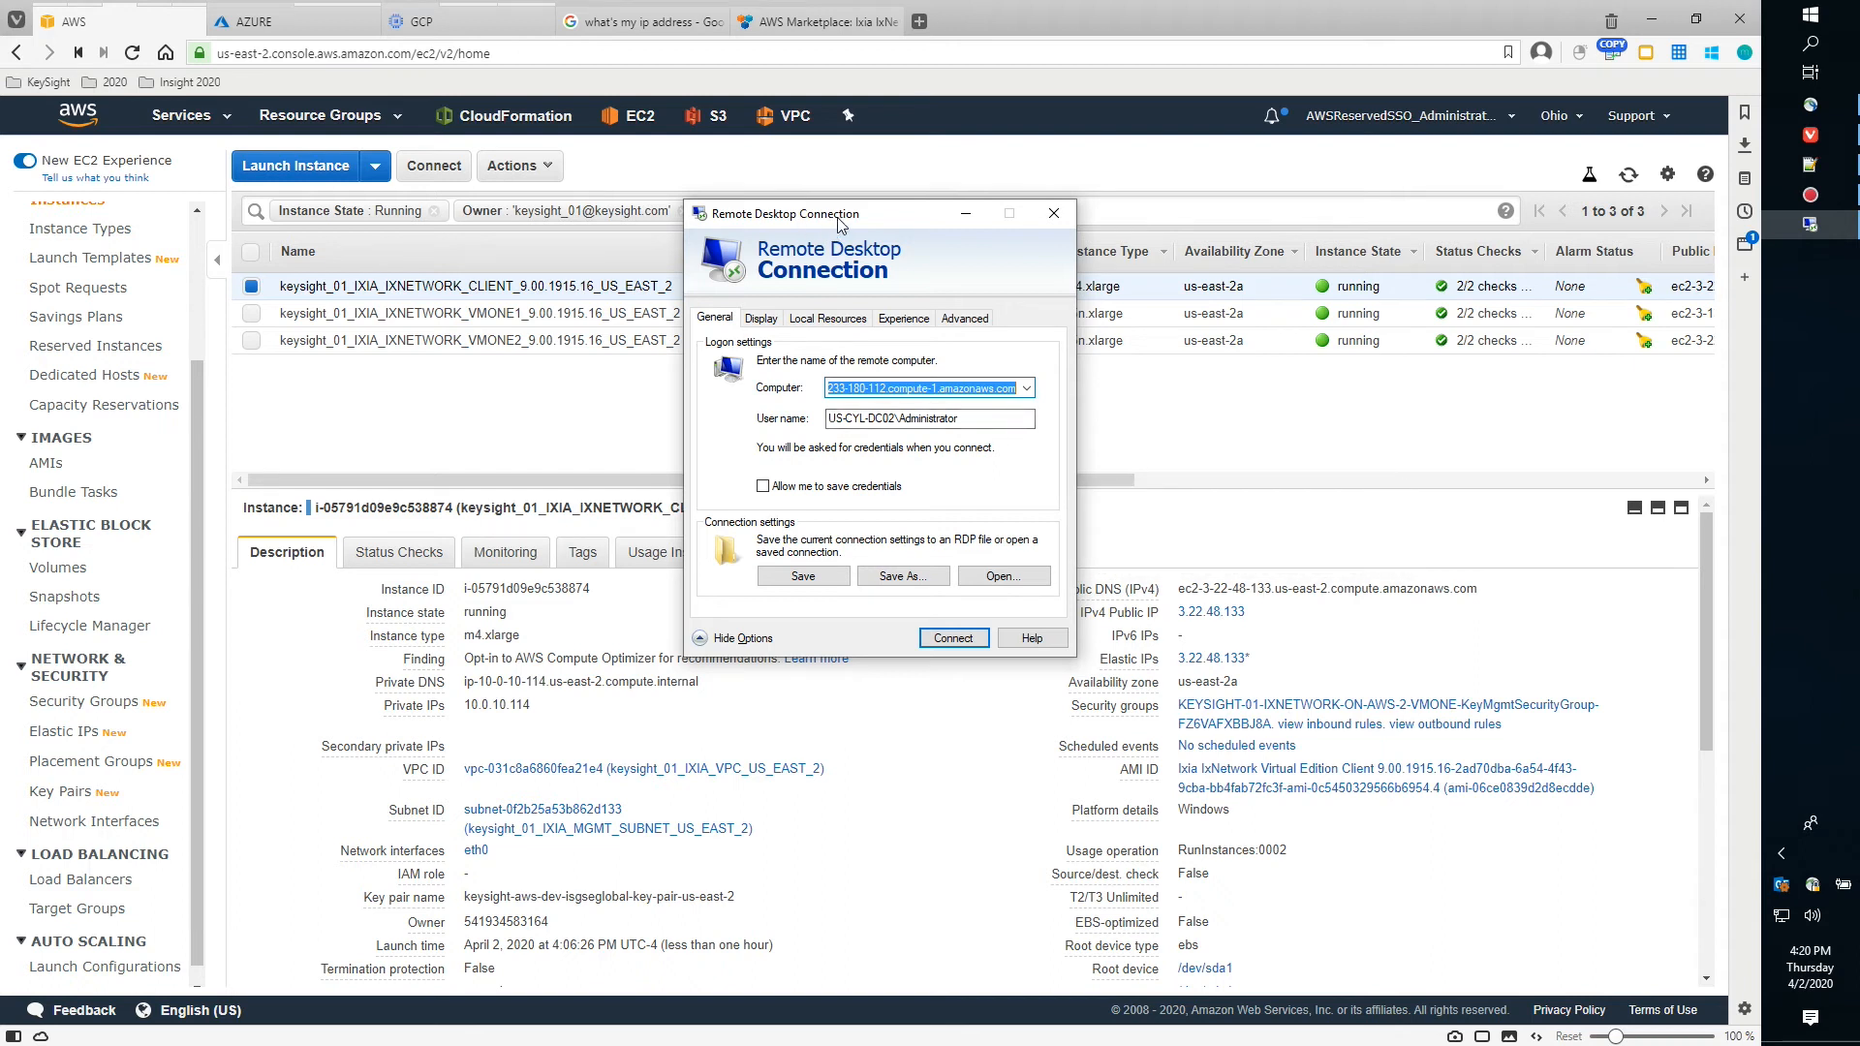
{"action": "left_click_drag", "start_coordinate": [821, 224], "coordinate": [698, 335]}
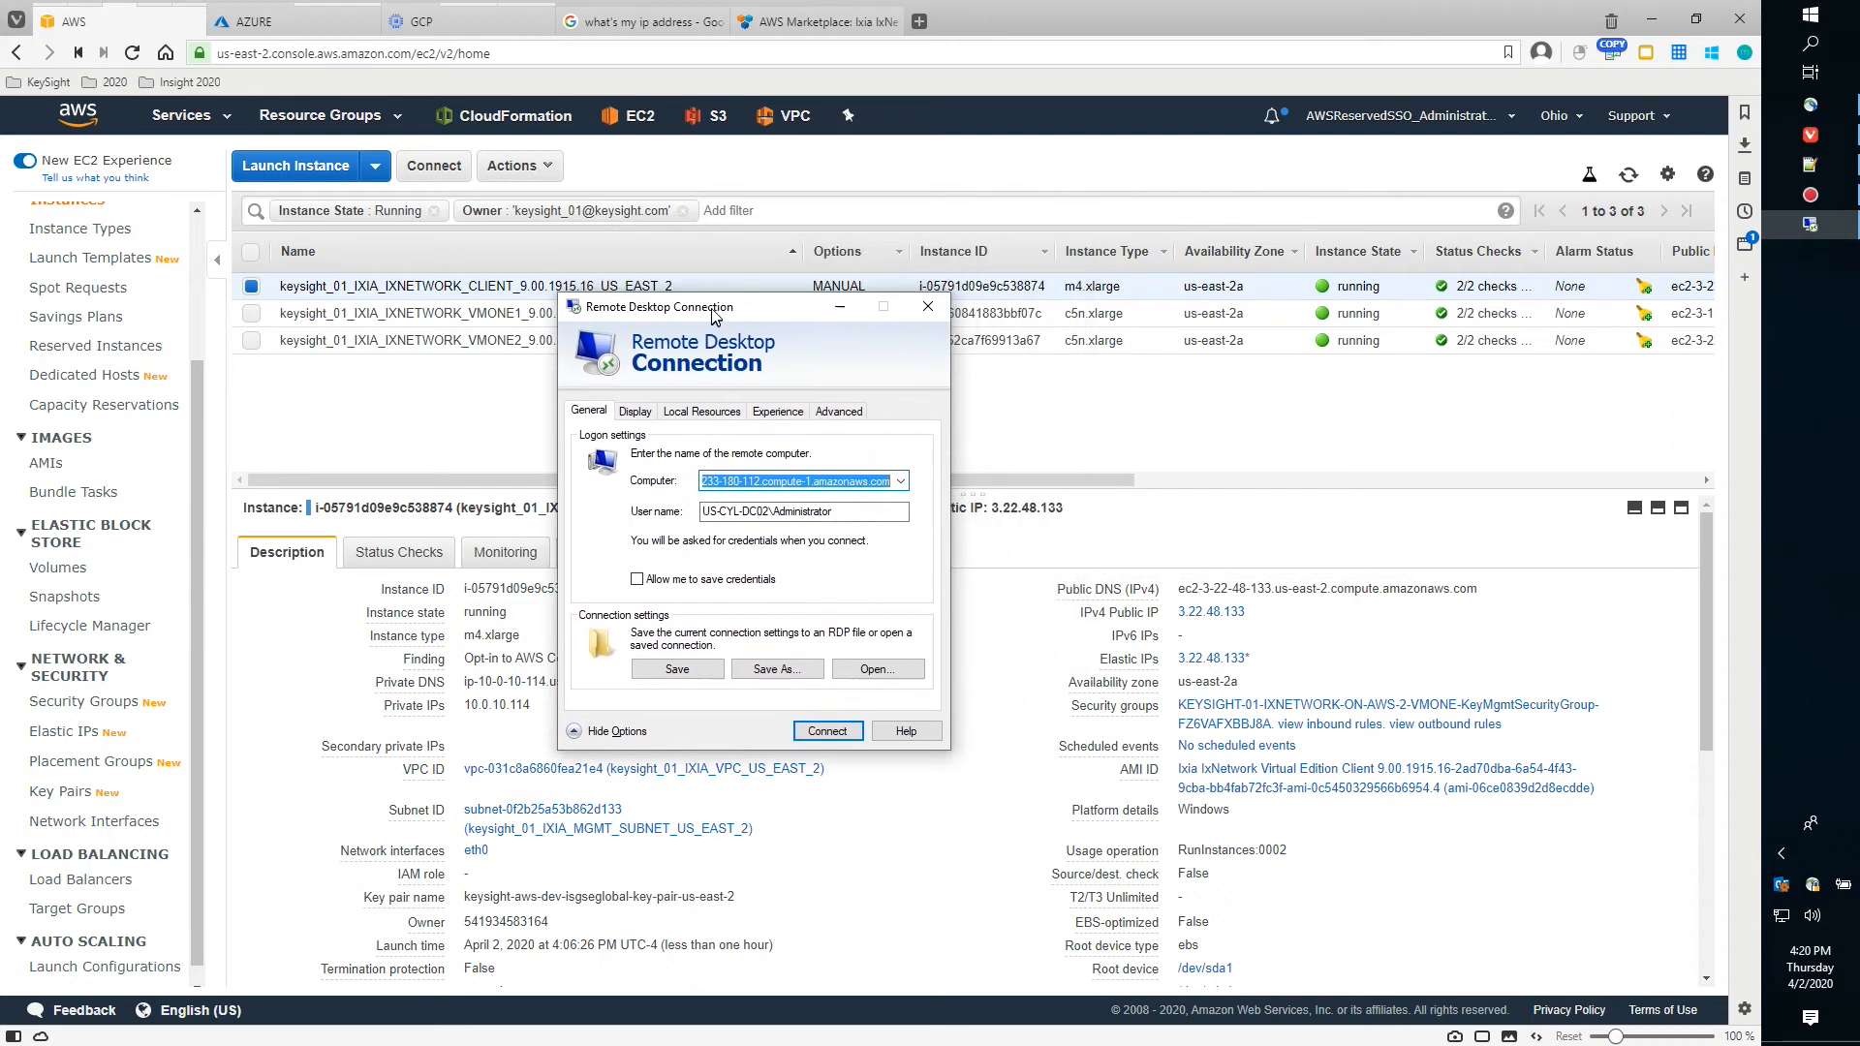
{"action": "left_click", "coordinate": [902, 498]}
{"action": "left_click", "coordinate": [854, 520]}
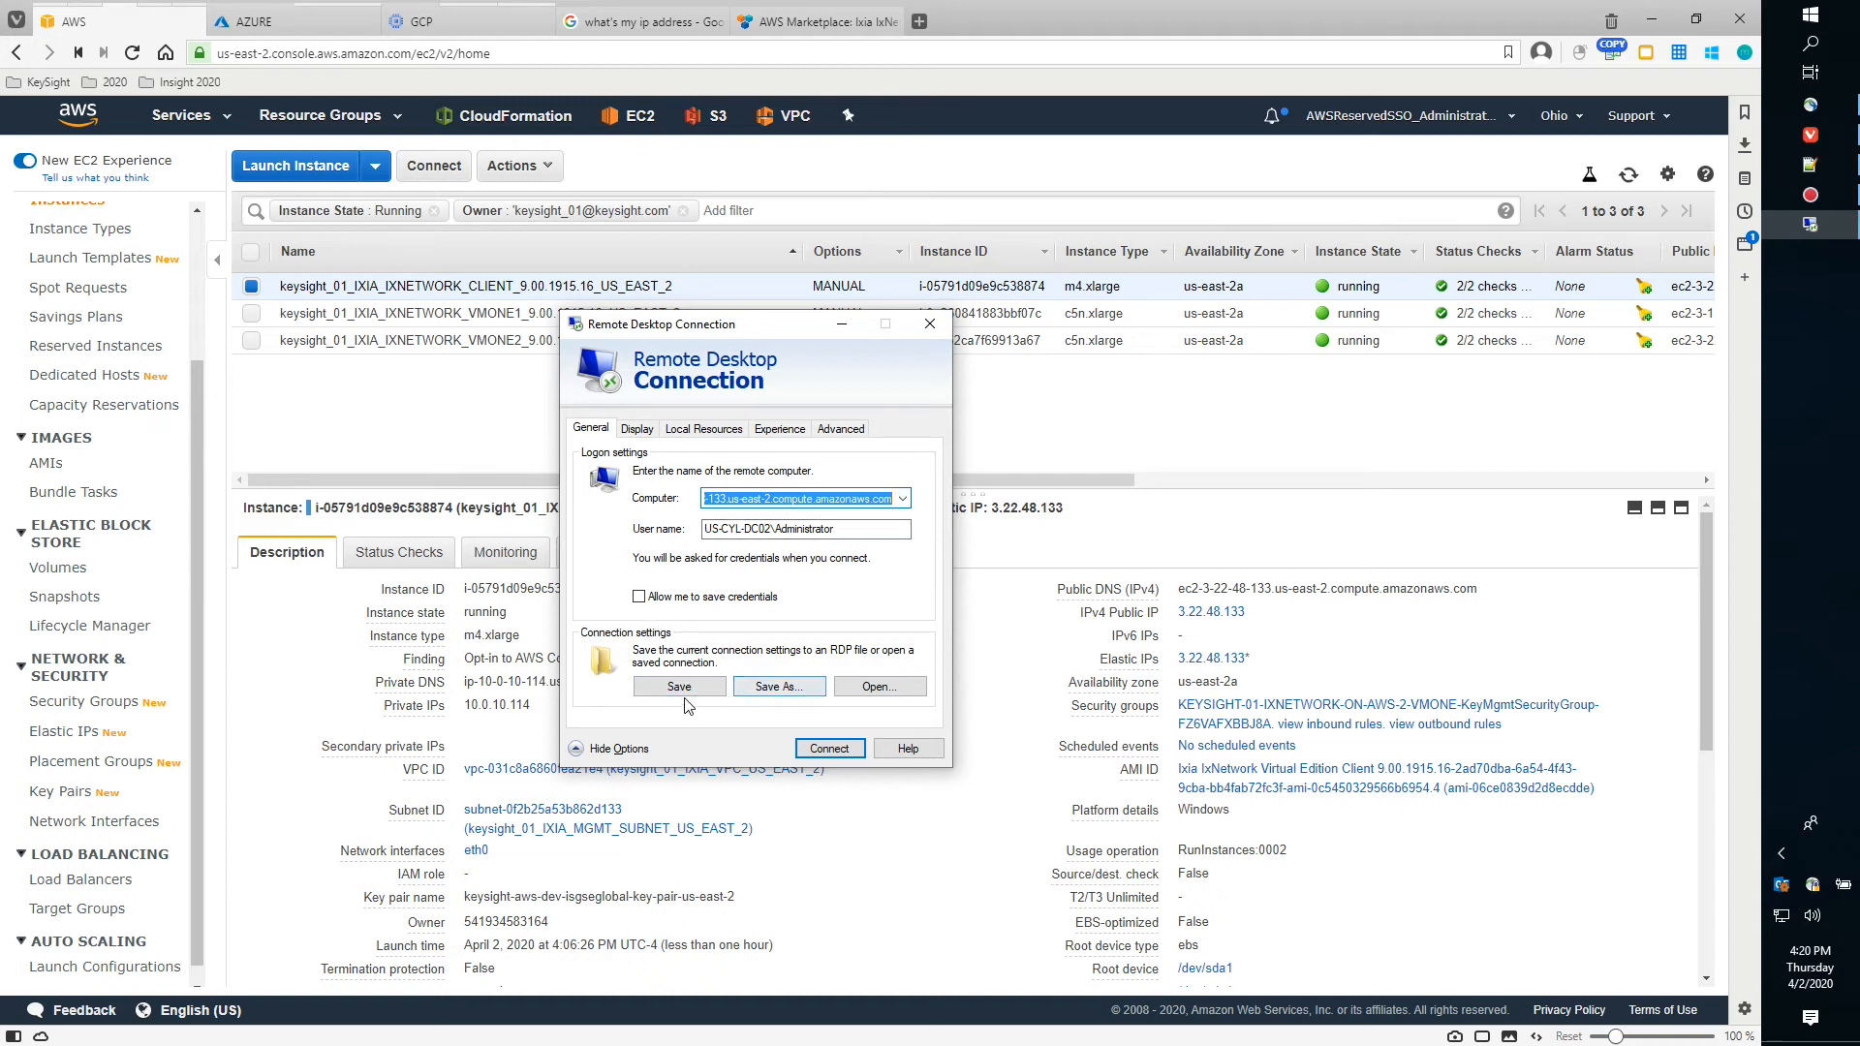
Share local drives under Local Resources, connect, trust the computer and log in with the pasted password
{"action": "left_click", "coordinate": [692, 431]}
{"action": "left_click", "coordinate": [686, 694]}
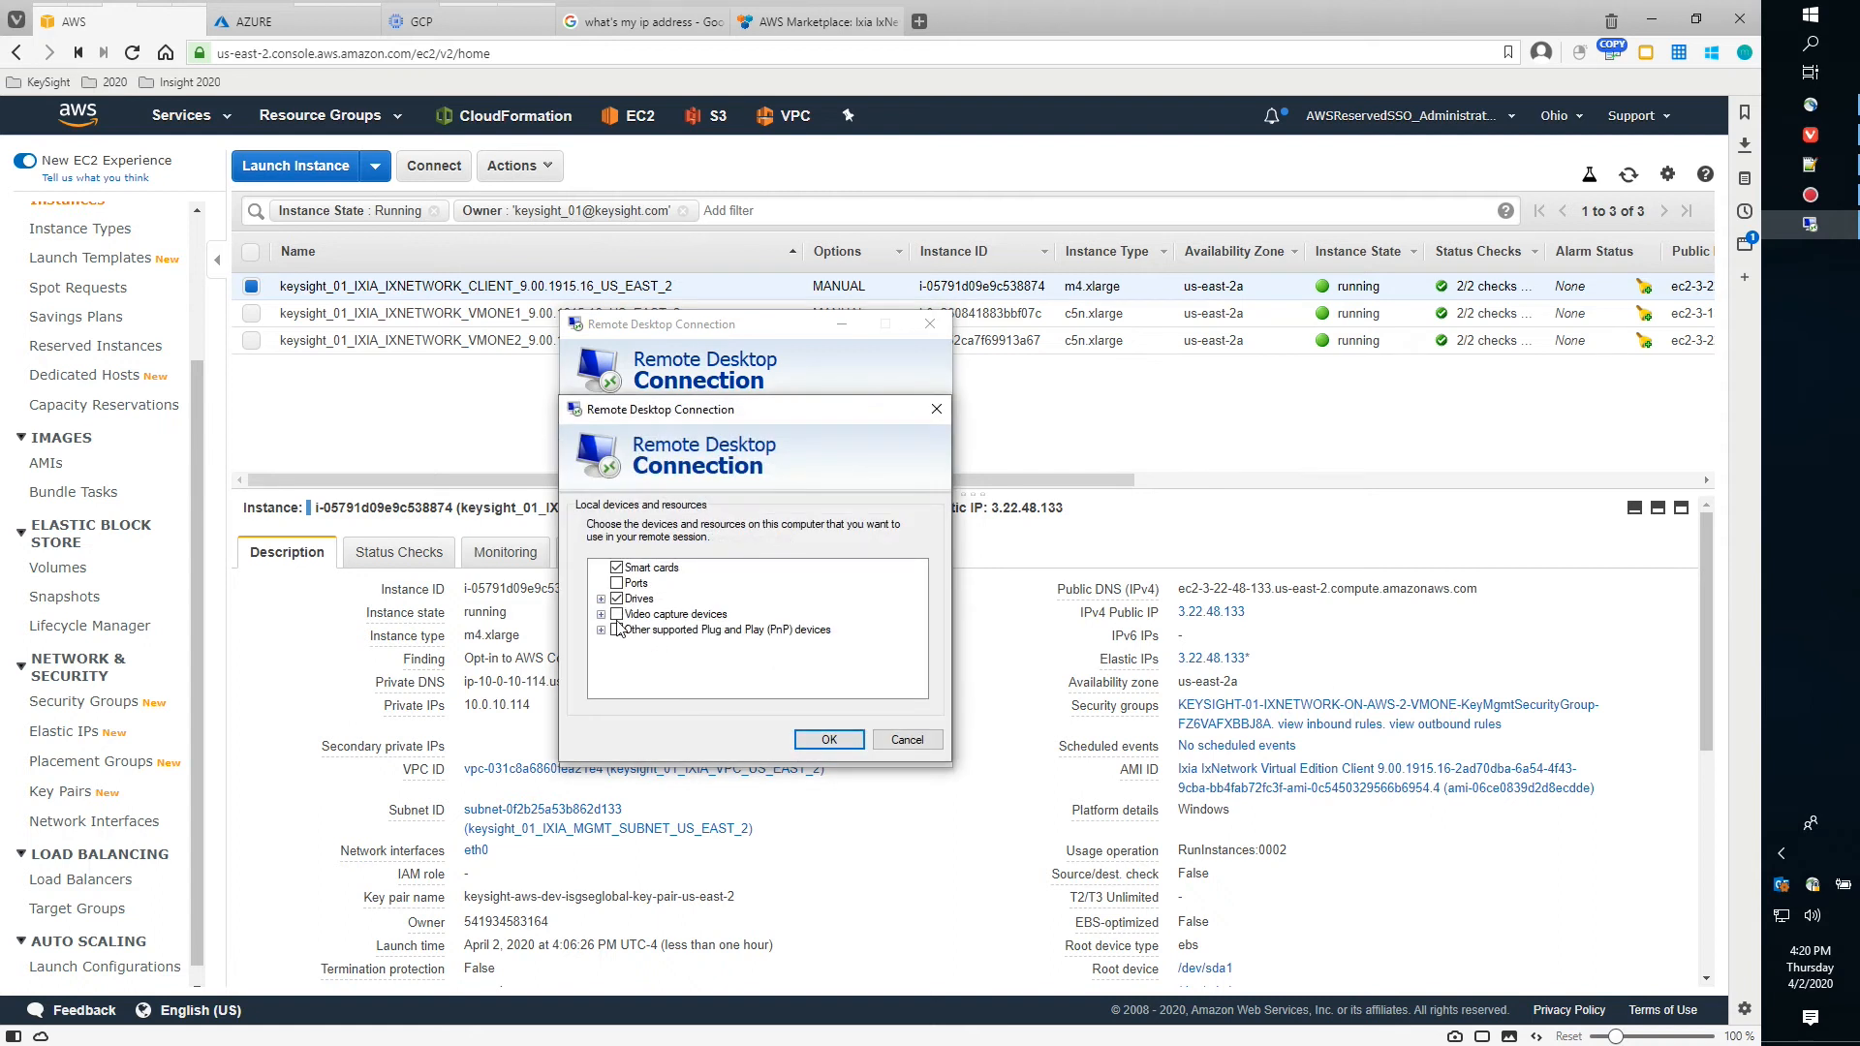
{"action": "left_click", "coordinate": [601, 600]}
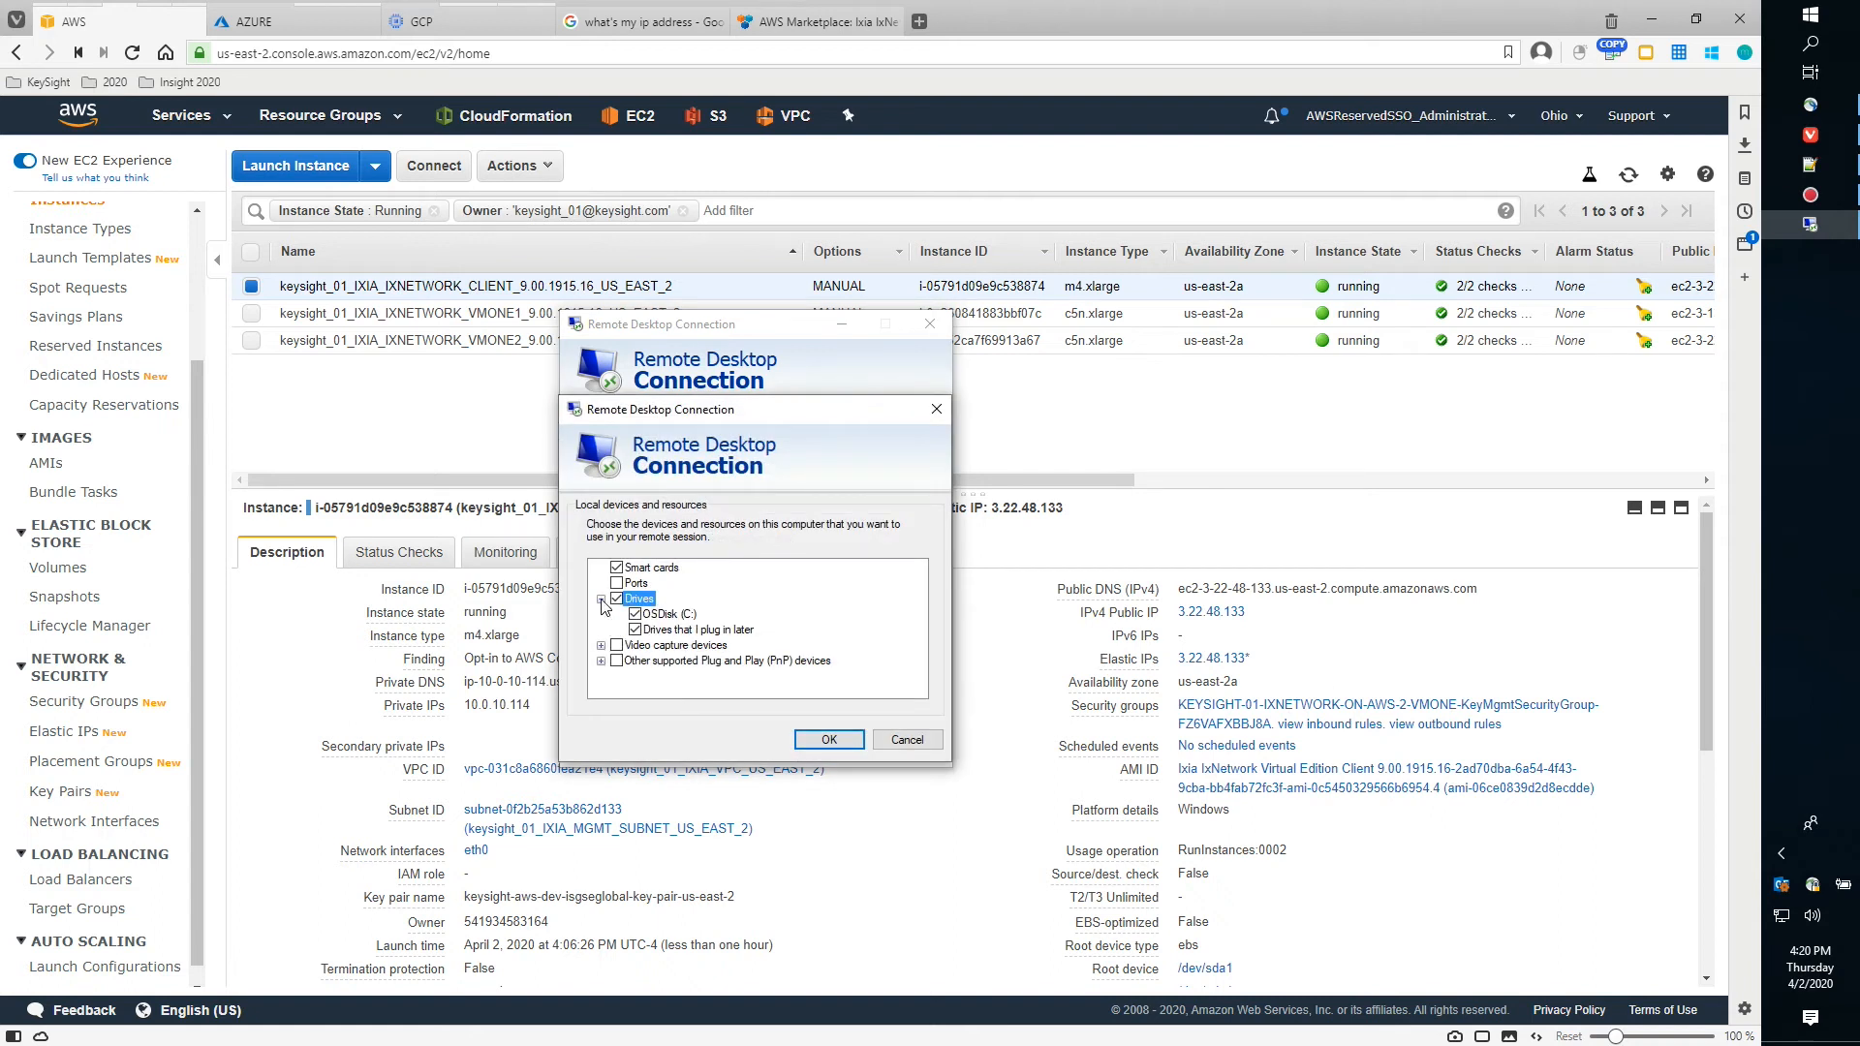
{"action": "left_click", "coordinate": [816, 743]}
{"action": "left_click", "coordinate": [826, 749]}
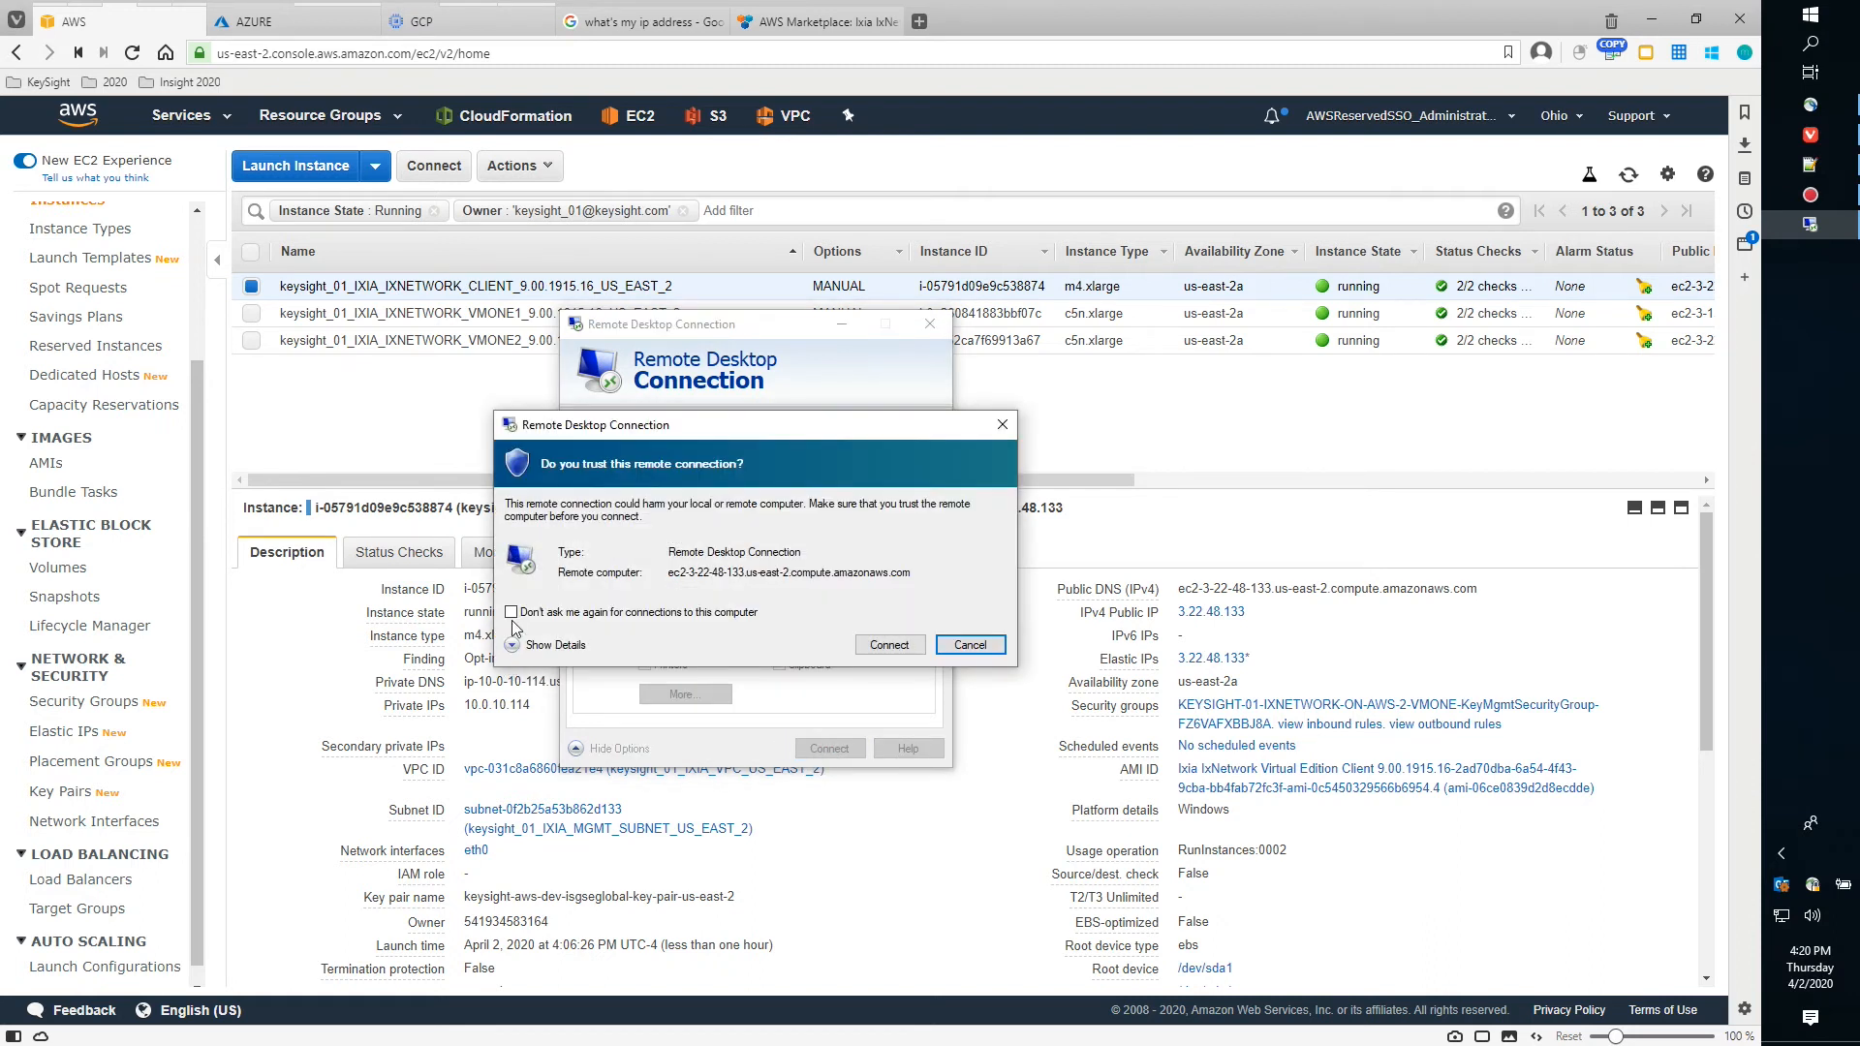
{"action": "left_click", "coordinate": [529, 646]}
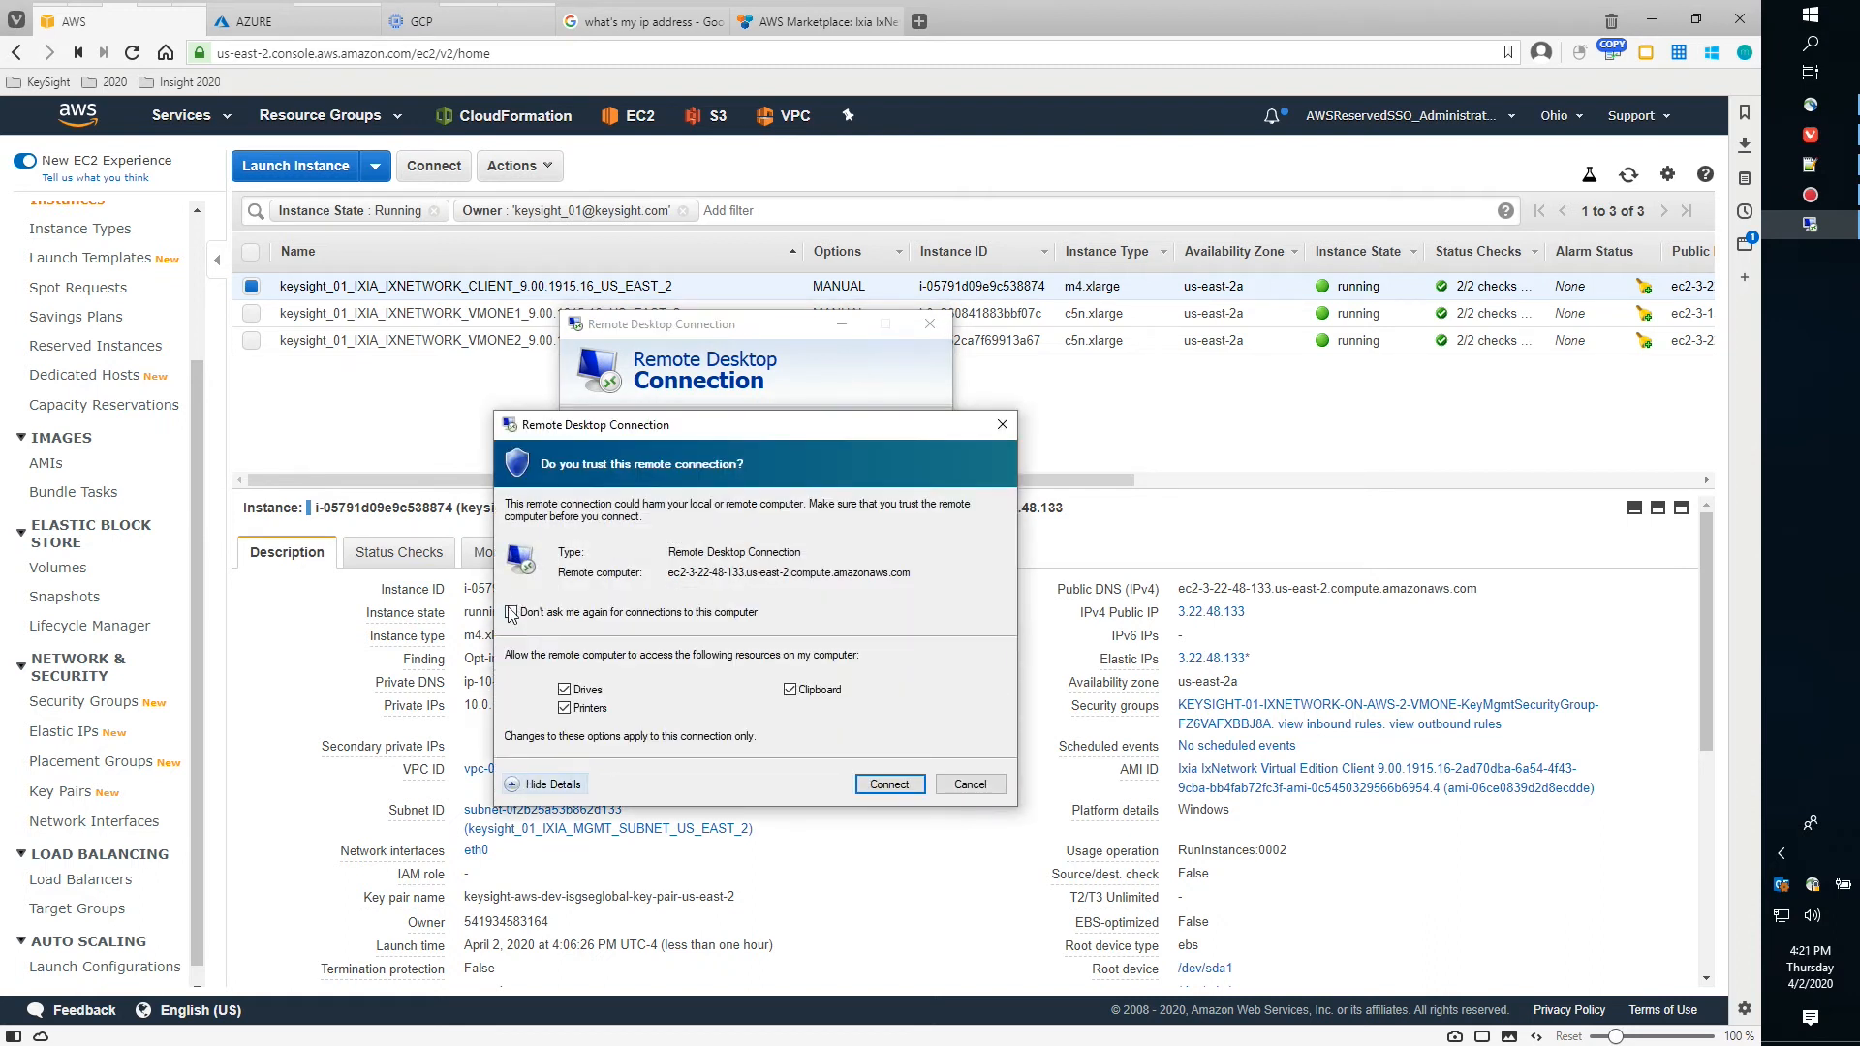
{"action": "left_click", "coordinate": [905, 789]}
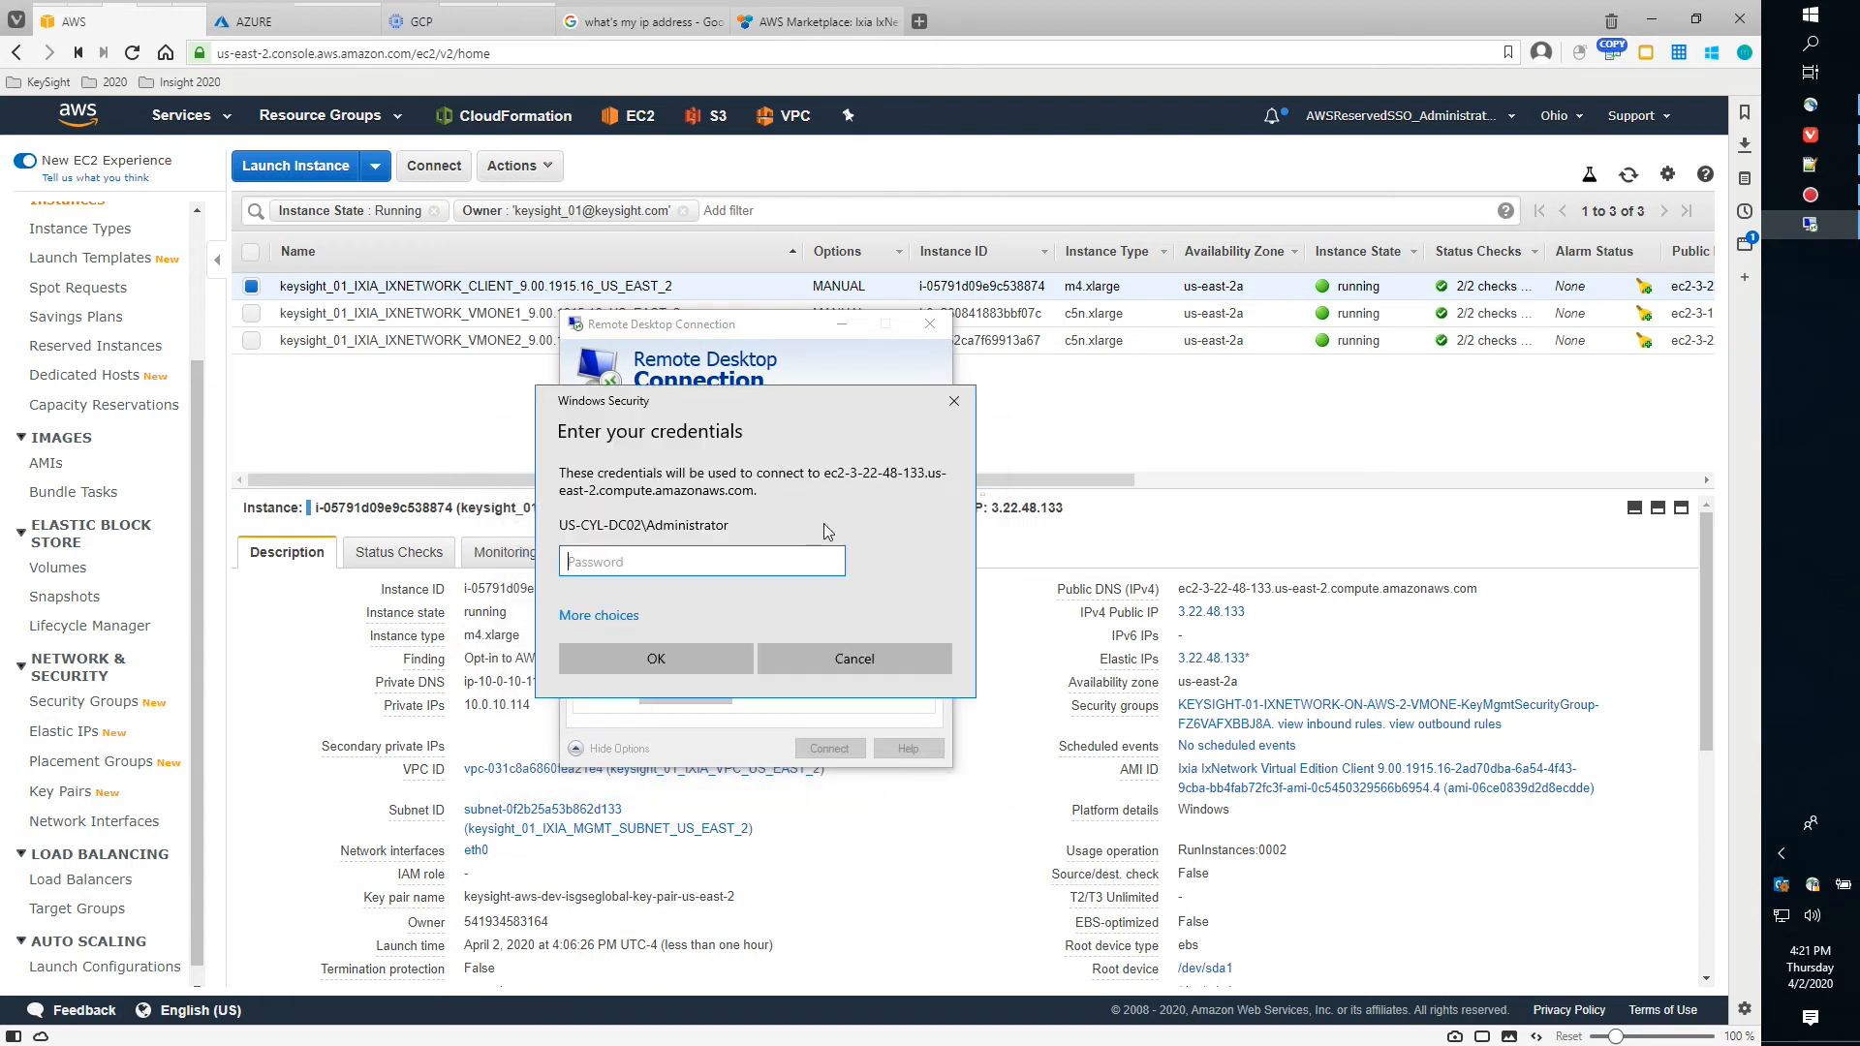
{"action": "key", "text": "ctrl+v"}
{"action": "left_click", "coordinate": [686, 666]}
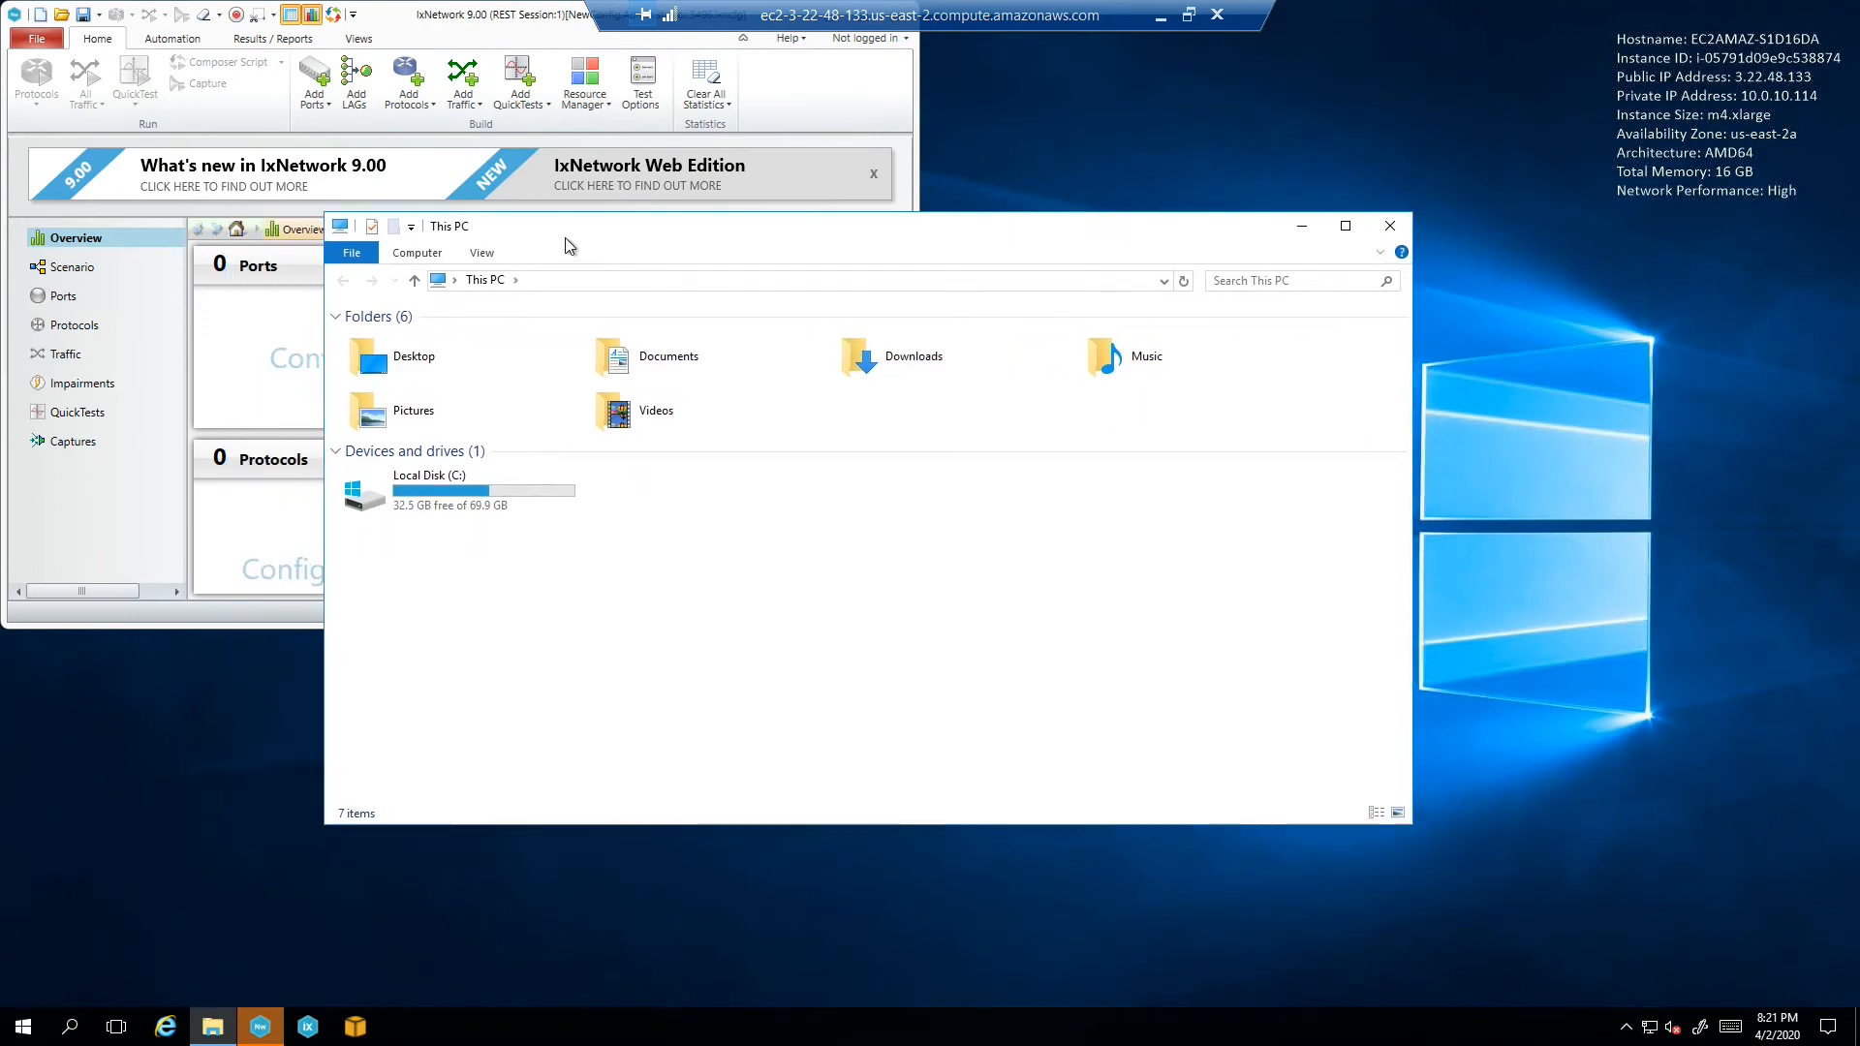
Open the Insight 2020 folder on the shared C on 5TD6NH2 drive
{"action": "left_click", "coordinate": [1199, 280]}
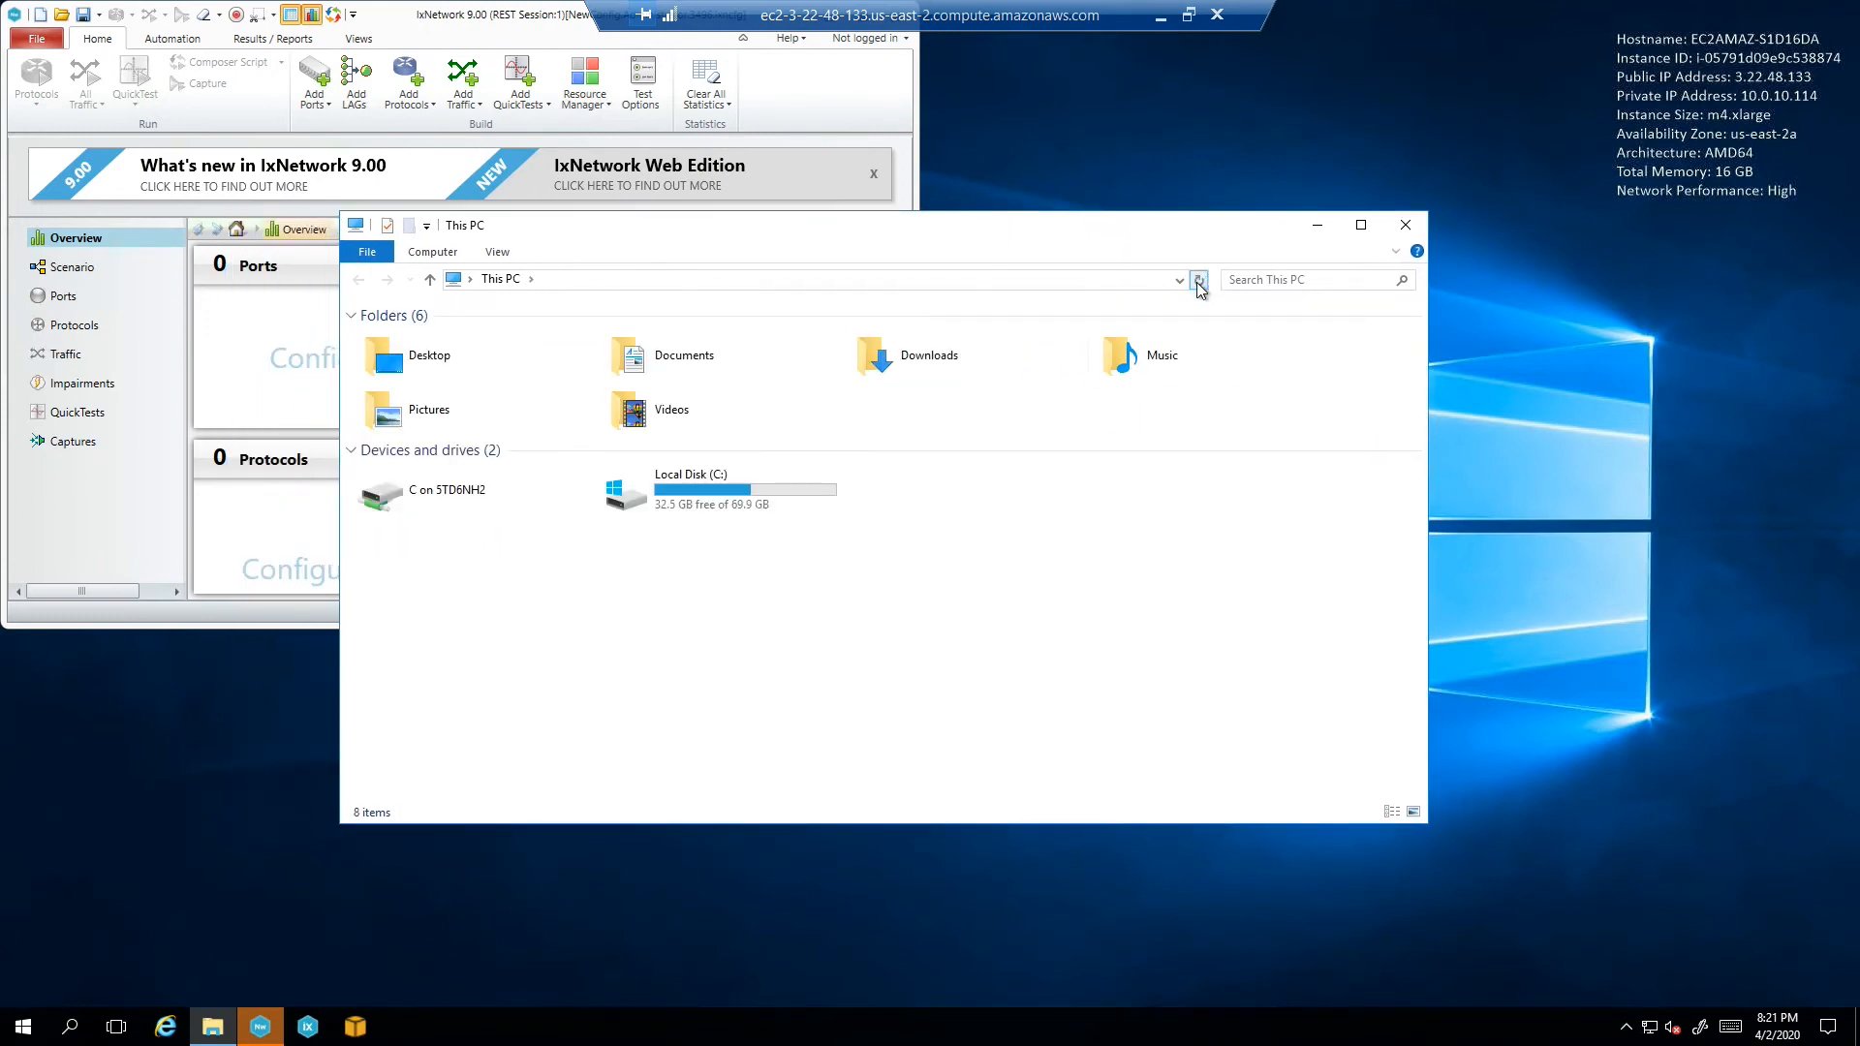
{"action": "left_click", "coordinate": [429, 495]}
{"action": "double_click", "coordinate": [429, 495]}
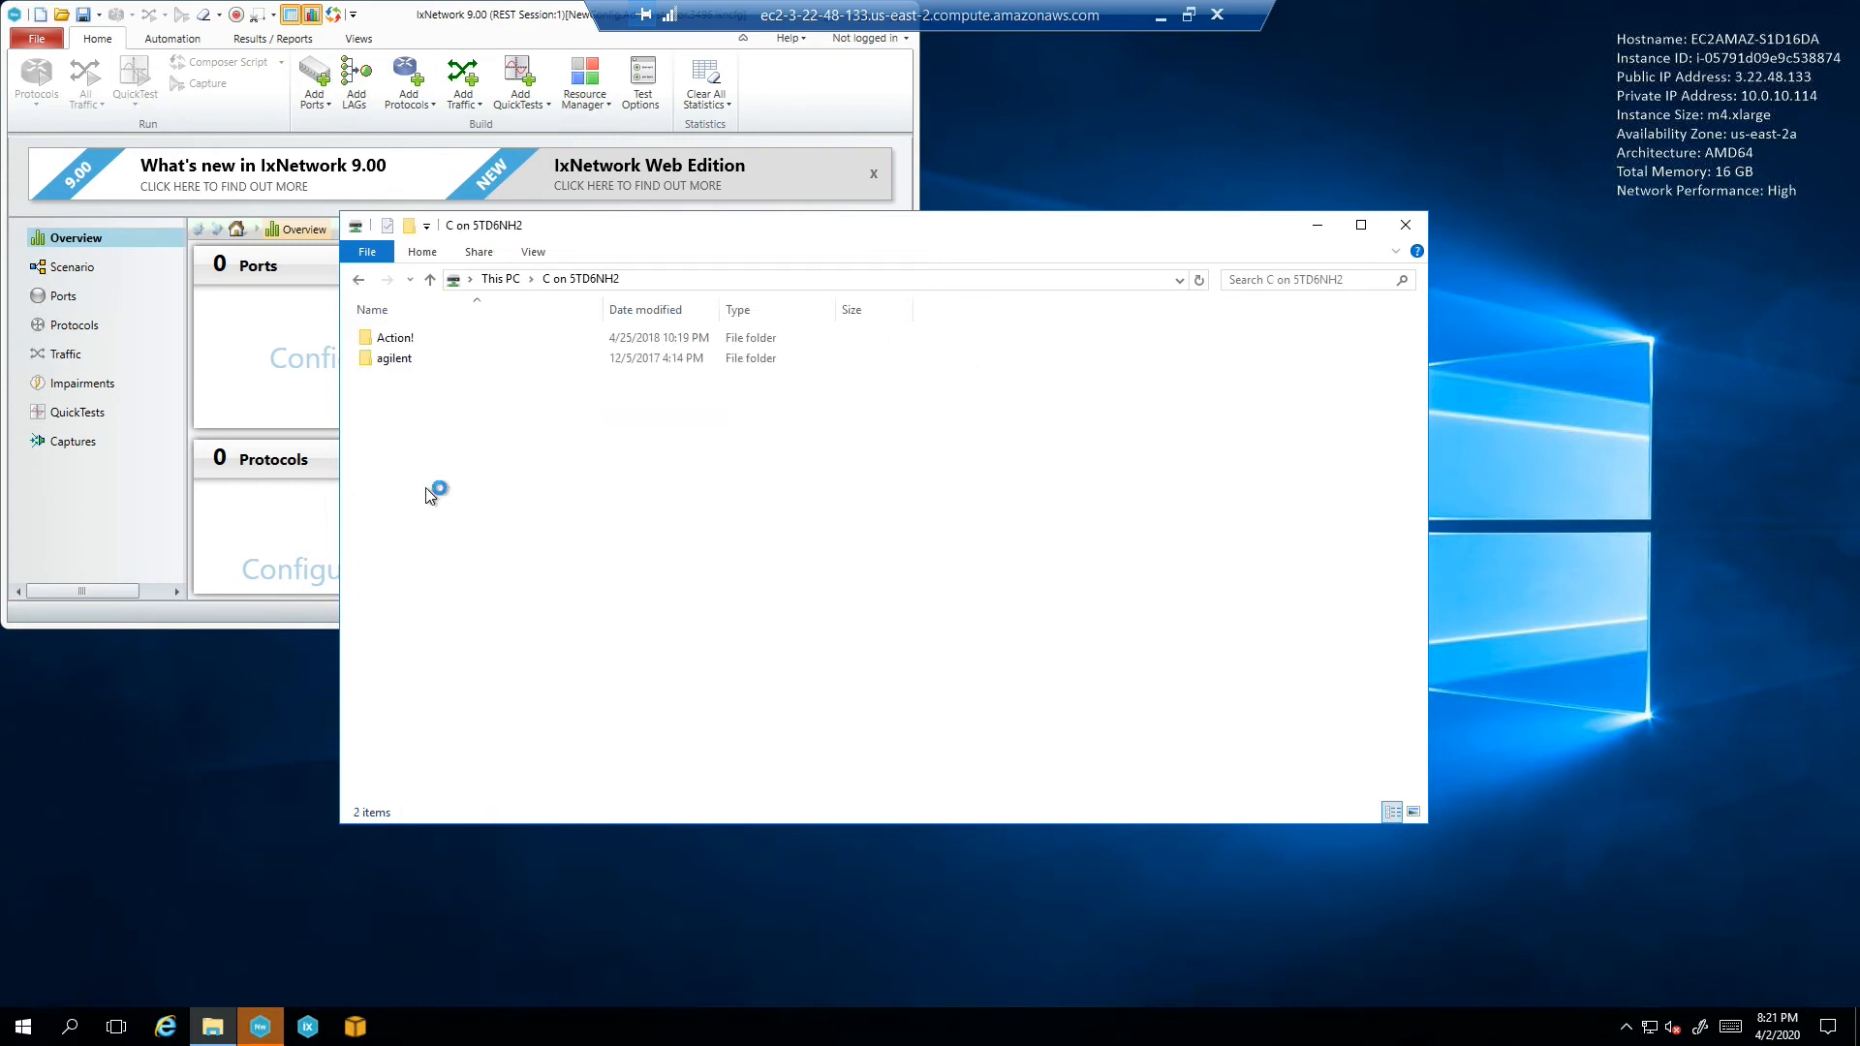
{"action": "left_click", "coordinate": [419, 484]}
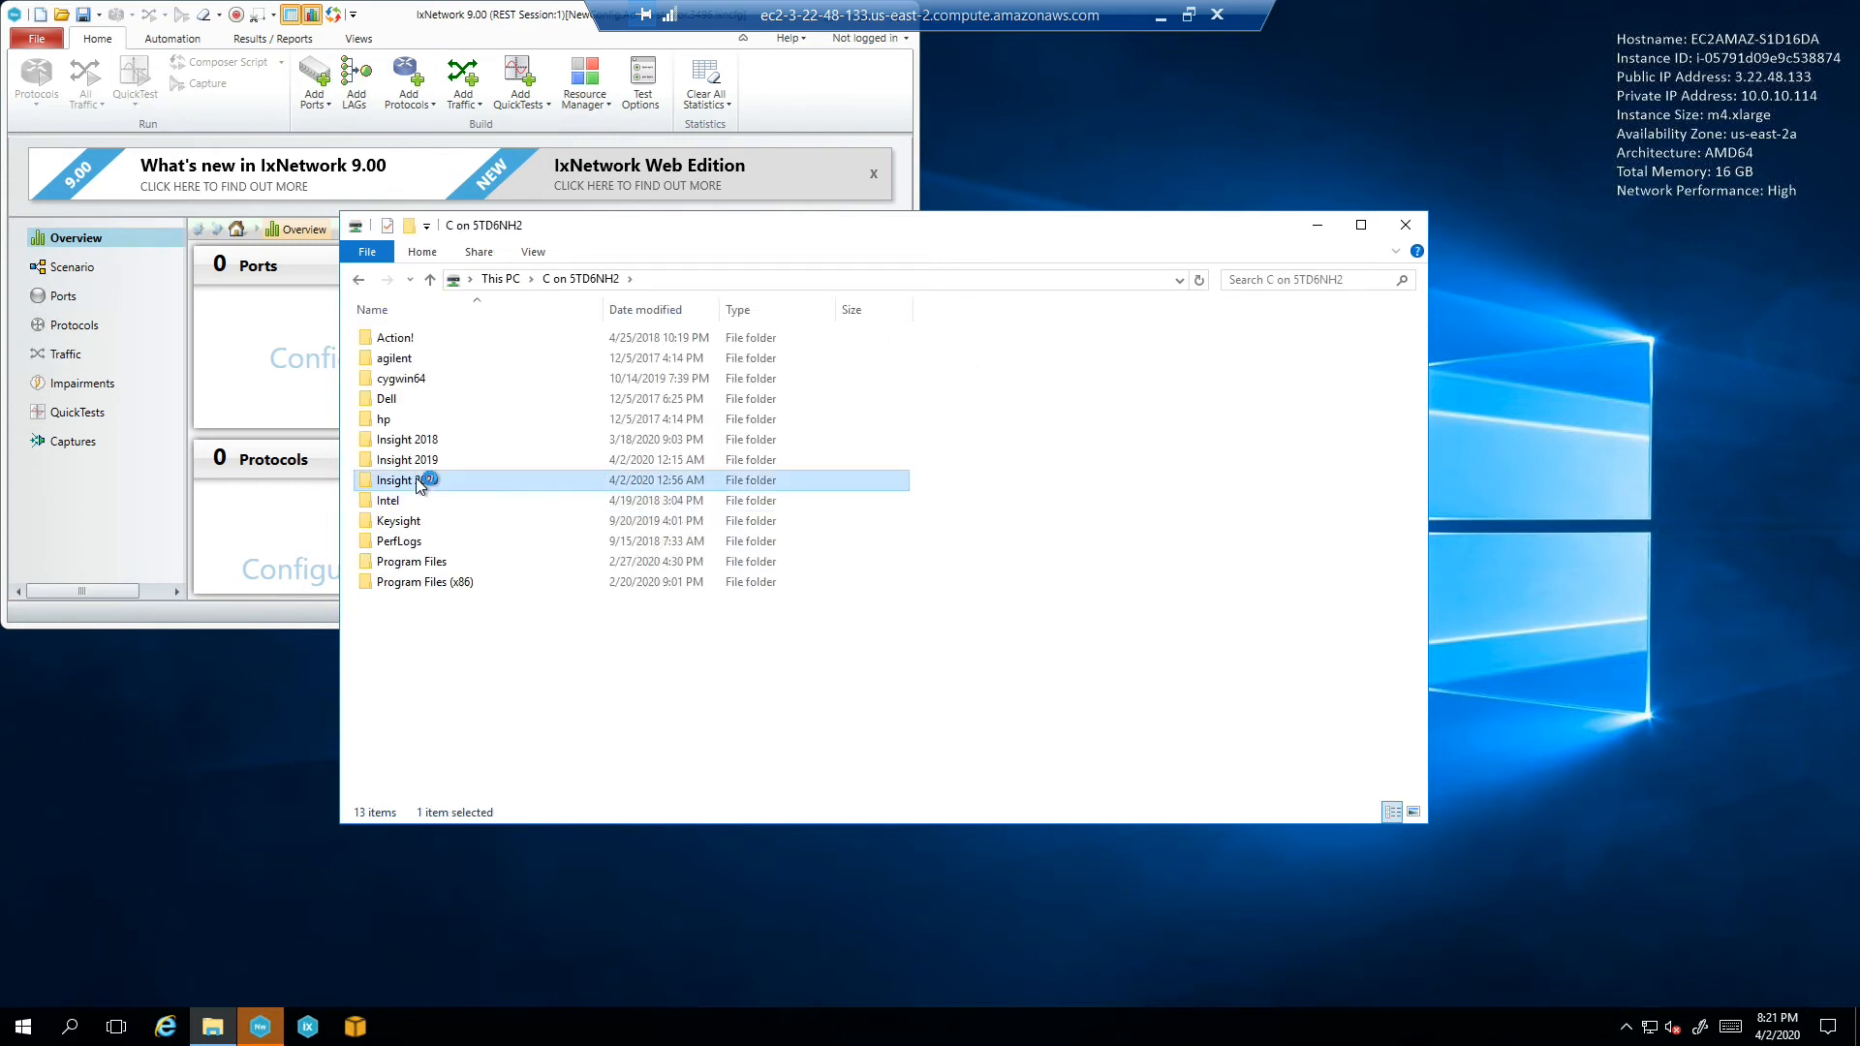
{"action": "double_click", "coordinate": [419, 482]}
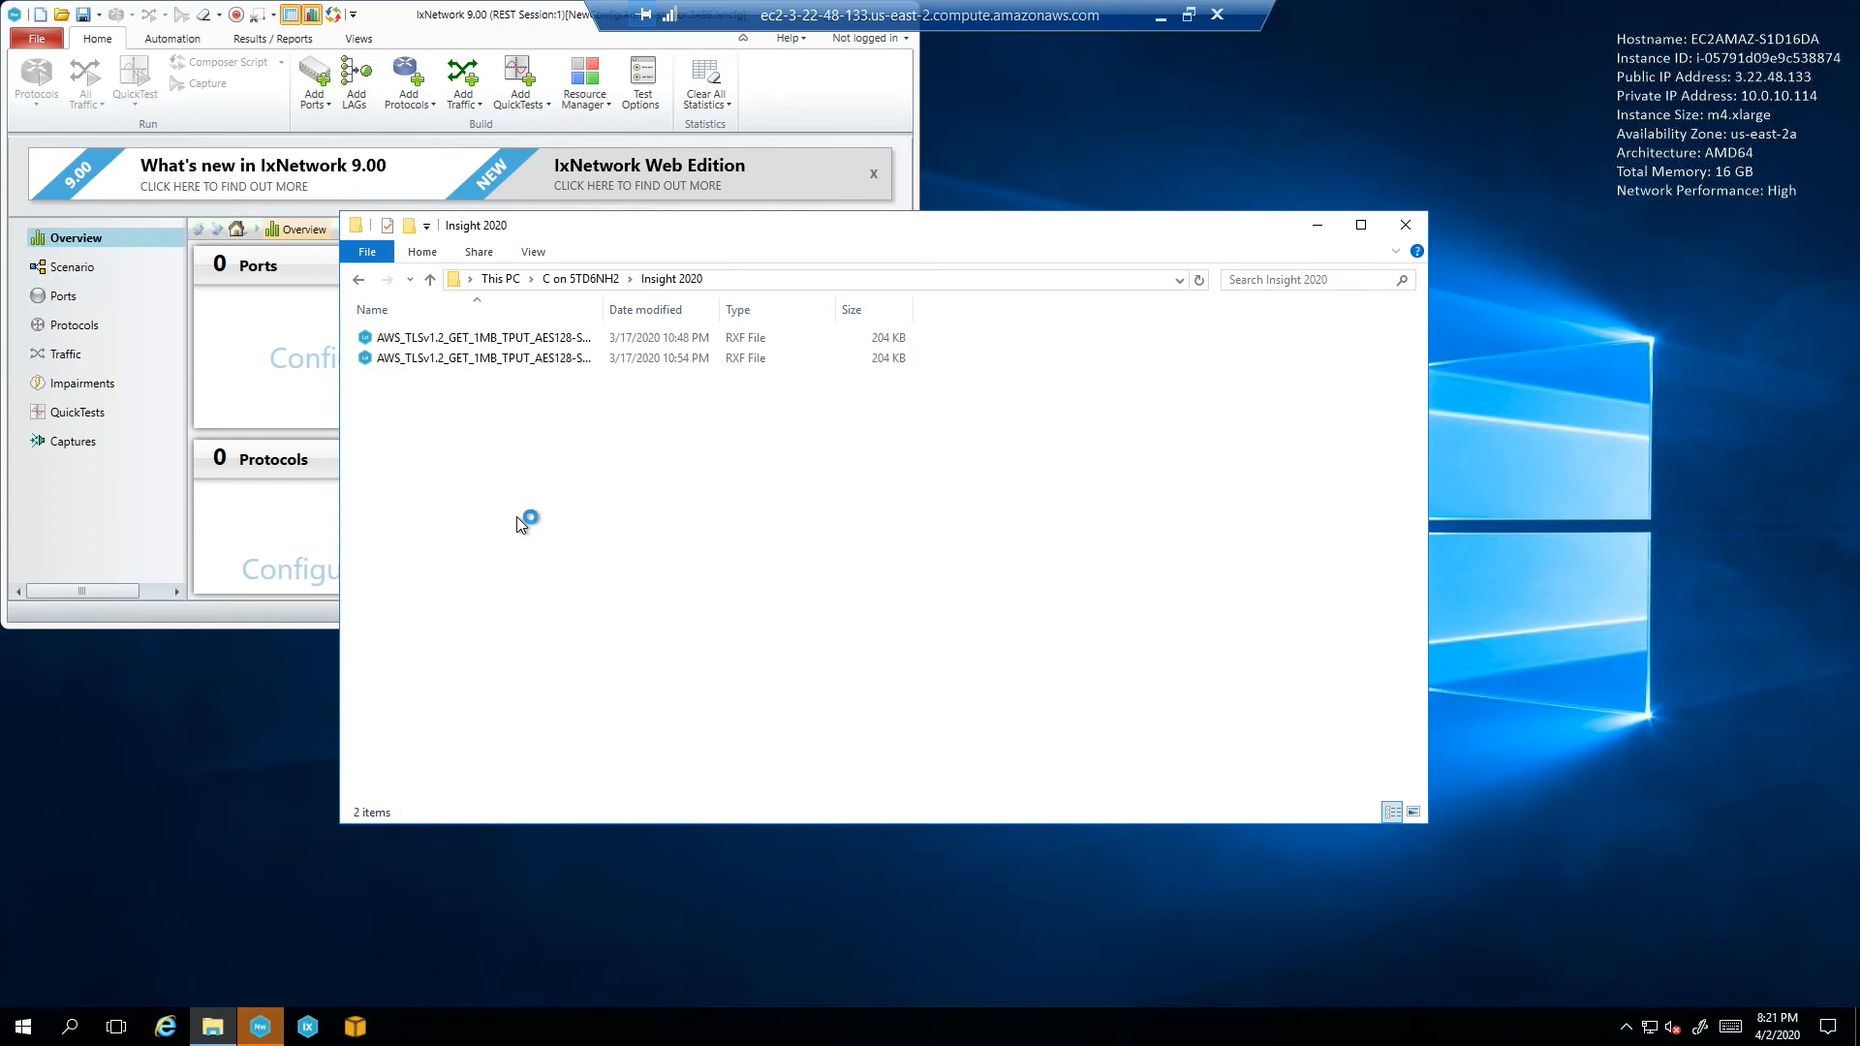
{"action": "left_click_drag", "start_coordinate": [846, 233], "coordinate": [747, 375]}
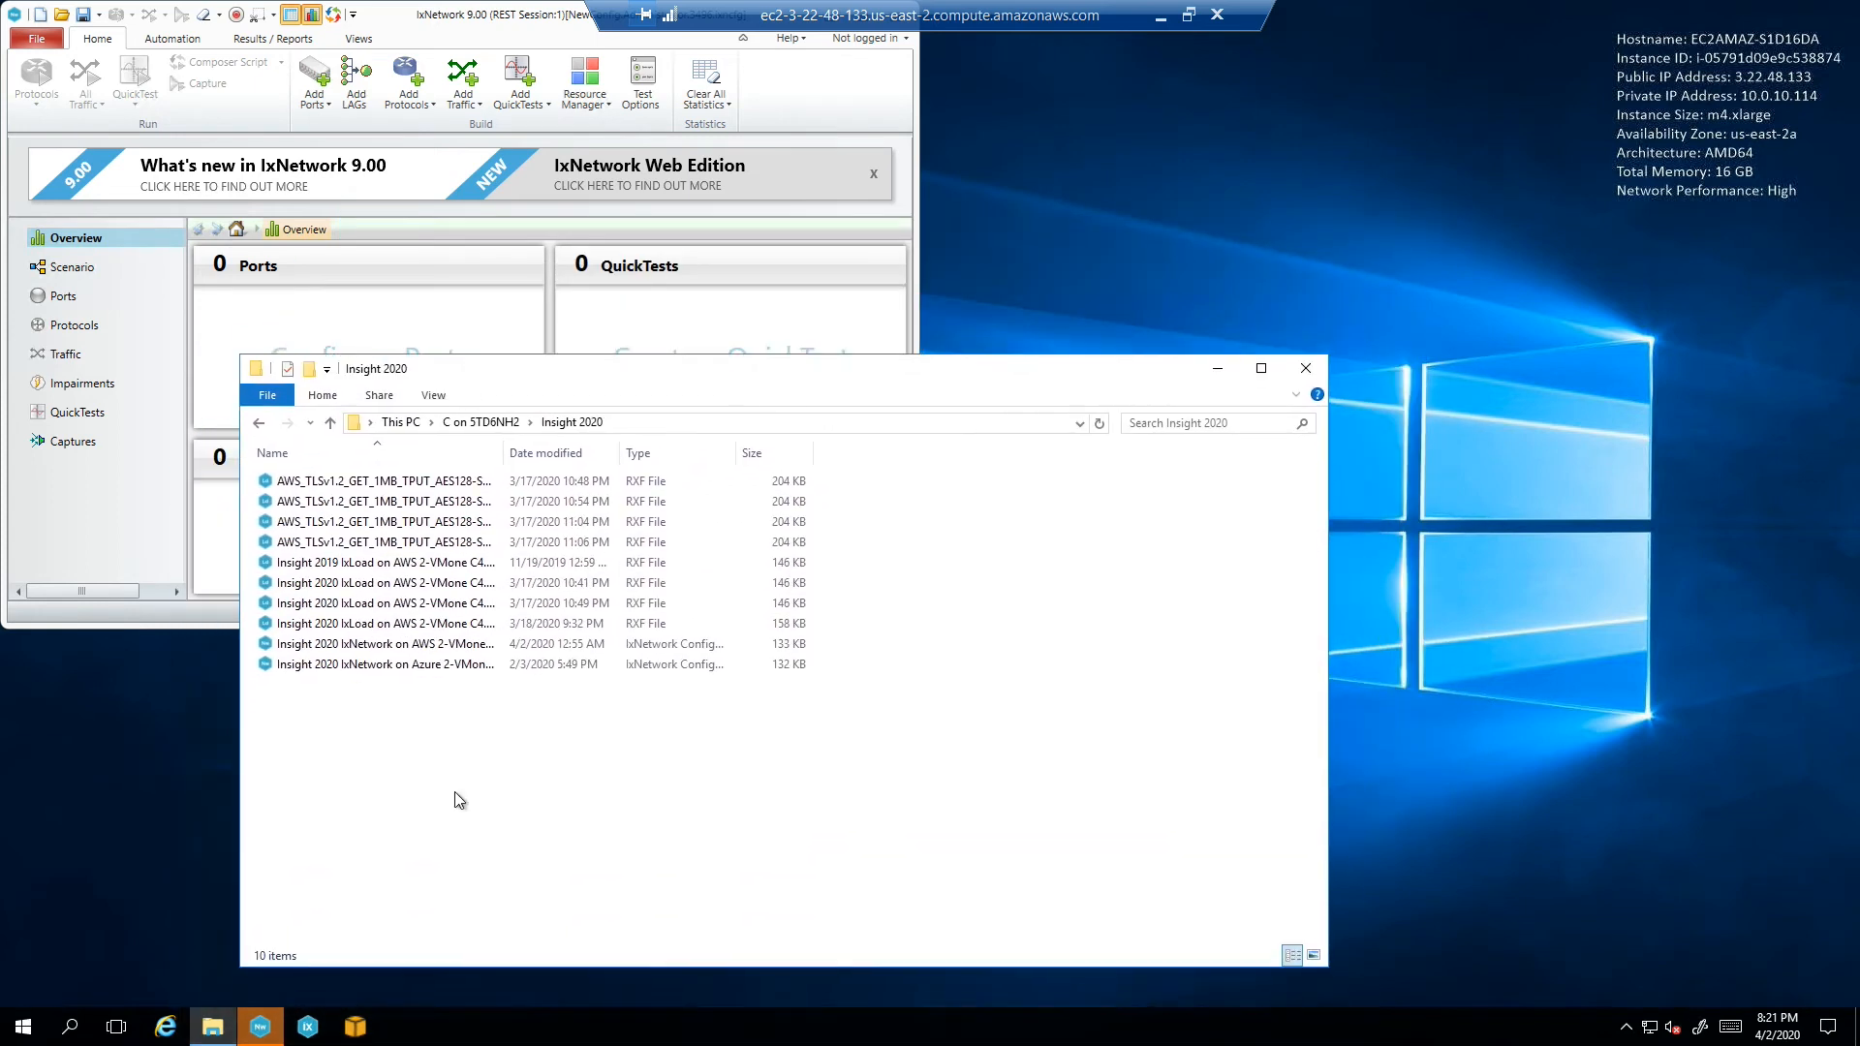
{"action": "left_click", "coordinate": [213, 1029]}
{"action": "left_click", "coordinate": [213, 1029]}
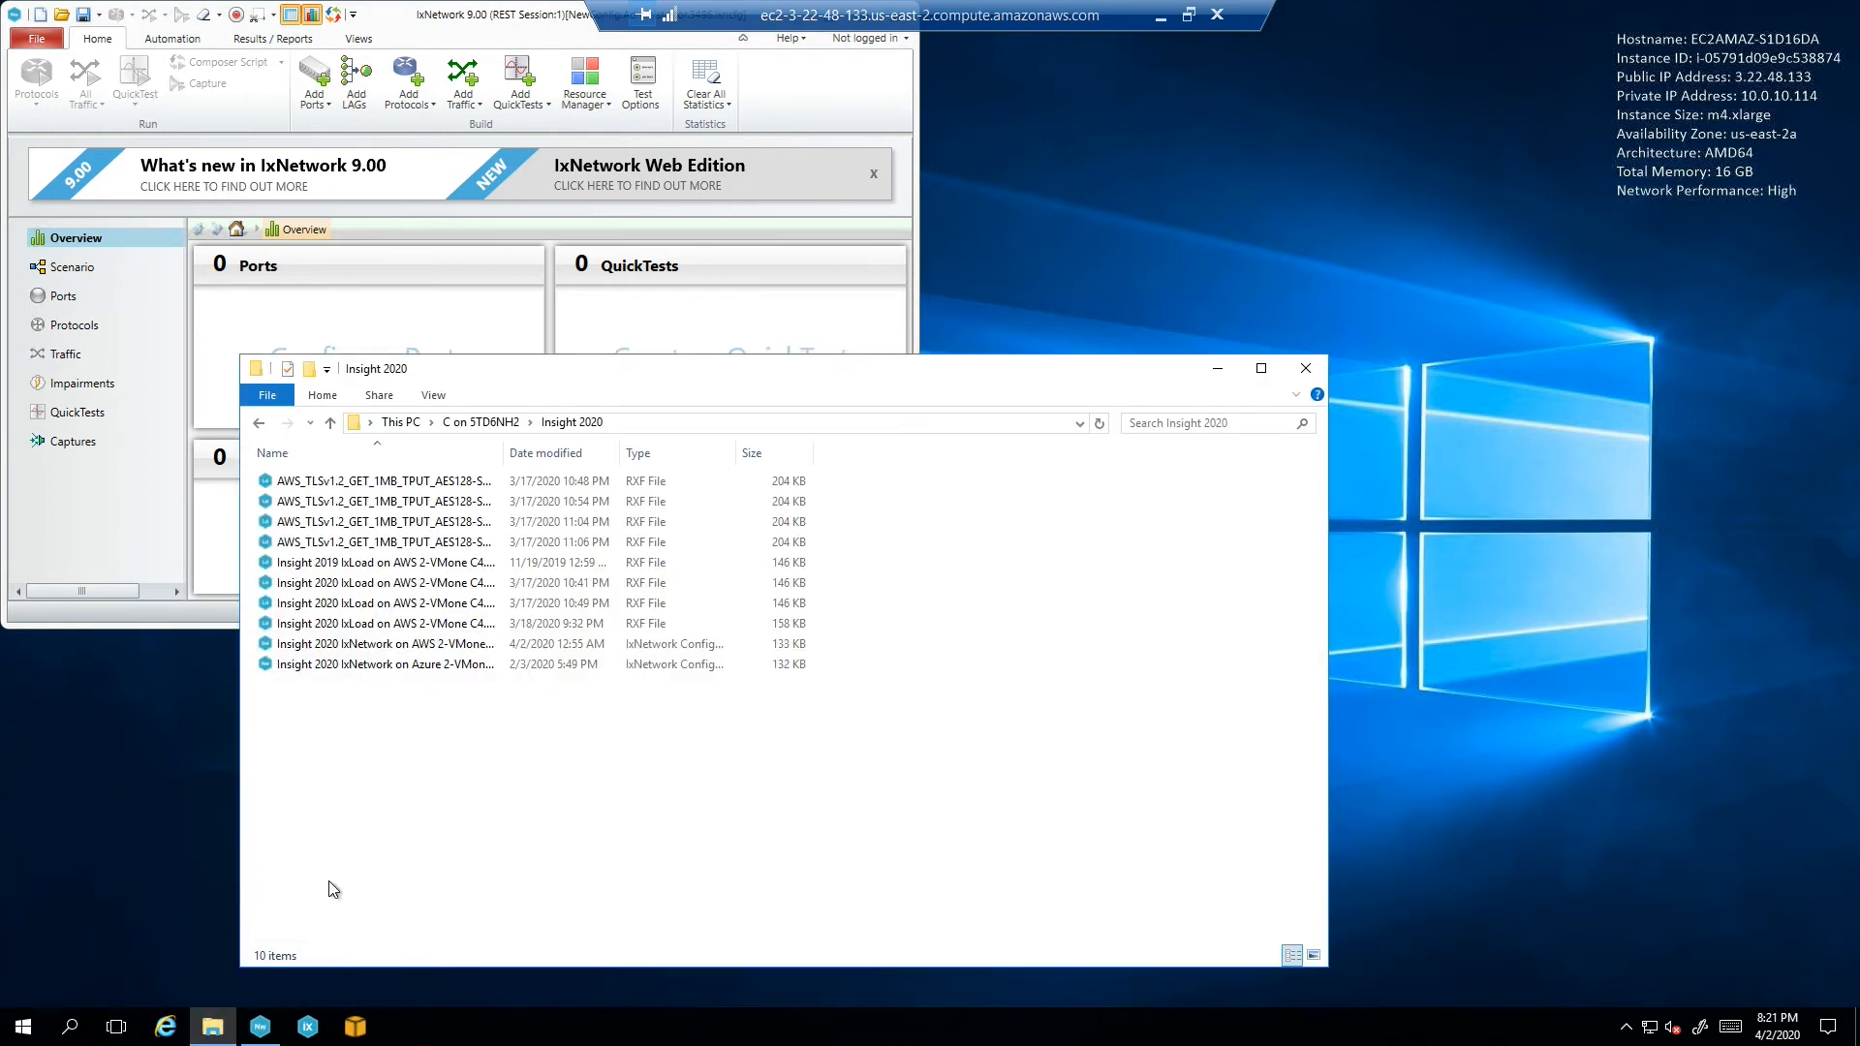
{"action": "left_click", "coordinate": [214, 1034]}
Open a second Explorer at Documents\Ixia and copy the AWS IxNetwork .ixncfg file into it
{"action": "right_click", "coordinate": [215, 1028]}
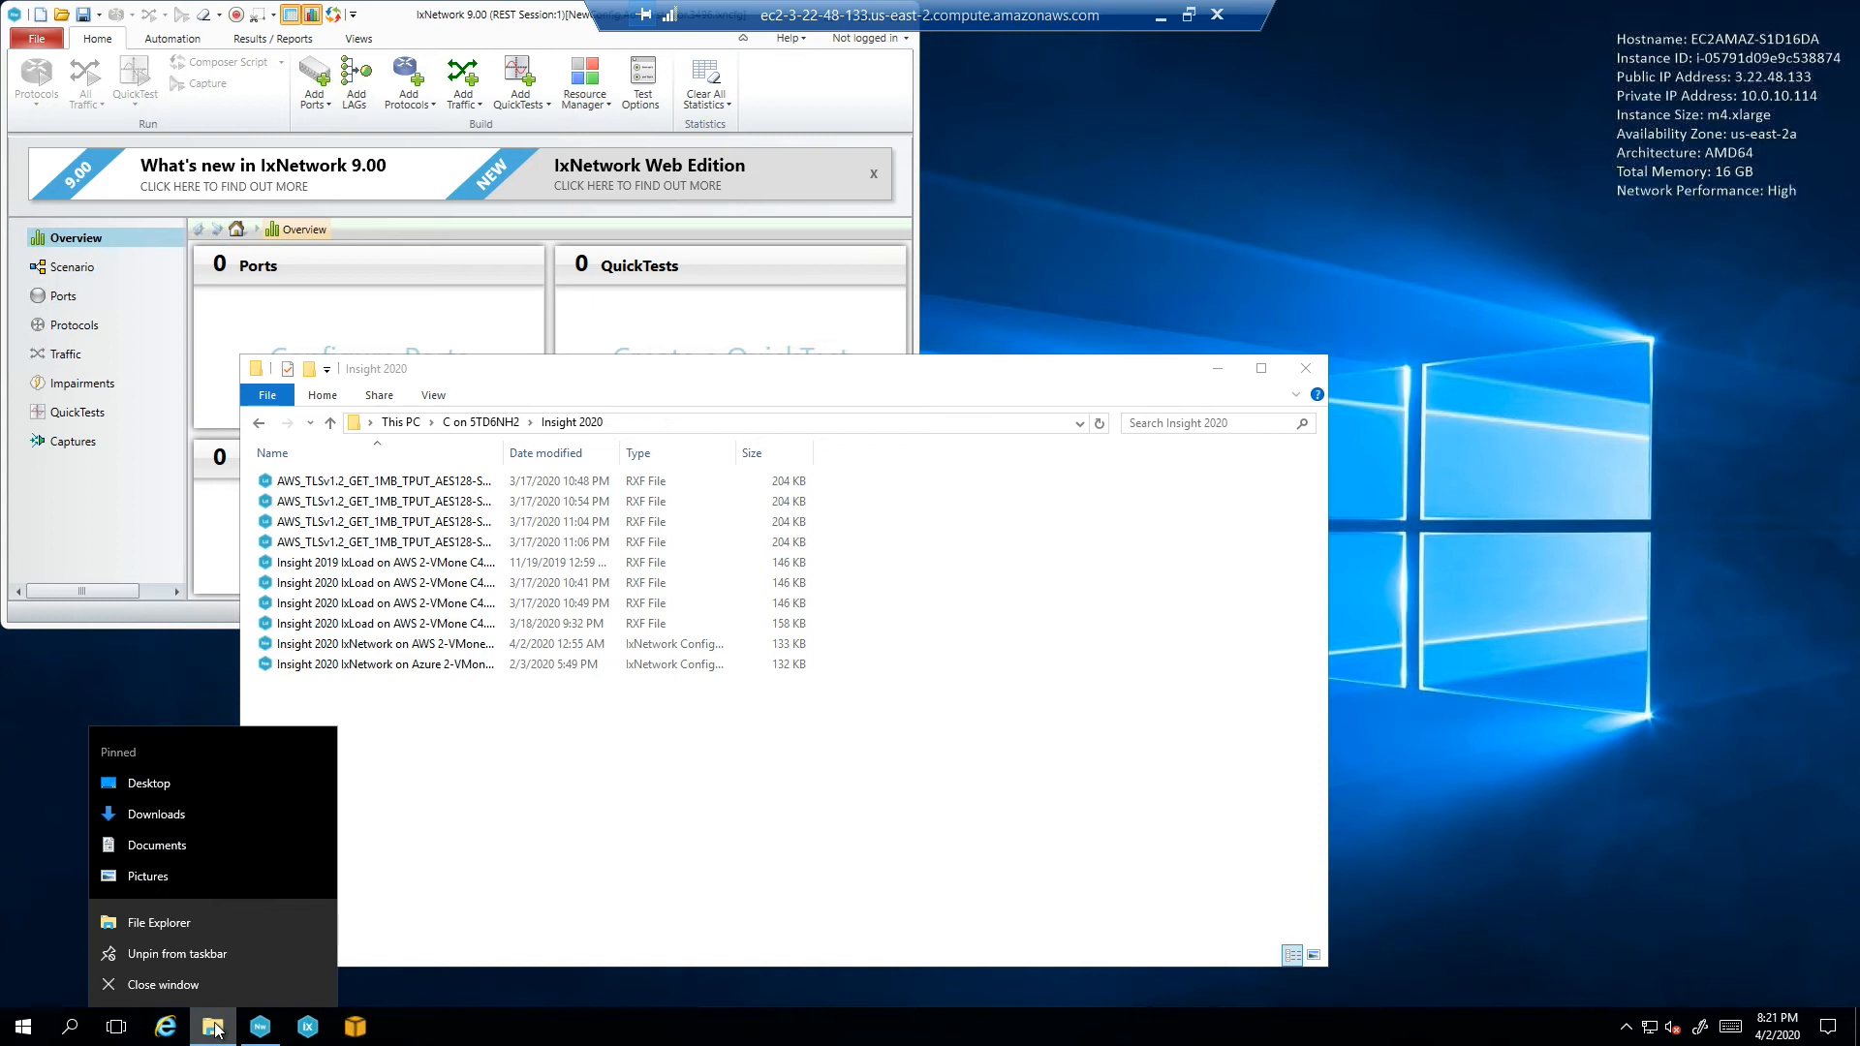
{"action": "left_click", "coordinate": [209, 923]}
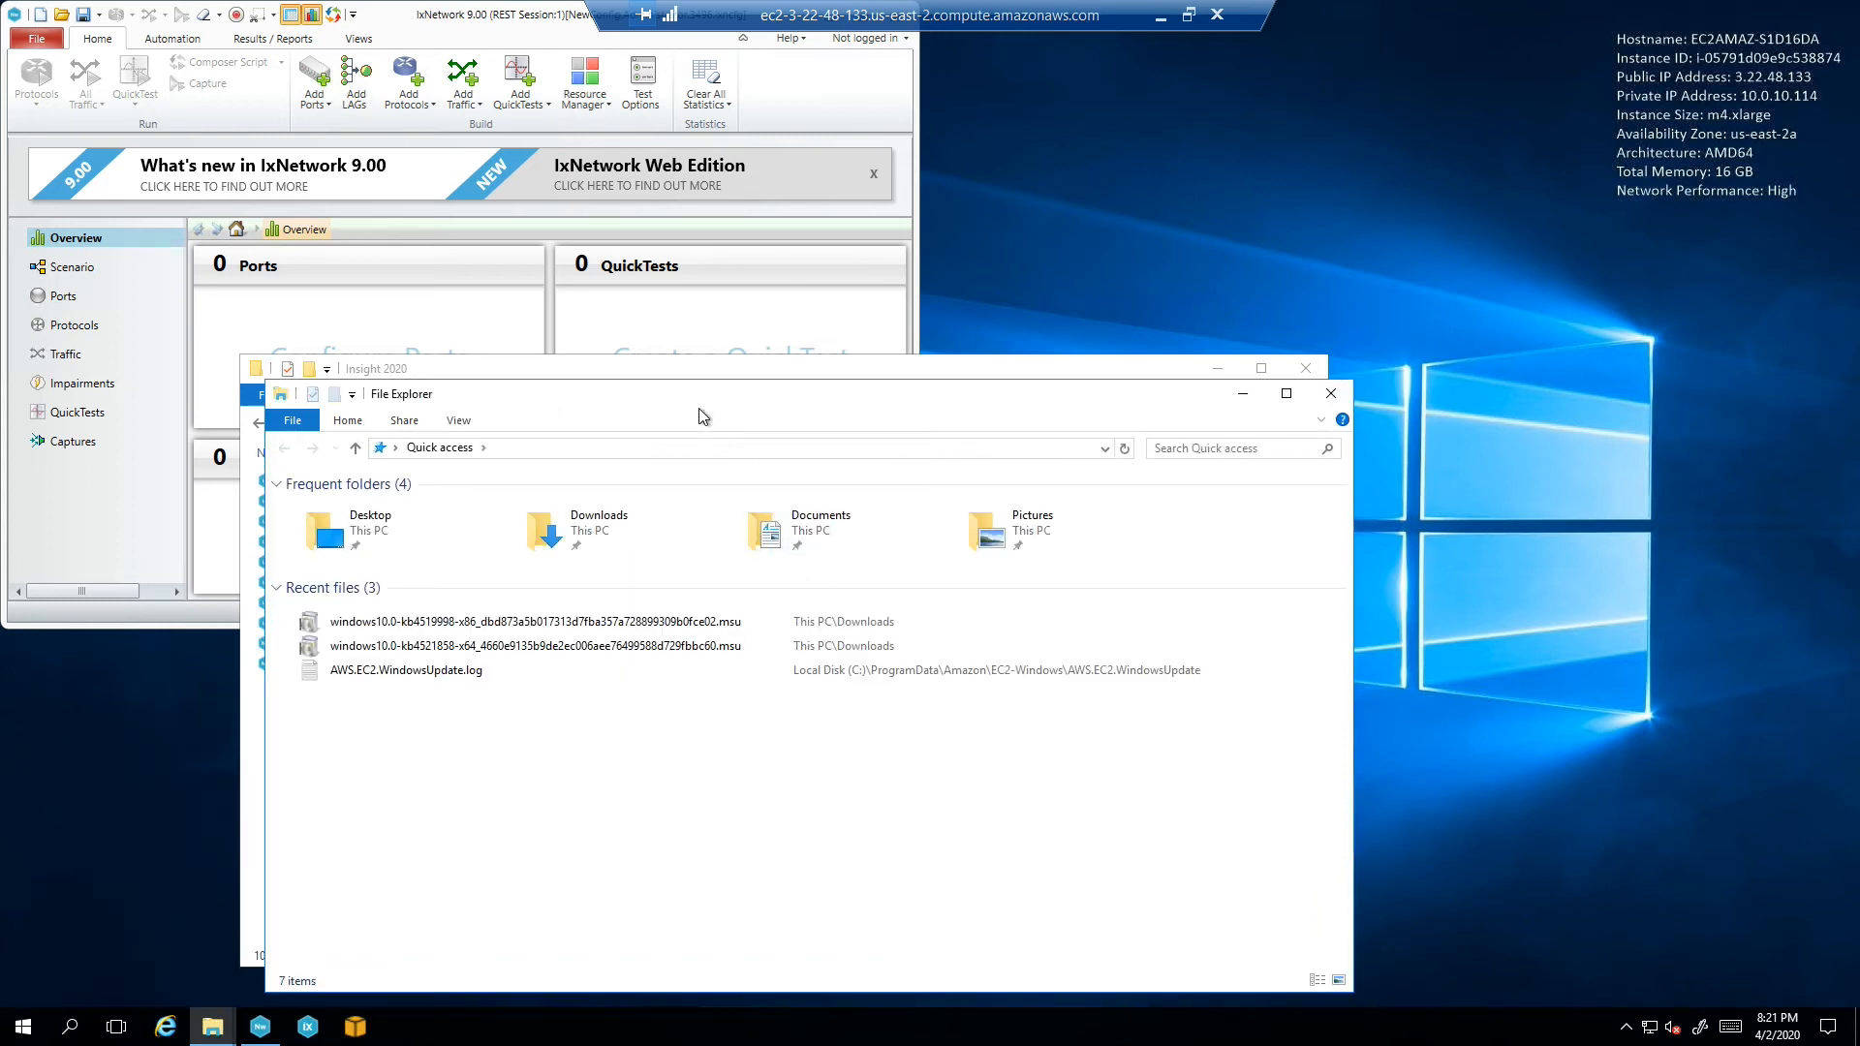
{"action": "left_click_drag", "start_coordinate": [703, 417], "coordinate": [1230, 395]}
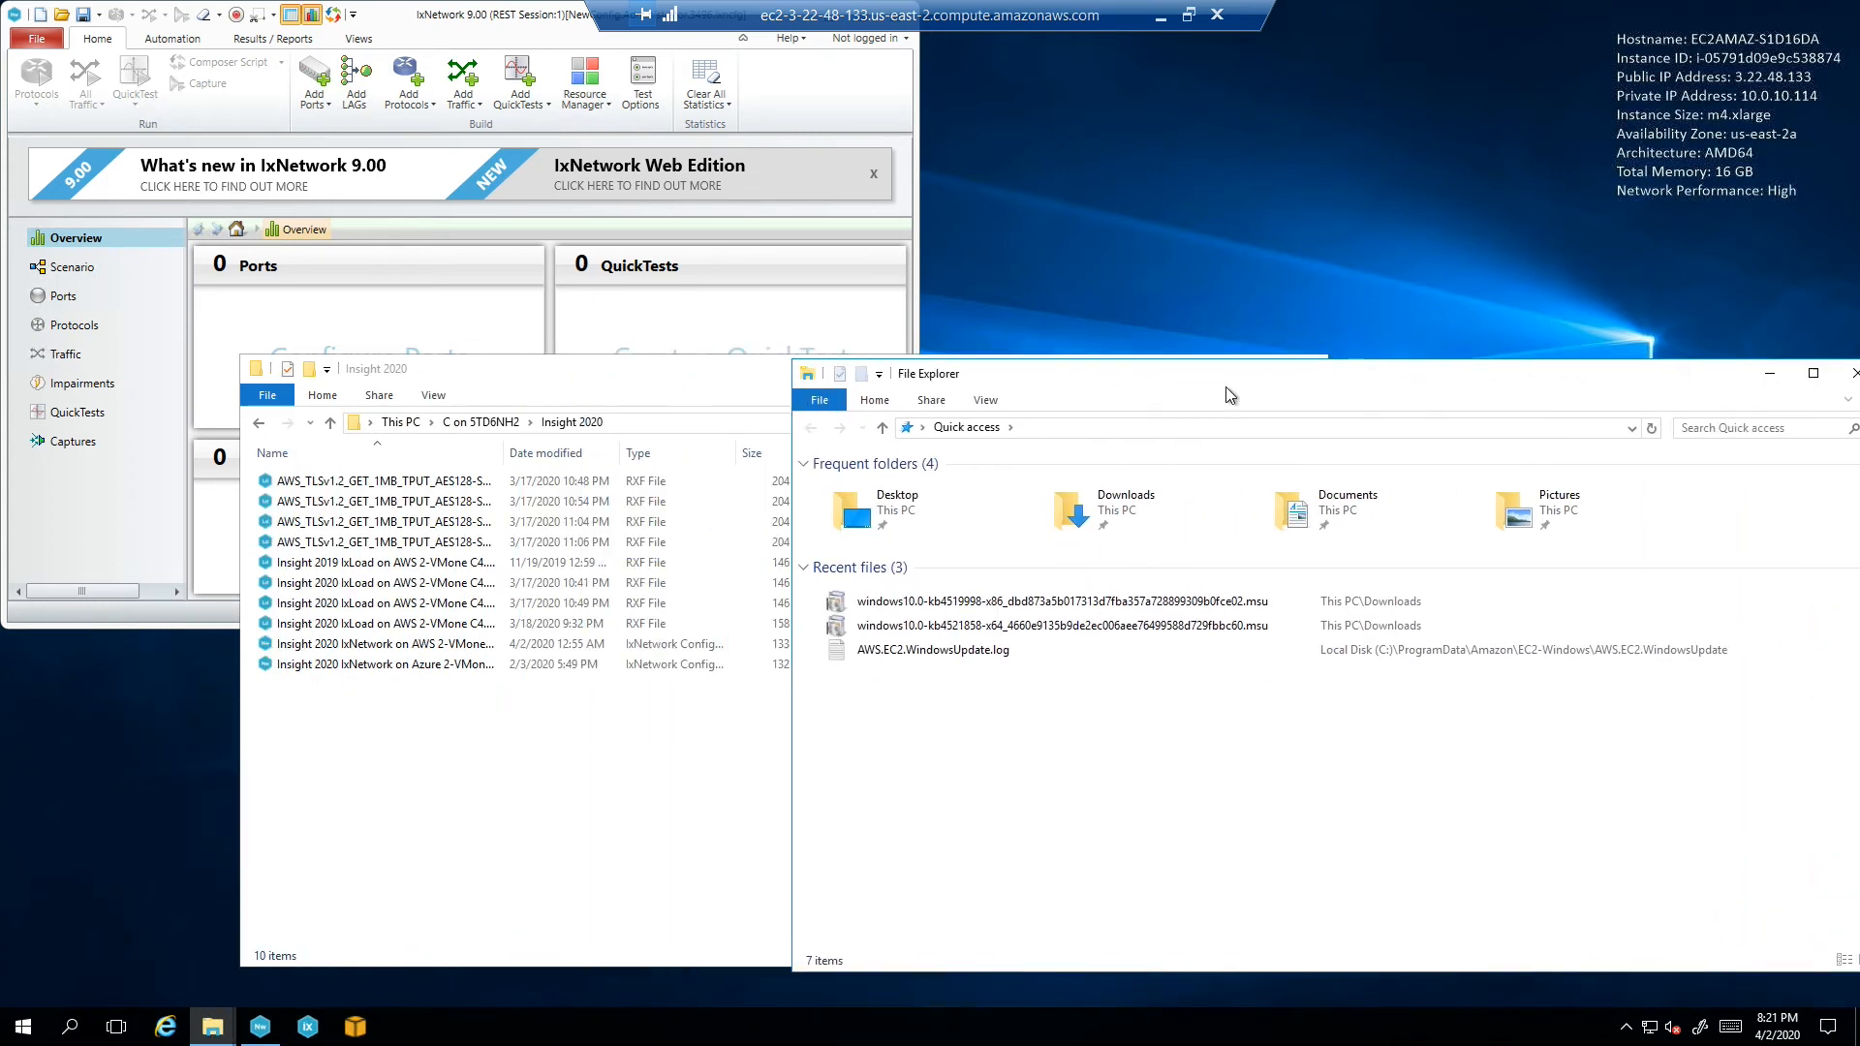
{"action": "double_click", "coordinate": [1303, 511]}
{"action": "double_click", "coordinate": [863, 487]}
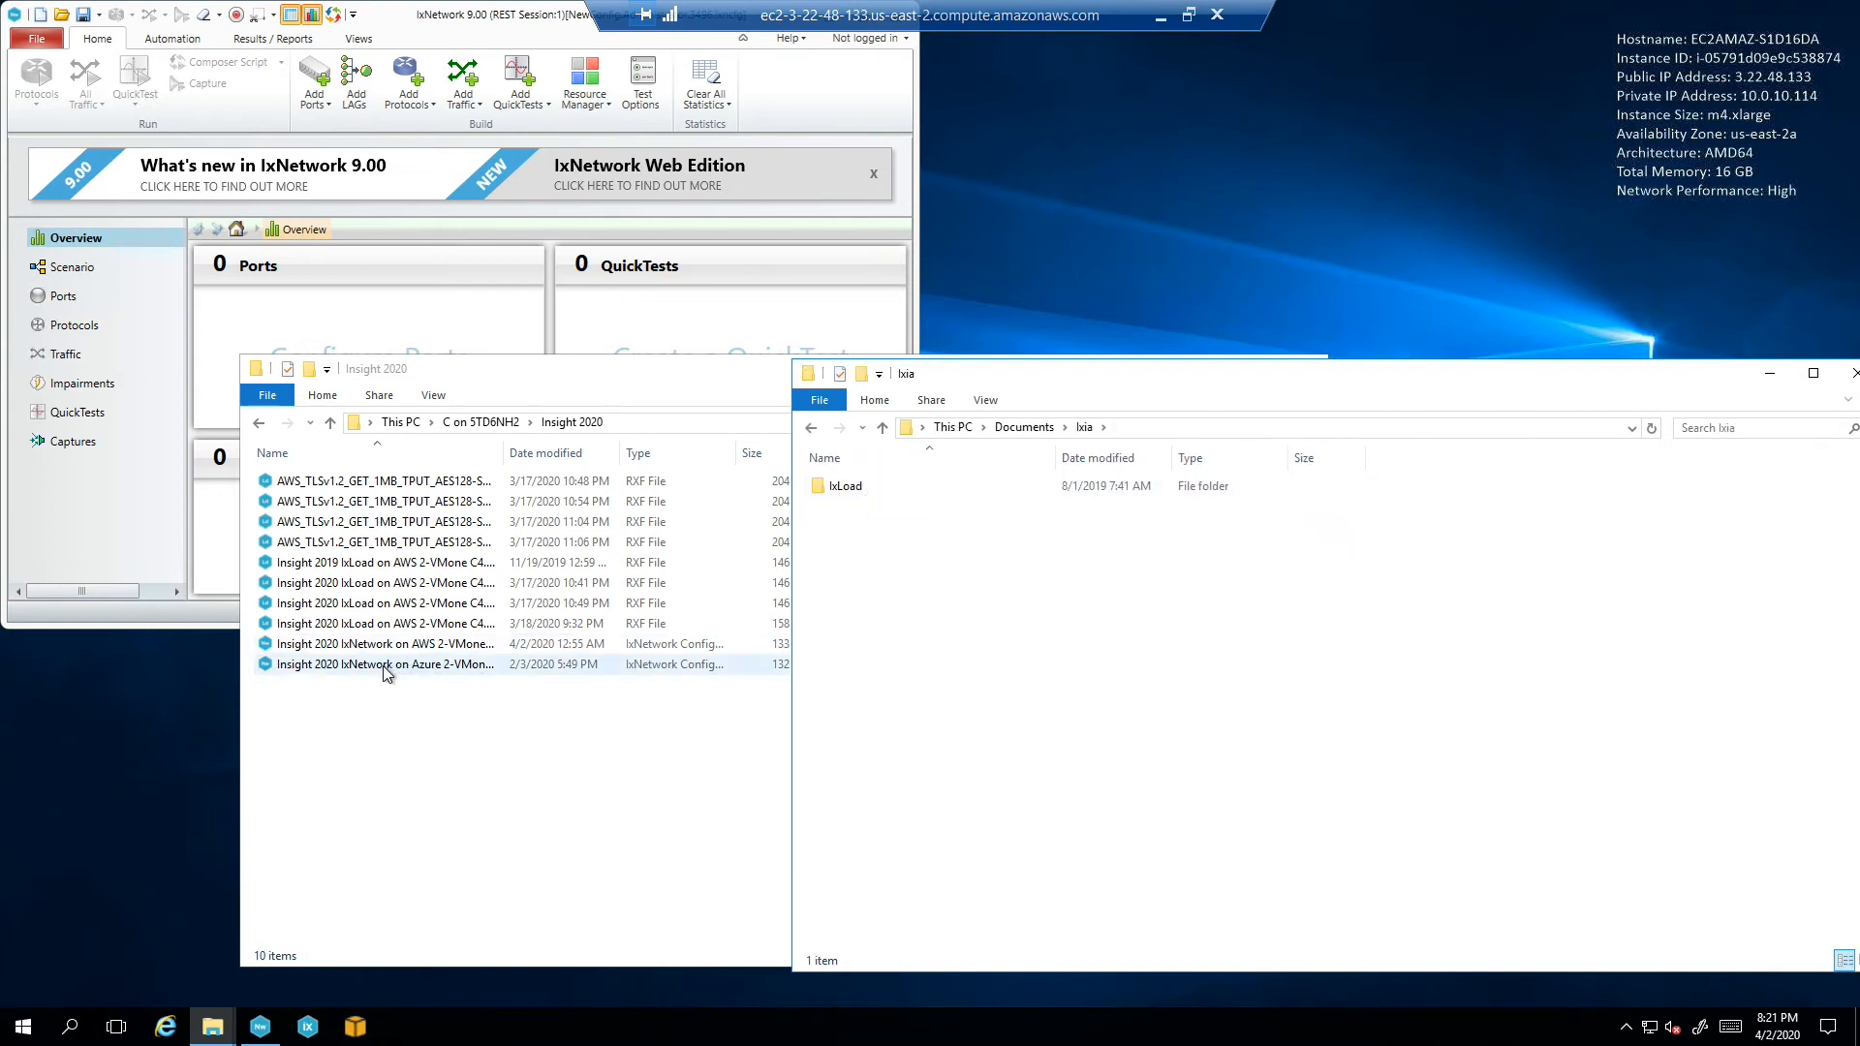
{"action": "left_click_drag", "start_coordinate": [357, 647], "coordinate": [1087, 662]}
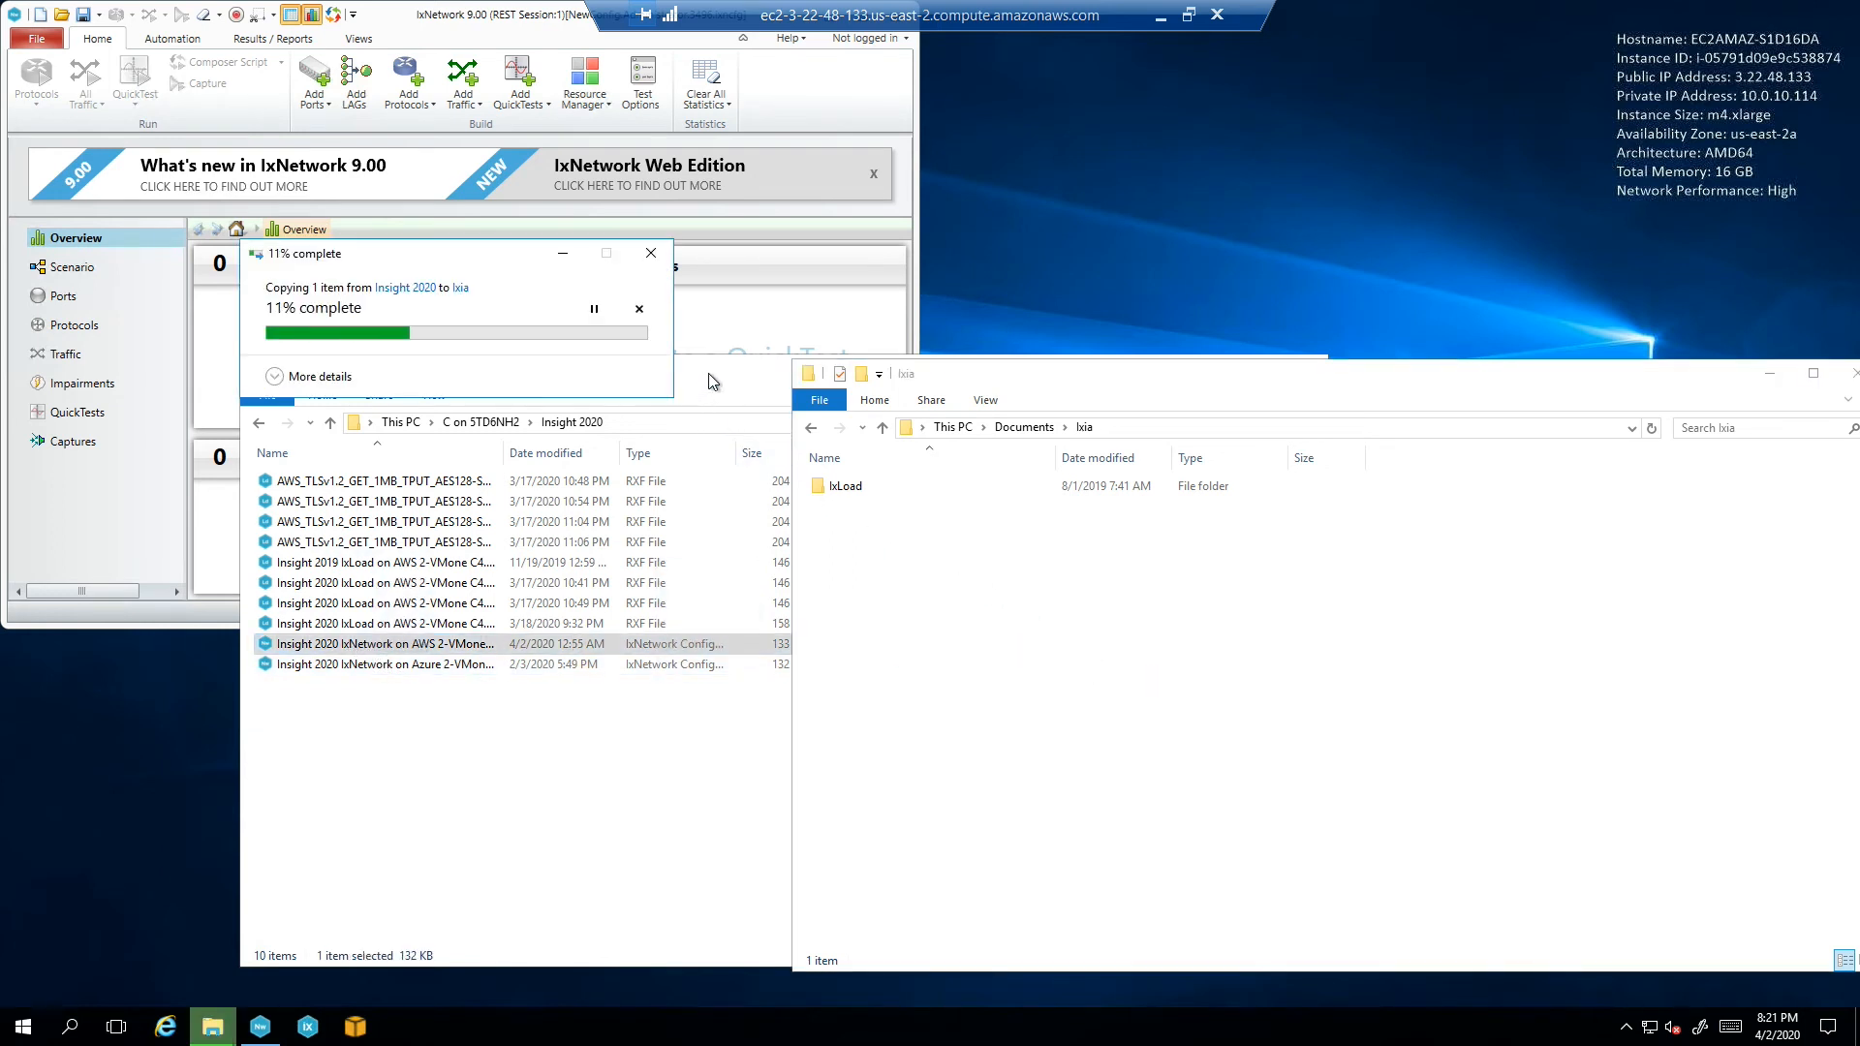
Close the Insight 2020 window and minimize the Ixia folder window
{"action": "left_click_drag", "start_coordinate": [744, 381], "coordinate": [668, 388]}
{"action": "left_click", "coordinate": [1037, 370]}
{"action": "left_click_drag", "start_coordinate": [1407, 392], "coordinate": [916, 441]}
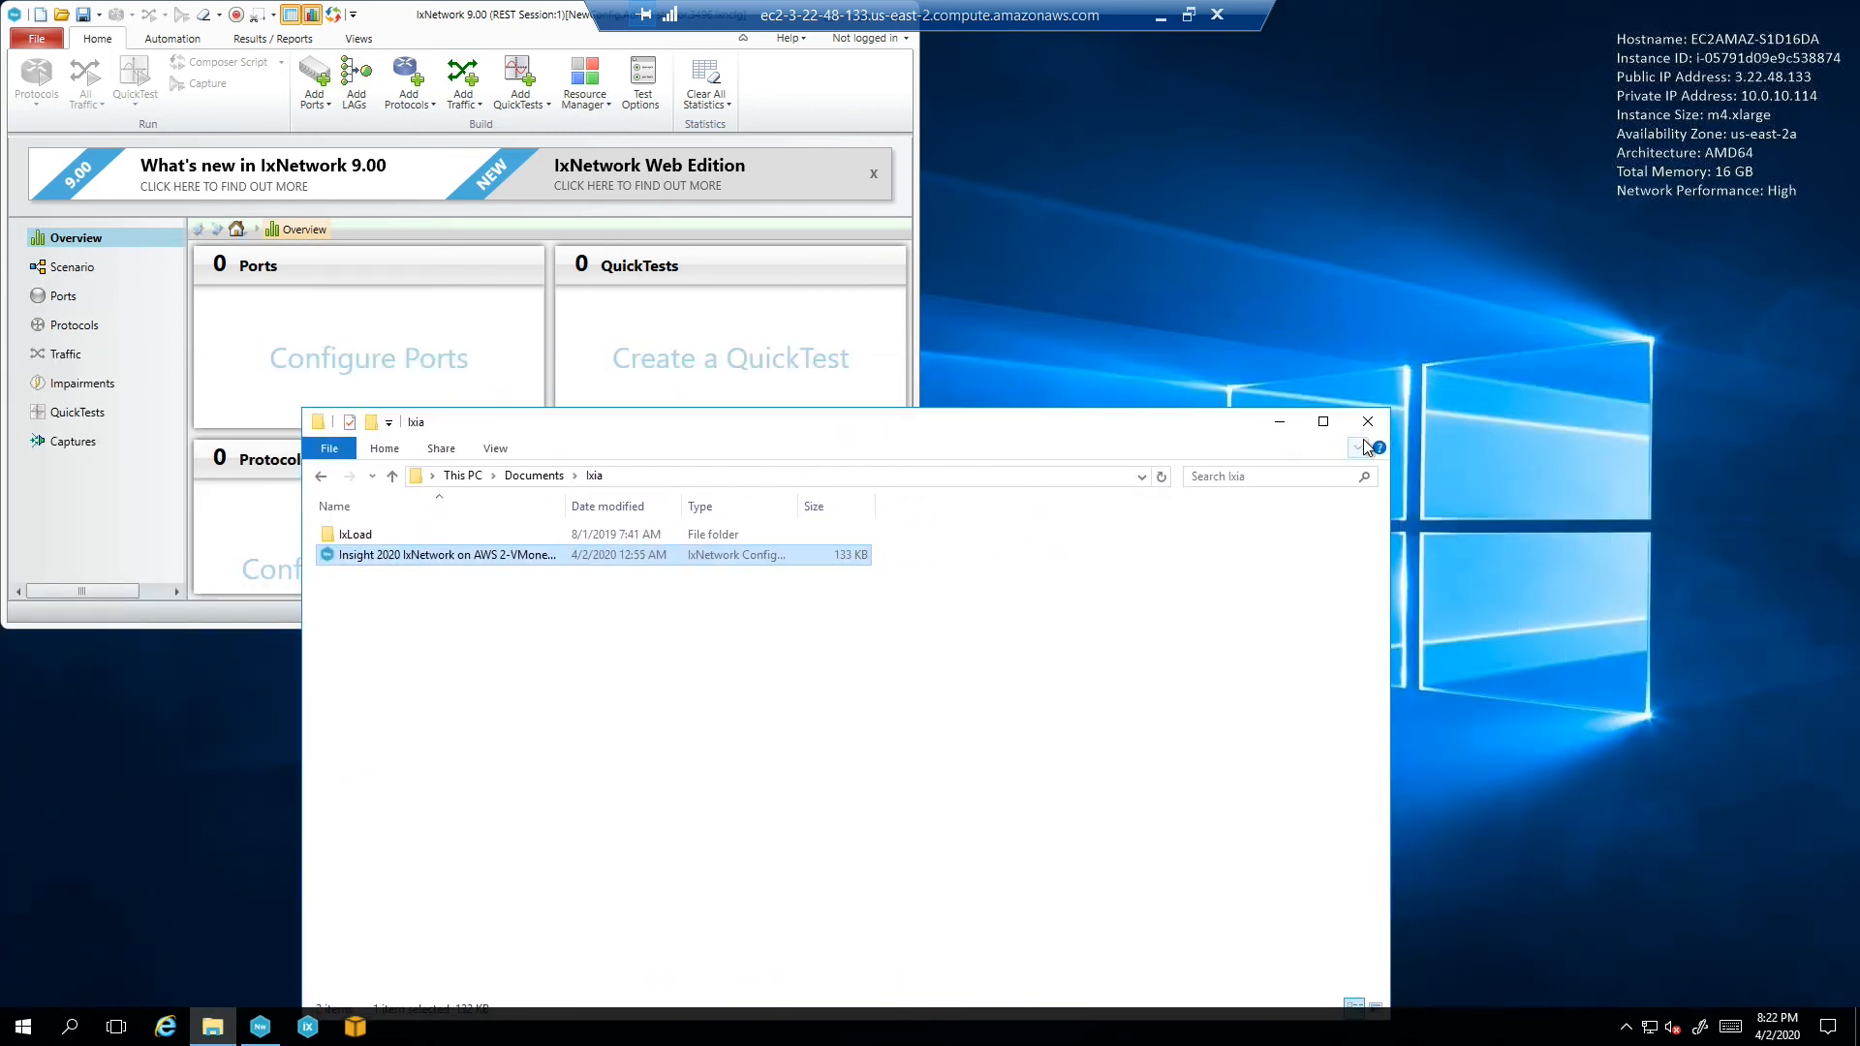
{"action": "left_click", "coordinate": [1279, 425]}
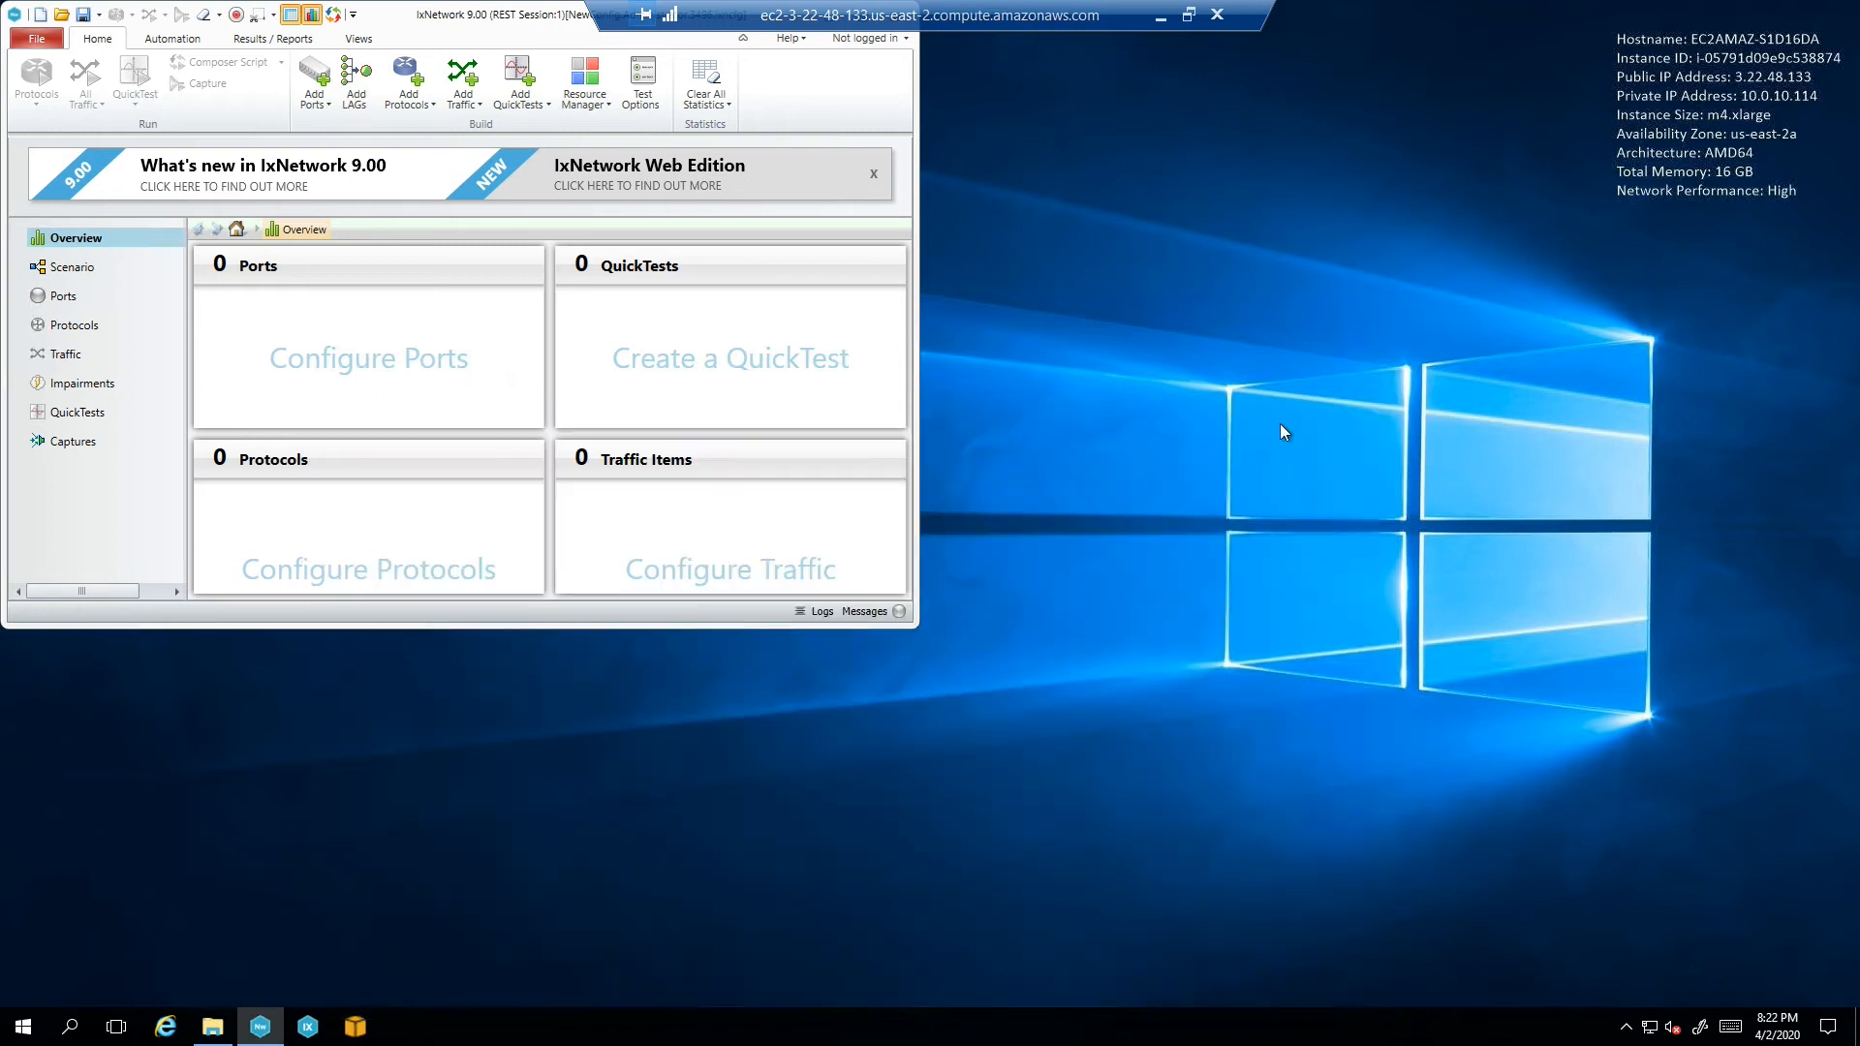
Maximize IxNetwork and show File > Preferences > License Setting, then minimize the remote session
{"action": "double_click", "coordinate": [531, 14]}
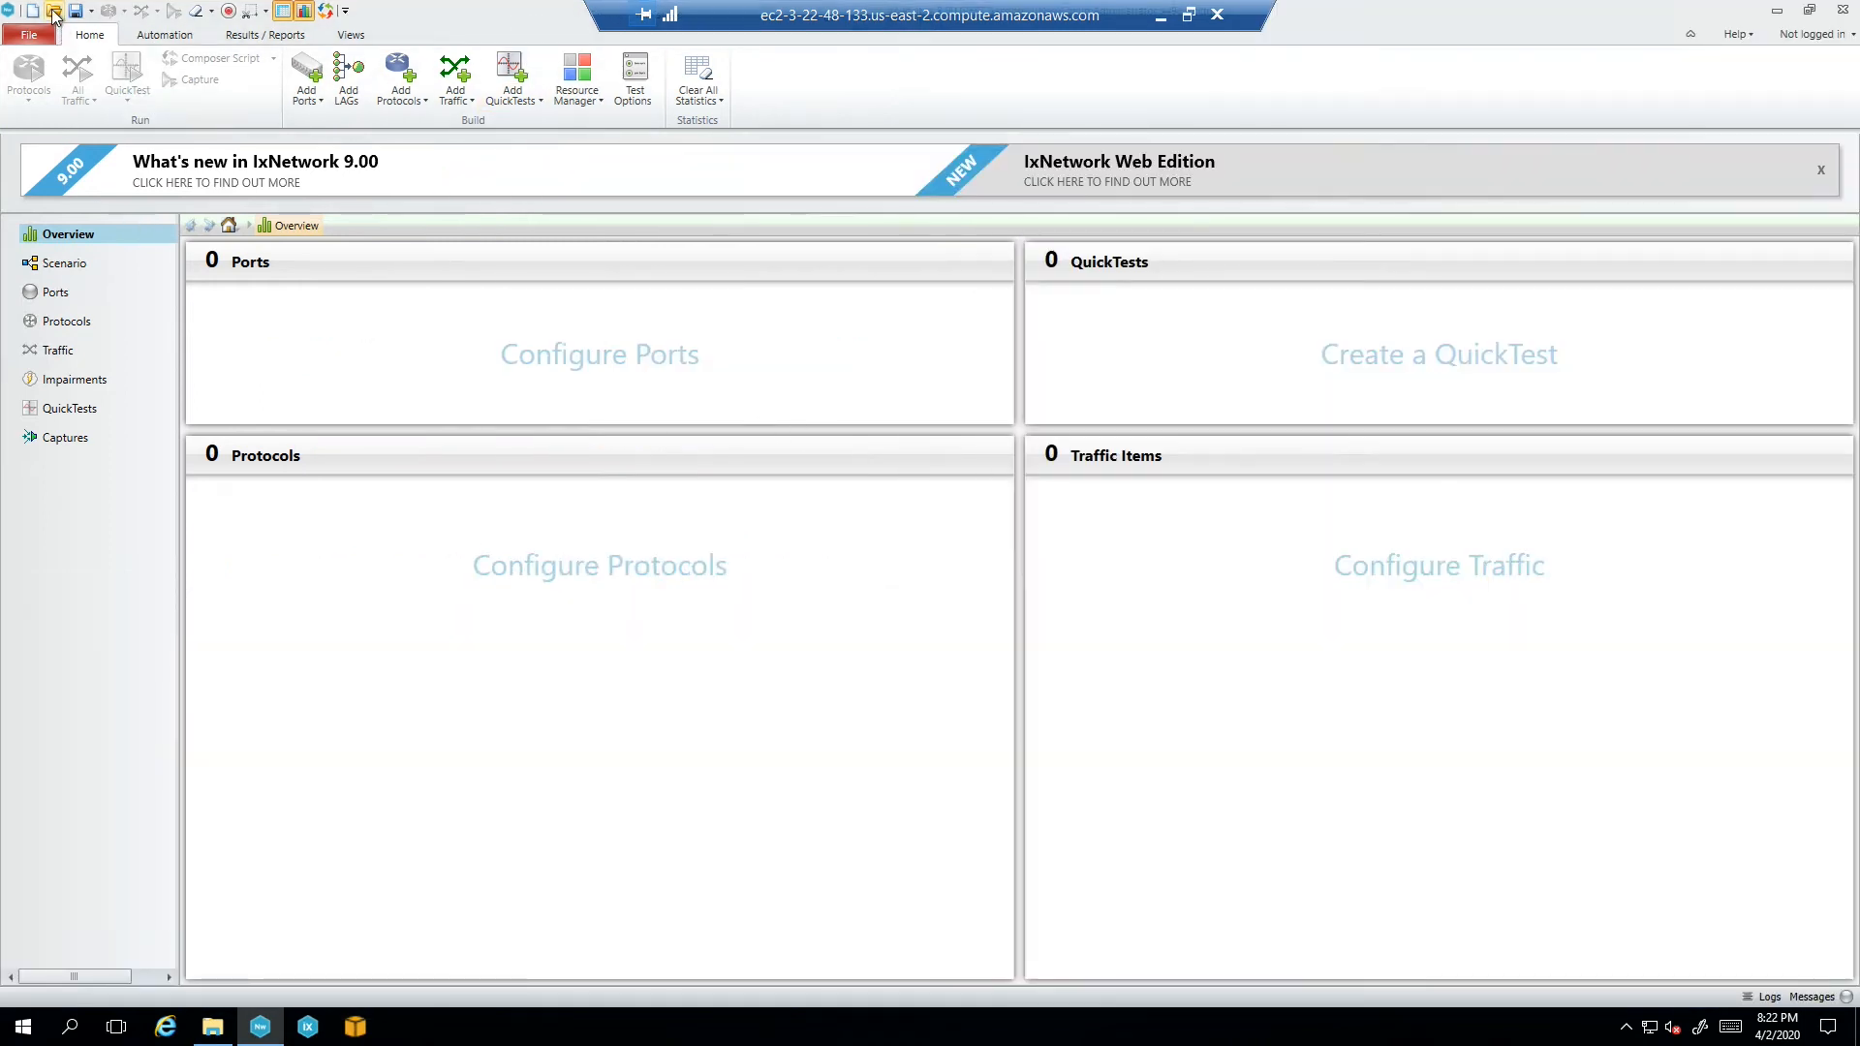
{"action": "left_click", "coordinate": [54, 14]}
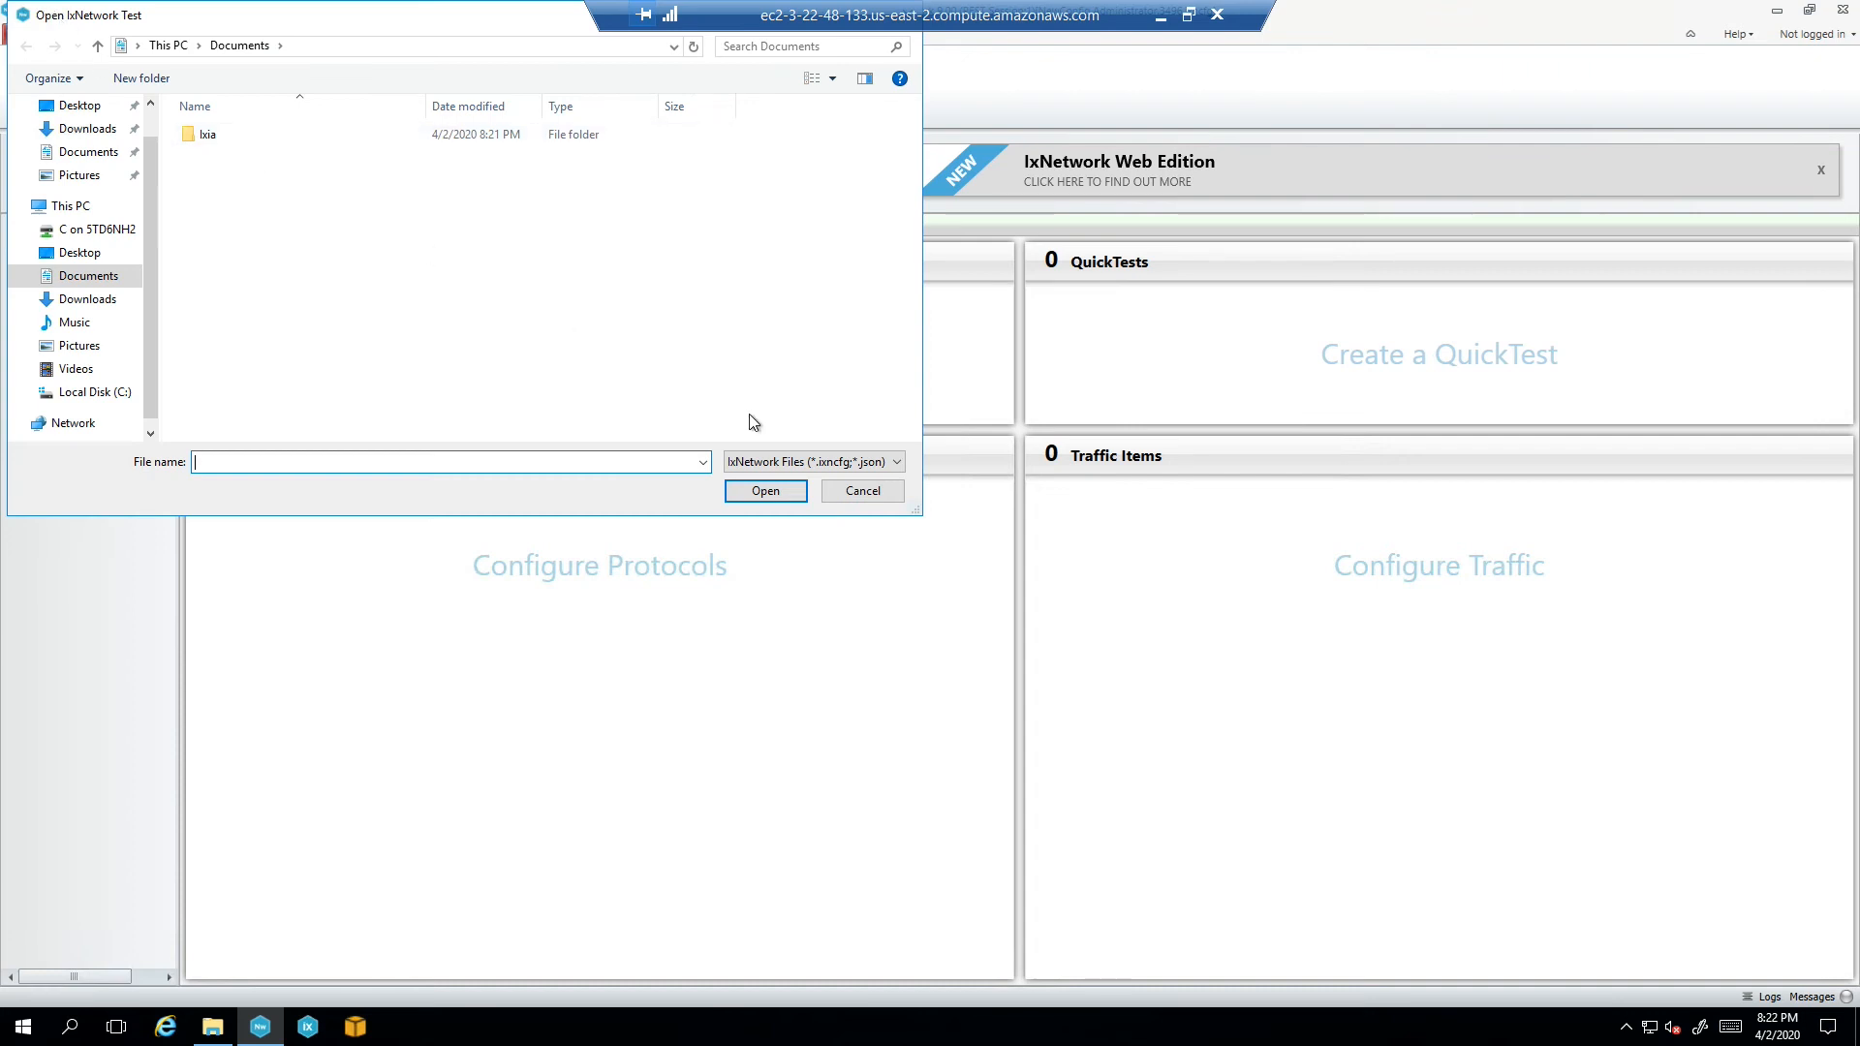
{"action": "left_click", "coordinate": [862, 491]}
{"action": "left_click", "coordinate": [29, 35]}
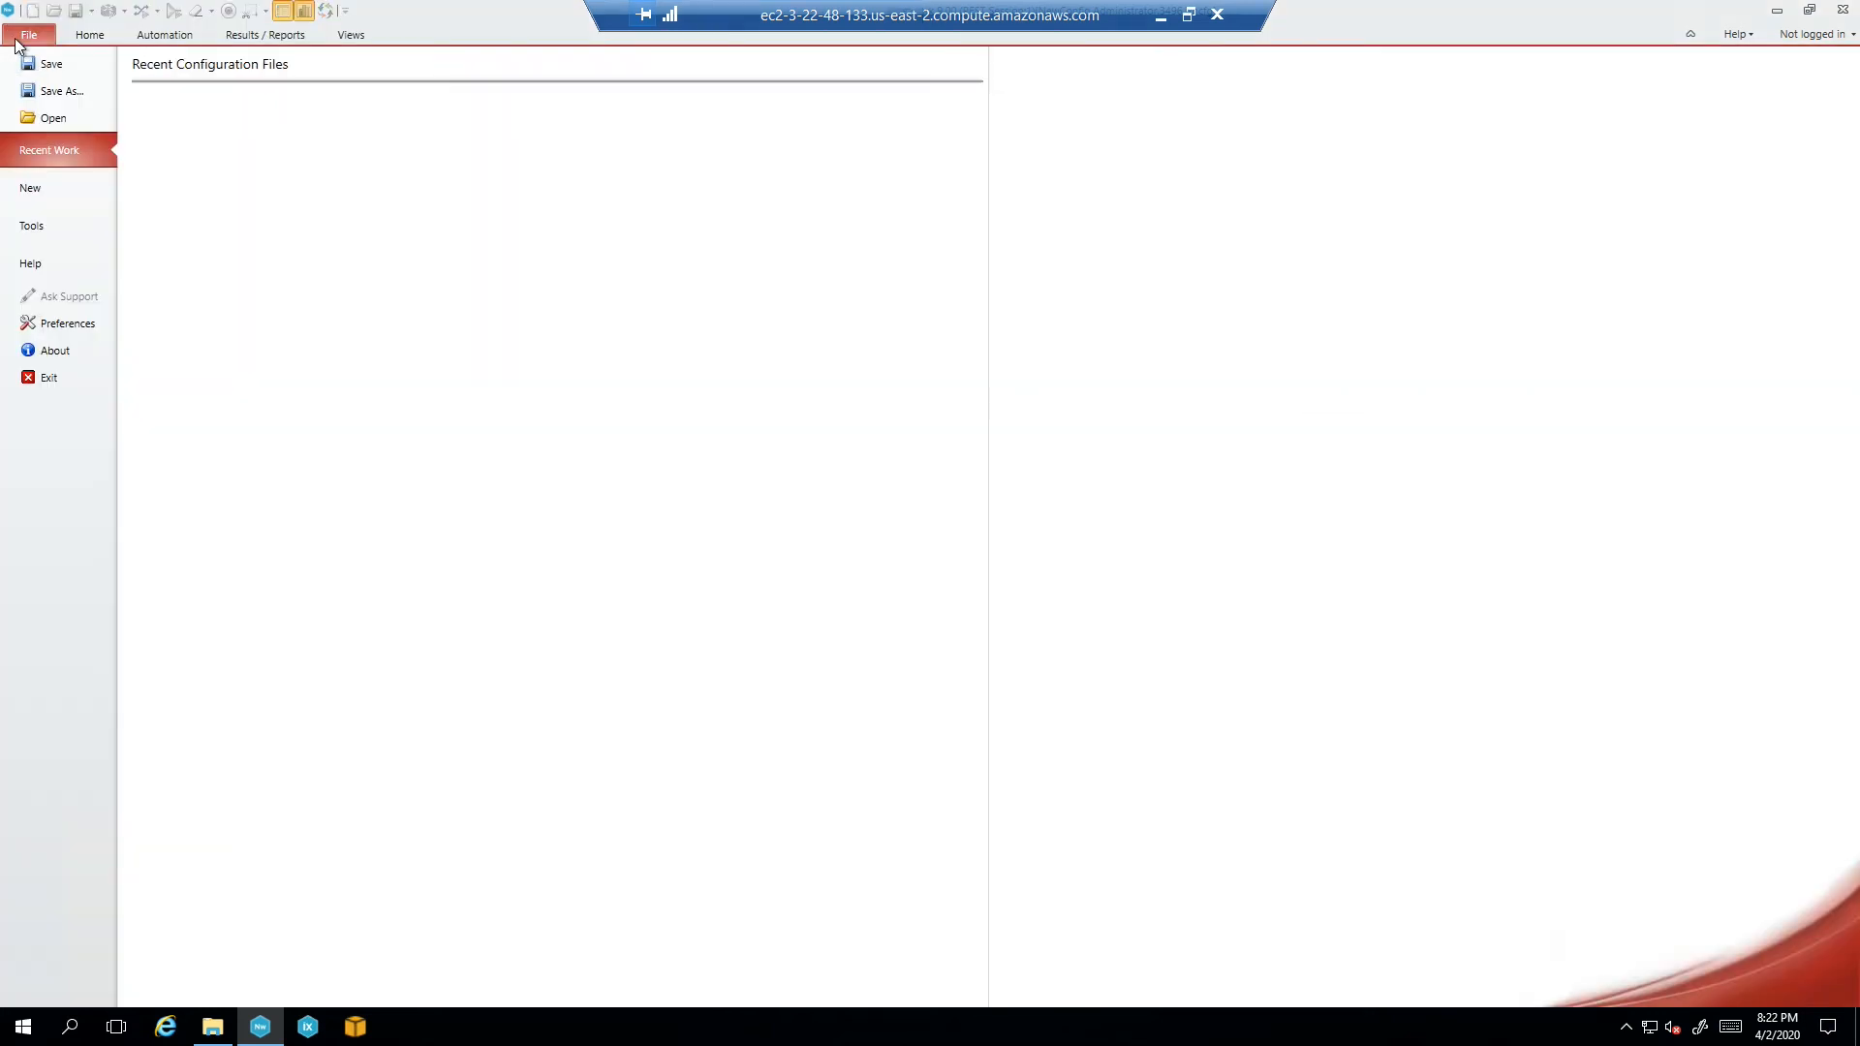
{"action": "left_click", "coordinate": [55, 325]}
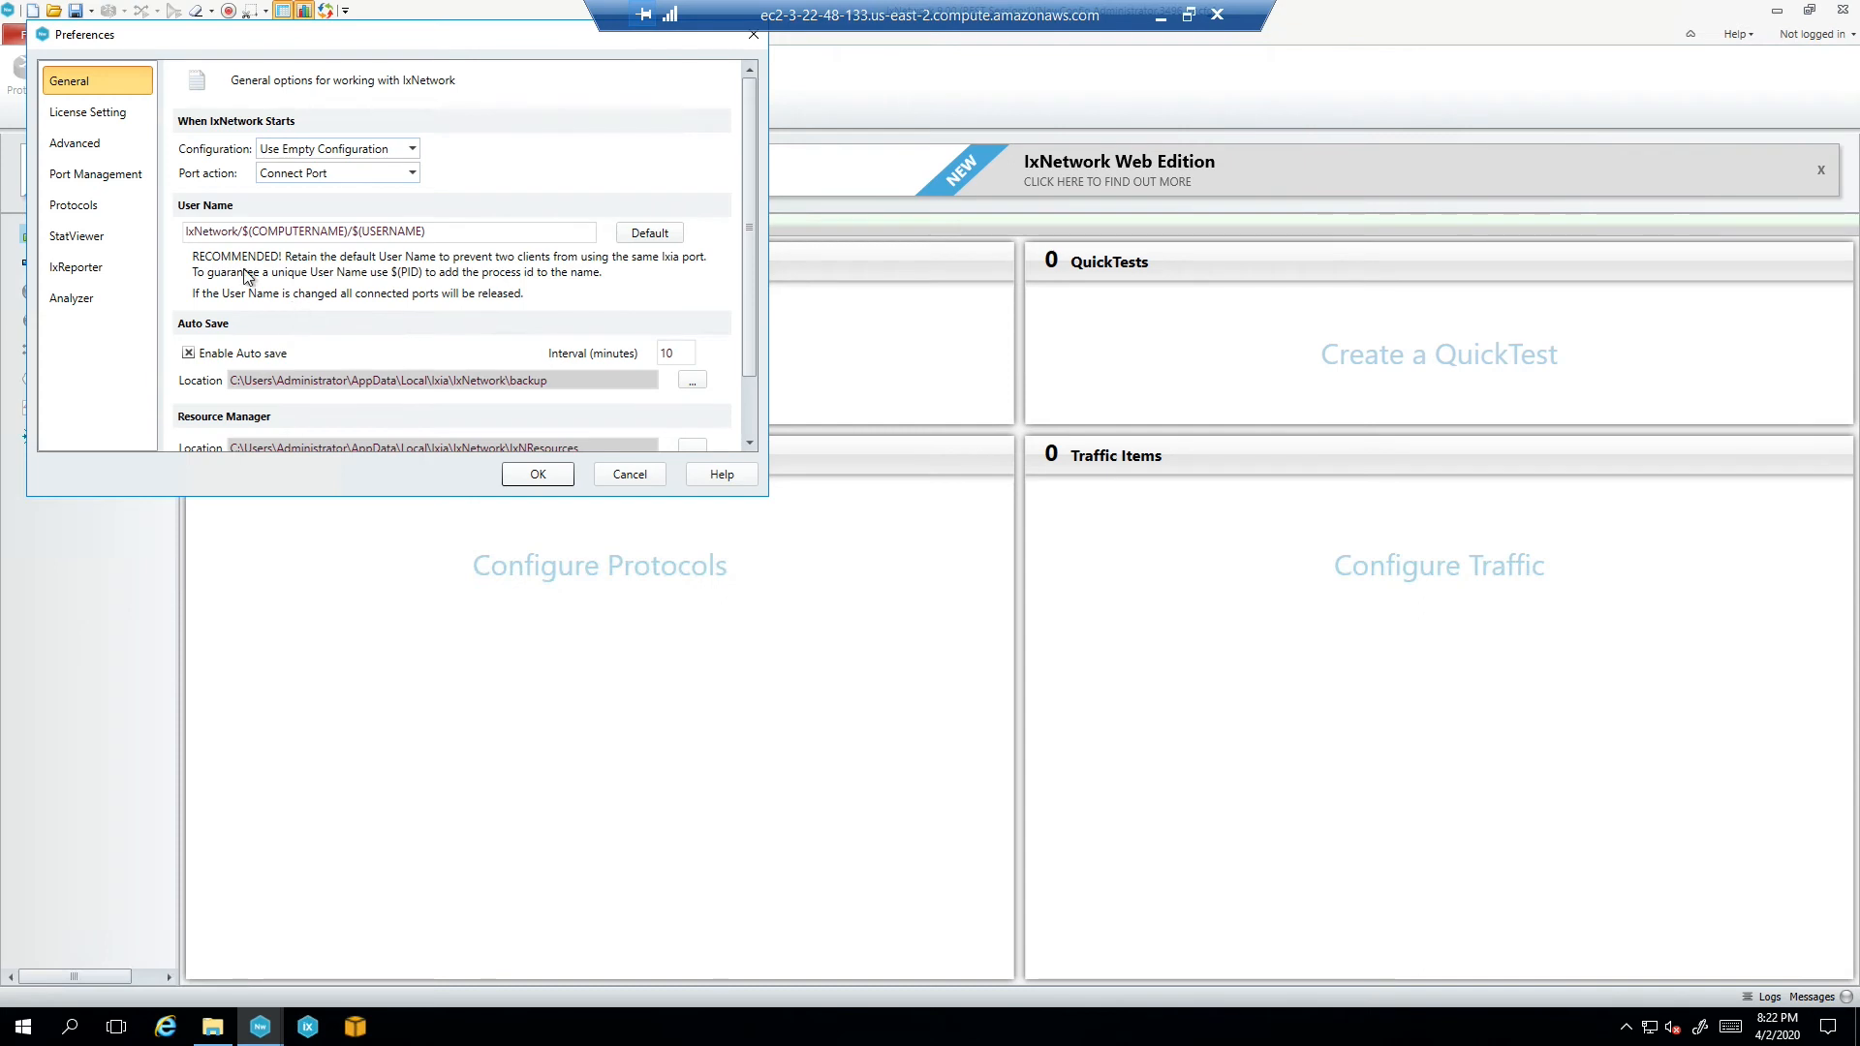
{"action": "left_click", "coordinate": [78, 116]}
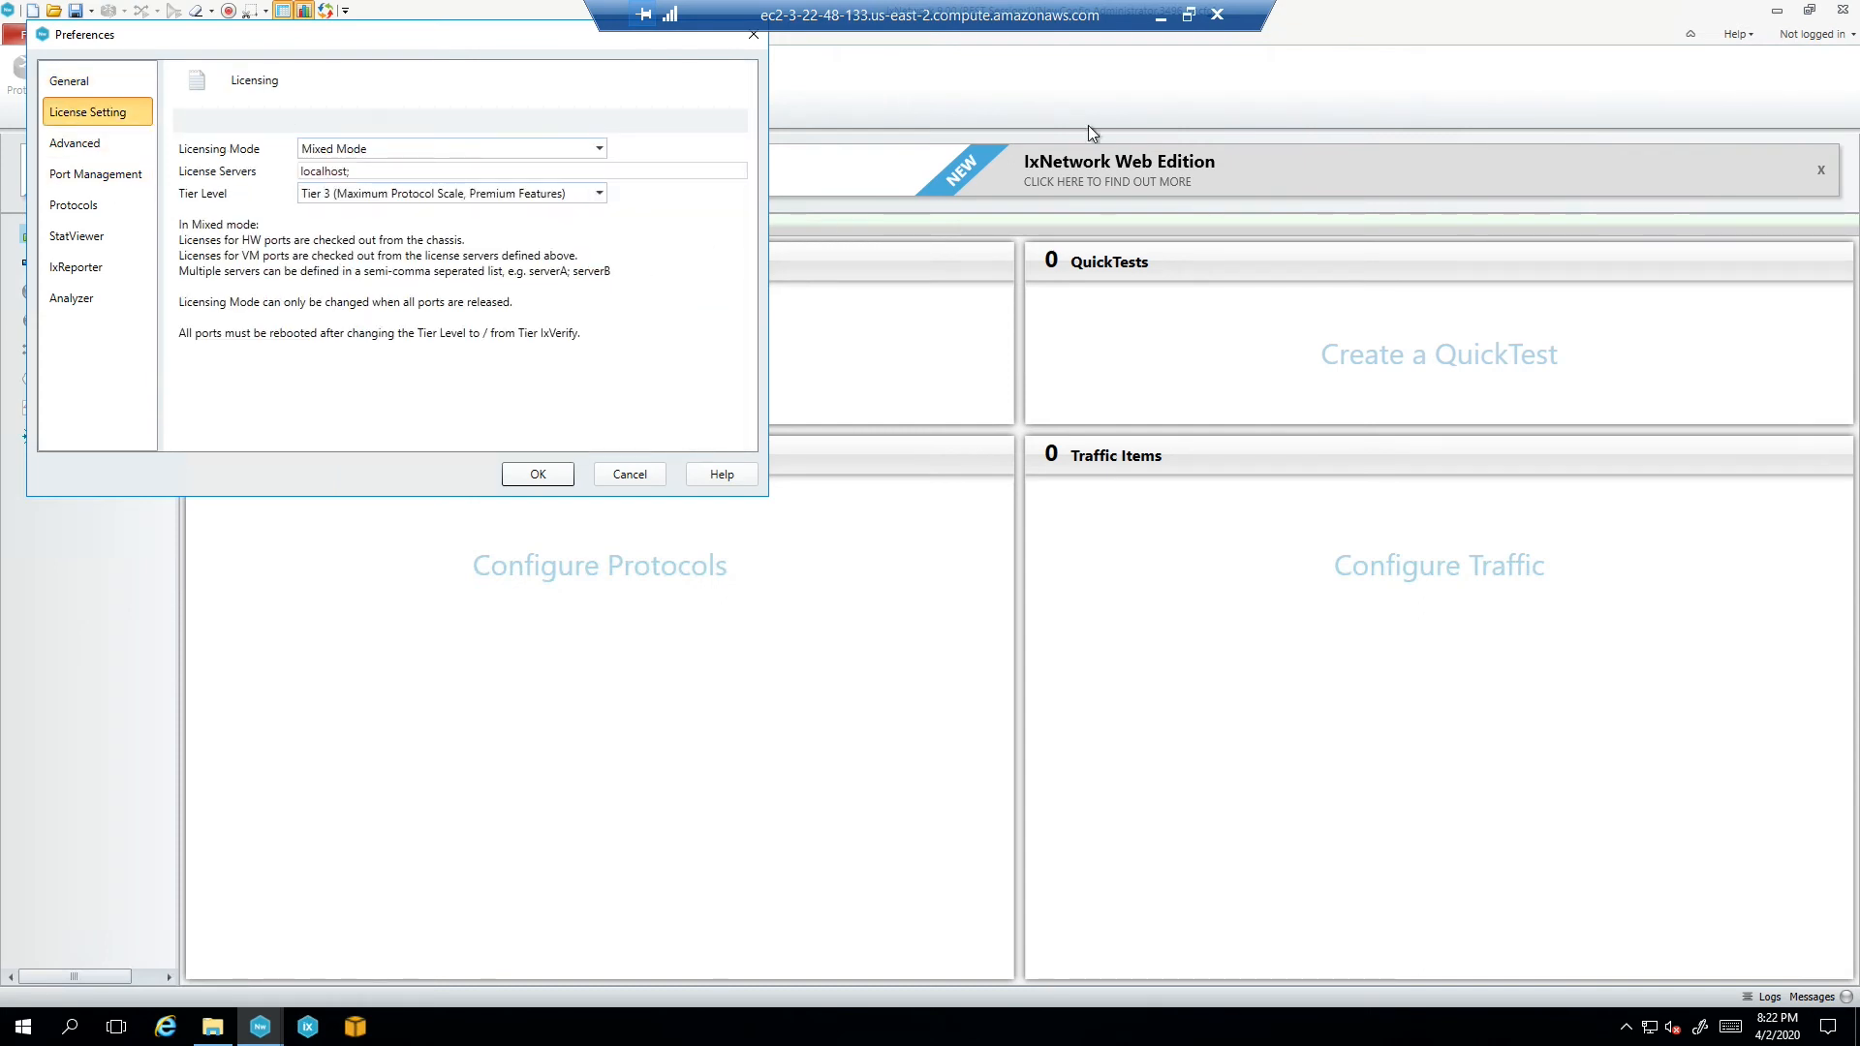
{"action": "left_click", "coordinate": [1160, 21]}
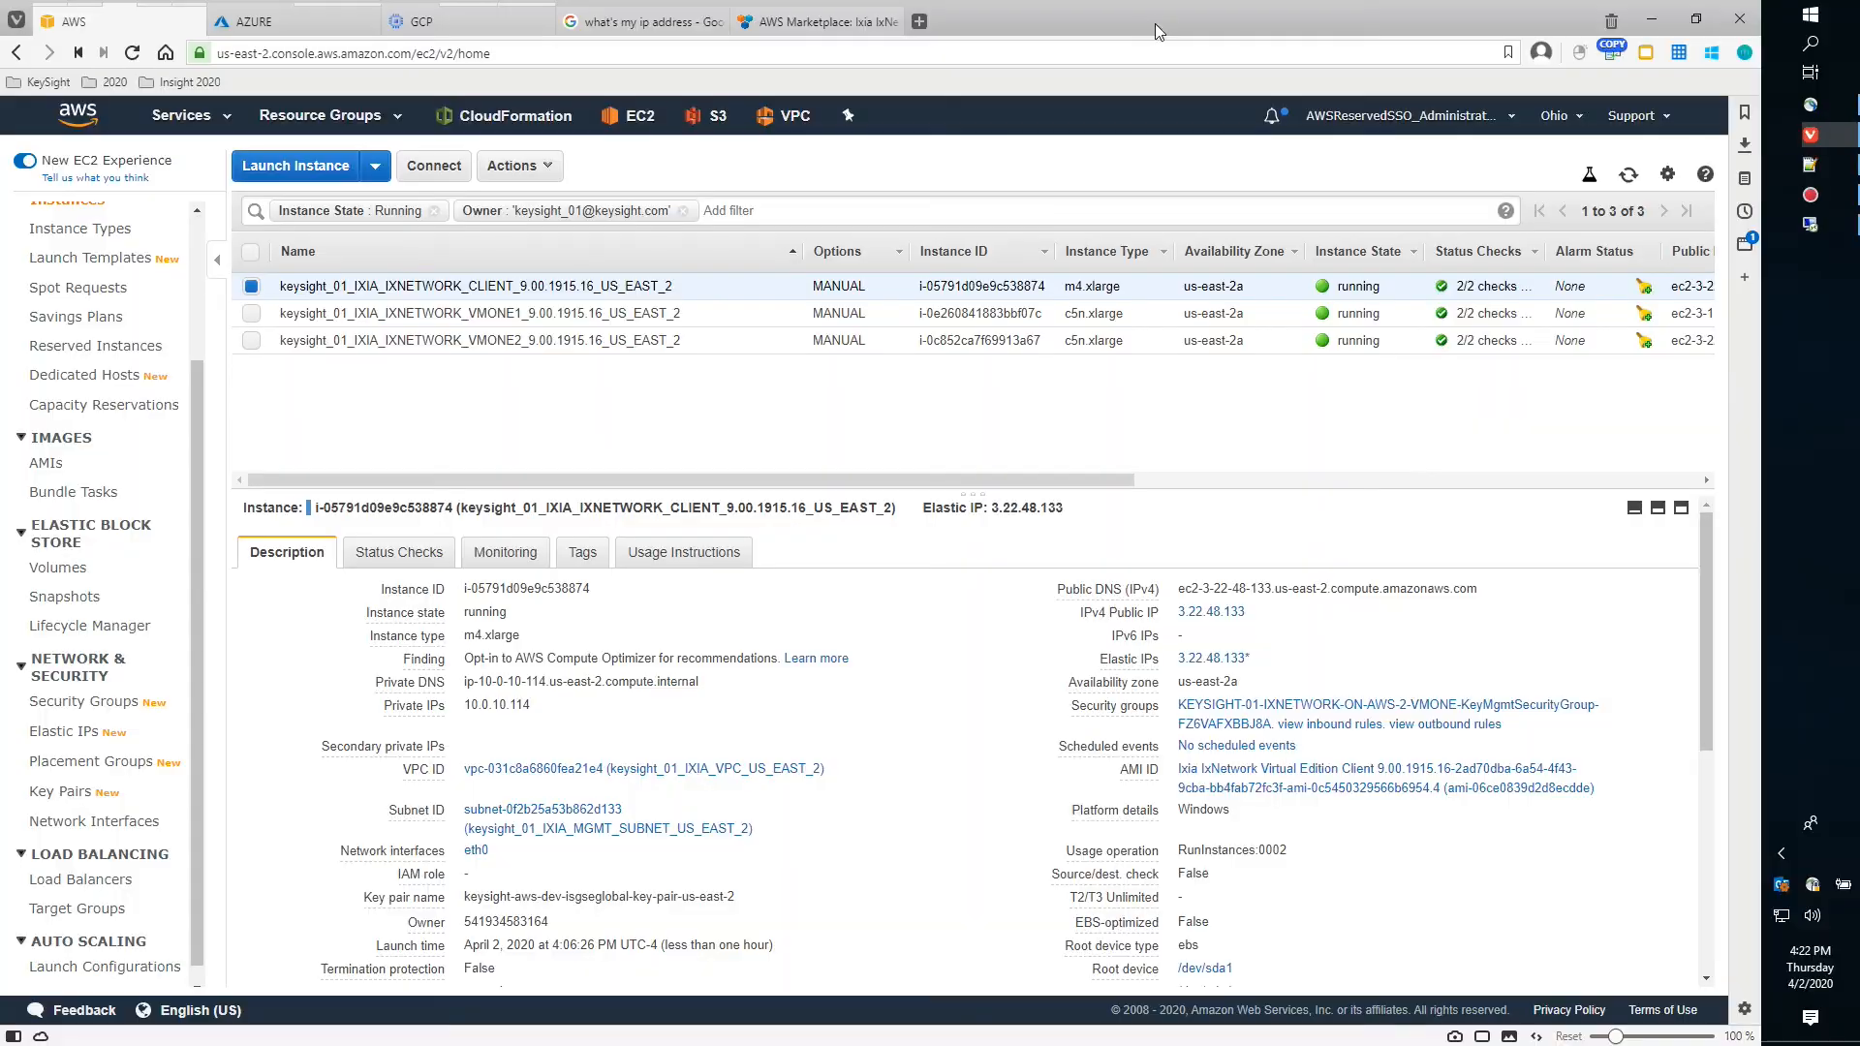
Copy ec2-18-220-250-128.us-east-2.compute.amazonaws.com from Notepad++'s 'new 1' tab and return to the remote session
{"action": "left_click", "coordinate": [1804, 171]}
{"action": "left_click", "coordinate": [344, 79]}
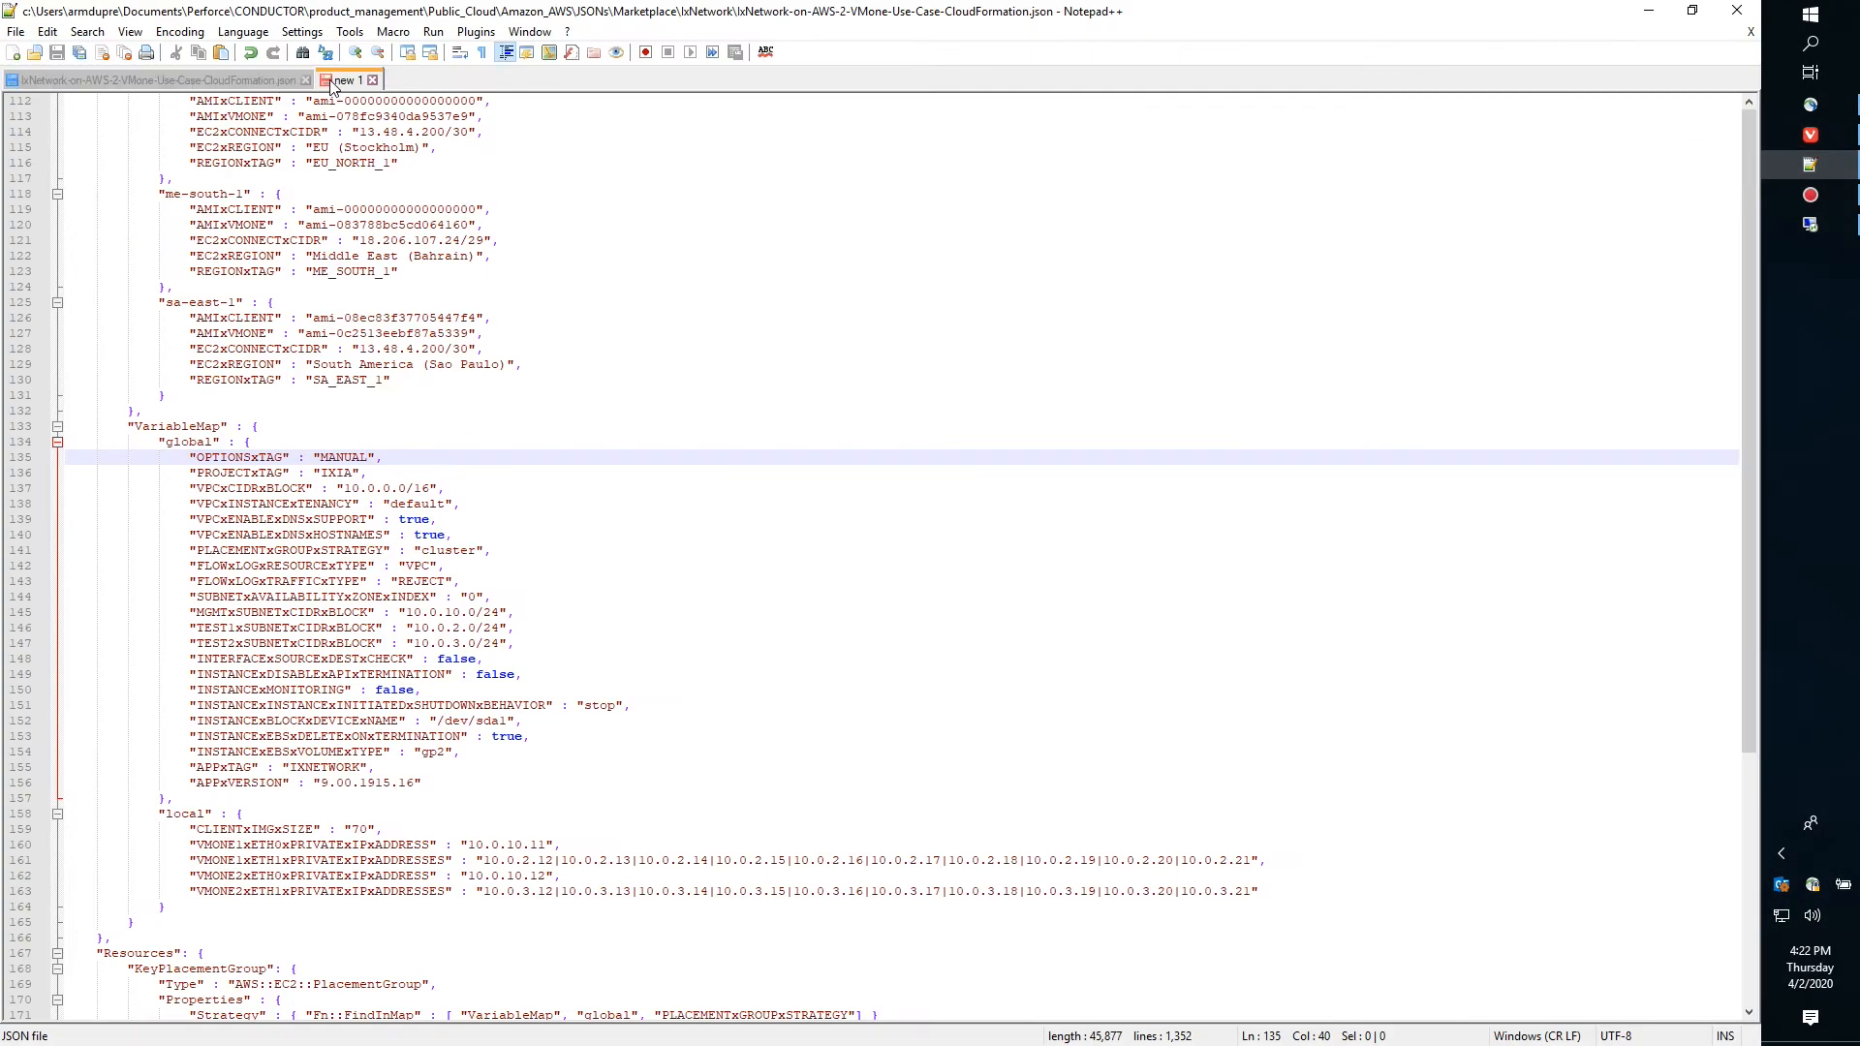
{"action": "right_click", "coordinate": [321, 95]}
{"action": "left_click", "coordinate": [366, 128]}
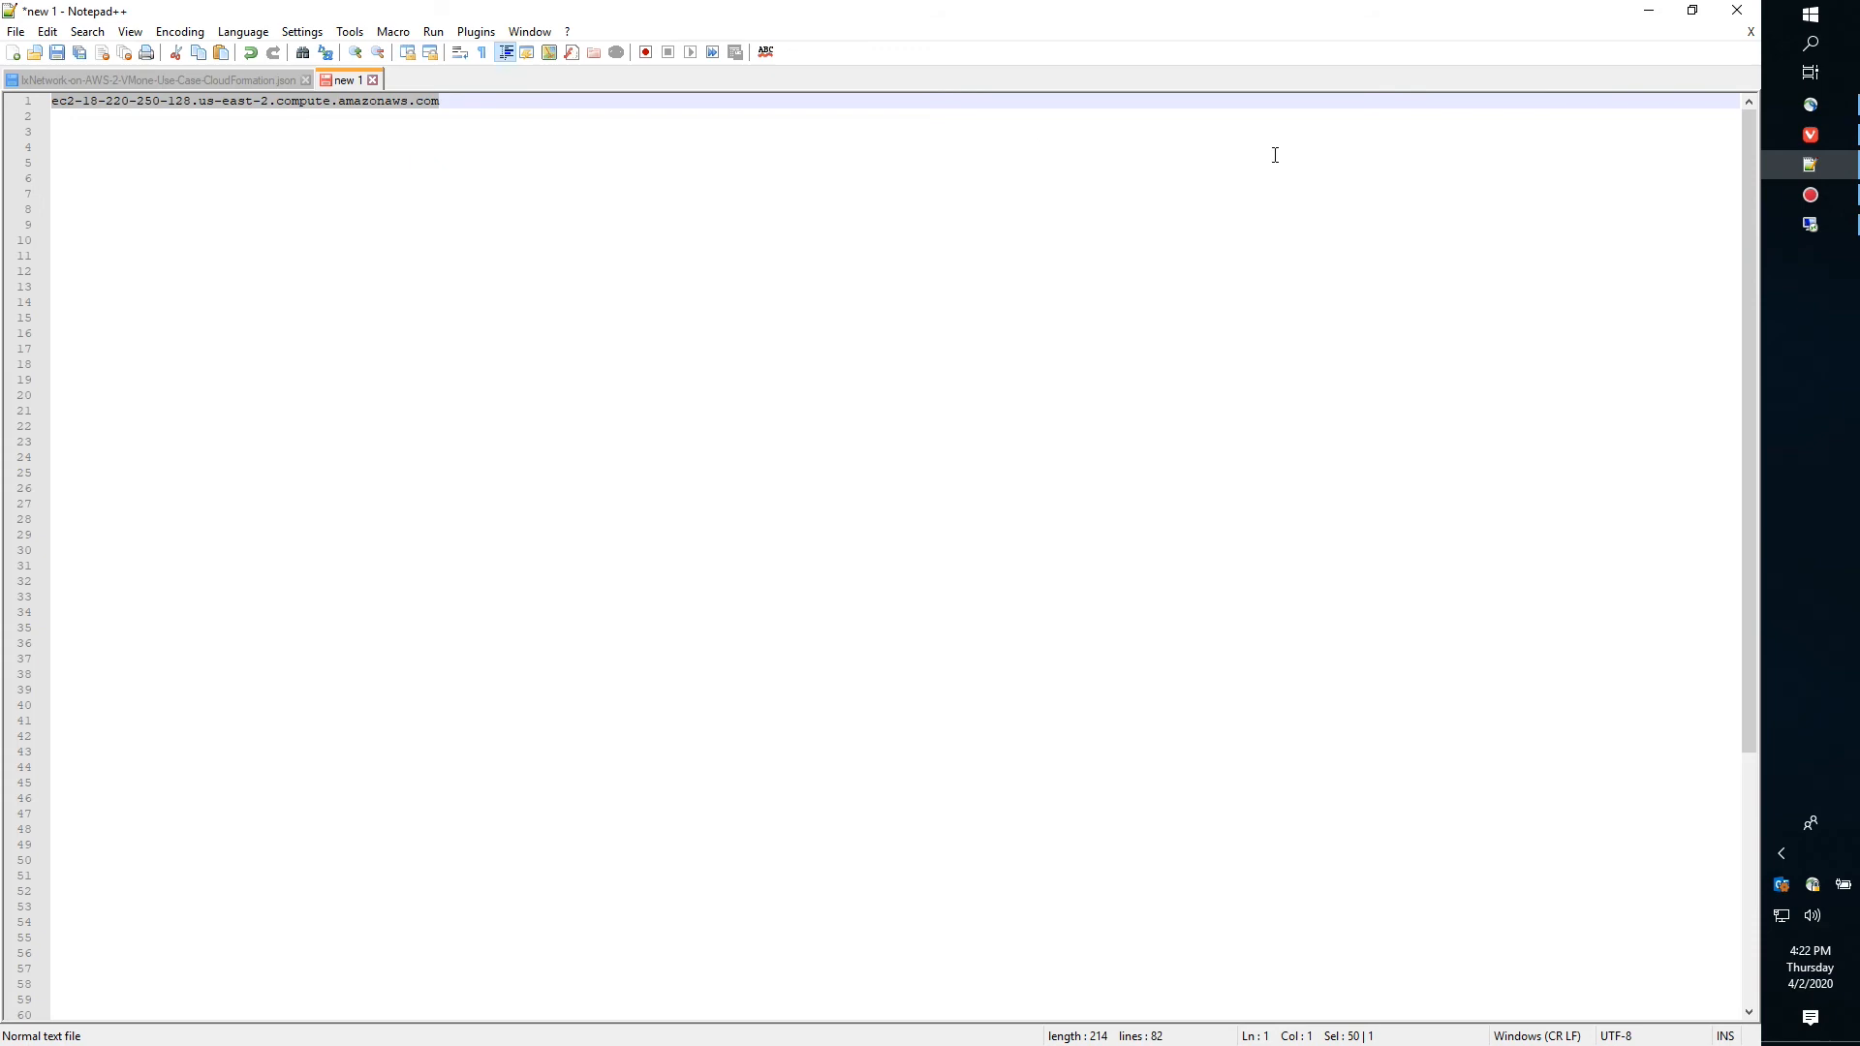
{"action": "left_click", "coordinate": [1648, 10]}
{"action": "left_click", "coordinate": [1808, 225]}
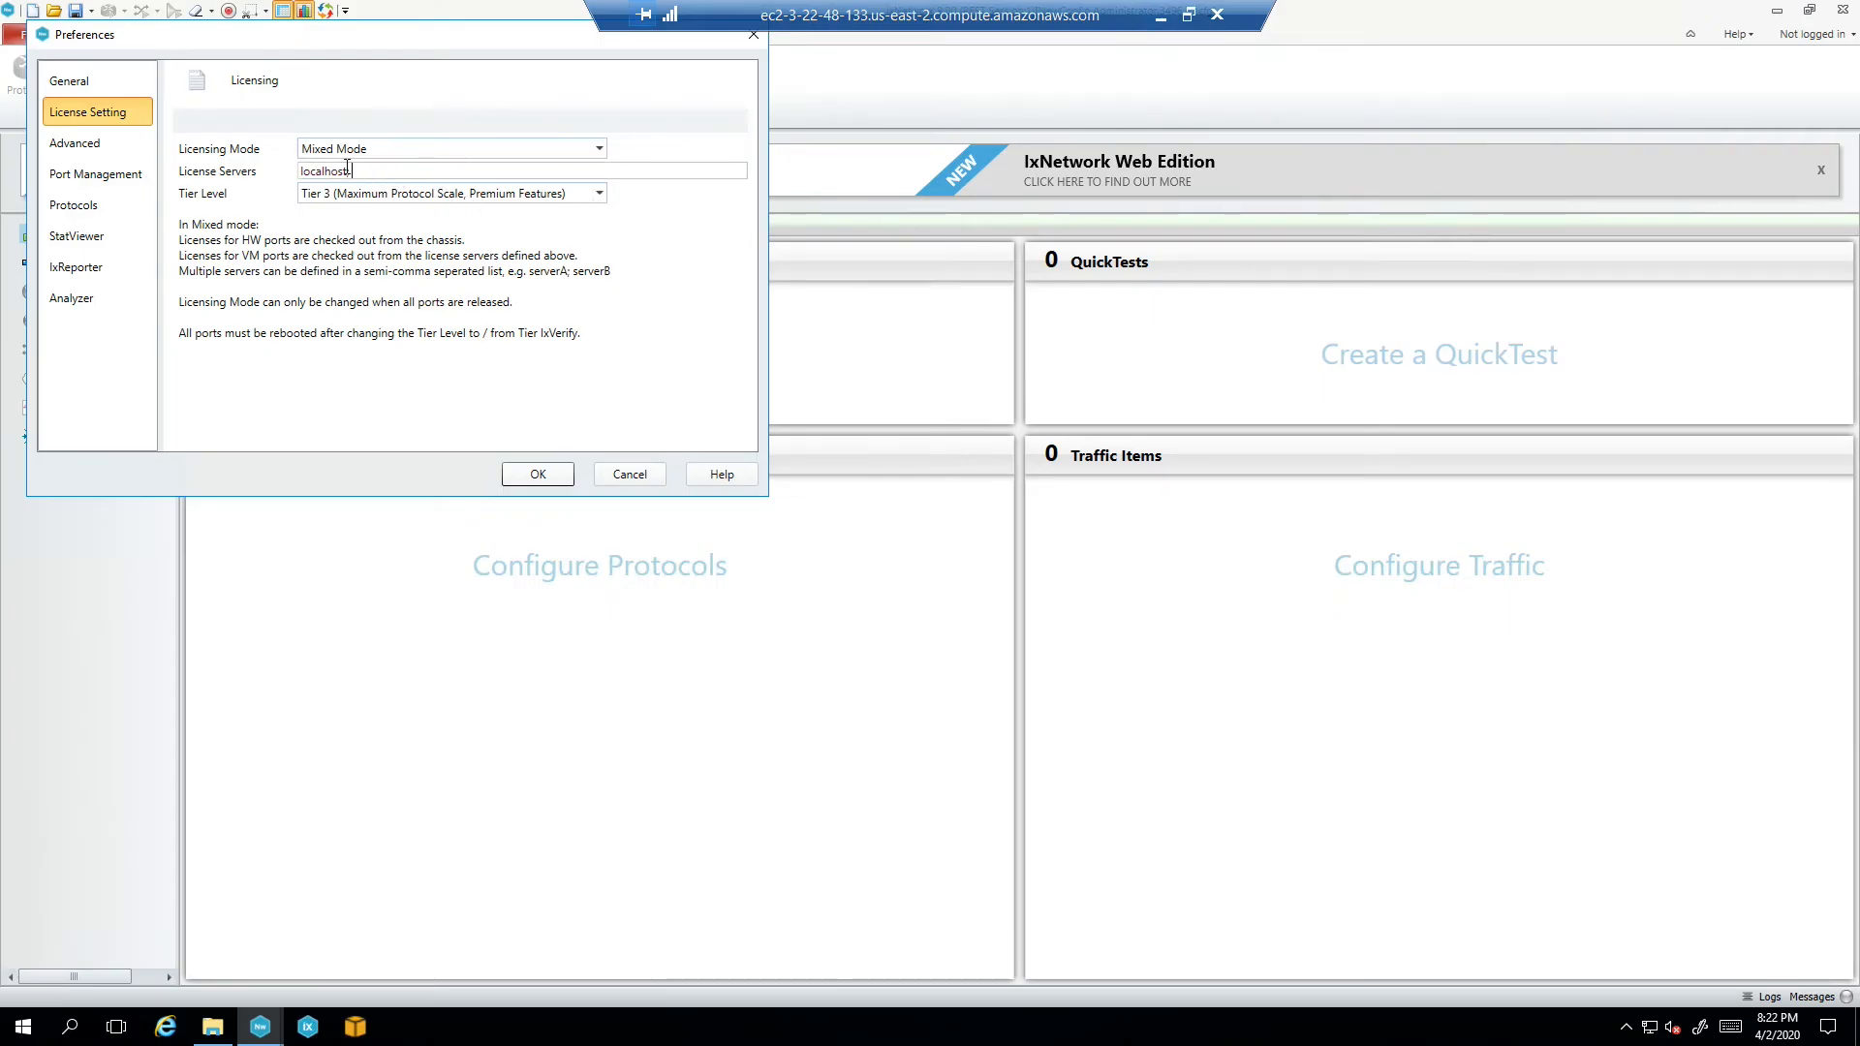
Replace the localhost license server with the copied EC2 hostname and apply it
{"action": "left_click_drag", "start_coordinate": [352, 171], "coordinate": [247, 174]}
{"action": "key", "text": "ctrl+v"}
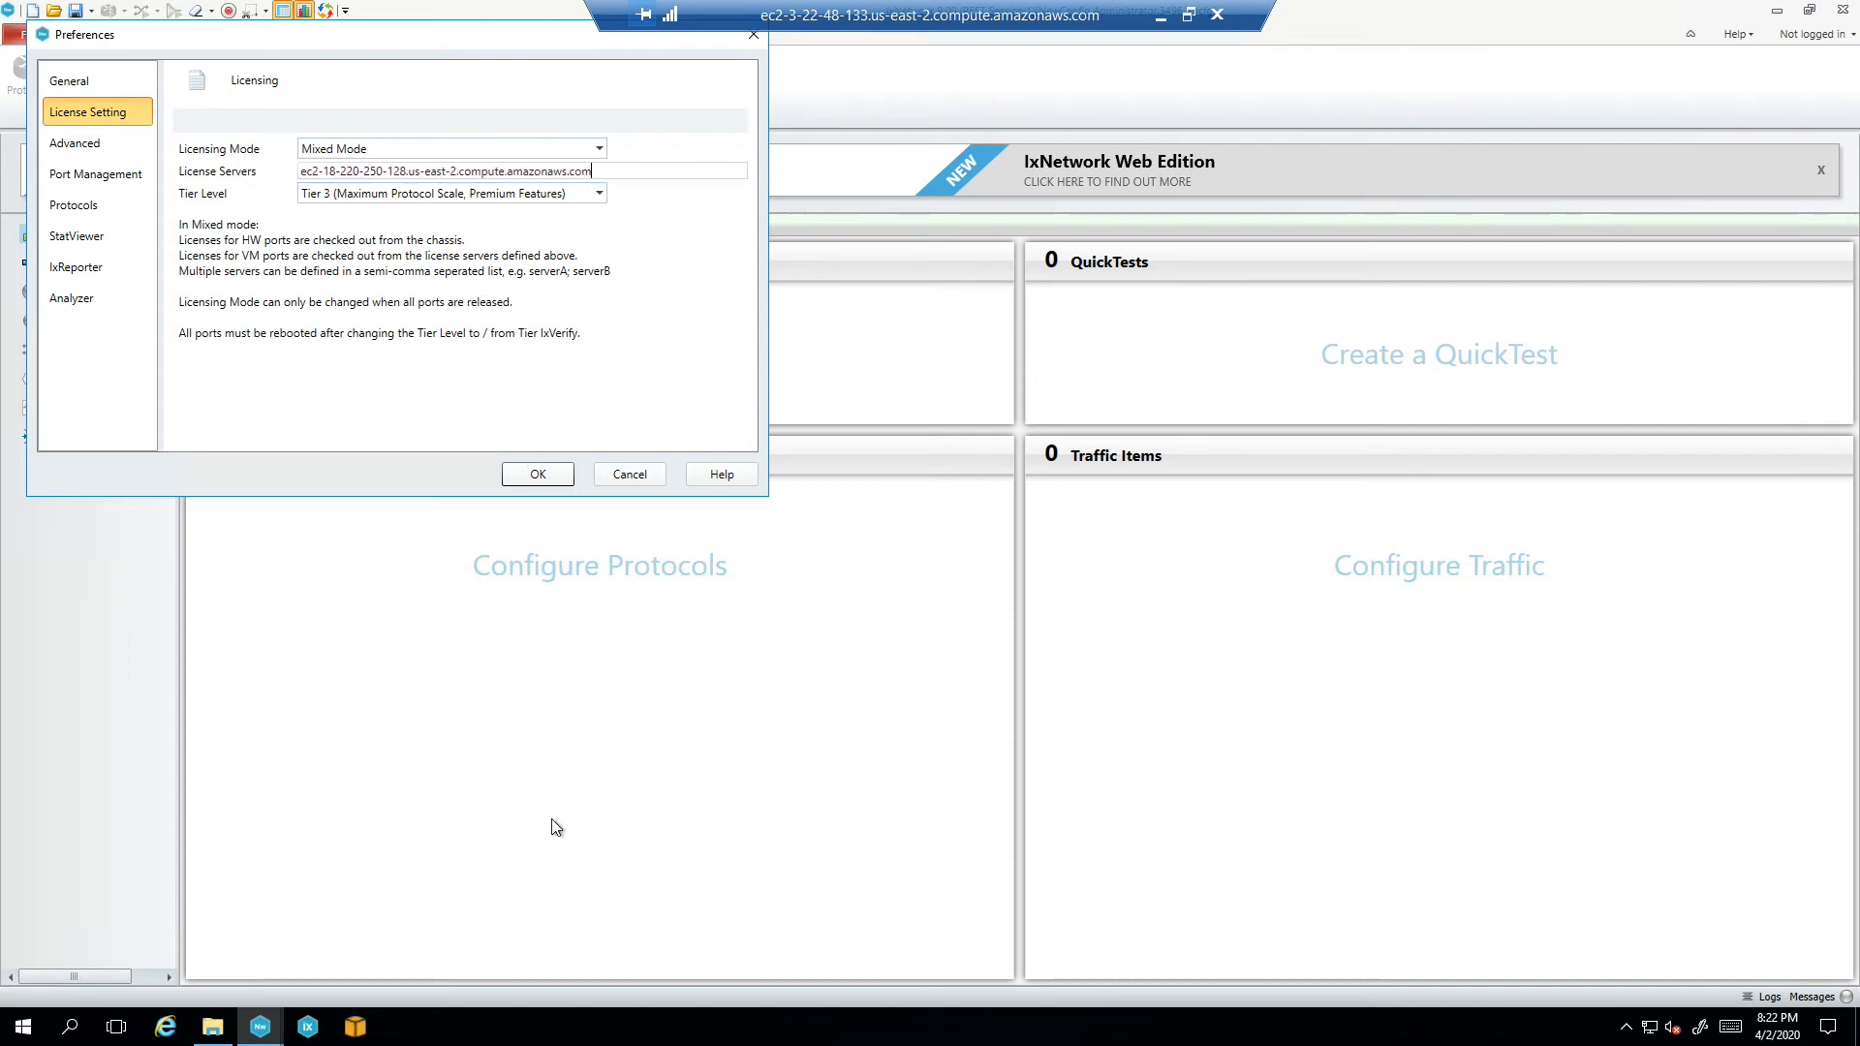
{"action": "left_click", "coordinate": [538, 475]}
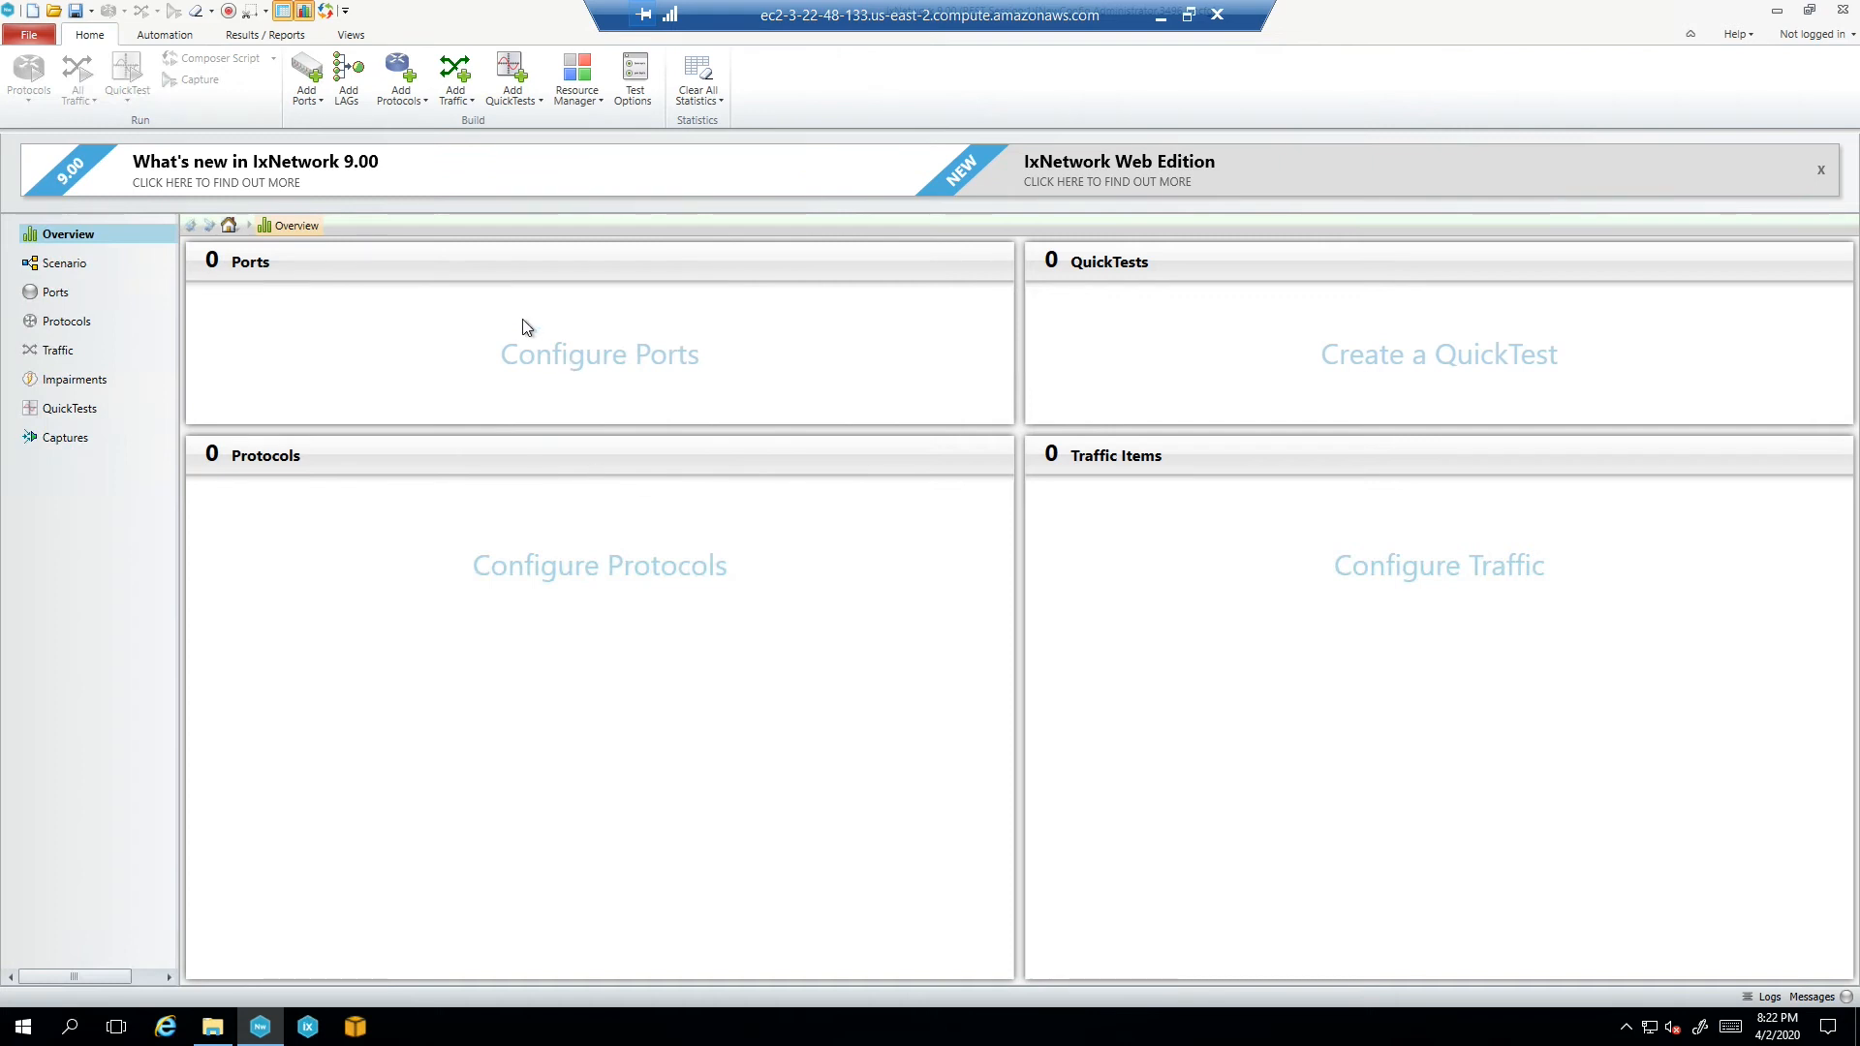
Load the Insight 2020 AWS .ixncfg from Documents\Ixia without saving, and close the What's new banner
{"action": "left_click", "coordinate": [55, 10]}
{"action": "double_click", "coordinate": [218, 132]}
{"action": "left_click", "coordinate": [261, 159]}
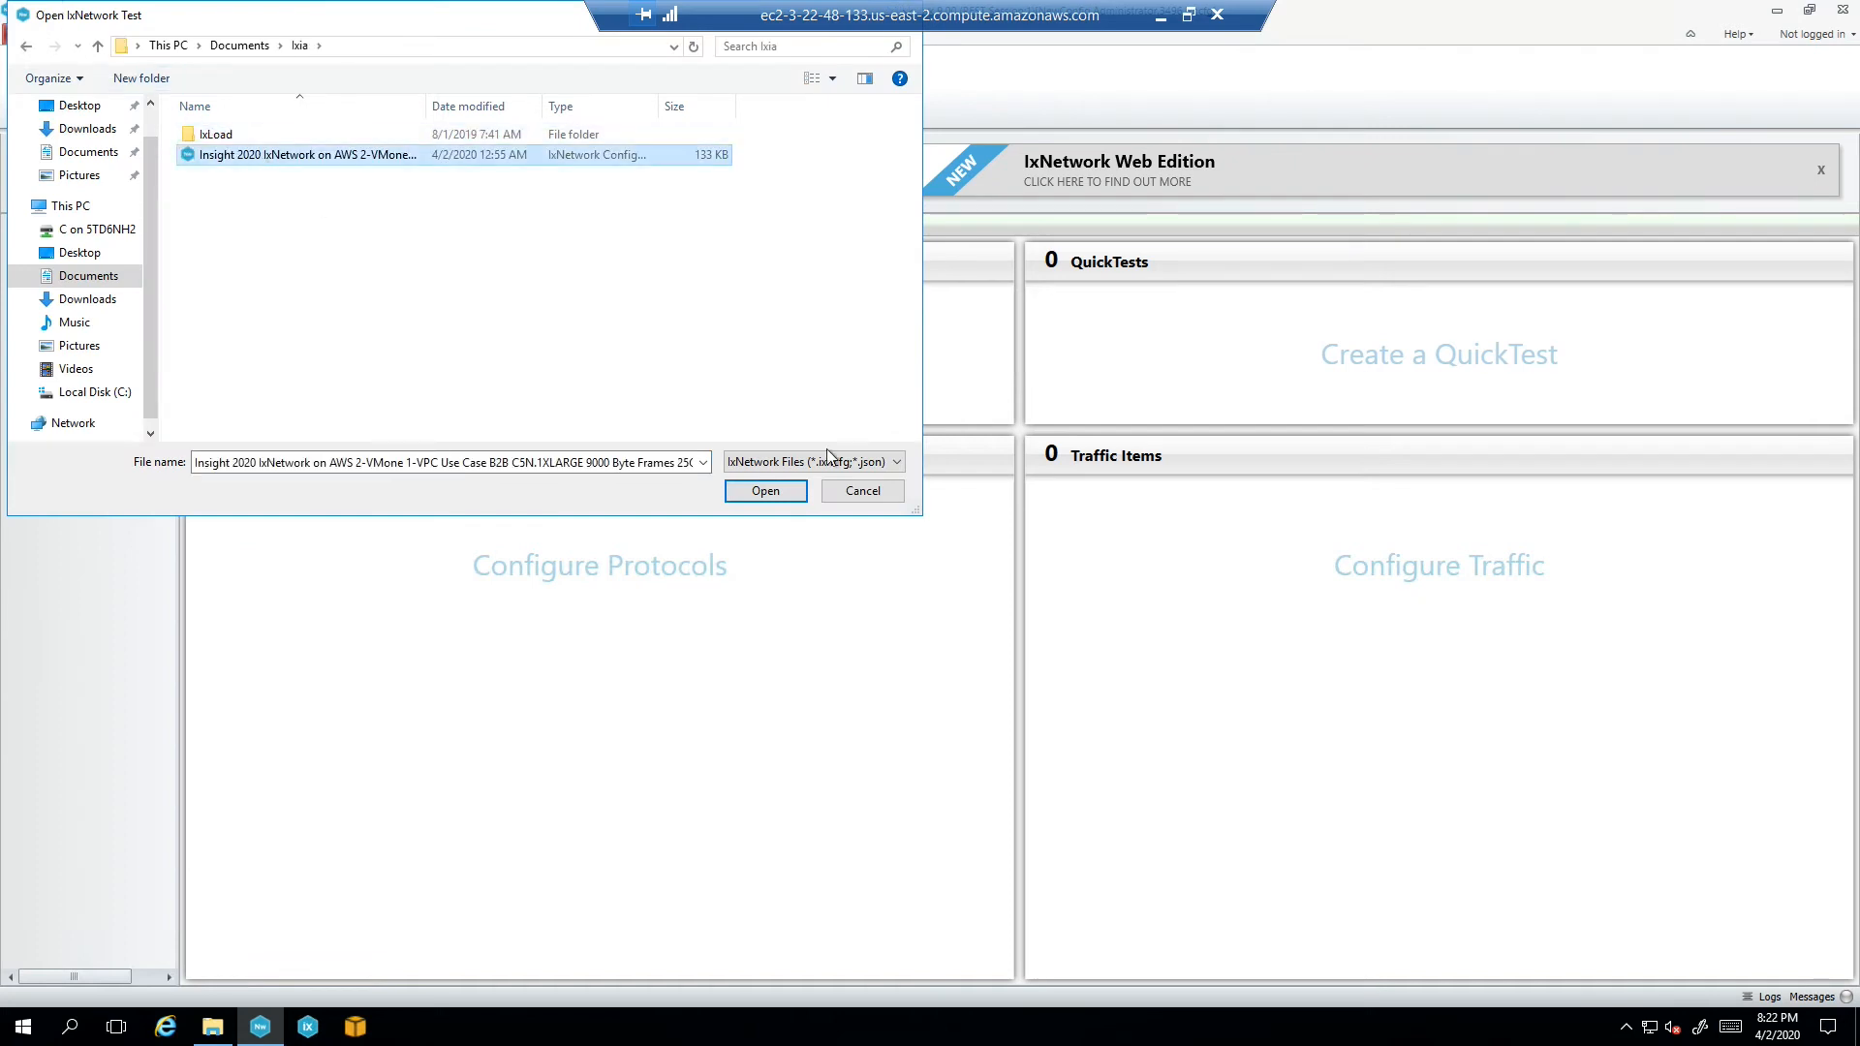
{"action": "left_click", "coordinate": [775, 486]}
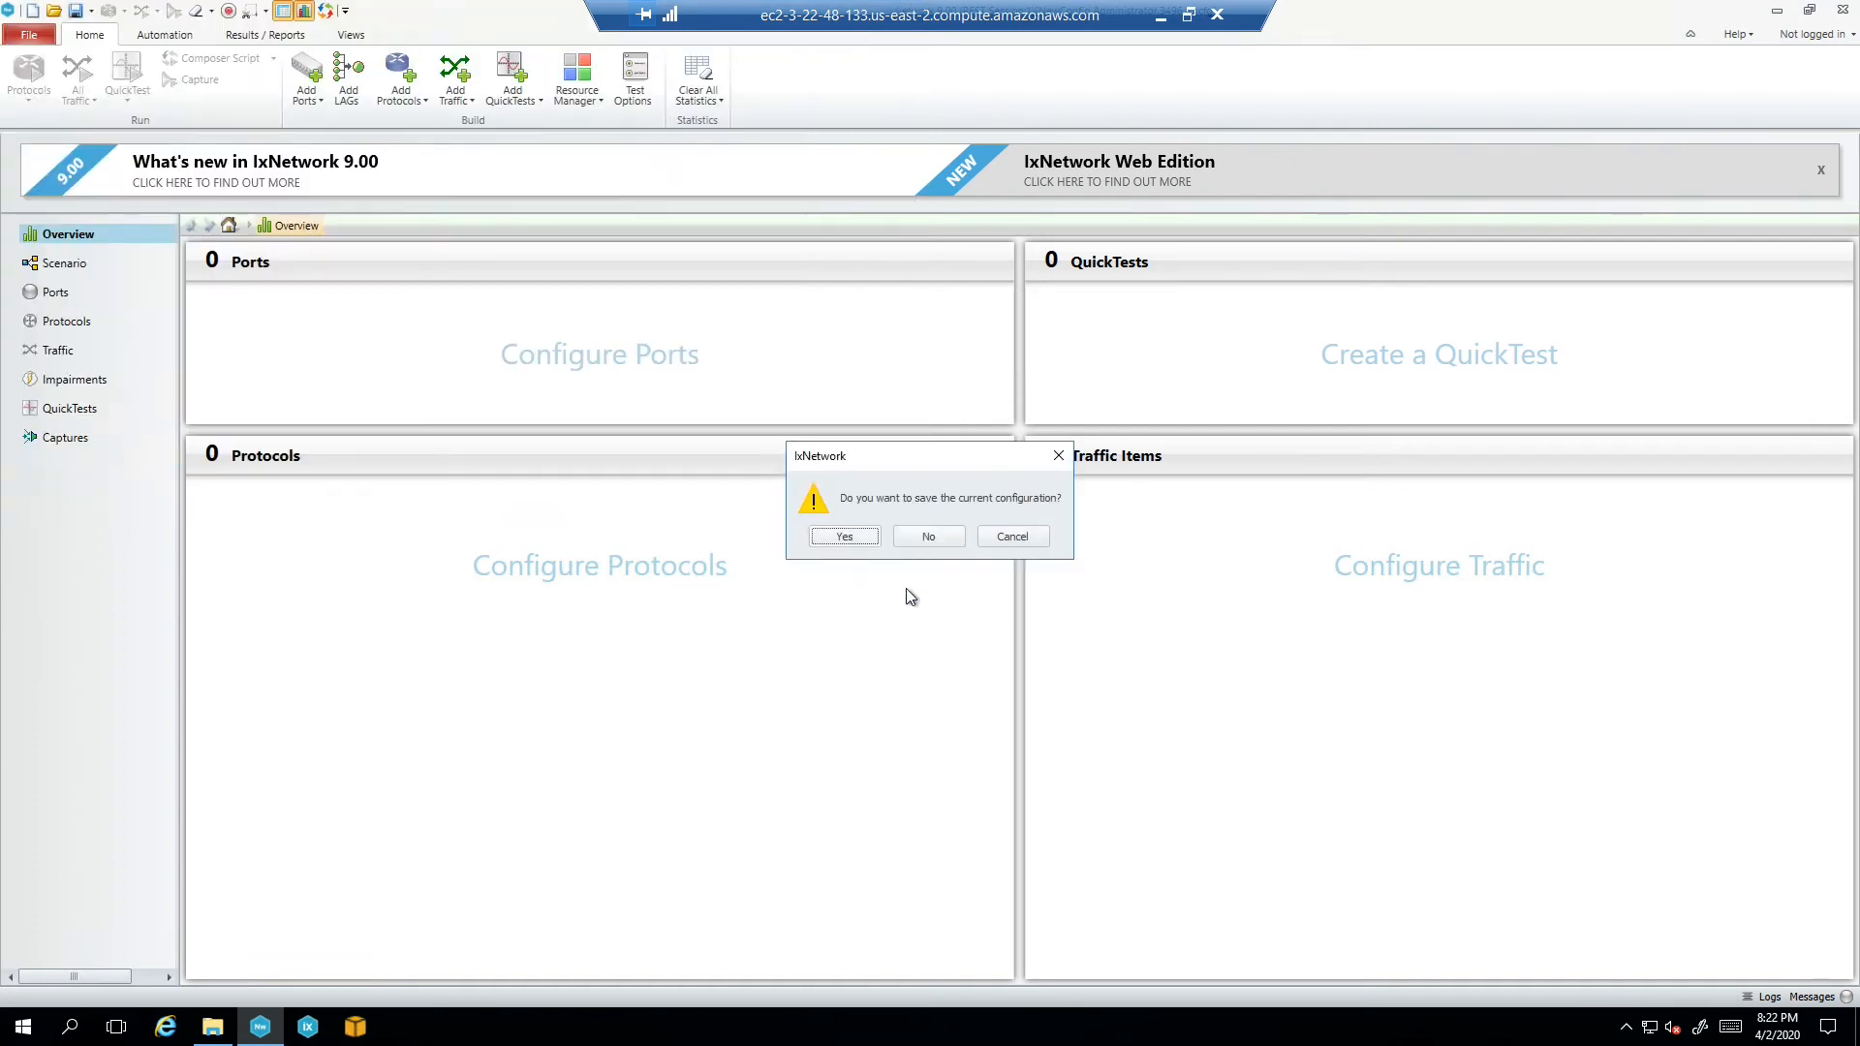
{"action": "left_click", "coordinate": [926, 539]}
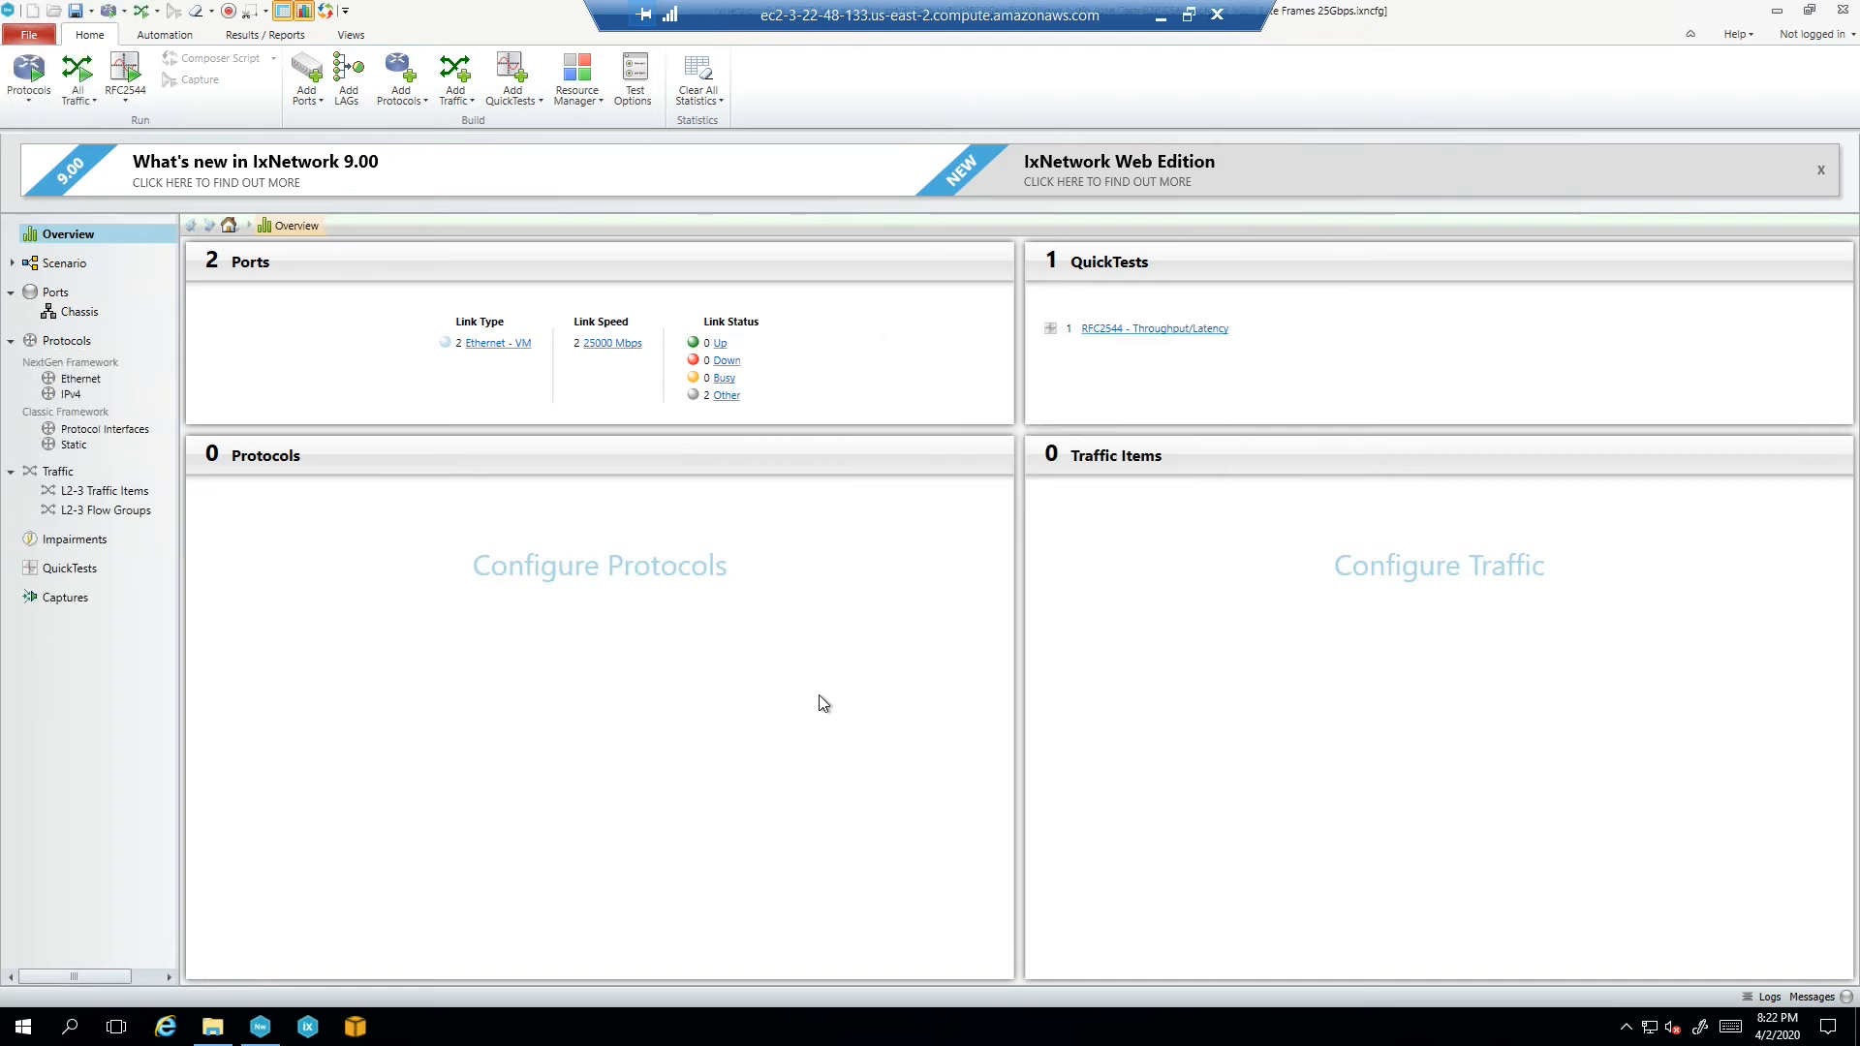
{"action": "left_click", "coordinate": [1820, 170]}
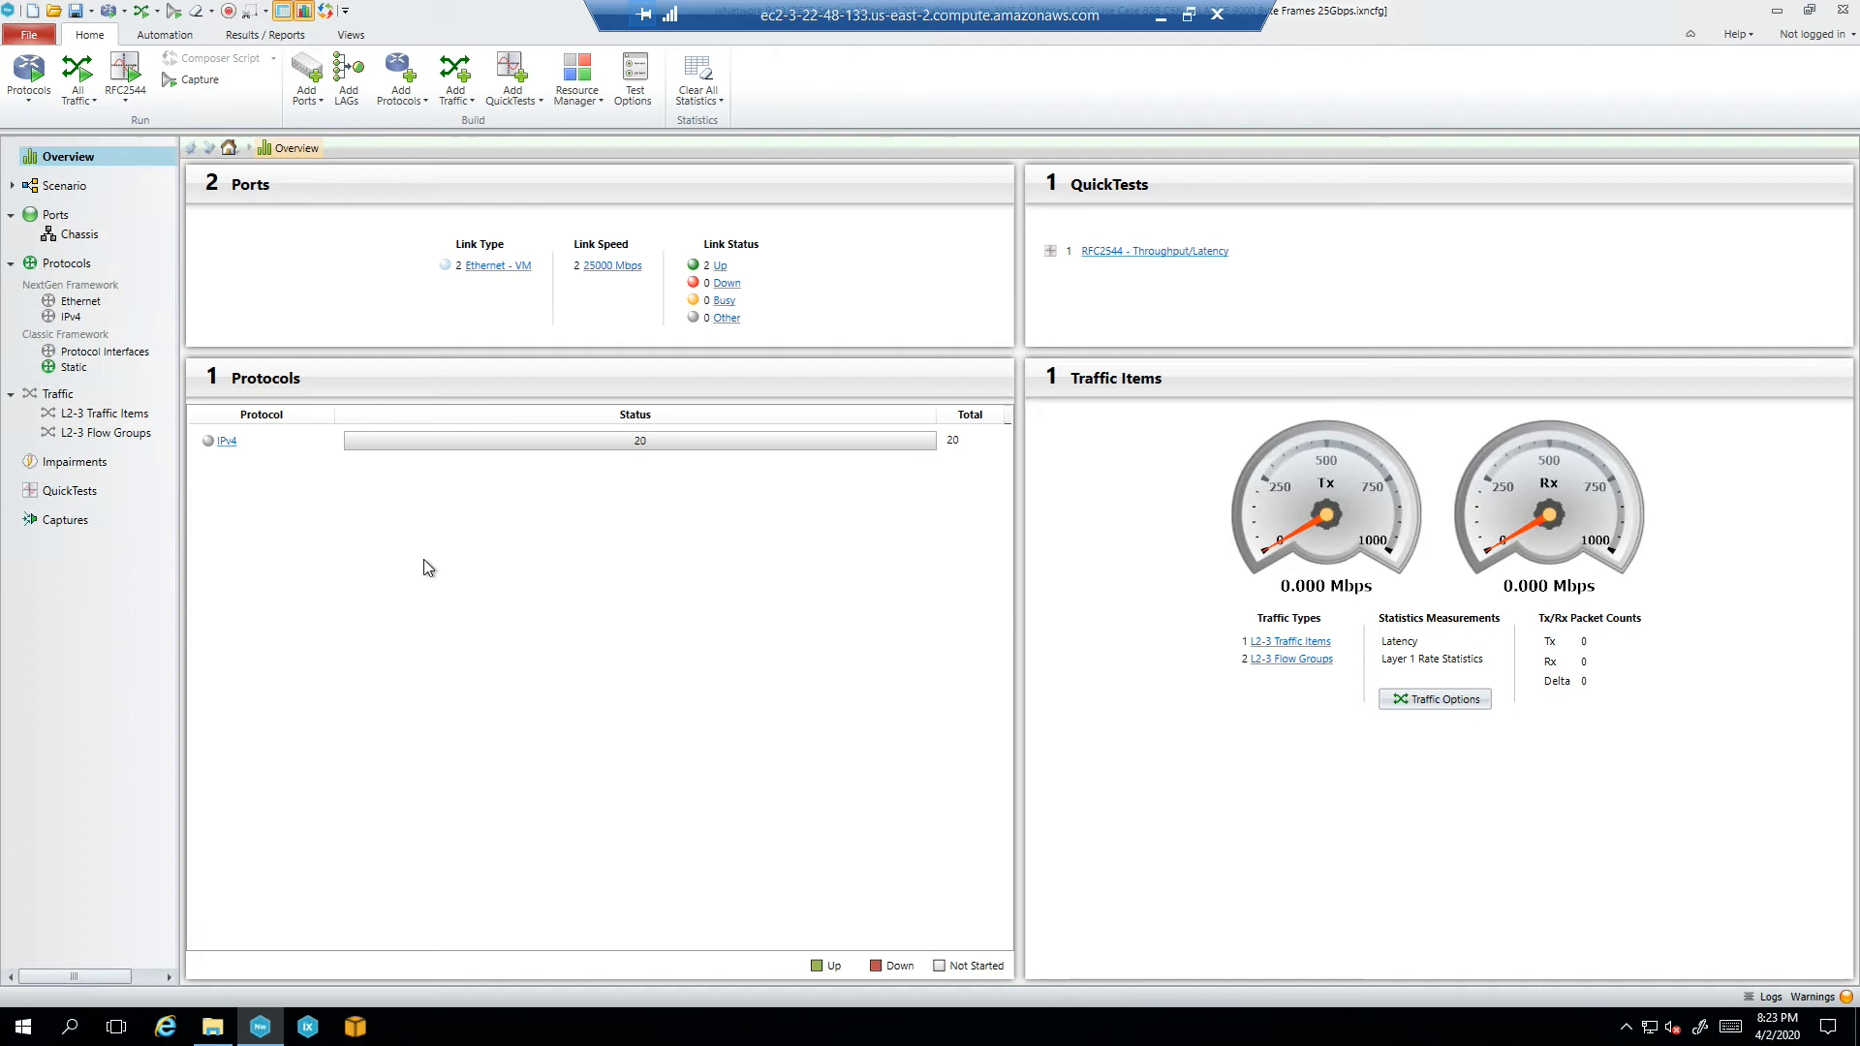
Check the Ports page, then open IPv4 1 on Scenario and enlarge its grid to show ten devices
{"action": "left_click", "coordinate": [54, 218]}
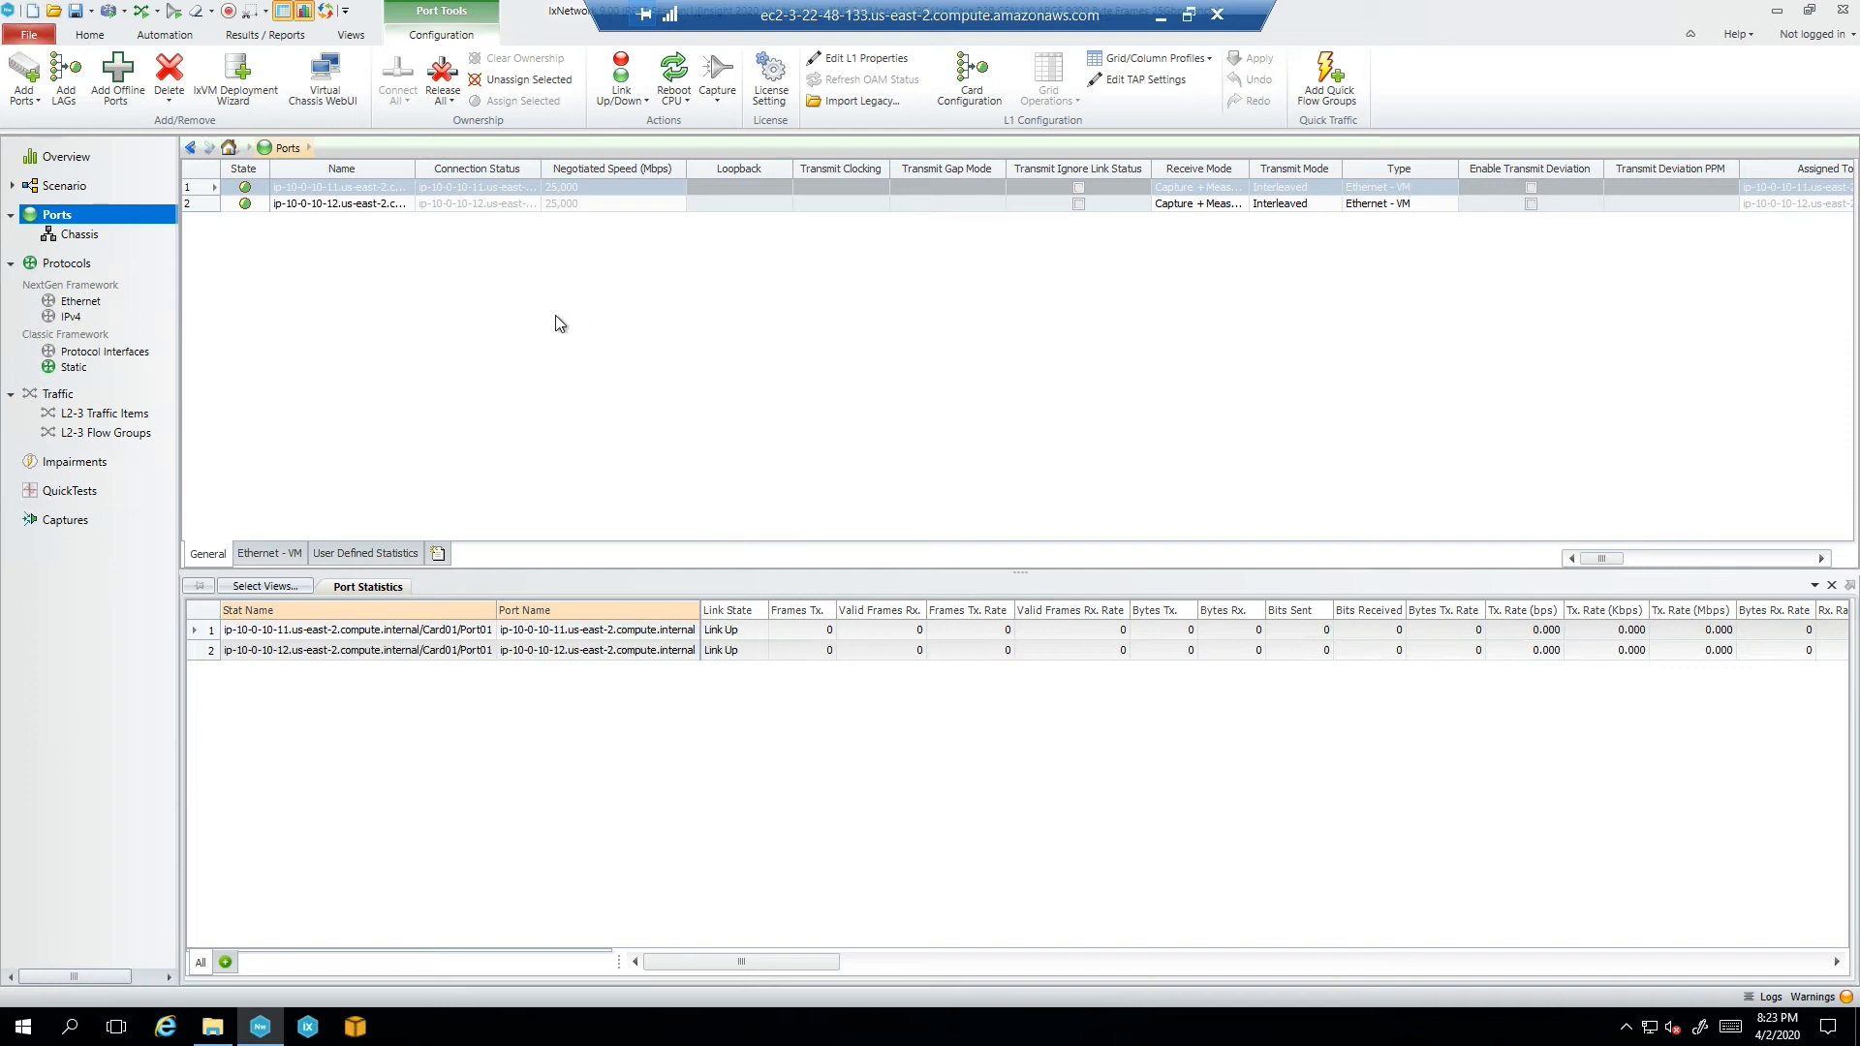
{"action": "left_click", "coordinate": [64, 186]}
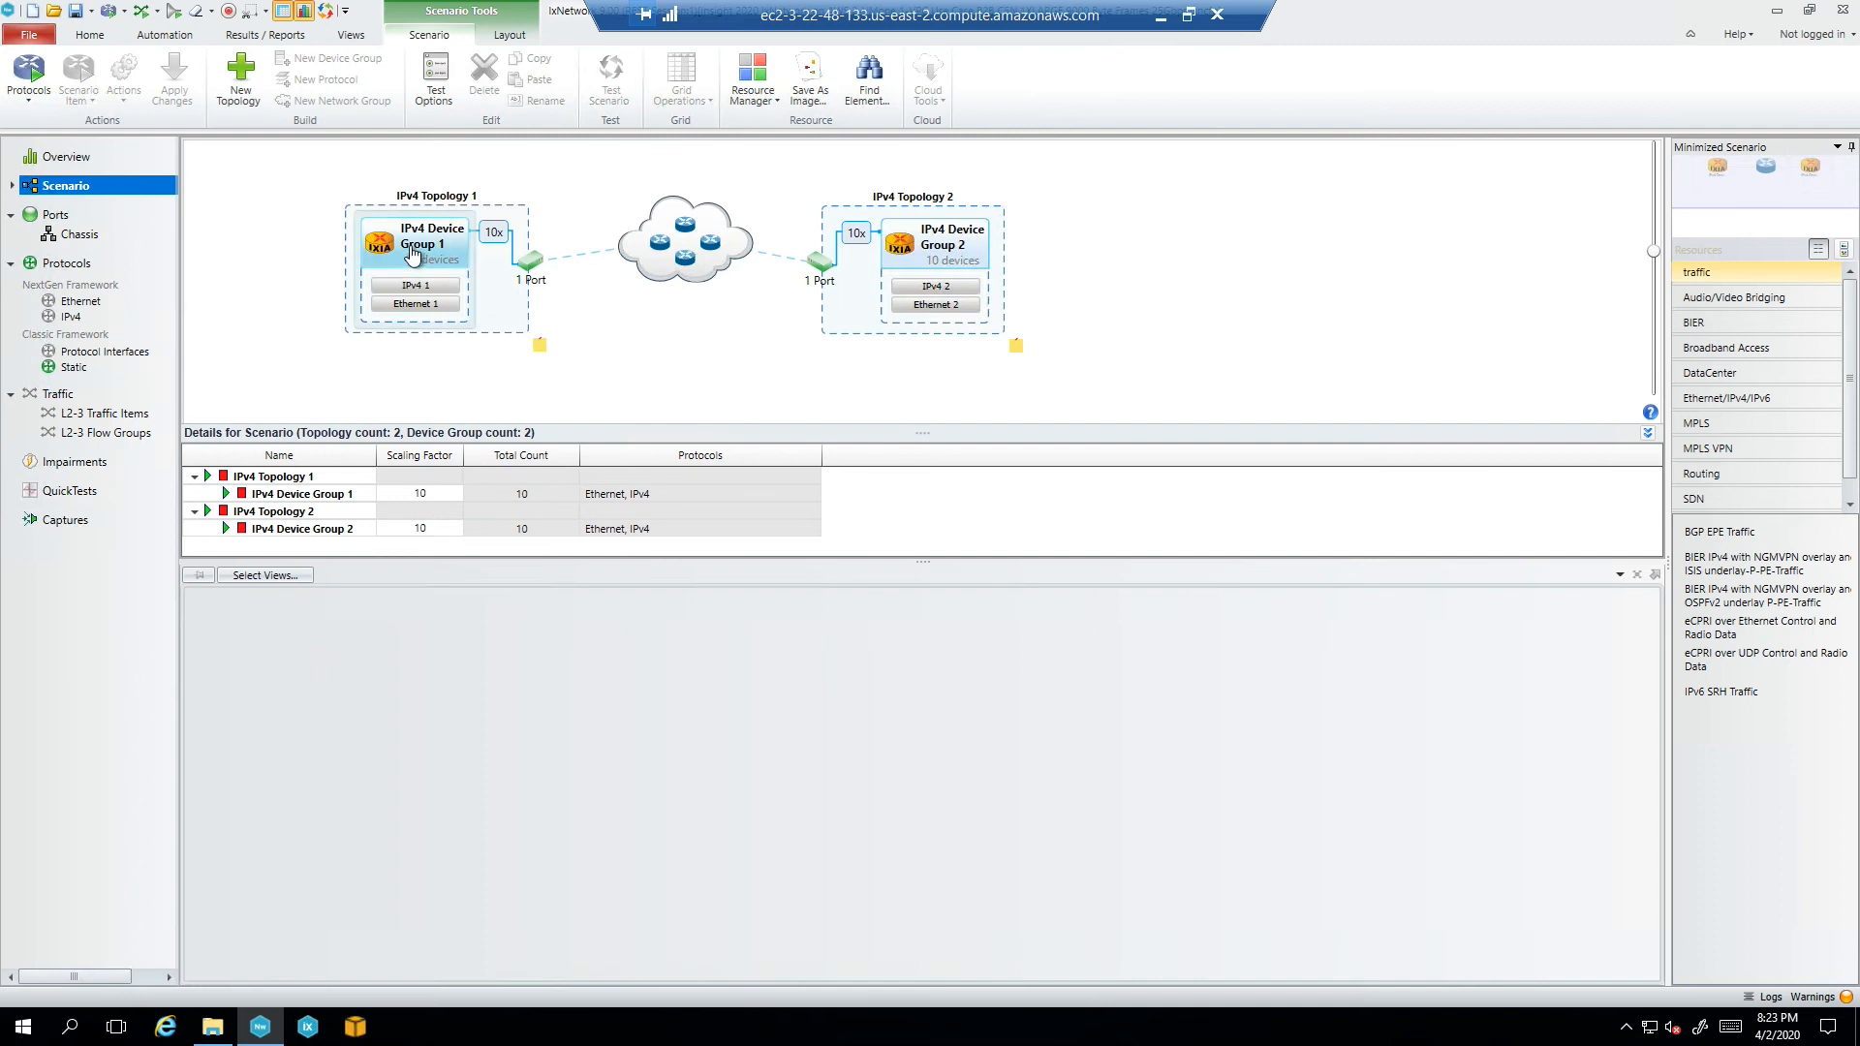
{"action": "mouse_move", "coordinate": [436, 296]}
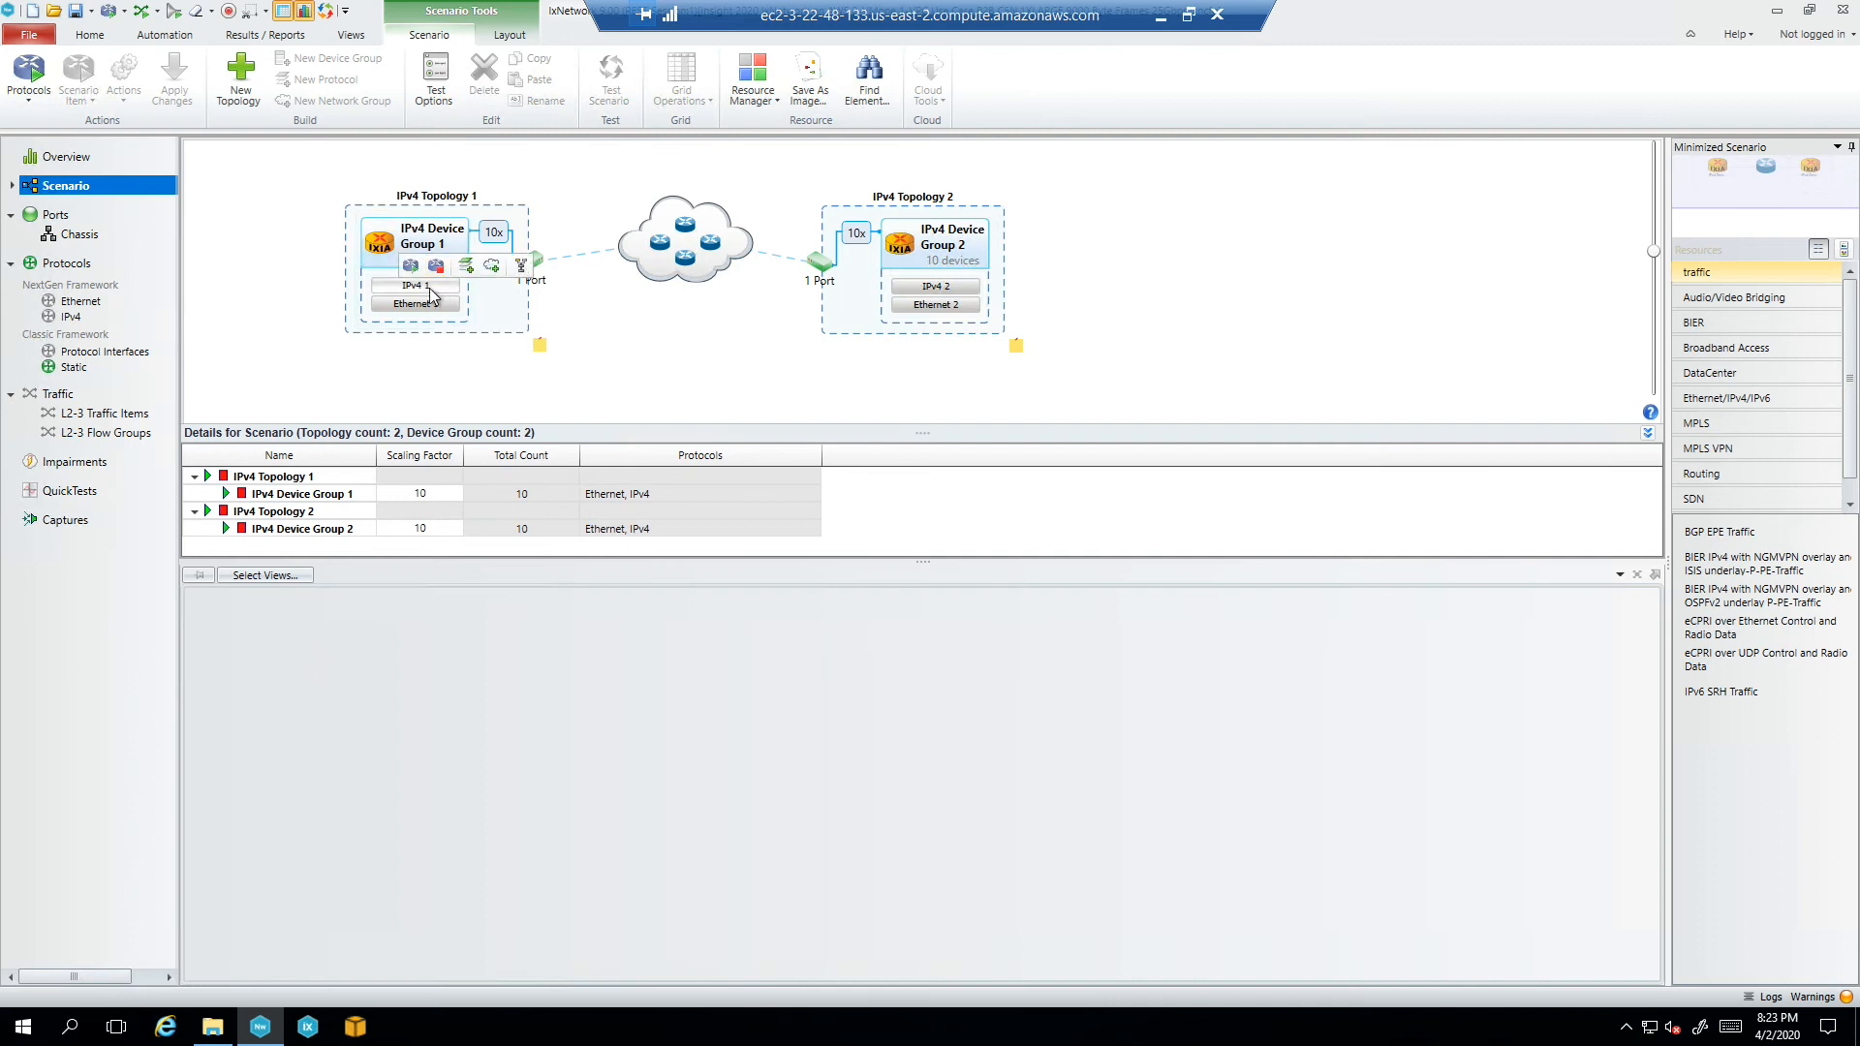
{"action": "left_click", "coordinate": [426, 286]}
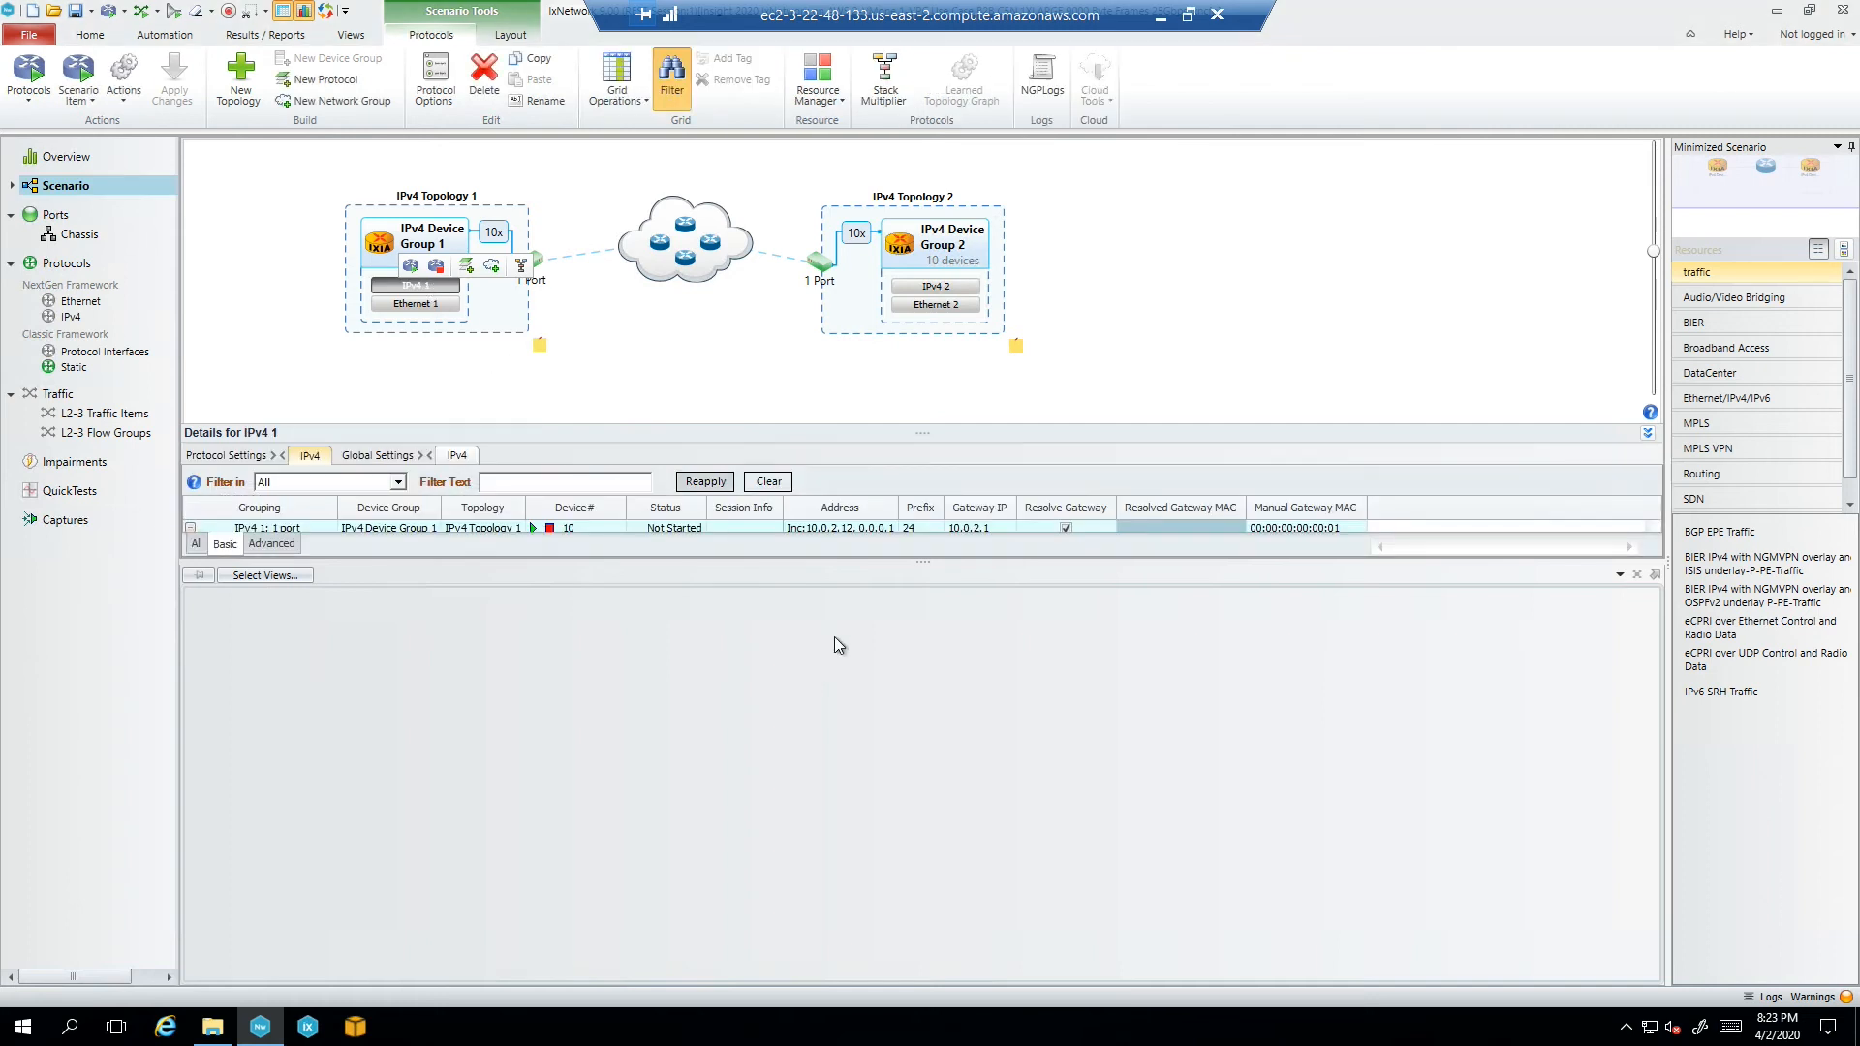
{"action": "left_click_drag", "start_coordinate": [921, 560], "coordinate": [920, 722]}
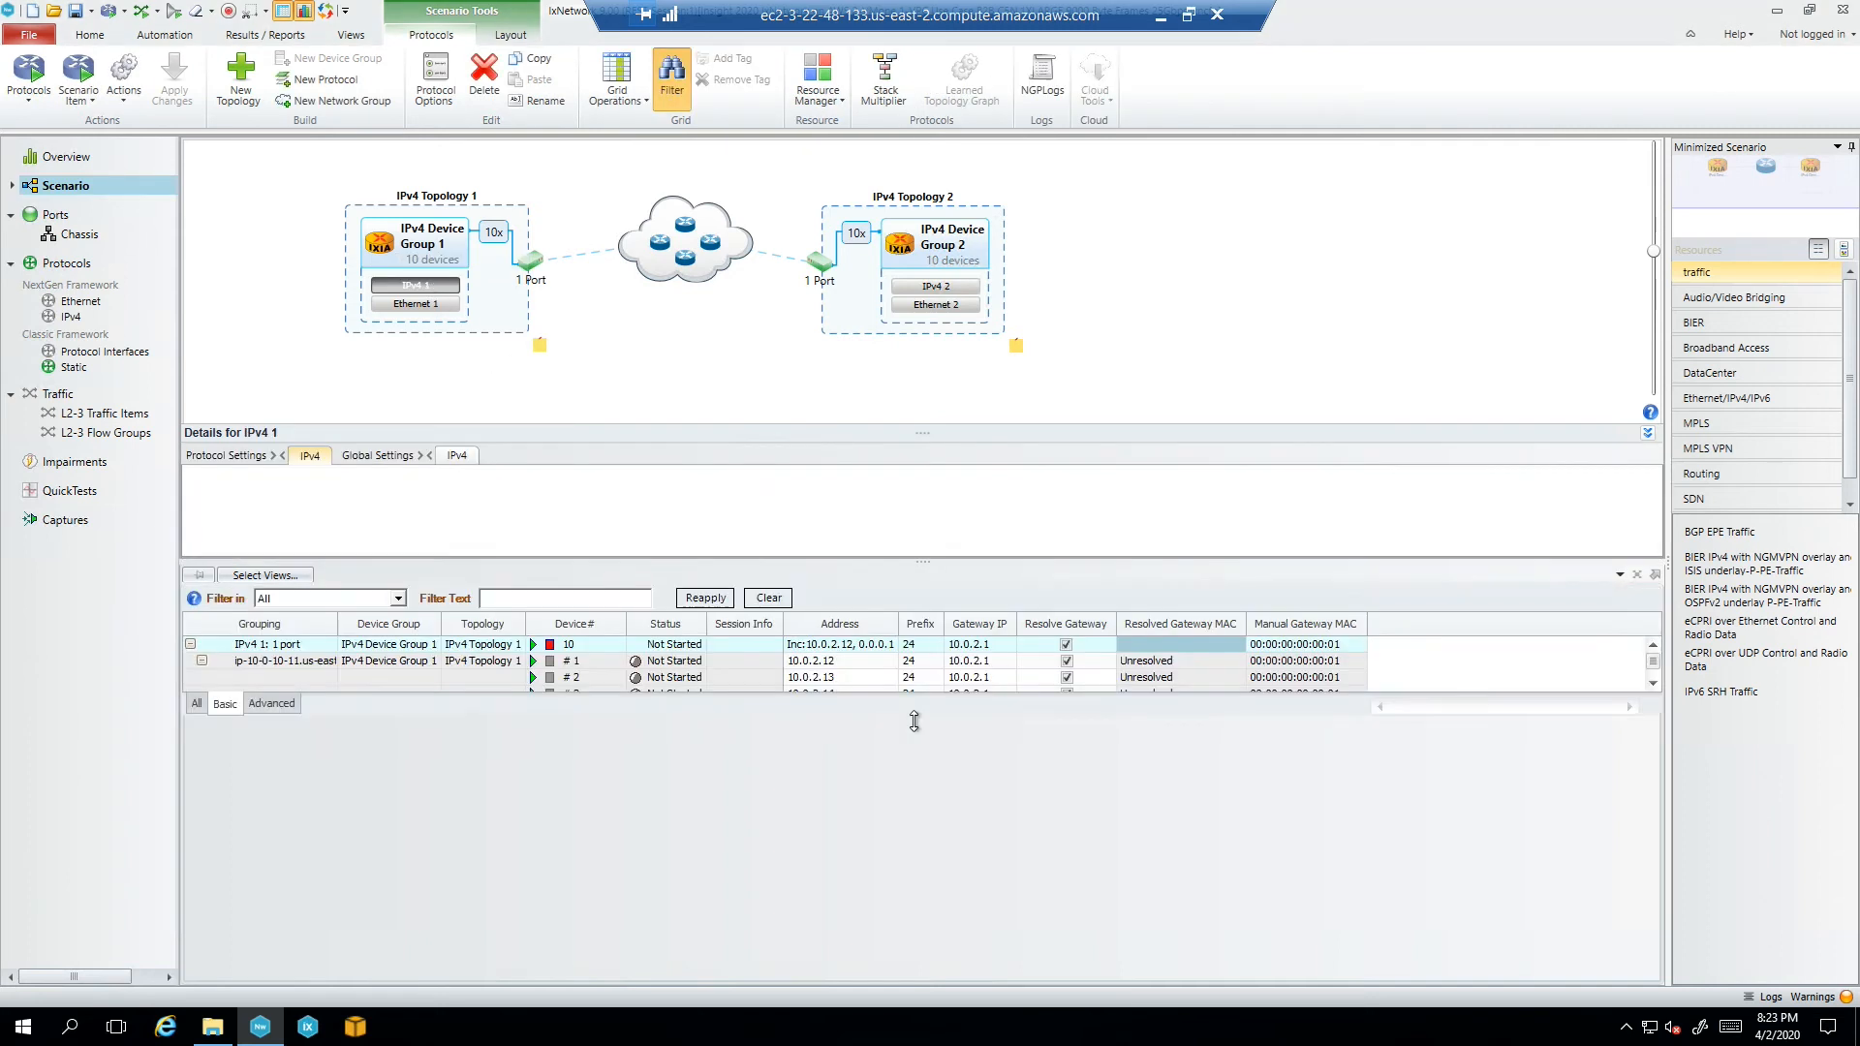
{"action": "left_click_drag", "start_coordinate": [916, 554], "coordinate": [917, 457]}
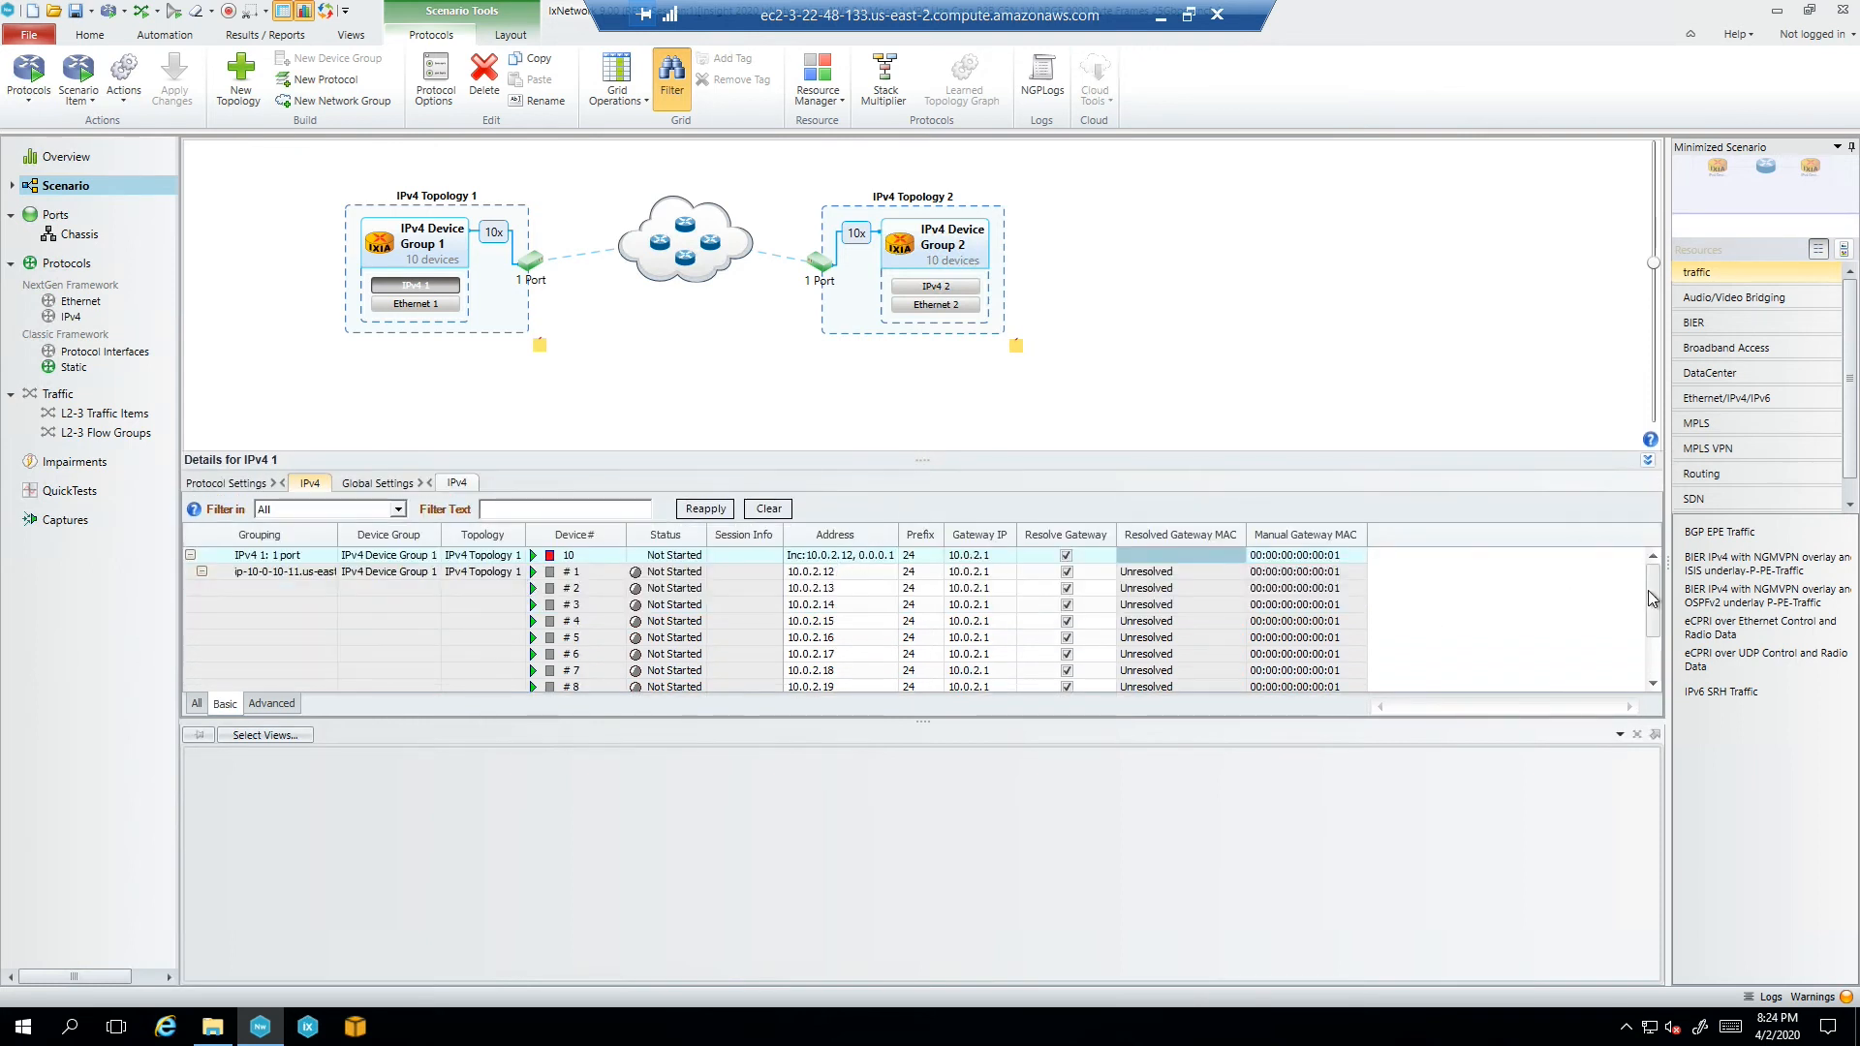
{"action": "left_click_drag", "start_coordinate": [1655, 637], "coordinate": [1655, 570]}
{"action": "left_click", "coordinate": [1161, 18]}
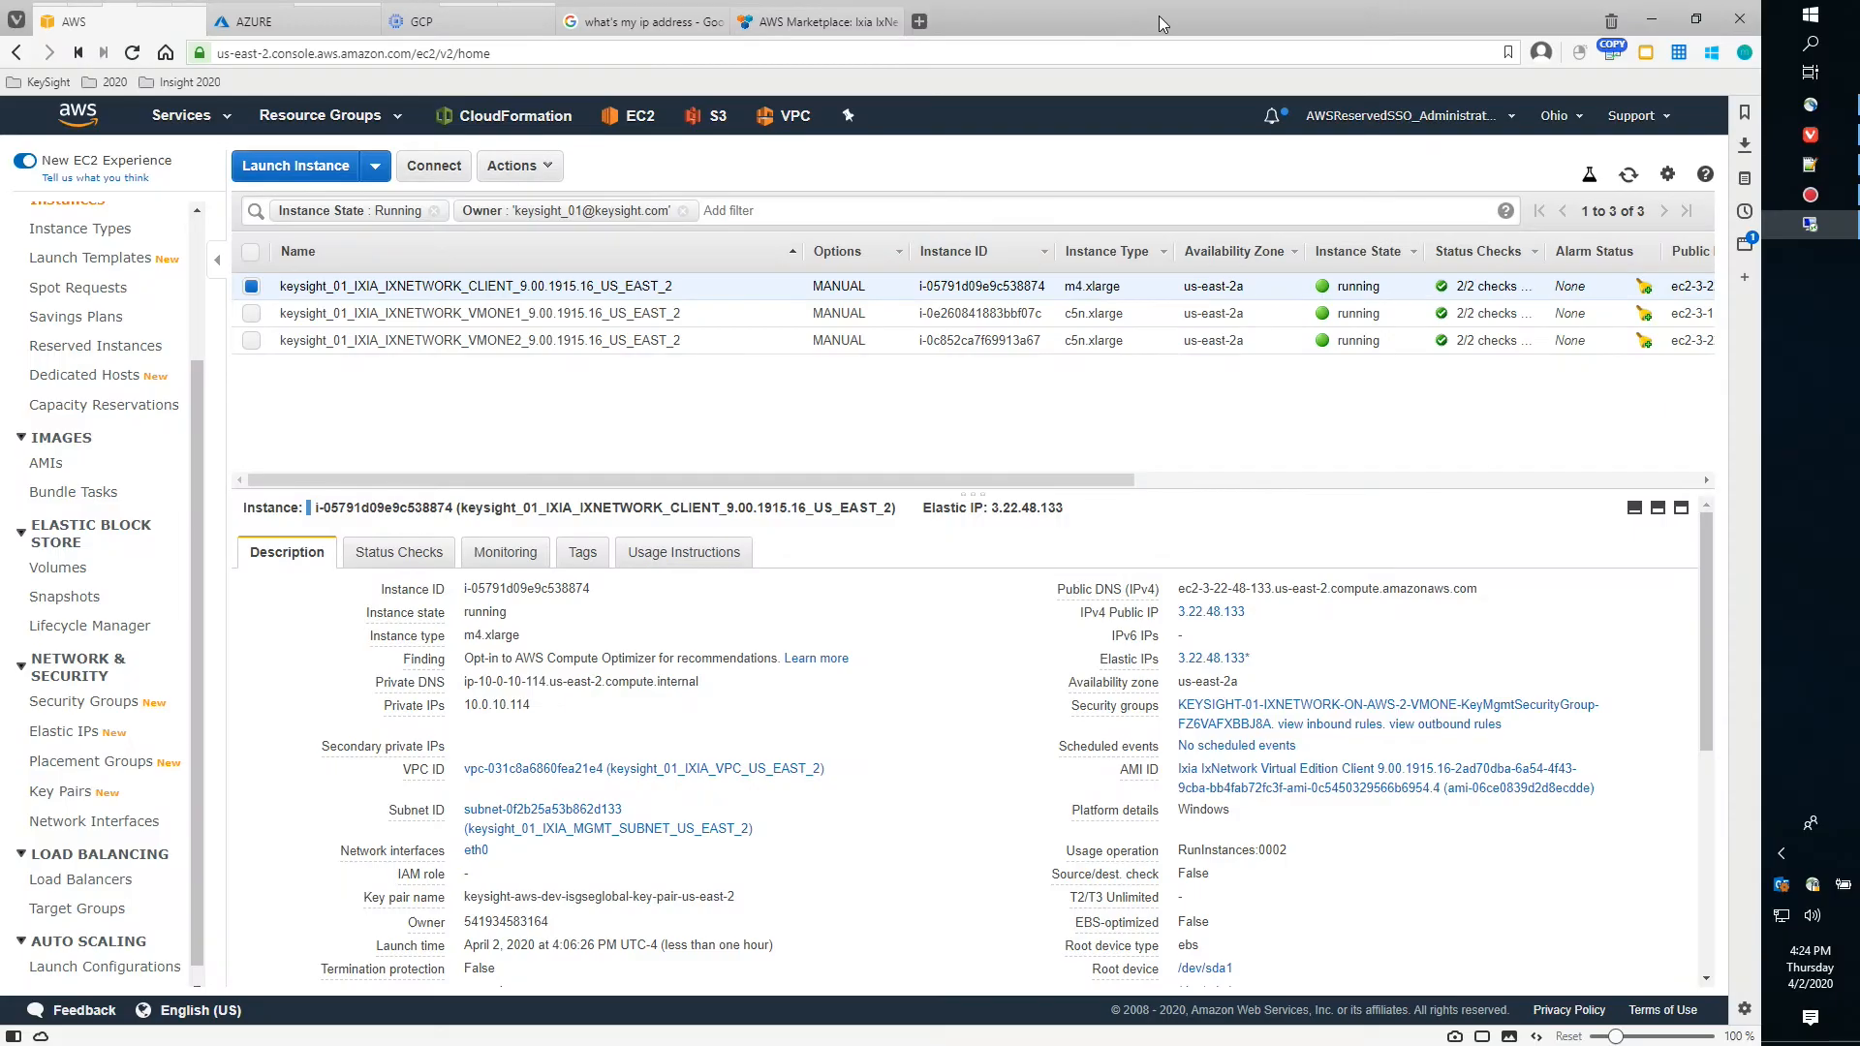
Select VMONE1 and highlight its private IPs 10.0.2.12, 10.0.10.11 and secondary IPs 10.0.2.13–10.0.2.21
{"action": "left_click", "coordinate": [252, 287]}
{"action": "left_click", "coordinate": [252, 314]}
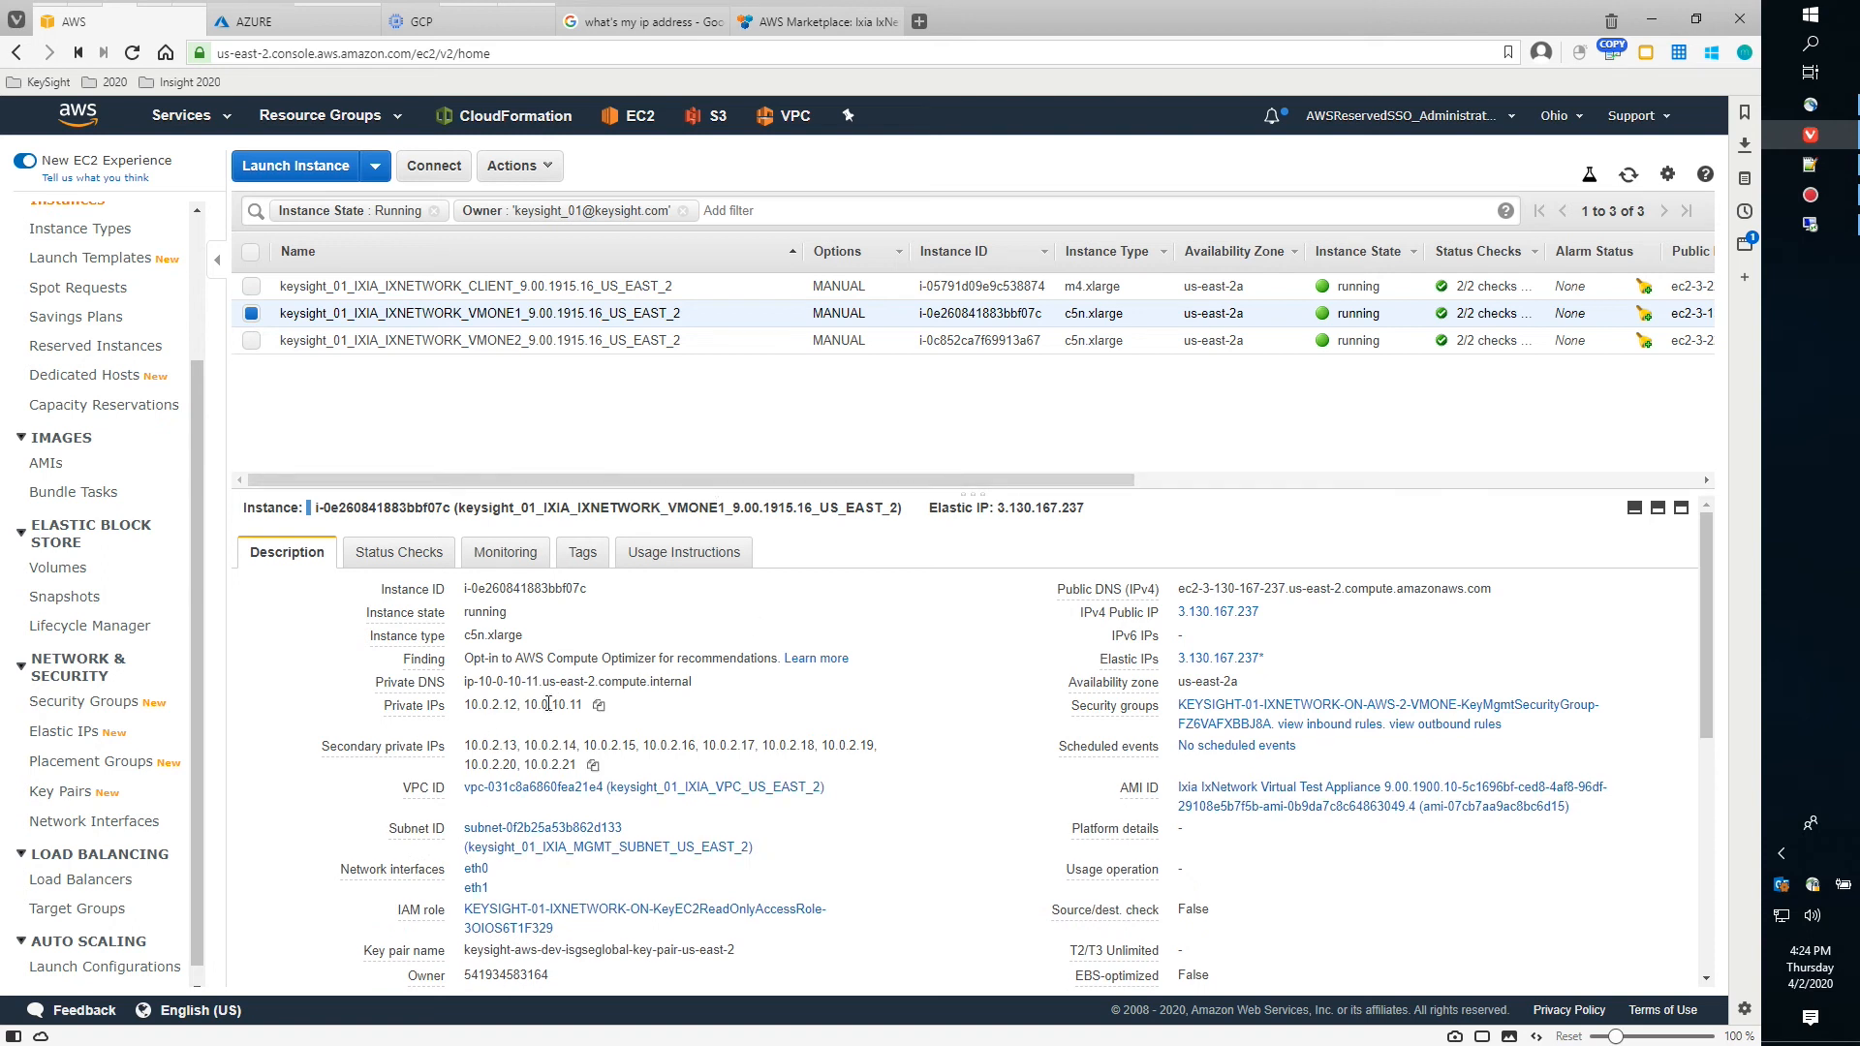
{"action": "left_click_drag", "start_coordinate": [523, 705], "coordinate": [586, 707]}
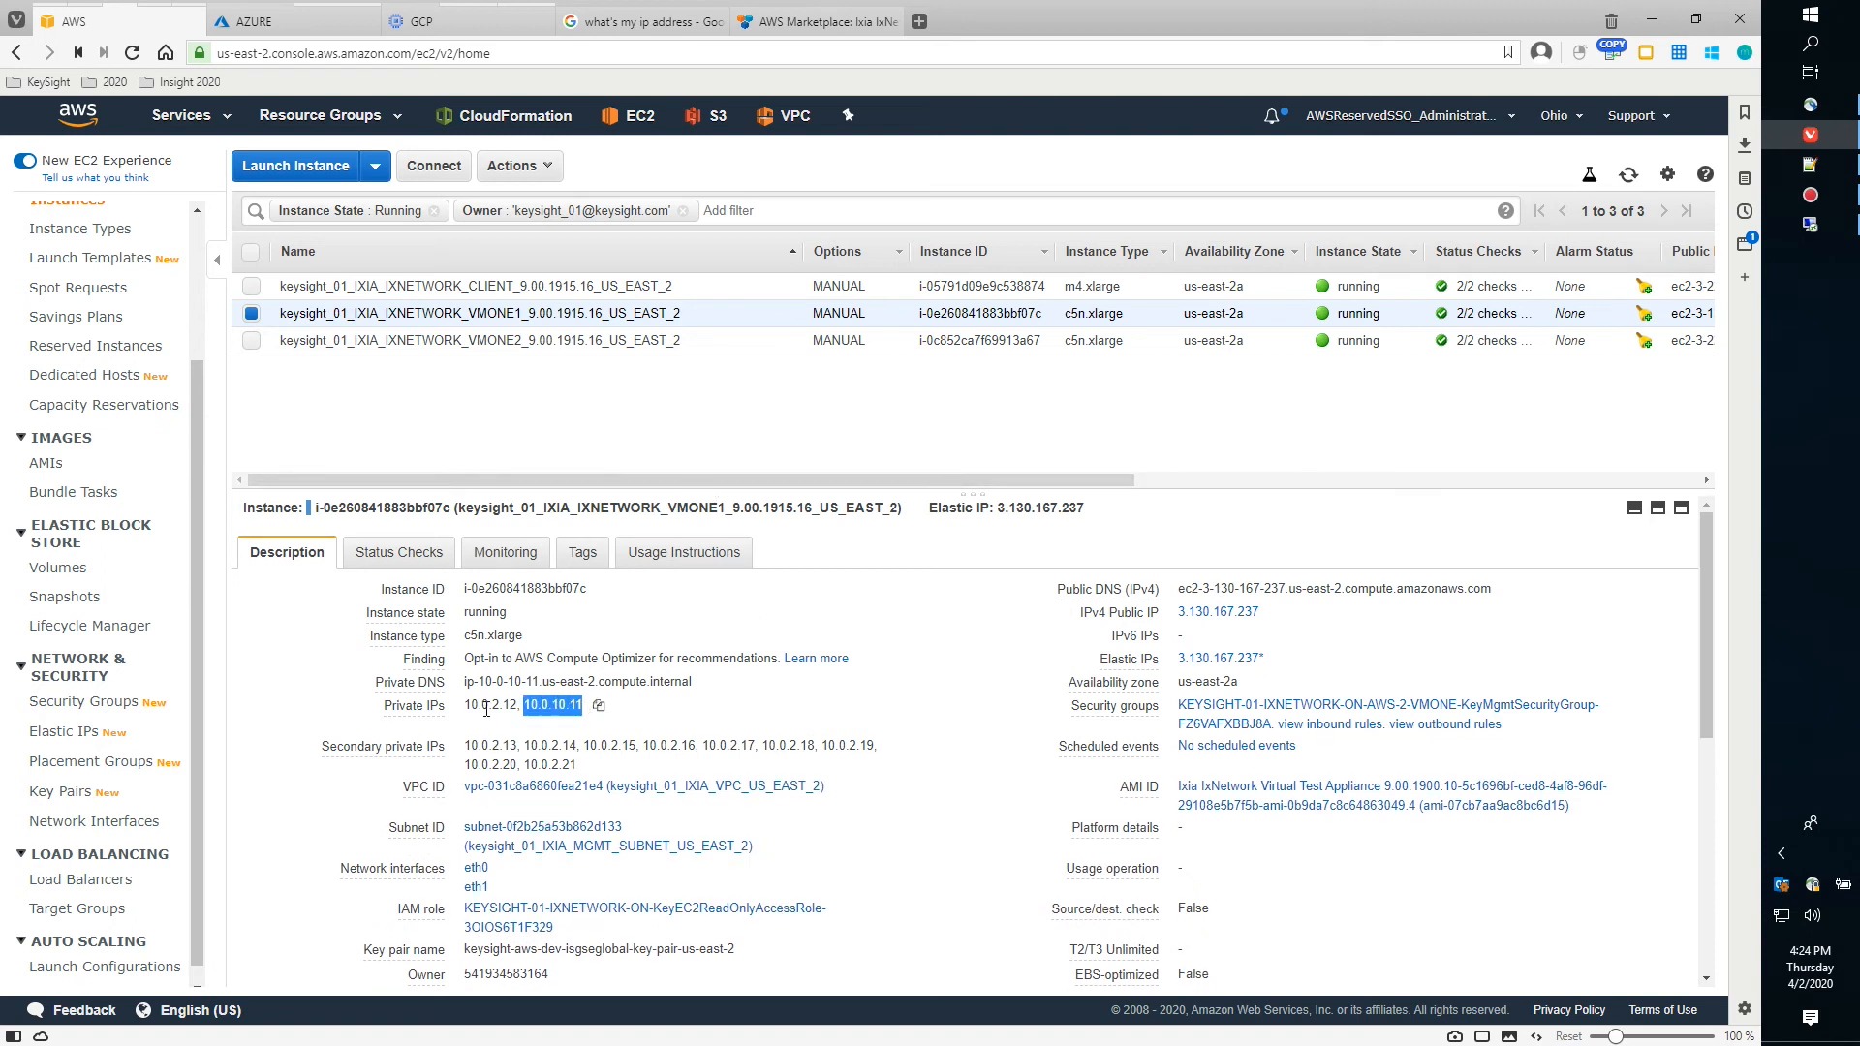
{"action": "left_click_drag", "start_coordinate": [464, 705], "coordinate": [518, 706]}
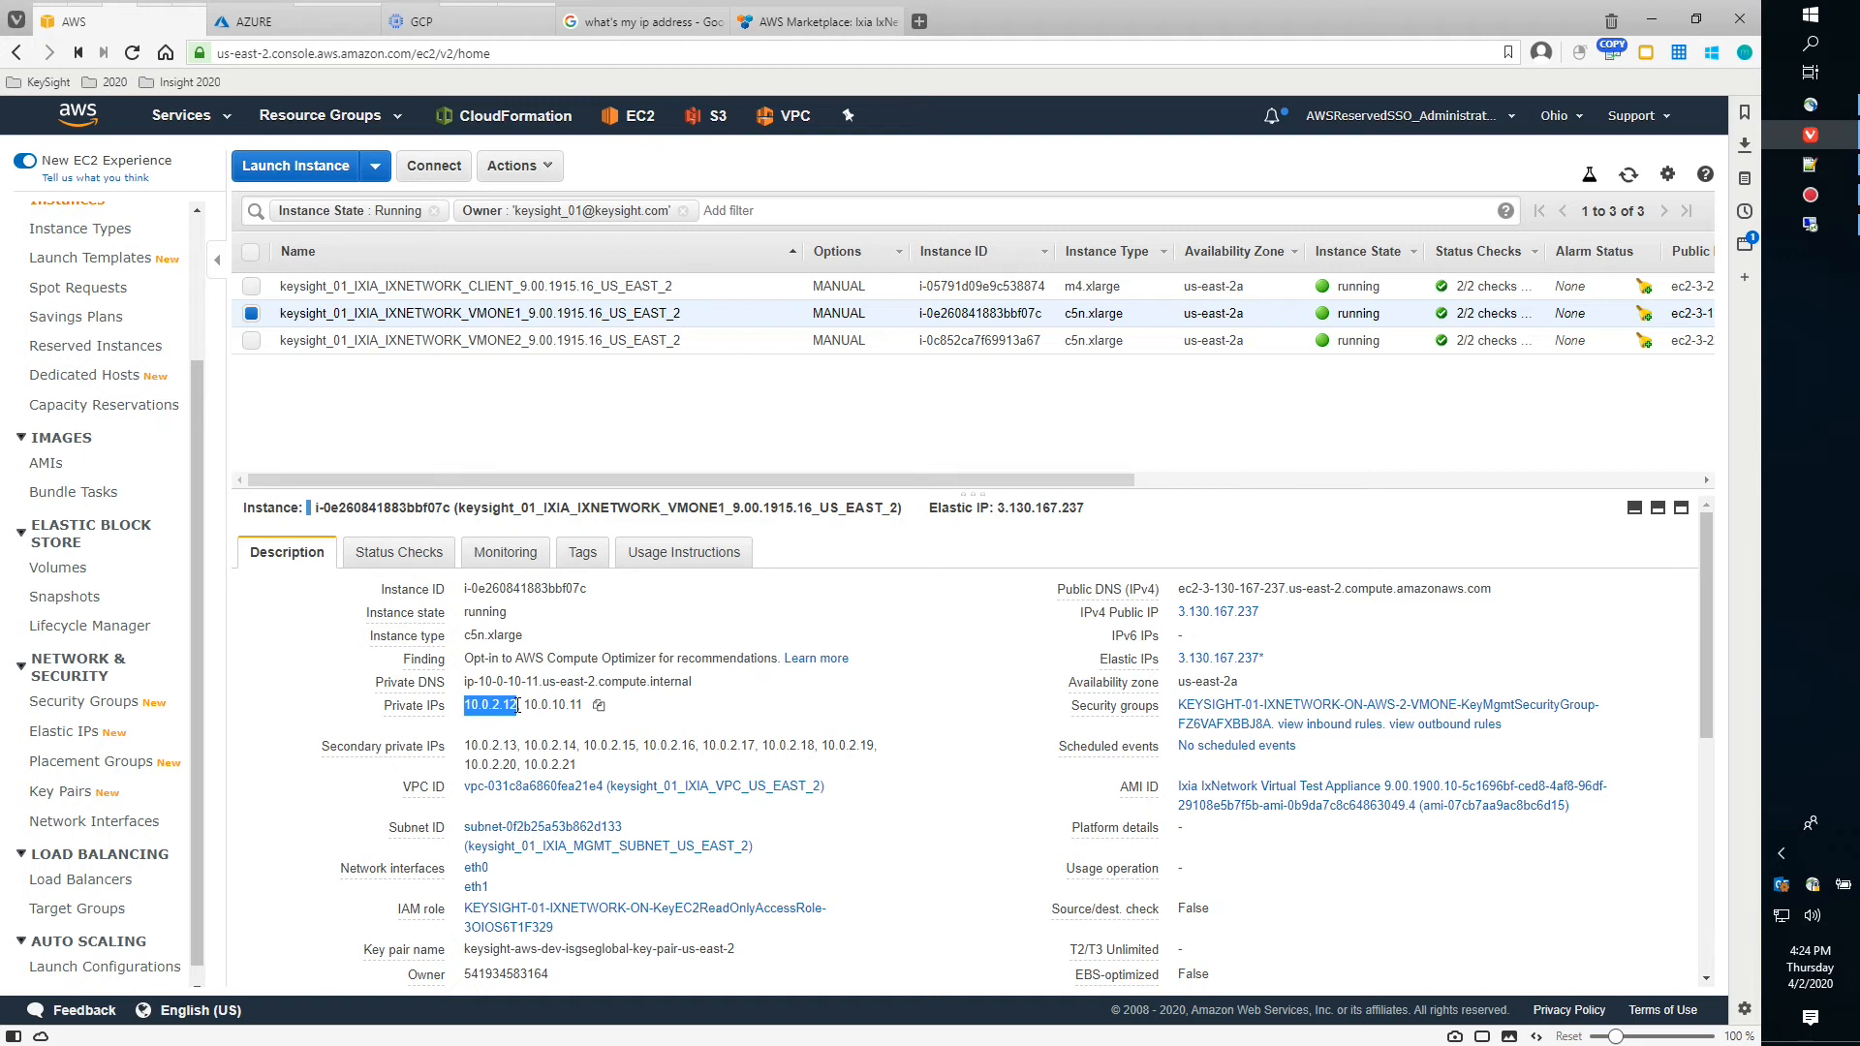
{"action": "left_click_drag", "start_coordinate": [464, 745], "coordinate": [576, 760]}
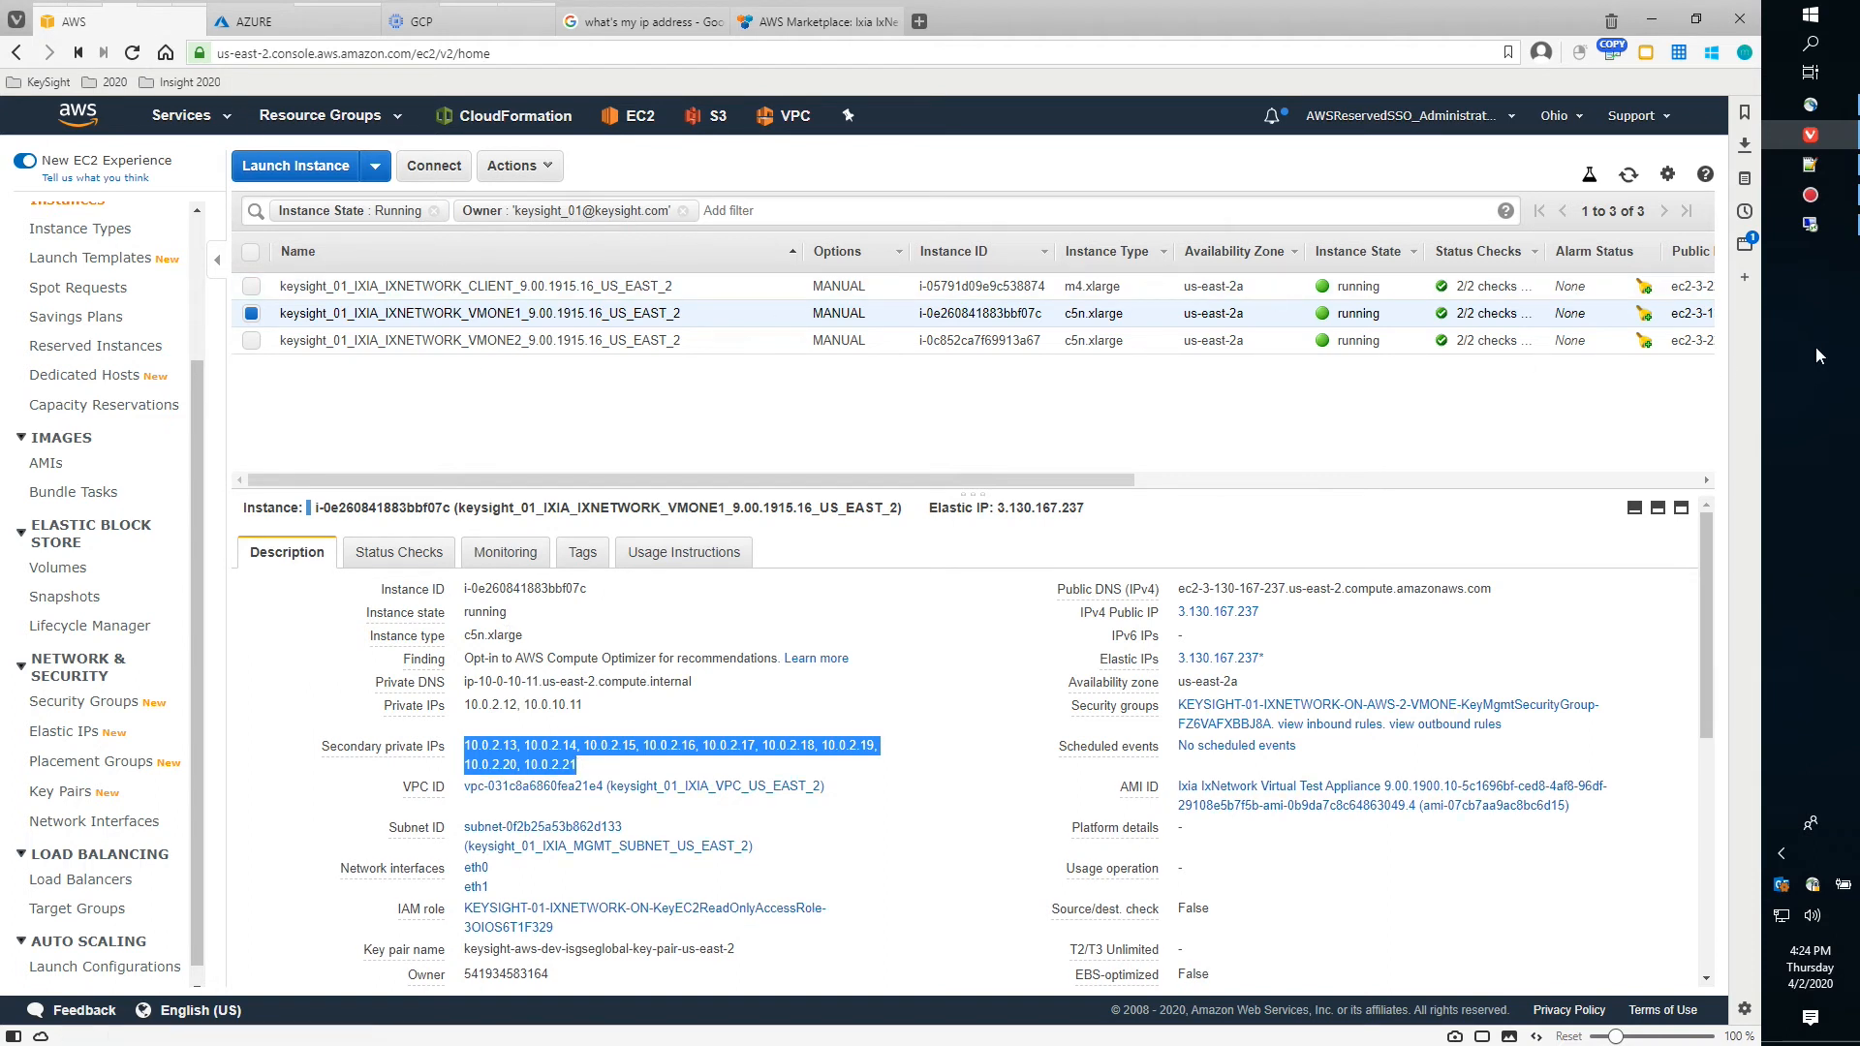
In the remote session, view IPv4 2's devices and review Protocols preferences without changing anything
{"action": "left_click", "coordinate": [1810, 225]}
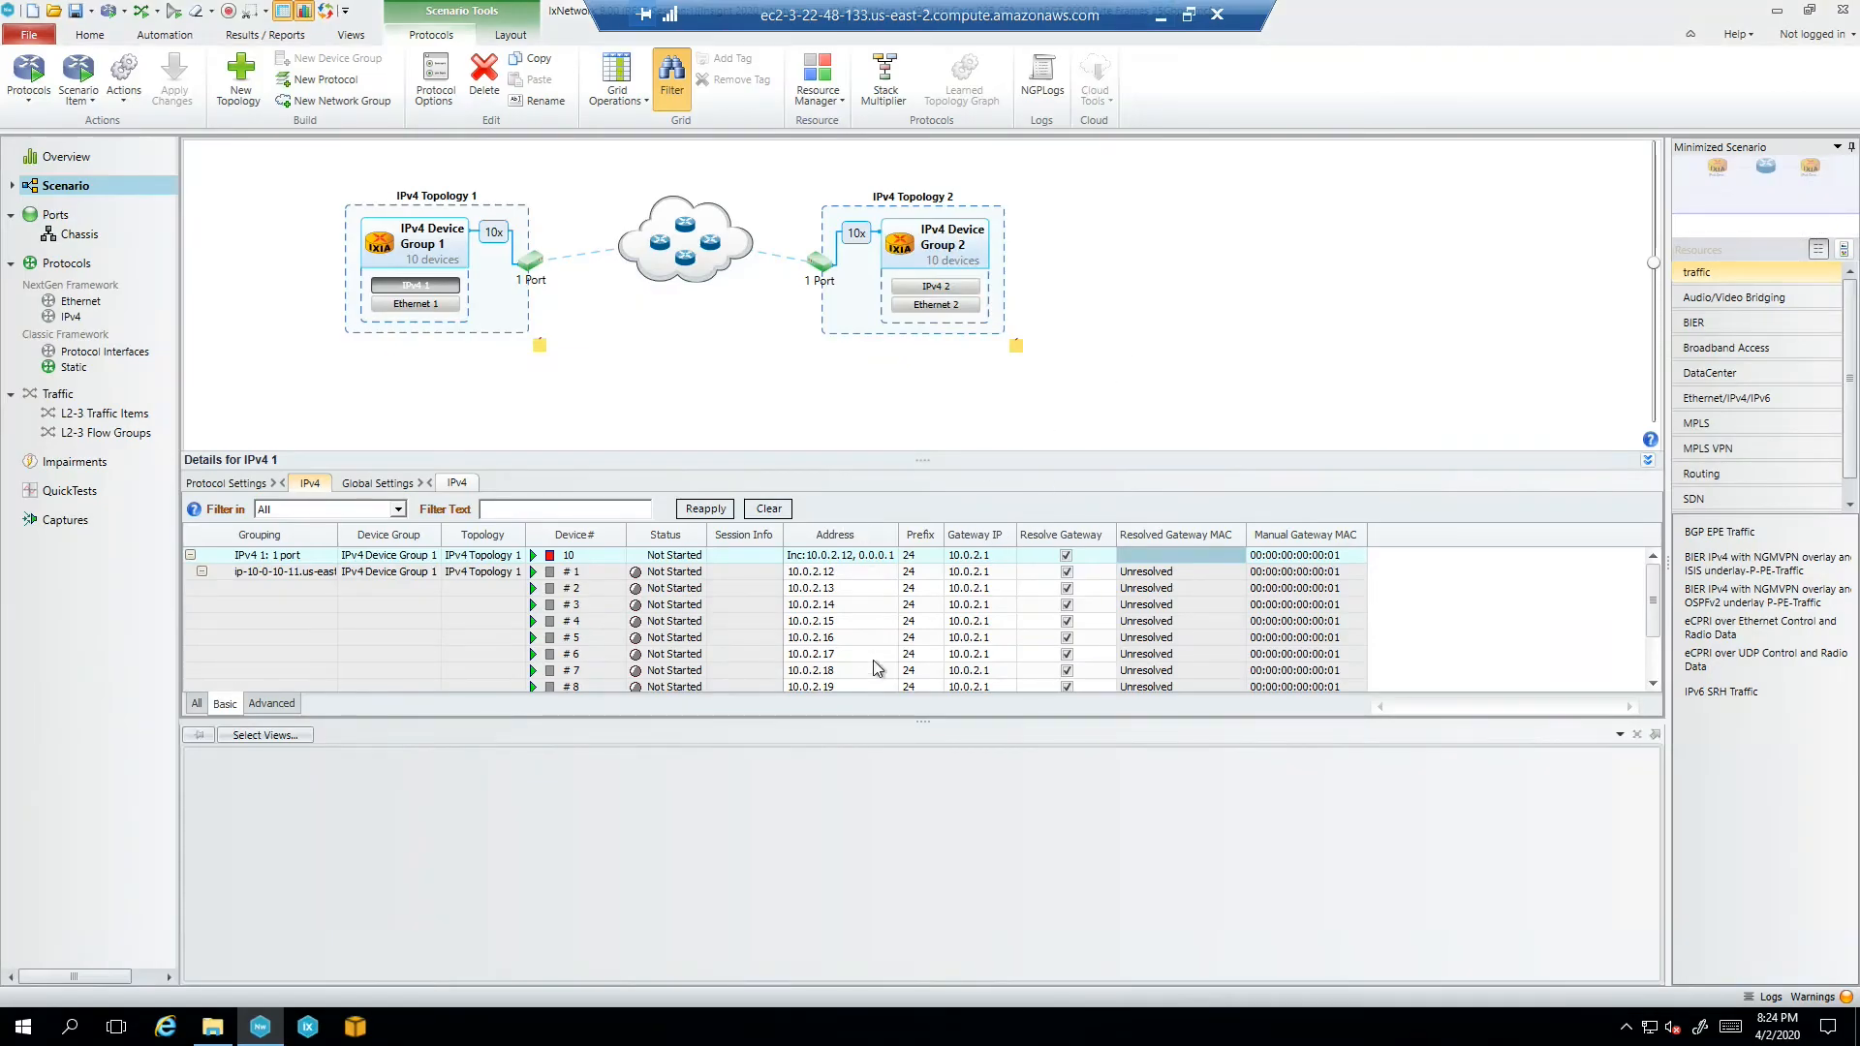
{"action": "left_click", "coordinate": [922, 288]}
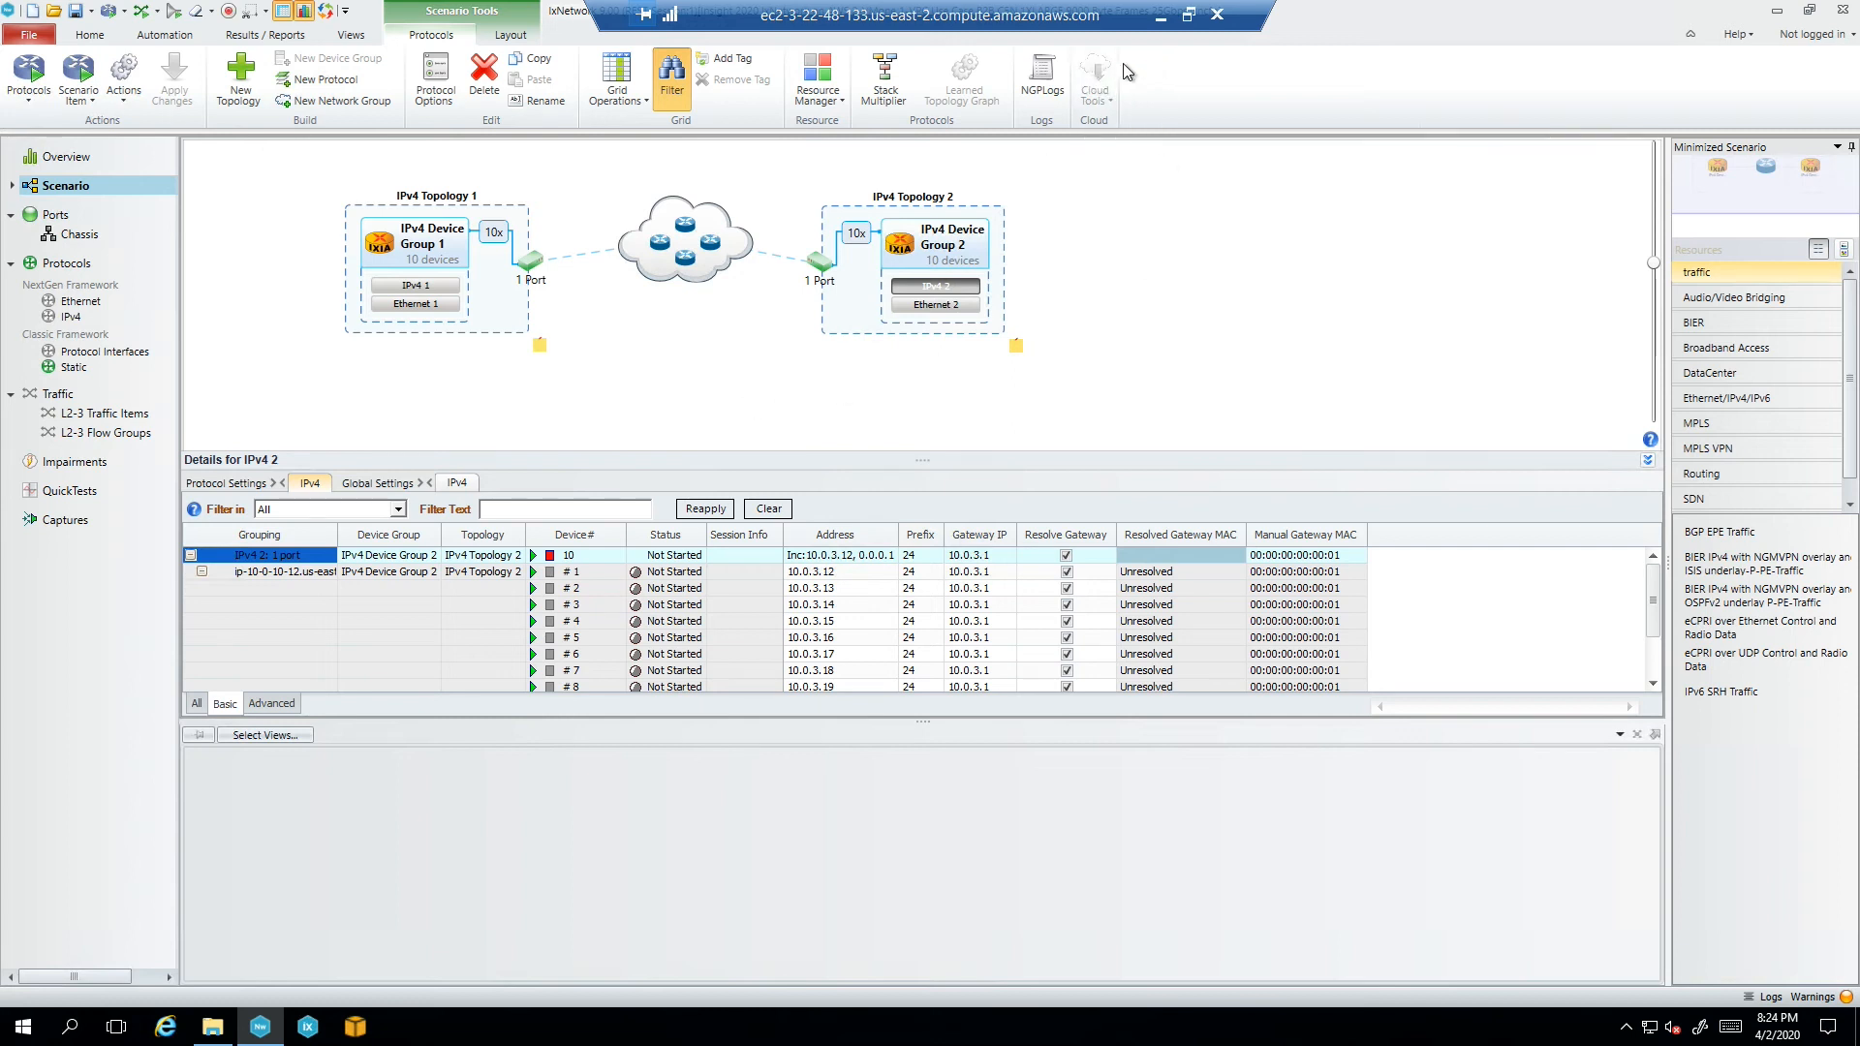
{"action": "left_click", "coordinate": [29, 36]}
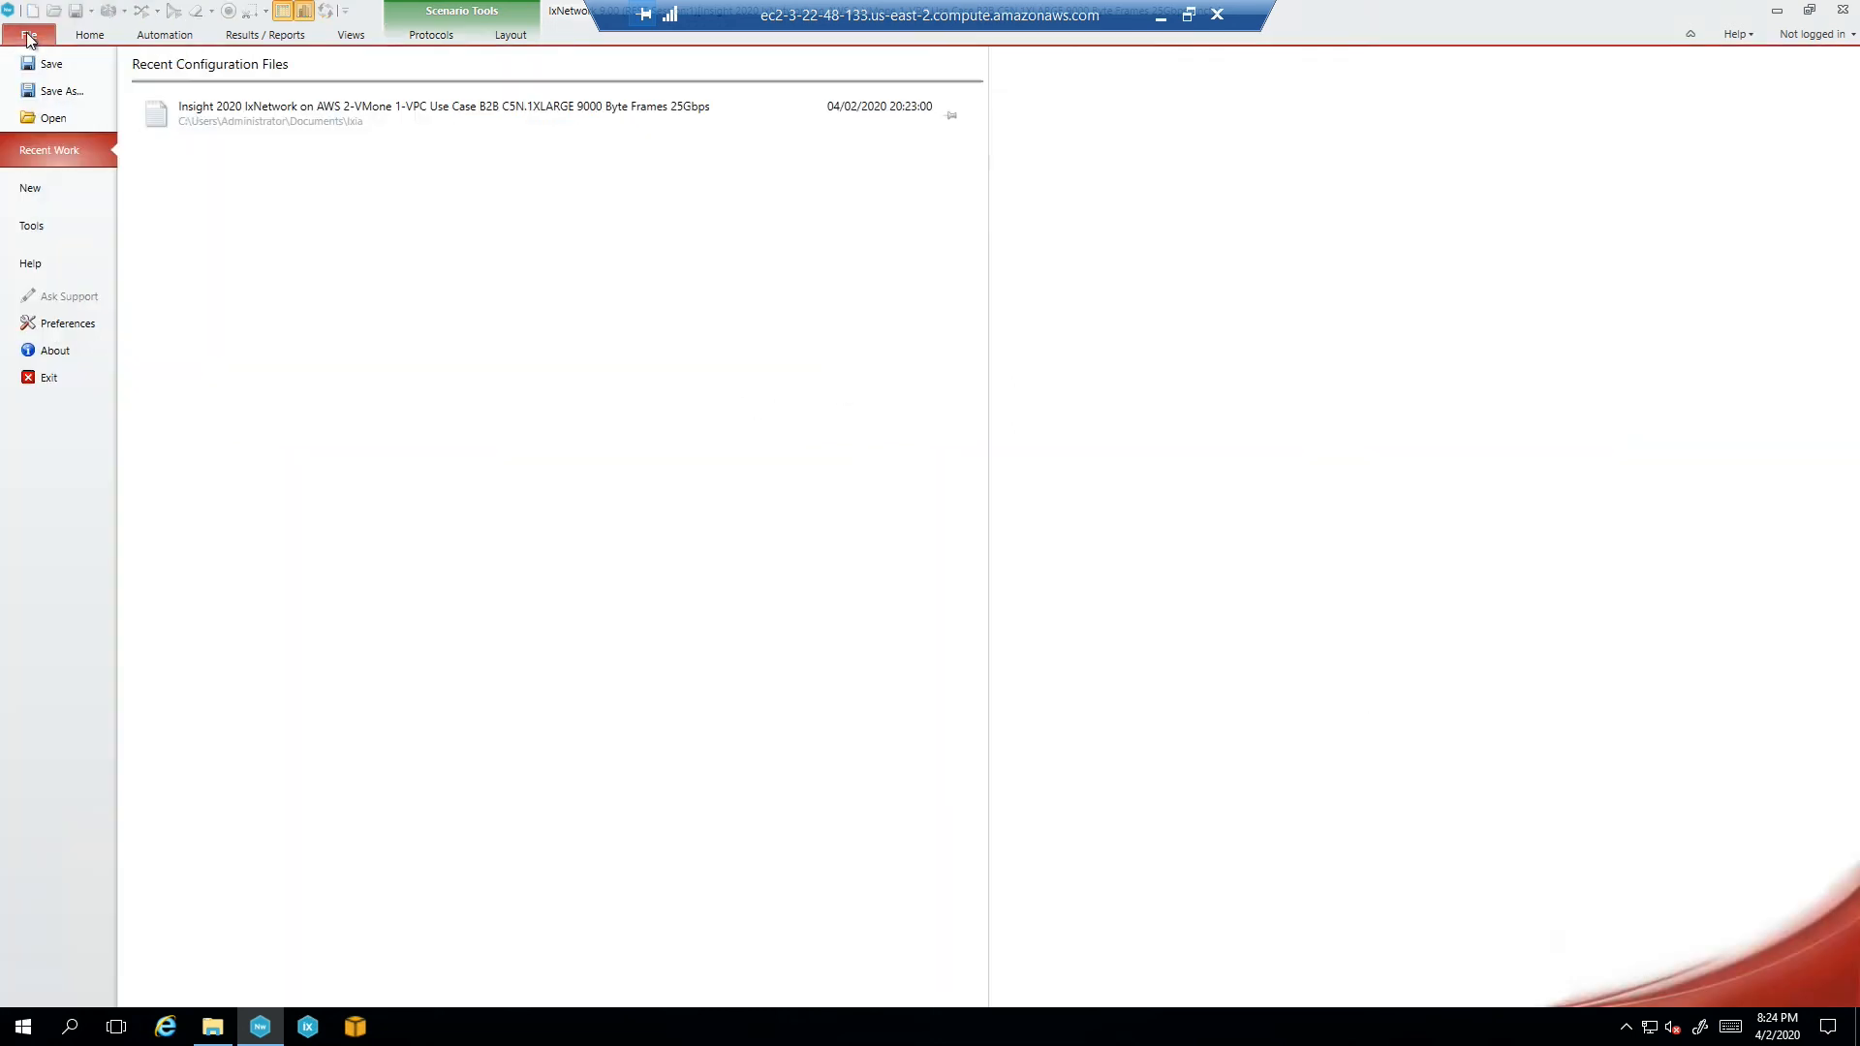
{"action": "left_click", "coordinate": [48, 323]}
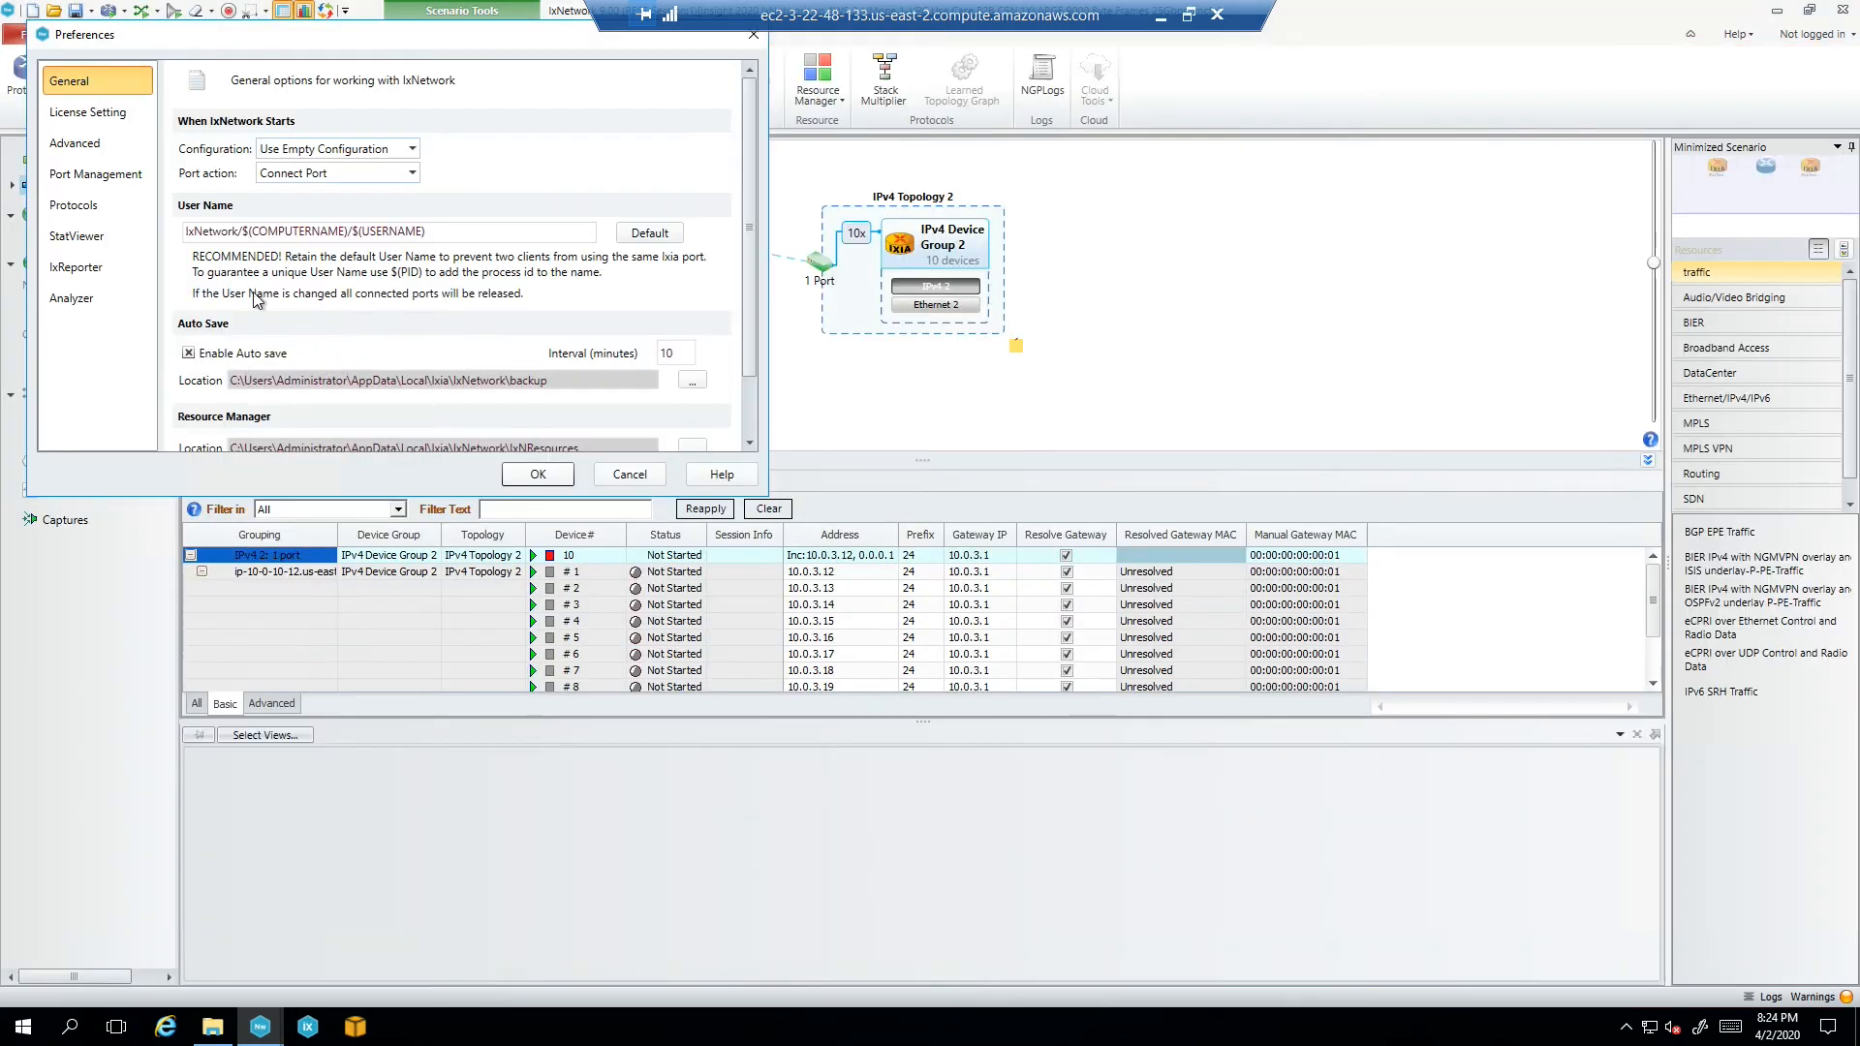
{"action": "left_click", "coordinate": [76, 206]}
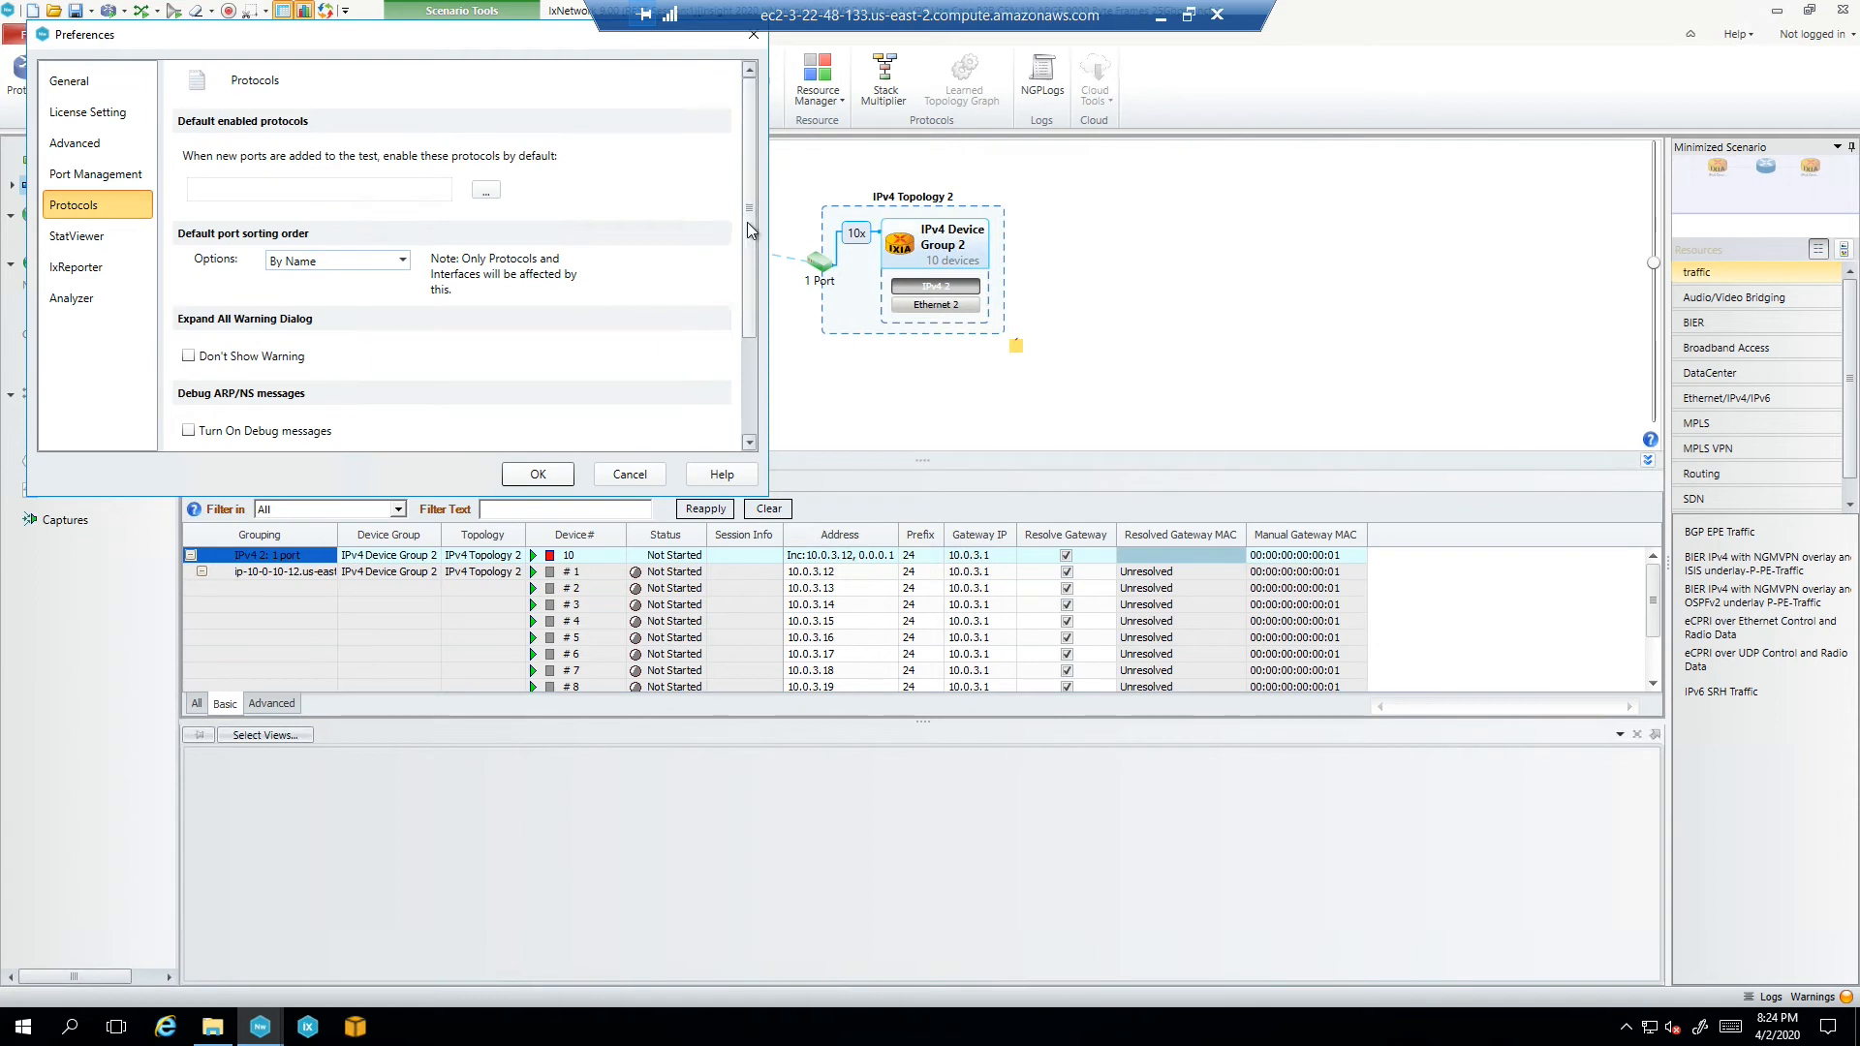
{"action": "left_click_drag", "start_coordinate": [747, 223], "coordinate": [751, 324]}
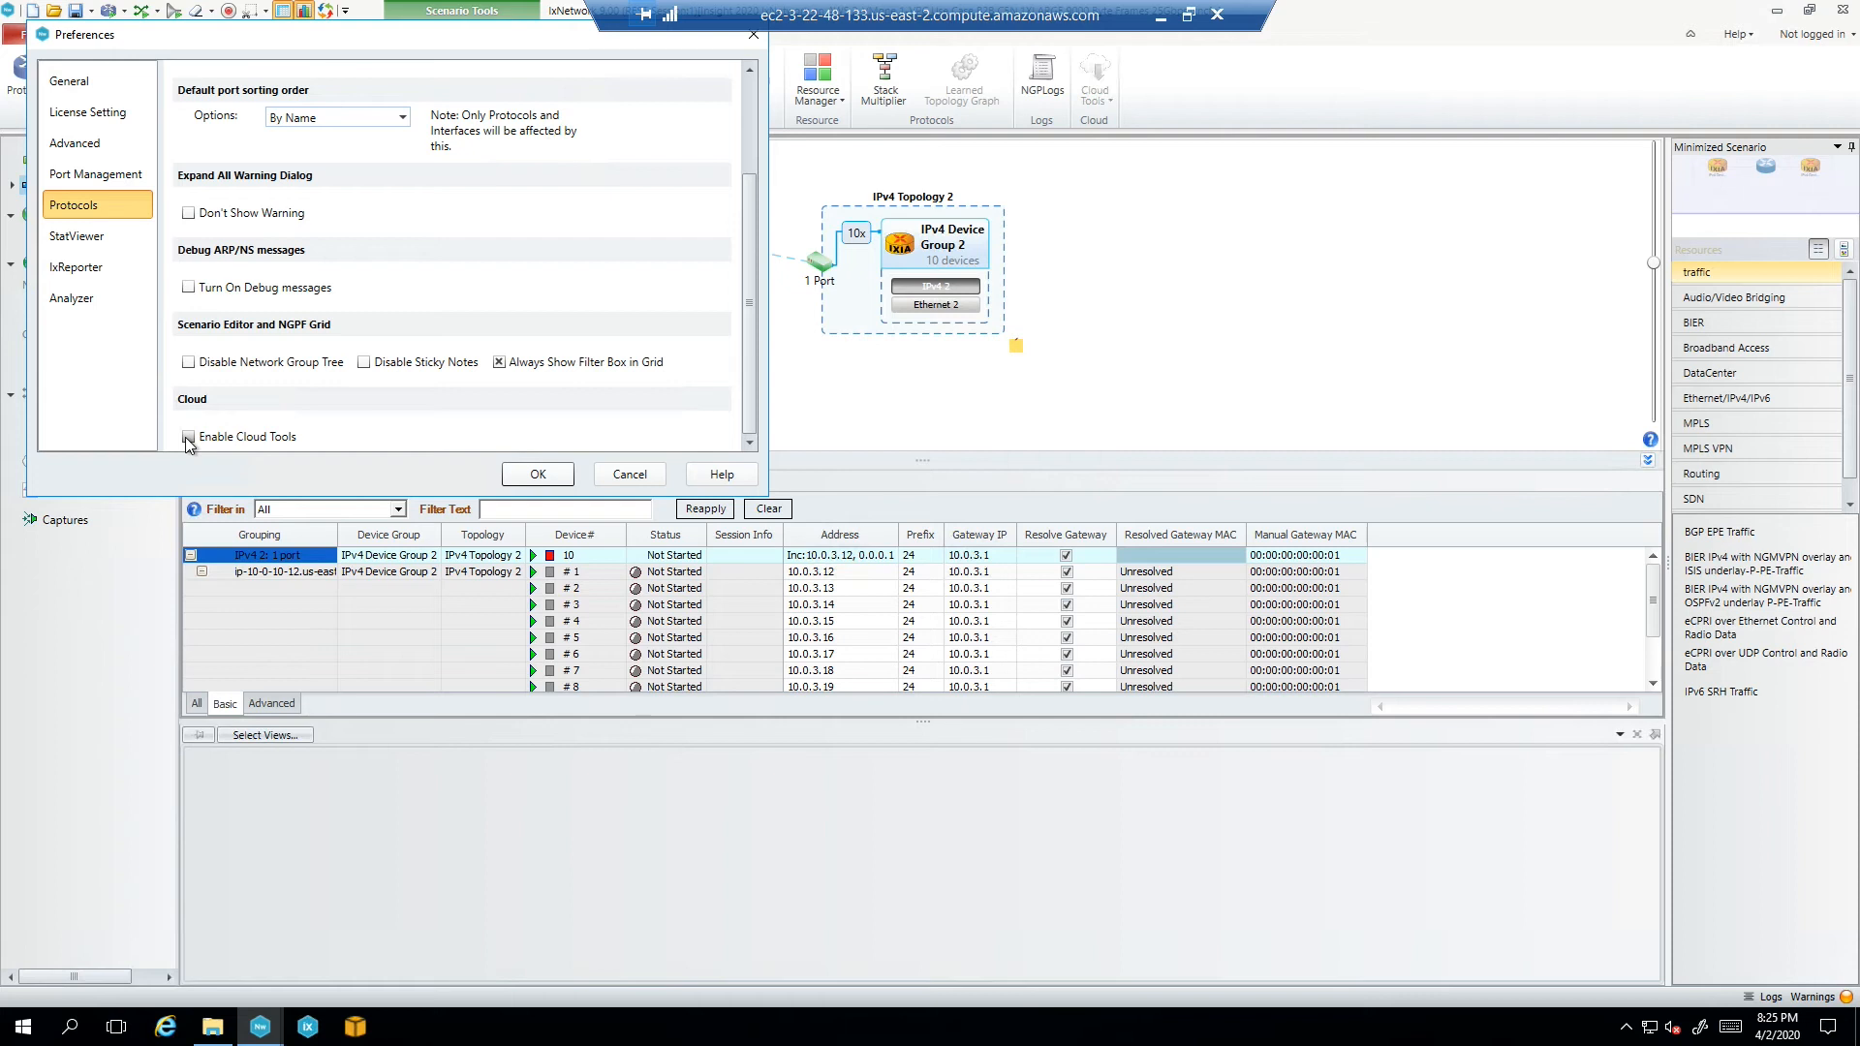
{"action": "left_click", "coordinate": [628, 474]}
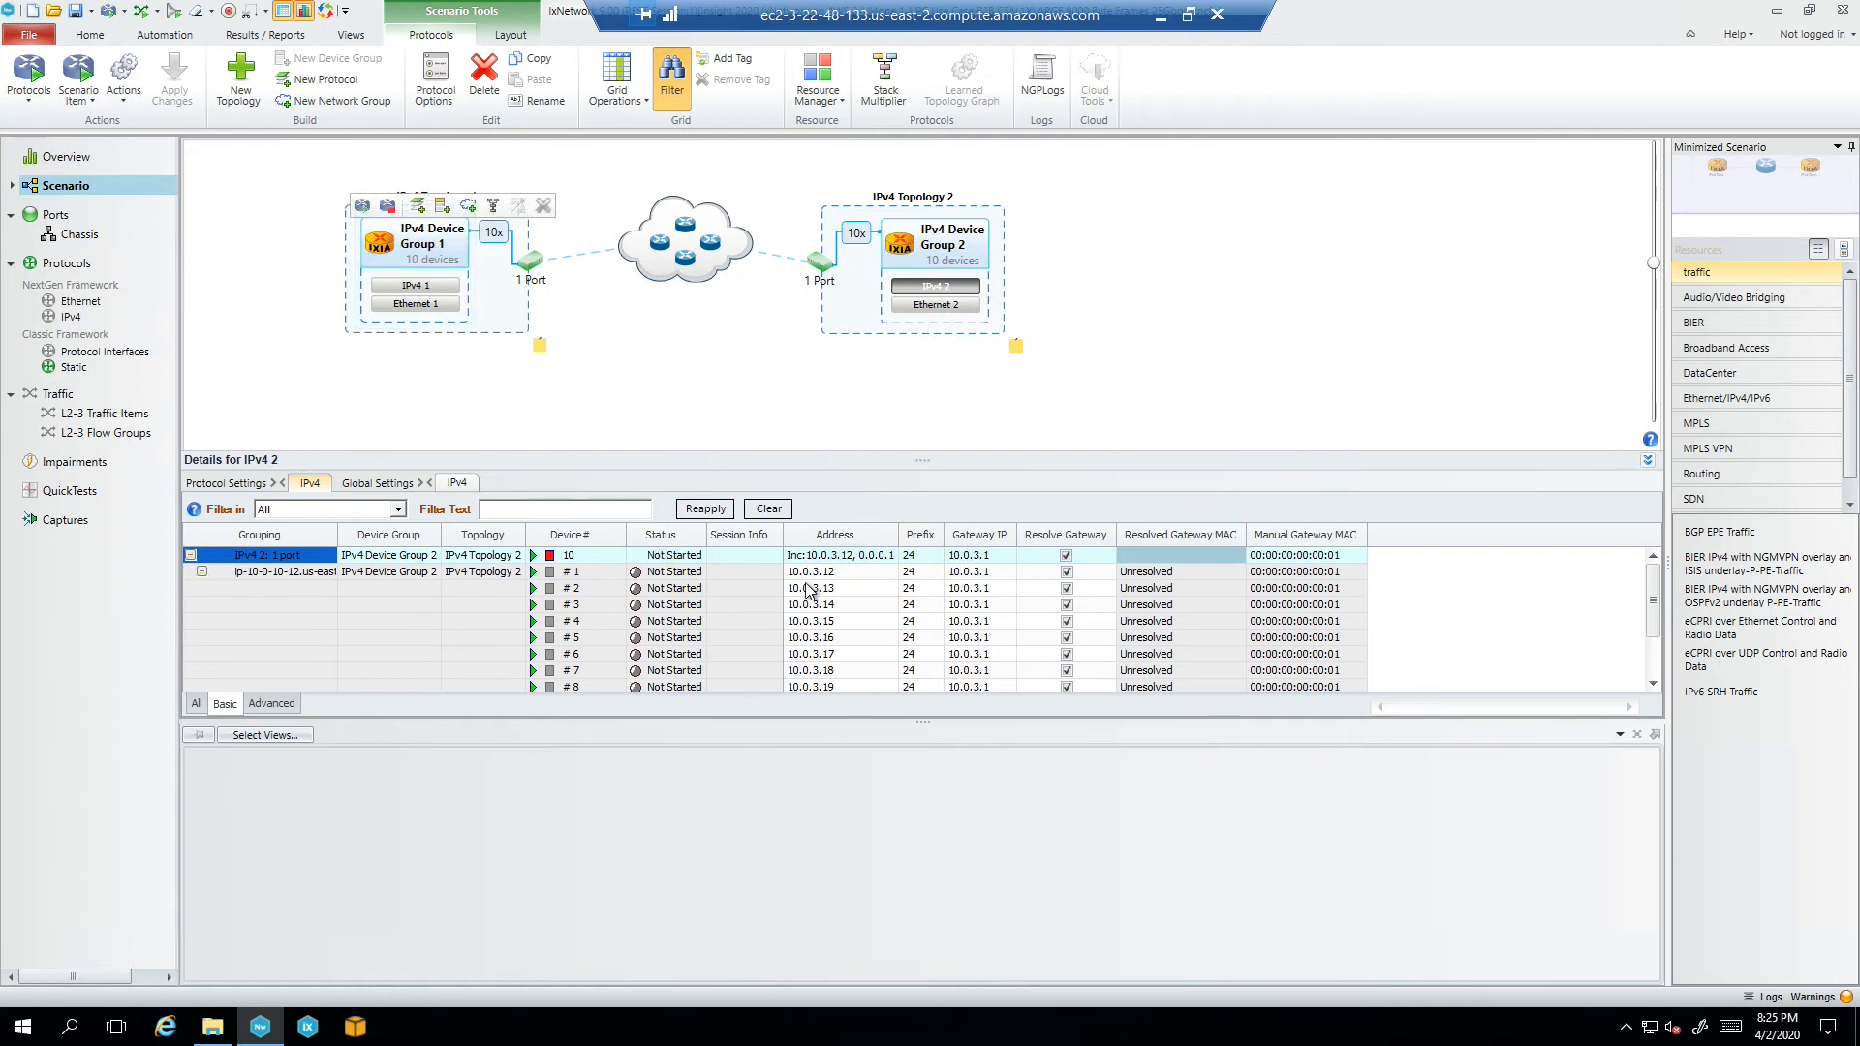
Show Device Group 1's IPv4 1 addresses from 10.0.2.12 with gateway 10.0.2.1
{"action": "mouse_move", "coordinate": [458, 275]}
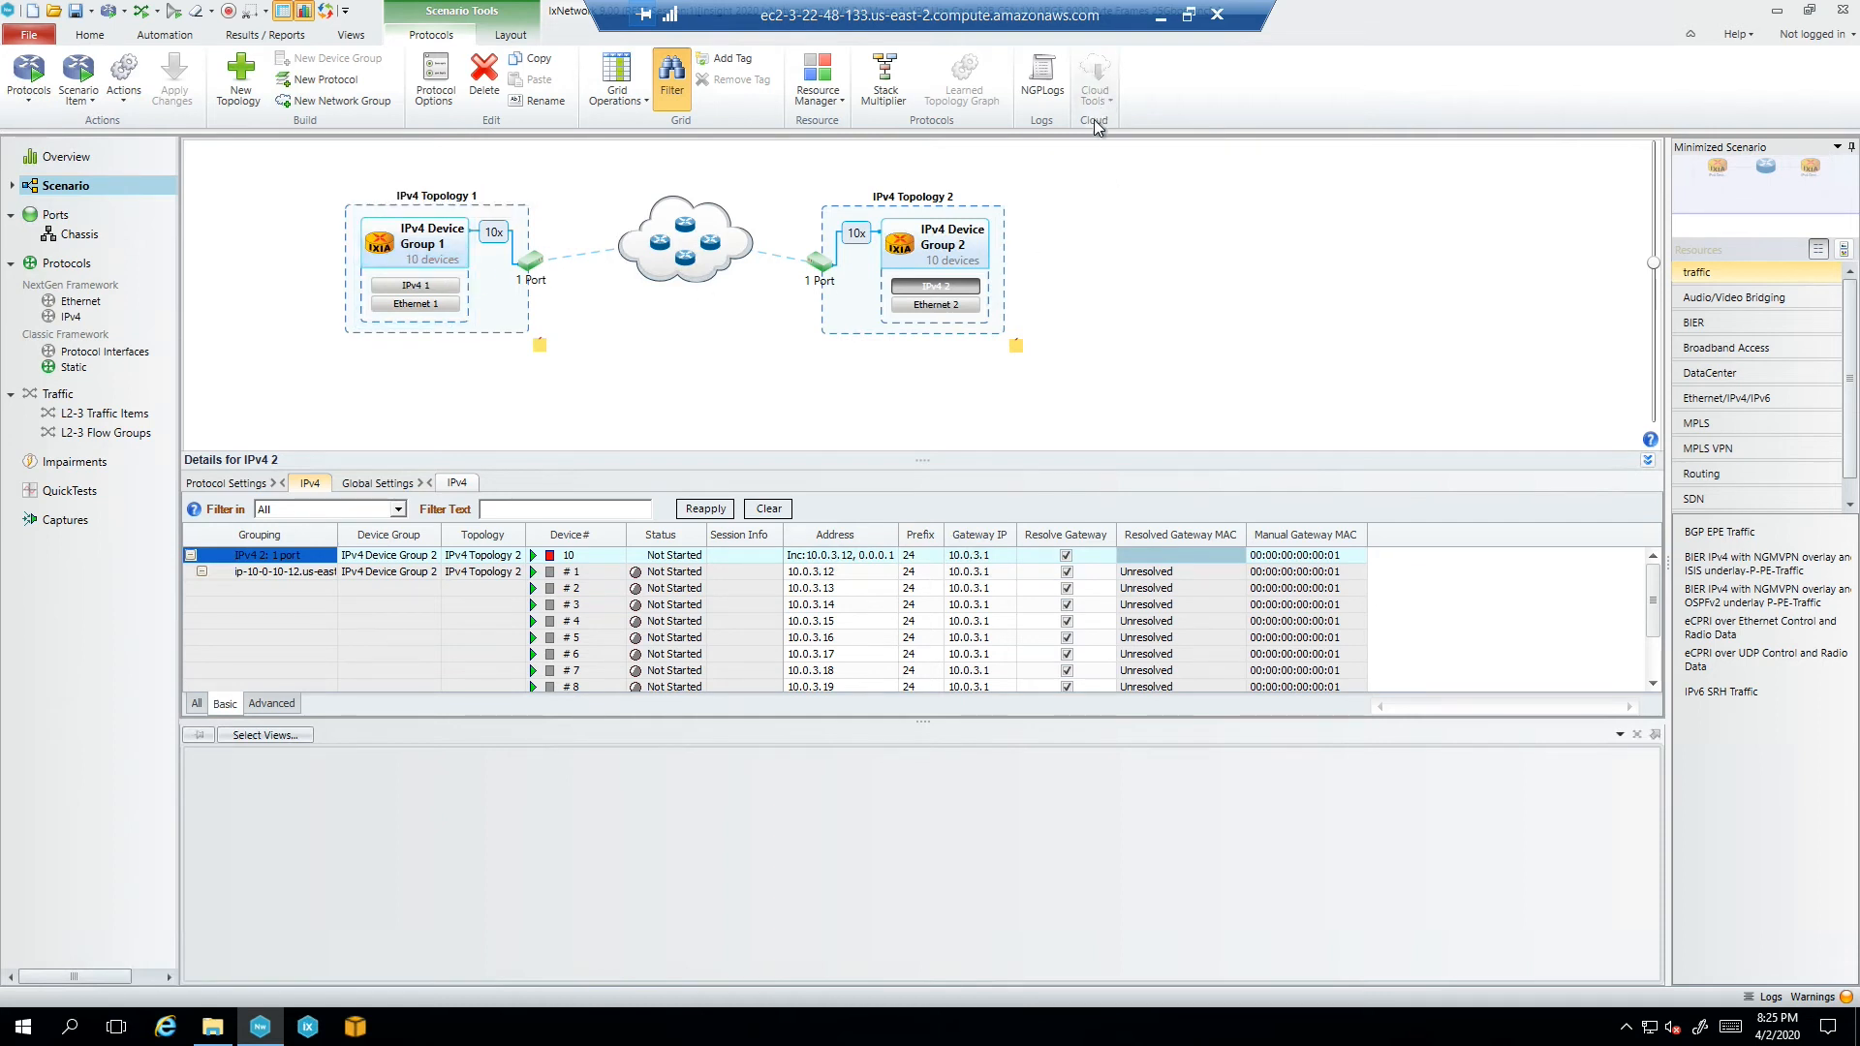
{"action": "left_click", "coordinate": [452, 276]}
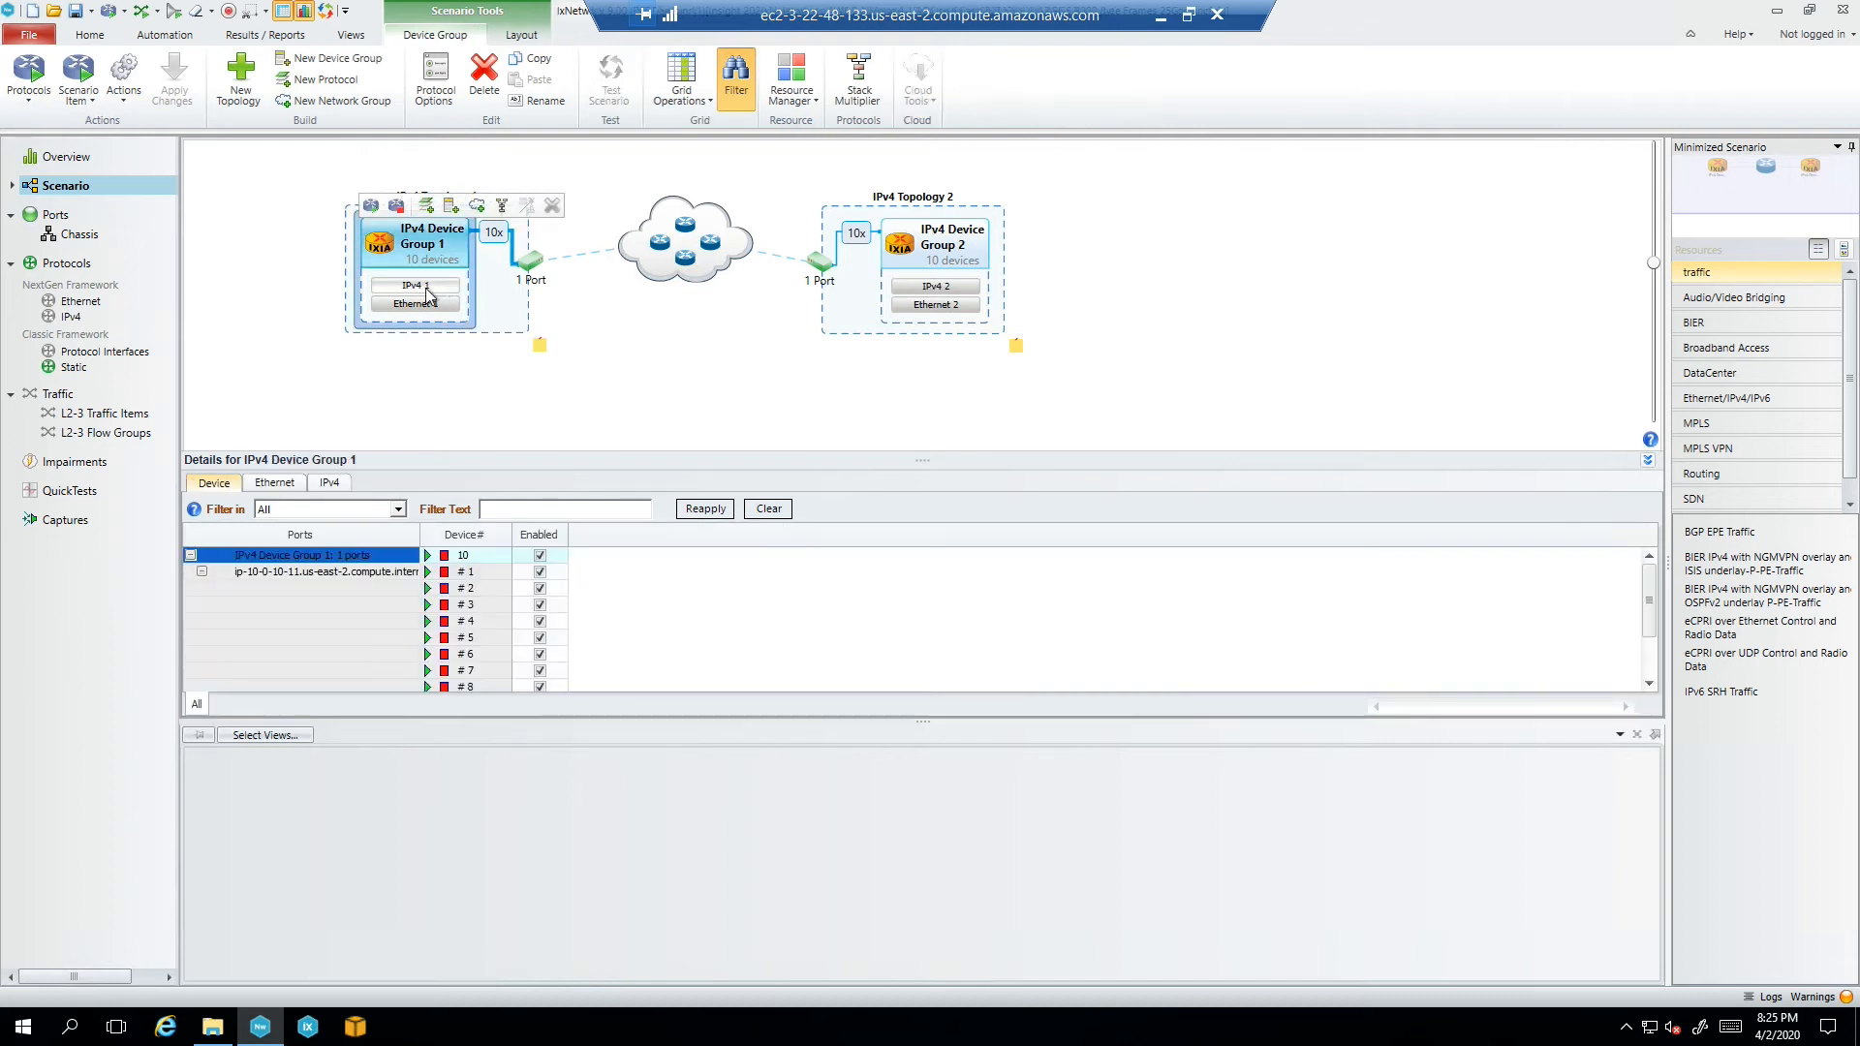
{"action": "left_click", "coordinate": [416, 286]}
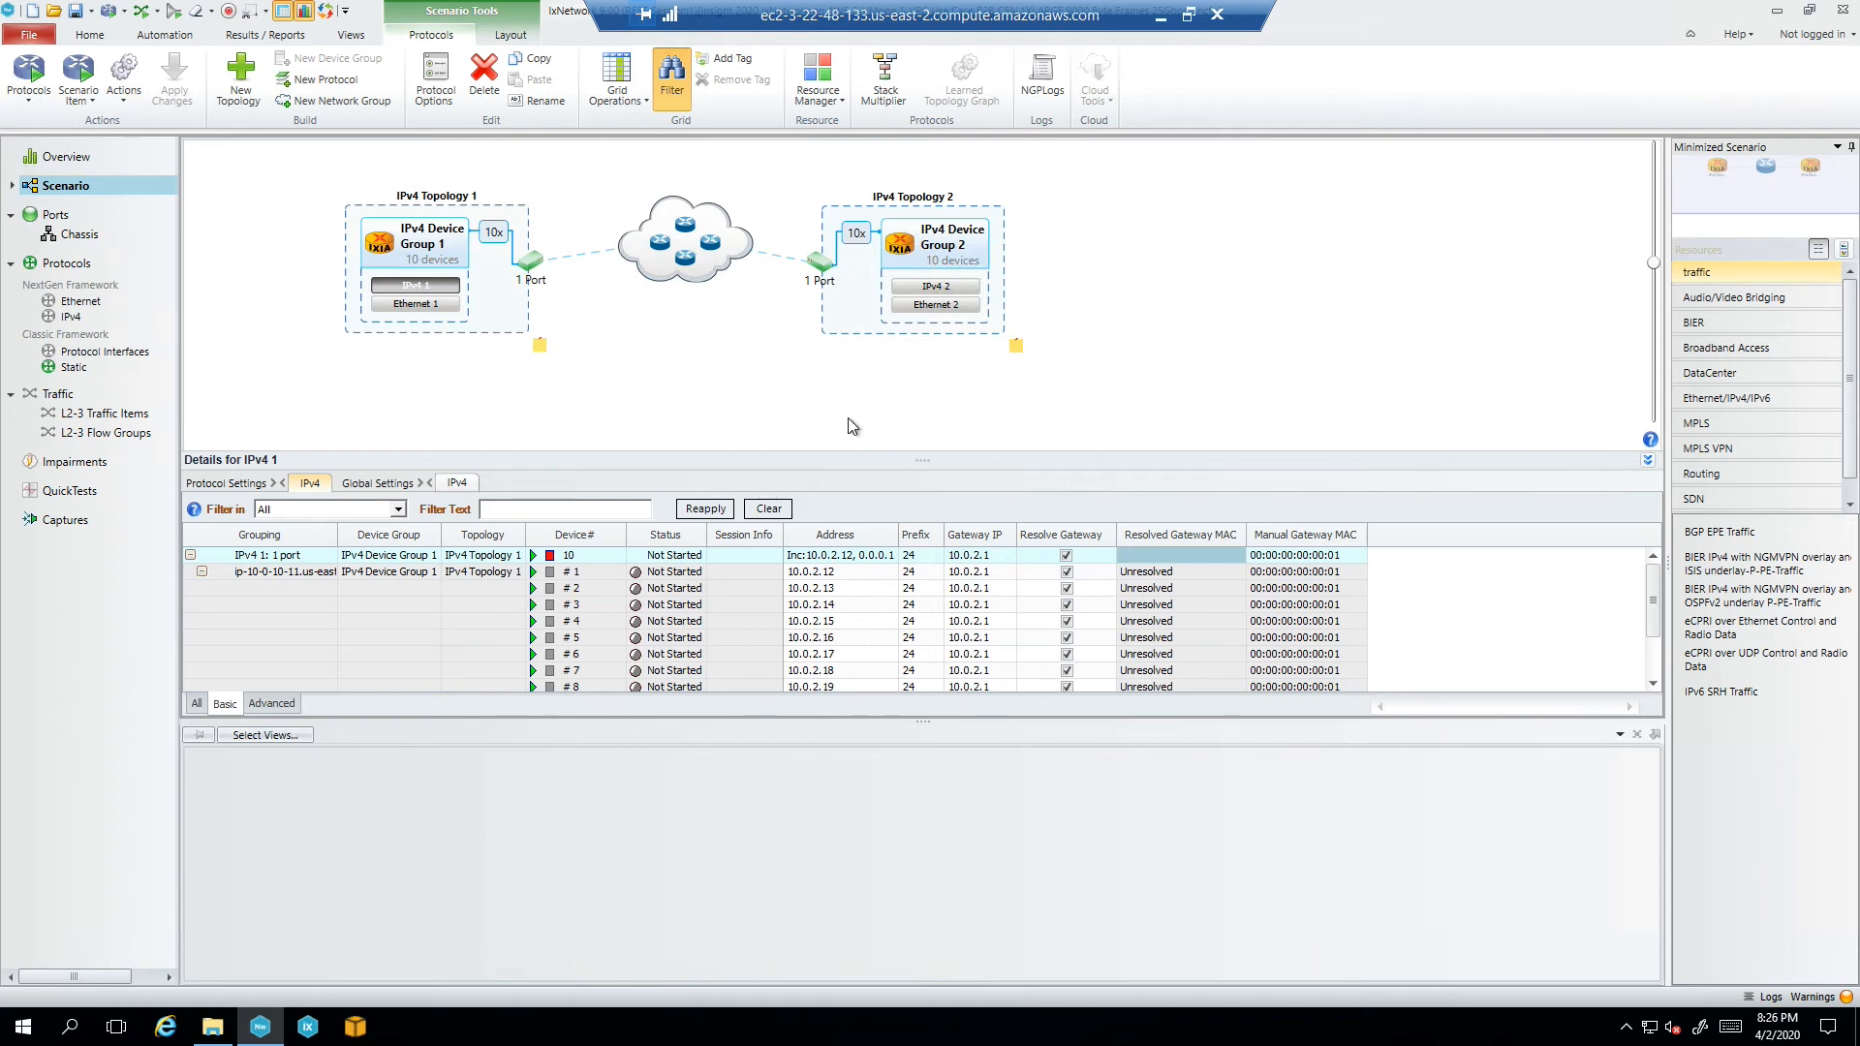
Start all protocols and confirm all 10 IPv4 1 devices resolve gateway 10.0.2.1's MAC
{"action": "left_click", "coordinate": [26, 107]}
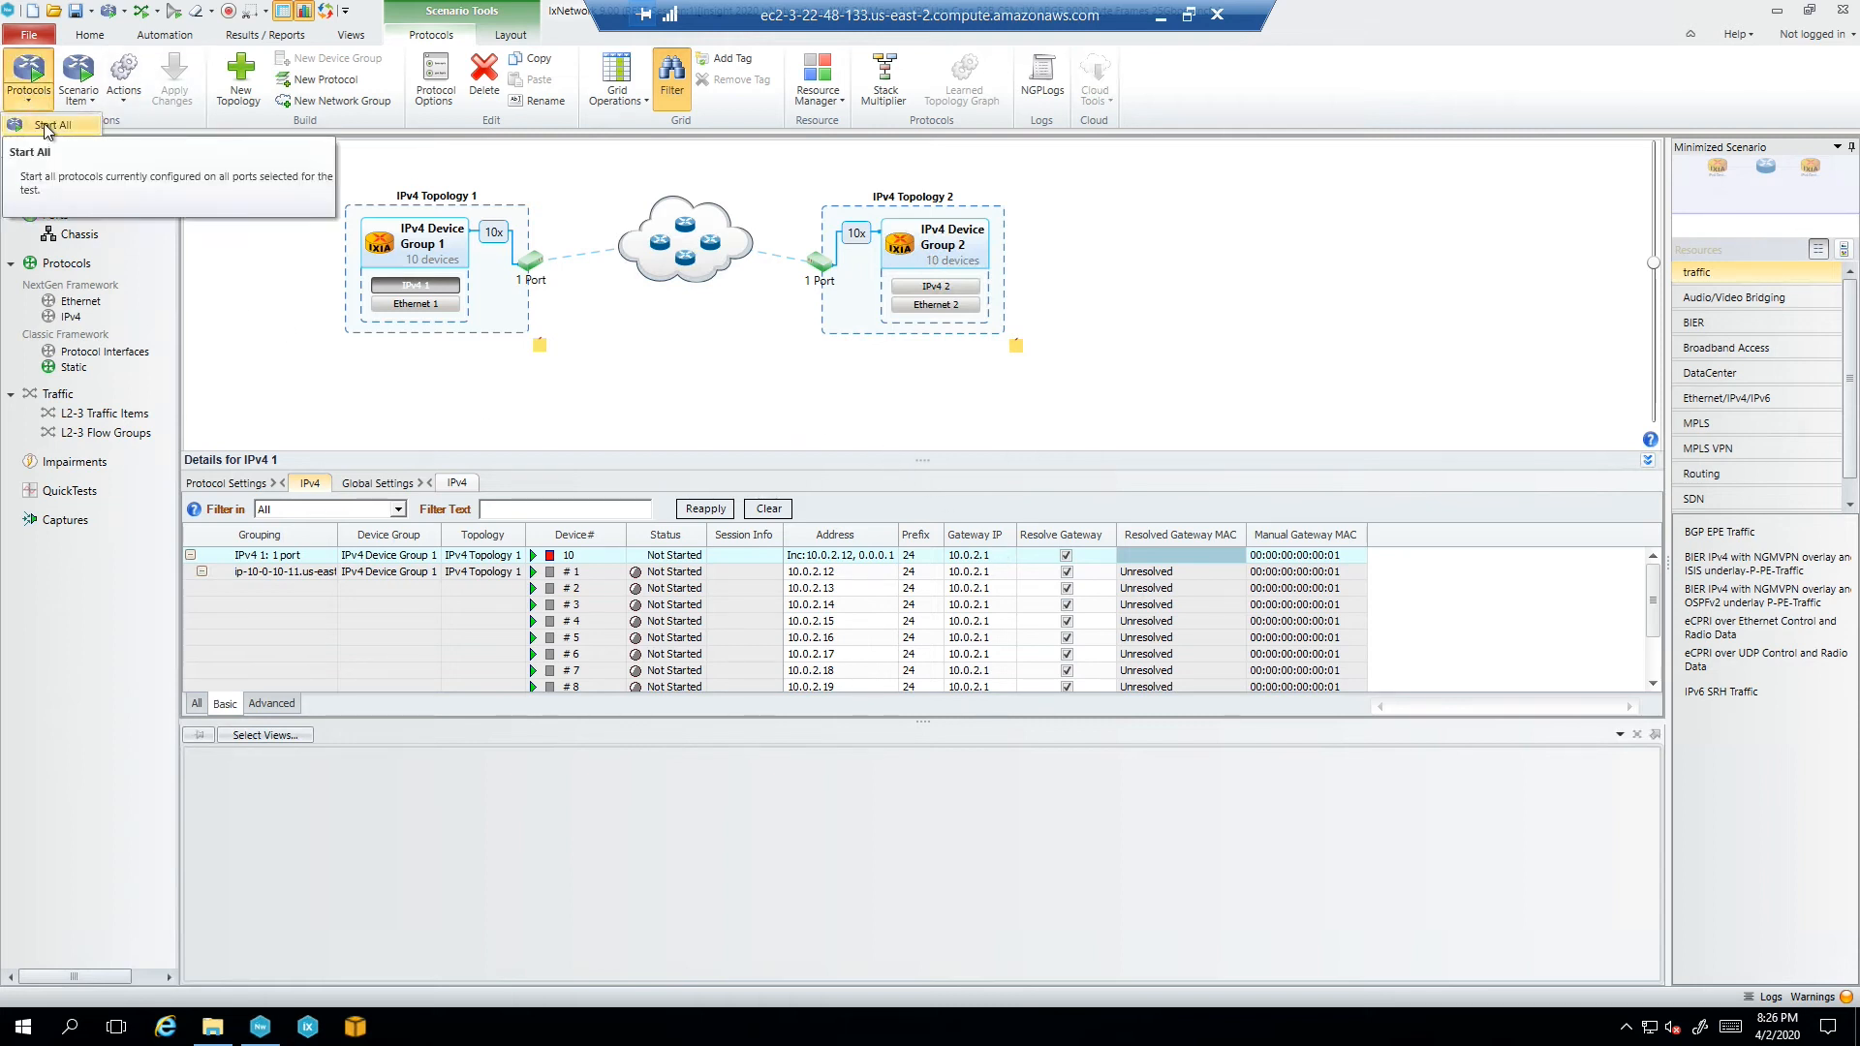
{"action": "left_click", "coordinate": [44, 126]}
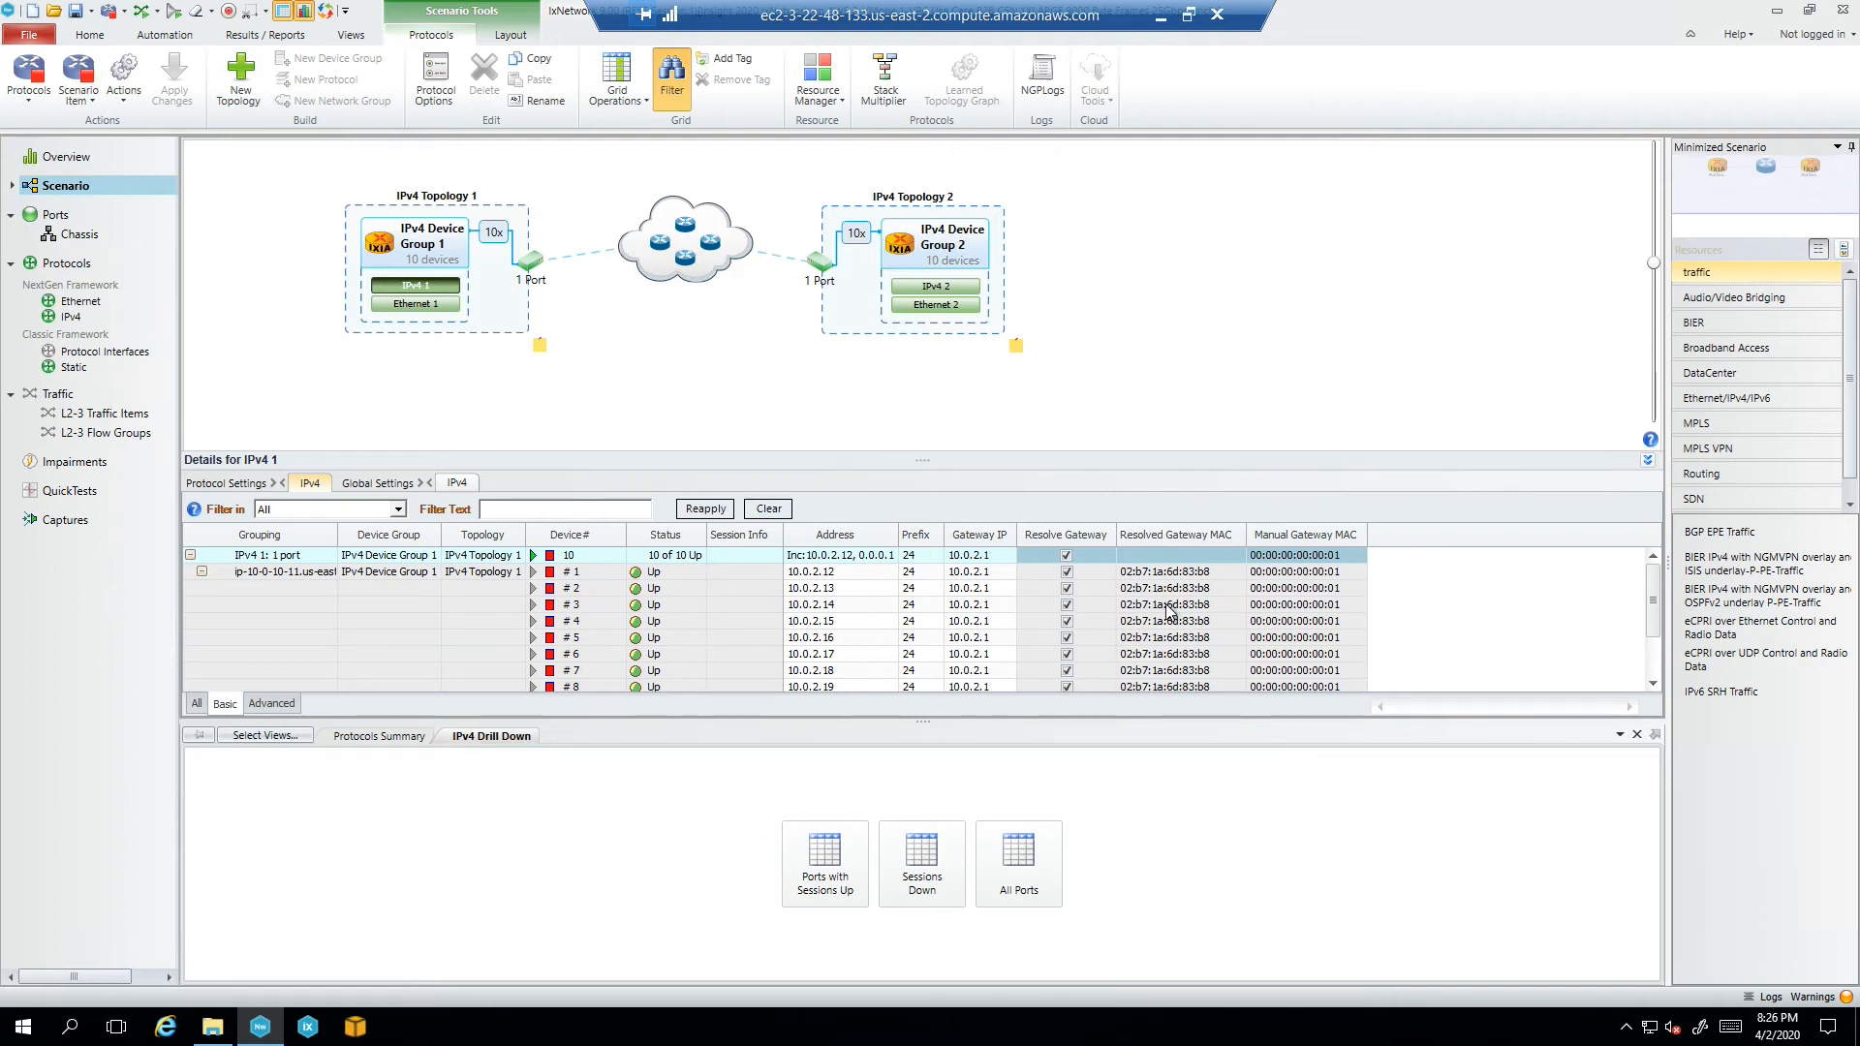
{"action": "left_click_drag", "start_coordinate": [1654, 626], "coordinate": [1653, 666]}
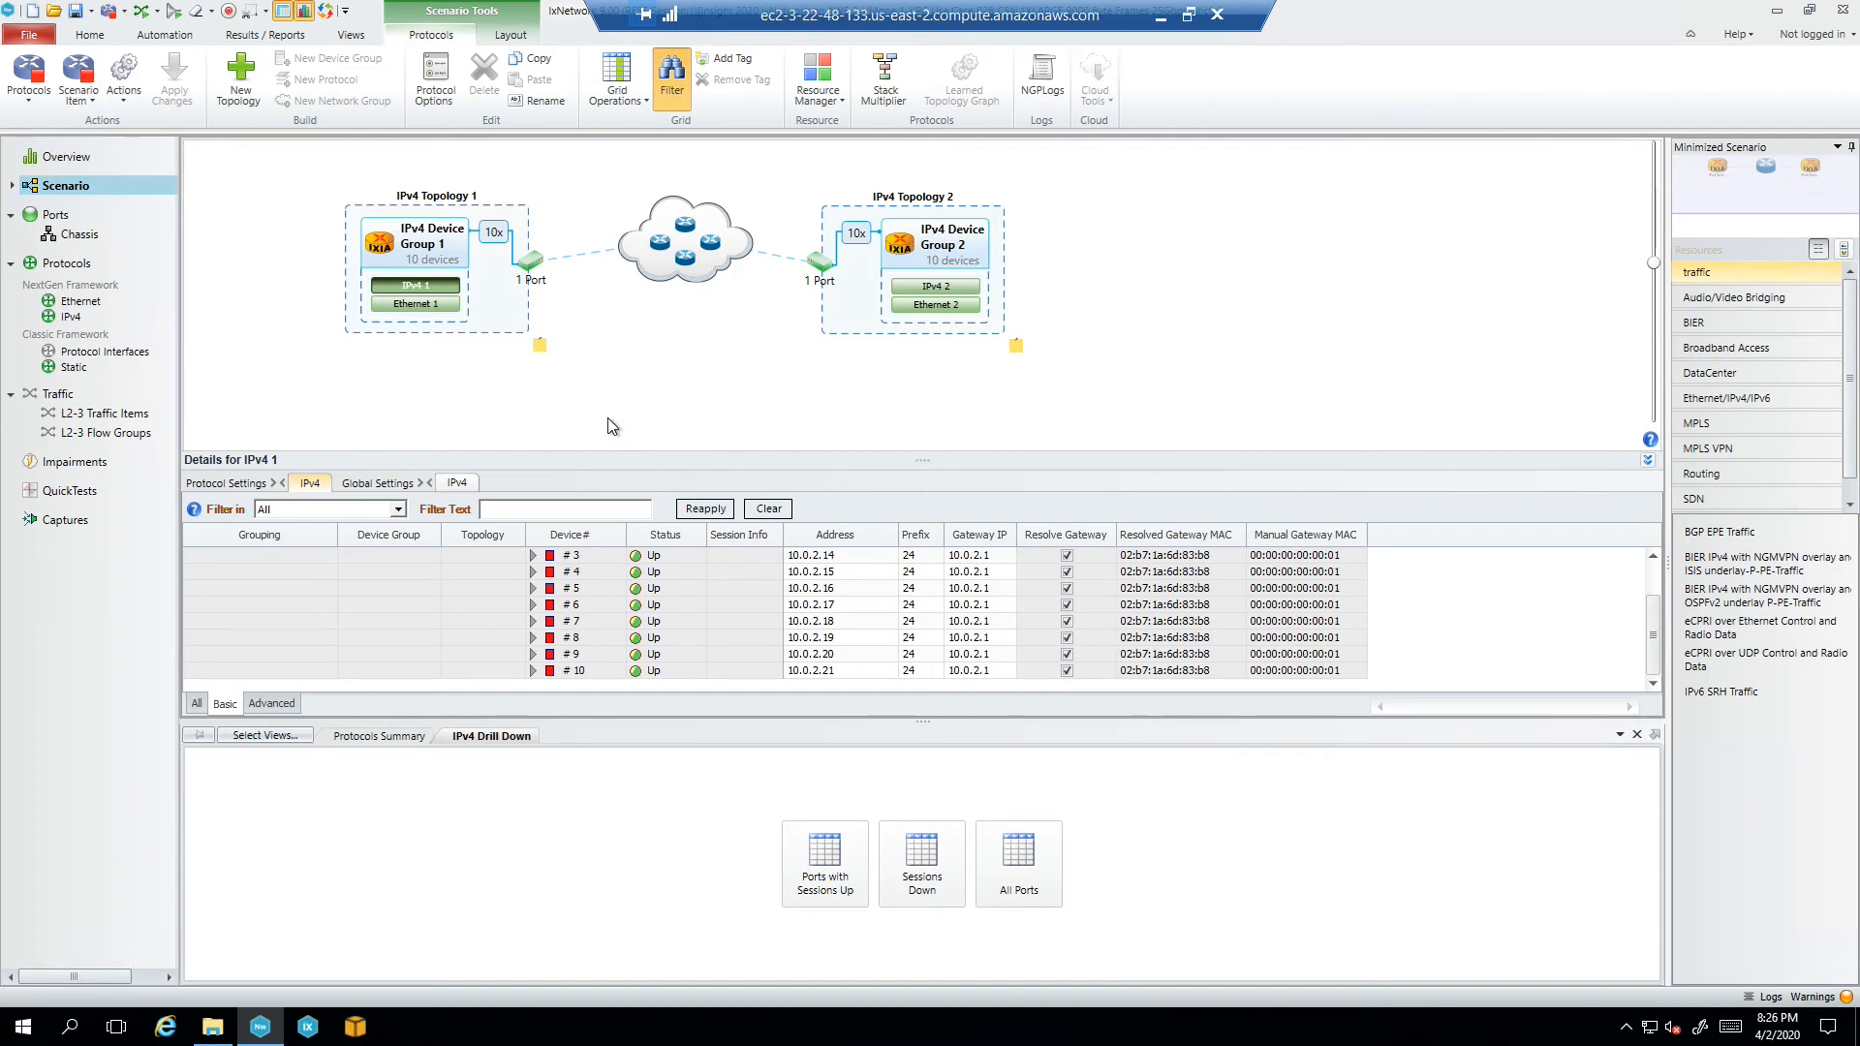
Inspect Traffic Item 1's flow groups in L2-3 Traffic Items, then open it in the Advanced Traffic Wizard
{"action": "left_click", "coordinate": [87, 414]}
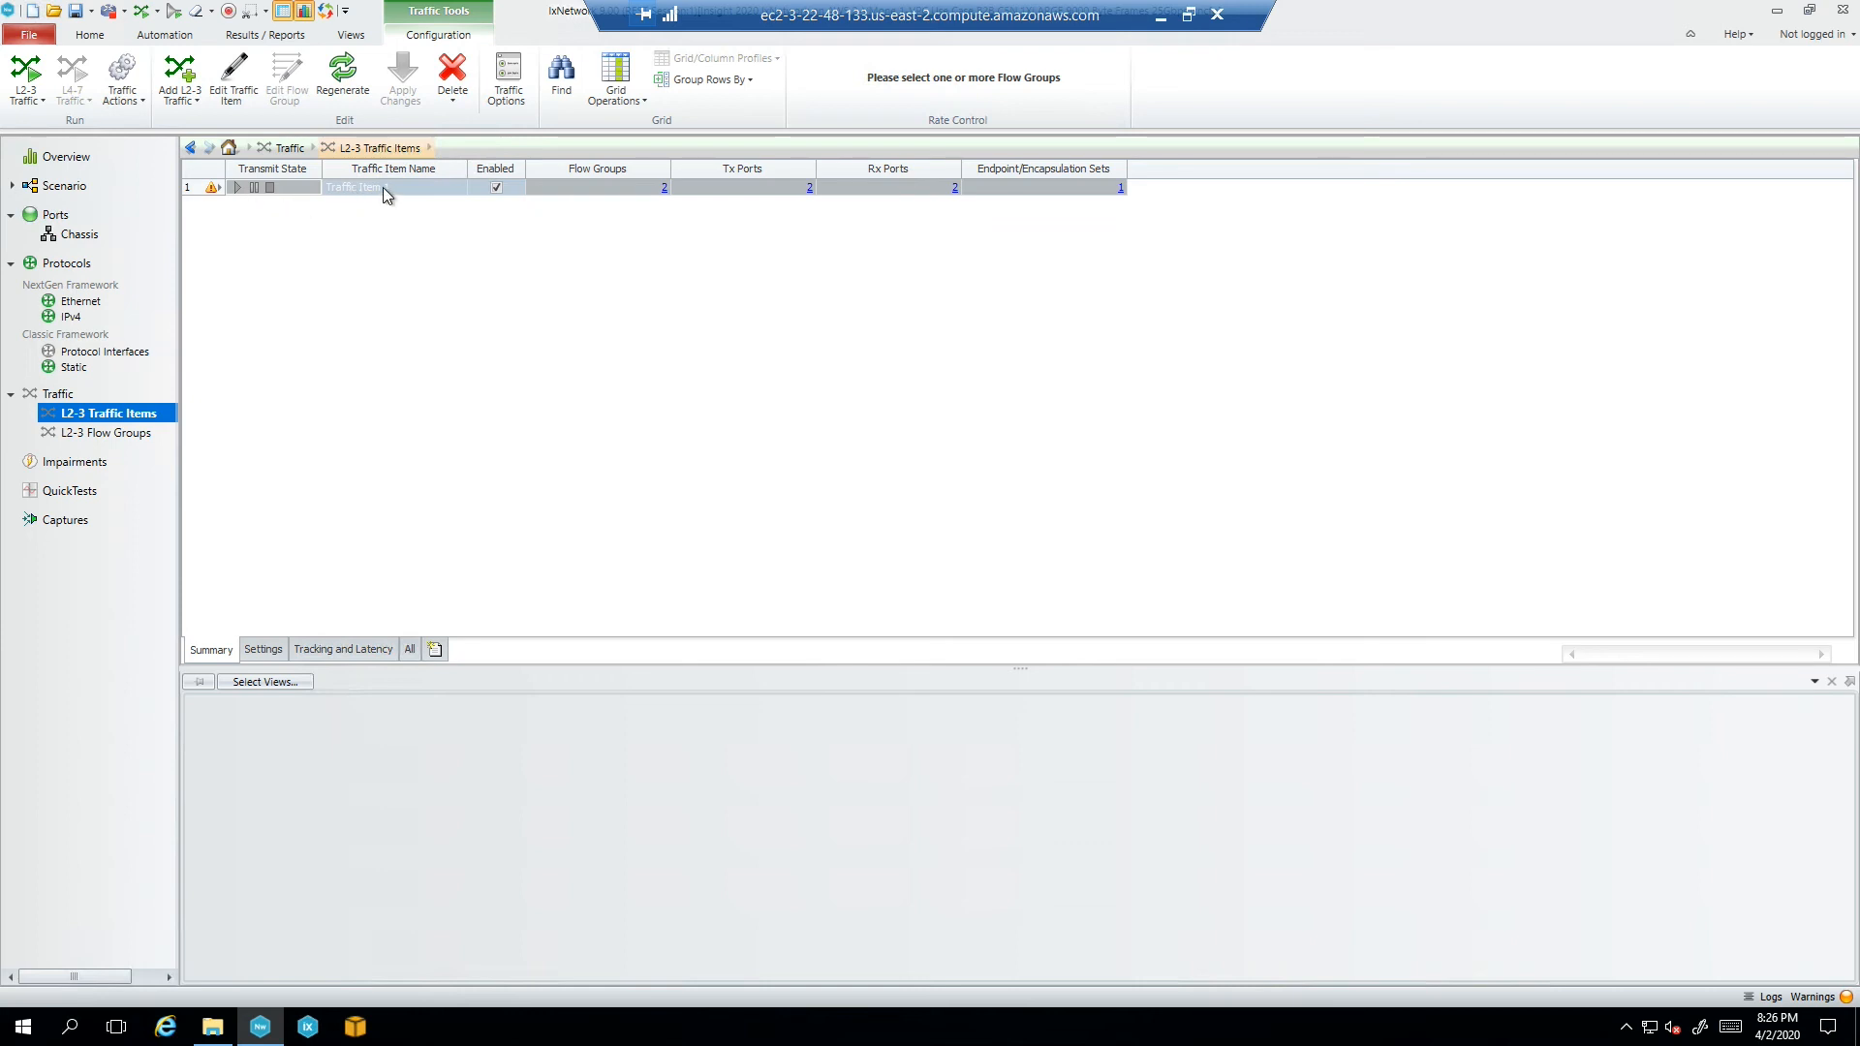
{"action": "left_click", "coordinate": [382, 188]}
{"action": "left_click", "coordinate": [294, 190]}
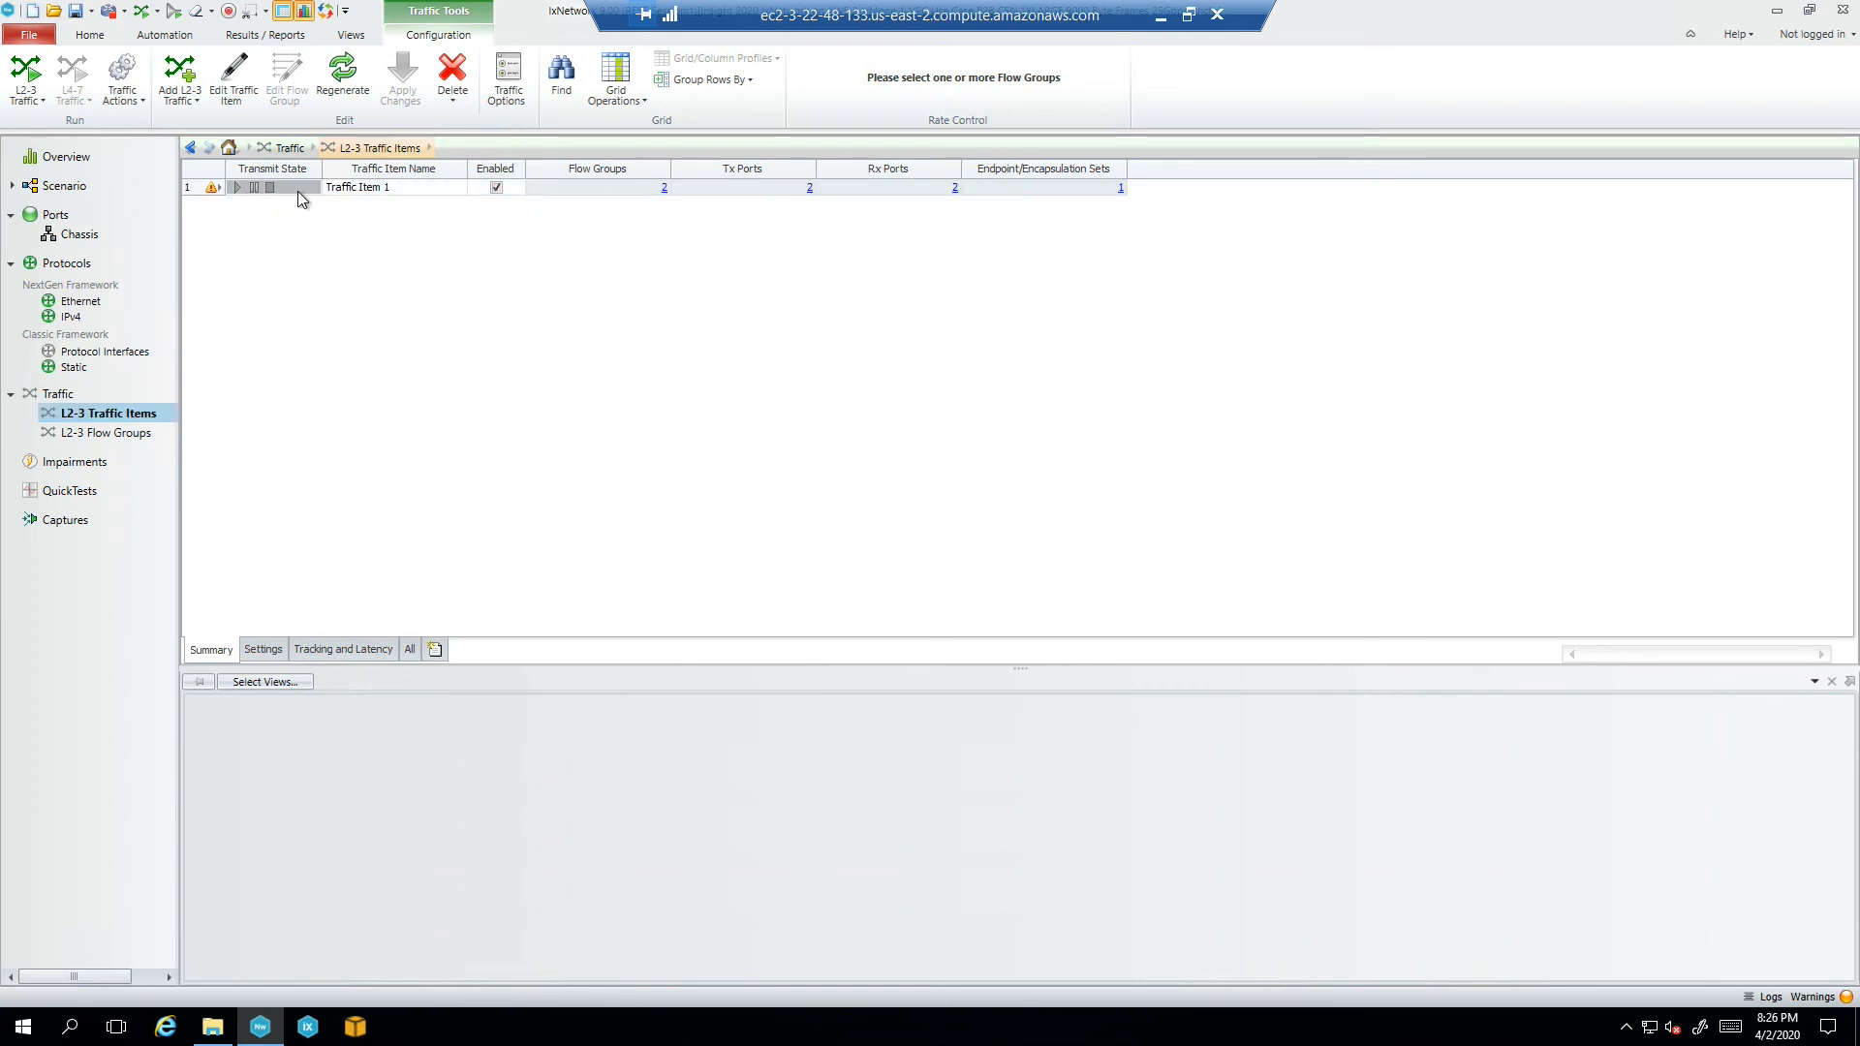
{"action": "left_click", "coordinate": [410, 188]}
{"action": "left_click", "coordinate": [562, 186]}
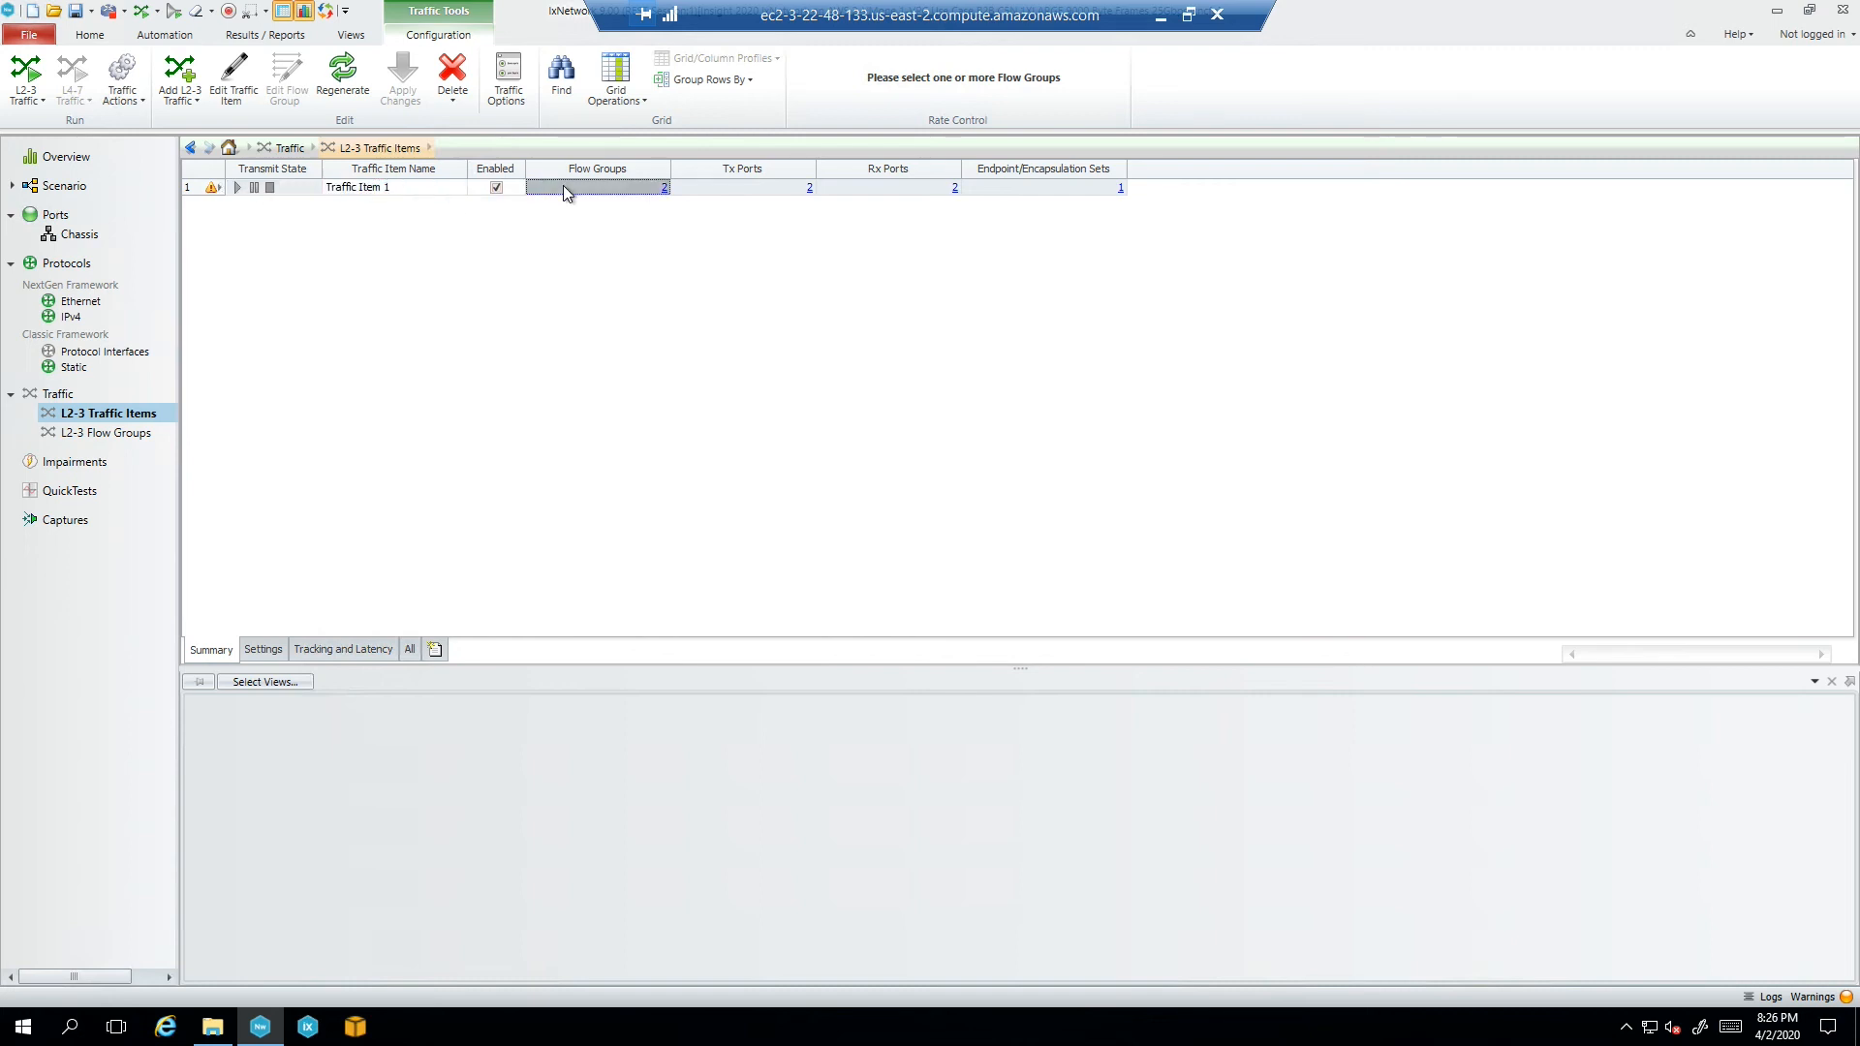
{"action": "left_click", "coordinate": [211, 188]}
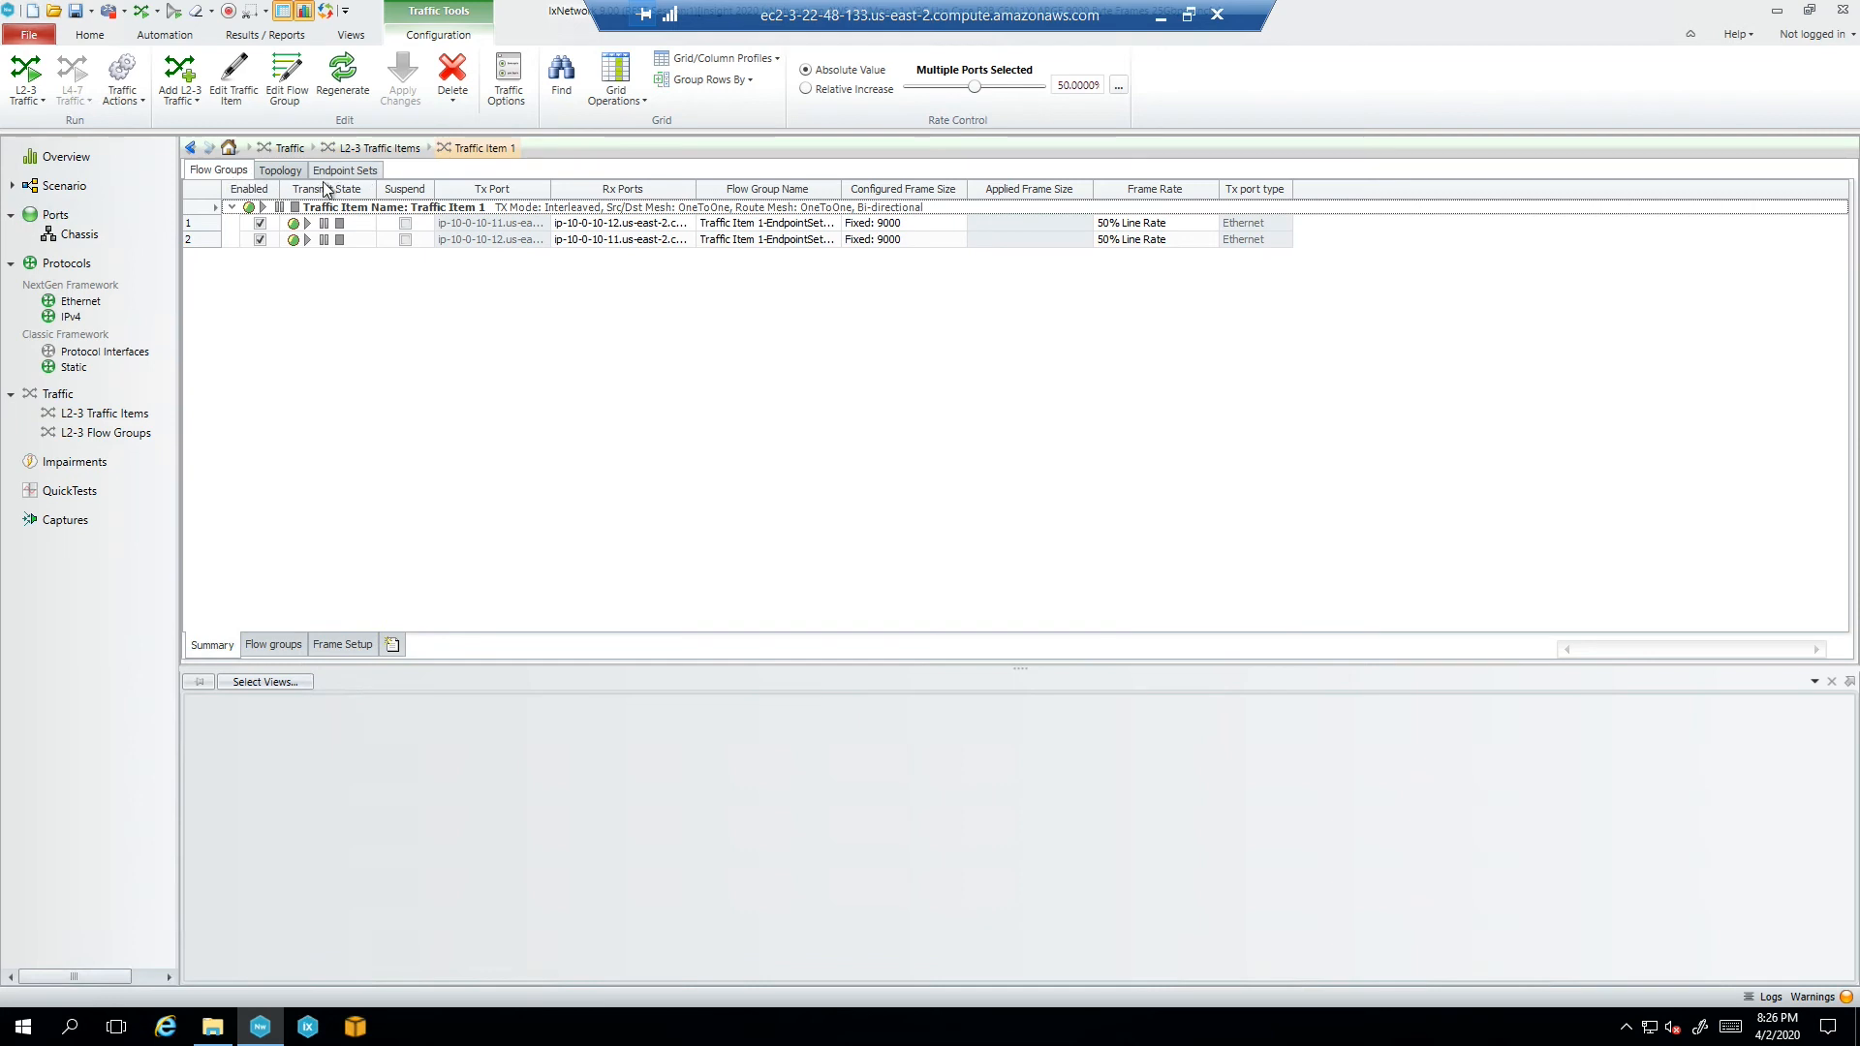
{"action": "left_click", "coordinate": [383, 149]}
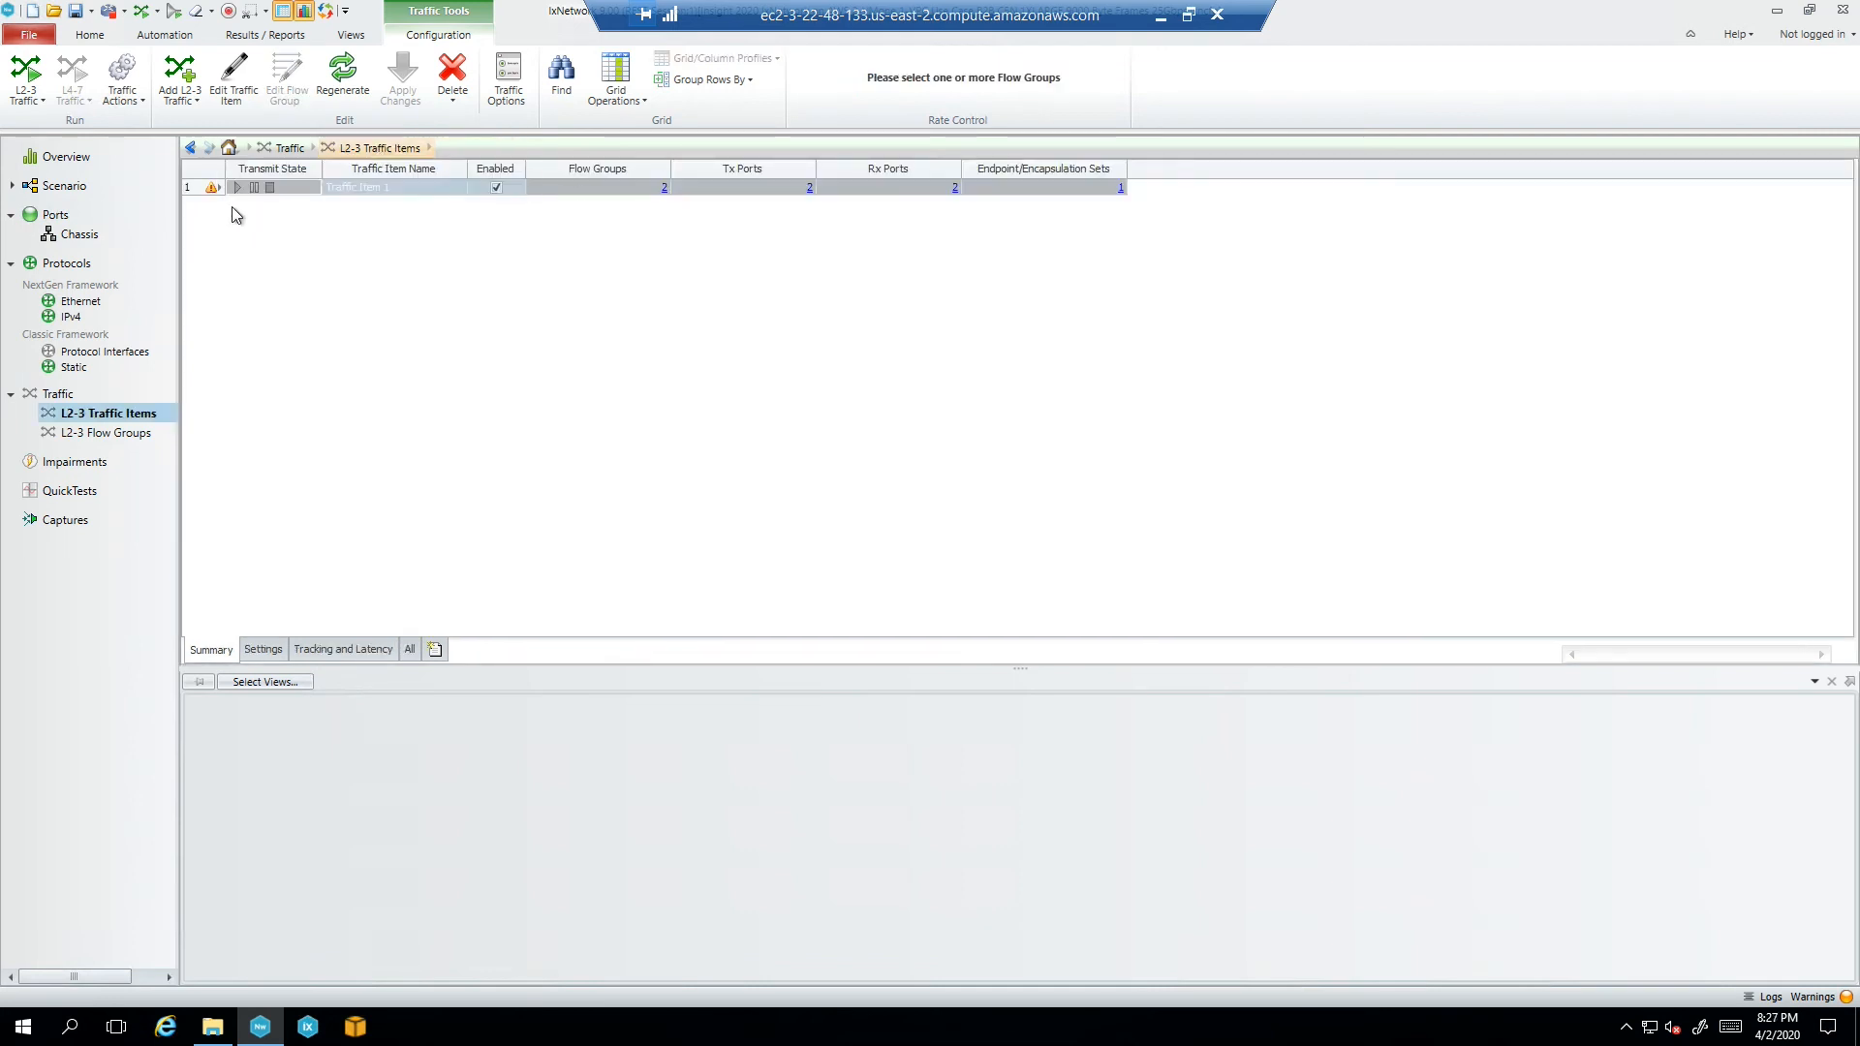
{"action": "double_click", "coordinate": [190, 187]}
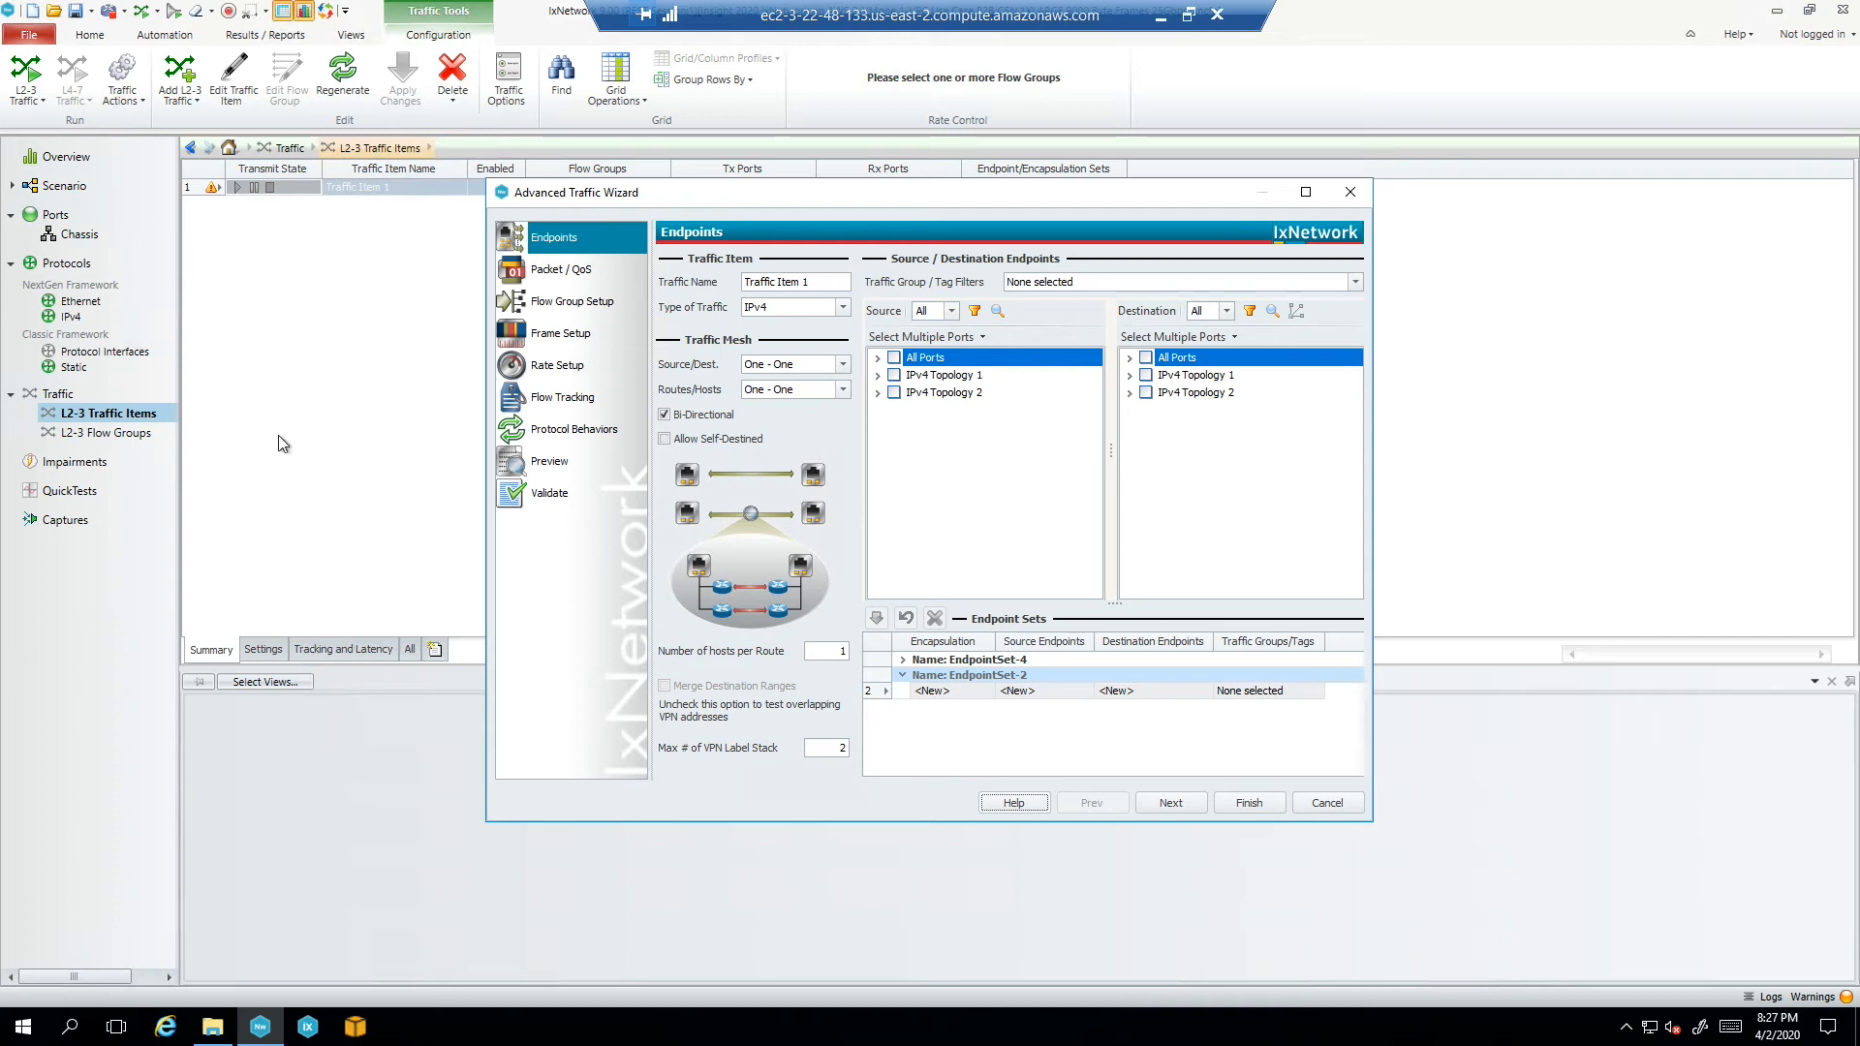
Check EndpointSet-4's ports, 9000-byte frames and 100% line rate, validate, and finish the wizard
{"action": "left_click", "coordinate": [906, 661]}
{"action": "left_click", "coordinate": [985, 672]}
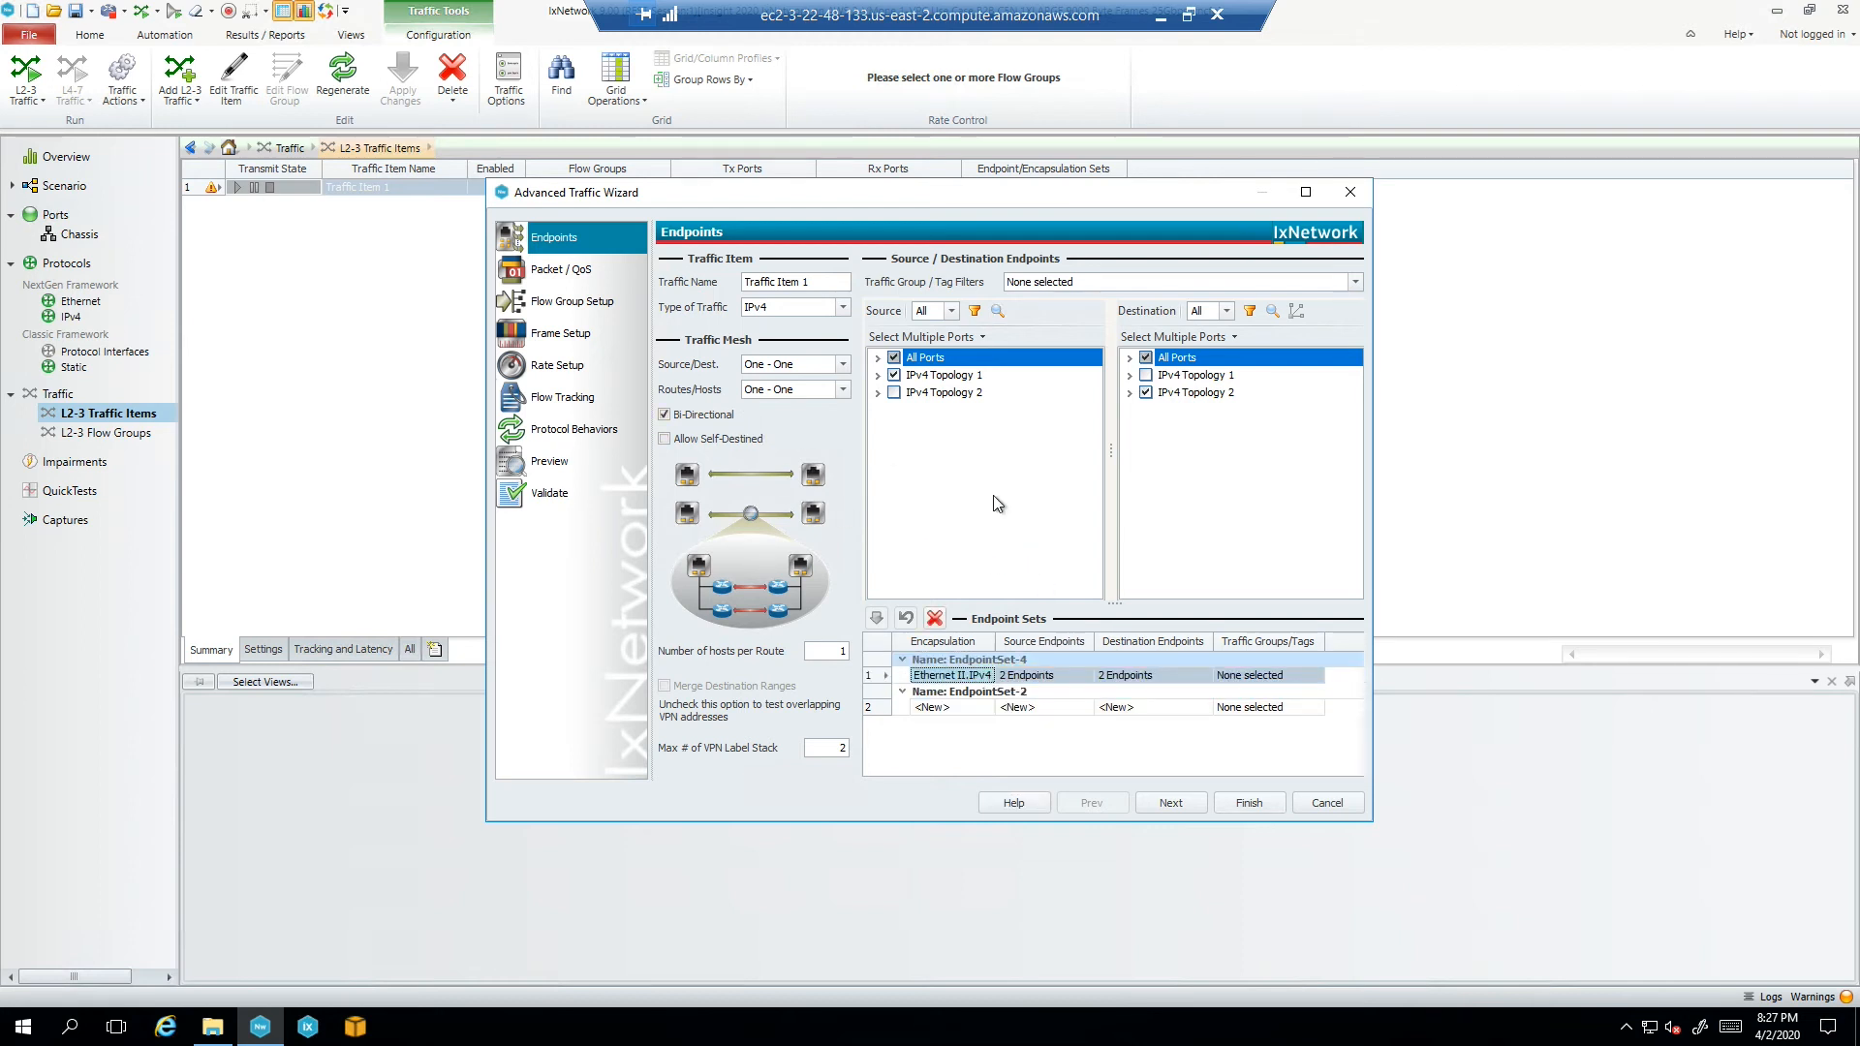
{"action": "left_click", "coordinate": [560, 334]}
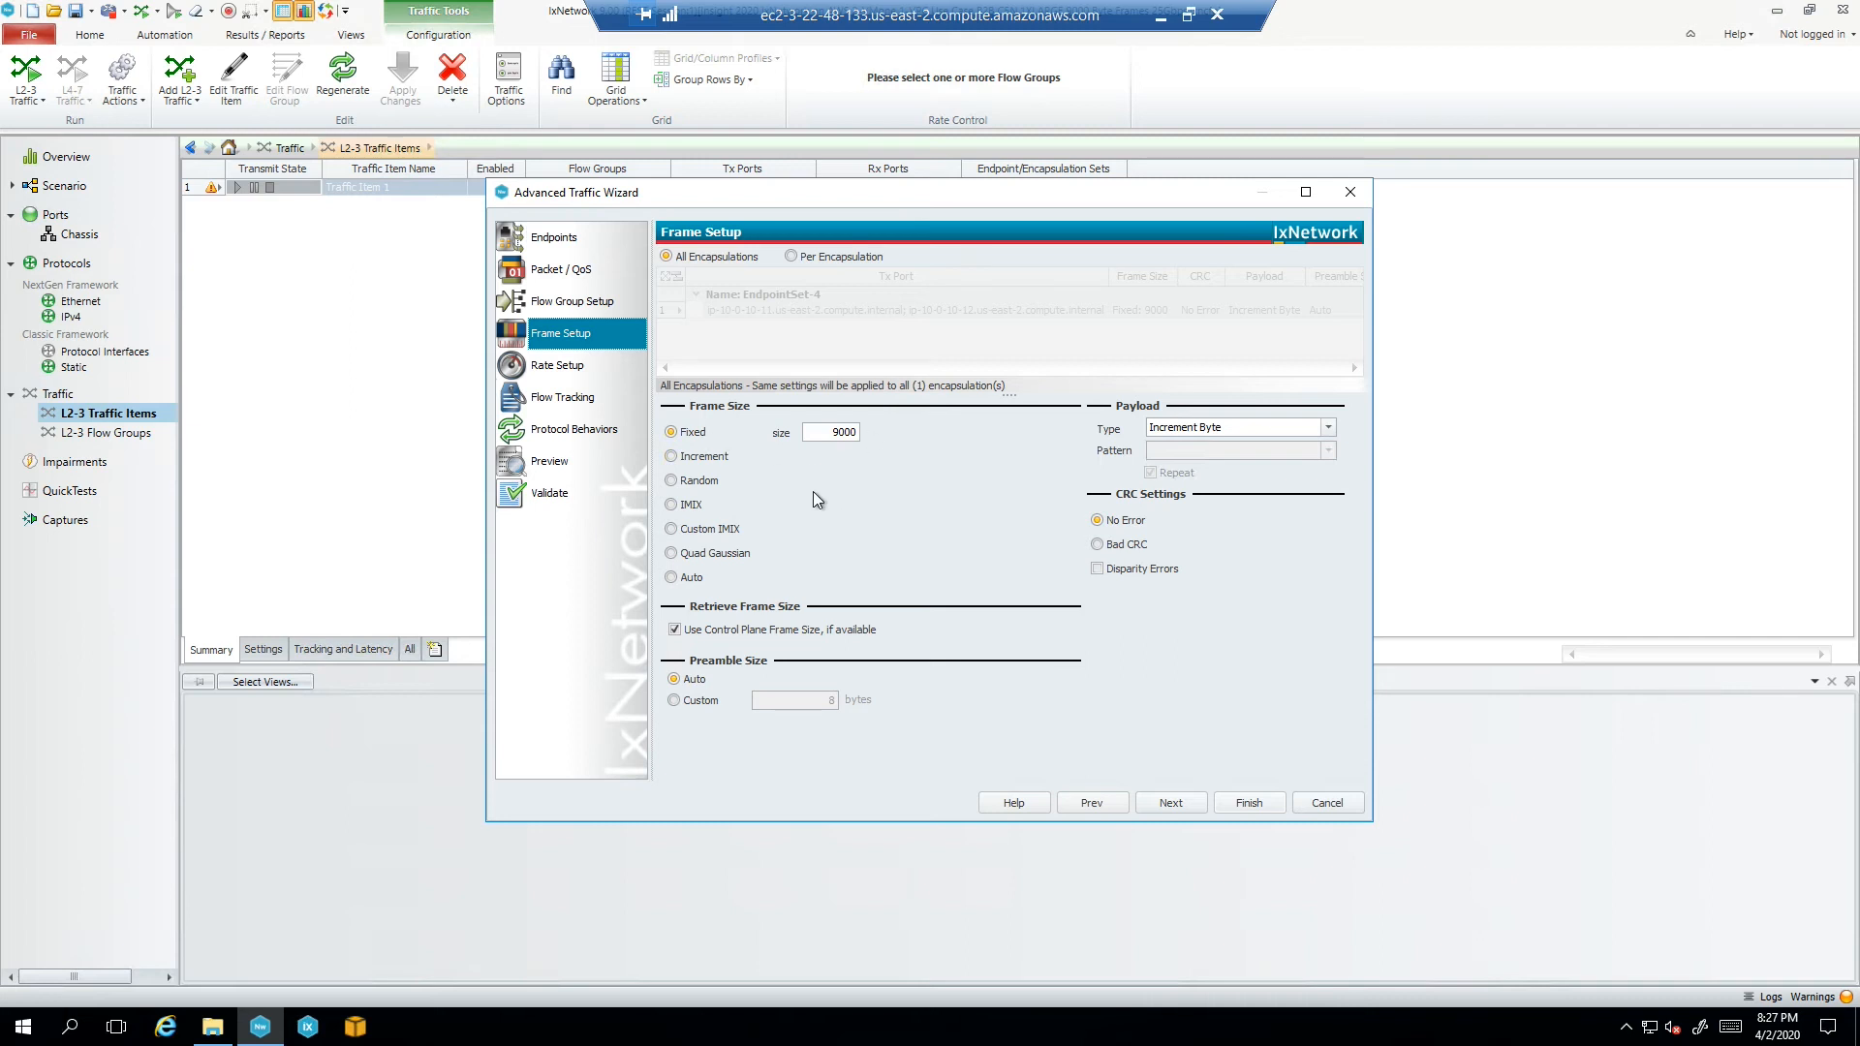
{"action": "left_click", "coordinate": [556, 366]}
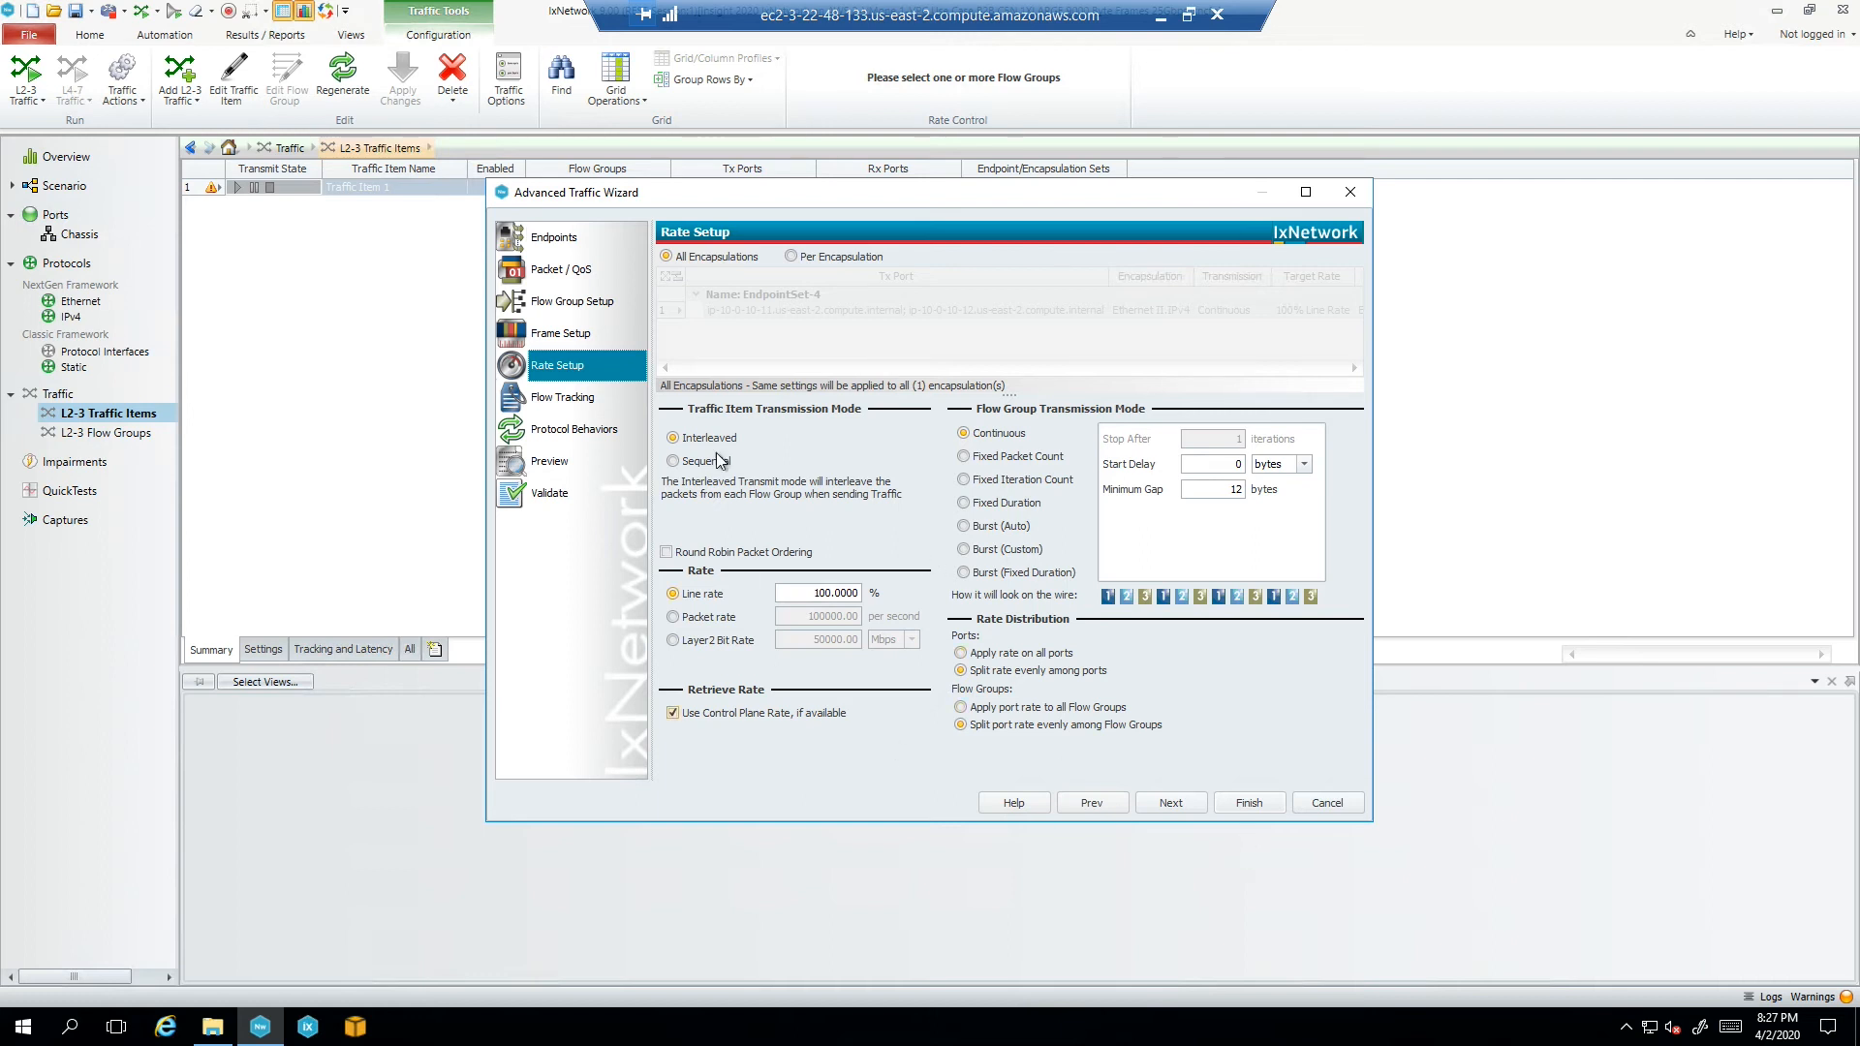
{"action": "left_click", "coordinate": [548, 494]}
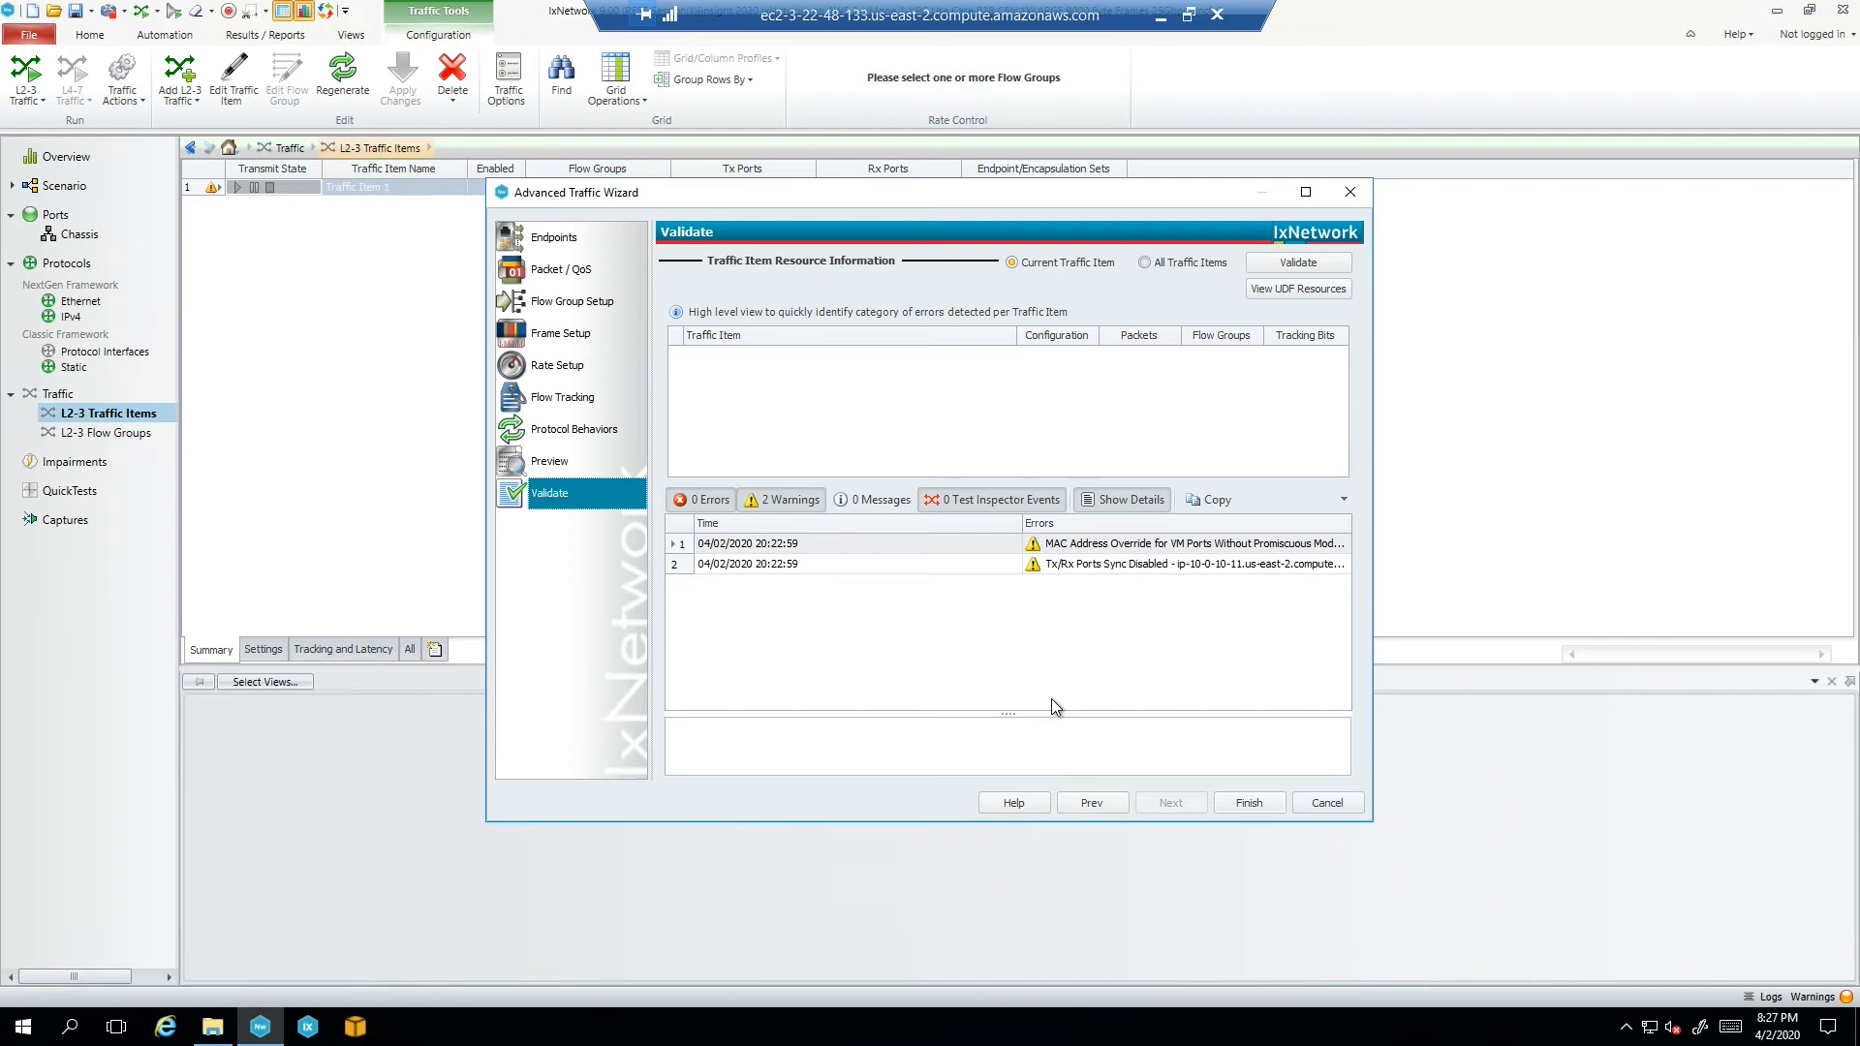
{"action": "left_click", "coordinate": [1325, 803]}
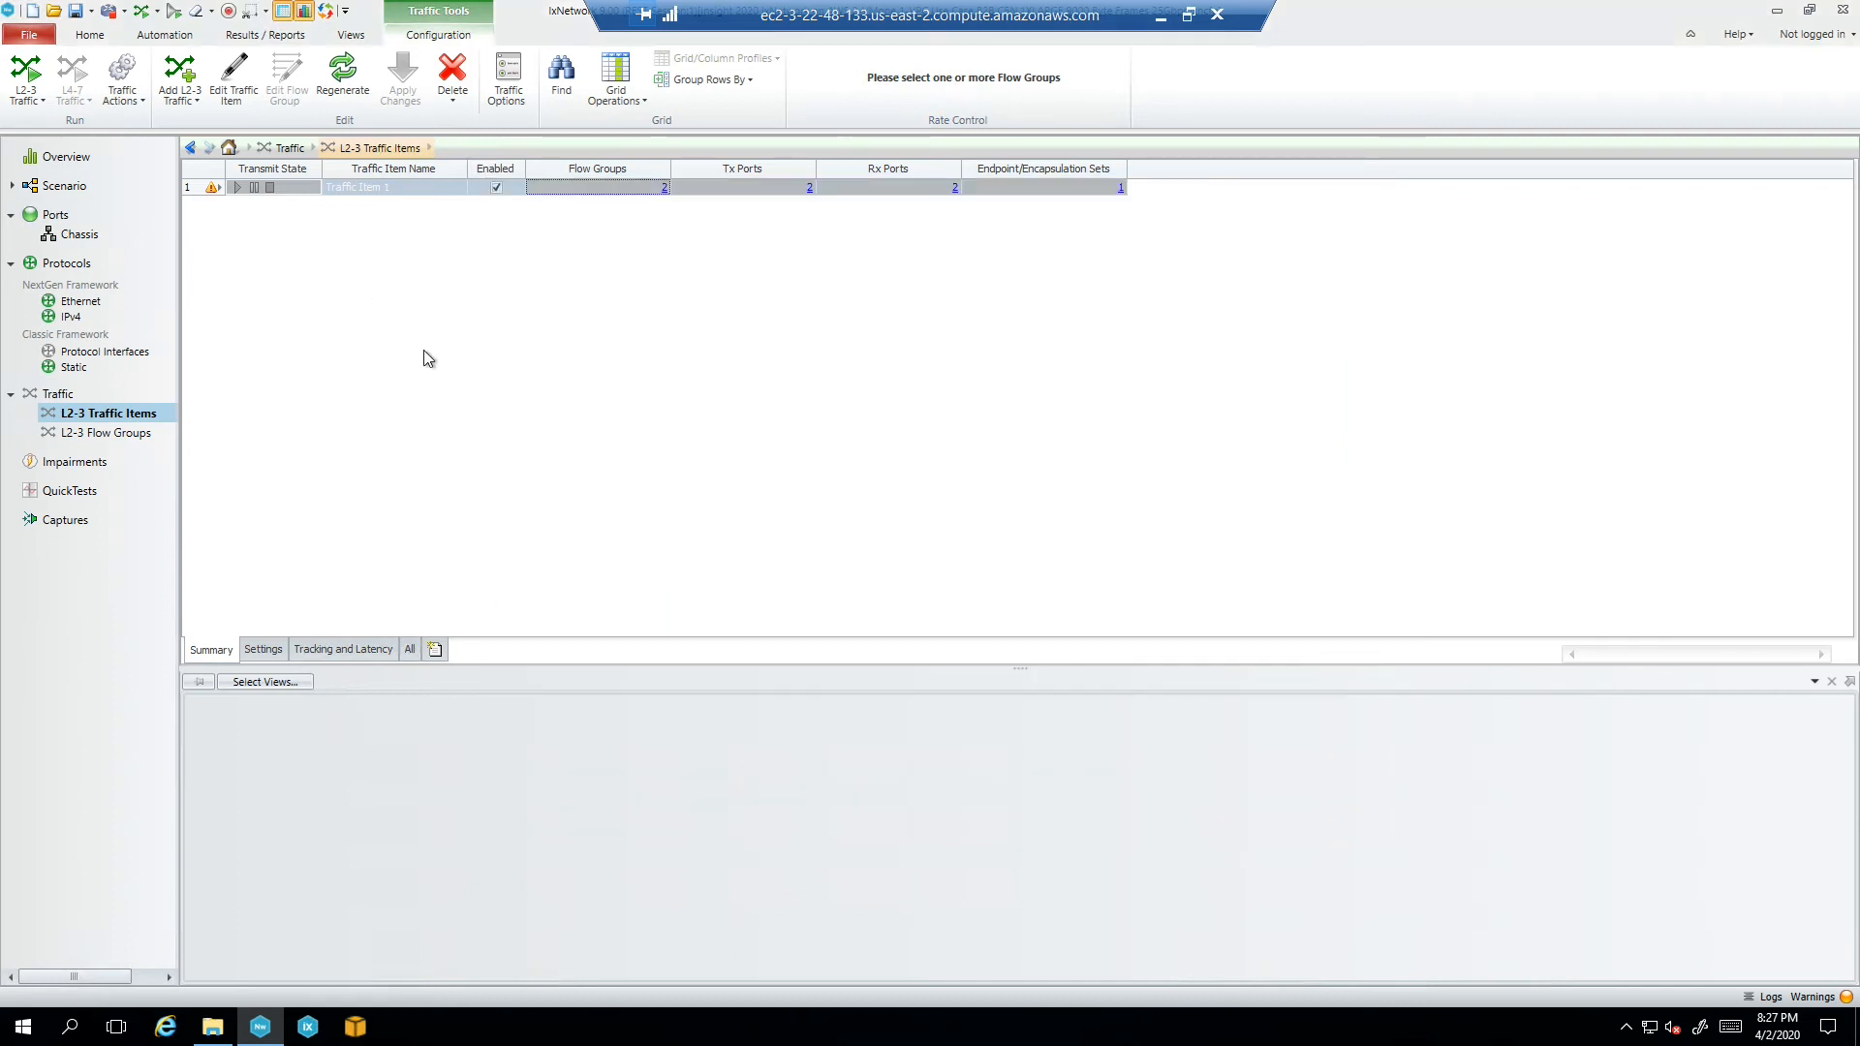
Regenerate and apply Traffic Item 1, and enlarge the L2-3 statistics panel
{"action": "left_click", "coordinate": [338, 84]}
{"action": "left_click", "coordinate": [30, 107]}
{"action": "left_click", "coordinate": [54, 147]}
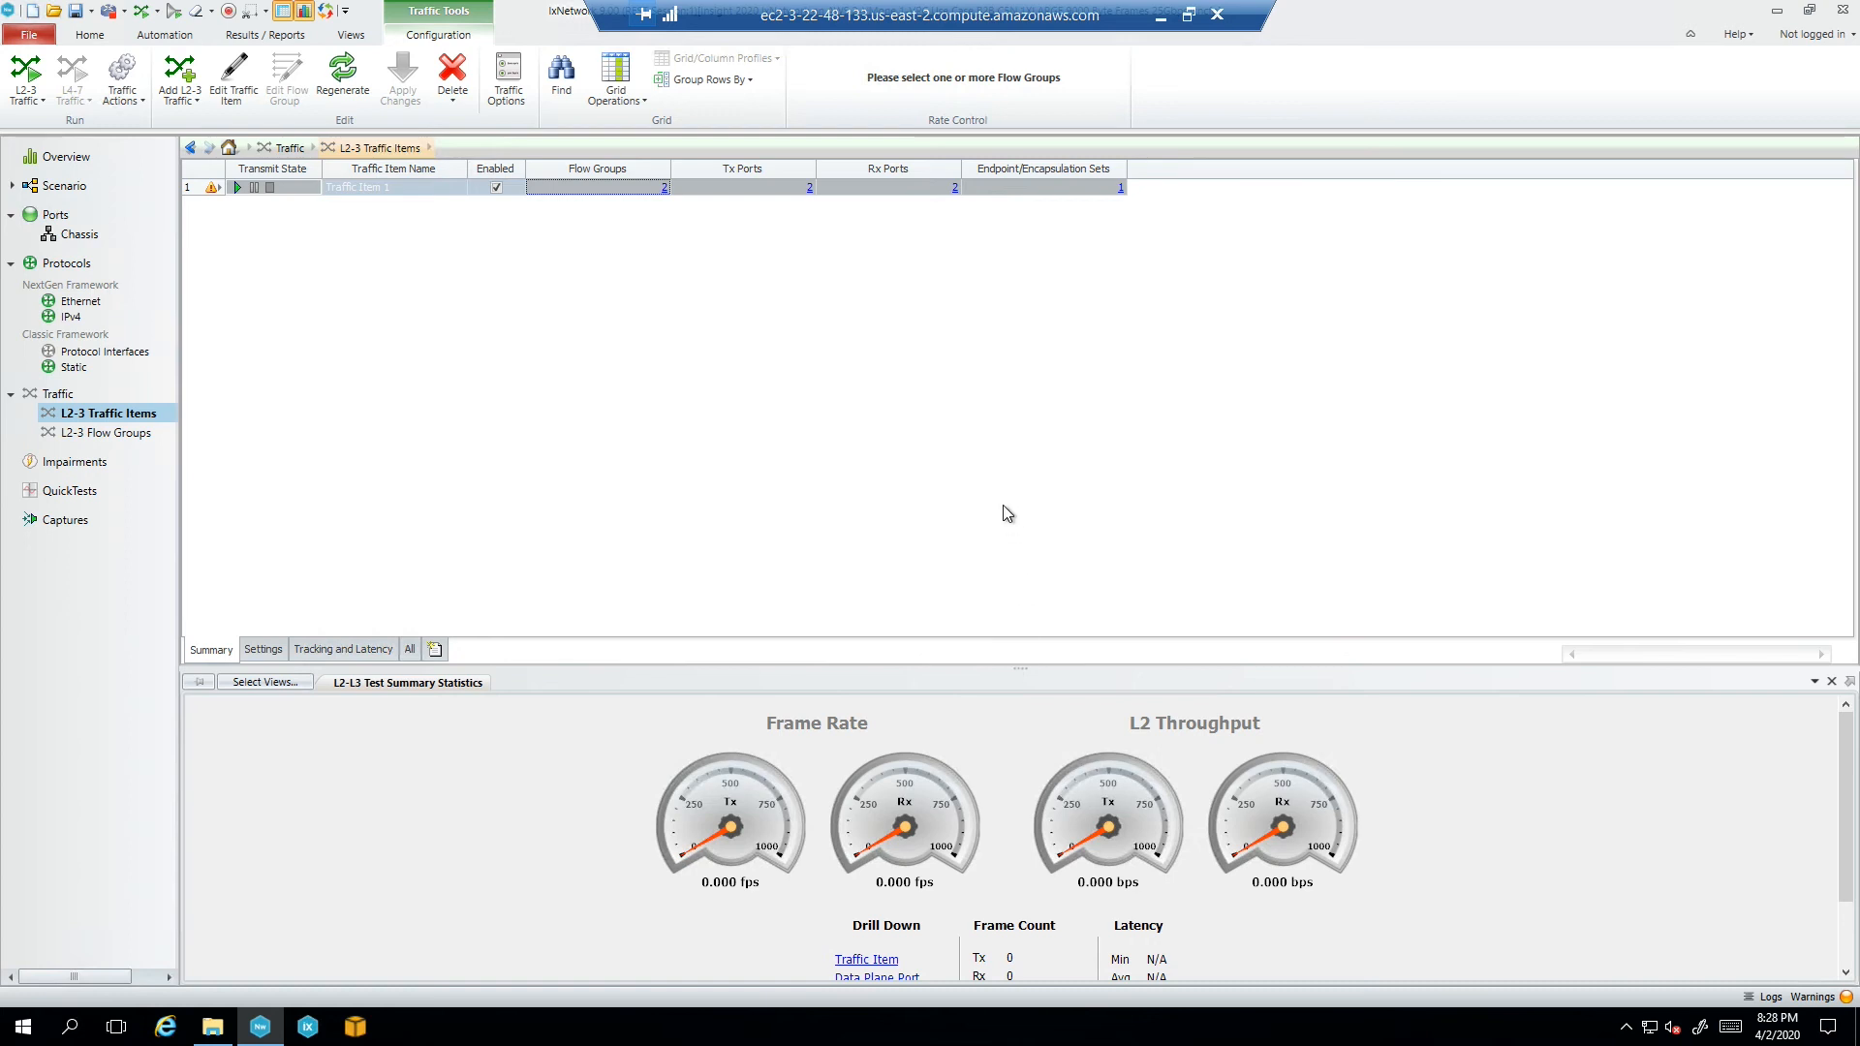
{"action": "left_click_drag", "start_coordinate": [1014, 669], "coordinate": [1015, 529]}
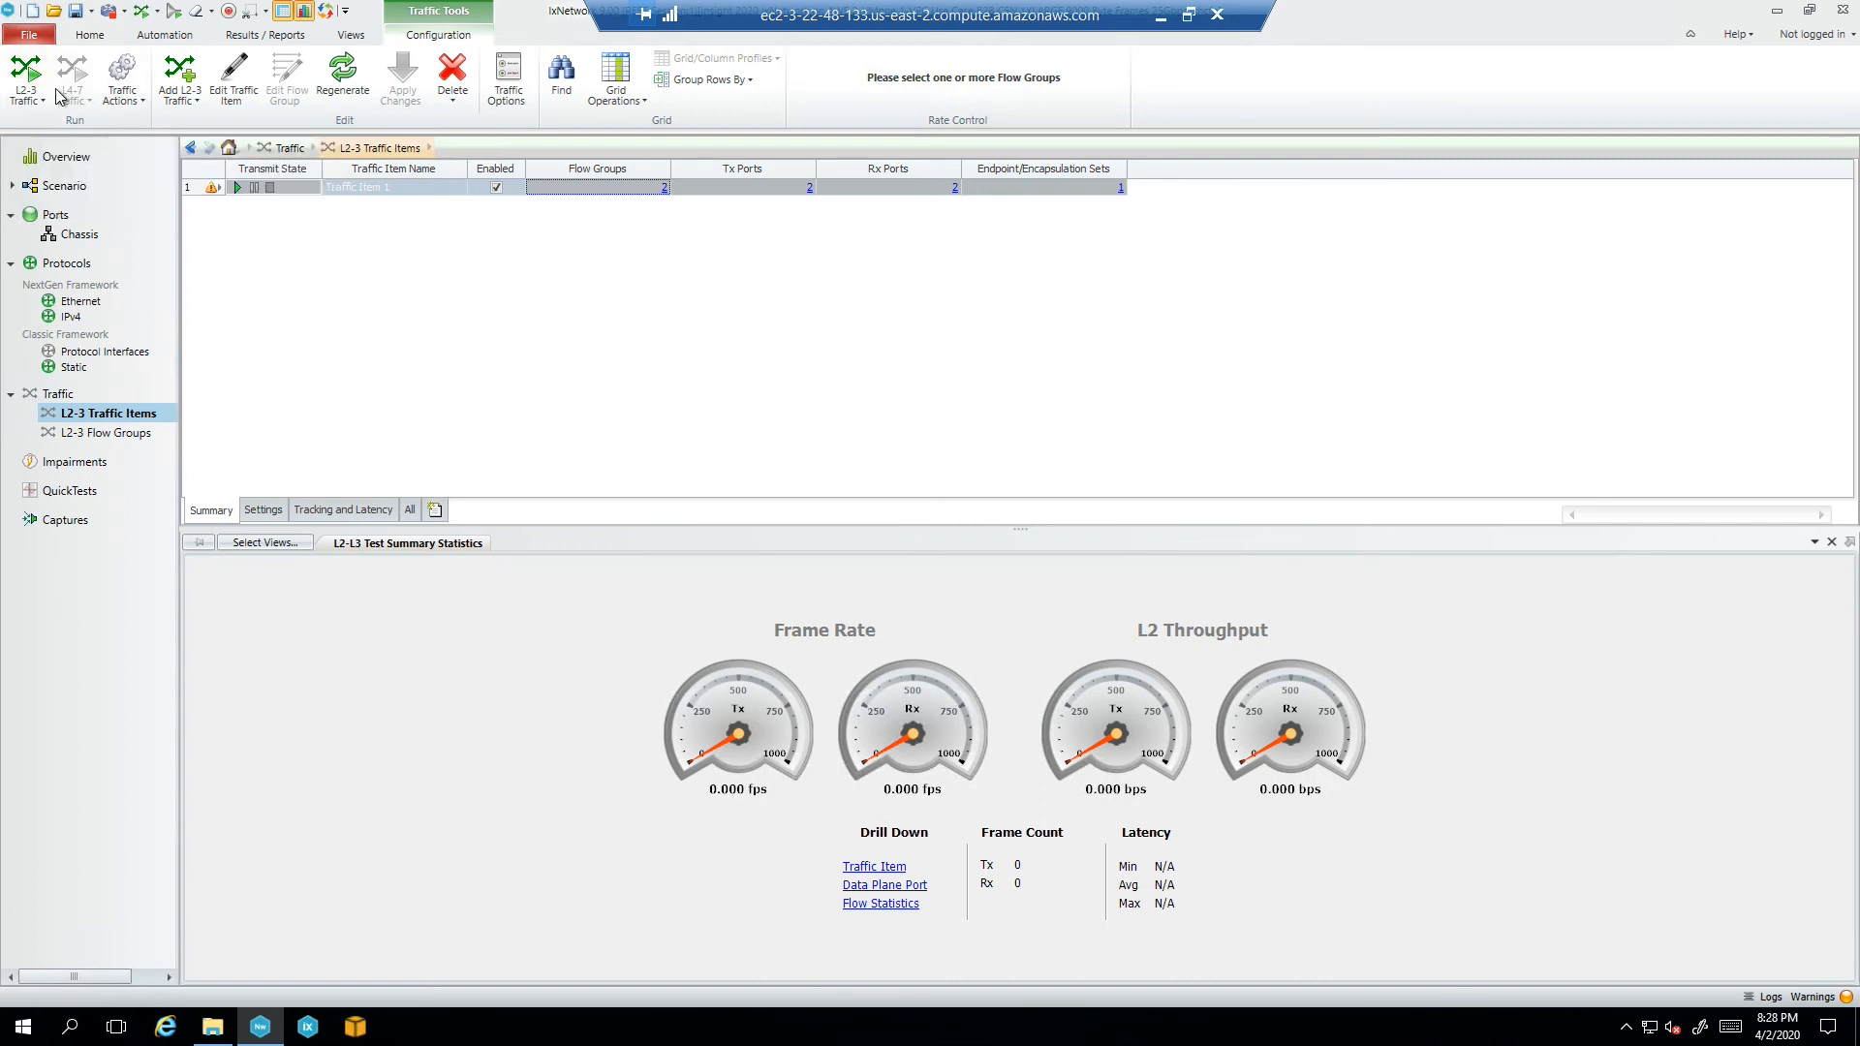
Run L2-3 traffic until it stops after 24 seconds, then minimize the remote session
{"action": "left_click", "coordinate": [29, 74]}
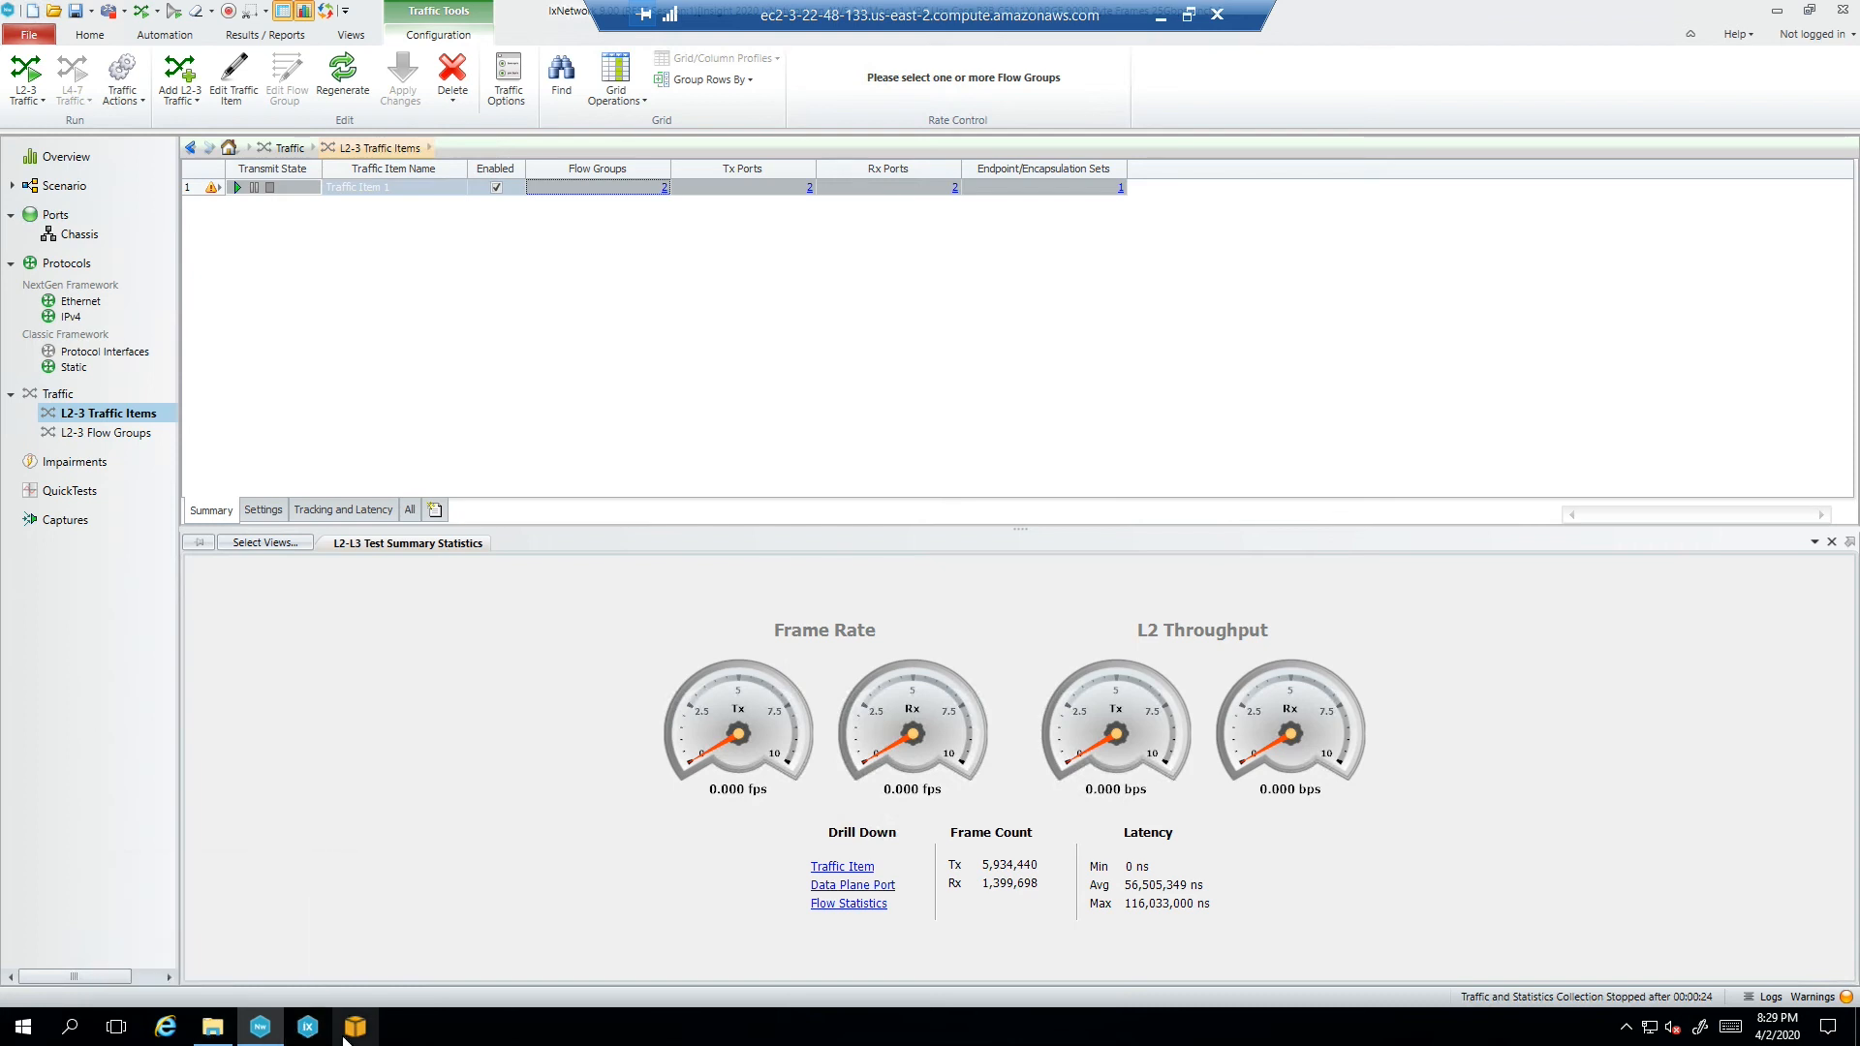
{"action": "left_click", "coordinate": [1160, 19]}
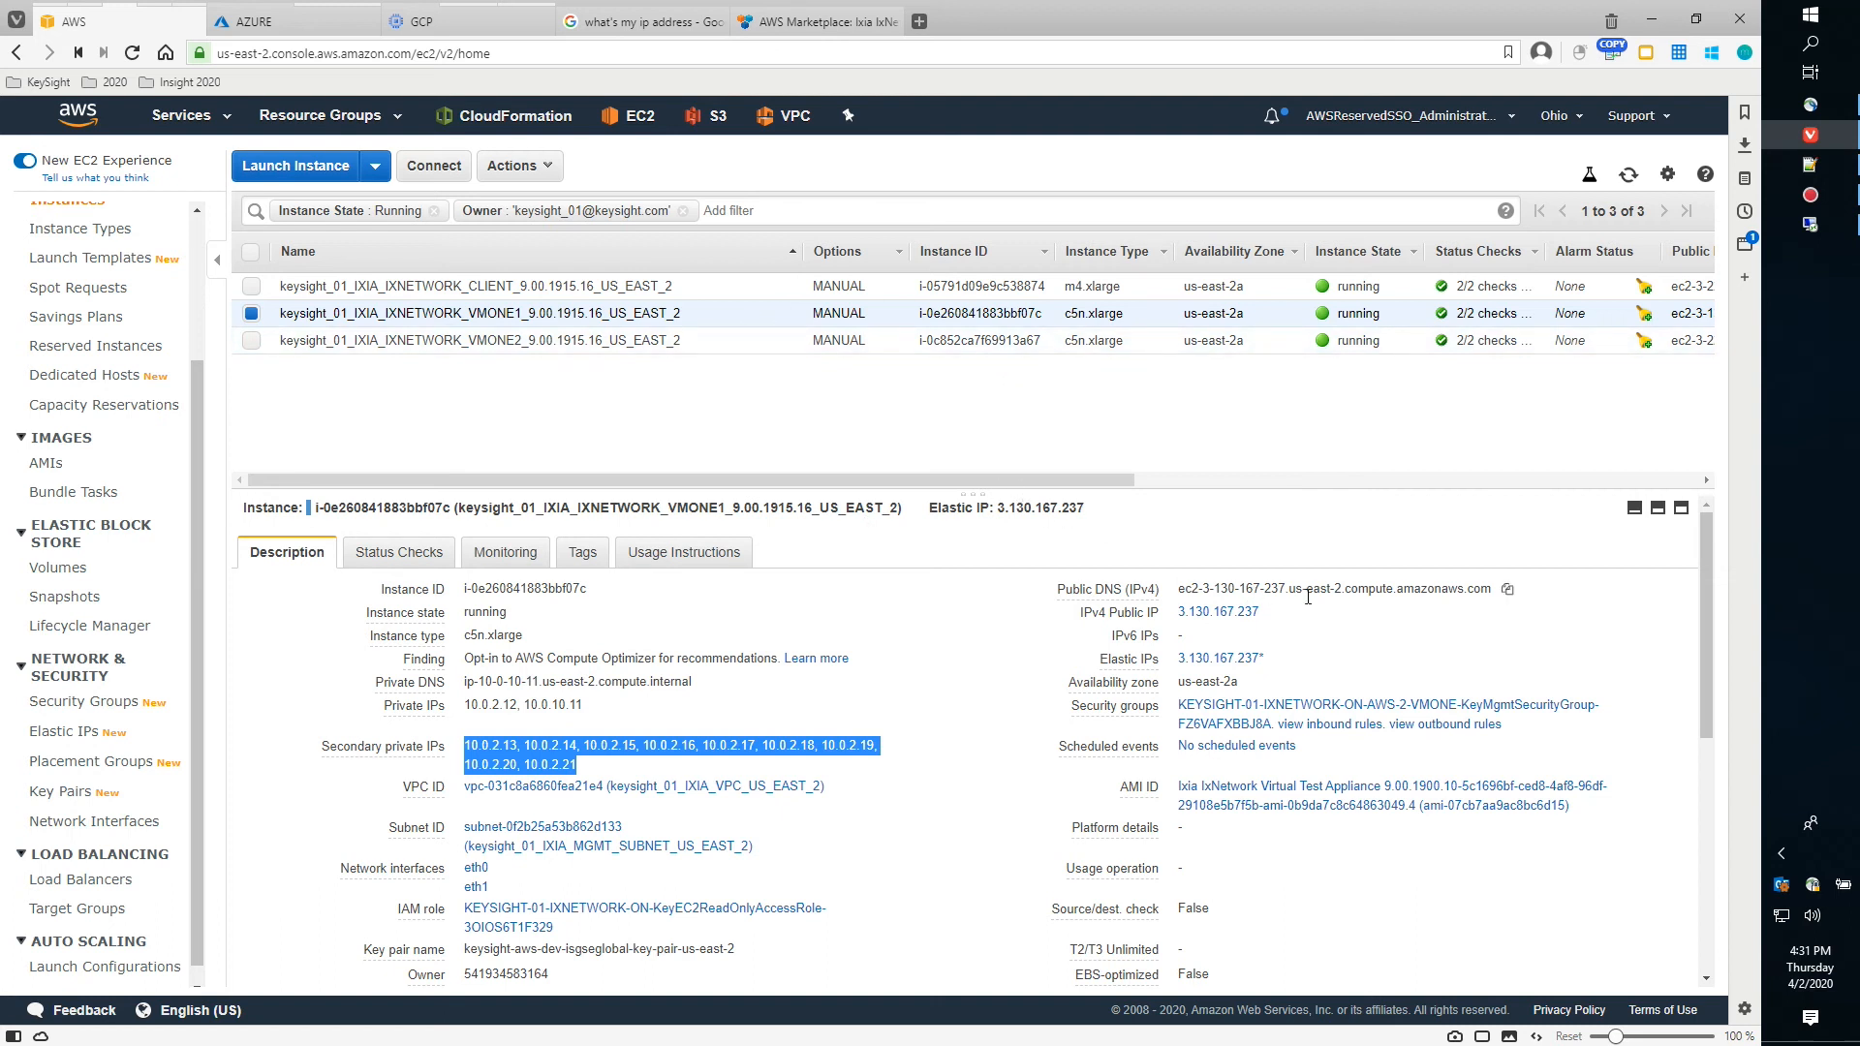
Copy VMONE1's public DNS name ec2-3-130-167-237.us-east-2.compute.amazonaws.com
{"action": "left_click", "coordinate": [1507, 591]}
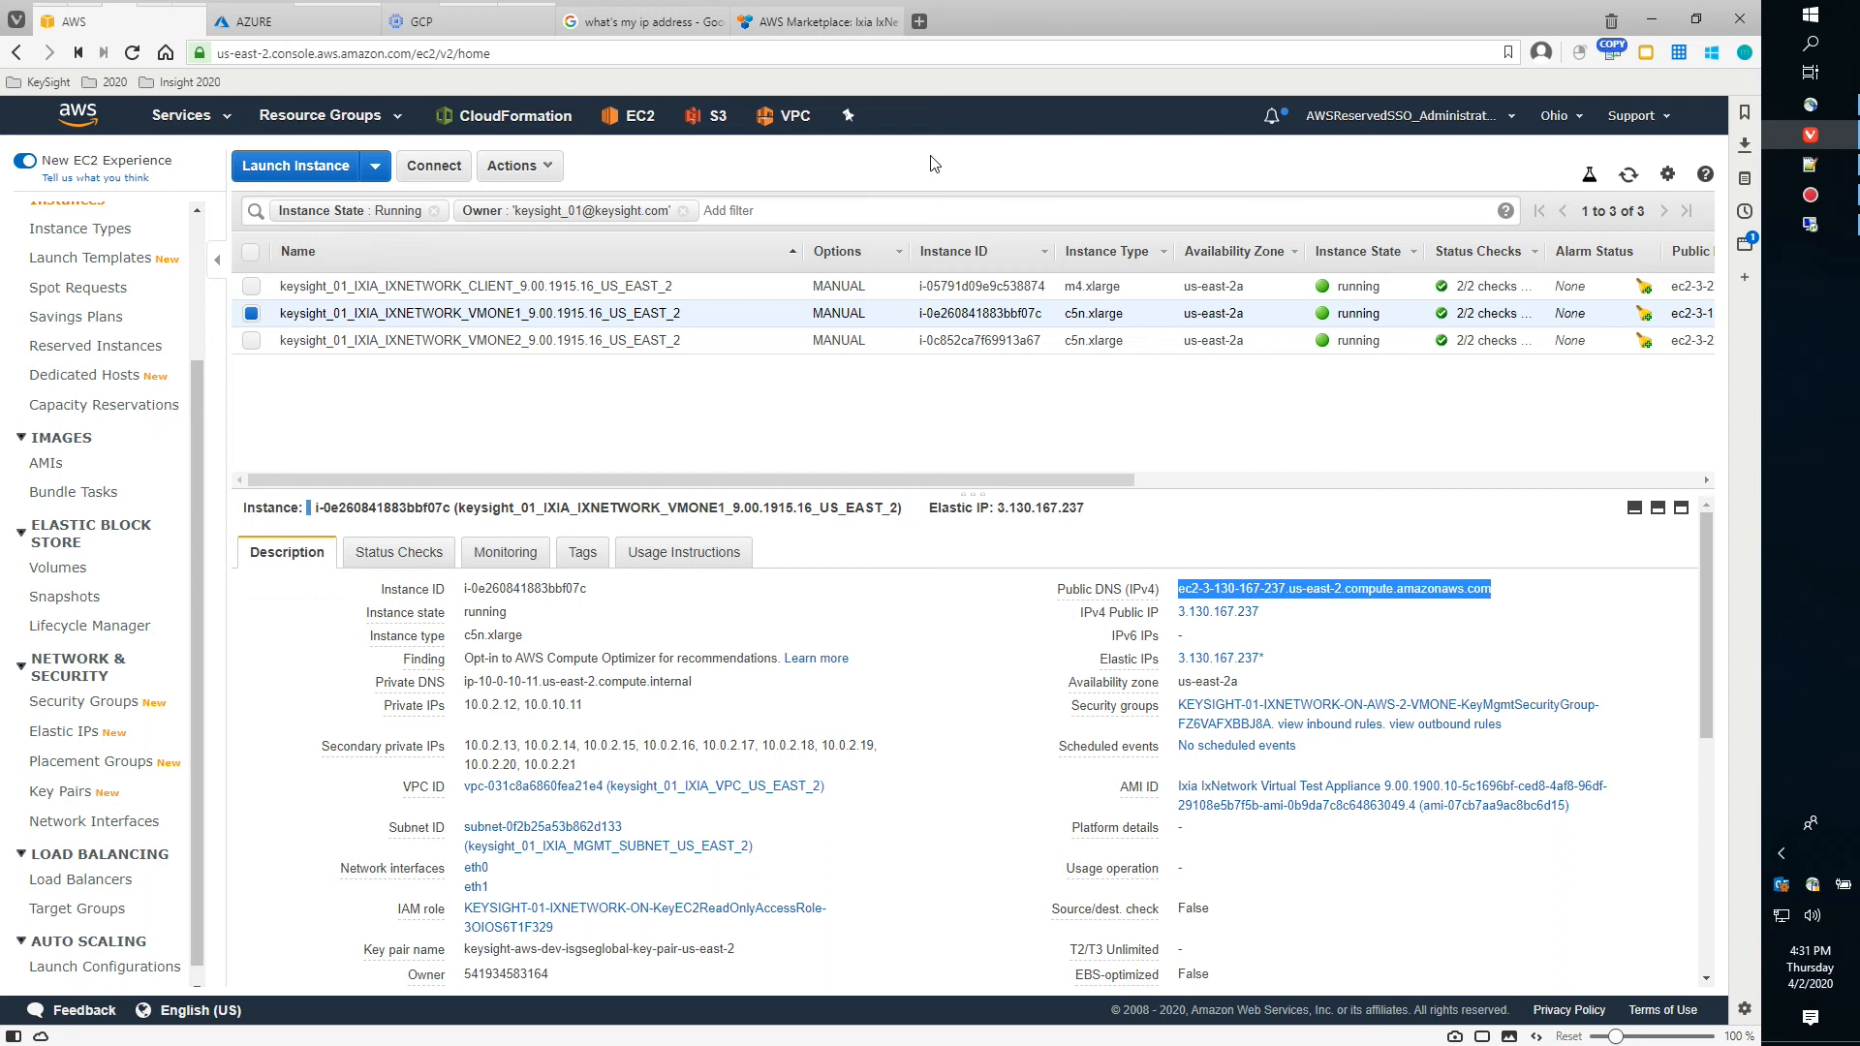
{"action": "left_click", "coordinate": [649, 24]}
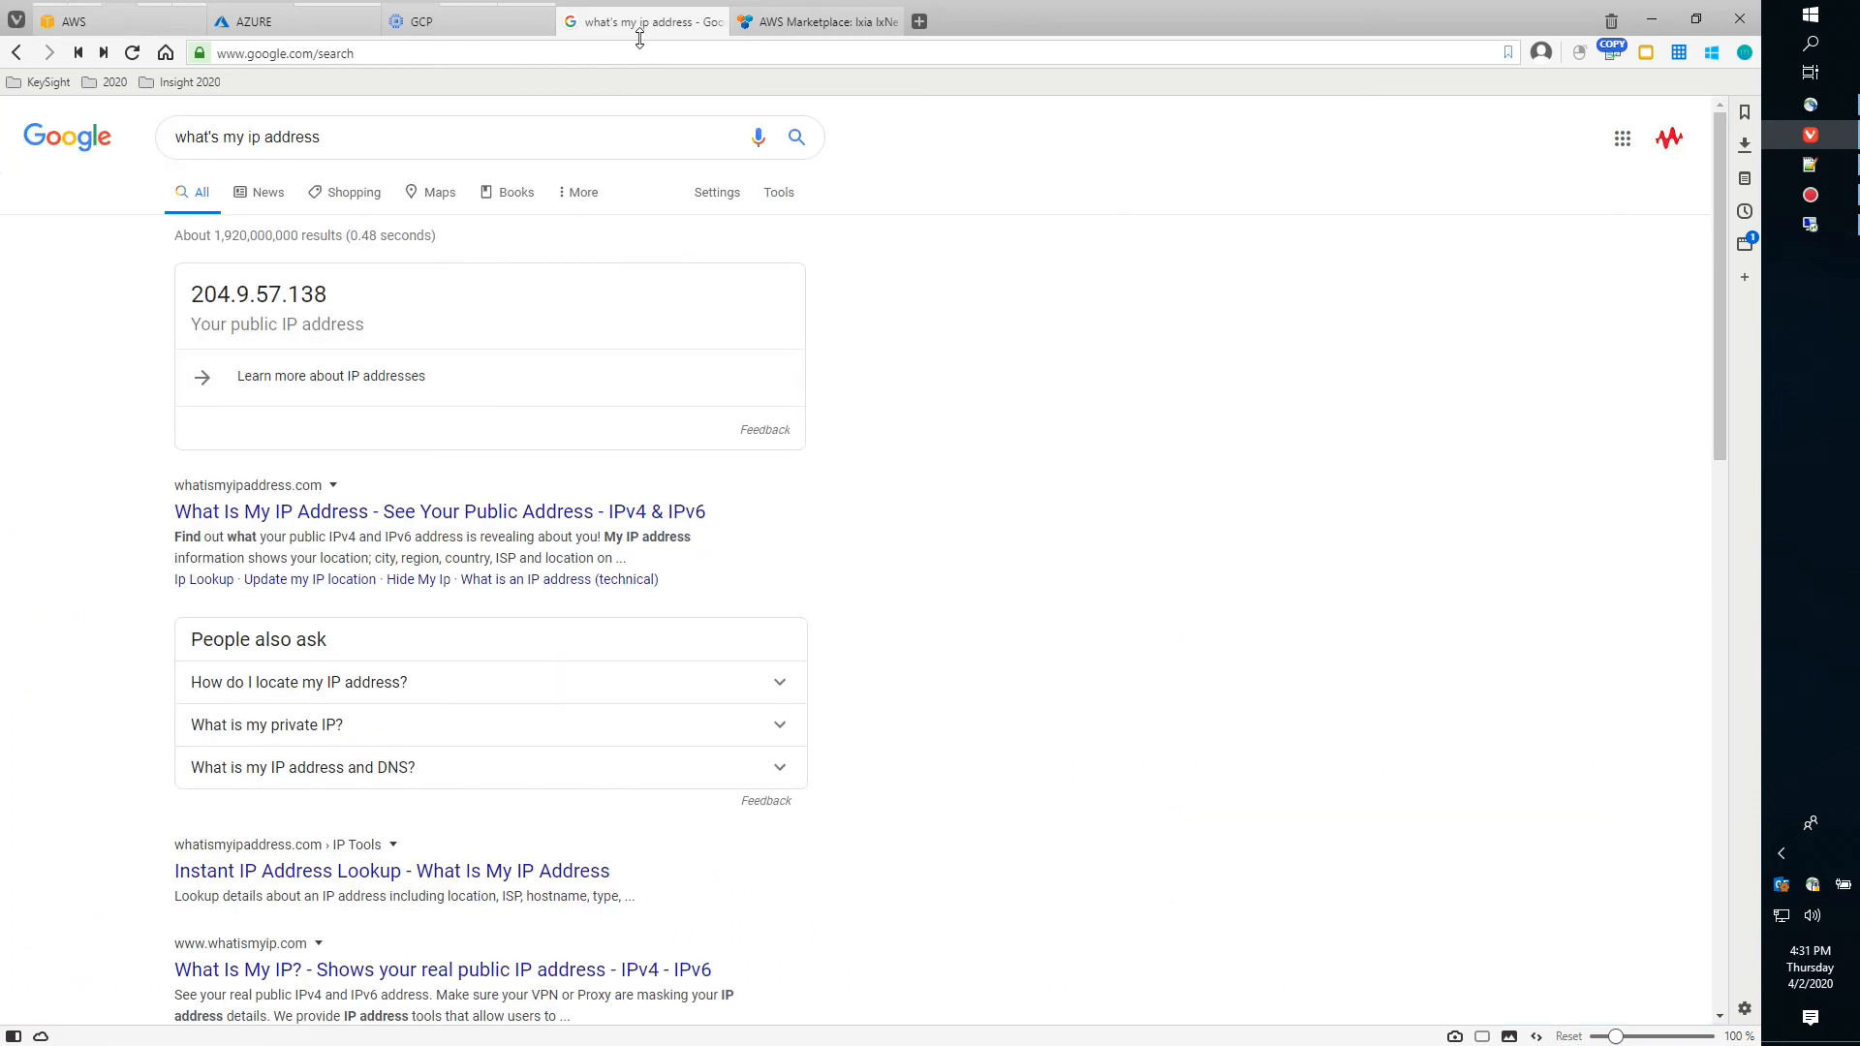
{"action": "left_click", "coordinate": [347, 56]}
{"action": "right_click", "coordinate": [347, 66]}
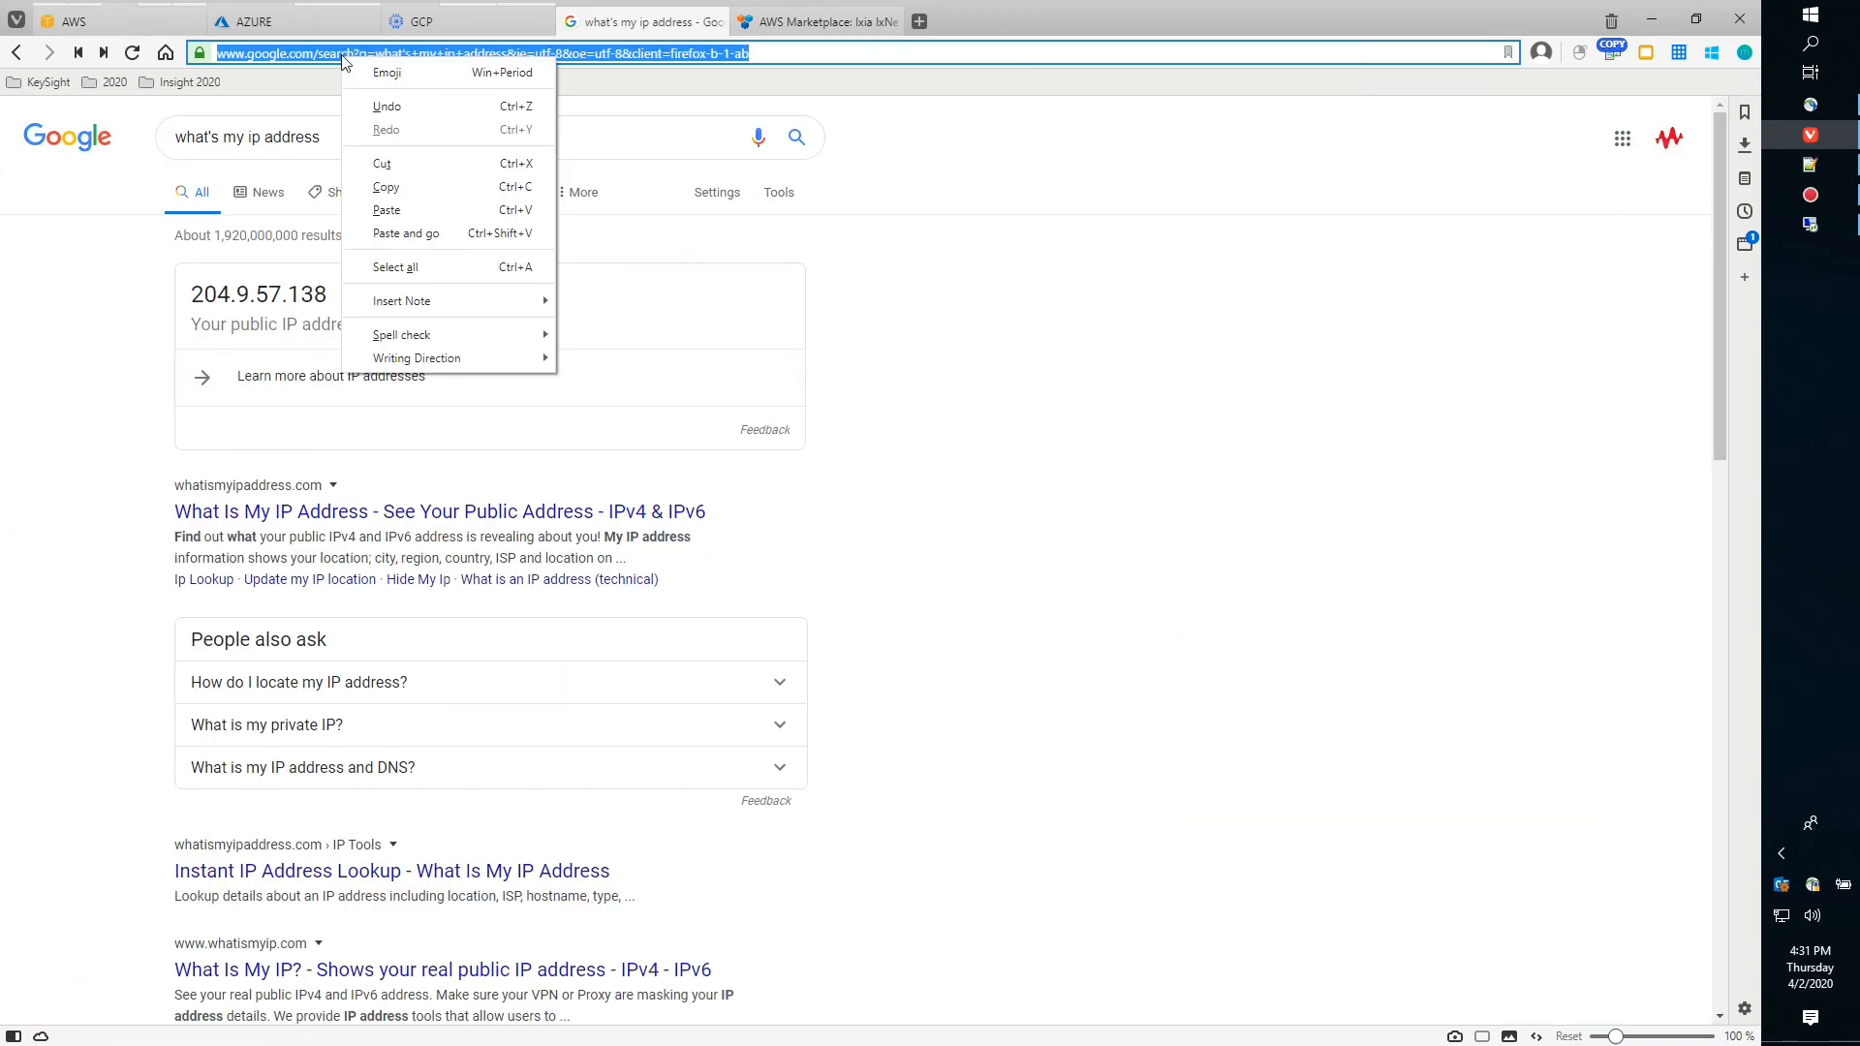
{"action": "left_click", "coordinate": [500, 233]}
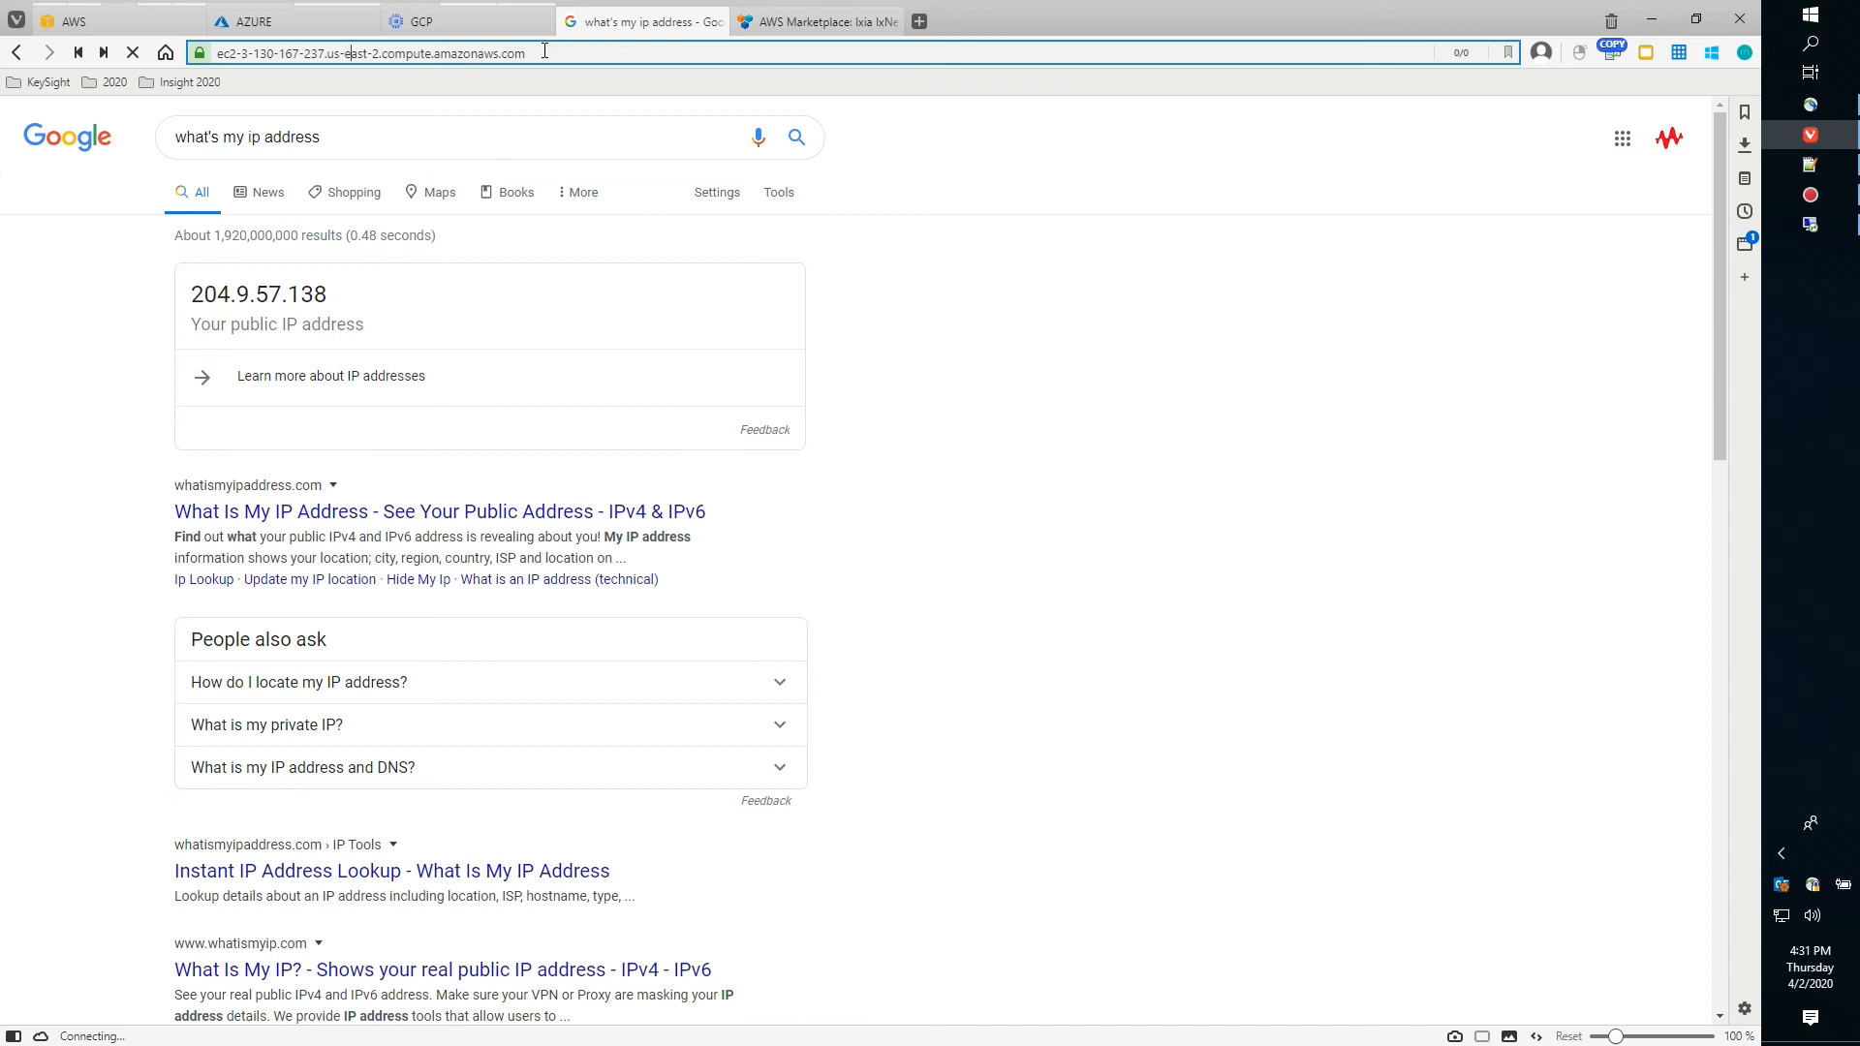
{"action": "key", "text": "Home"}
{"action": "type", "text": "https"}
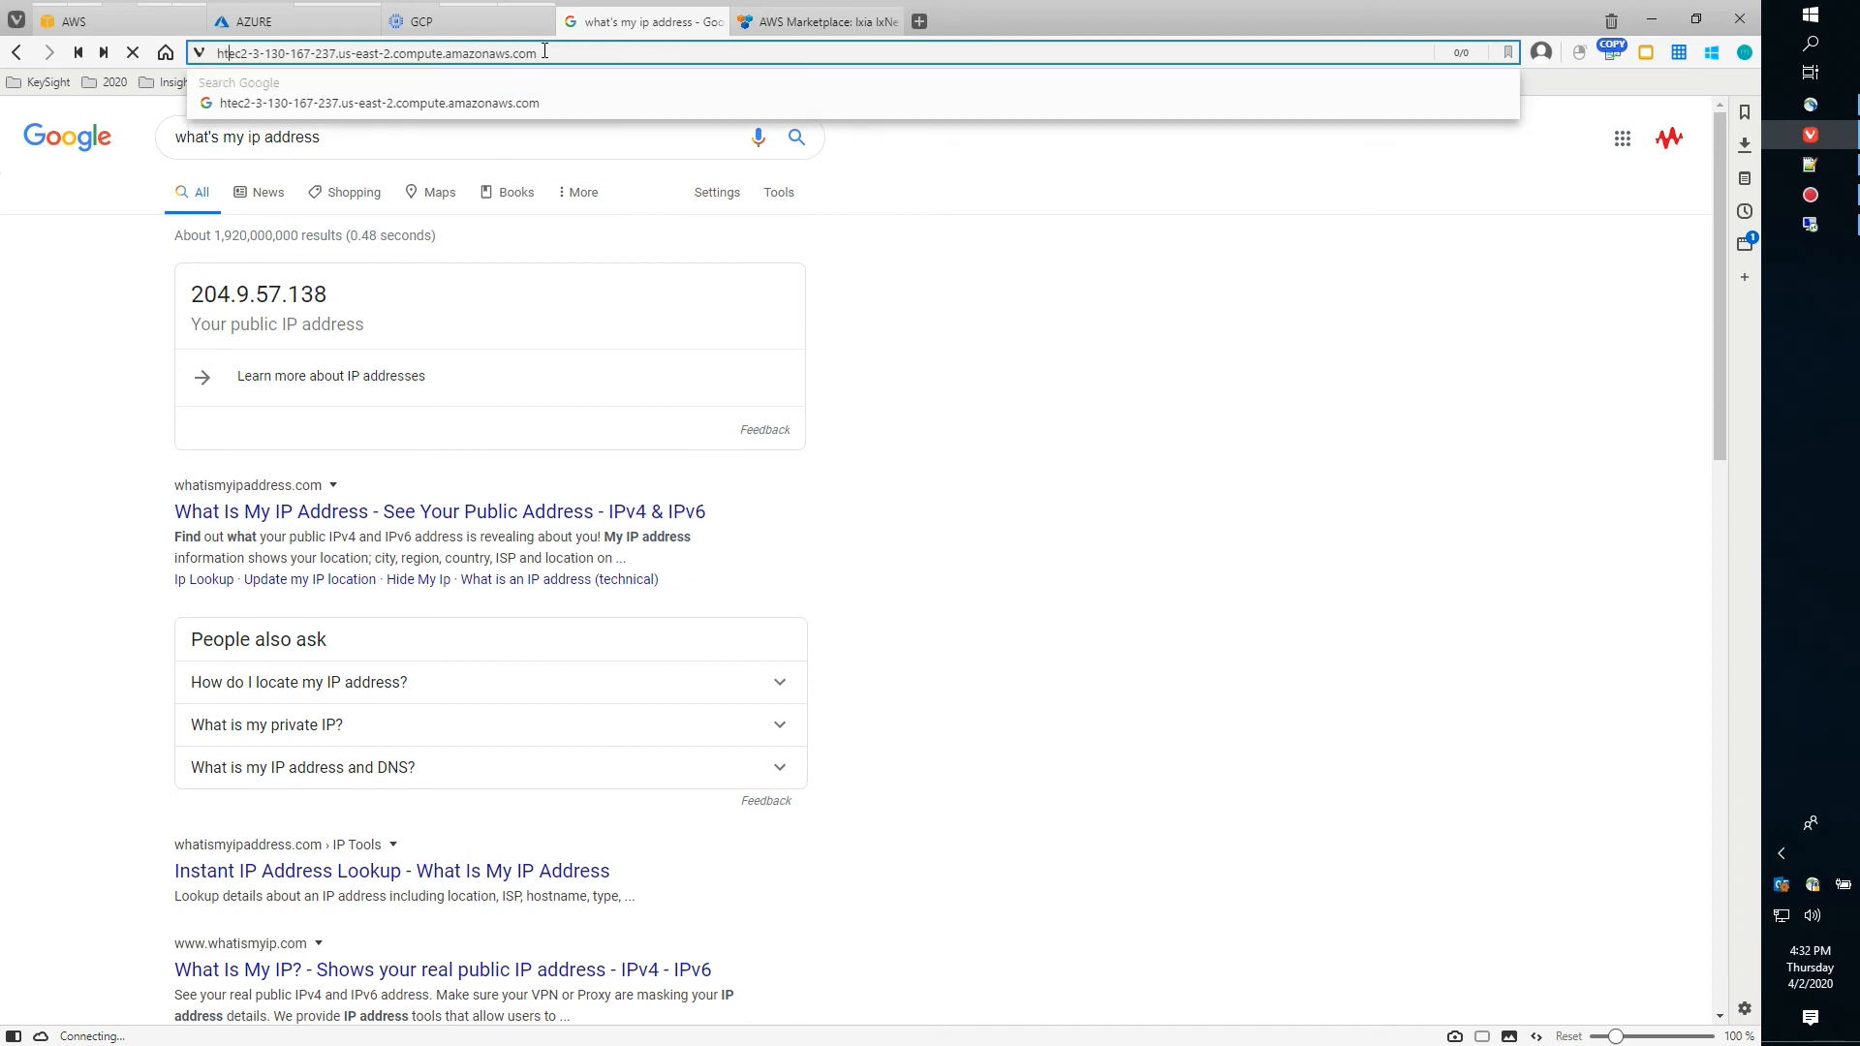
{"action": "type", "text": "://"}
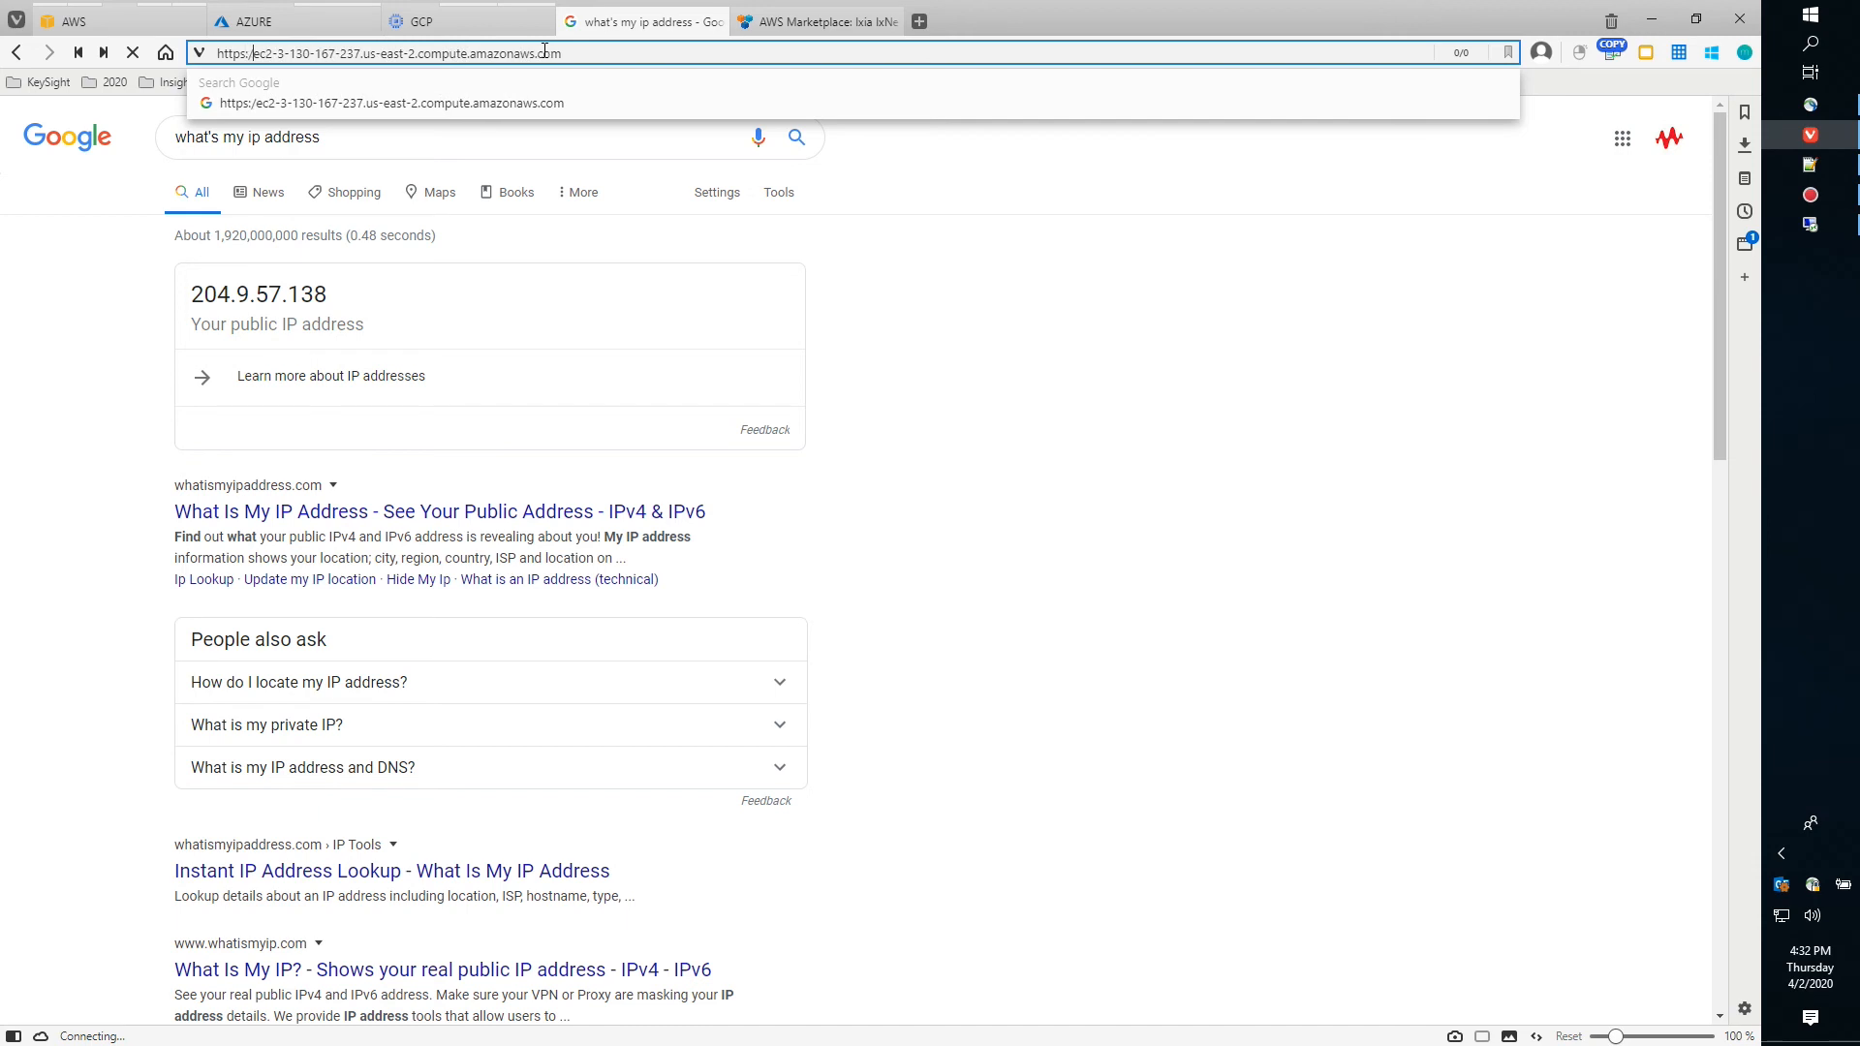
{"action": "key", "text": "Return"}
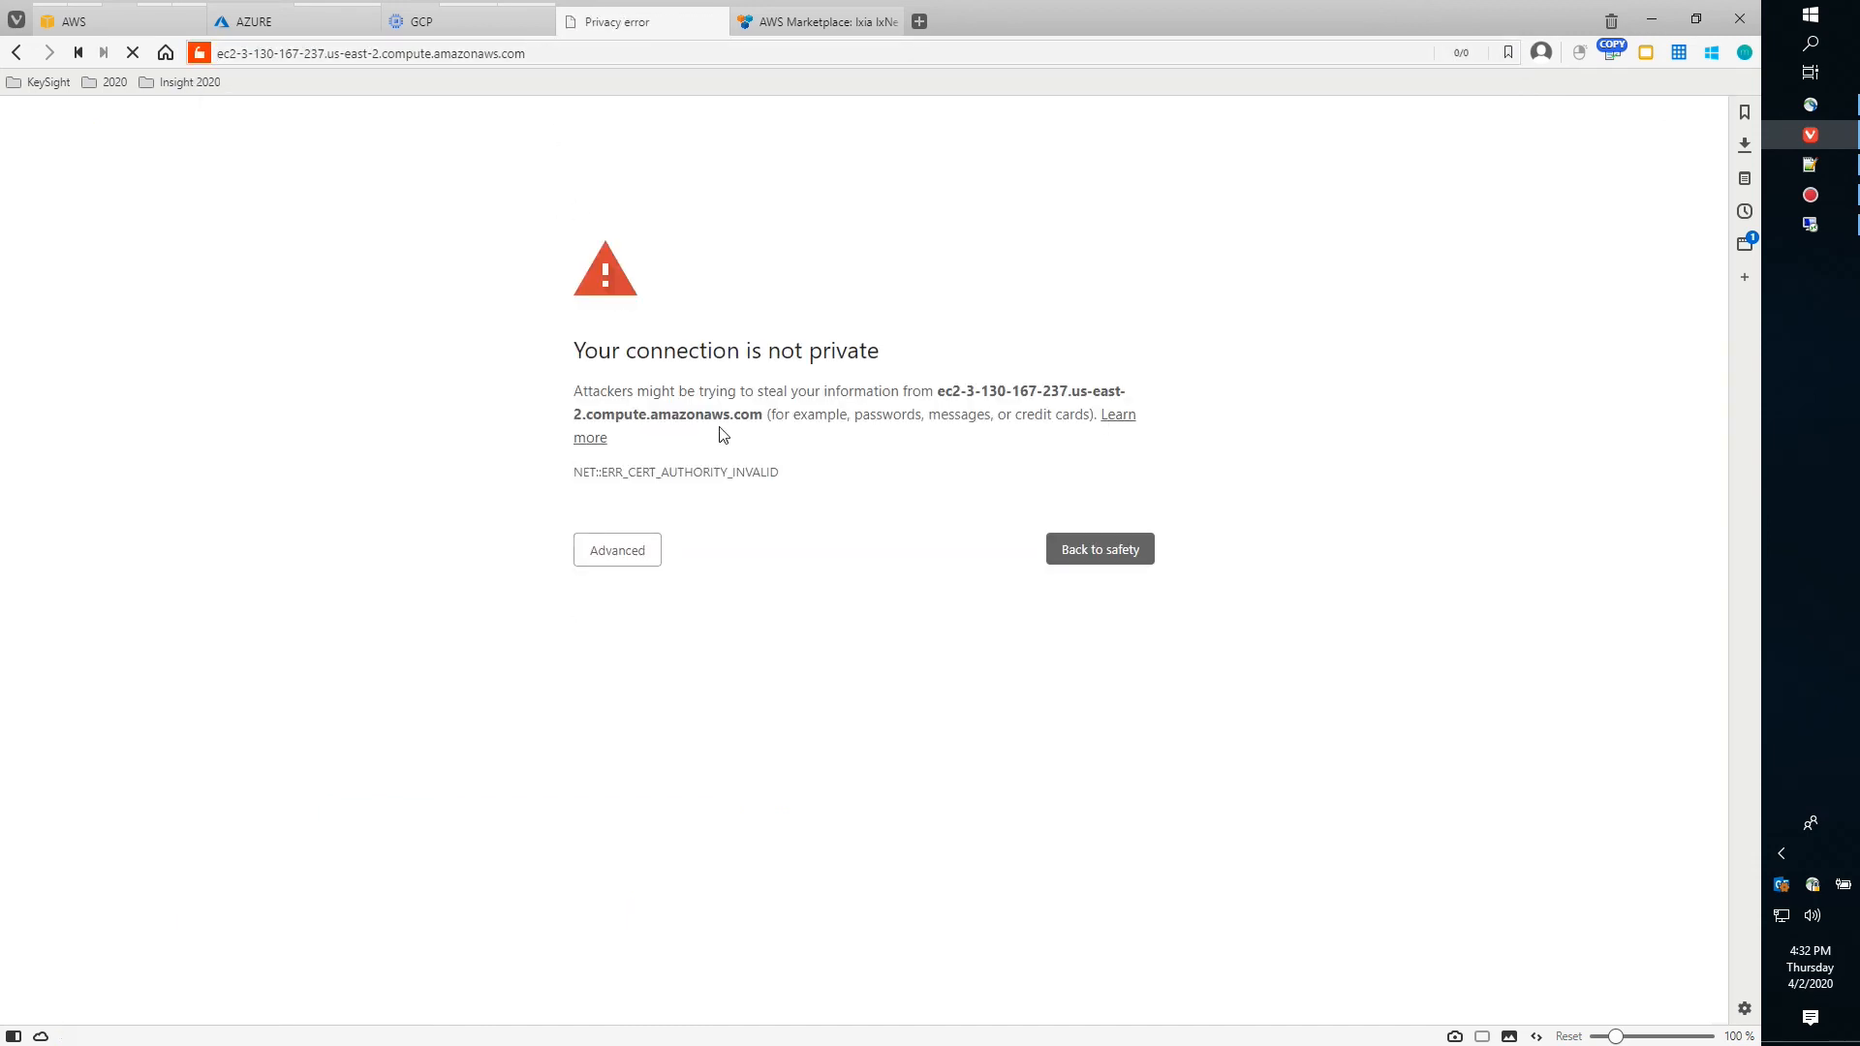
{"action": "left_click", "coordinate": [610, 560]}
{"action": "left_click", "coordinate": [811, 724]}
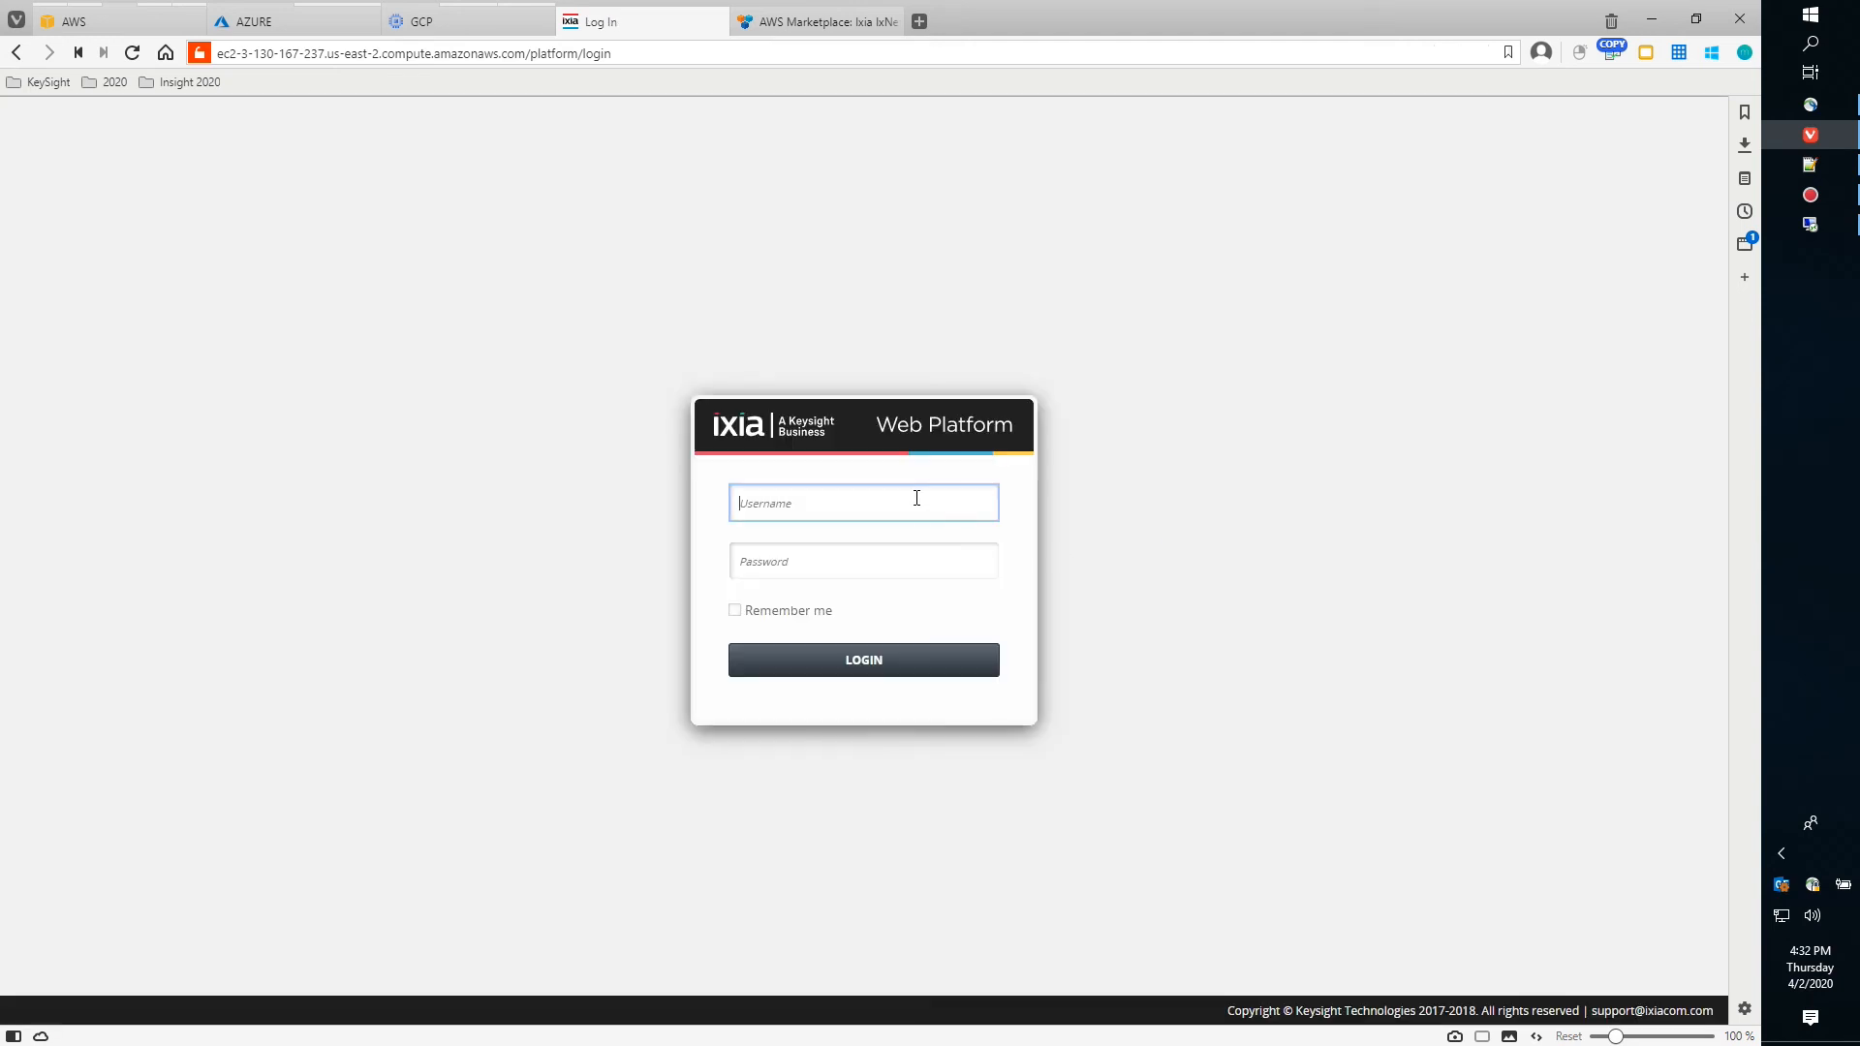
Log in to the Ixia Web Platform with the administrator username and password
{"action": "left_click", "coordinate": [915, 496]}
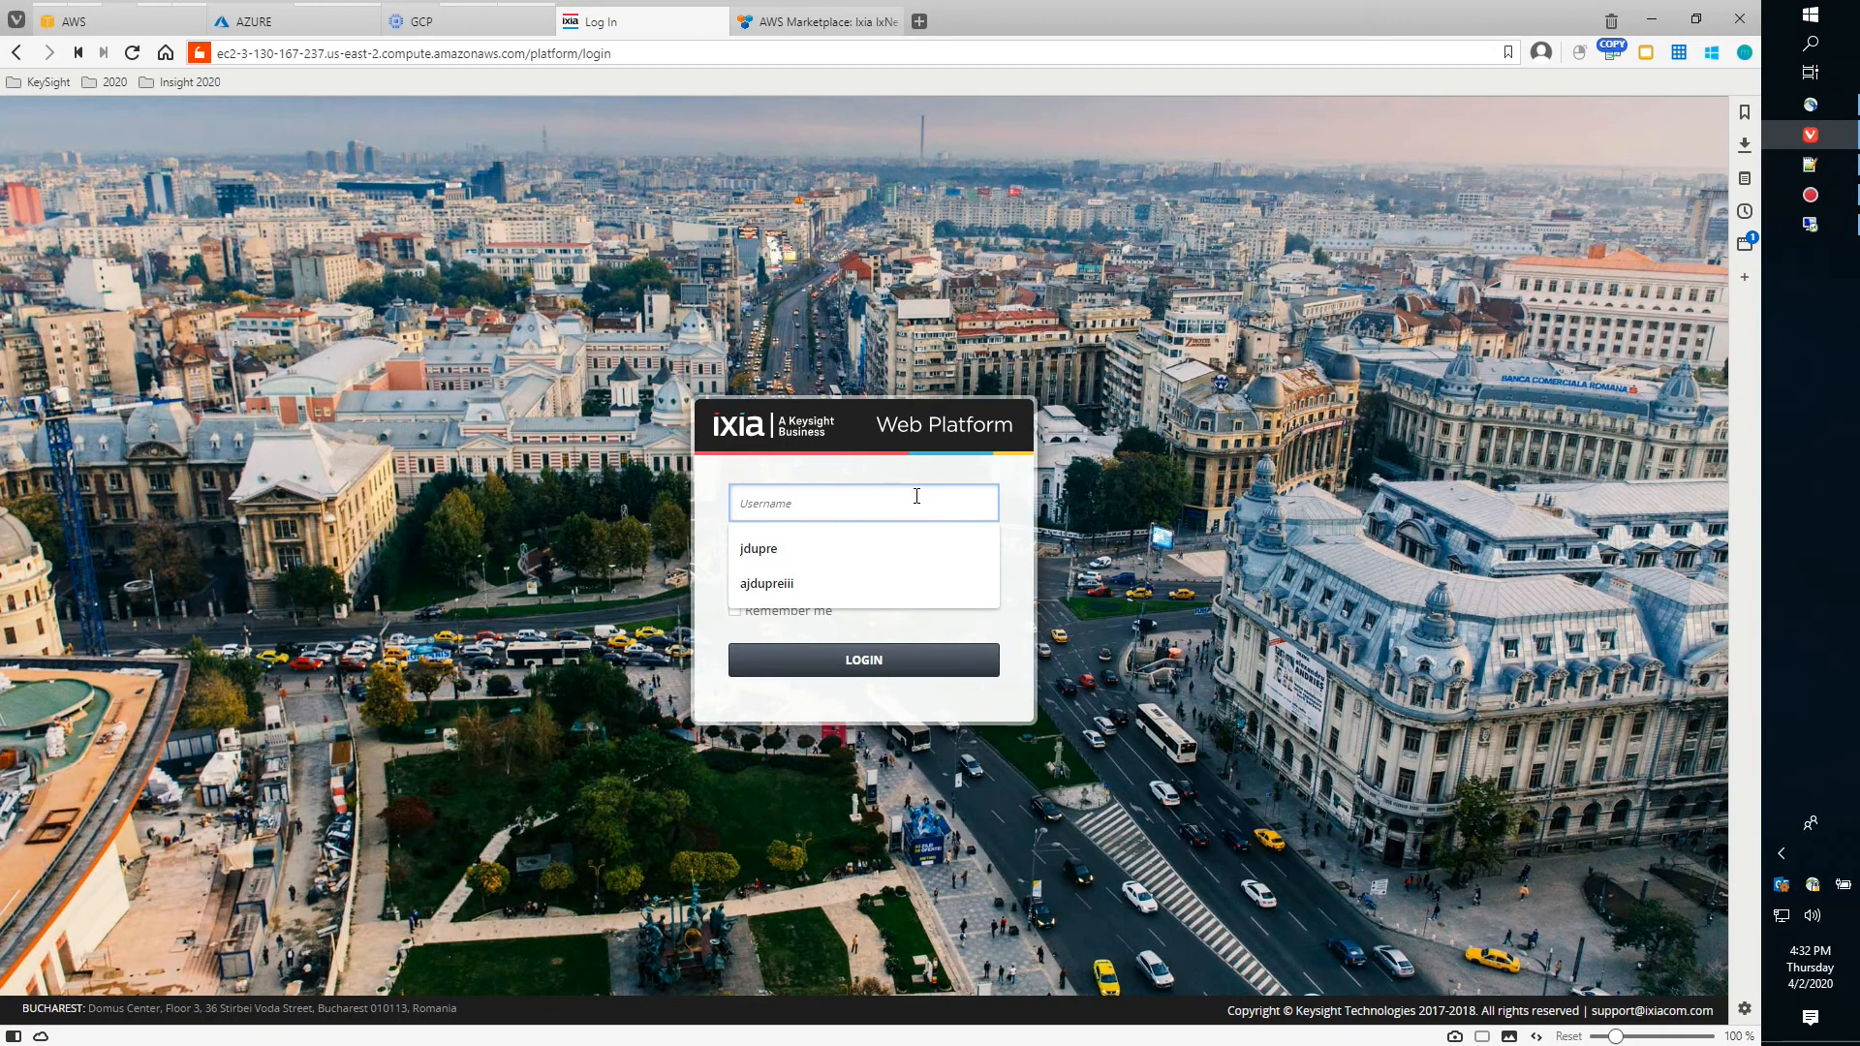
{"action": "type", "text": "admin"}
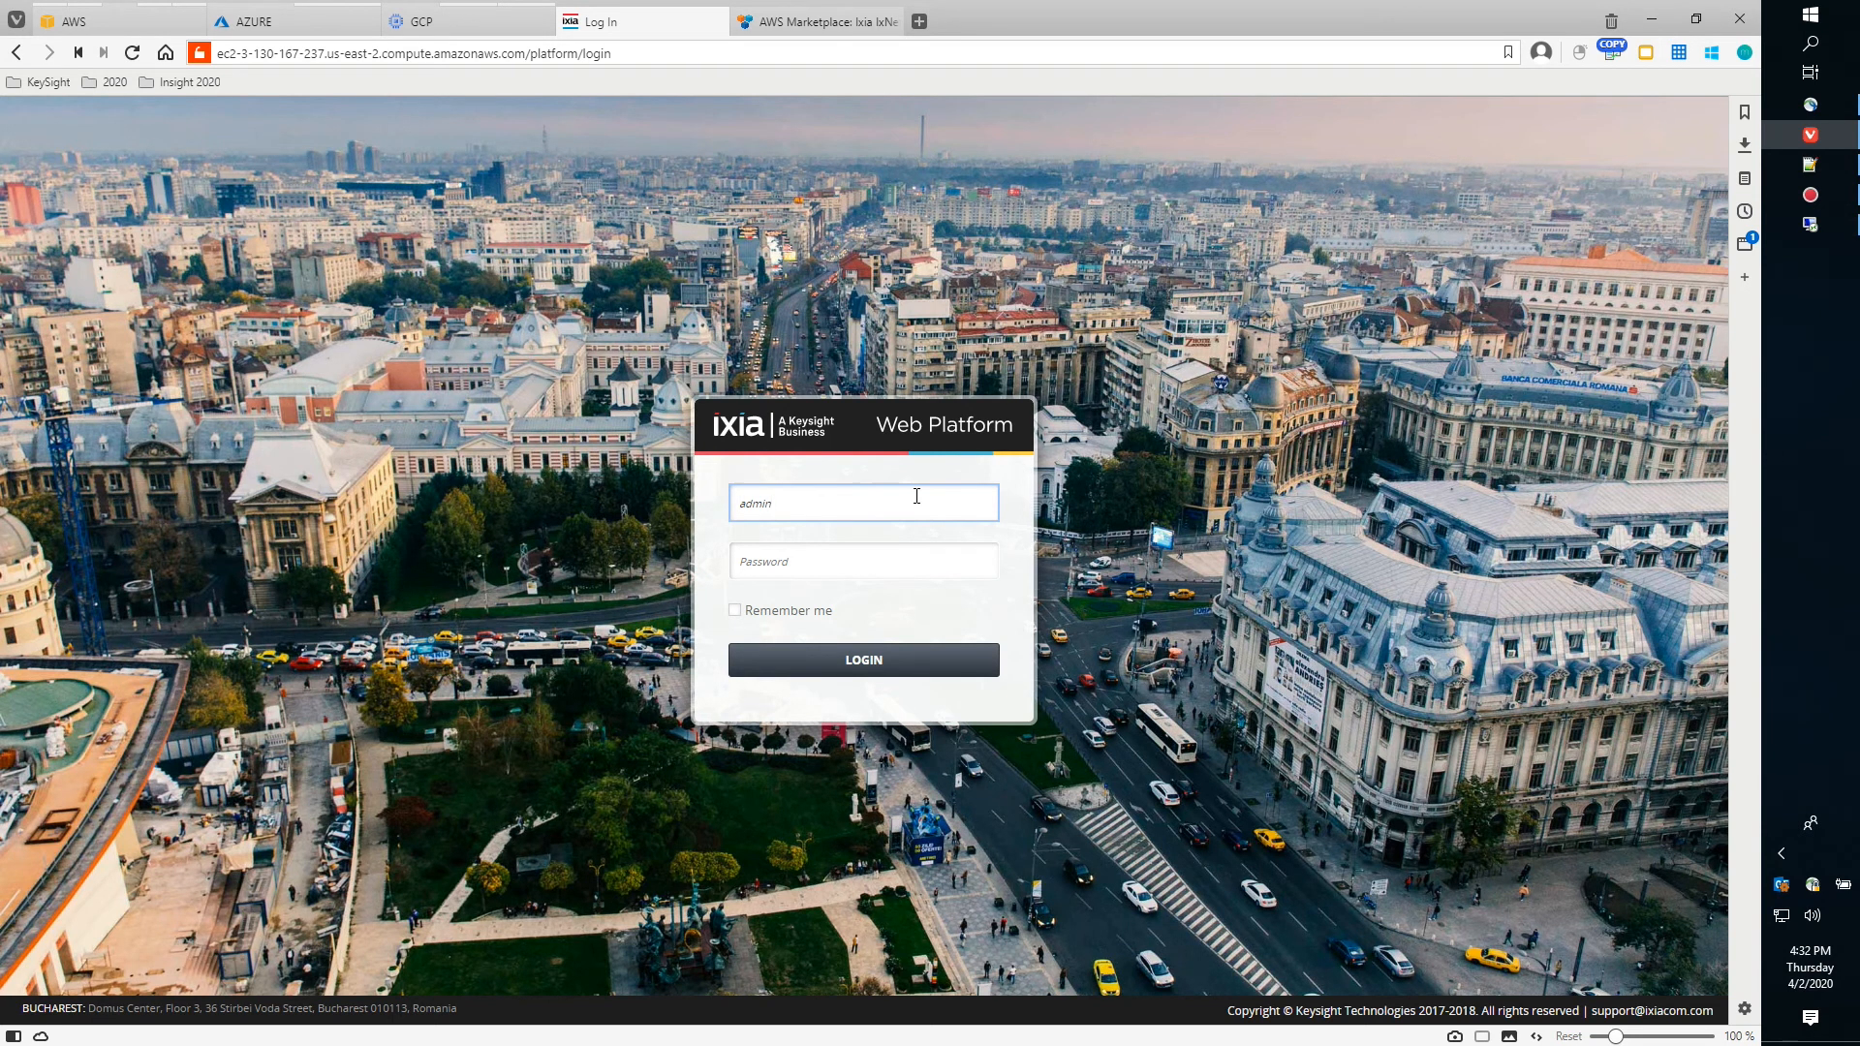
{"action": "key", "text": "Tab"}
{"action": "type", "text": "admi"}
{"action": "left_click", "coordinate": [865, 662]}
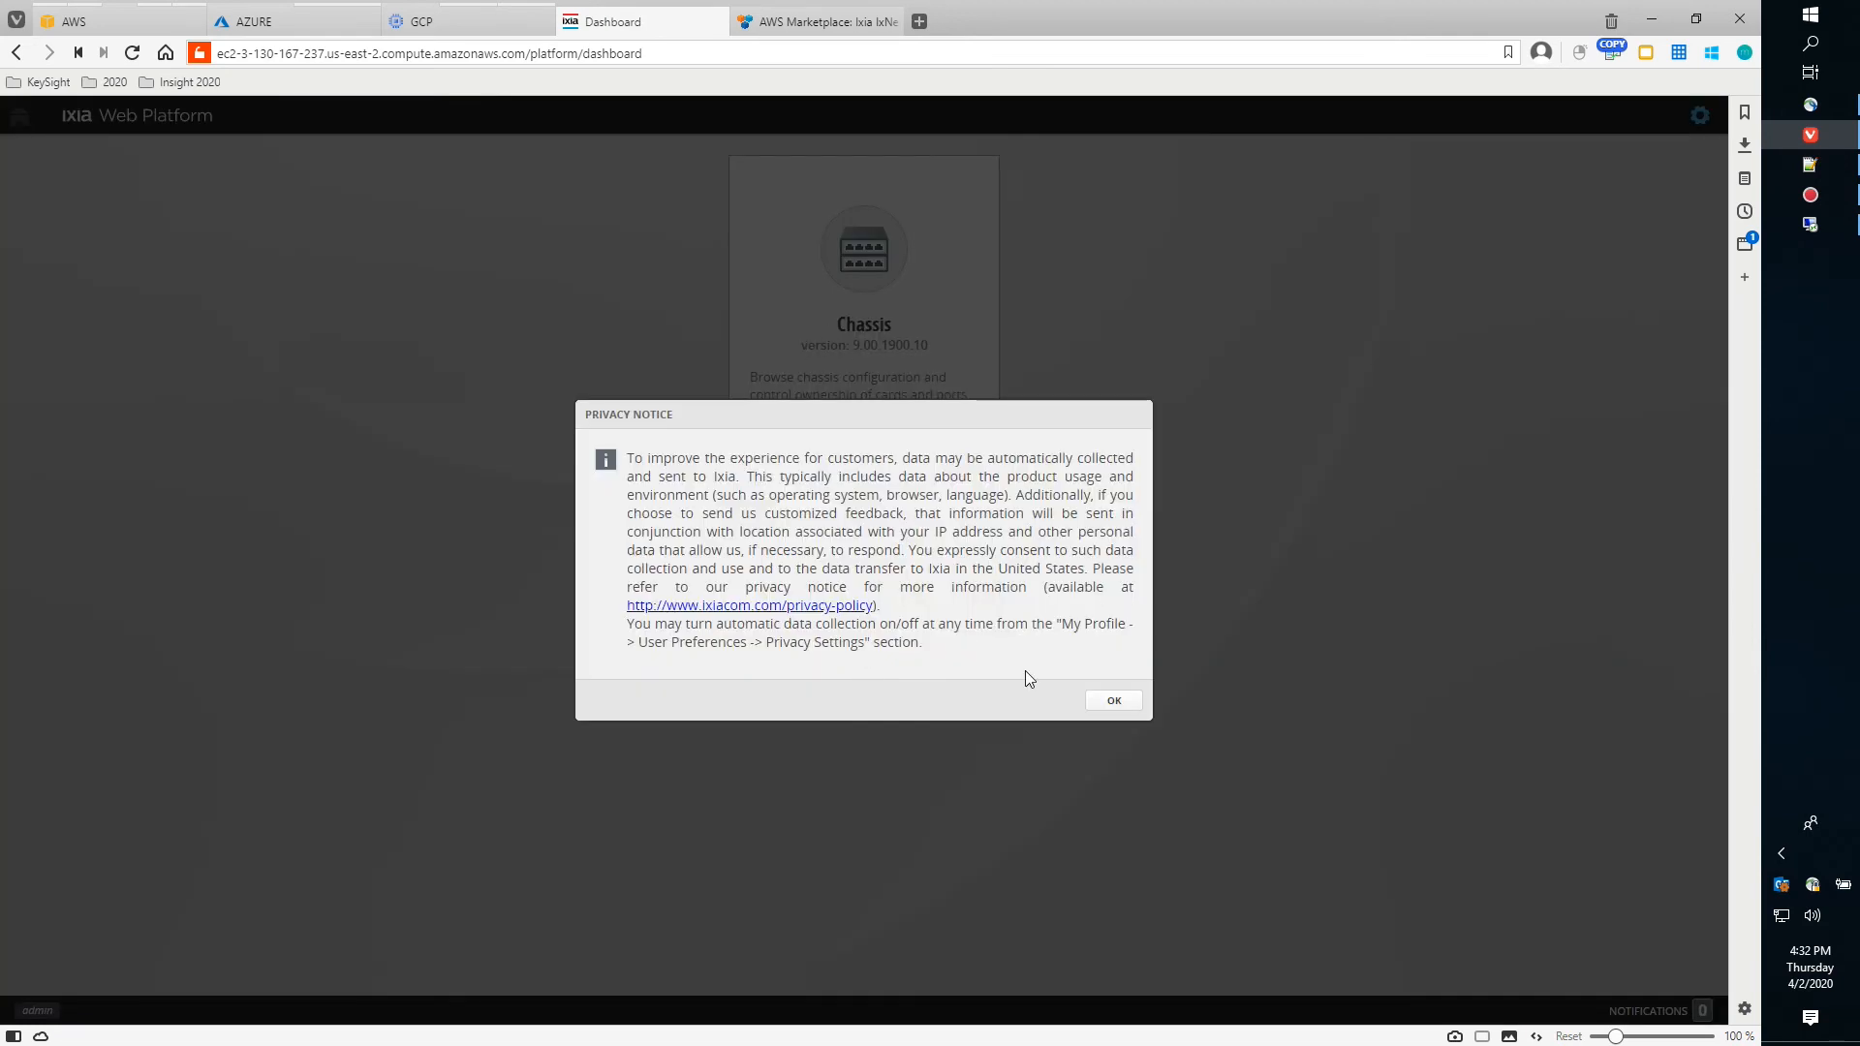
Dismiss the privacy notice and open the Password Change form under My Account
{"action": "left_click", "coordinate": [1111, 712]}
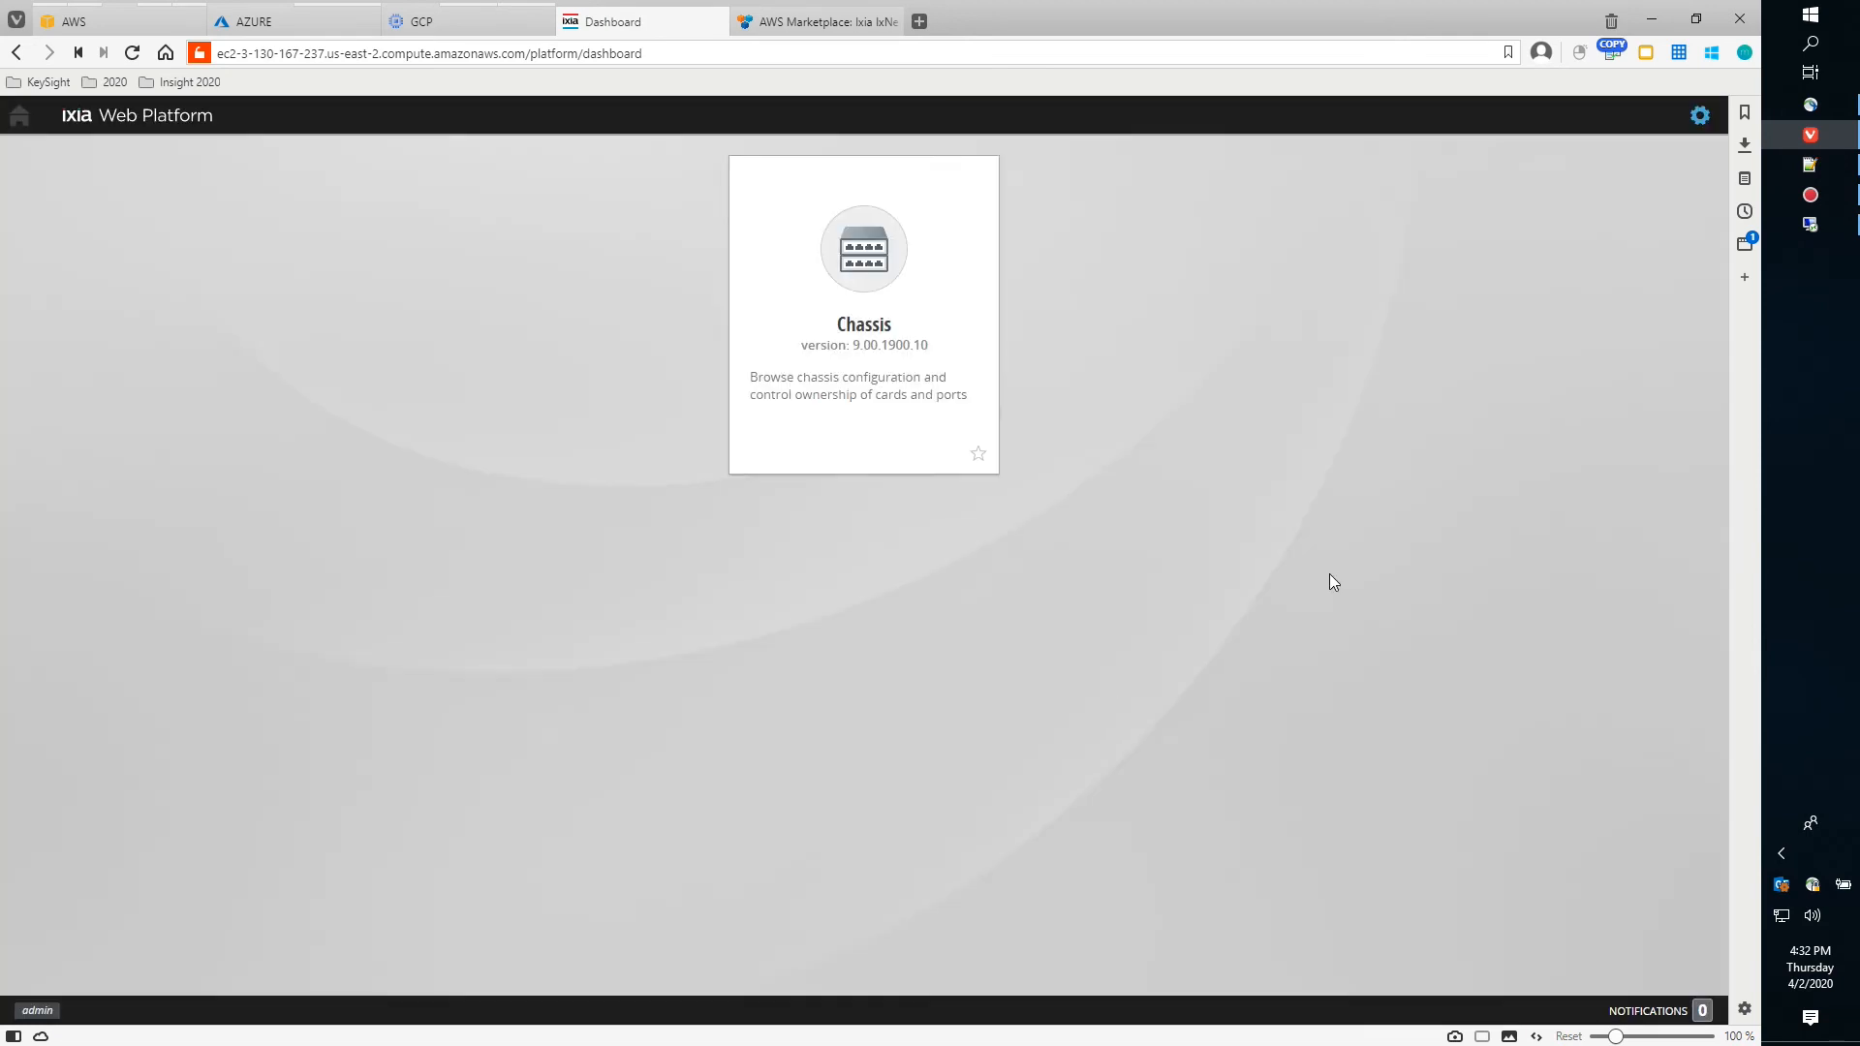
{"action": "left_click", "coordinate": [1700, 115]}
{"action": "left_click", "coordinate": [1647, 195]}
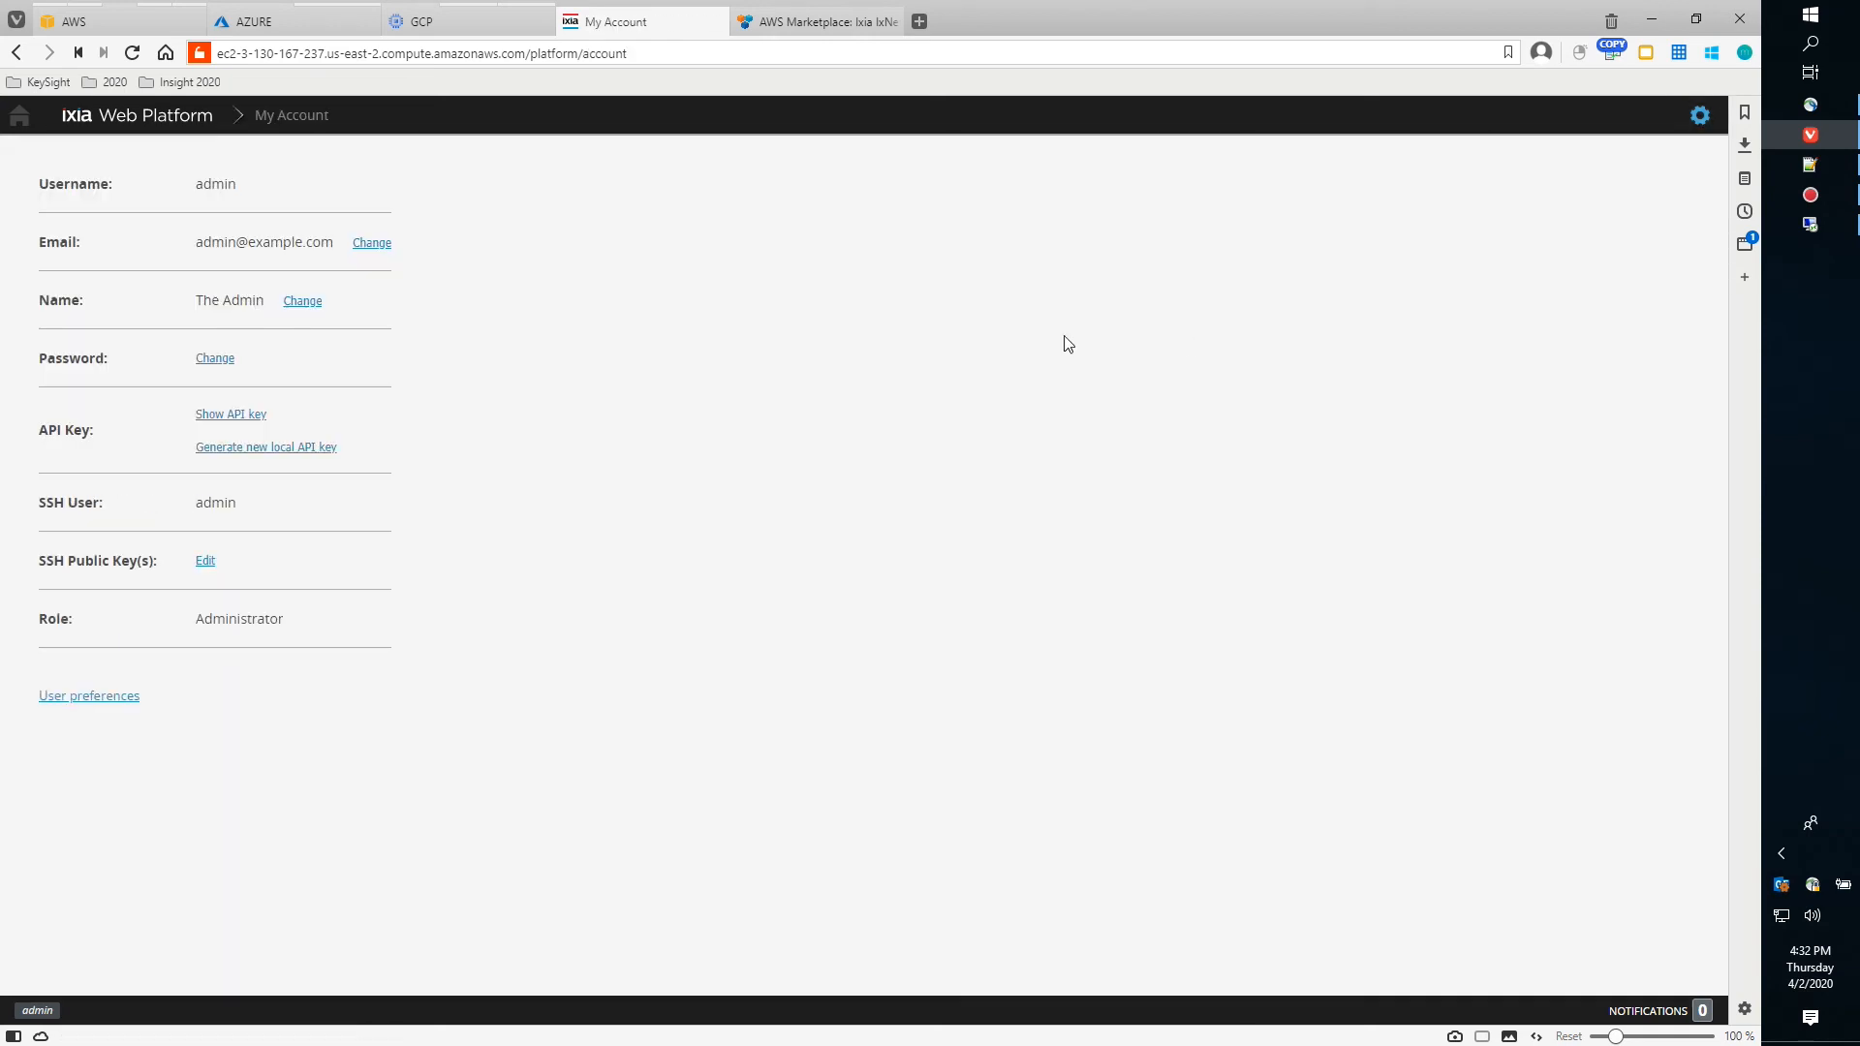
{"action": "left_click", "coordinate": [211, 360]}
Change the admin password by entering the old and new passwords, then return Home
{"action": "left_click", "coordinate": [811, 510]}
{"action": "type", "text": "admin"}
{"action": "key", "text": "Tab"}
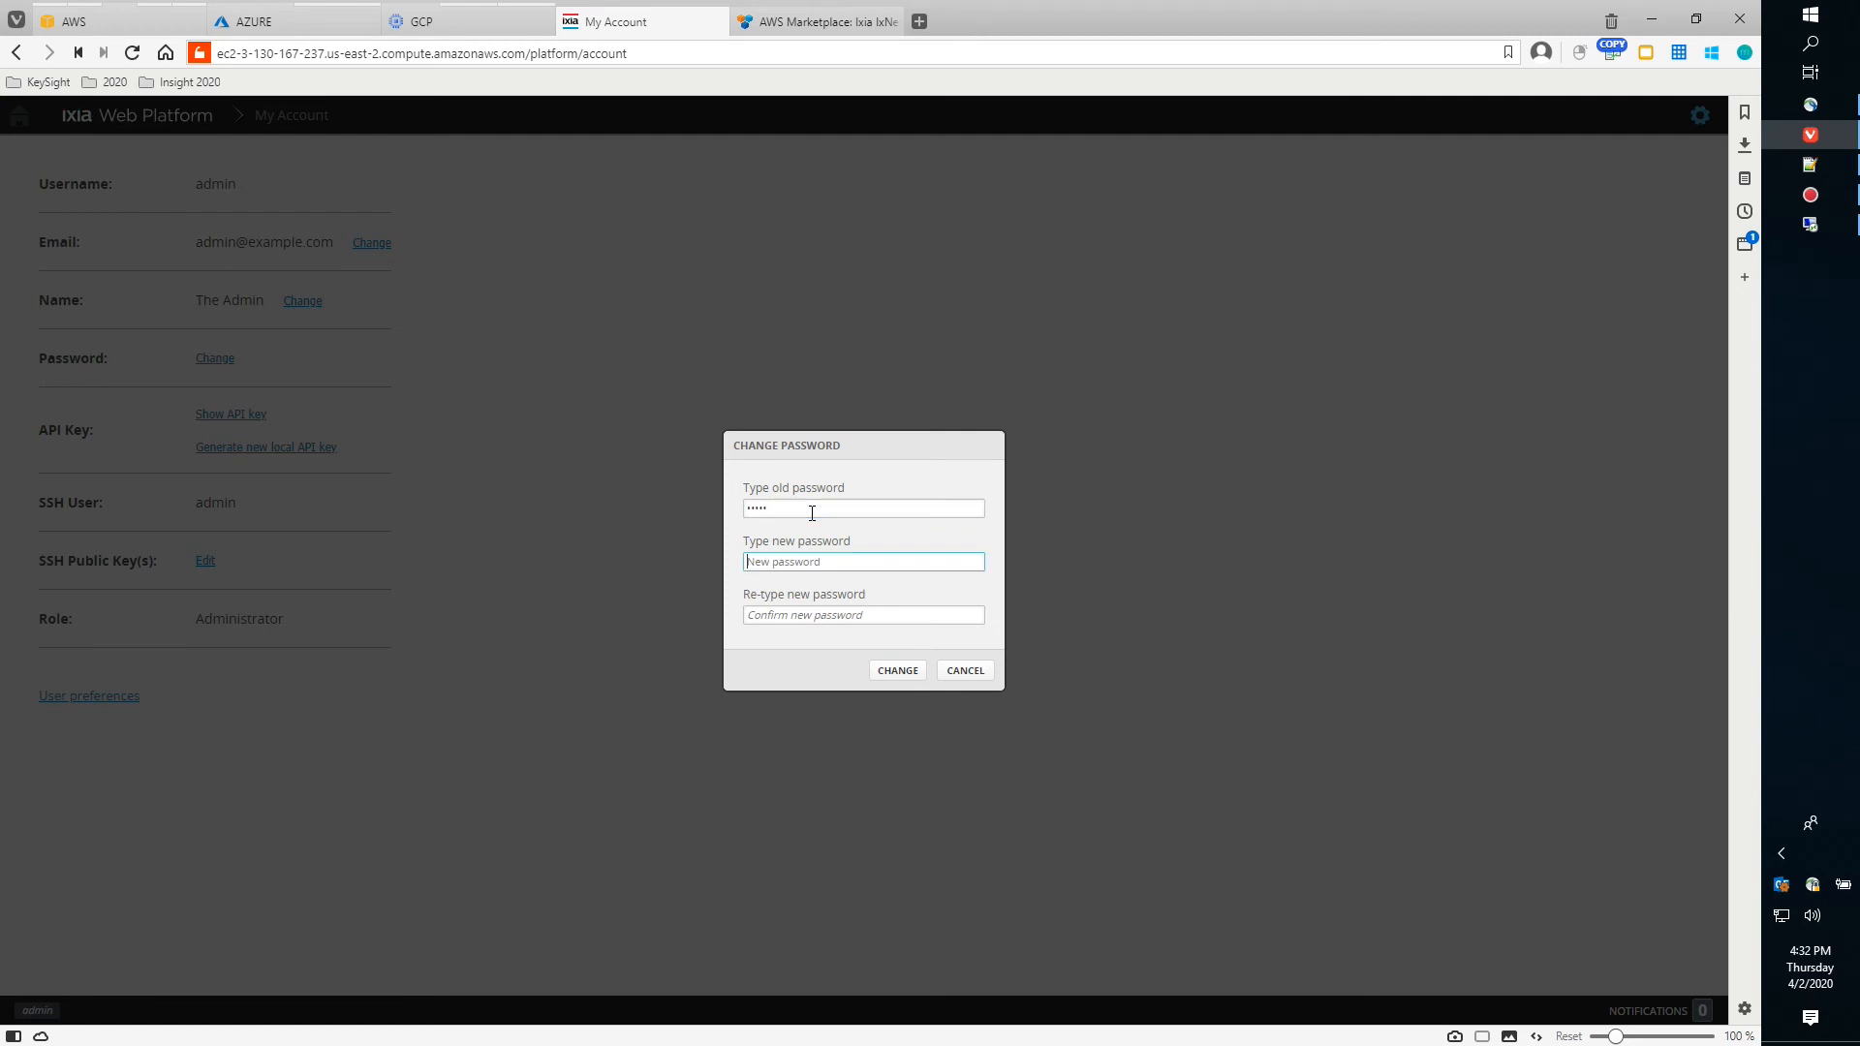
{"action": "type", "text": "password"}
{"action": "key", "text": "Tab"}
{"action": "type", "text": "password"}
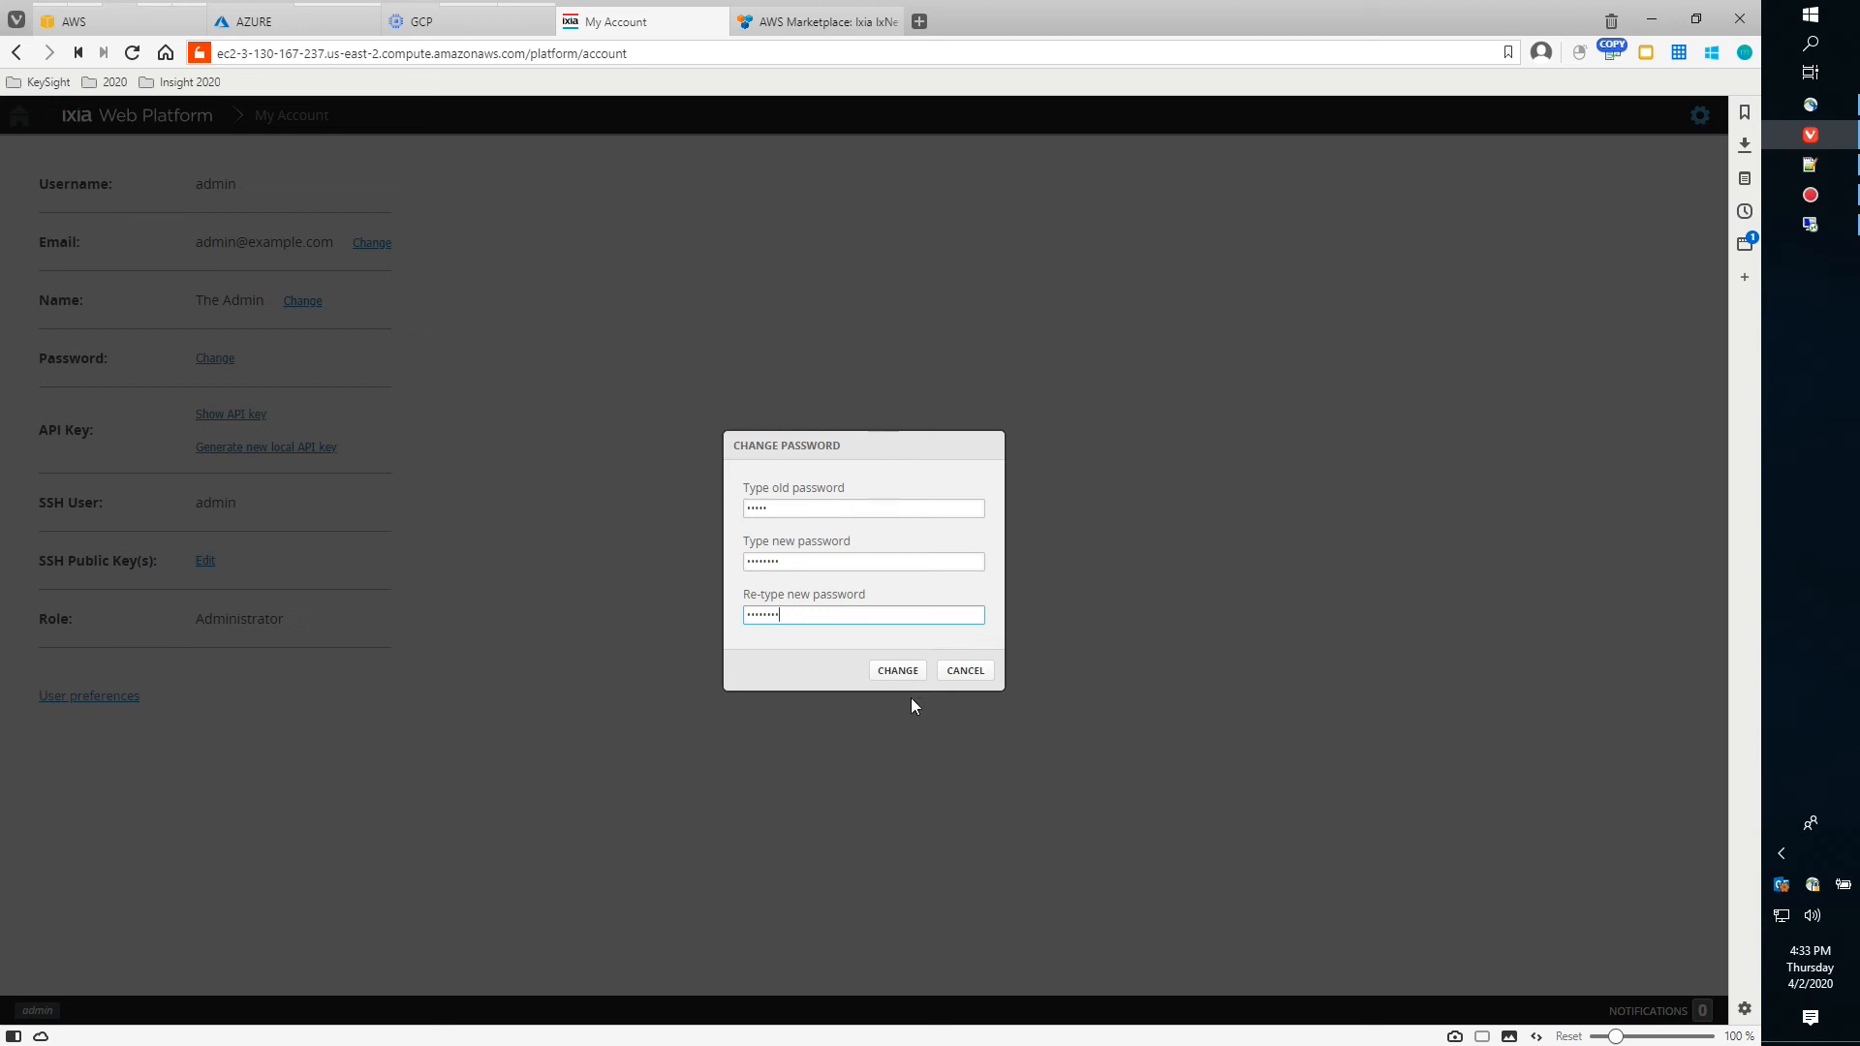
{"action": "left_click", "coordinate": [893, 674]}
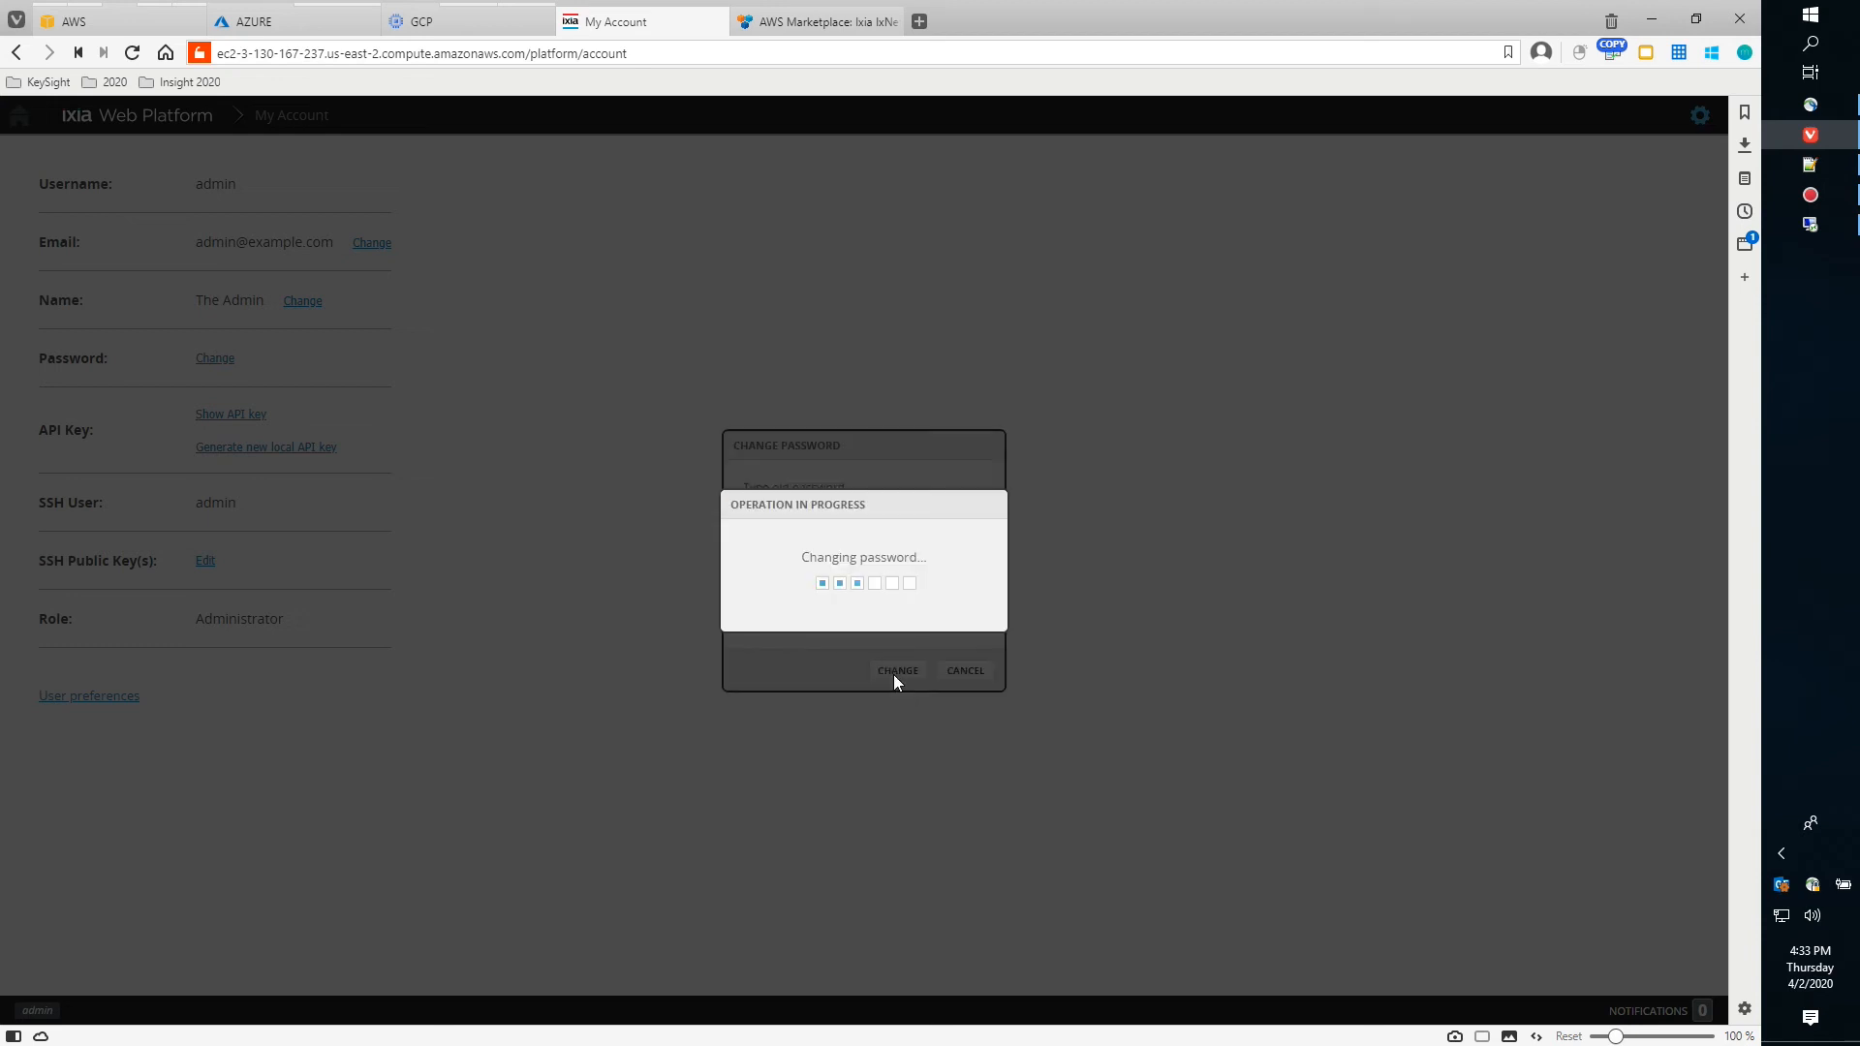
{"action": "left_click", "coordinate": [964, 603]}
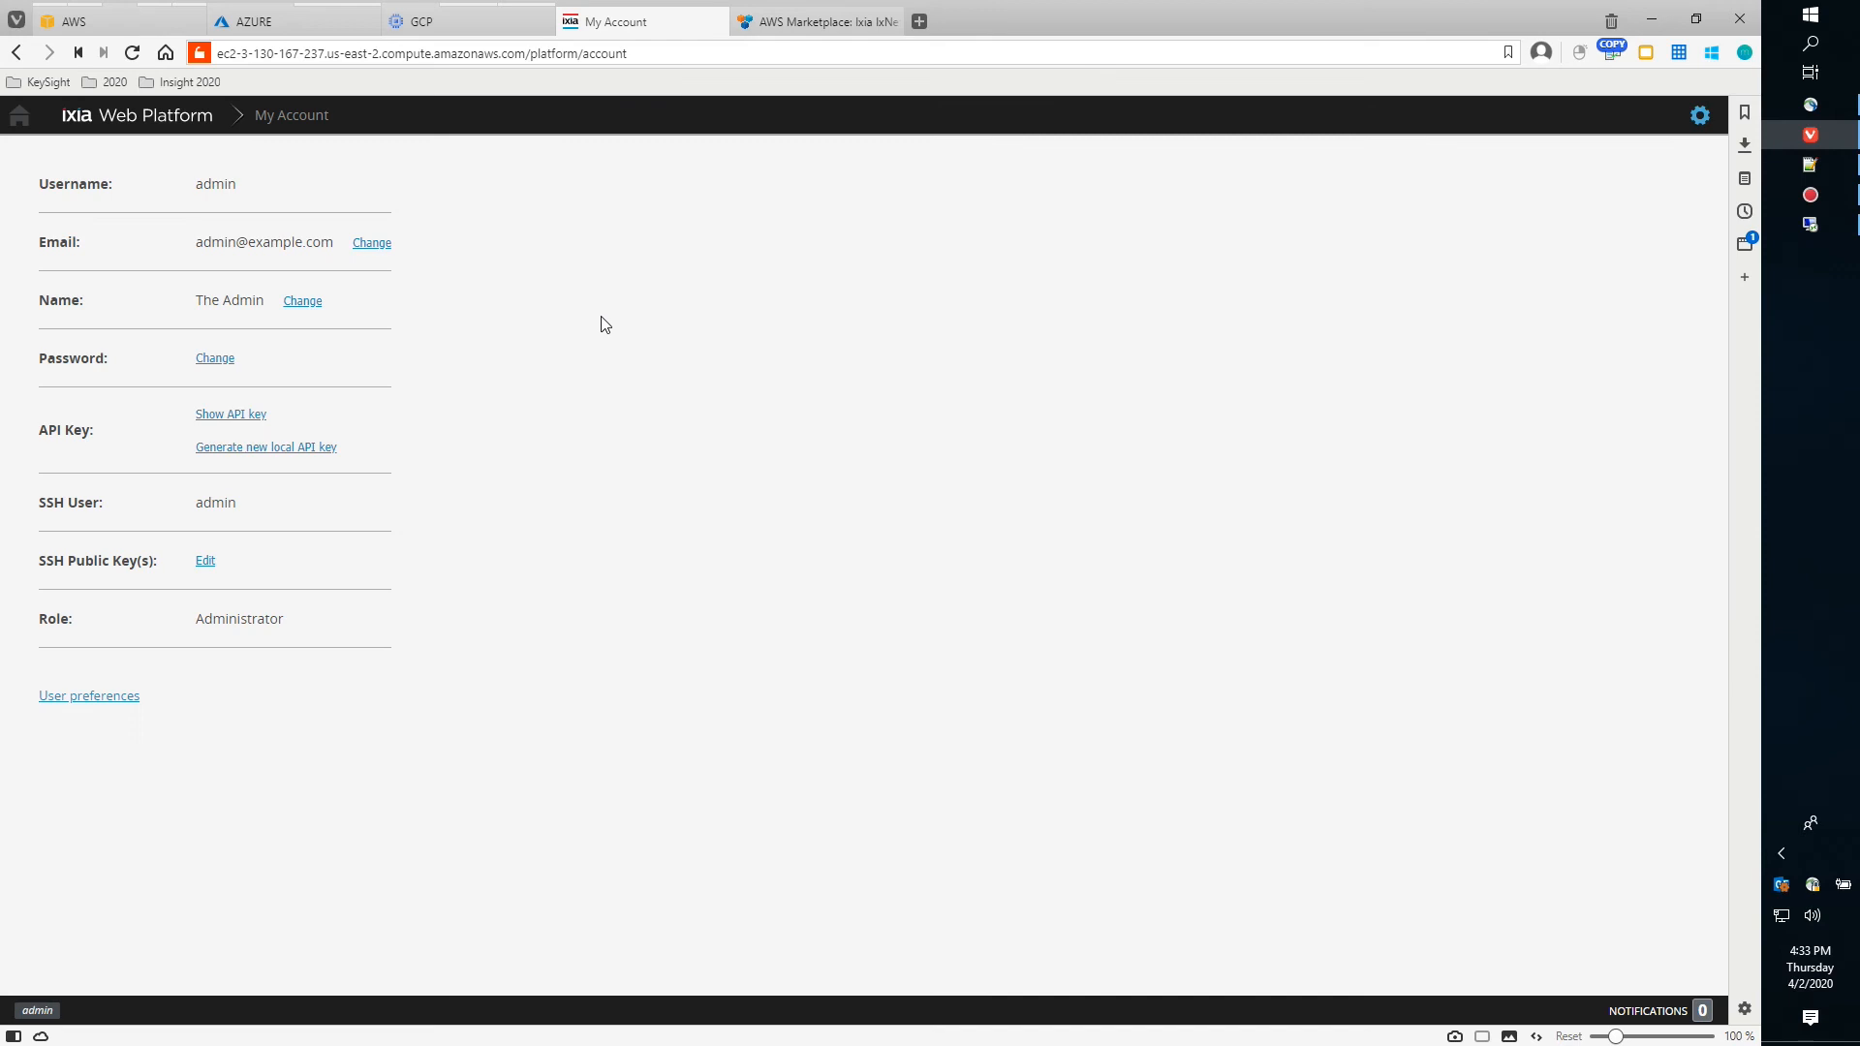
{"action": "left_click", "coordinate": [18, 115]}
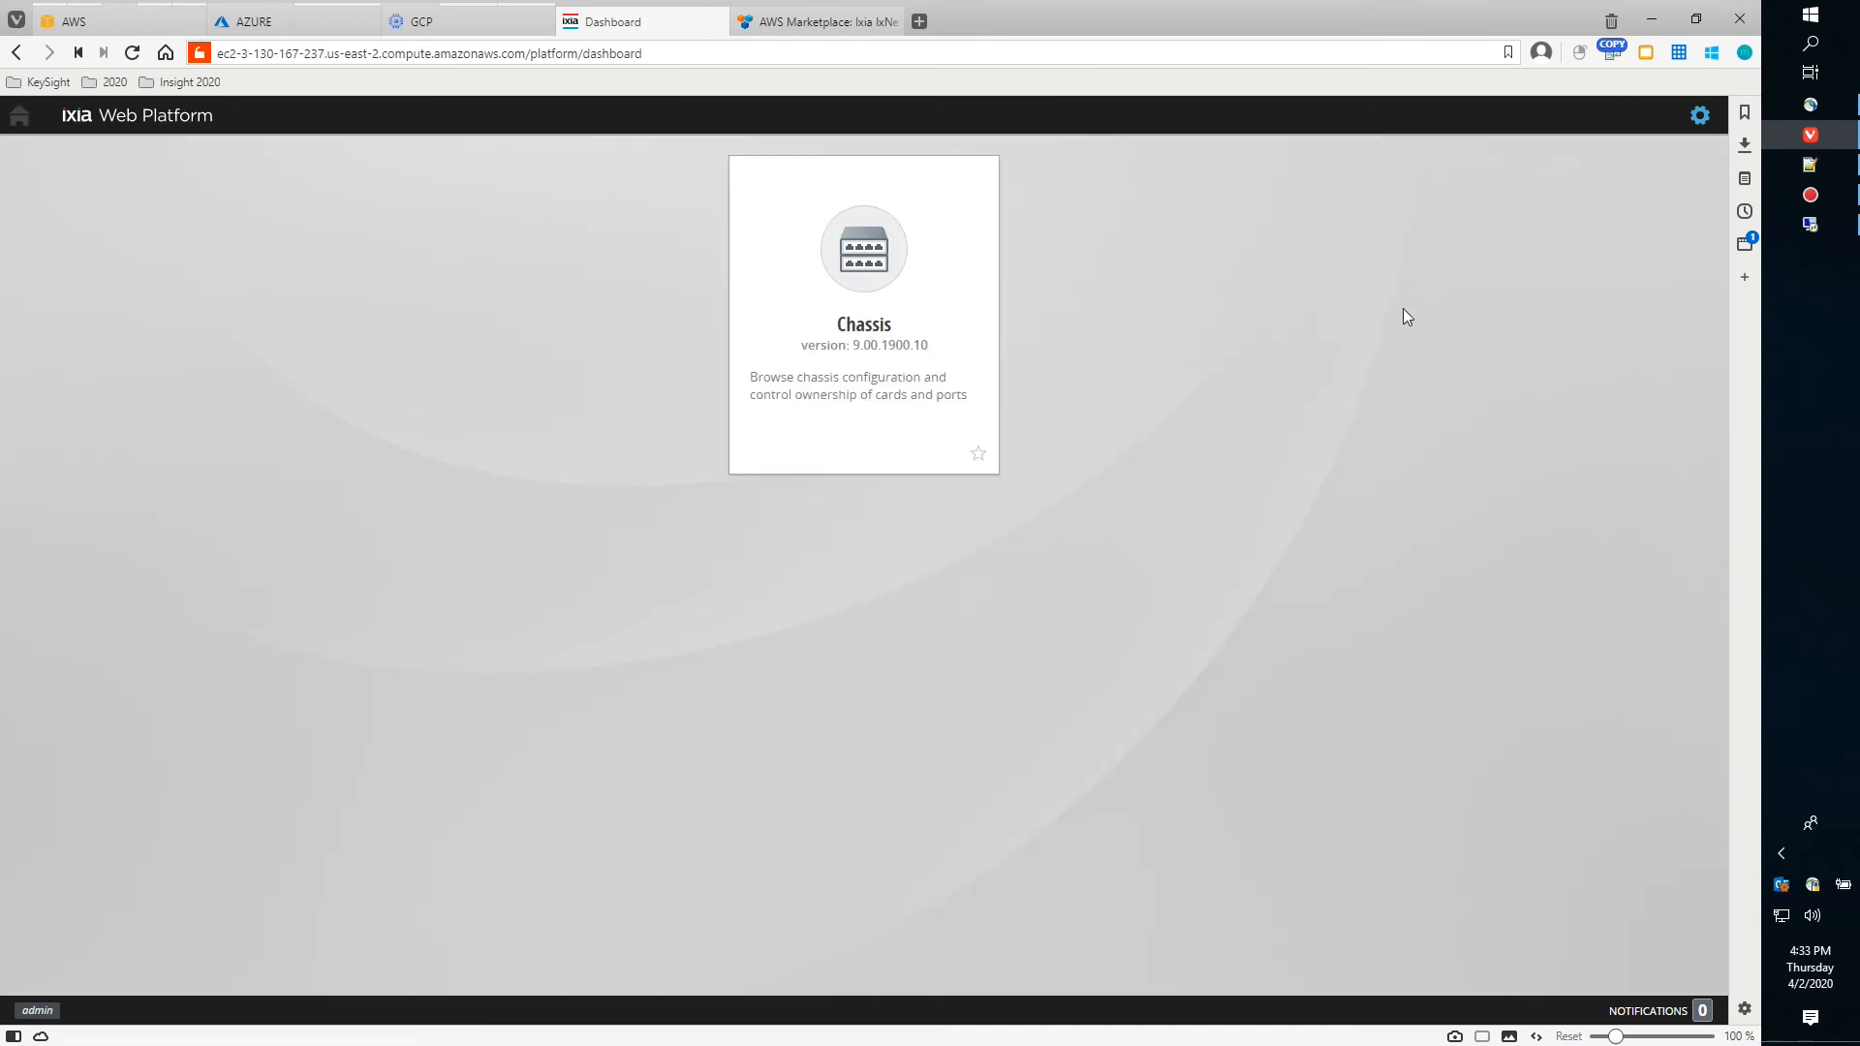
Launch the Chassis application to view the single virtual load module at 10.0.10.11
{"action": "left_click", "coordinate": [1700, 117]}
{"action": "mouse_move", "coordinate": [1669, 167]}
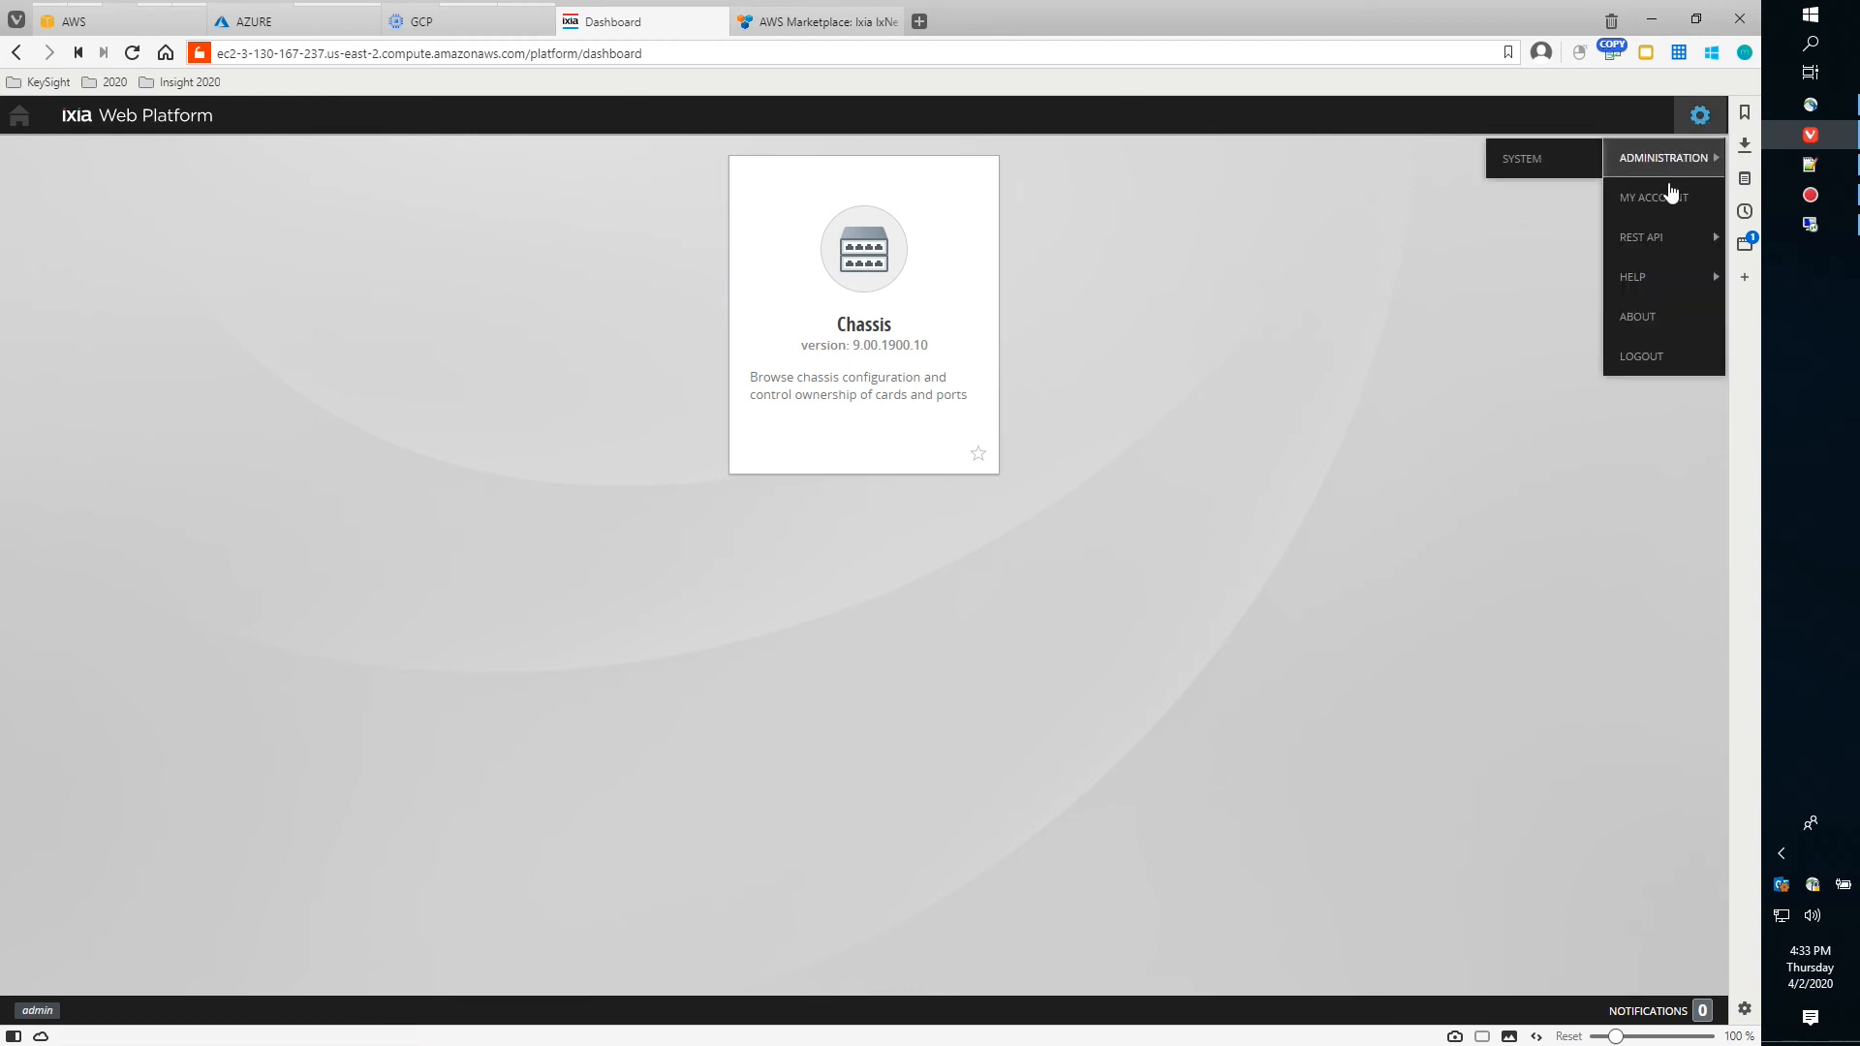
{"action": "left_click", "coordinate": [858, 250]}
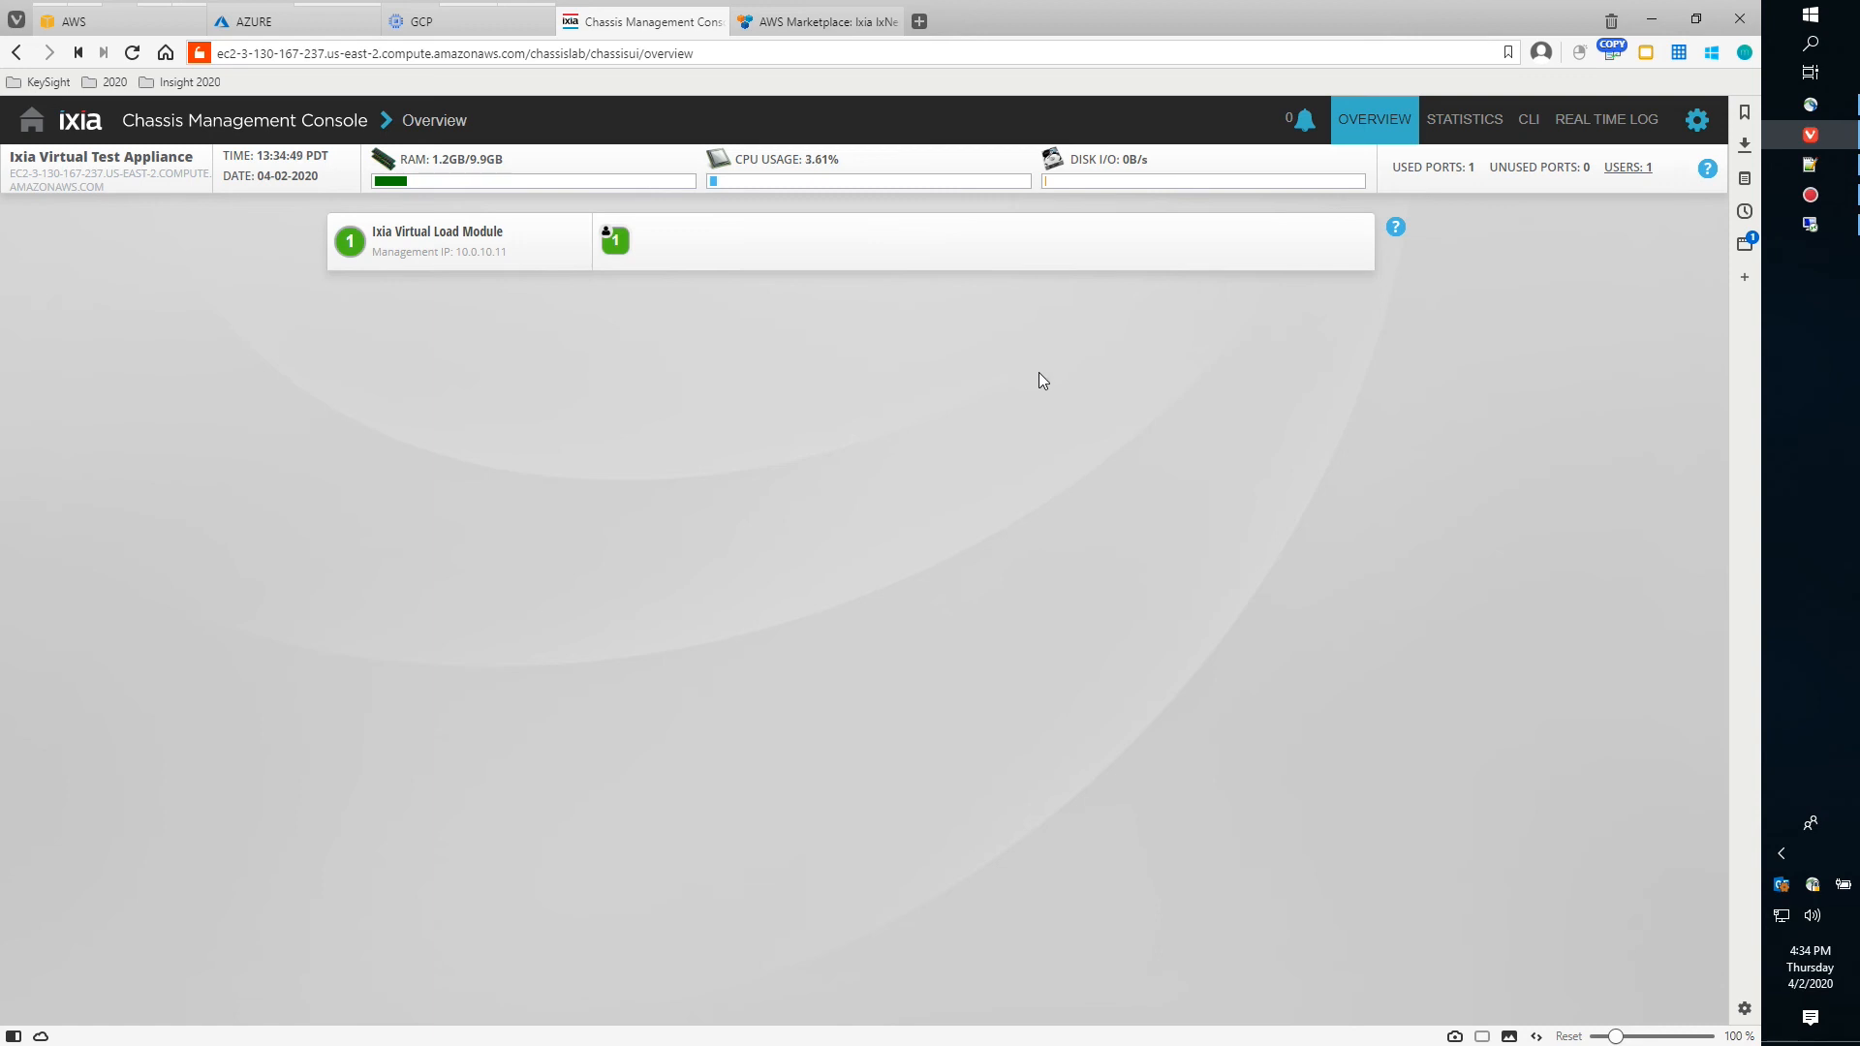
In the chassis CLI, list the commands with ? and check the traffic-engine-dpdk status
{"action": "left_click", "coordinate": [1529, 122]}
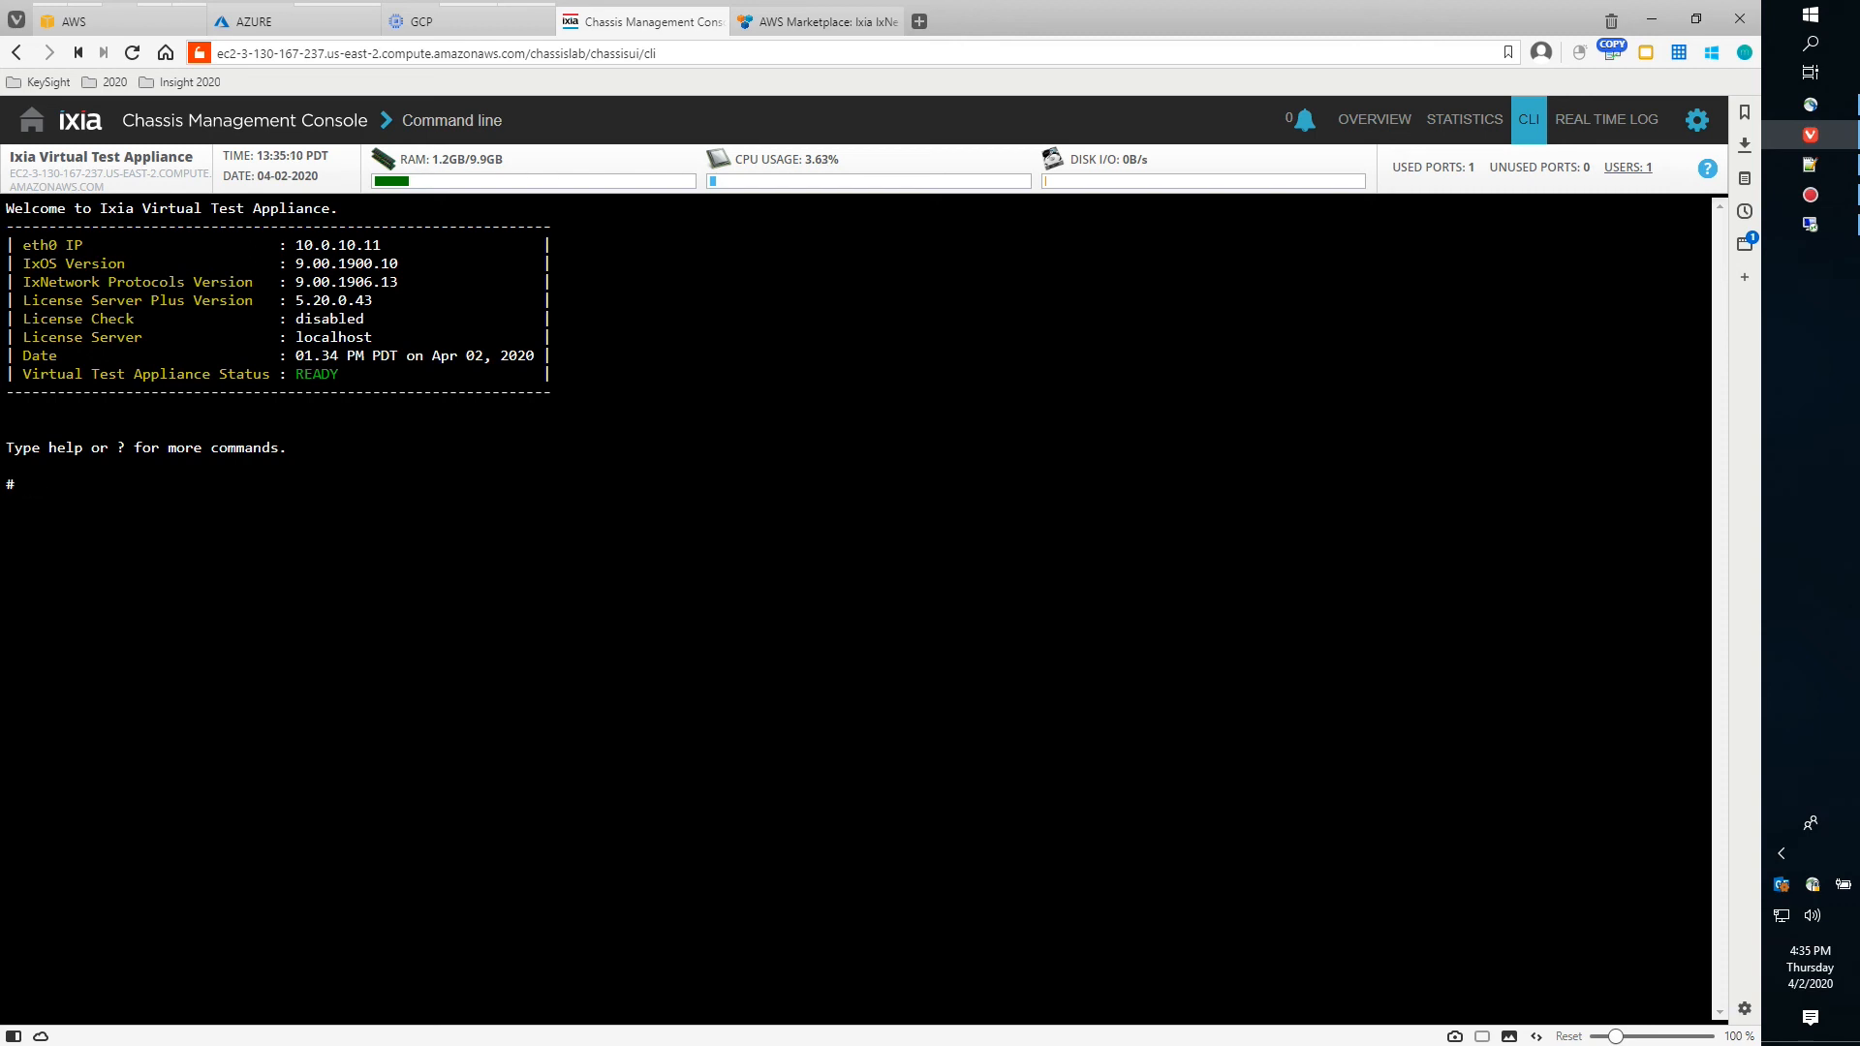
{"action": "type", "text": "?"}
{"action": "key", "text": "Return"}
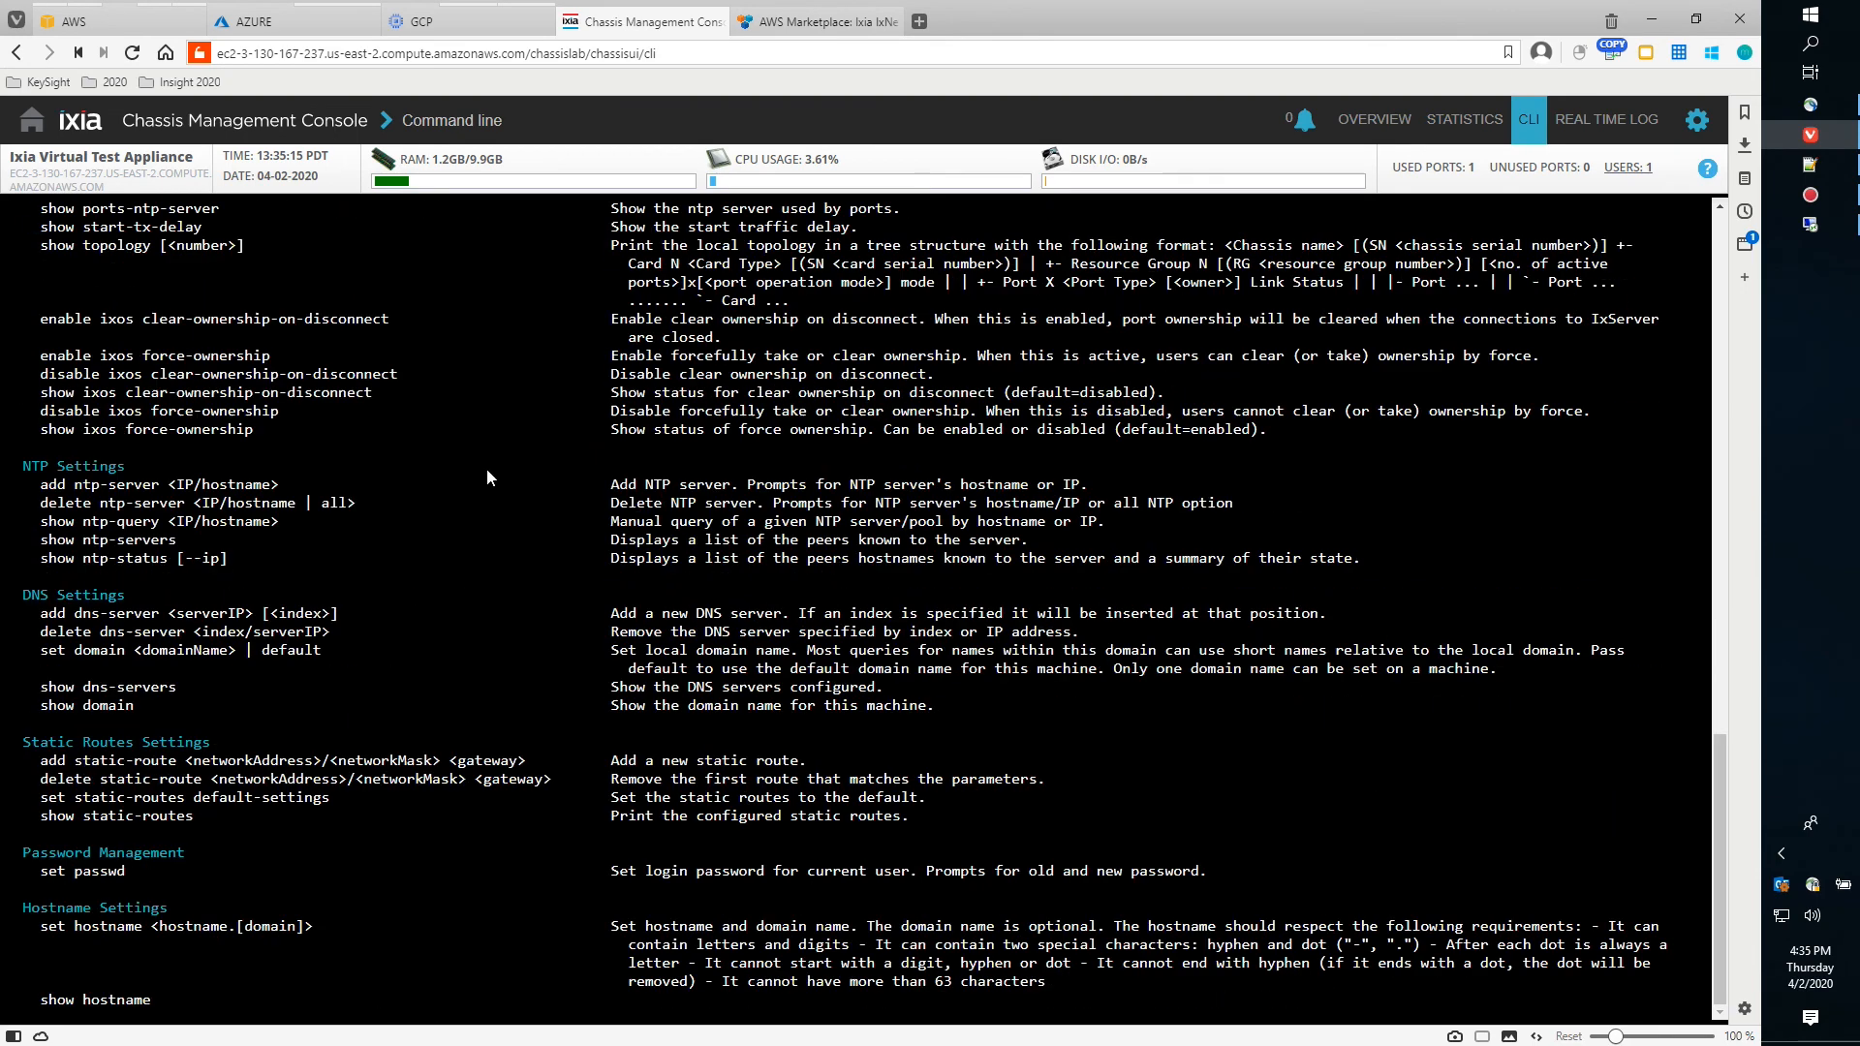
{"action": "key", "text": "BackSpace"}
{"action": "key", "text": "BackSpace"}
{"action": "key", "text": "BackSpace"}
{"action": "key", "text": "BackSpace"}
{"action": "key", "text": "BackSpace"}
{"action": "key", "text": "BackSpace"}
{"action": "key", "text": "BackSpace"}
{"action": "key", "text": "BackSpace"}
{"action": "key", "text": "BackSpace"}
{"action": "key", "text": "BackSpace"}
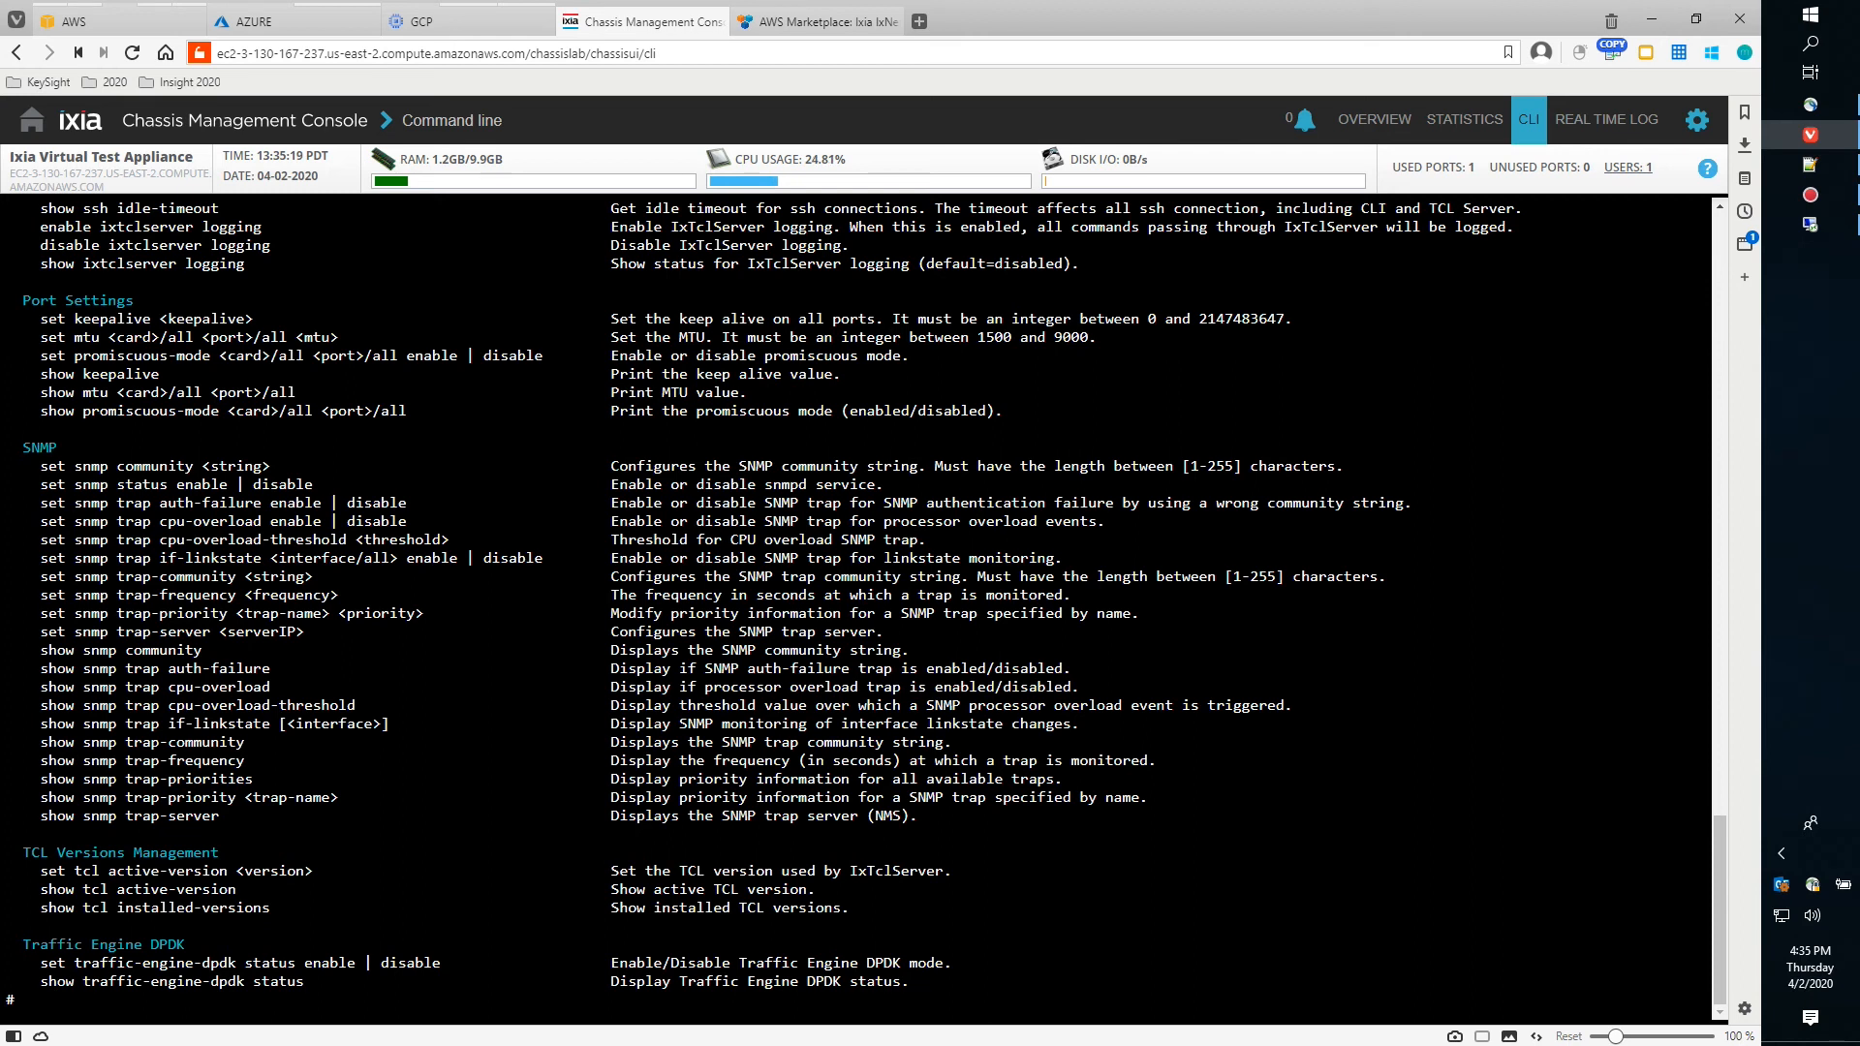
{"action": "type", "text": "show t"}
{"action": "key", "text": "Tab"}
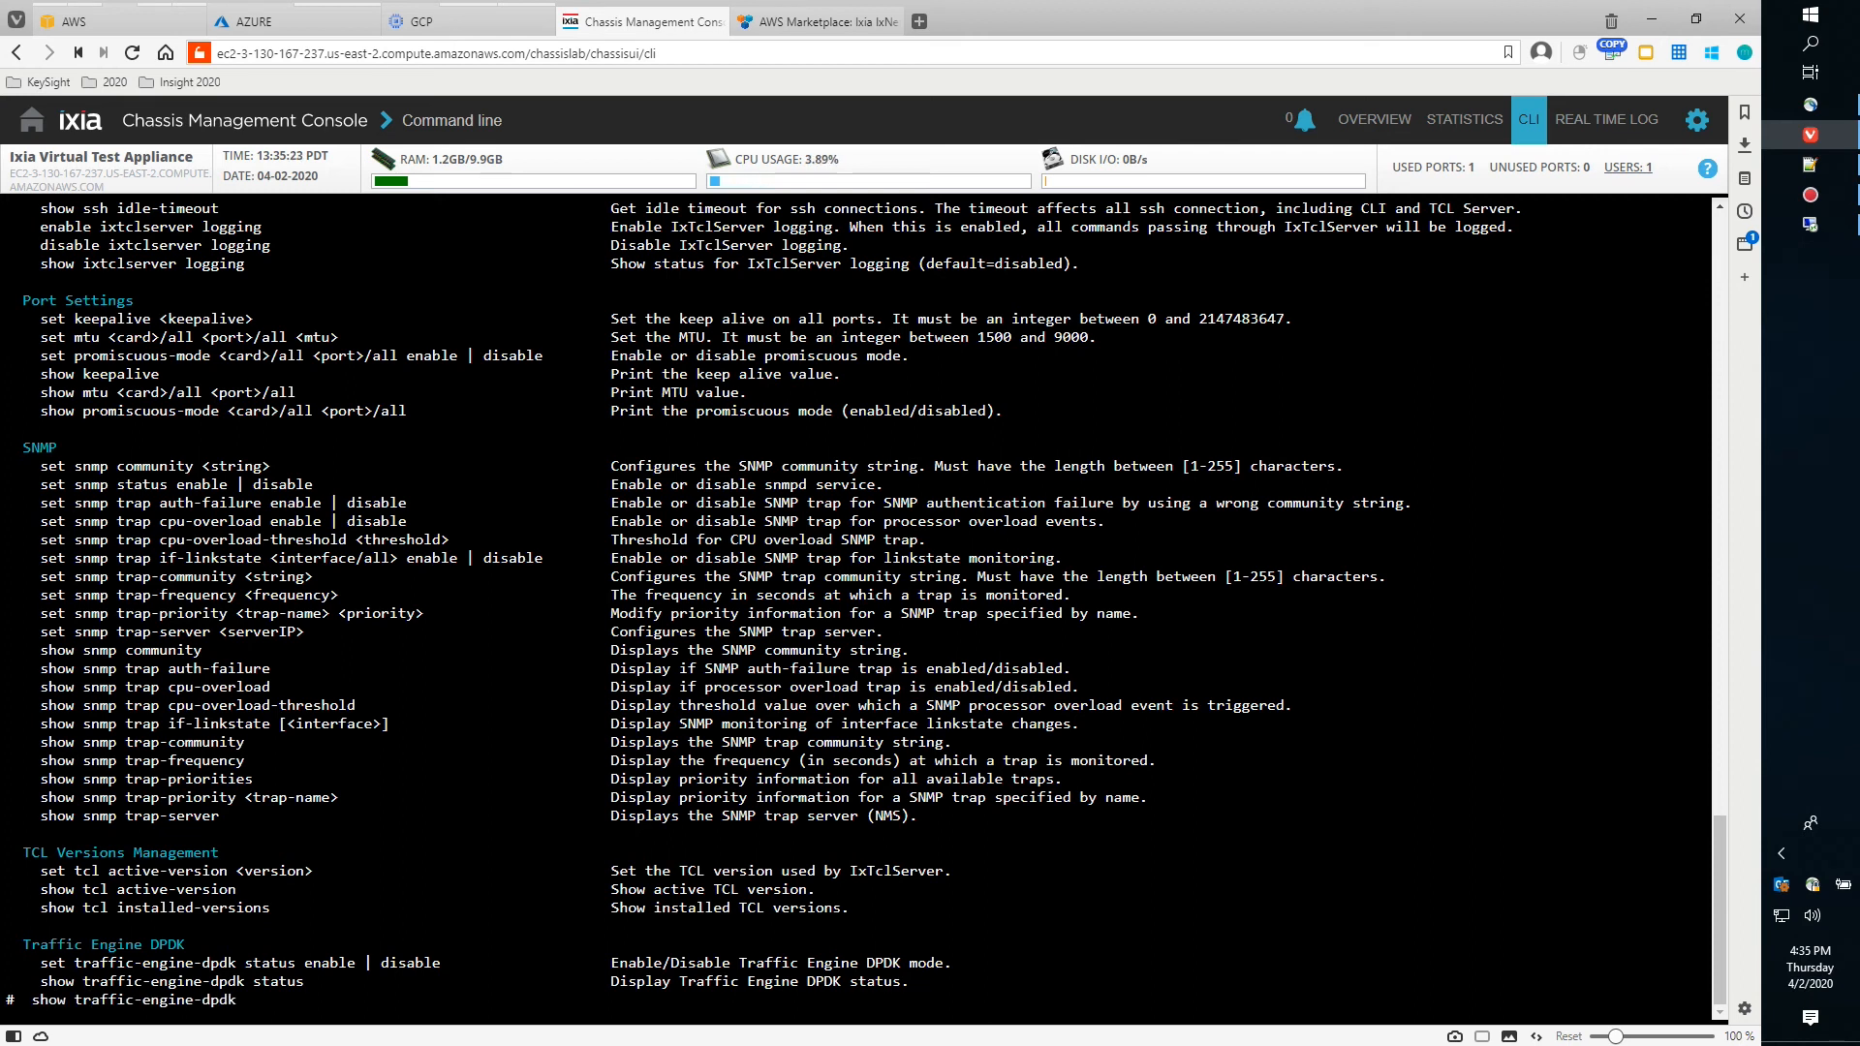
{"action": "type", "text": "status"}
{"action": "key", "text": "Return"}
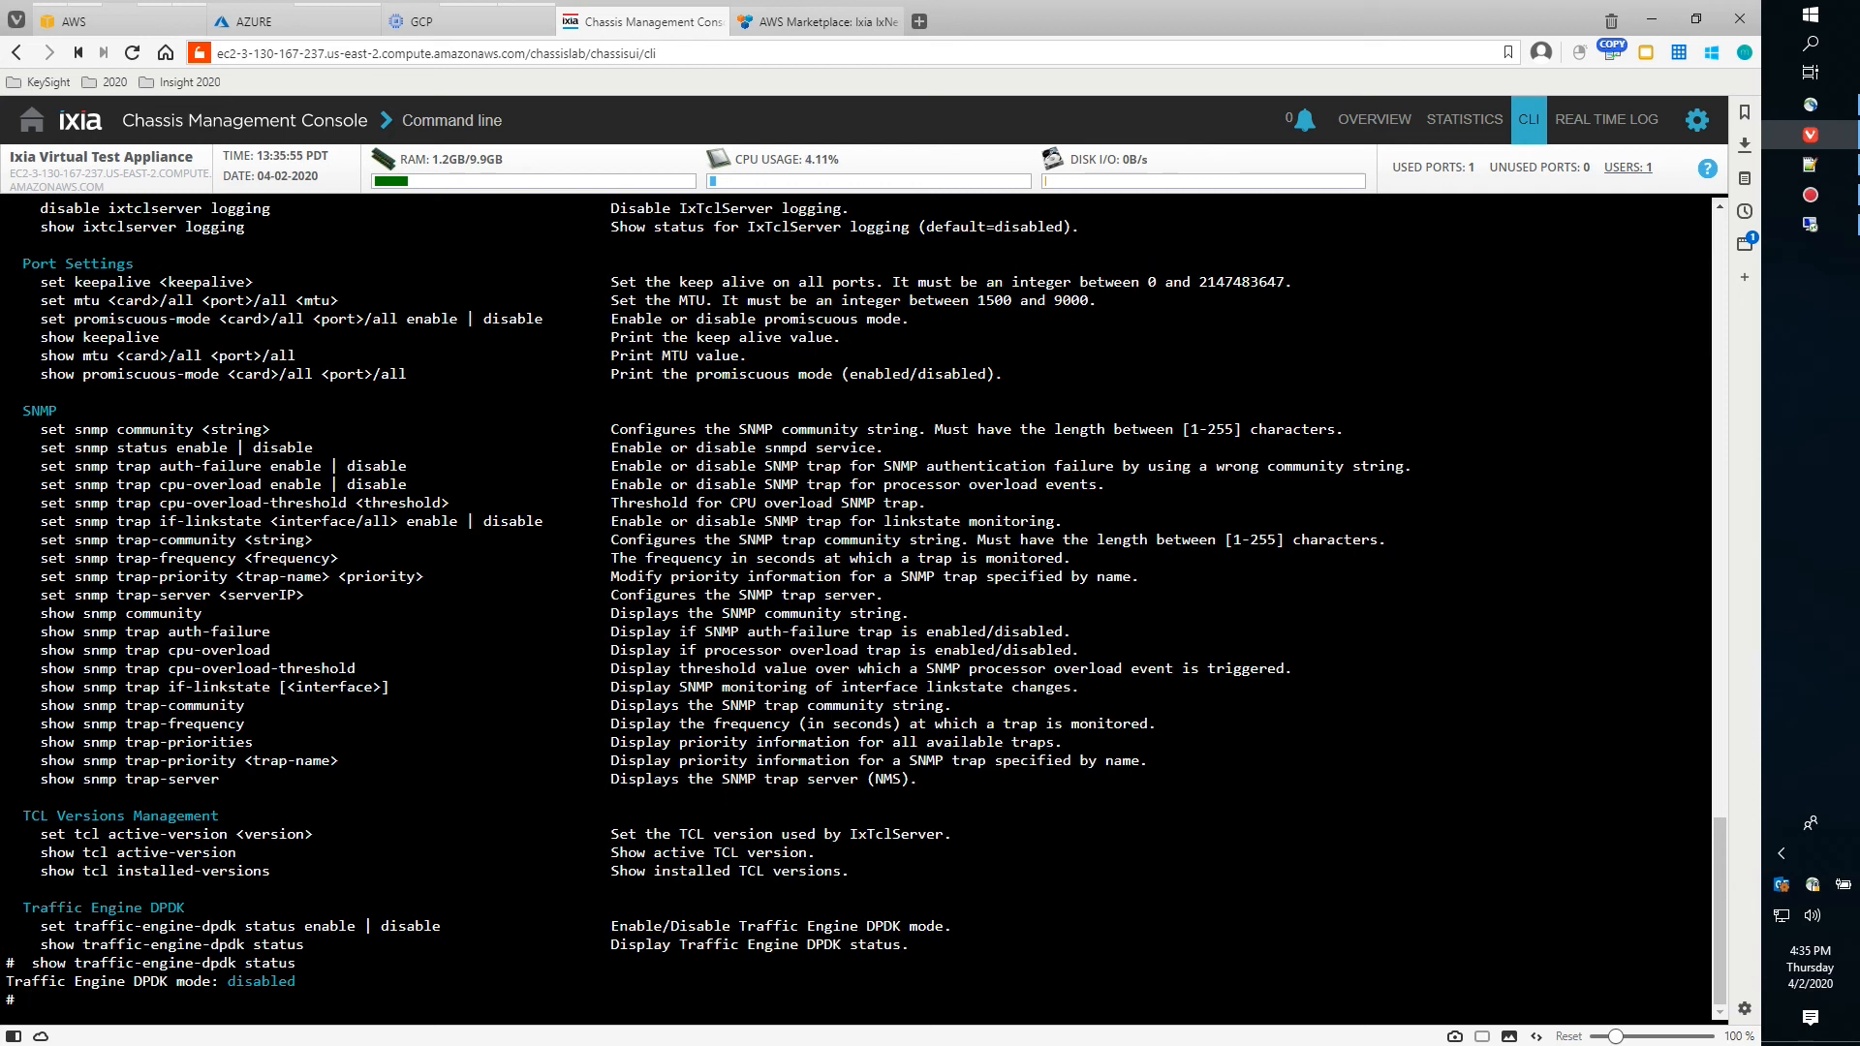
Run 'set traffic-engine-dpdk status enable' and answer yes to reboot the appliance
{"action": "type", "text": "set traffic-engine-dpdk status enable"}
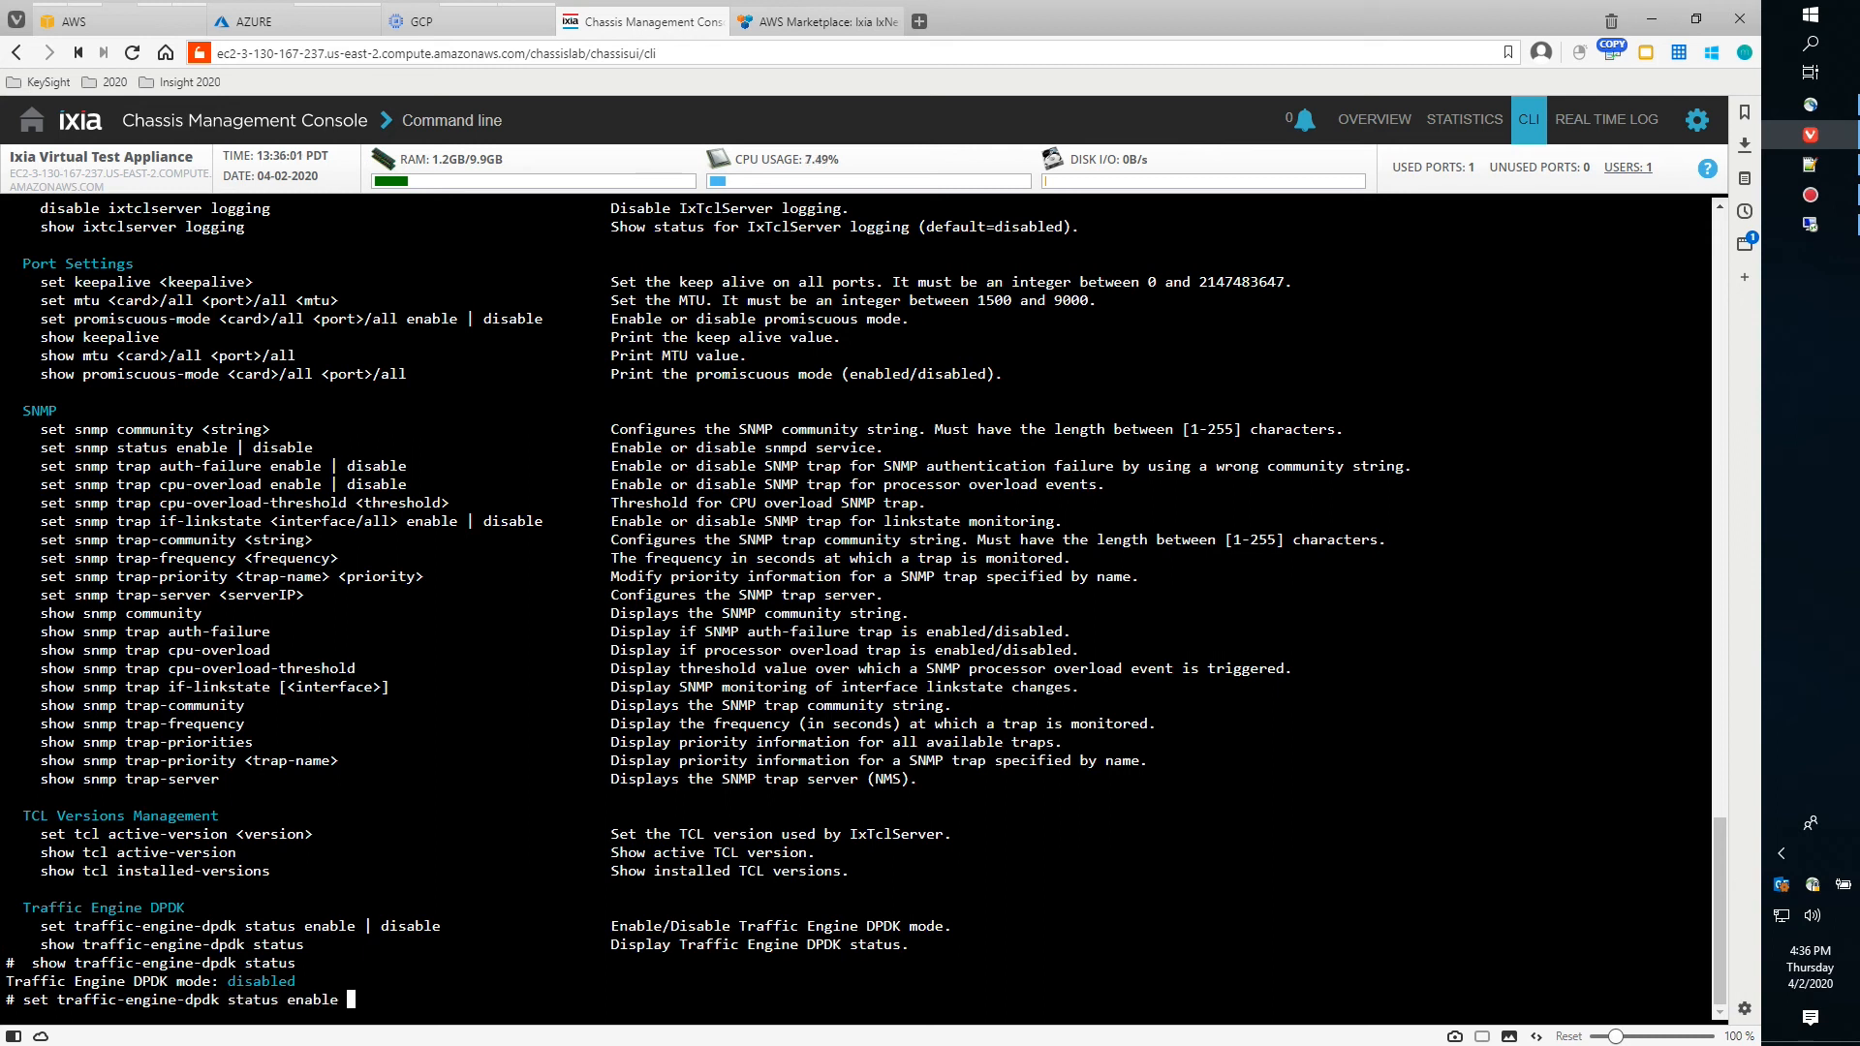
{"action": "key", "text": "Return"}
{"action": "type", "text": "yes"}
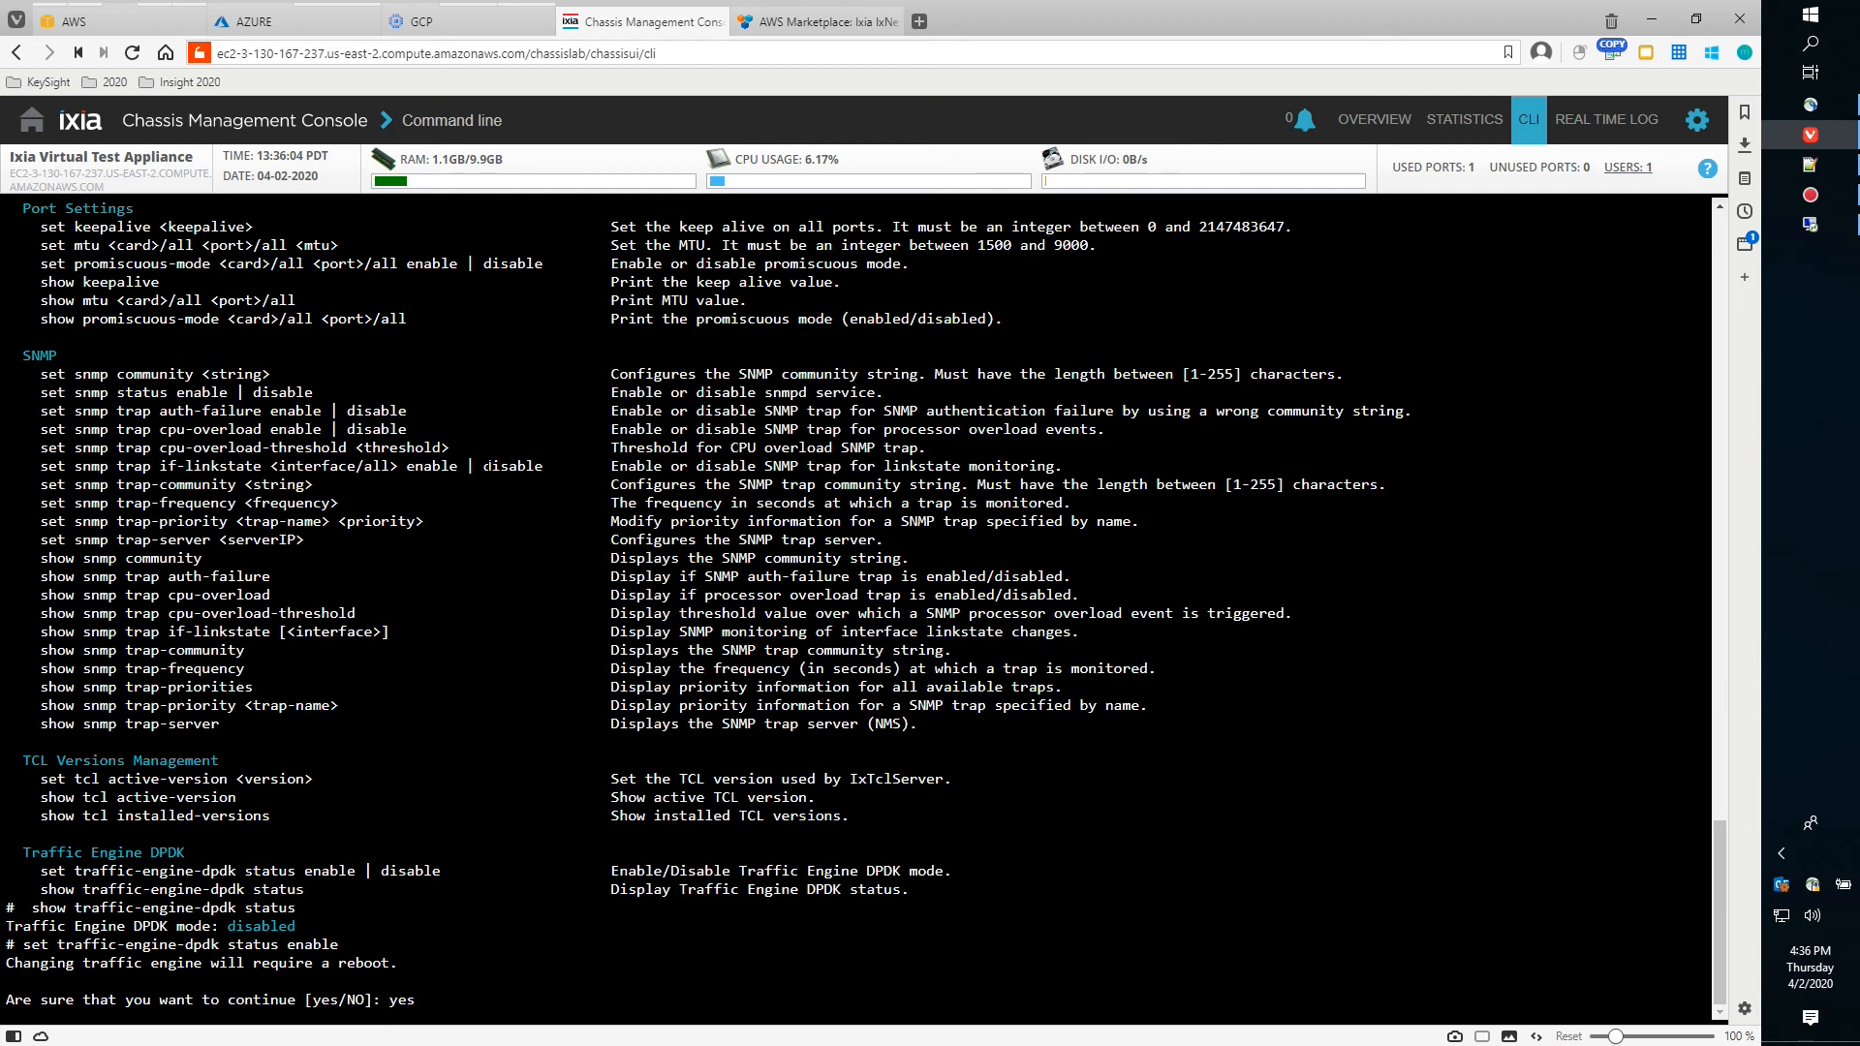
{"action": "key", "text": "Return"}
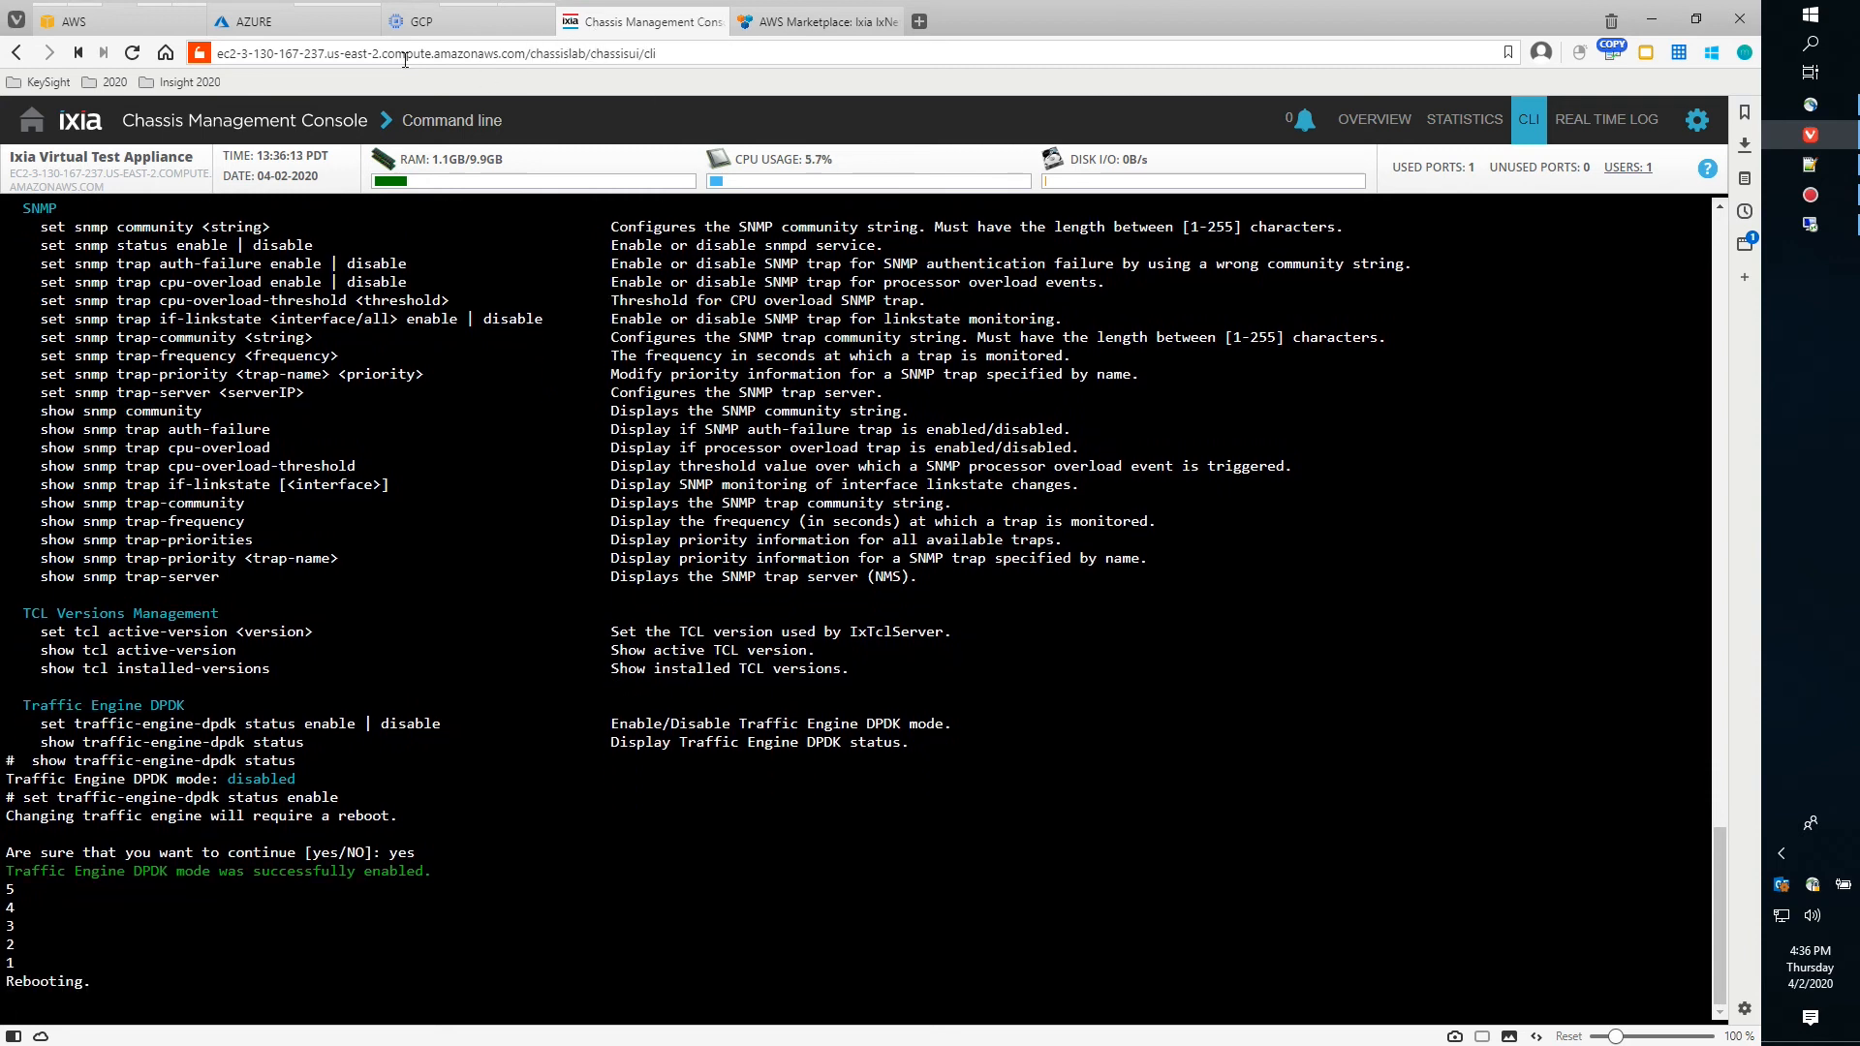
Copy the VMONE2 instance's public DNS name from the EC2 instances console
{"action": "left_click", "coordinate": [107, 23]}
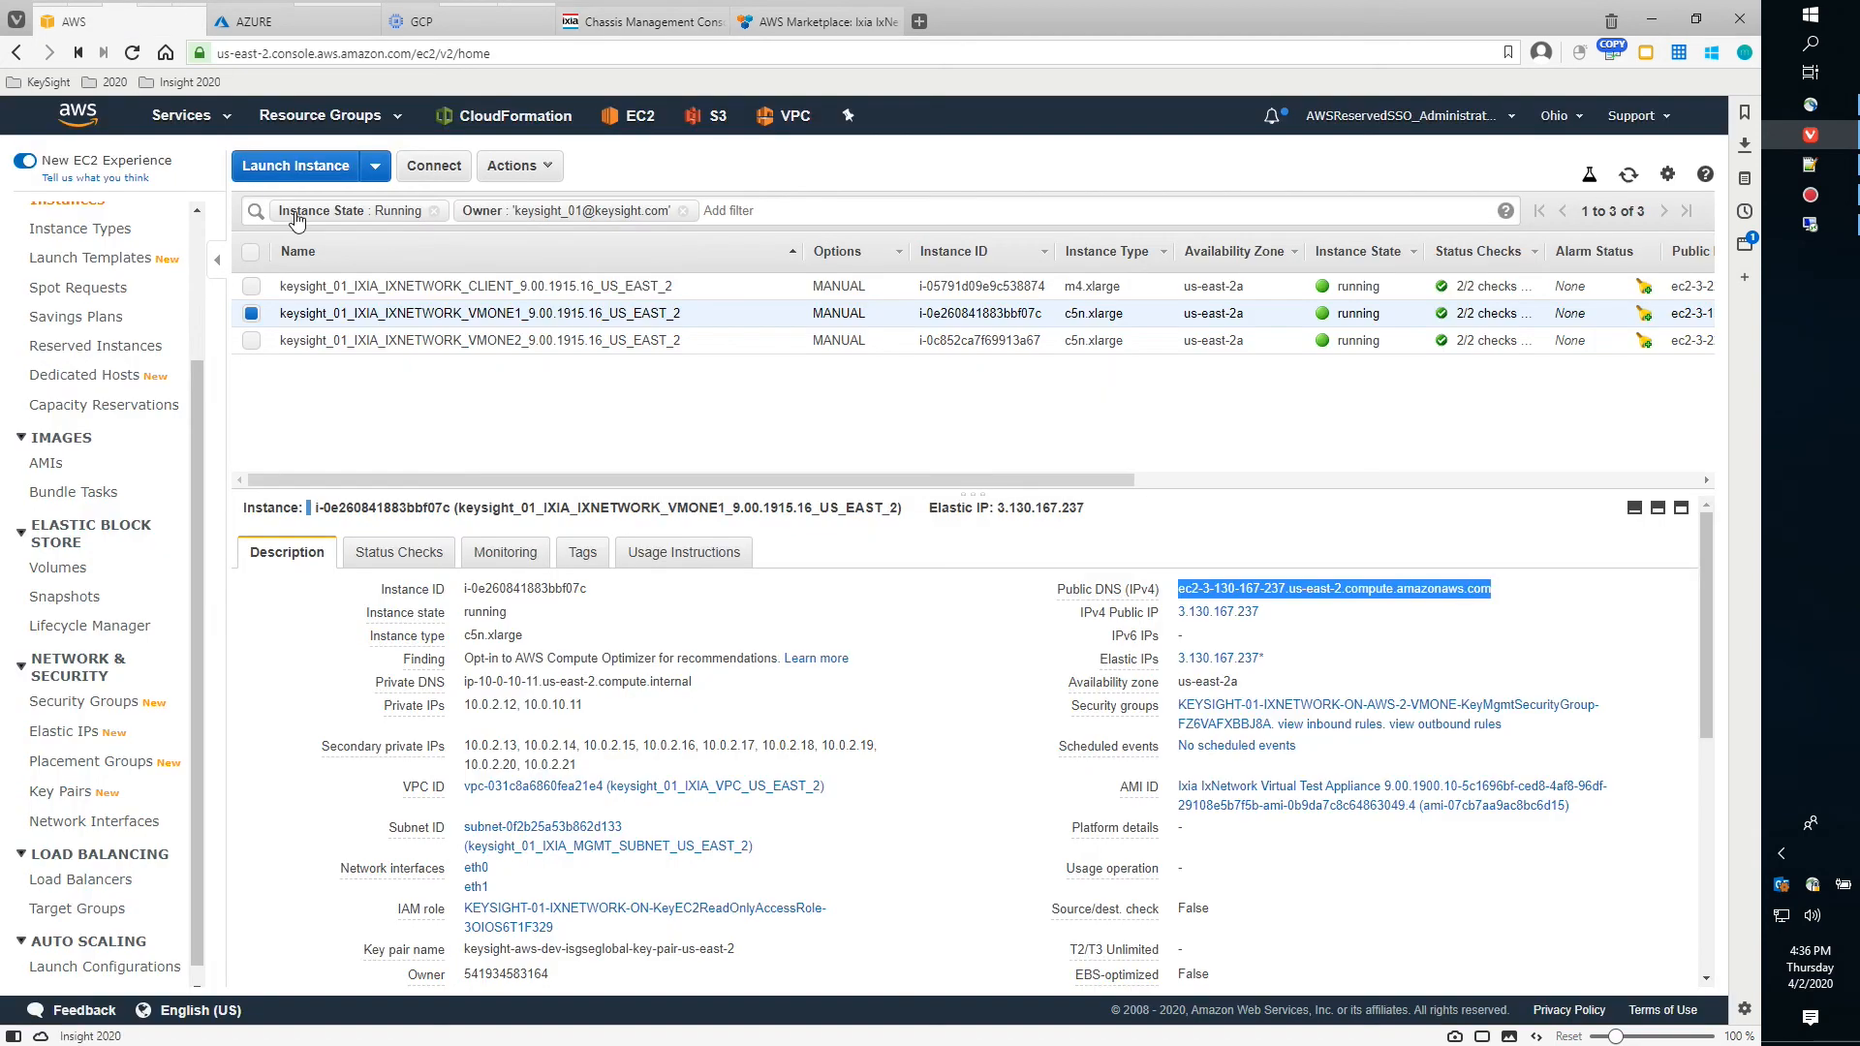
{"action": "left_click", "coordinate": [259, 340]}
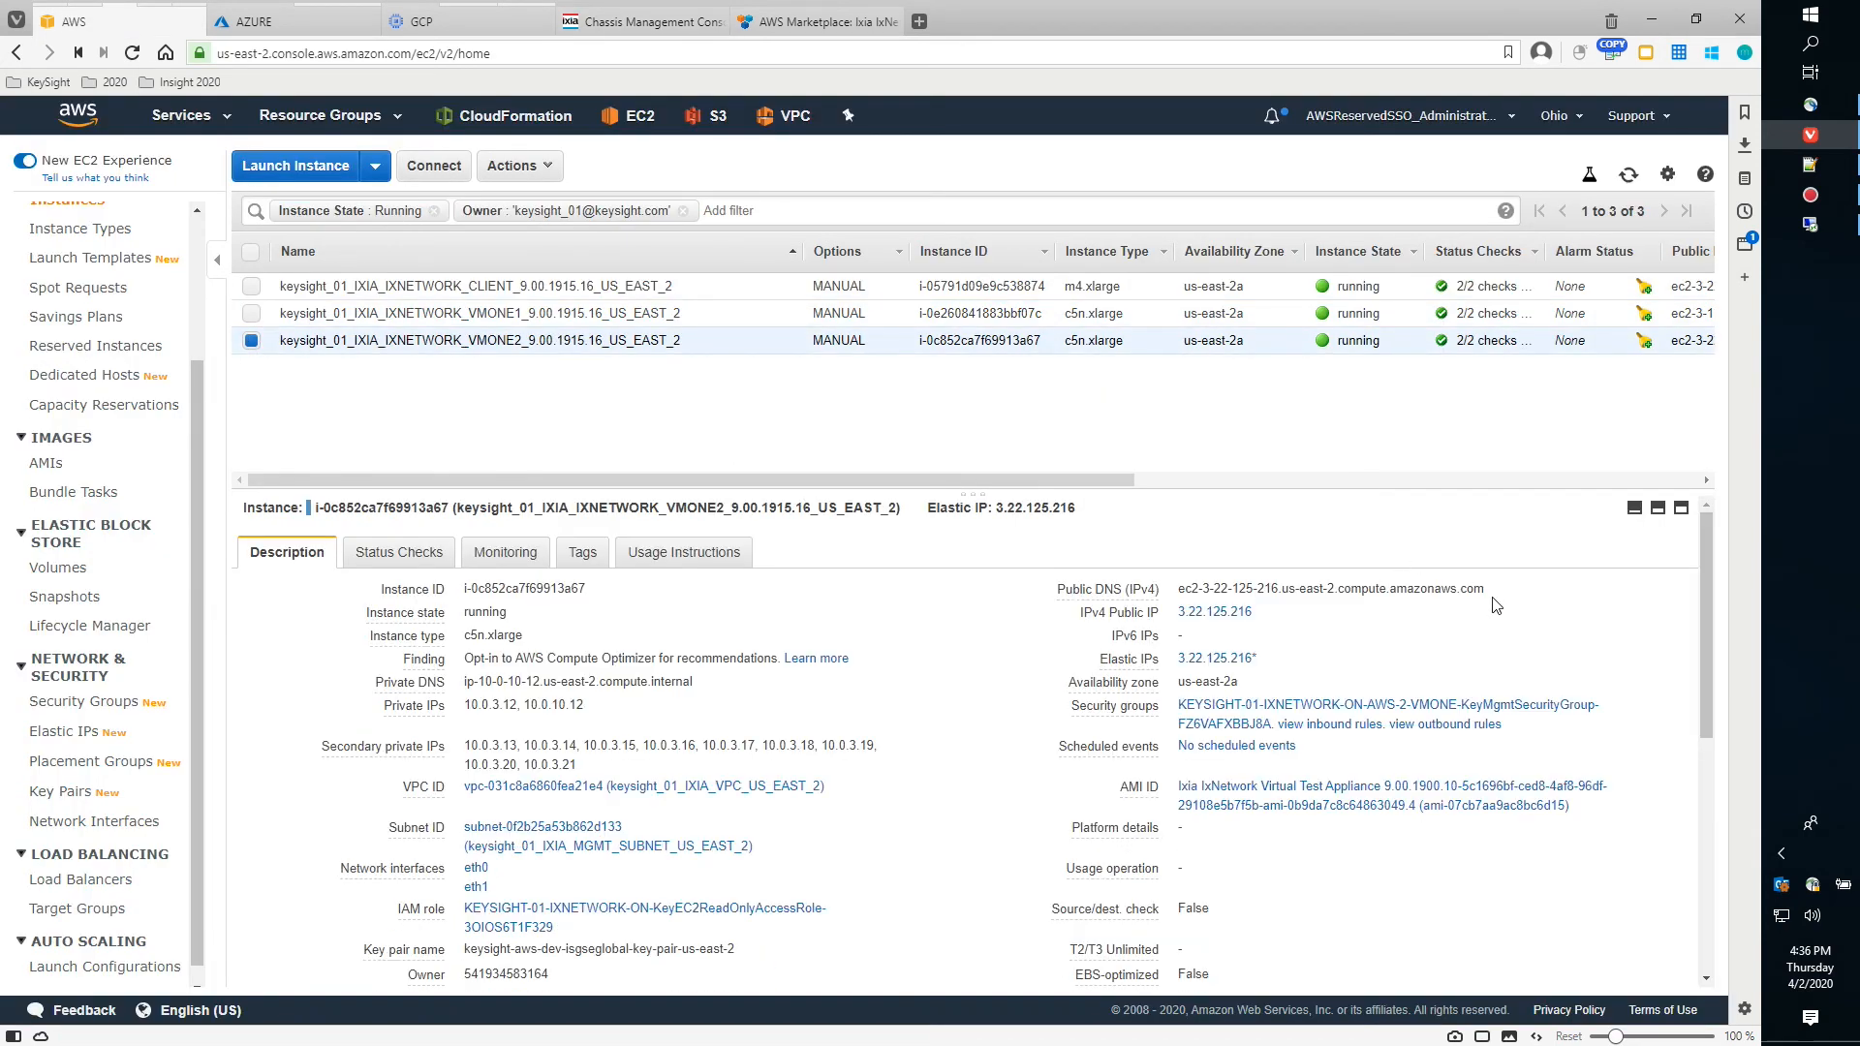
{"action": "left_click", "coordinate": [1500, 589]}
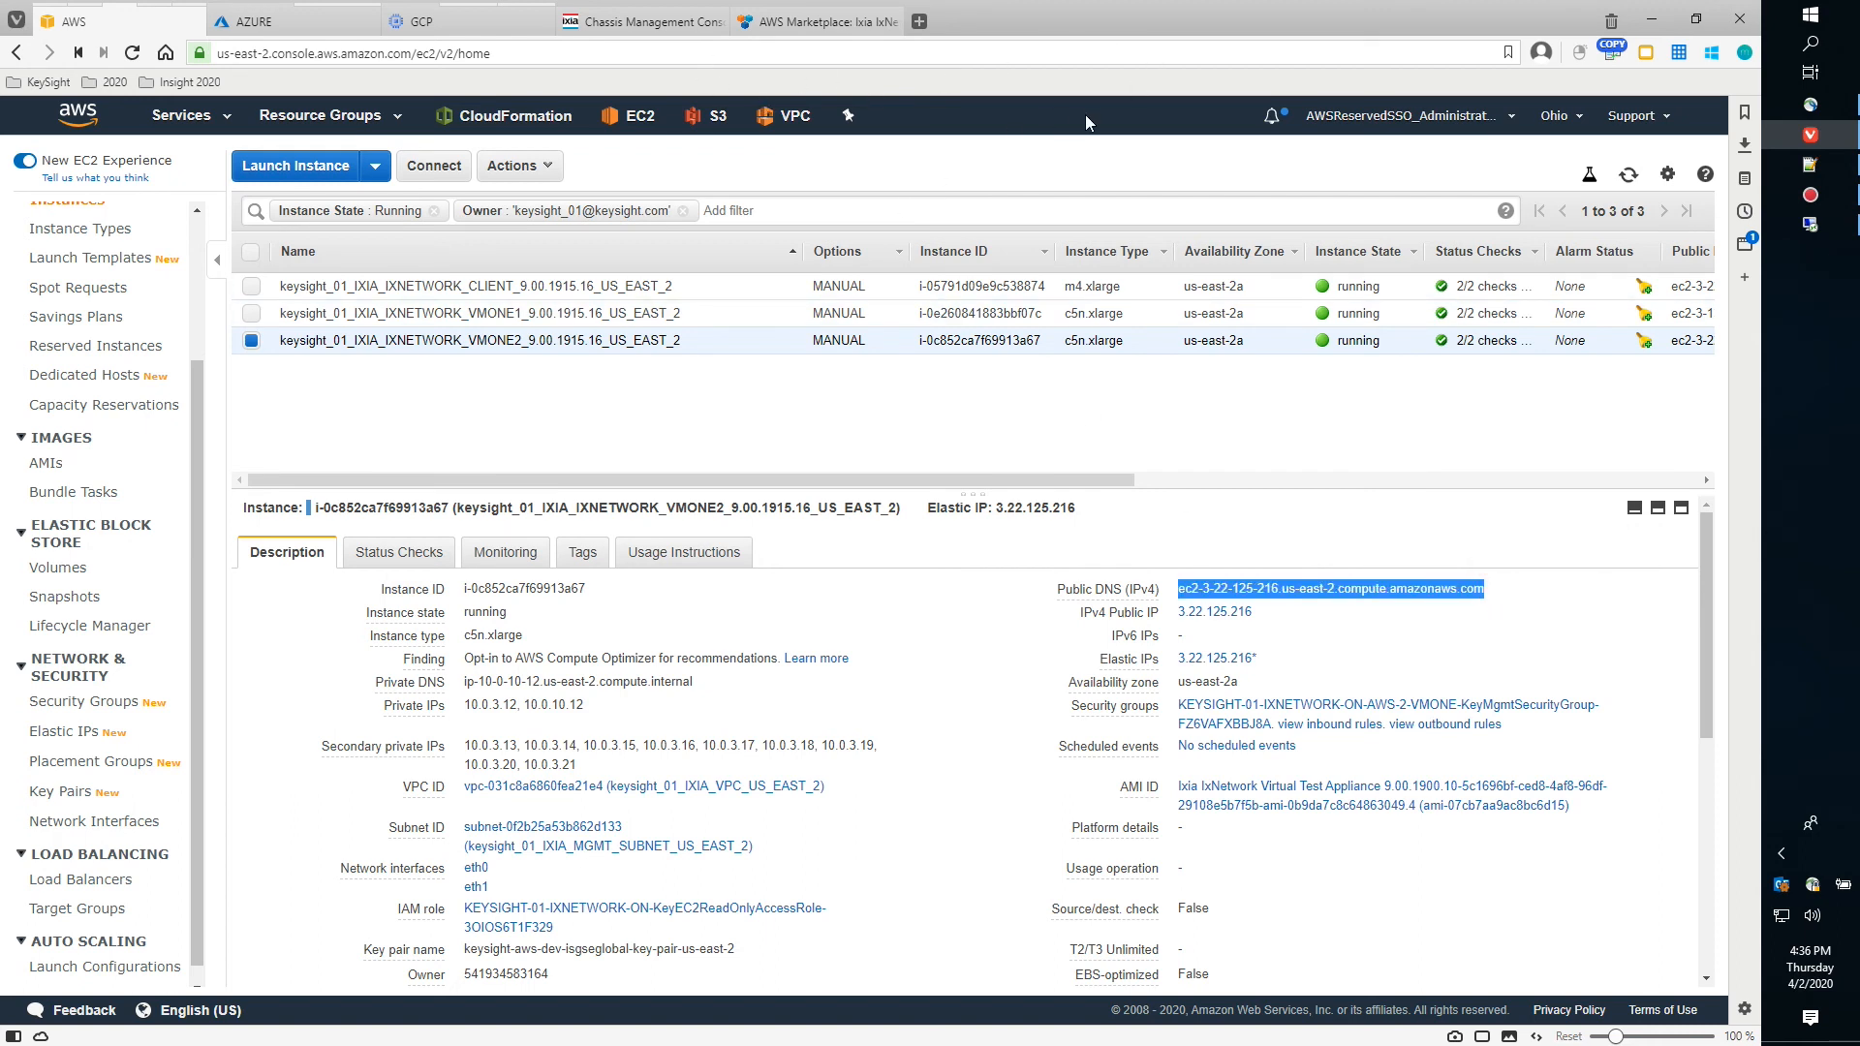
Open a new blank browser tab from Vivaldi's File menu
{"action": "left_click", "coordinate": [15, 22]}
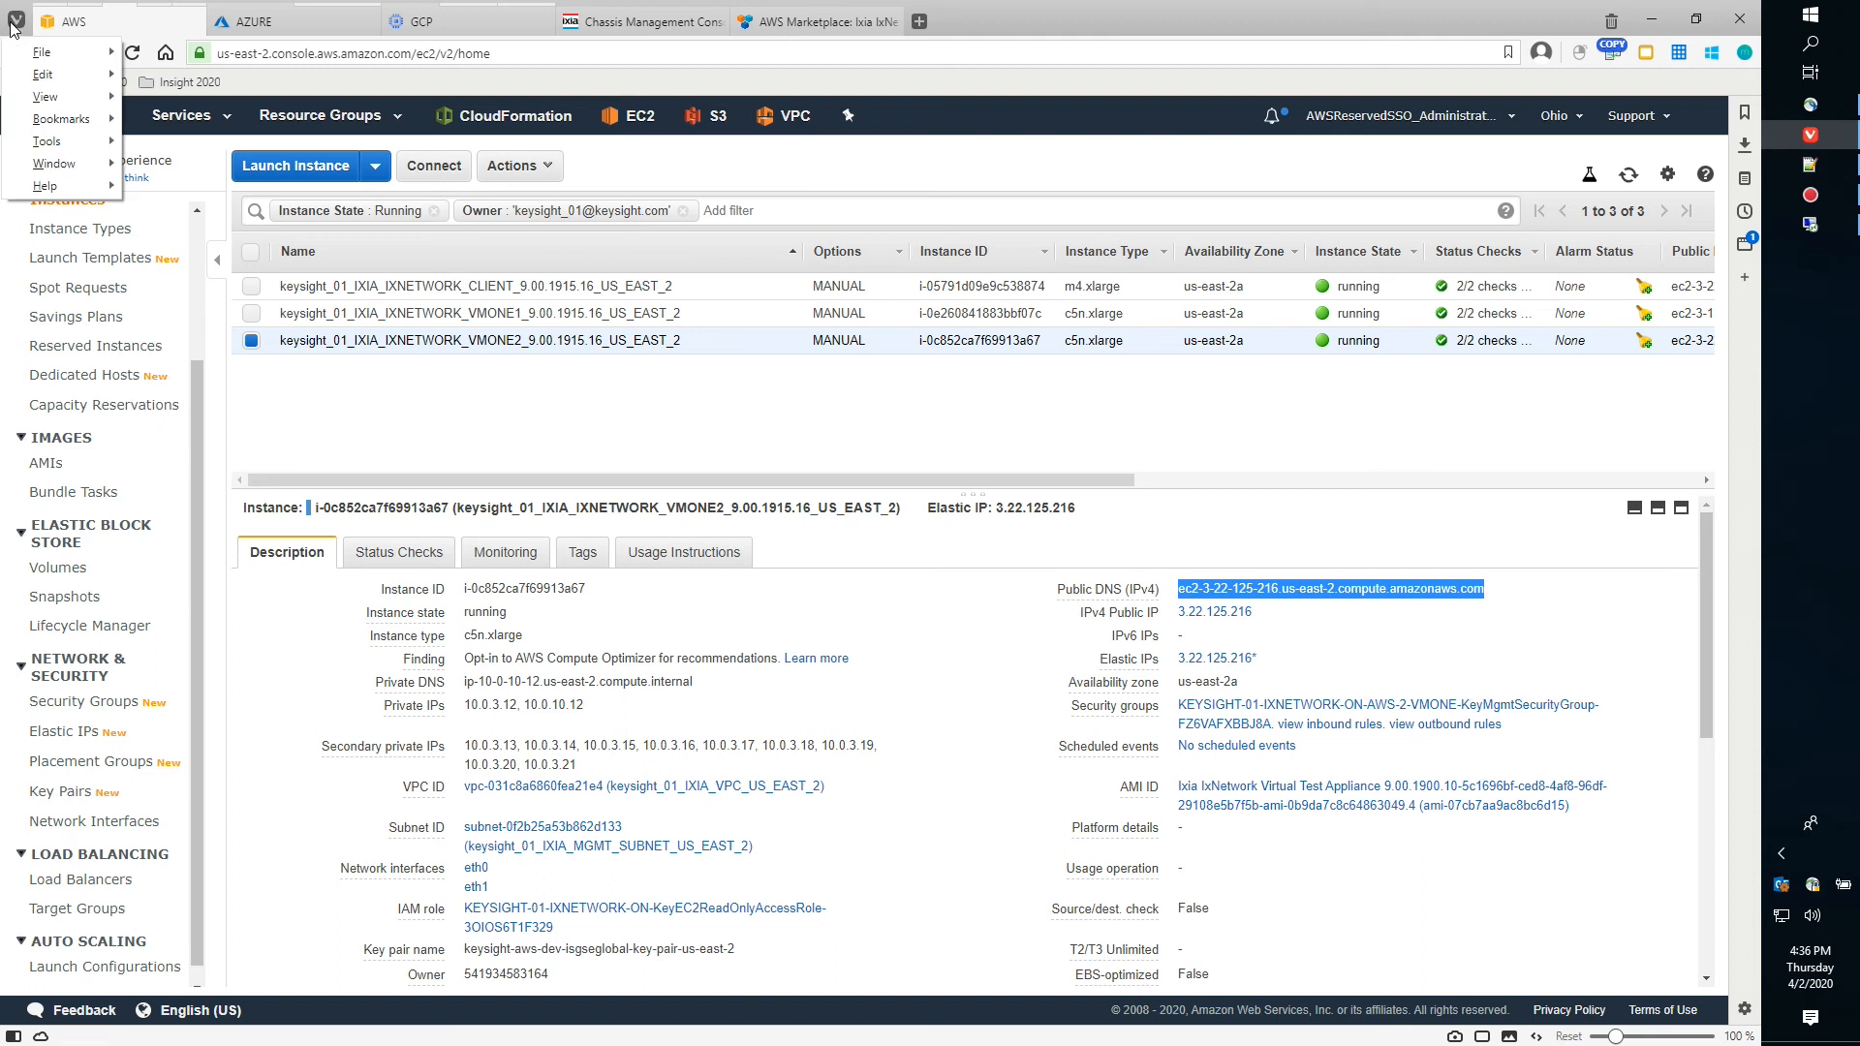
{"action": "mouse_move", "coordinate": [50, 54]}
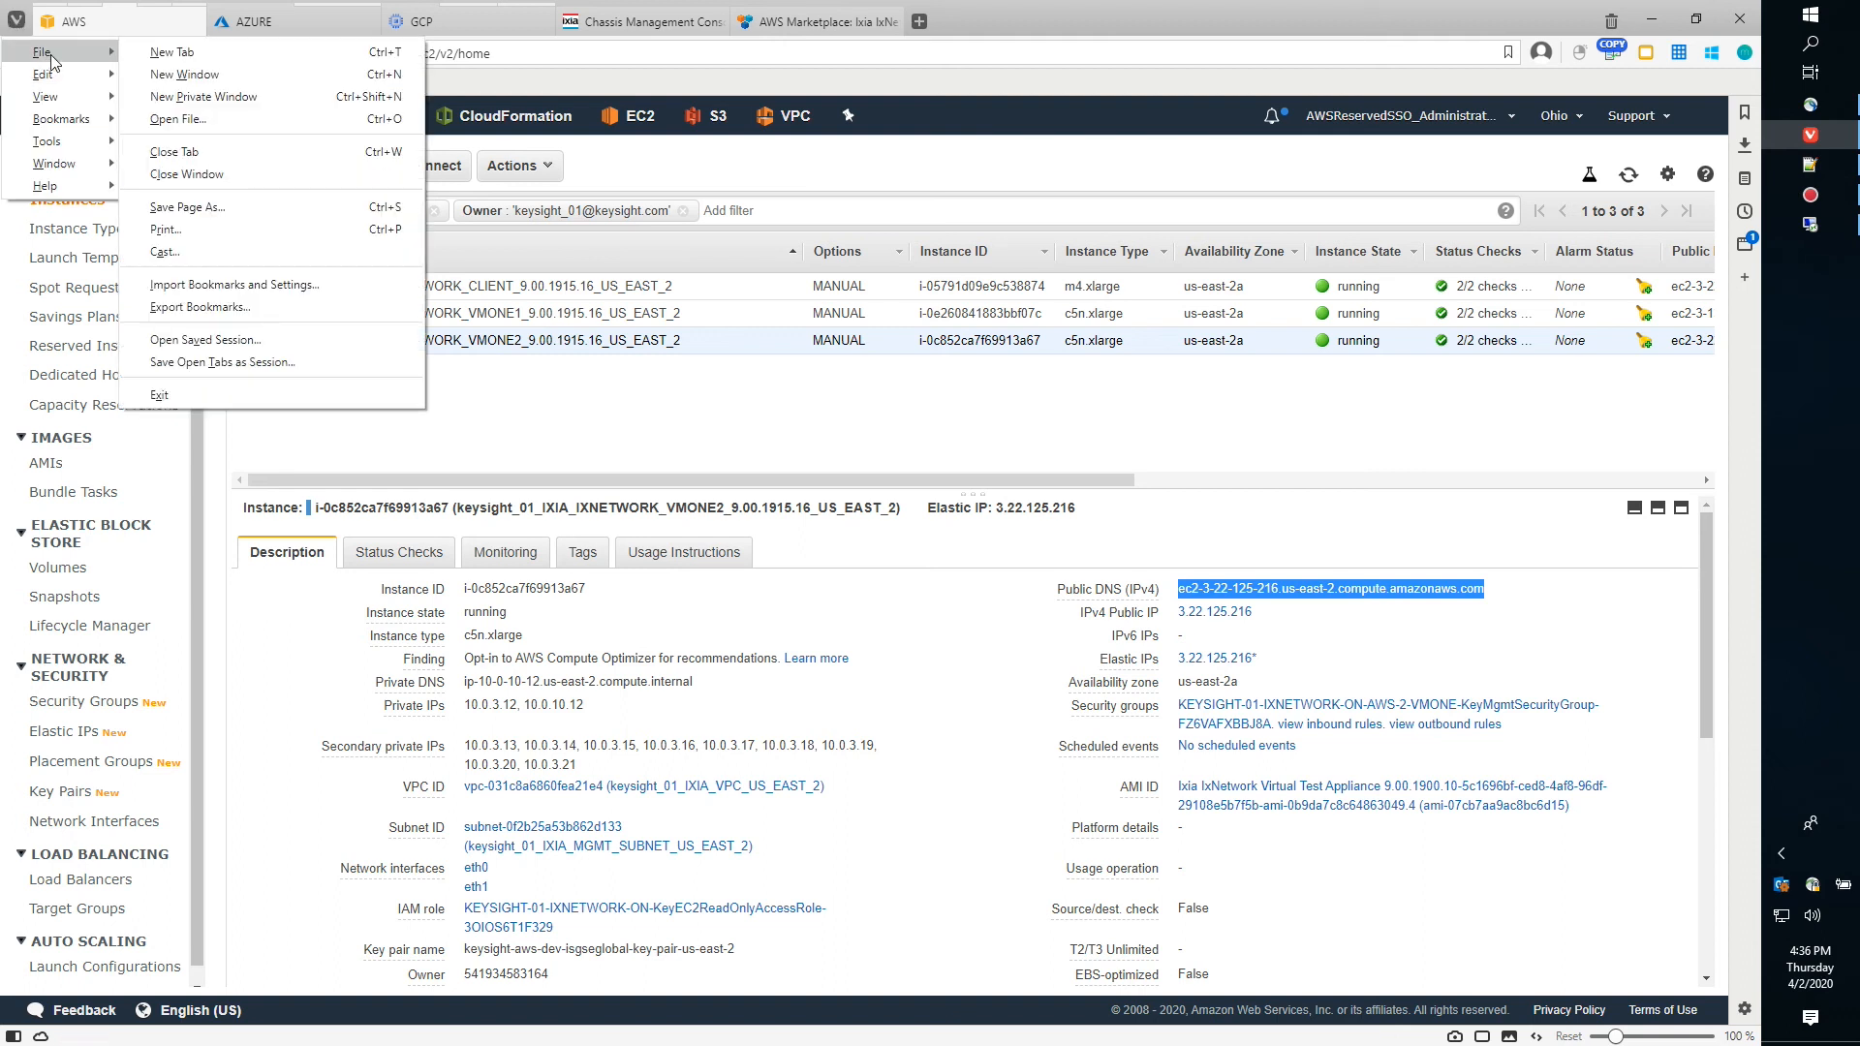
{"action": "left_click", "coordinate": [172, 53]}
Paste VMONE2's public address into a new tab and proceed past the certificate warning
{"action": "right_click", "coordinate": [387, 49]}
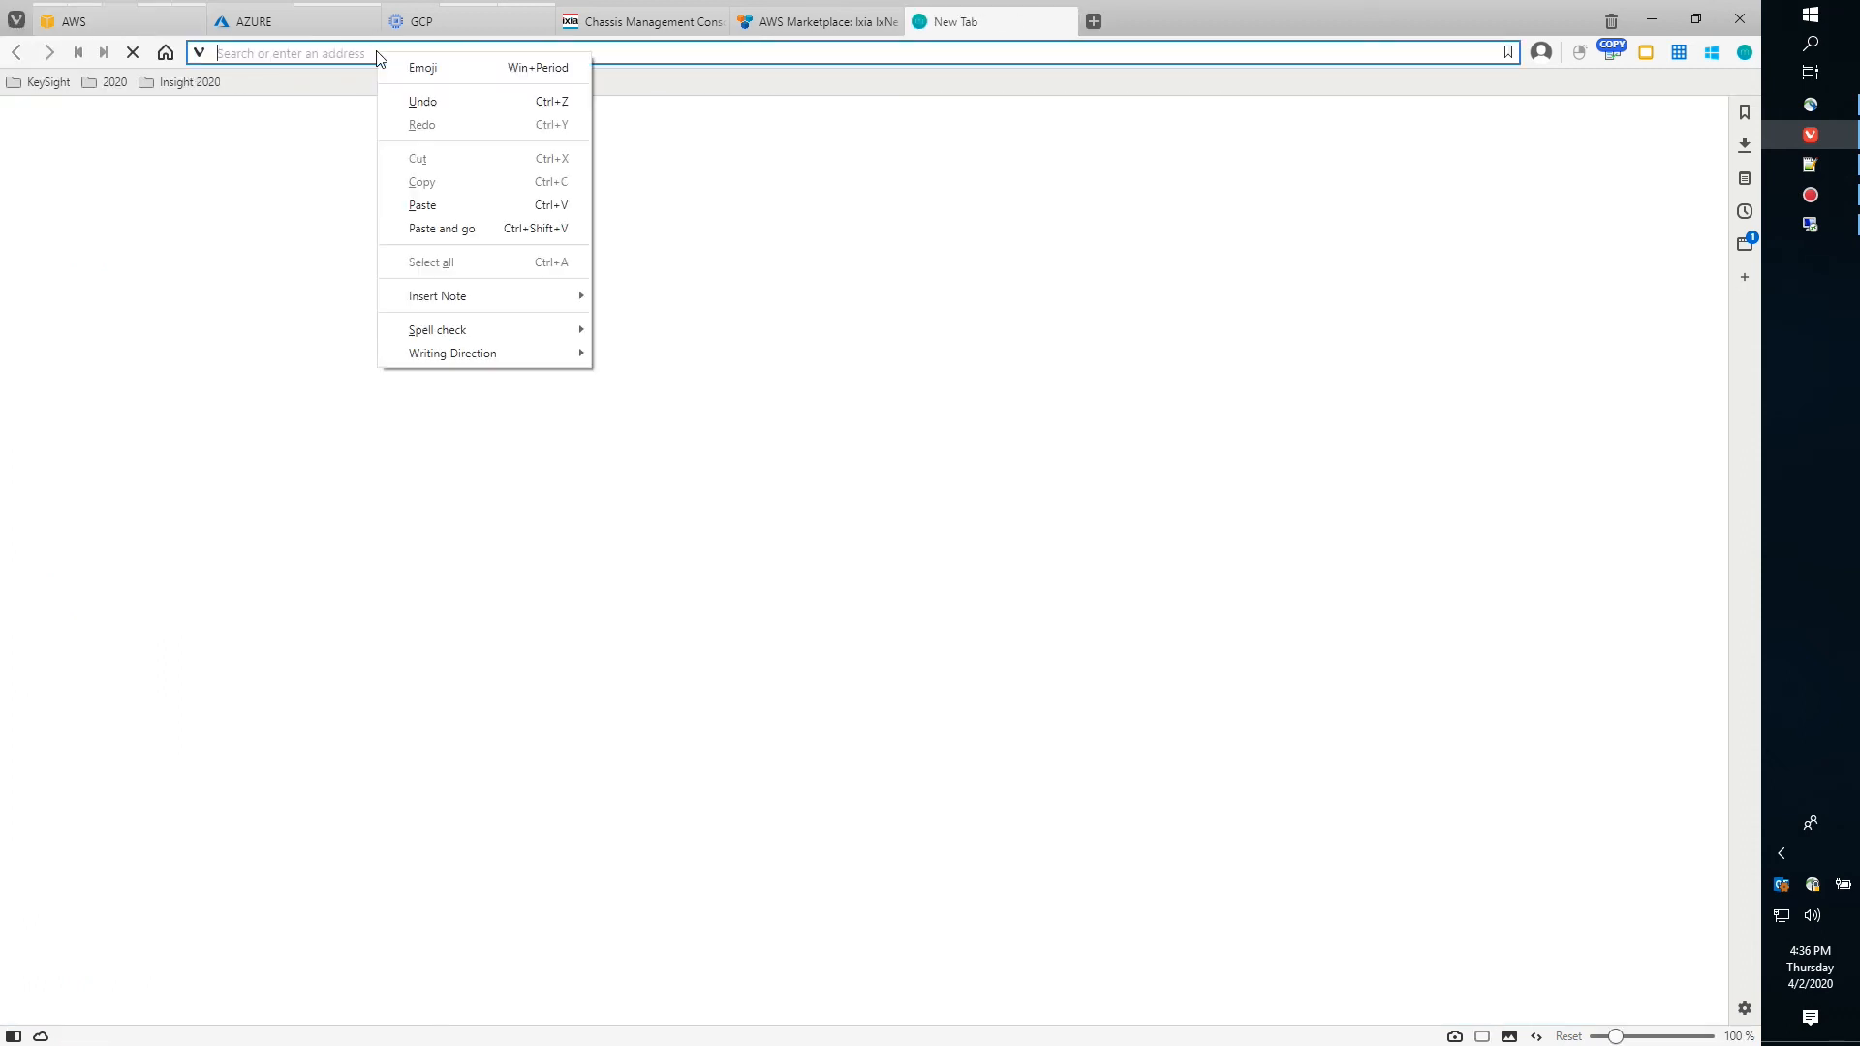
{"action": "left_click", "coordinate": [508, 208]}
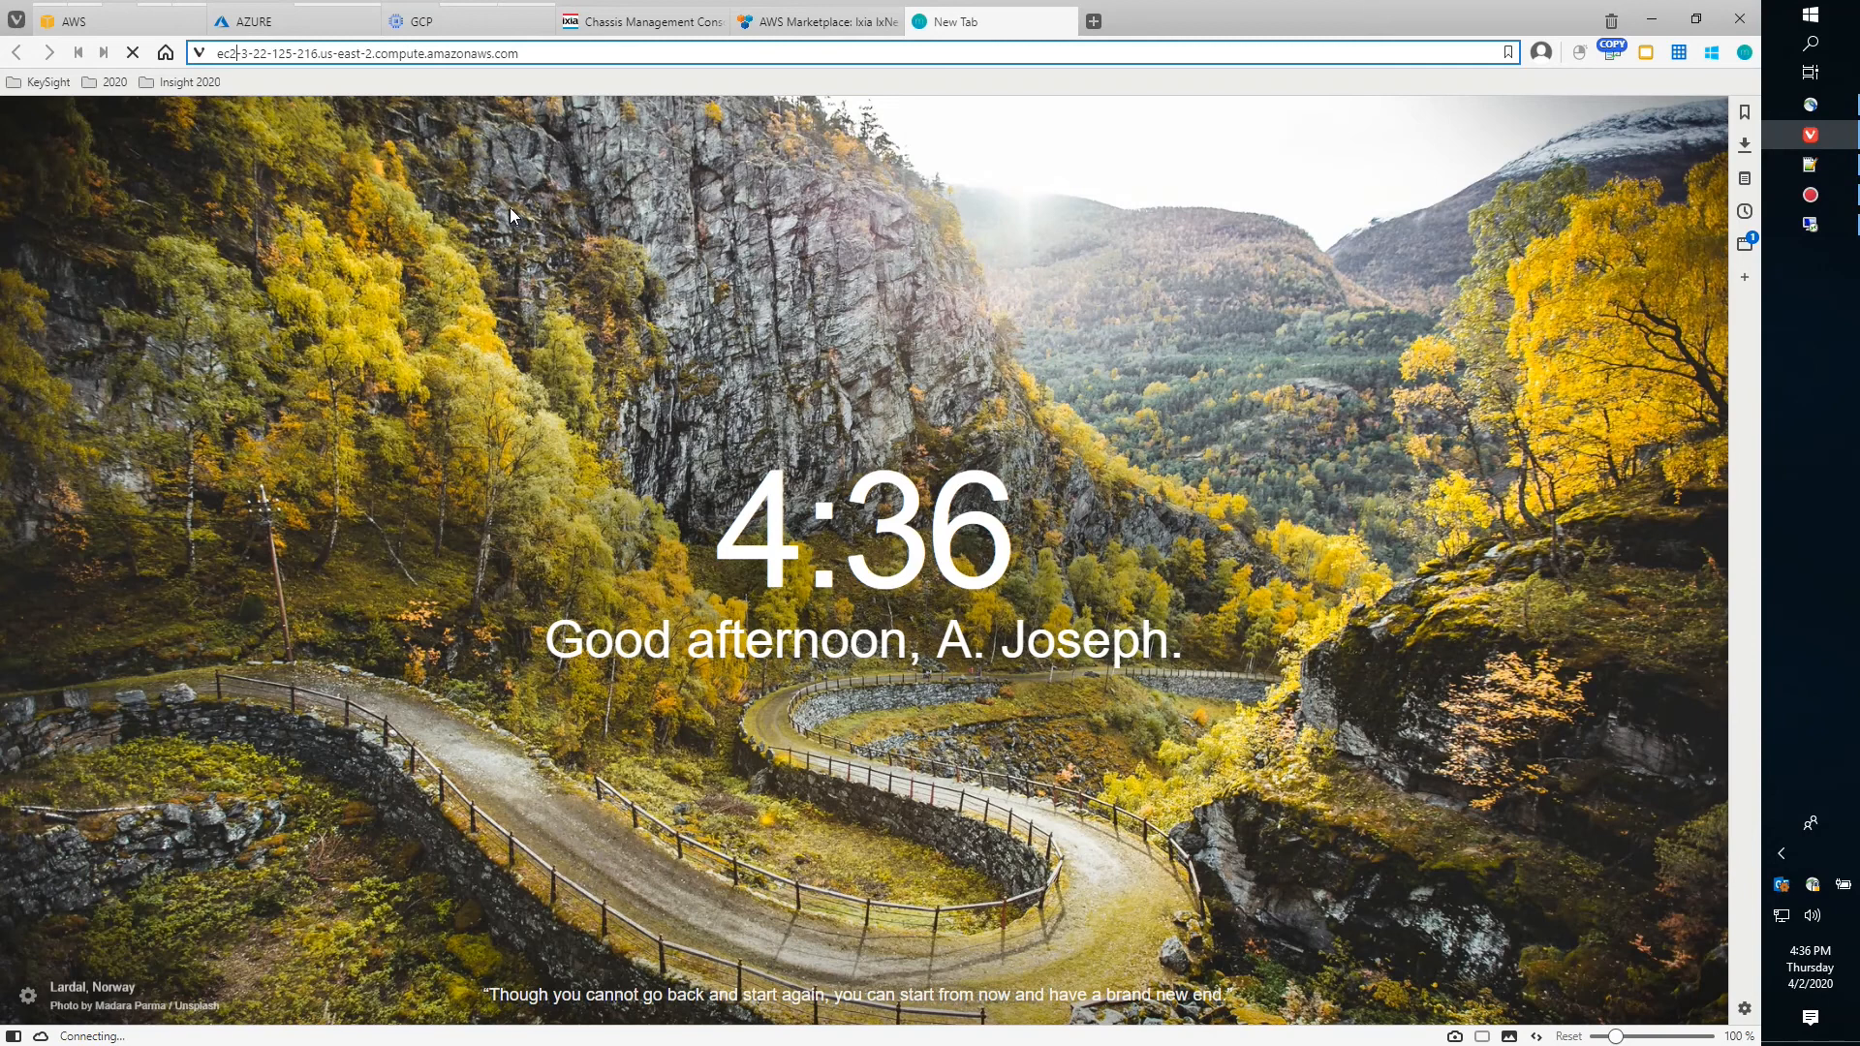
{"action": "type", "text": "https"}
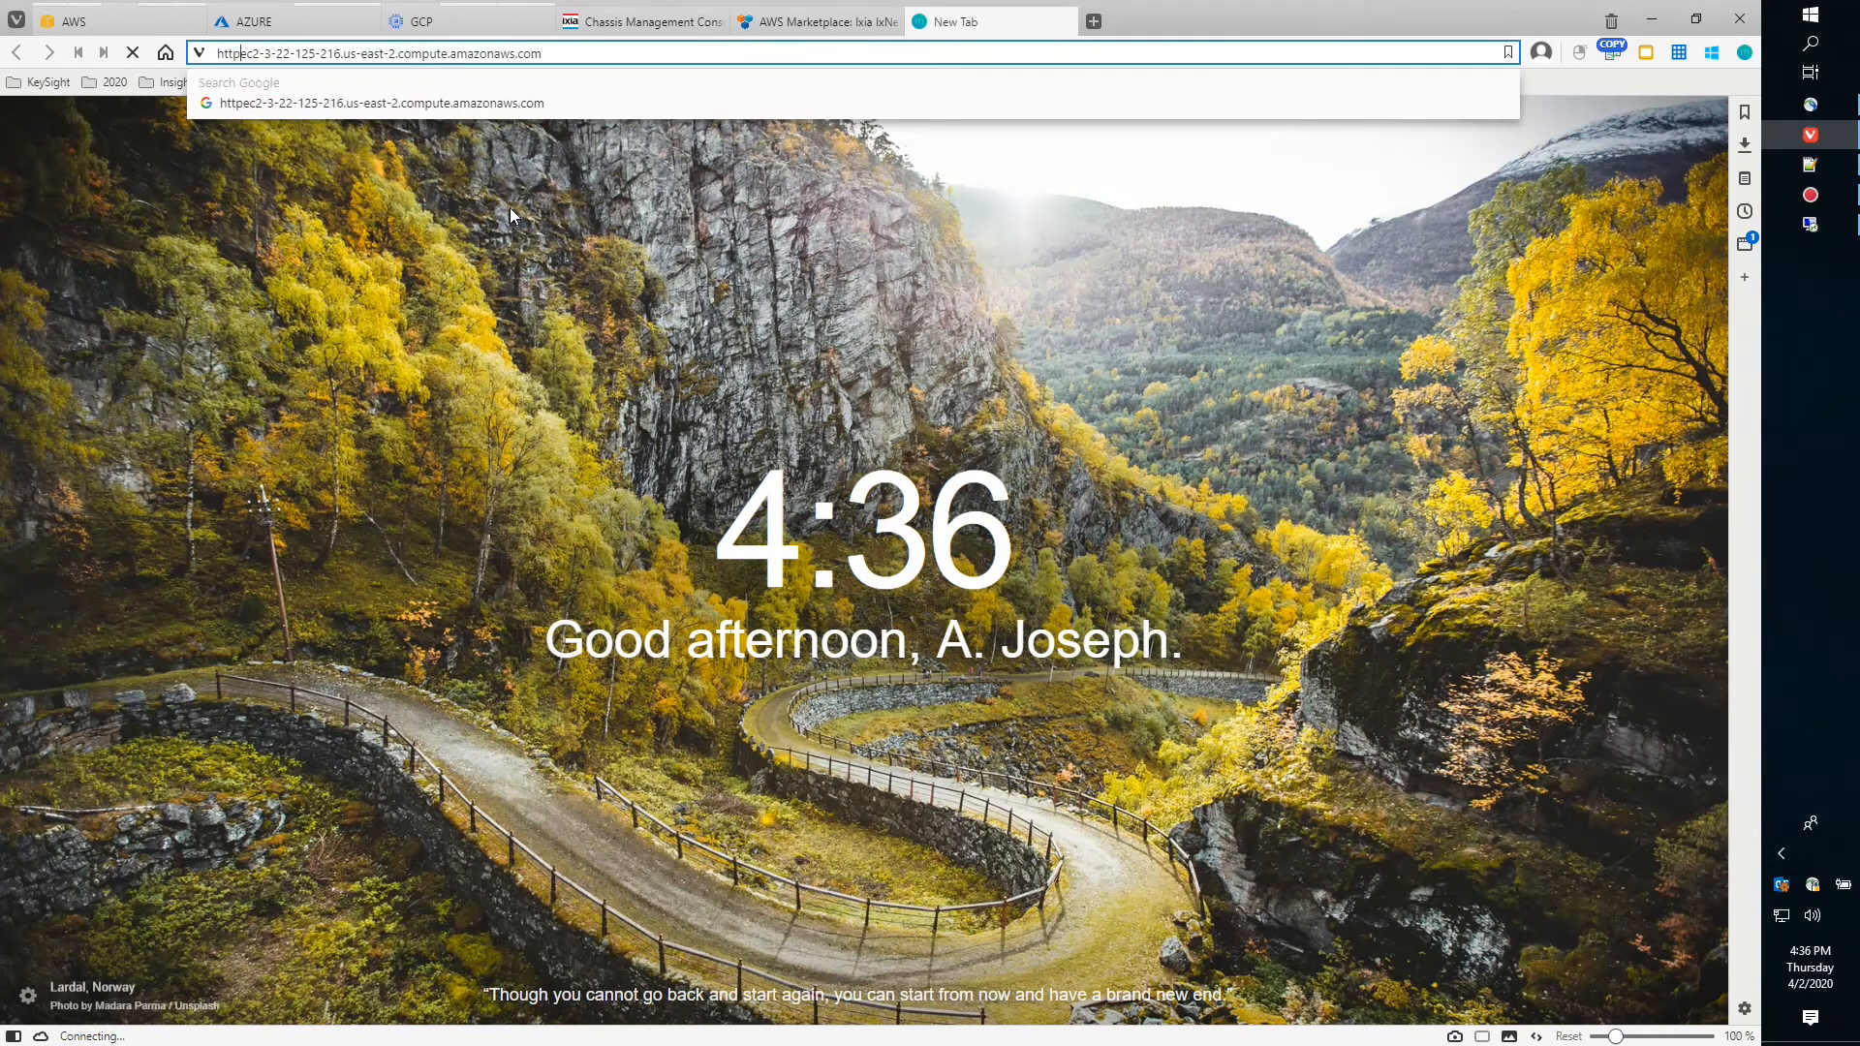
{"action": "key", "text": "BackSpace"}
{"action": "key", "text": "BackSpace"}
{"action": "key", "text": "BackSpace"}
{"action": "key", "text": "BackSpace"}
{"action": "key", "text": "BackSpace"}
{"action": "key", "text": "Escape"}
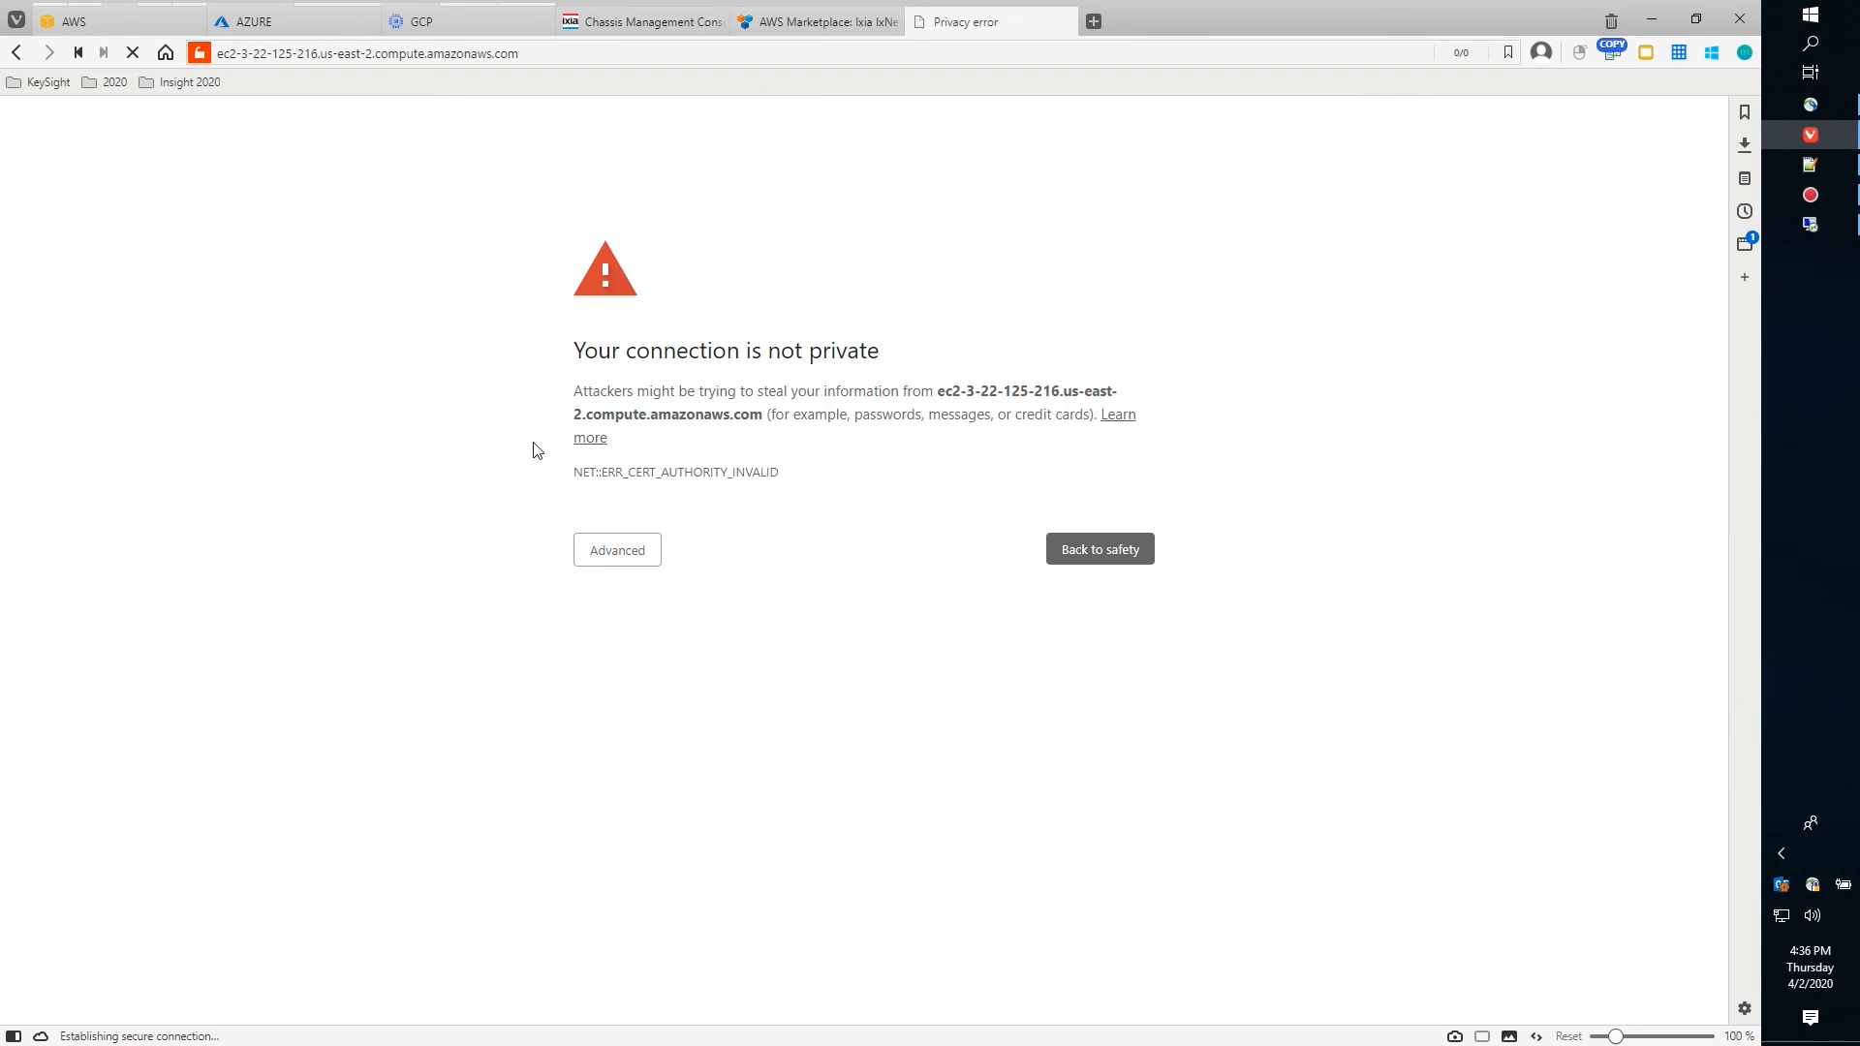
{"action": "left_click", "coordinate": [625, 550]}
{"action": "left_click", "coordinate": [734, 724]}
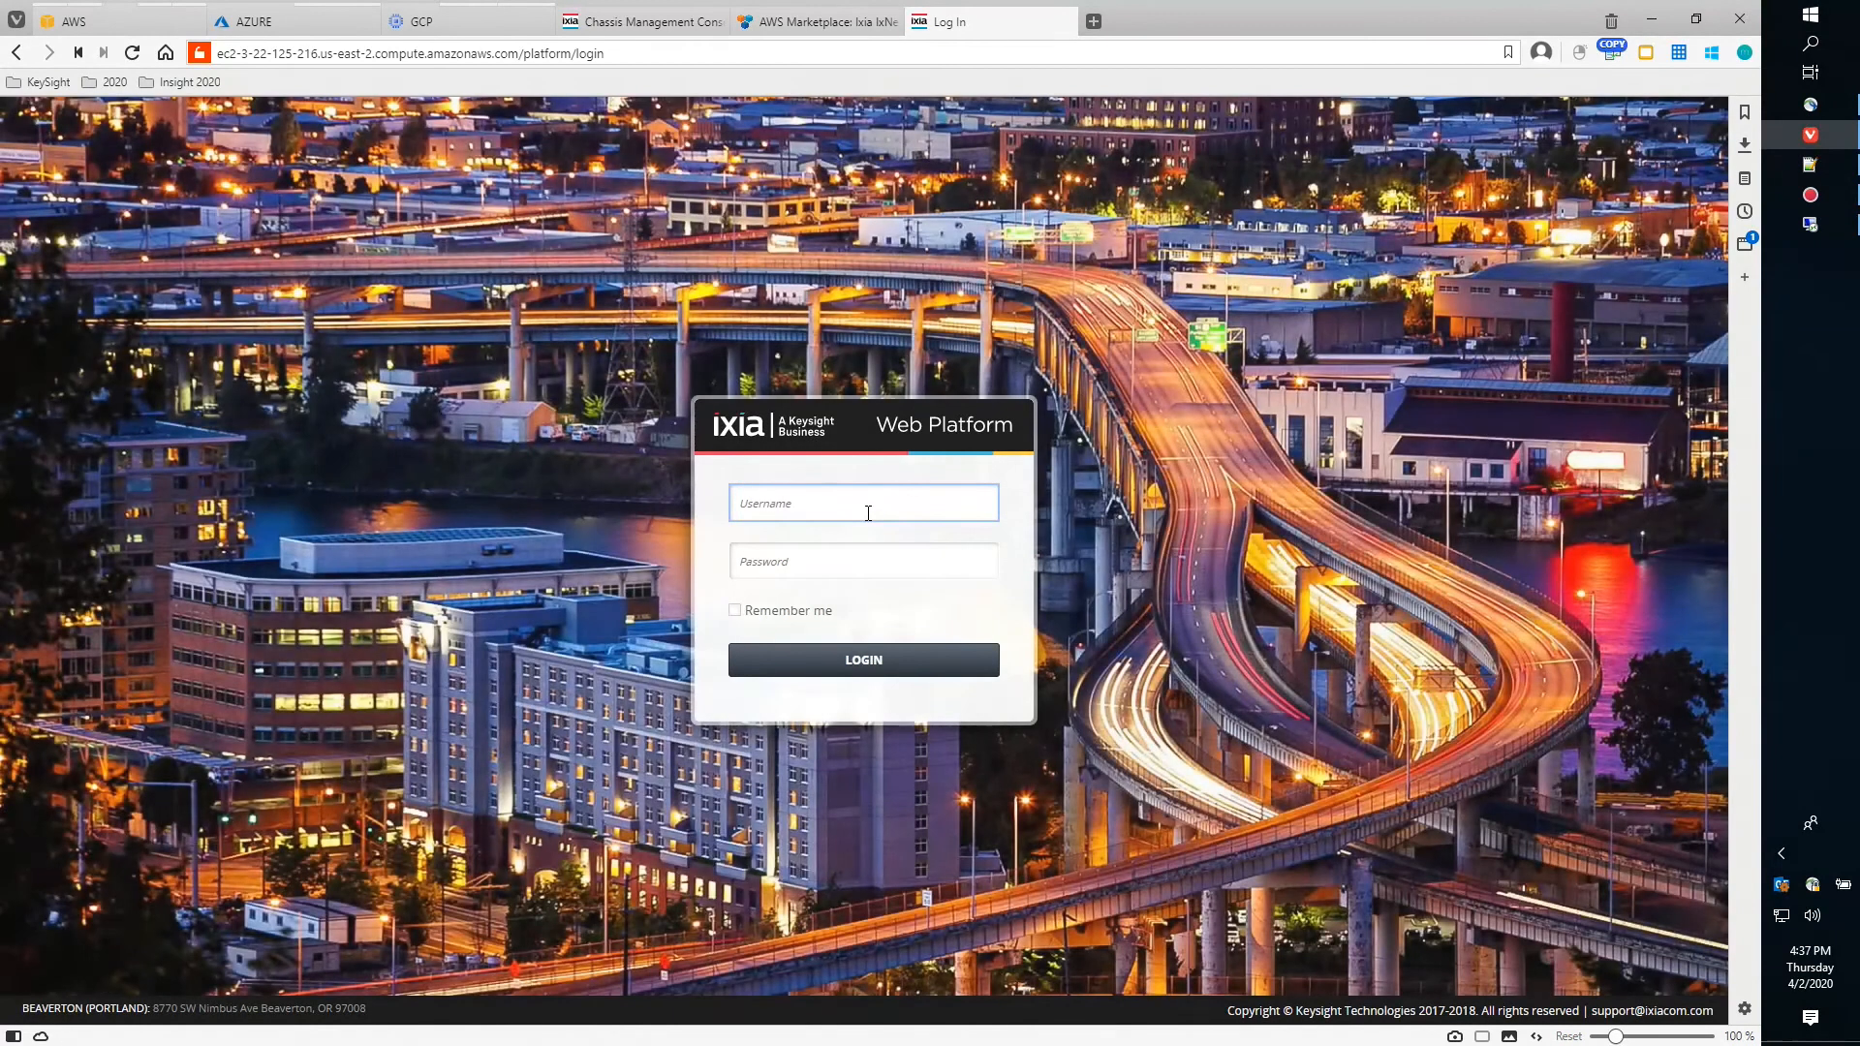
Log in to the Ixia Web Platform as admin with the account password
{"action": "left_click", "coordinate": [868, 513]}
{"action": "type", "text": "admin"}
{"action": "key", "text": "Tab"}
{"action": "type", "text": "admin"}
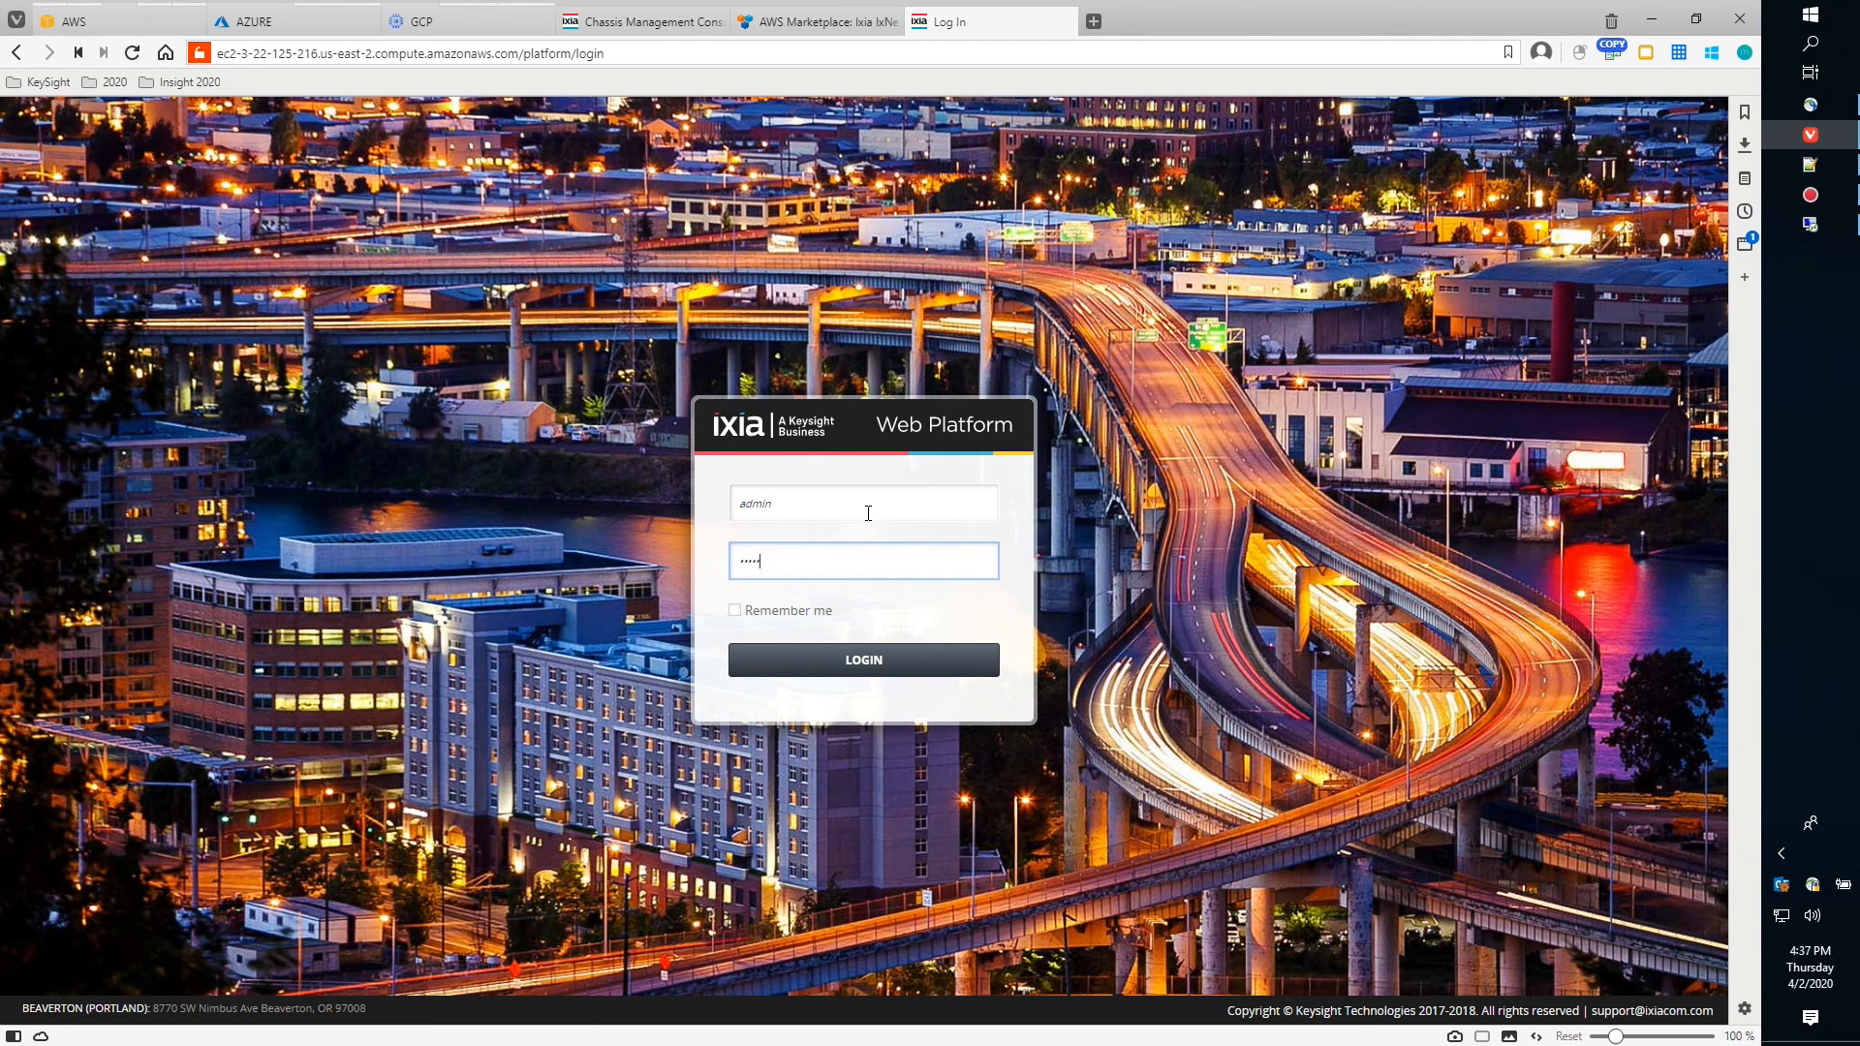
{"action": "left_click", "coordinate": [880, 669]}
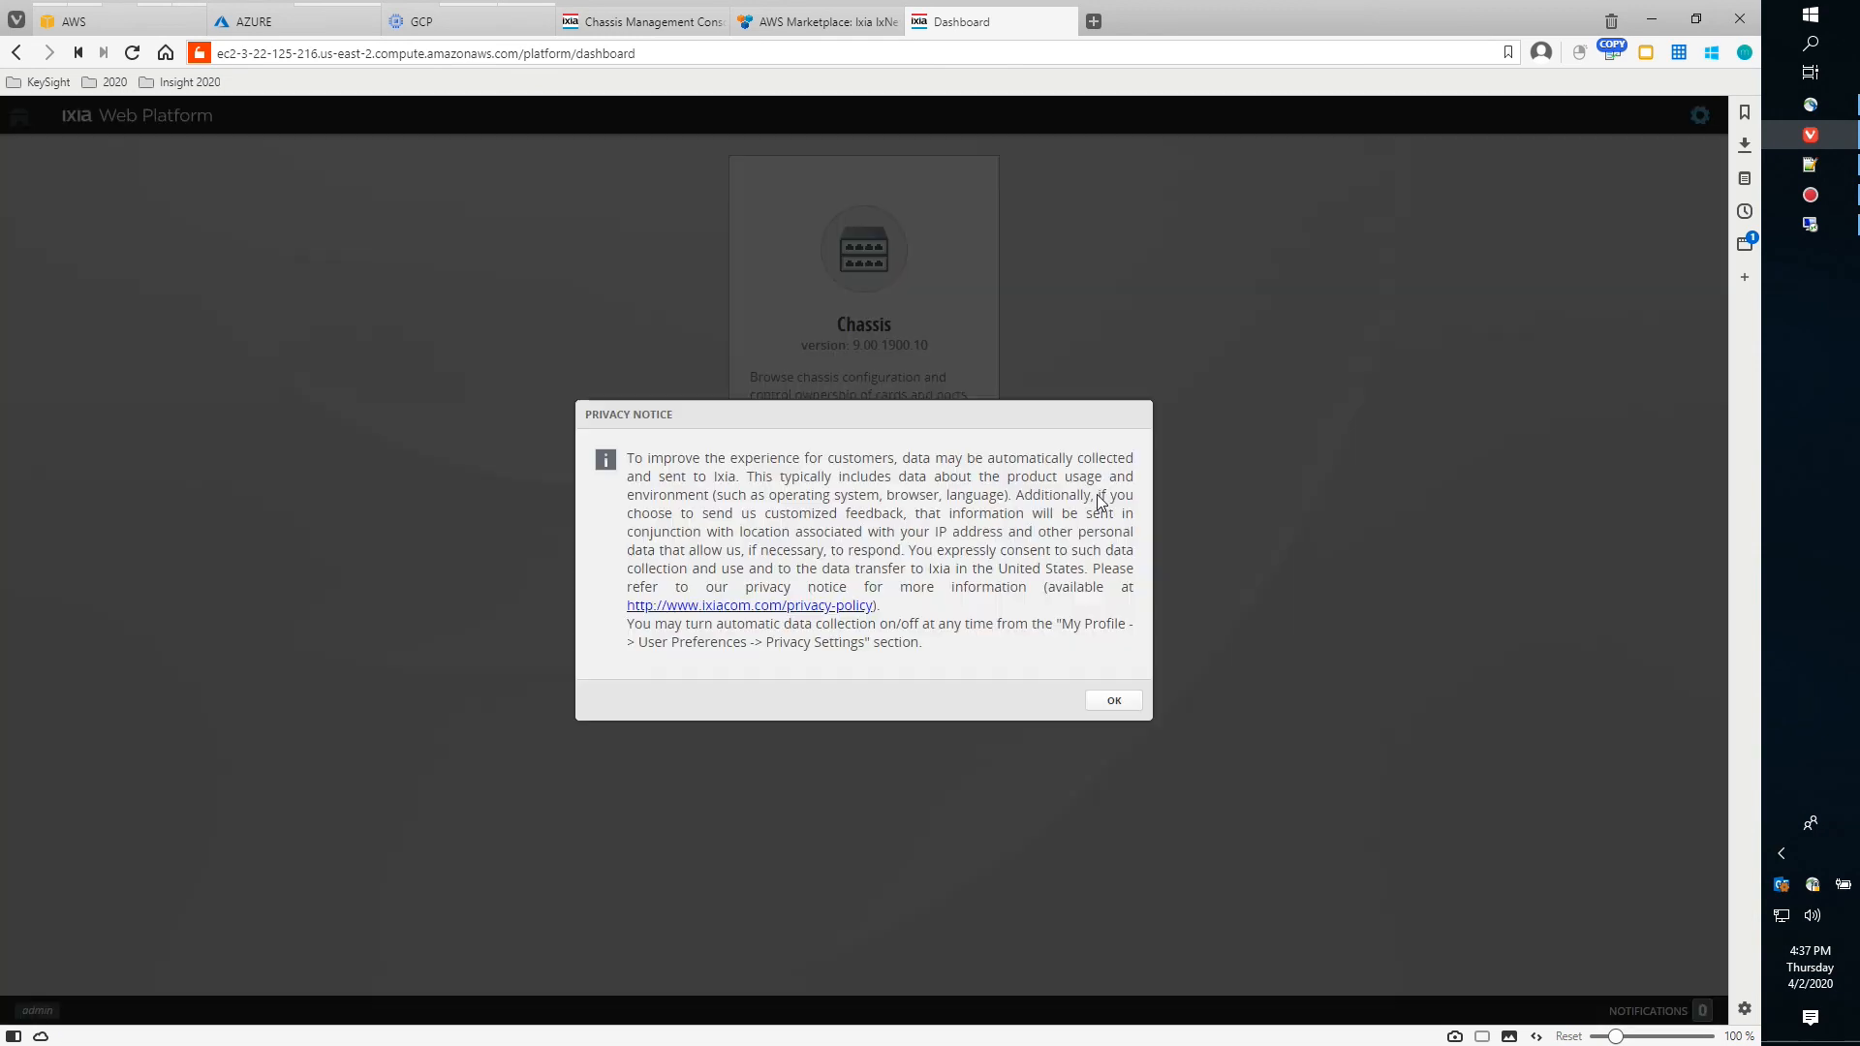
Dismiss the privacy notice and open the My Account Password Change form
{"action": "left_click", "coordinate": [1114, 701]}
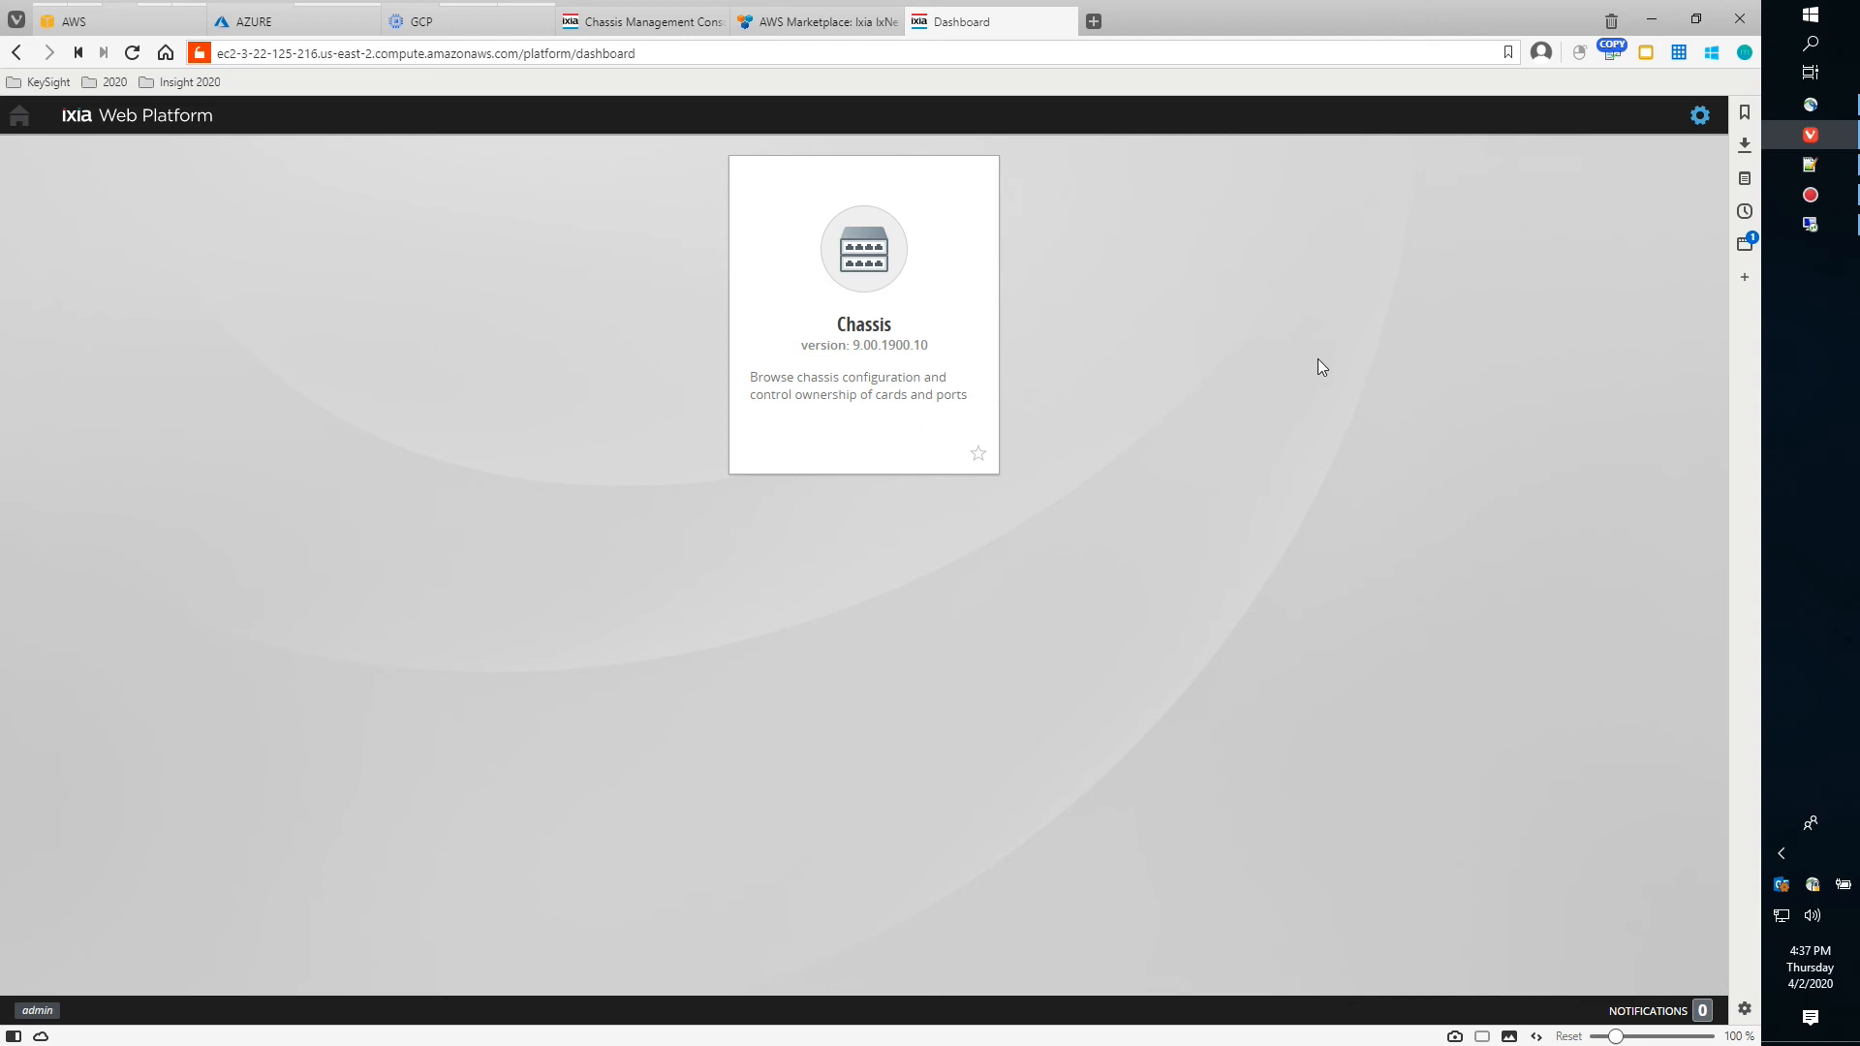
{"action": "left_click", "coordinate": [1702, 117]}
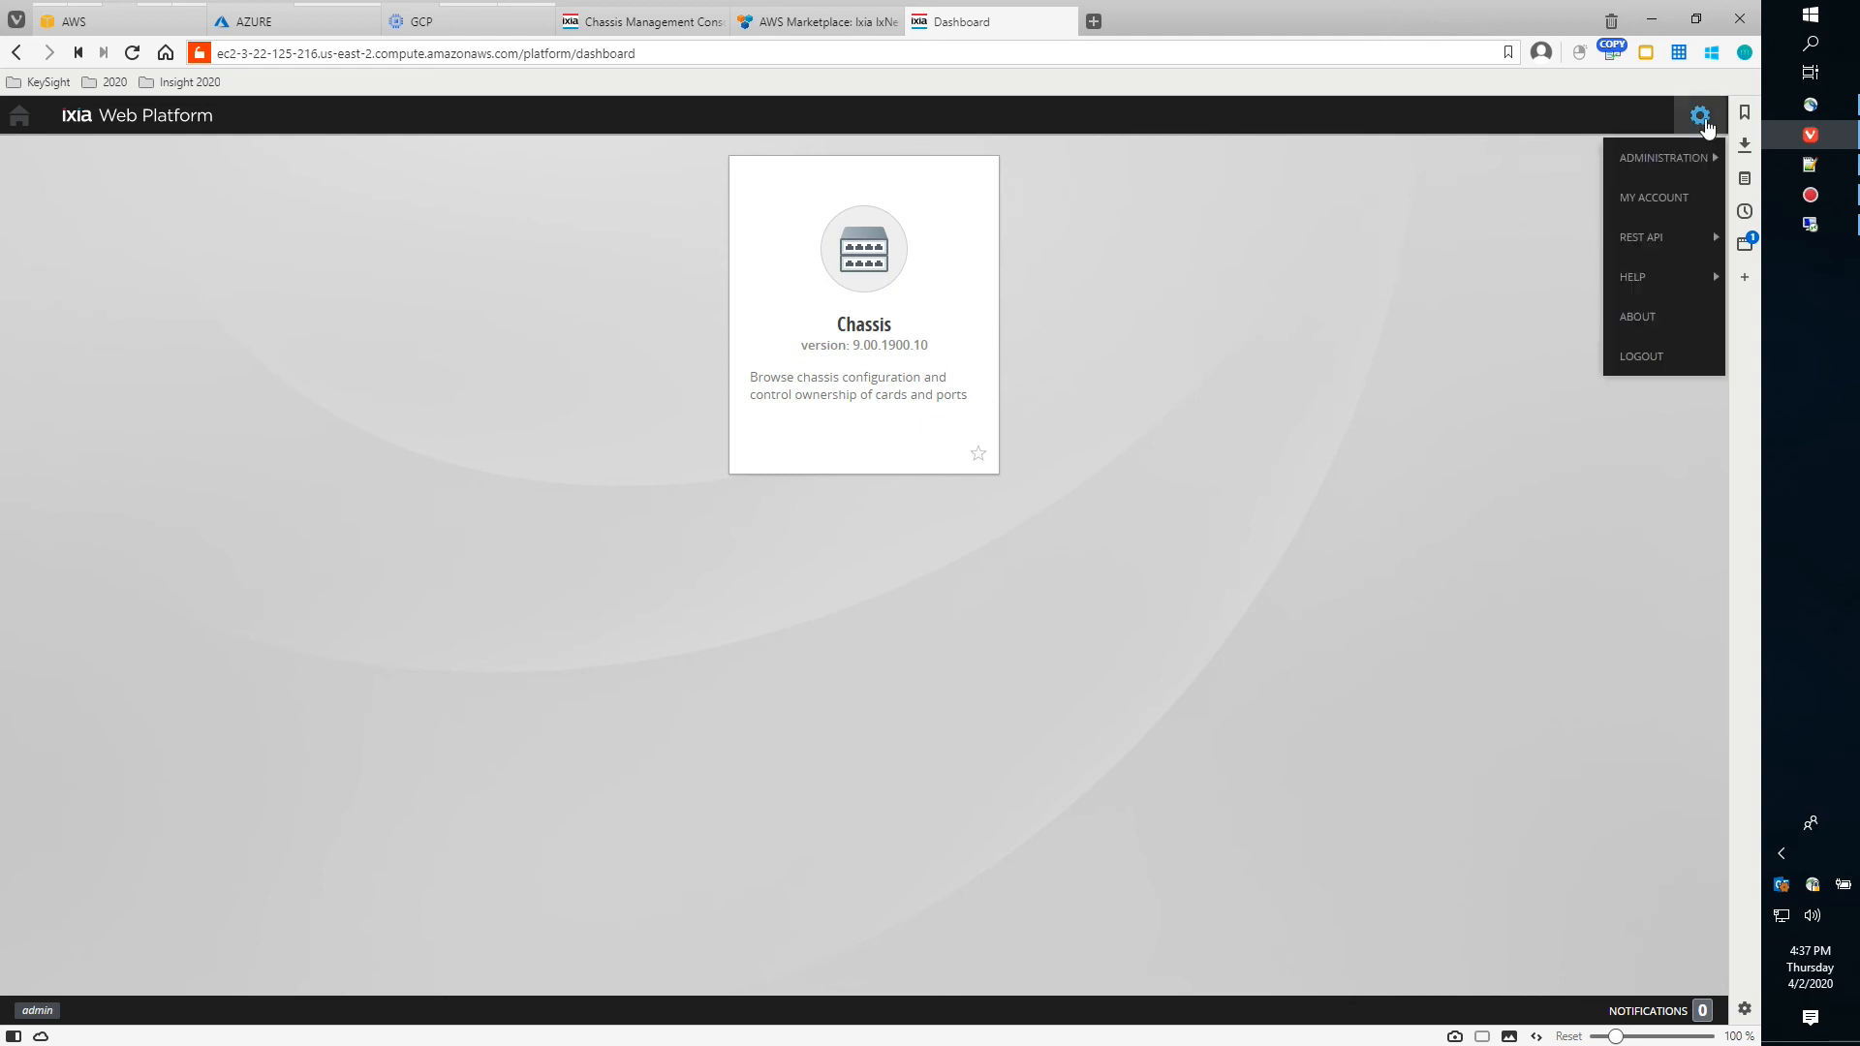
{"action": "left_click", "coordinate": [1653, 198]}
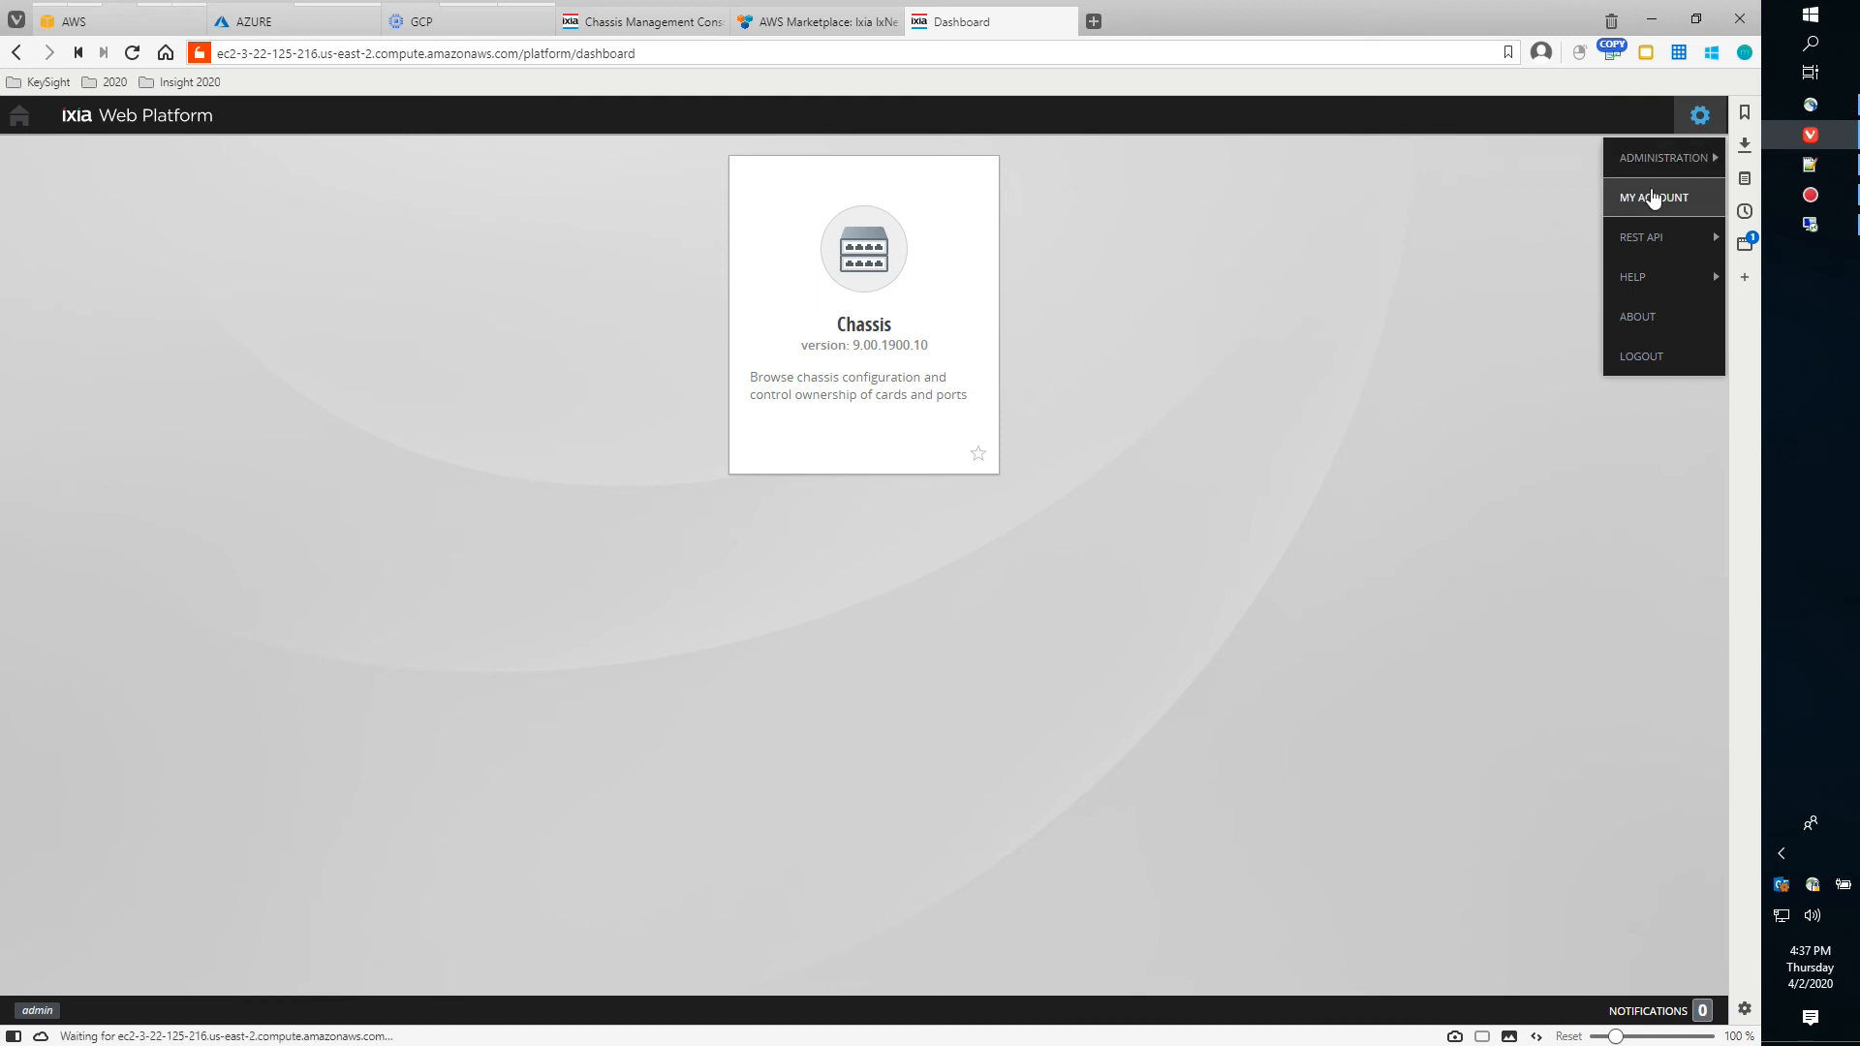
{"action": "left_click", "coordinate": [221, 364]}
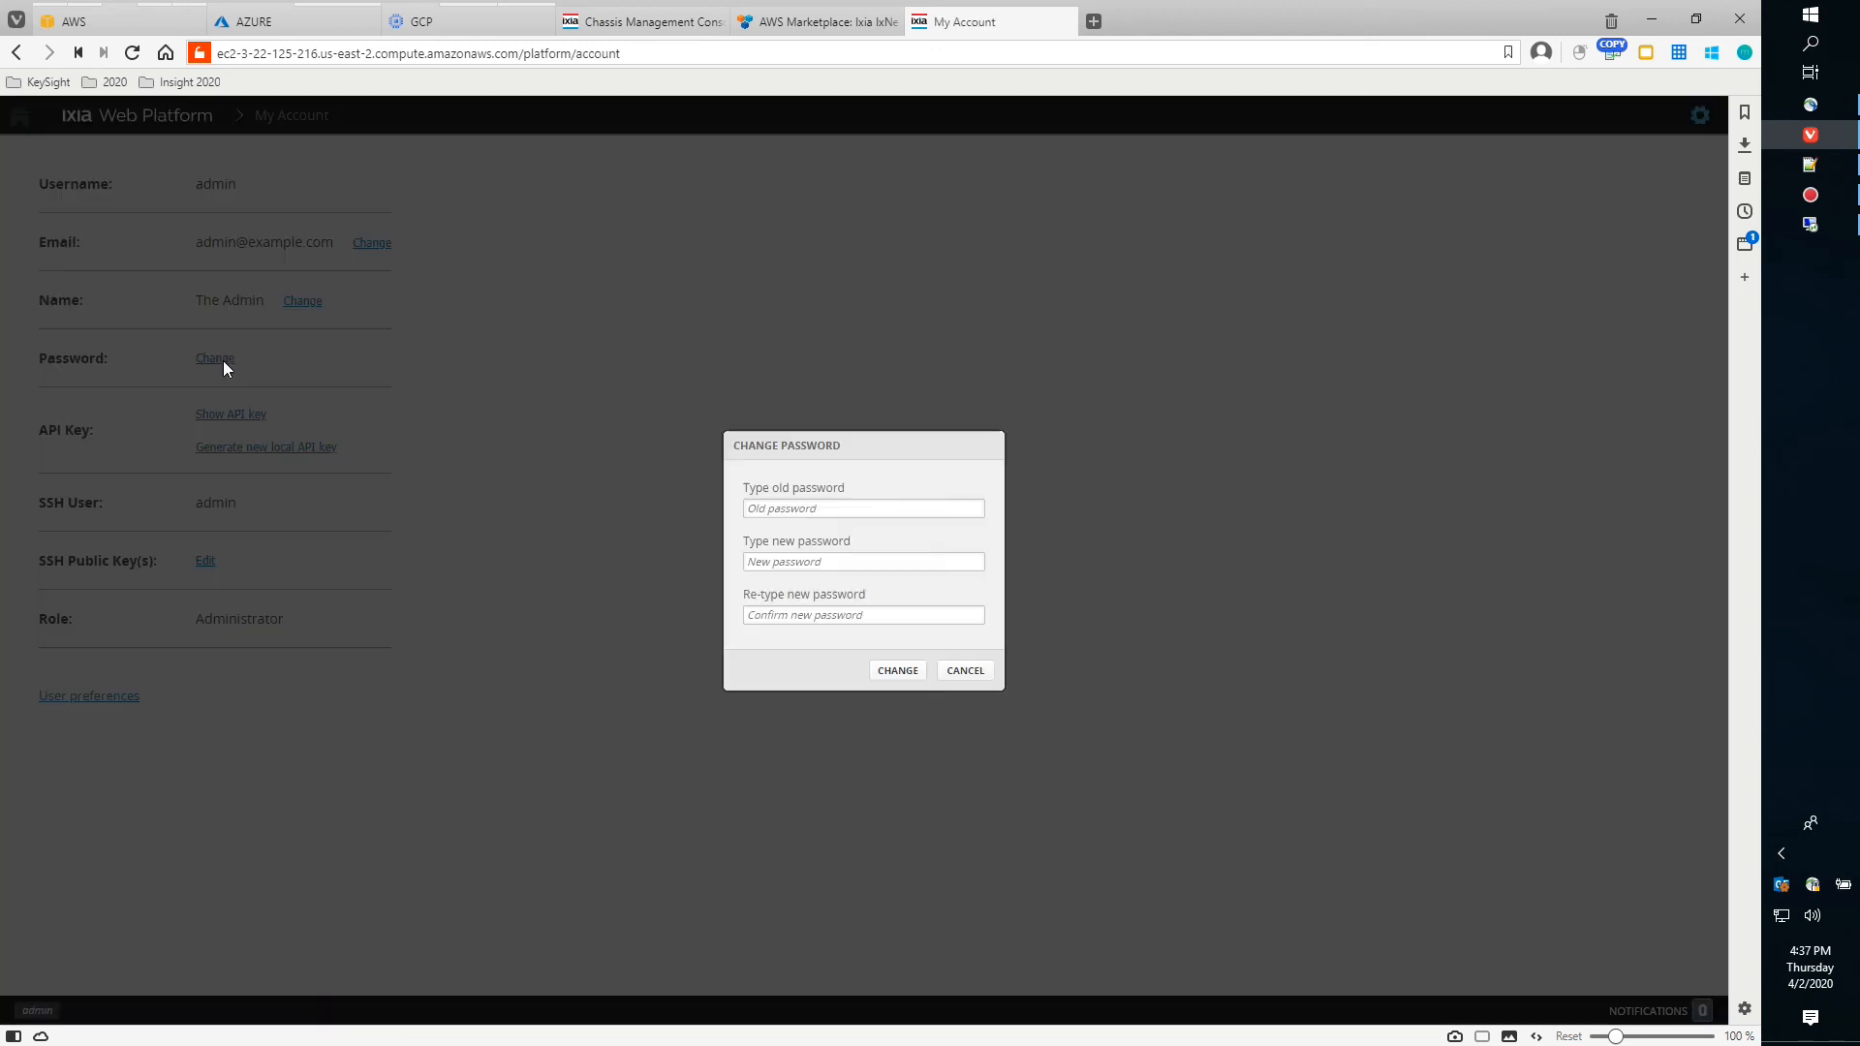
Fill in old, new and confirmation passwords, submit, and dismiss the resulting error
{"action": "left_click", "coordinate": [831, 516]}
{"action": "type", "text": "admin"}
{"action": "key", "text": "Tab"}
{"action": "type", "text": "admin123"}
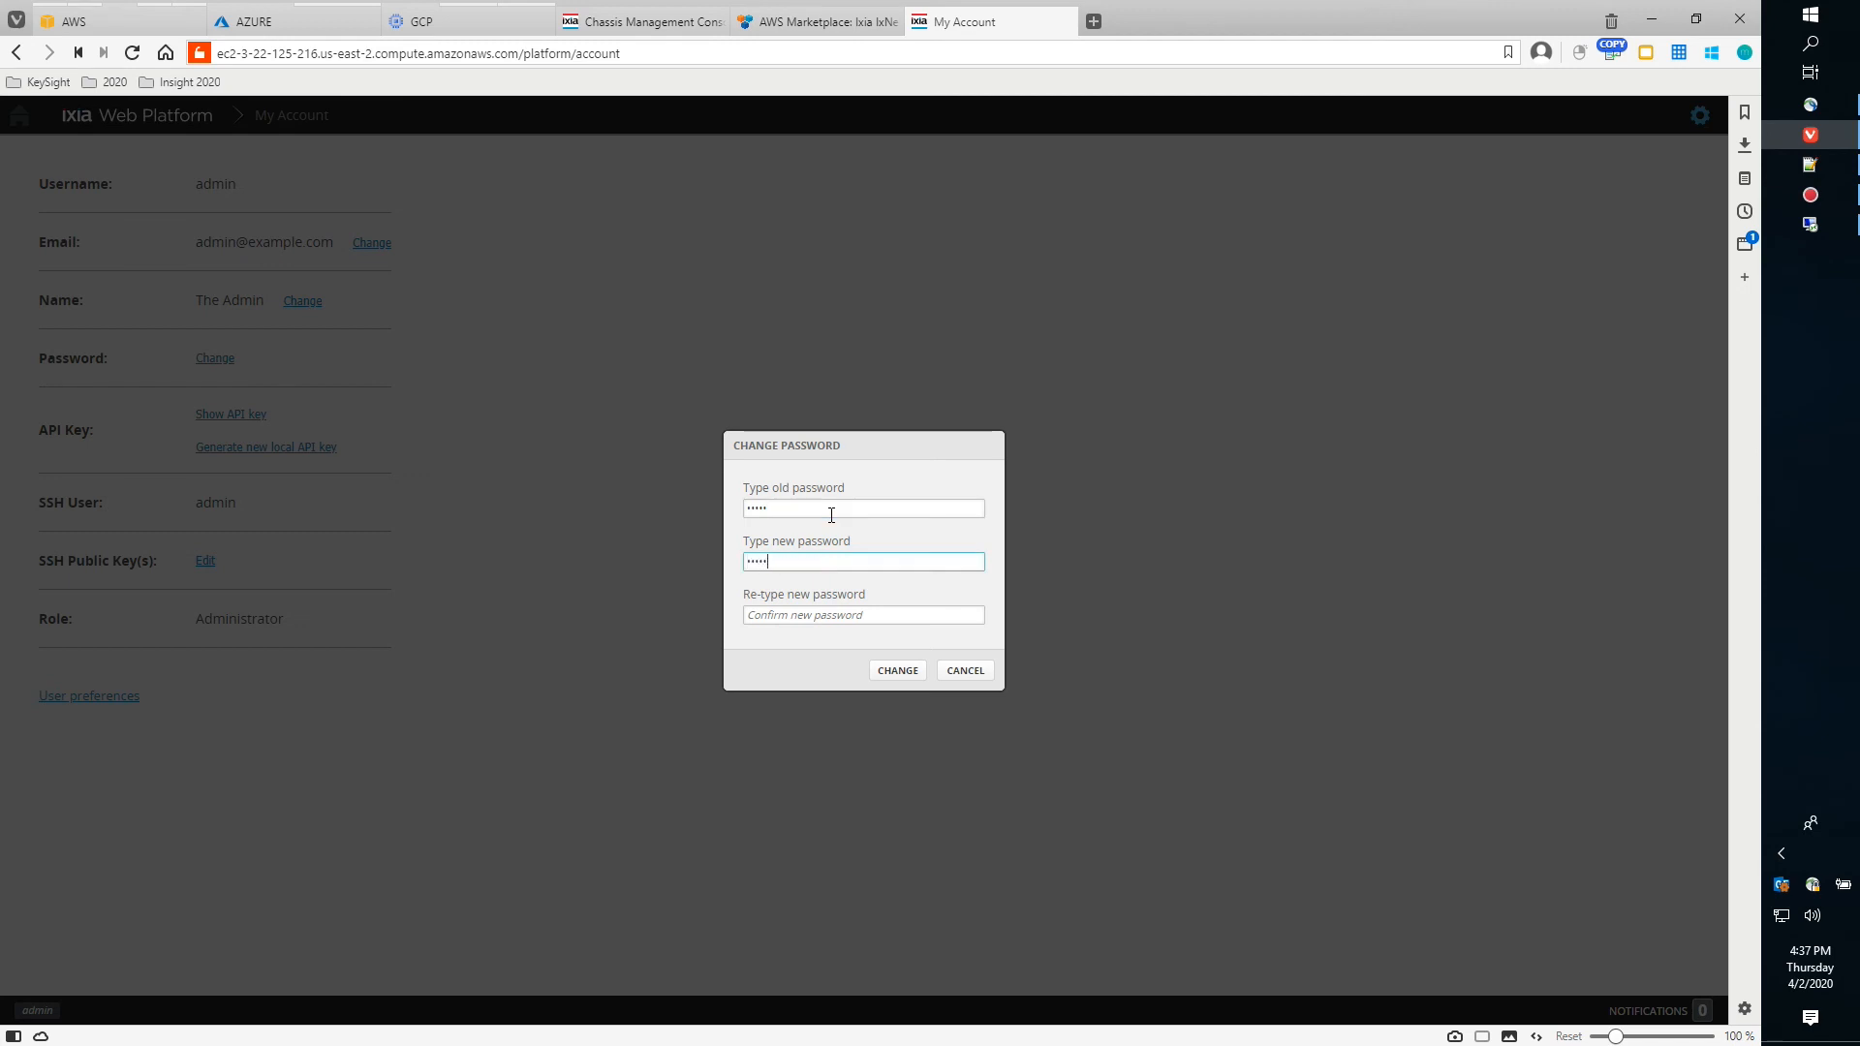
{"action": "key", "text": "Tab"}
{"action": "type", "text": "admi"}
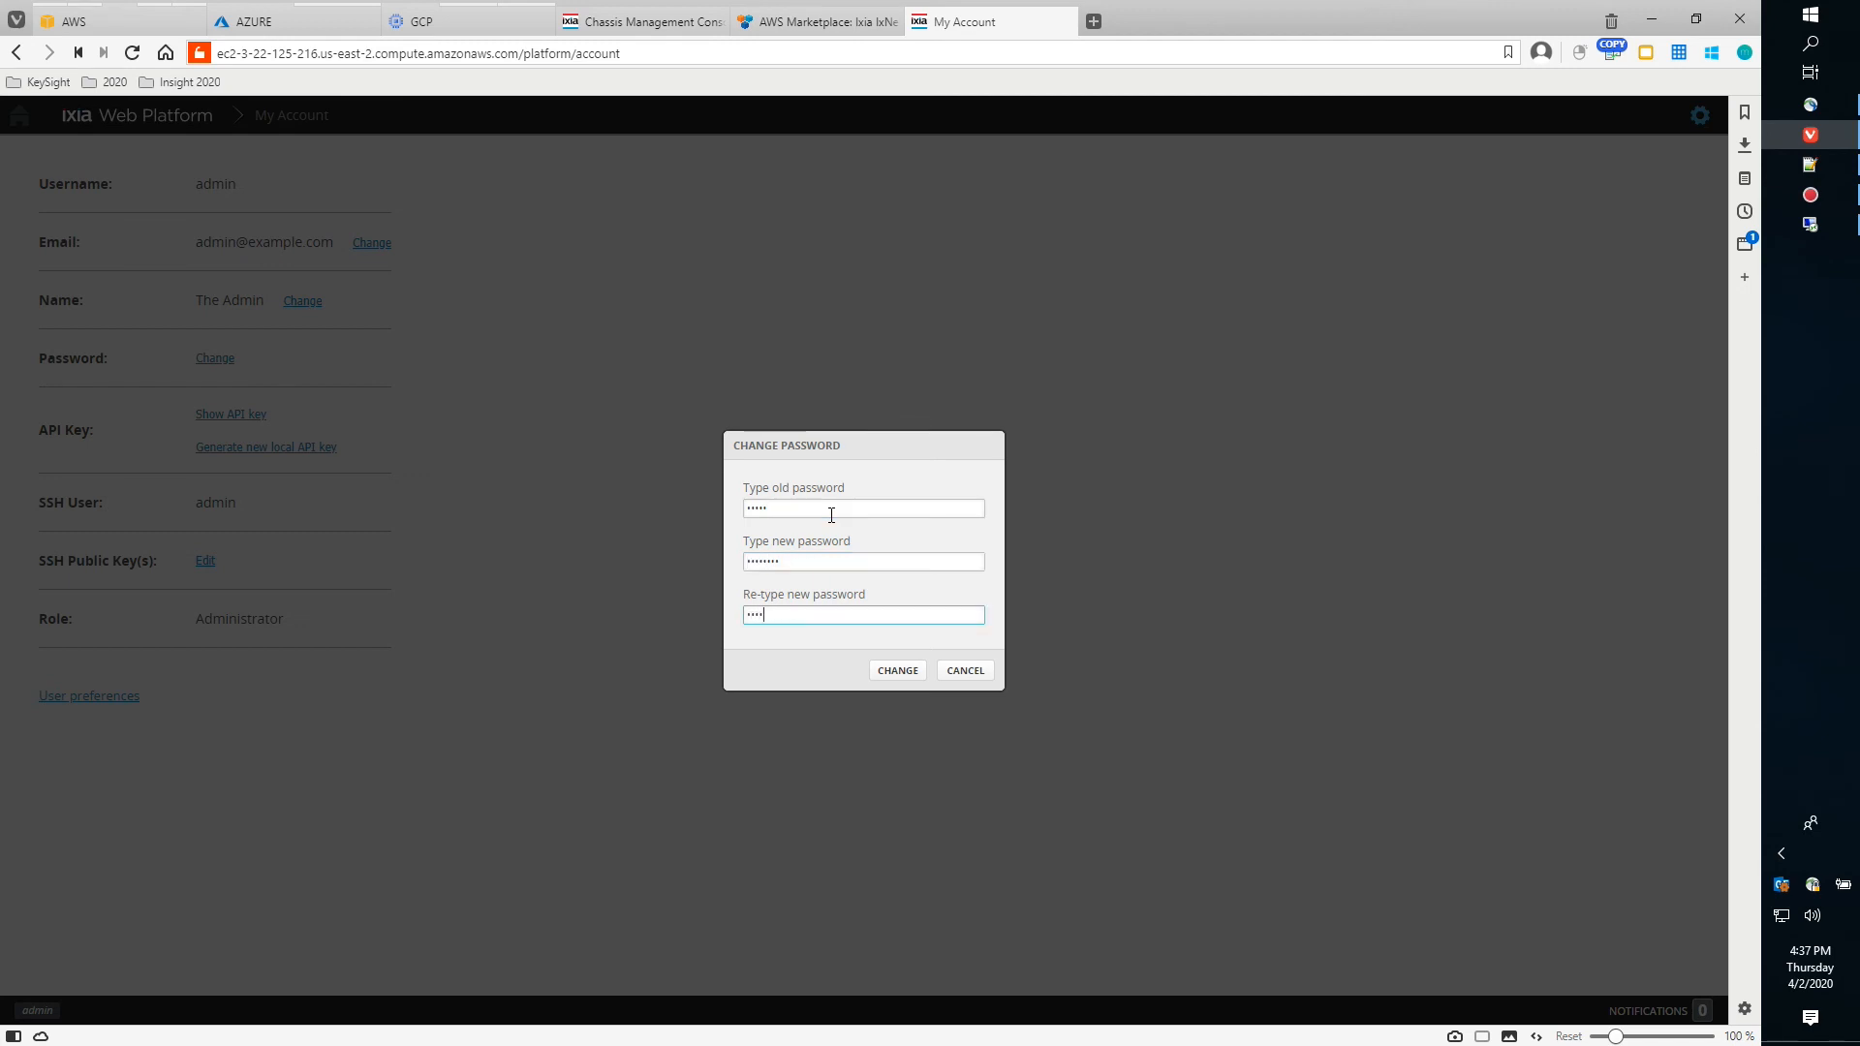
{"action": "left_click", "coordinate": [892, 668]}
{"action": "left_click", "coordinate": [1013, 609]}
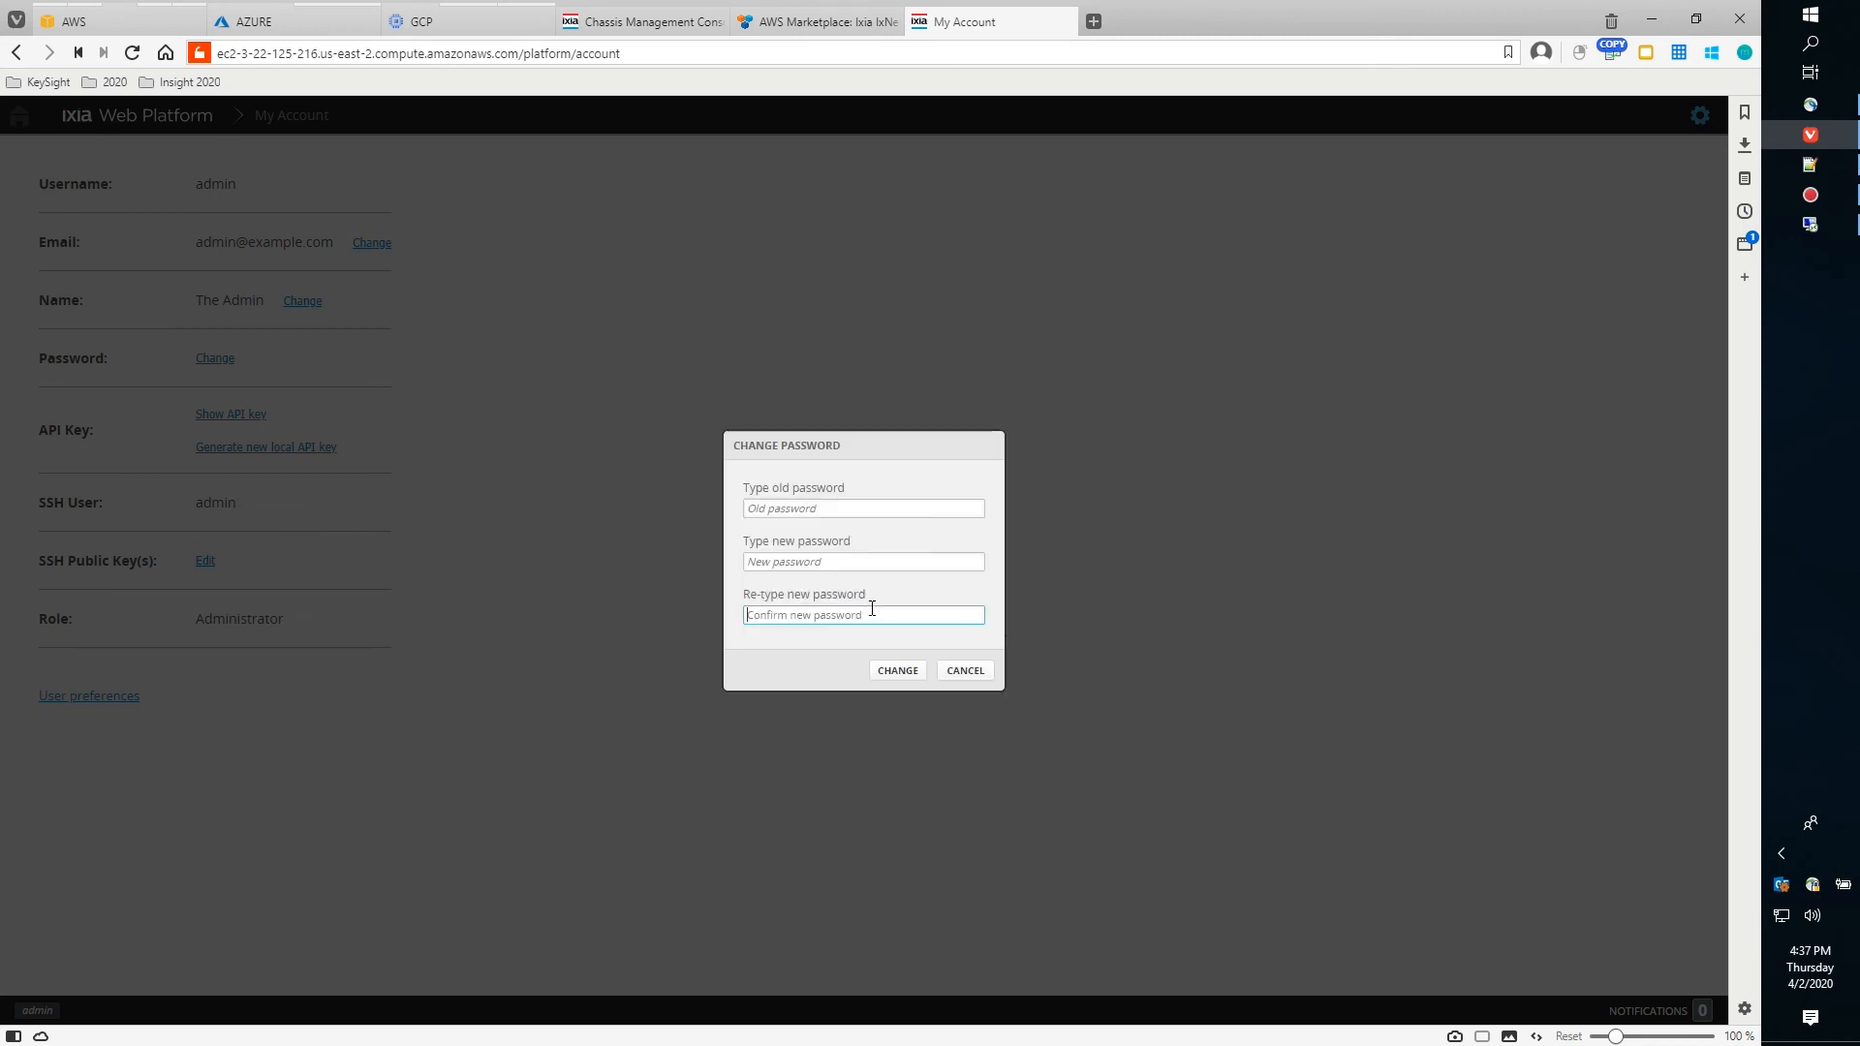
Re-enter the old and matching new passwords, apply the change, and return to the dashboard
{"action": "left_click", "coordinate": [835, 508]}
{"action": "type", "text": "admin"}
{"action": "key", "text": "Tab"}
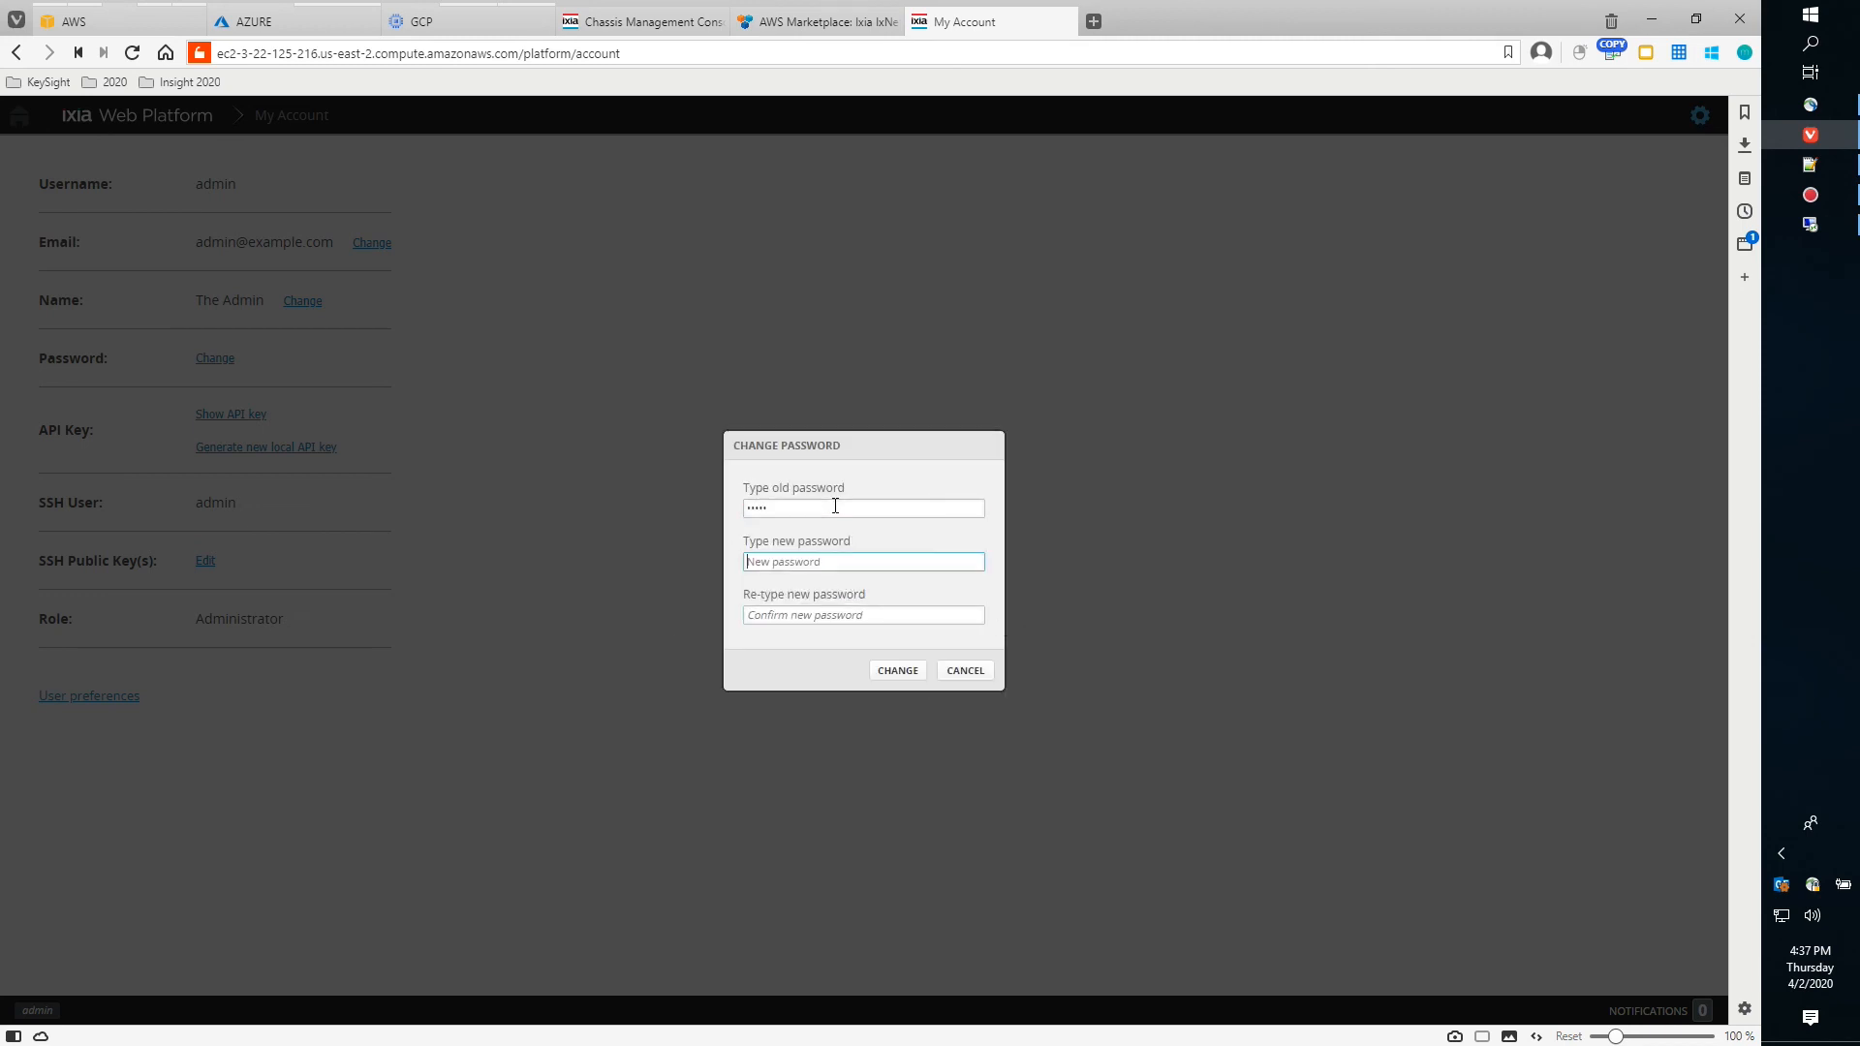
{"action": "type", "text": "admin123"}
{"action": "key", "text": "Tab"}
{"action": "type", "text": "adm"}
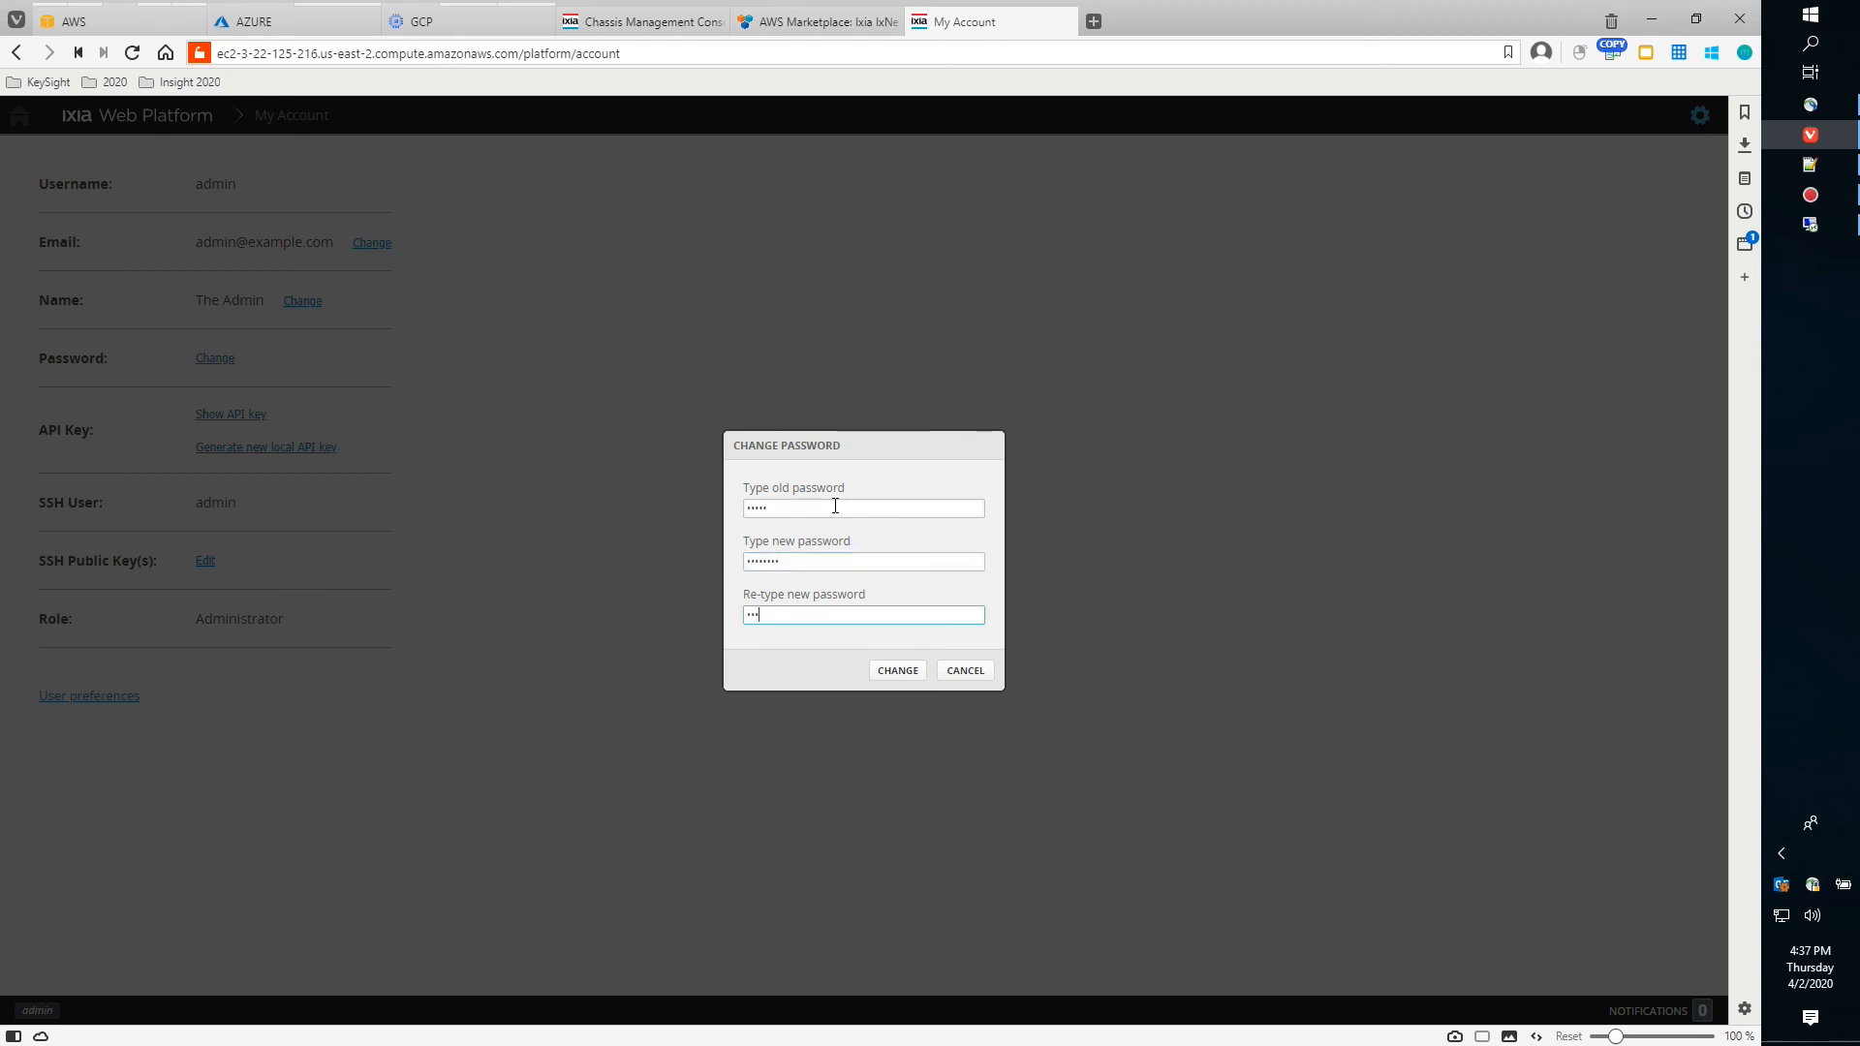
{"action": "type", "text": "in123"}
{"action": "left_click", "coordinate": [895, 670]}
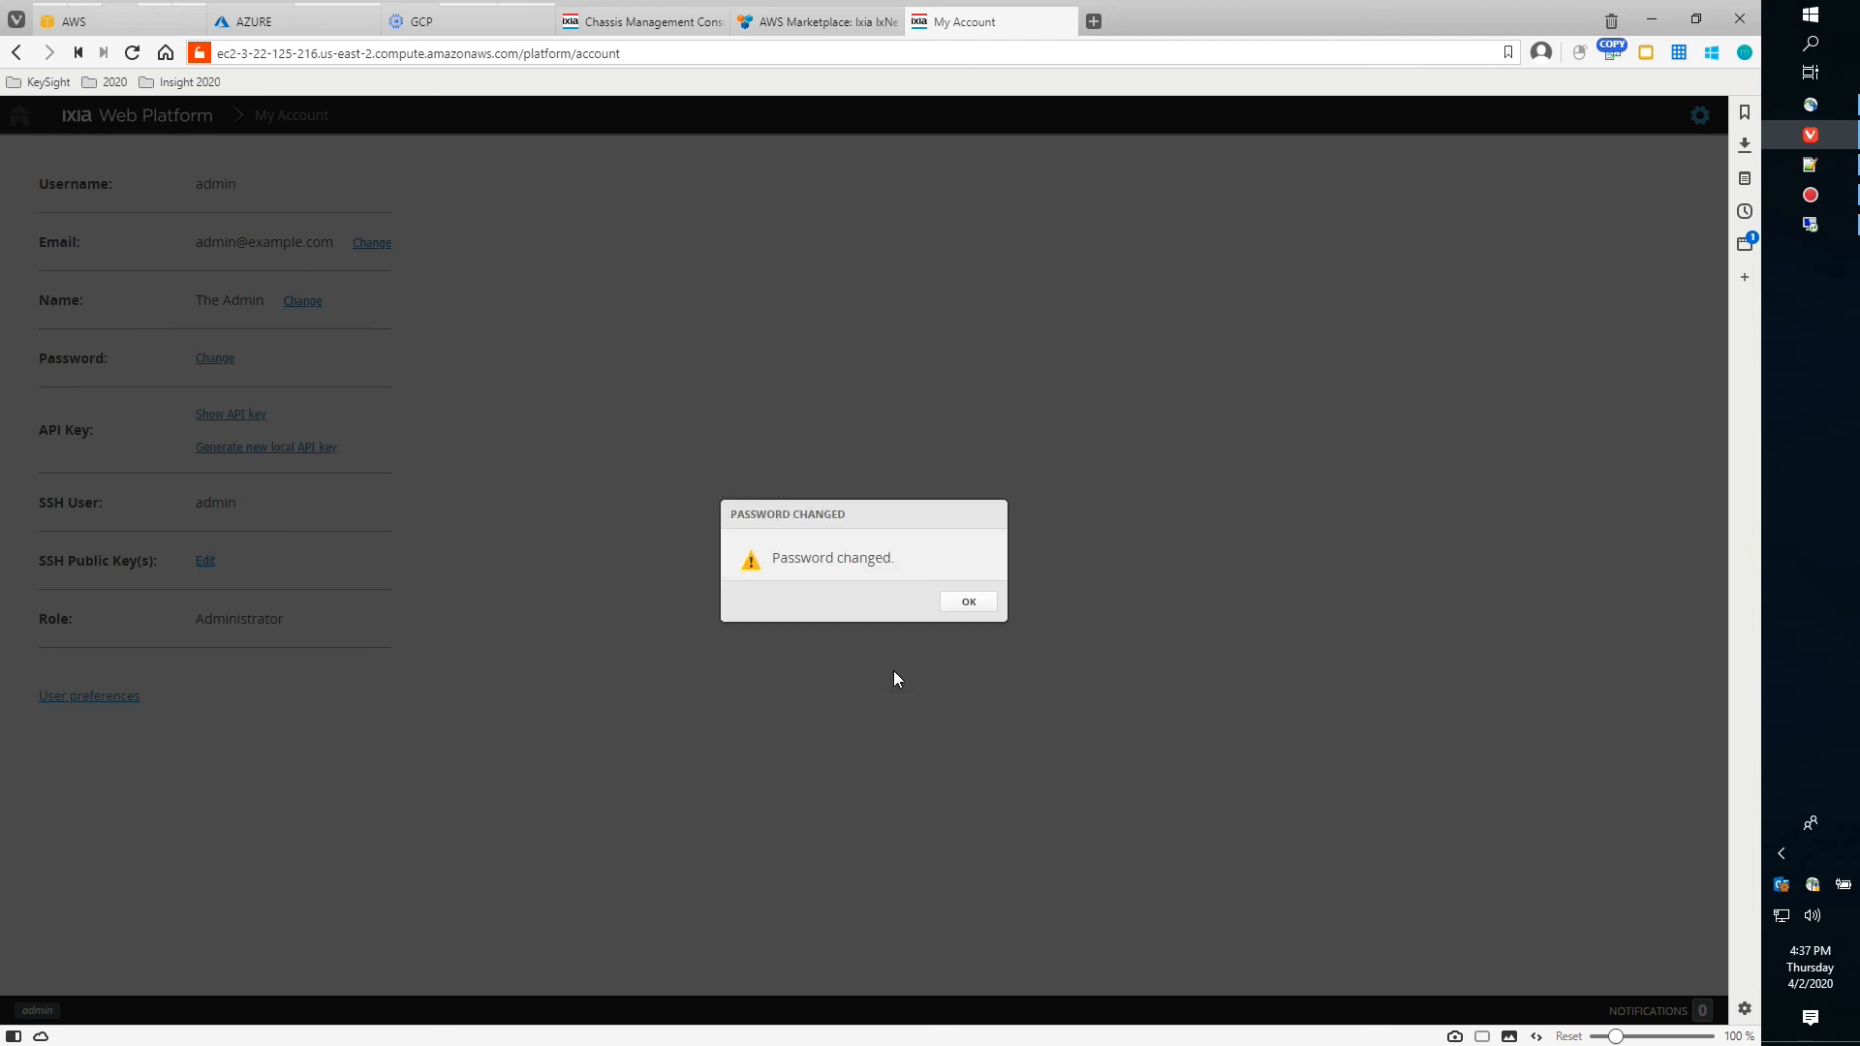
{"action": "left_click", "coordinate": [957, 605]}
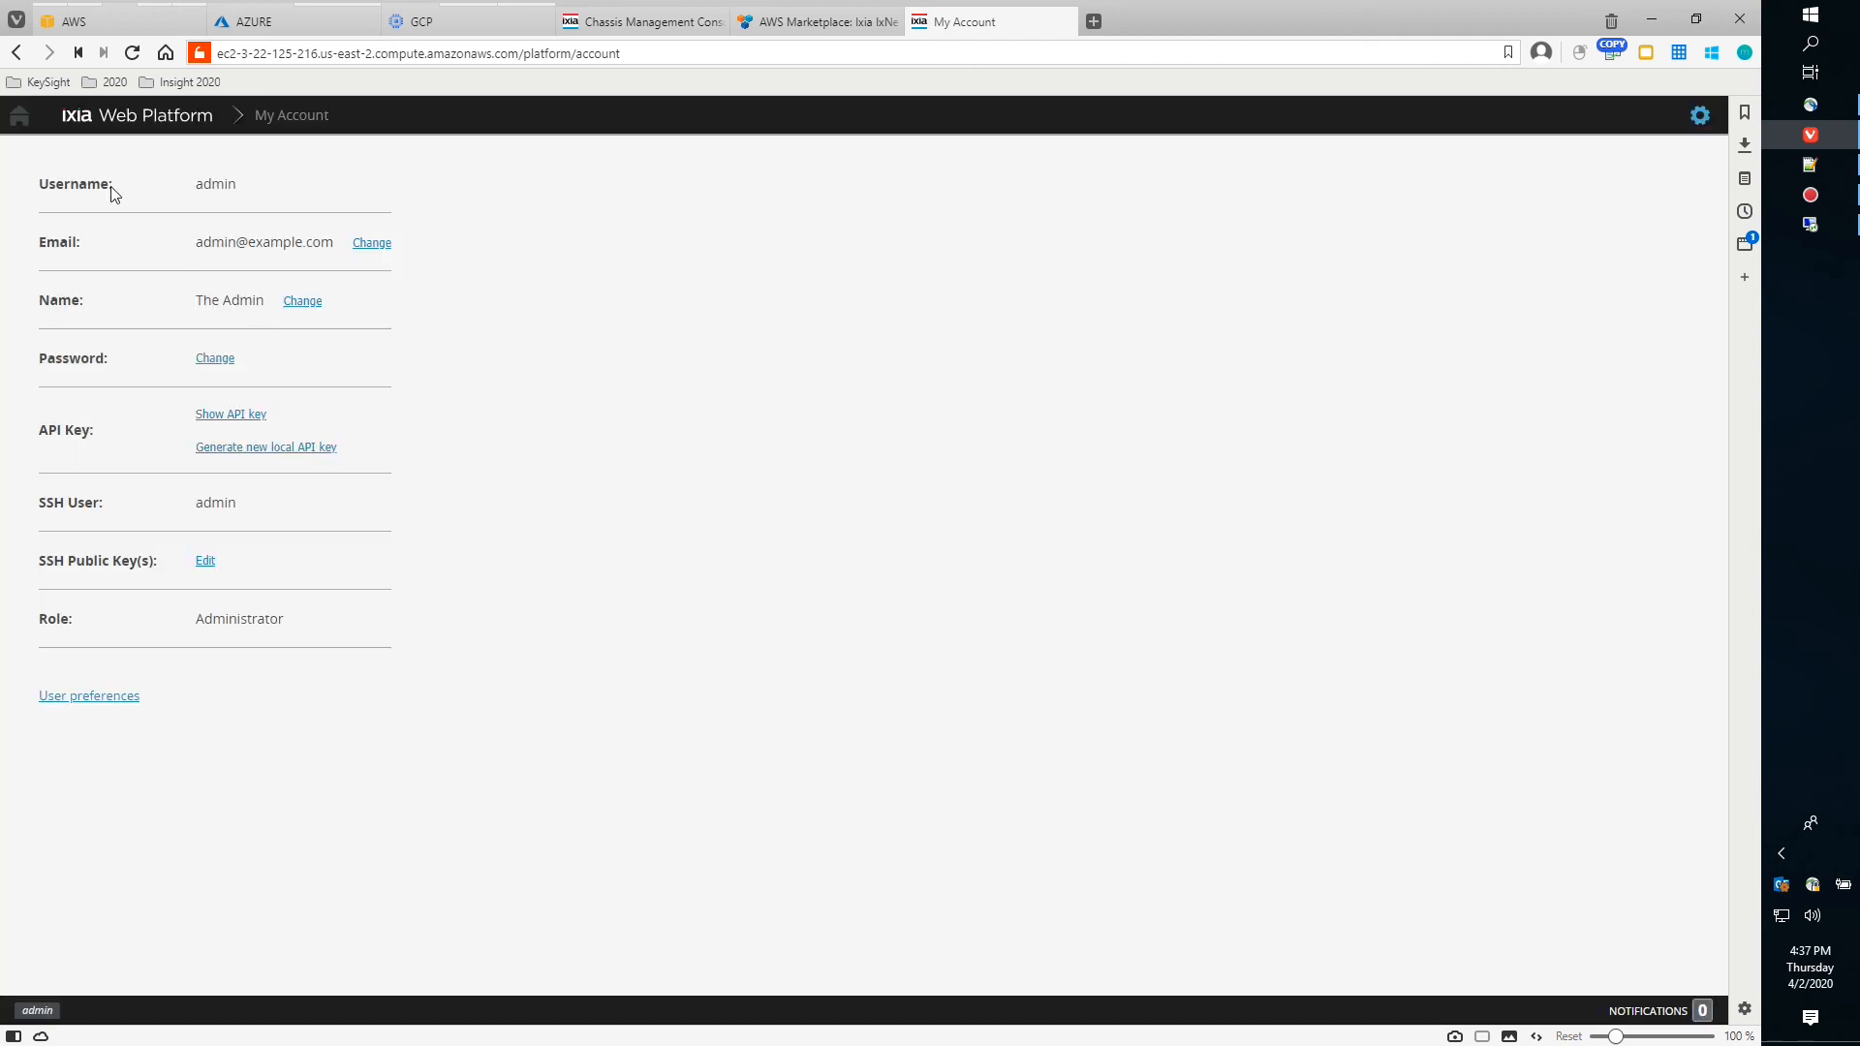
{"action": "left_click", "coordinate": [14, 119]}
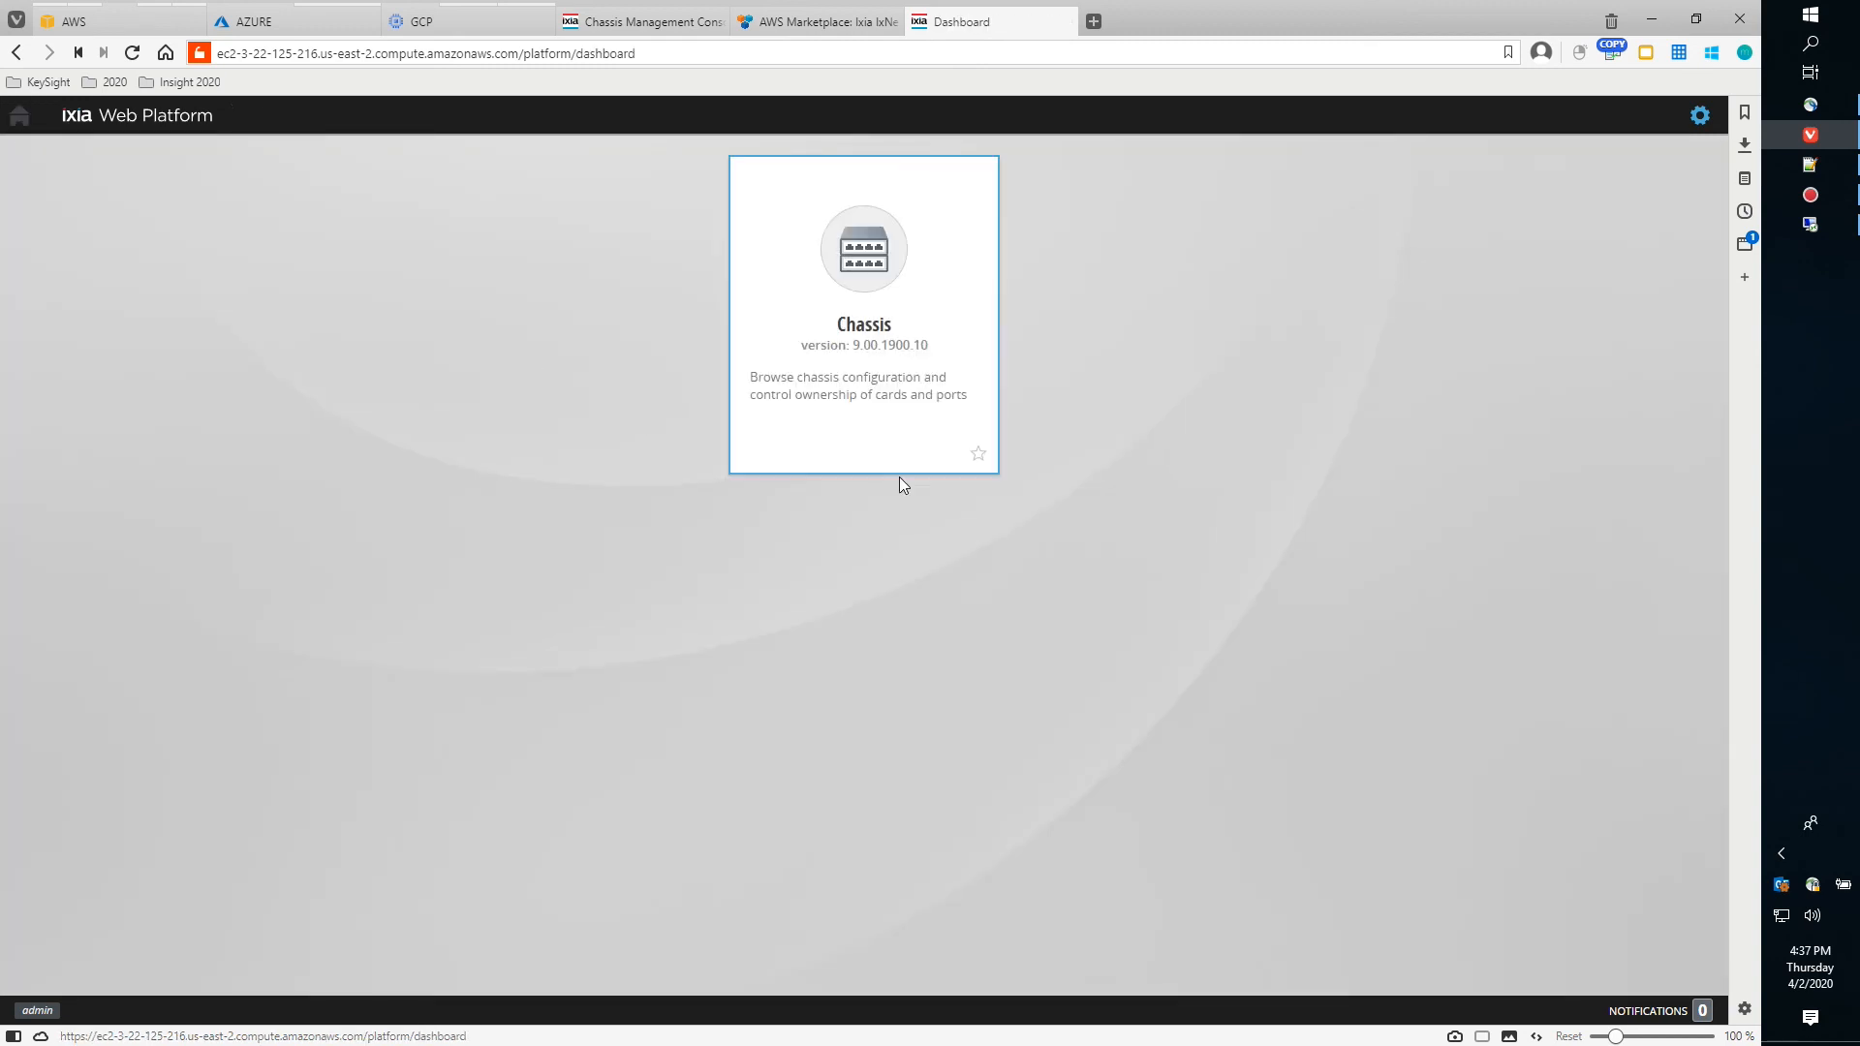
{"action": "left_click", "coordinate": [1700, 117]}
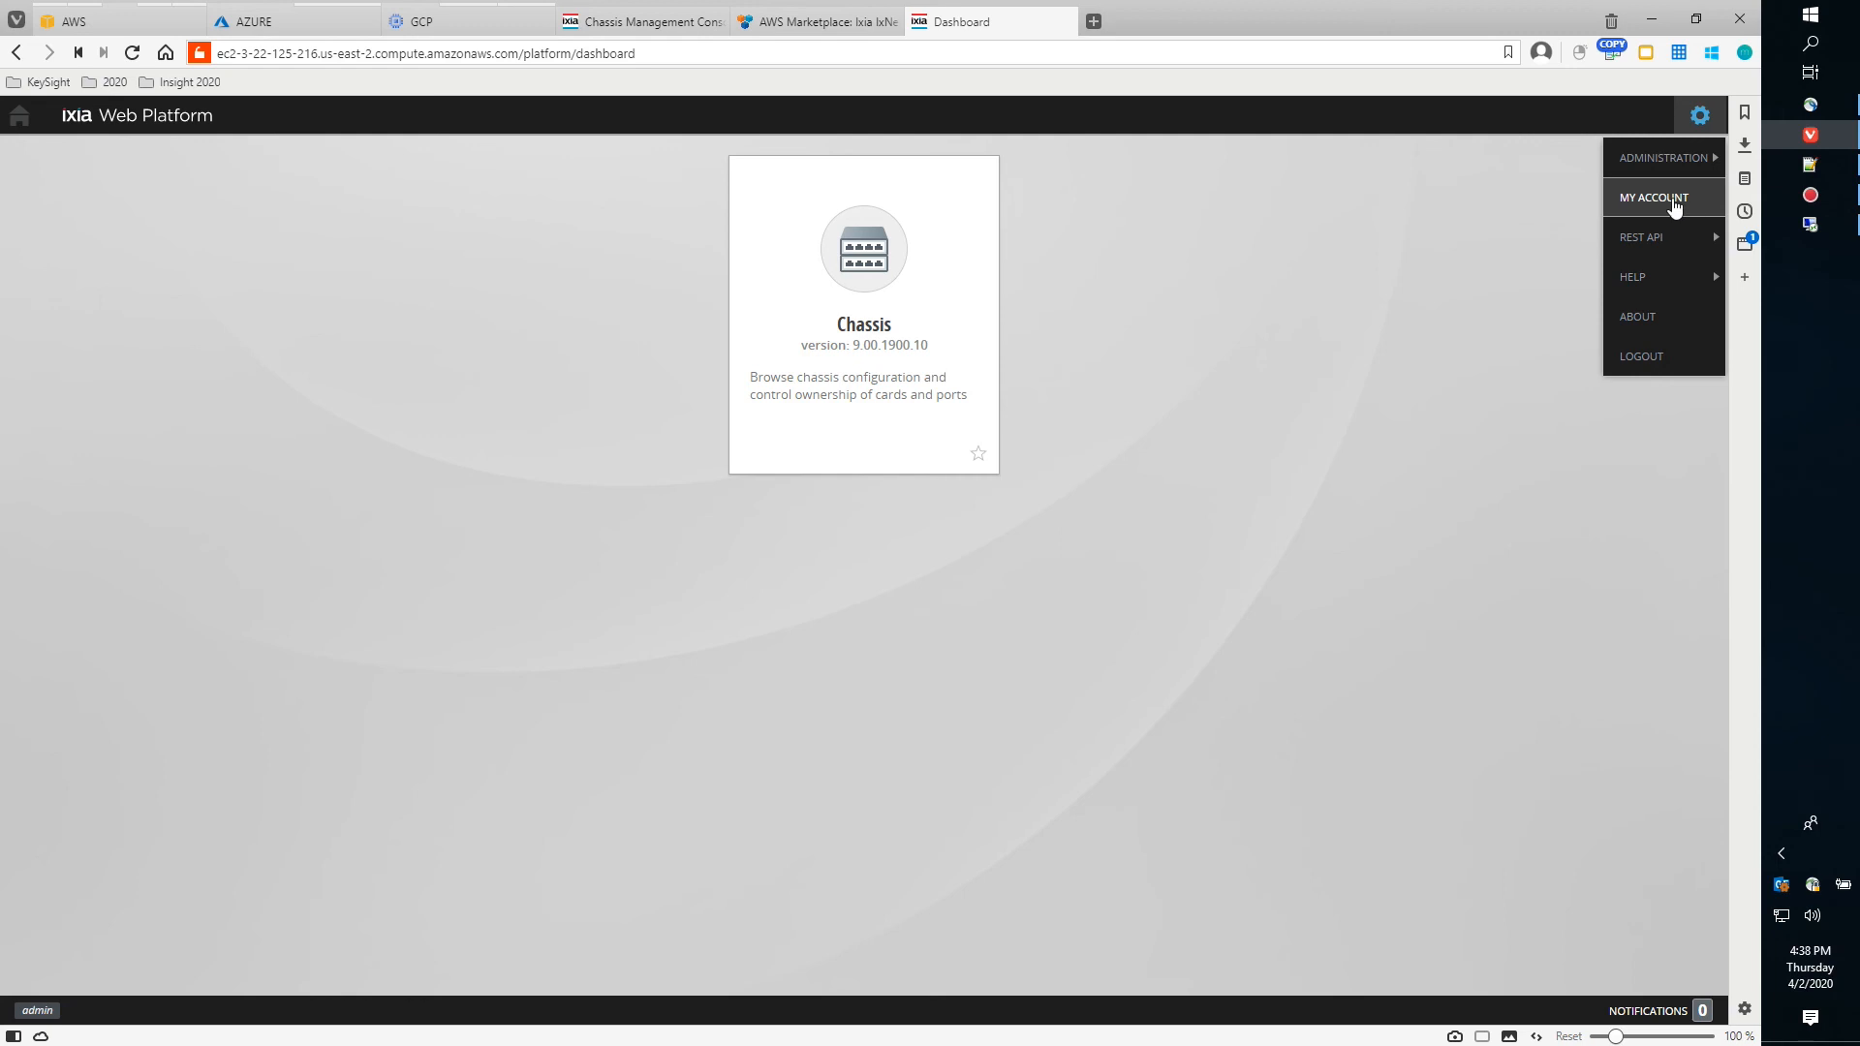
Open VMONE2's chassis CLI, list commands, and check the traffic-engine-dpdk status
{"action": "left_click", "coordinate": [848, 263]}
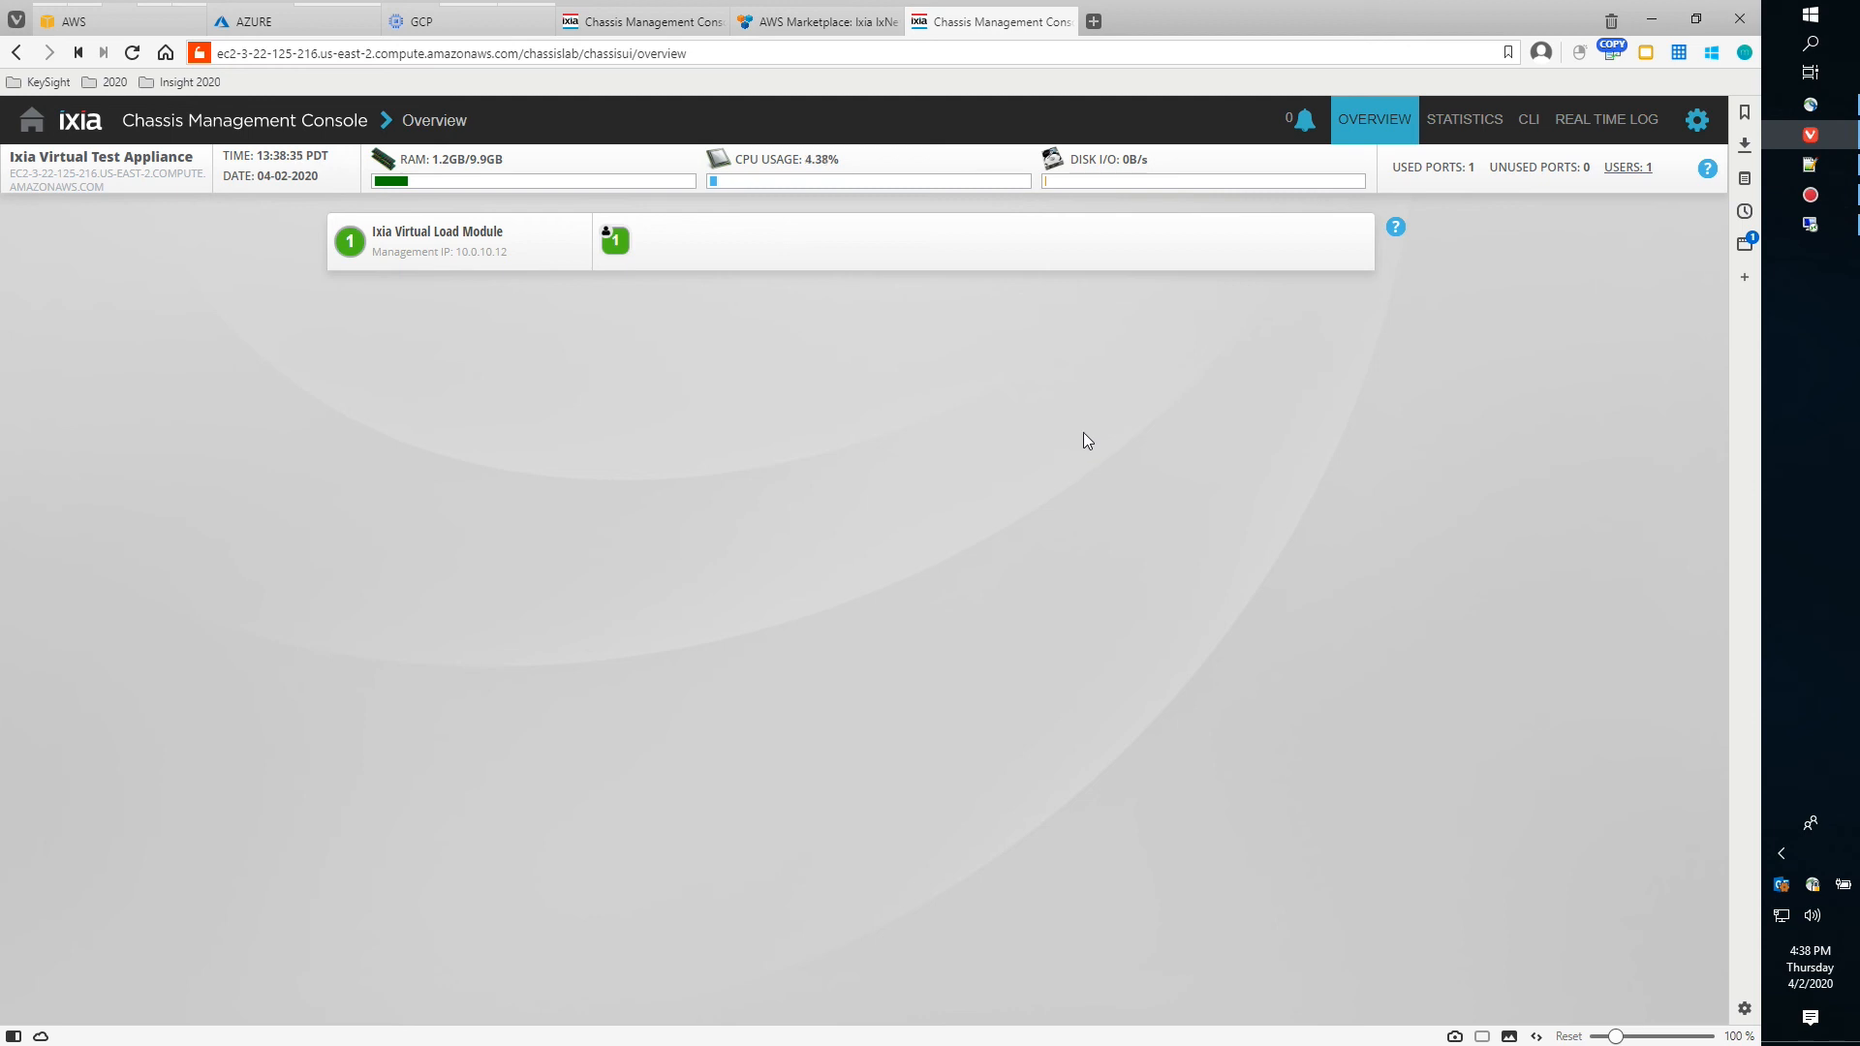
{"action": "left_click", "coordinate": [1528, 124]}
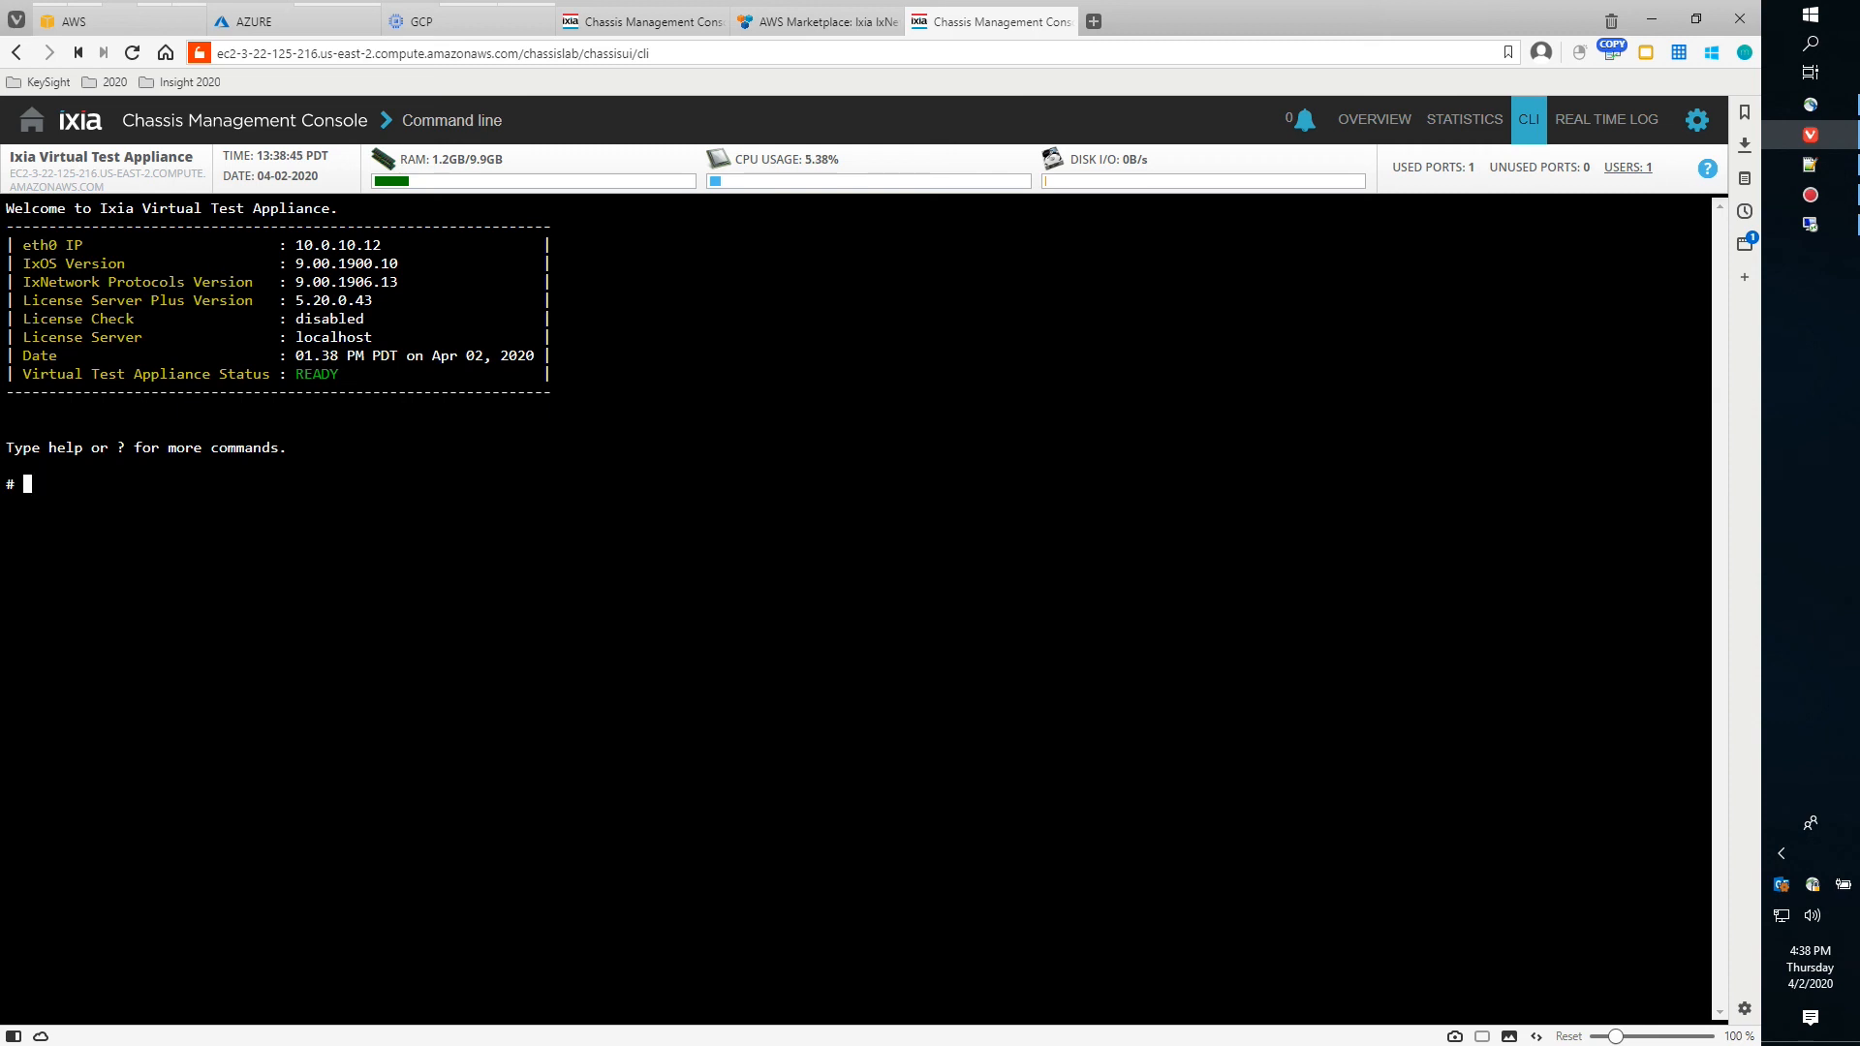
{"action": "type", "text": "?"}
{"action": "key", "text": "Return"}
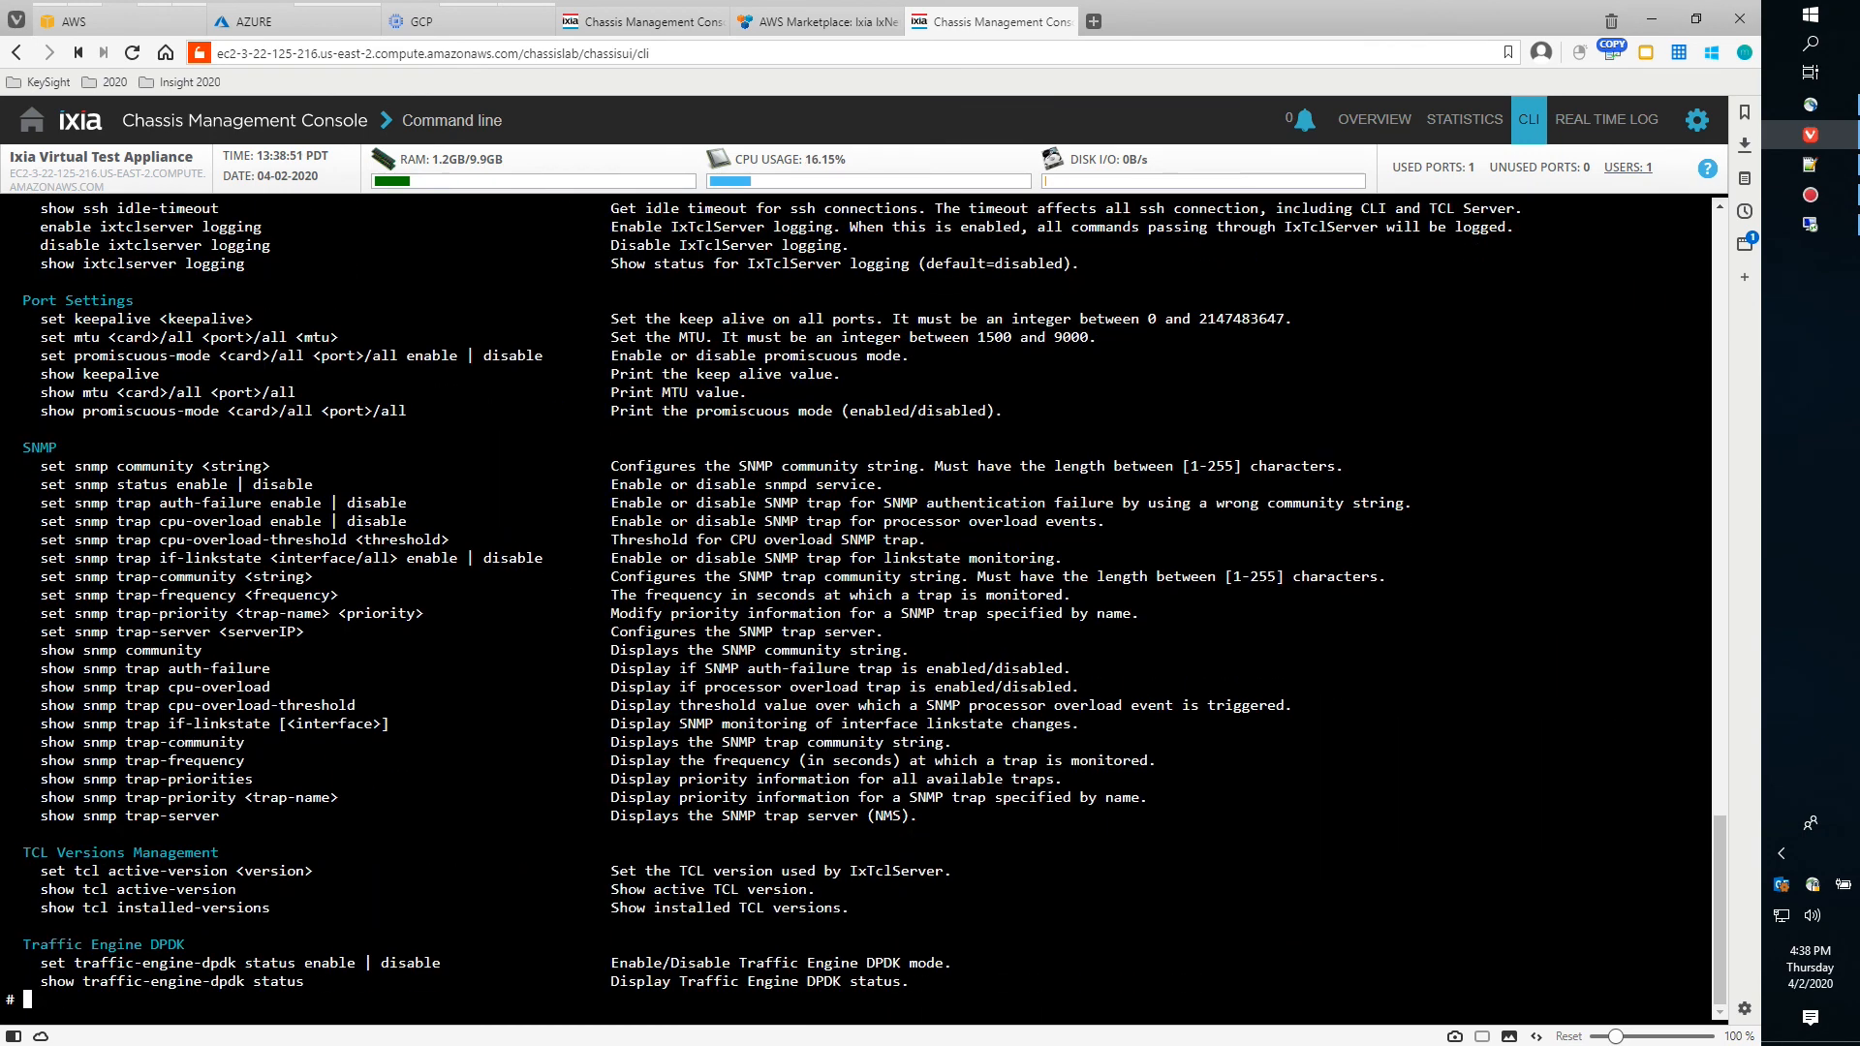
{"action": "type", "text": "show traffic-engine-dpdk status"}
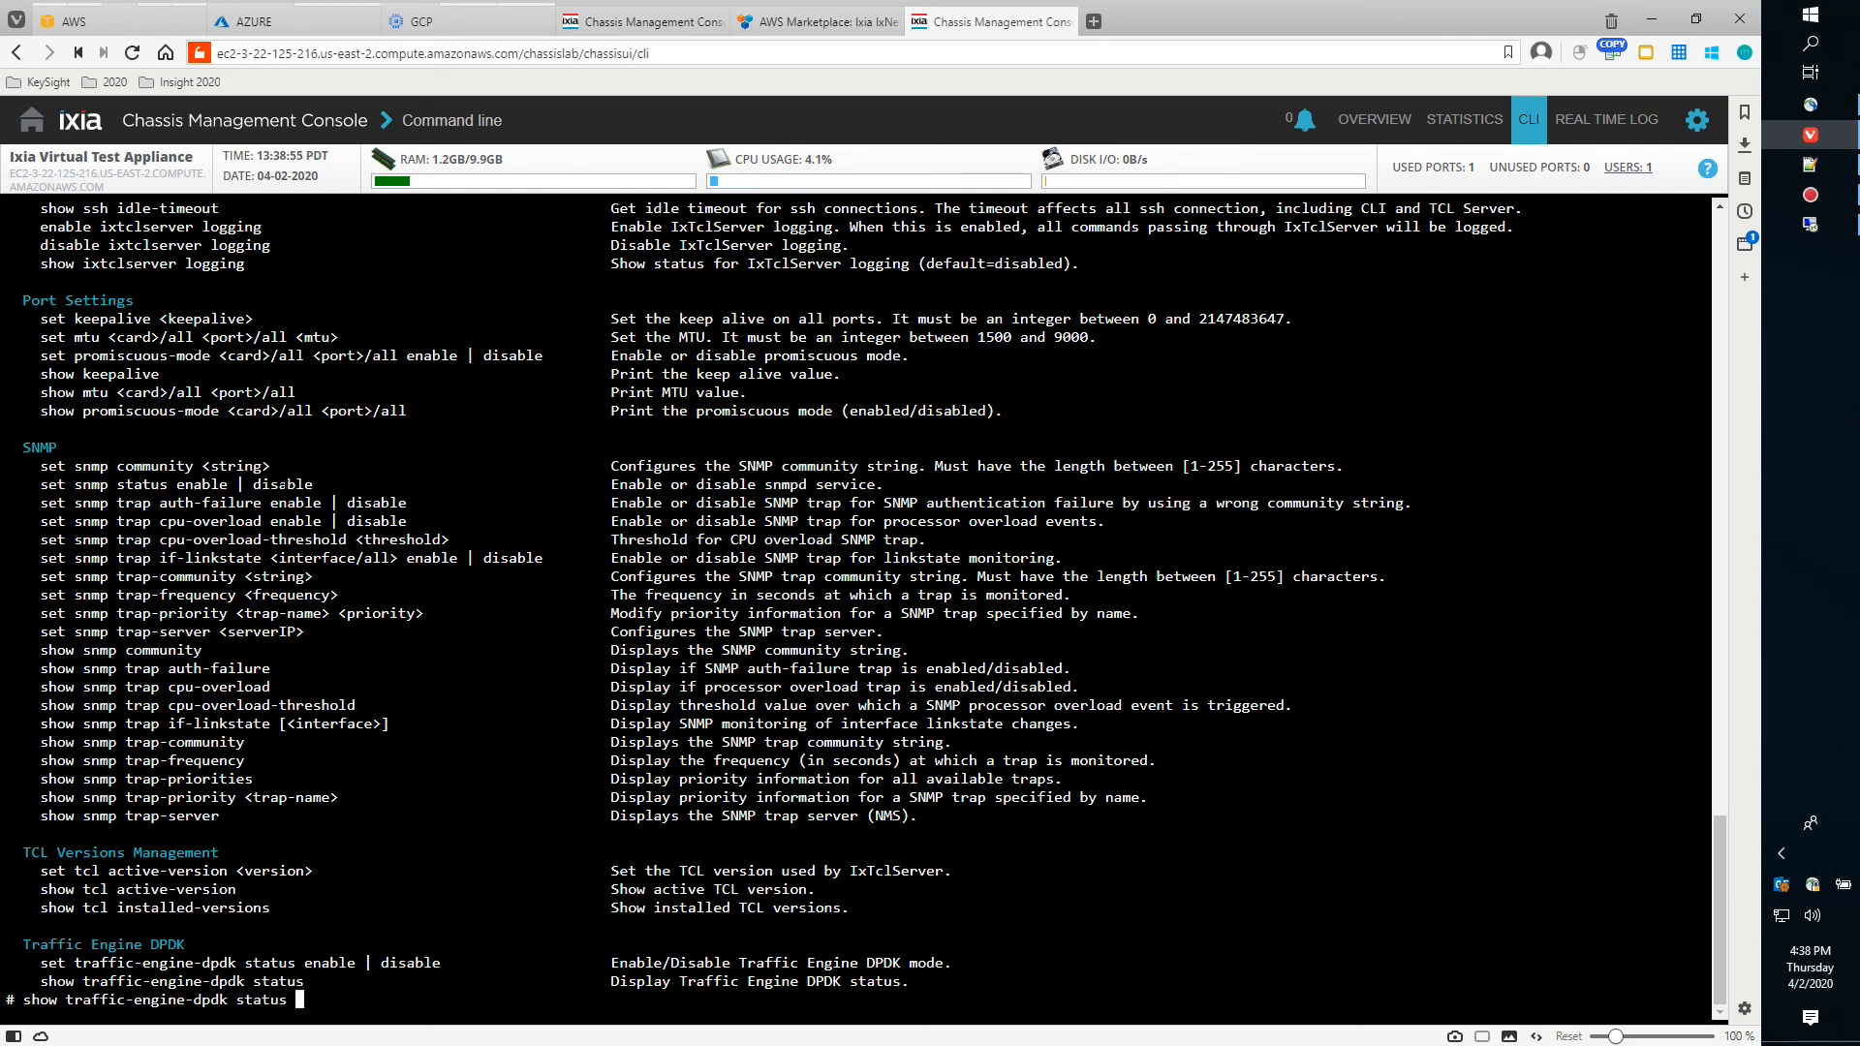
{"action": "key", "text": "Return"}
Run 'set traffic-engine-dpdk status enable' and confirm yes to reboot the chassis
{"action": "type", "text": "se"}
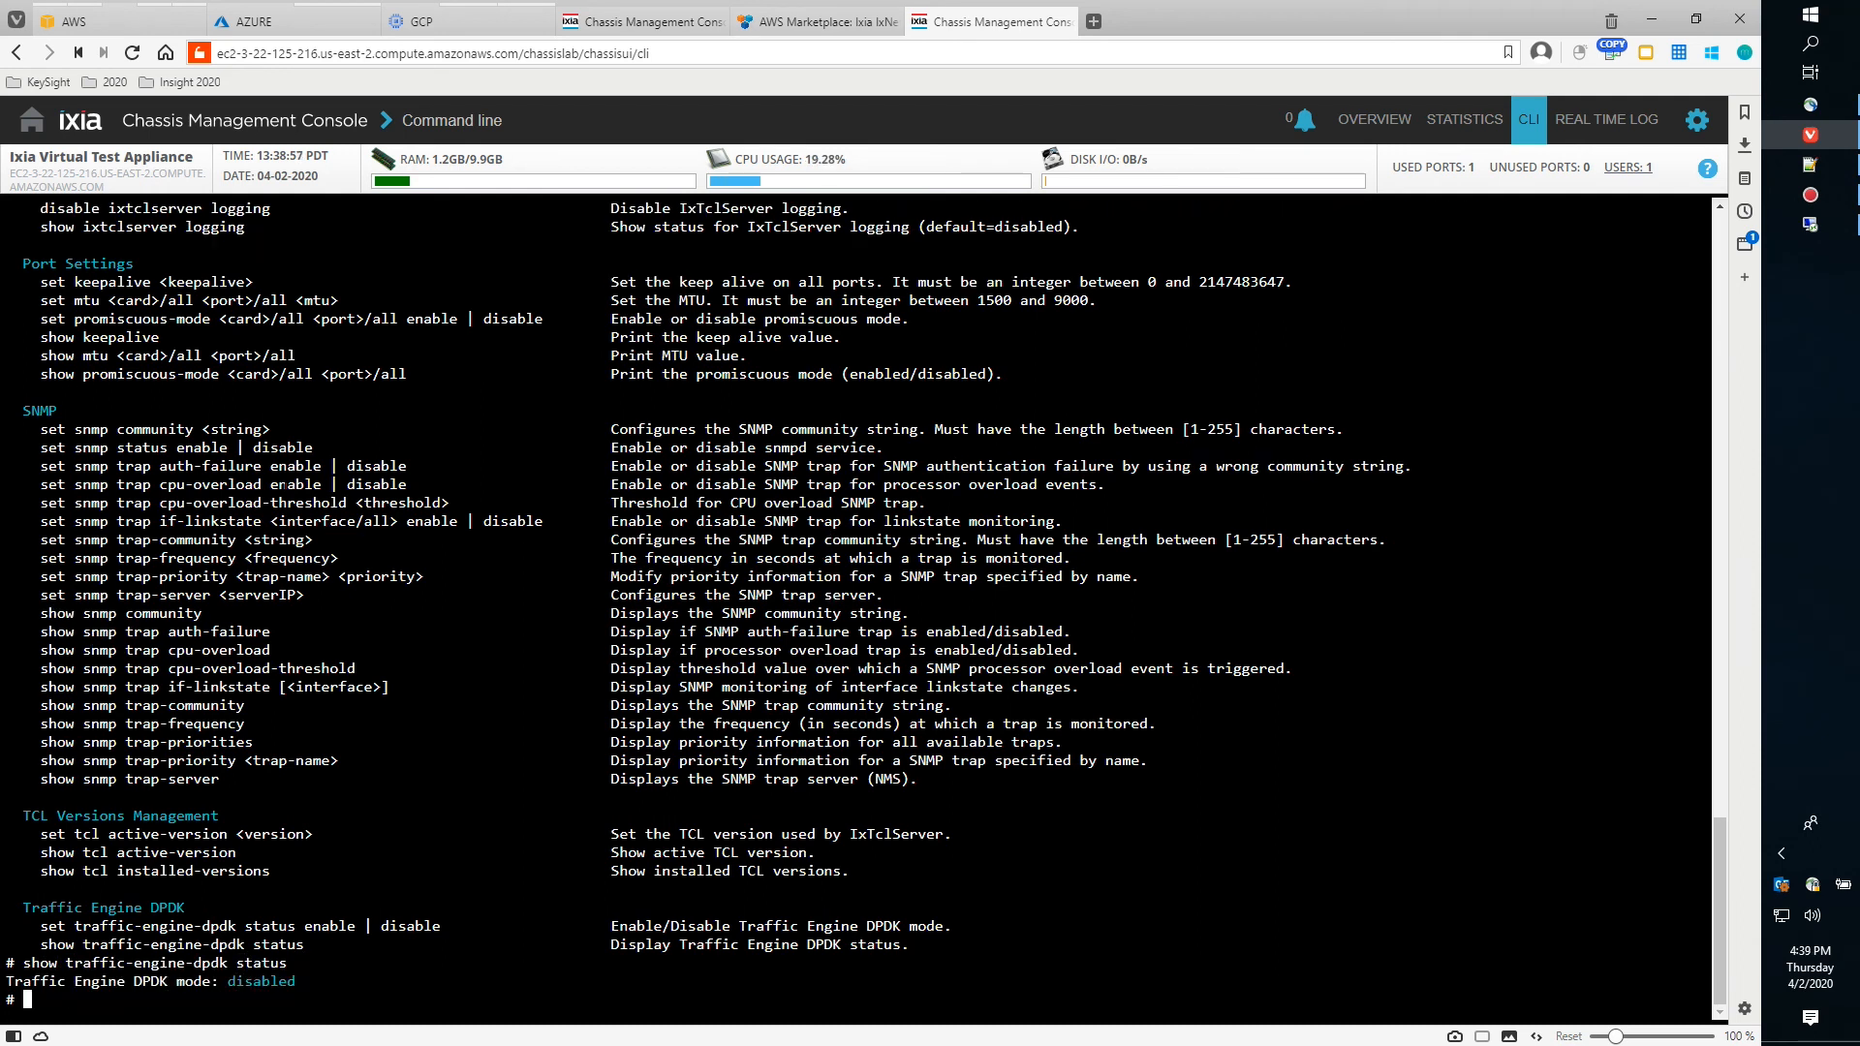
{"action": "type", "text": "t tra"}
{"action": "key", "text": "Tab"}
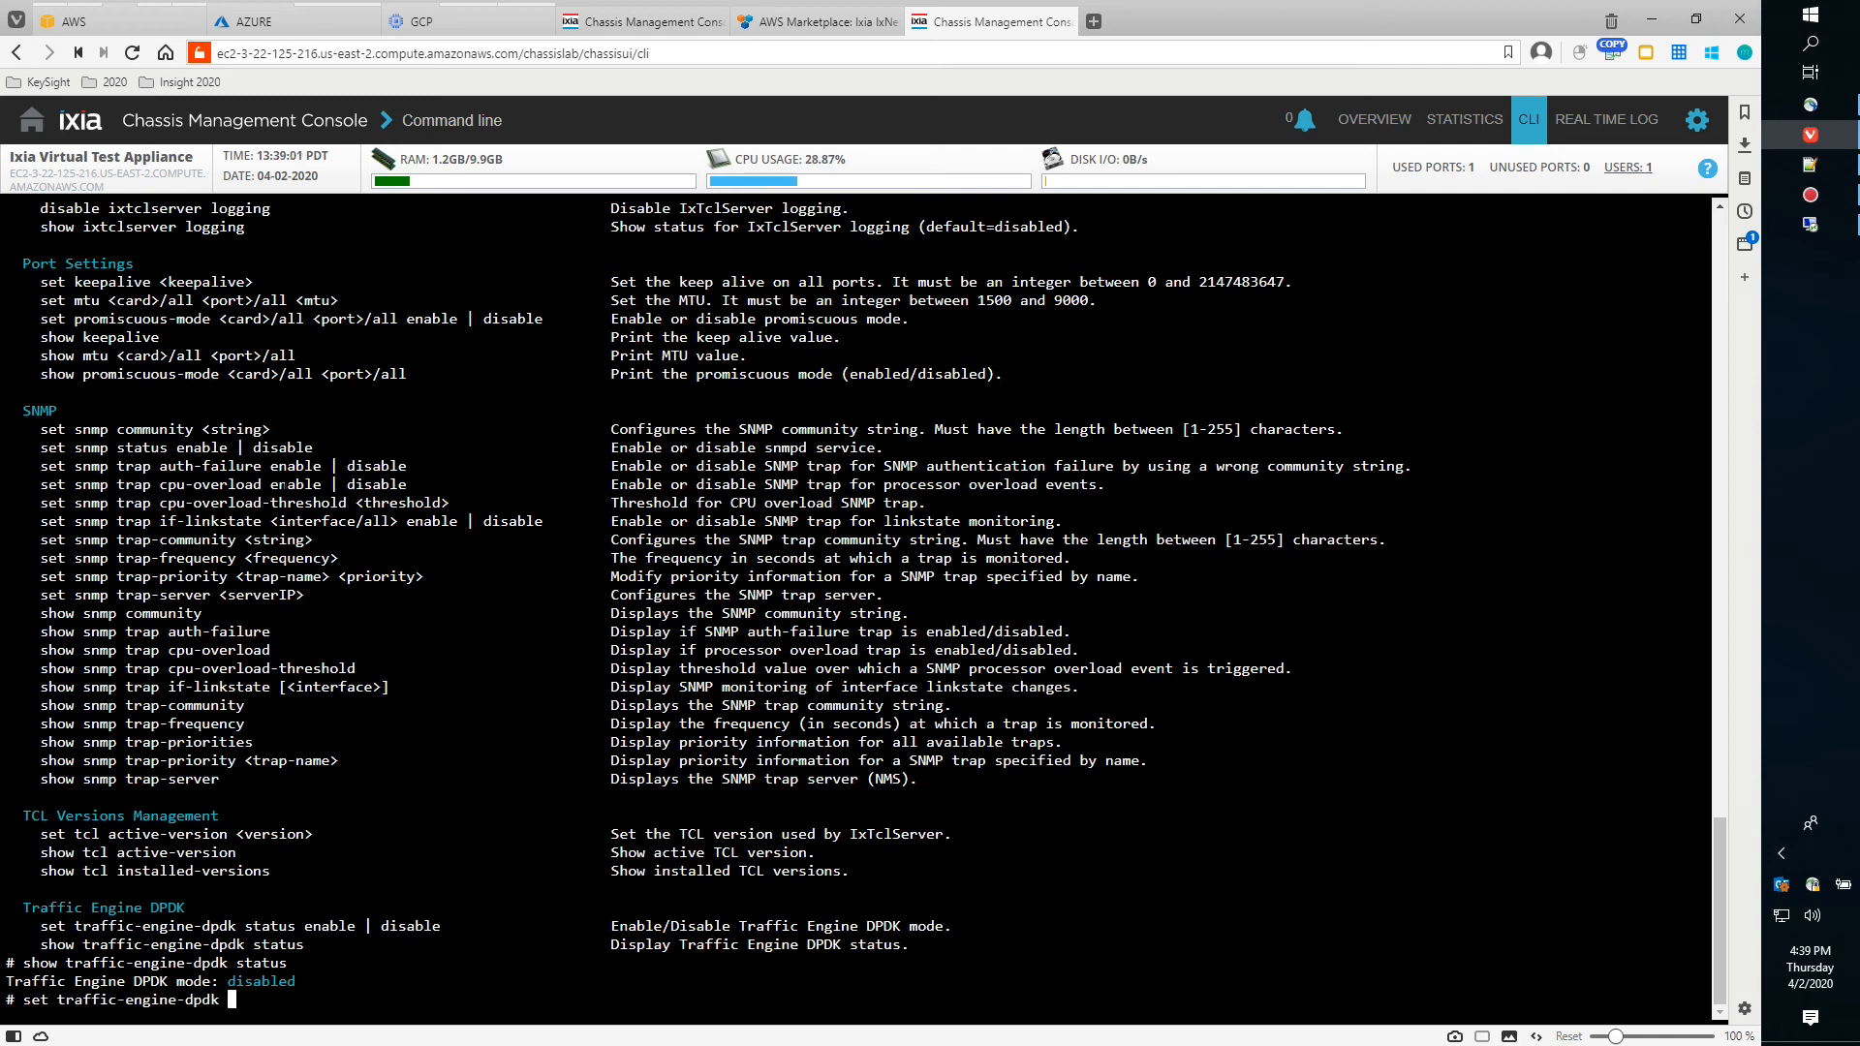
{"action": "type", "text": "status enable"}
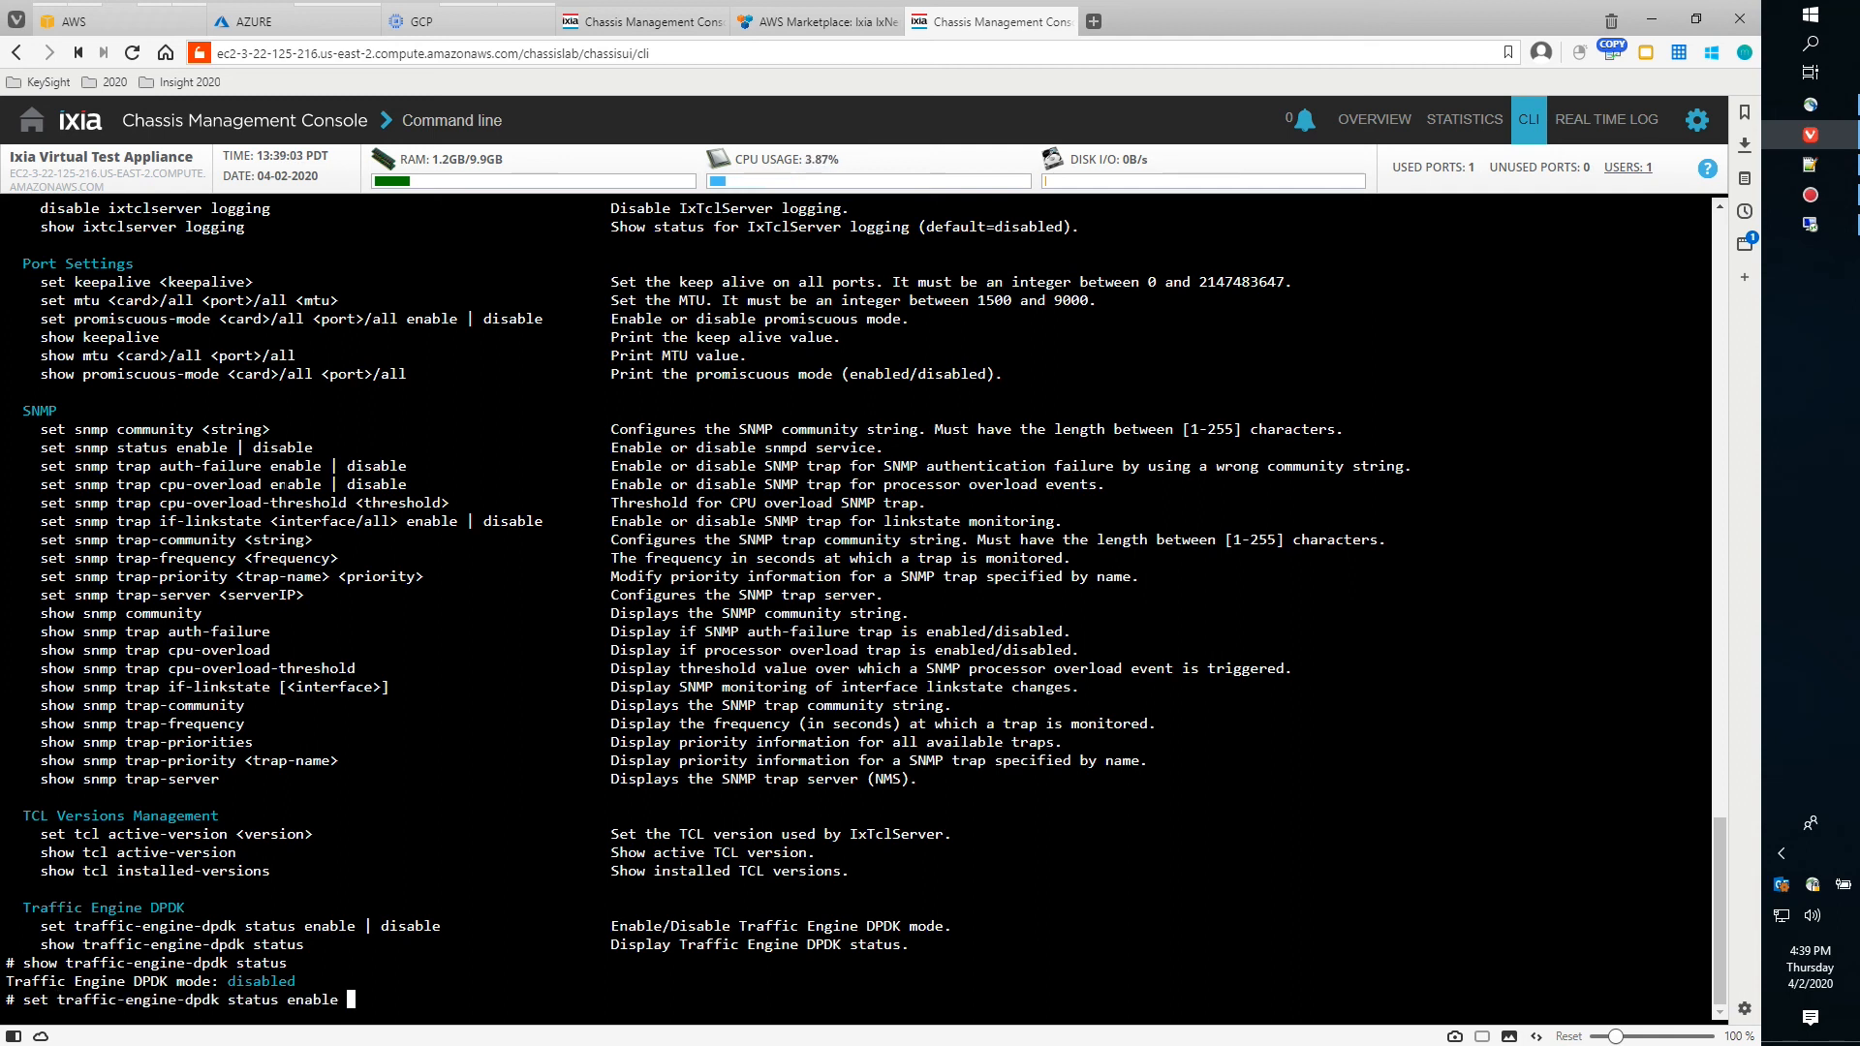
{"action": "key", "text": "Return"}
{"action": "type", "text": "ye"}
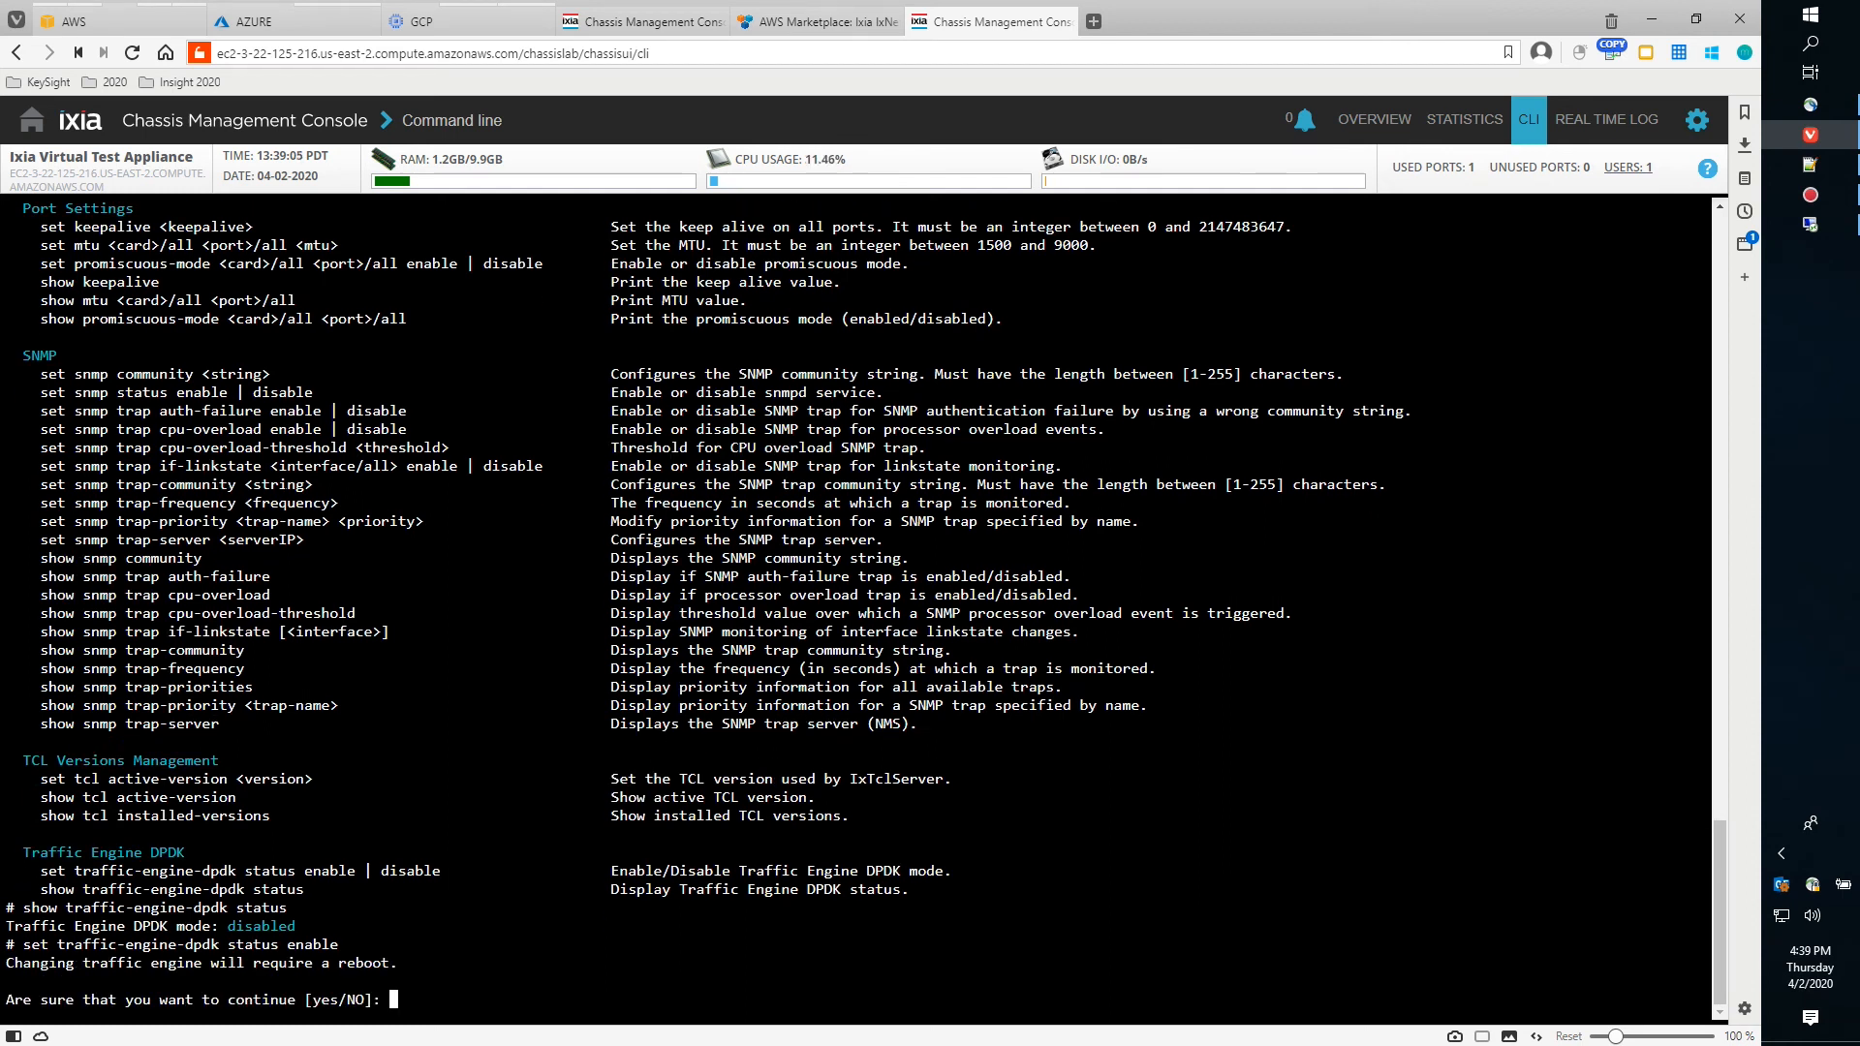
{"action": "type", "text": "s"}
{"action": "key", "text": "Return"}
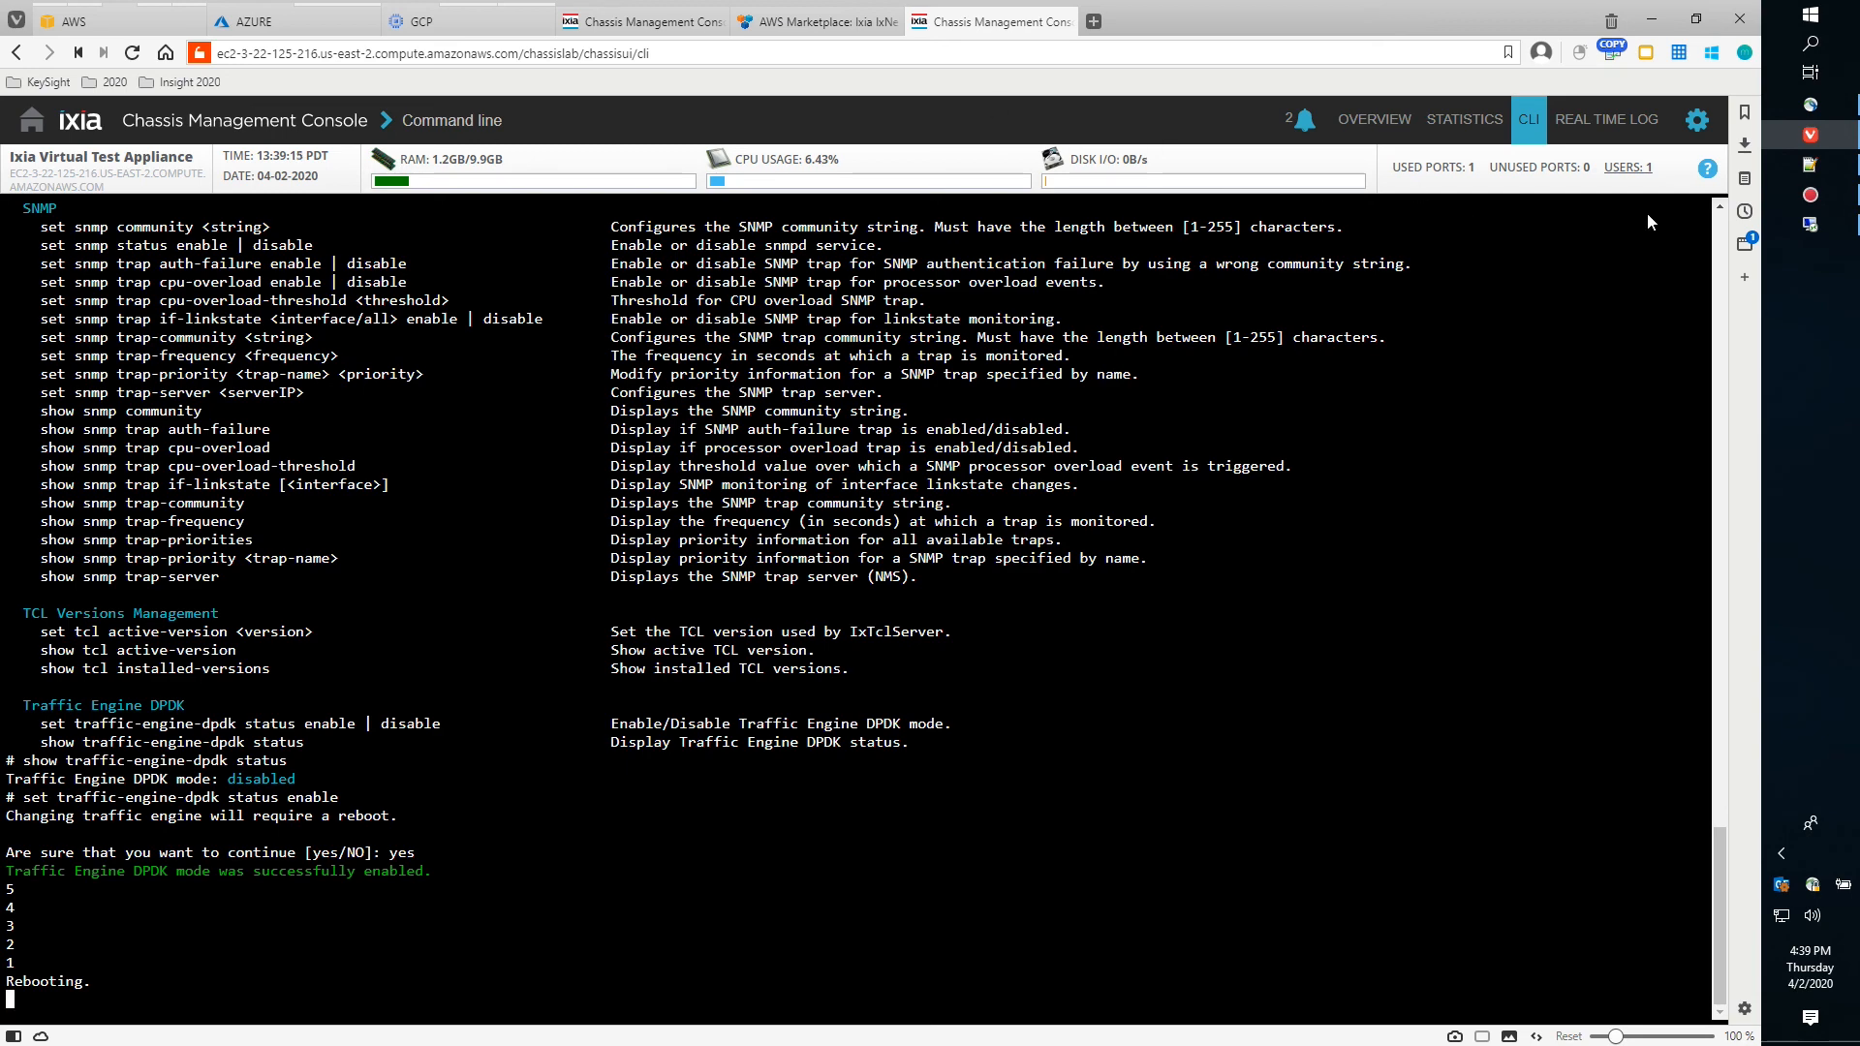
{"action": "left_click", "coordinate": [1811, 225]}
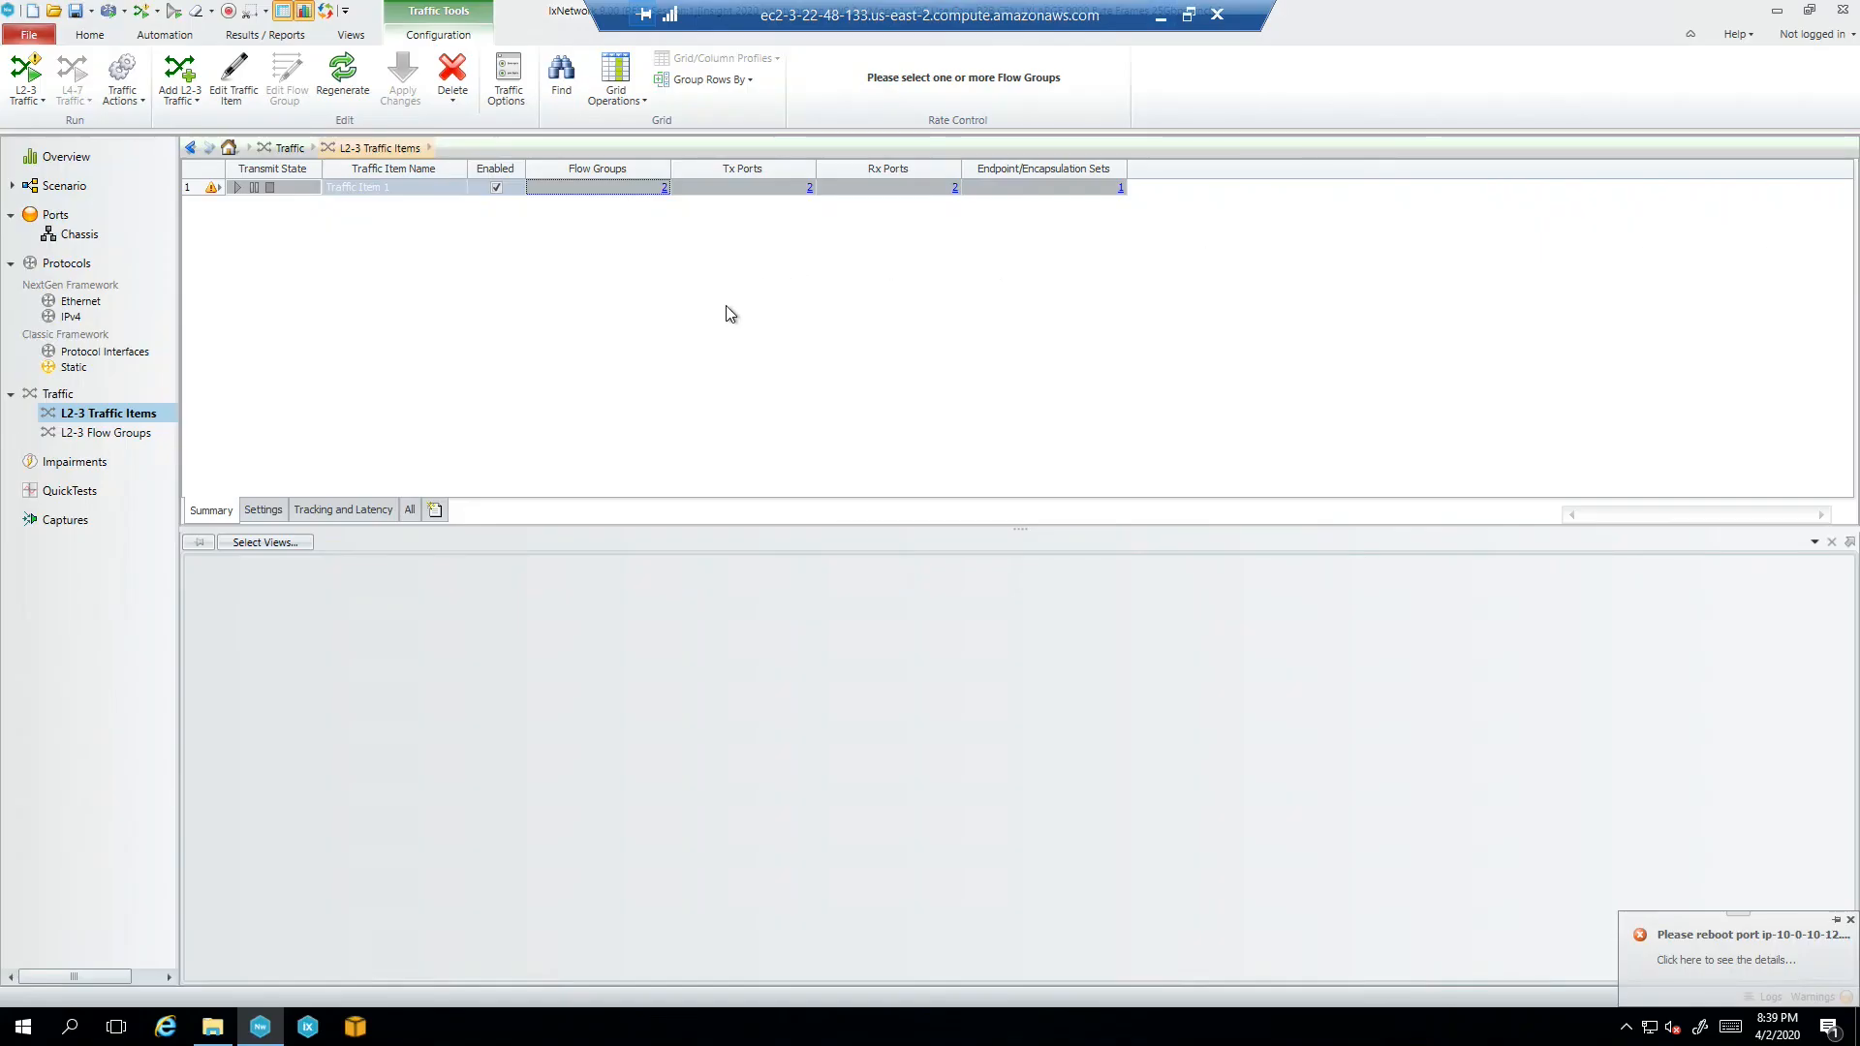
Open the Ports page to confirm both ports are Link Up at 25,000 Mbps
{"action": "left_click", "coordinate": [56, 214]}
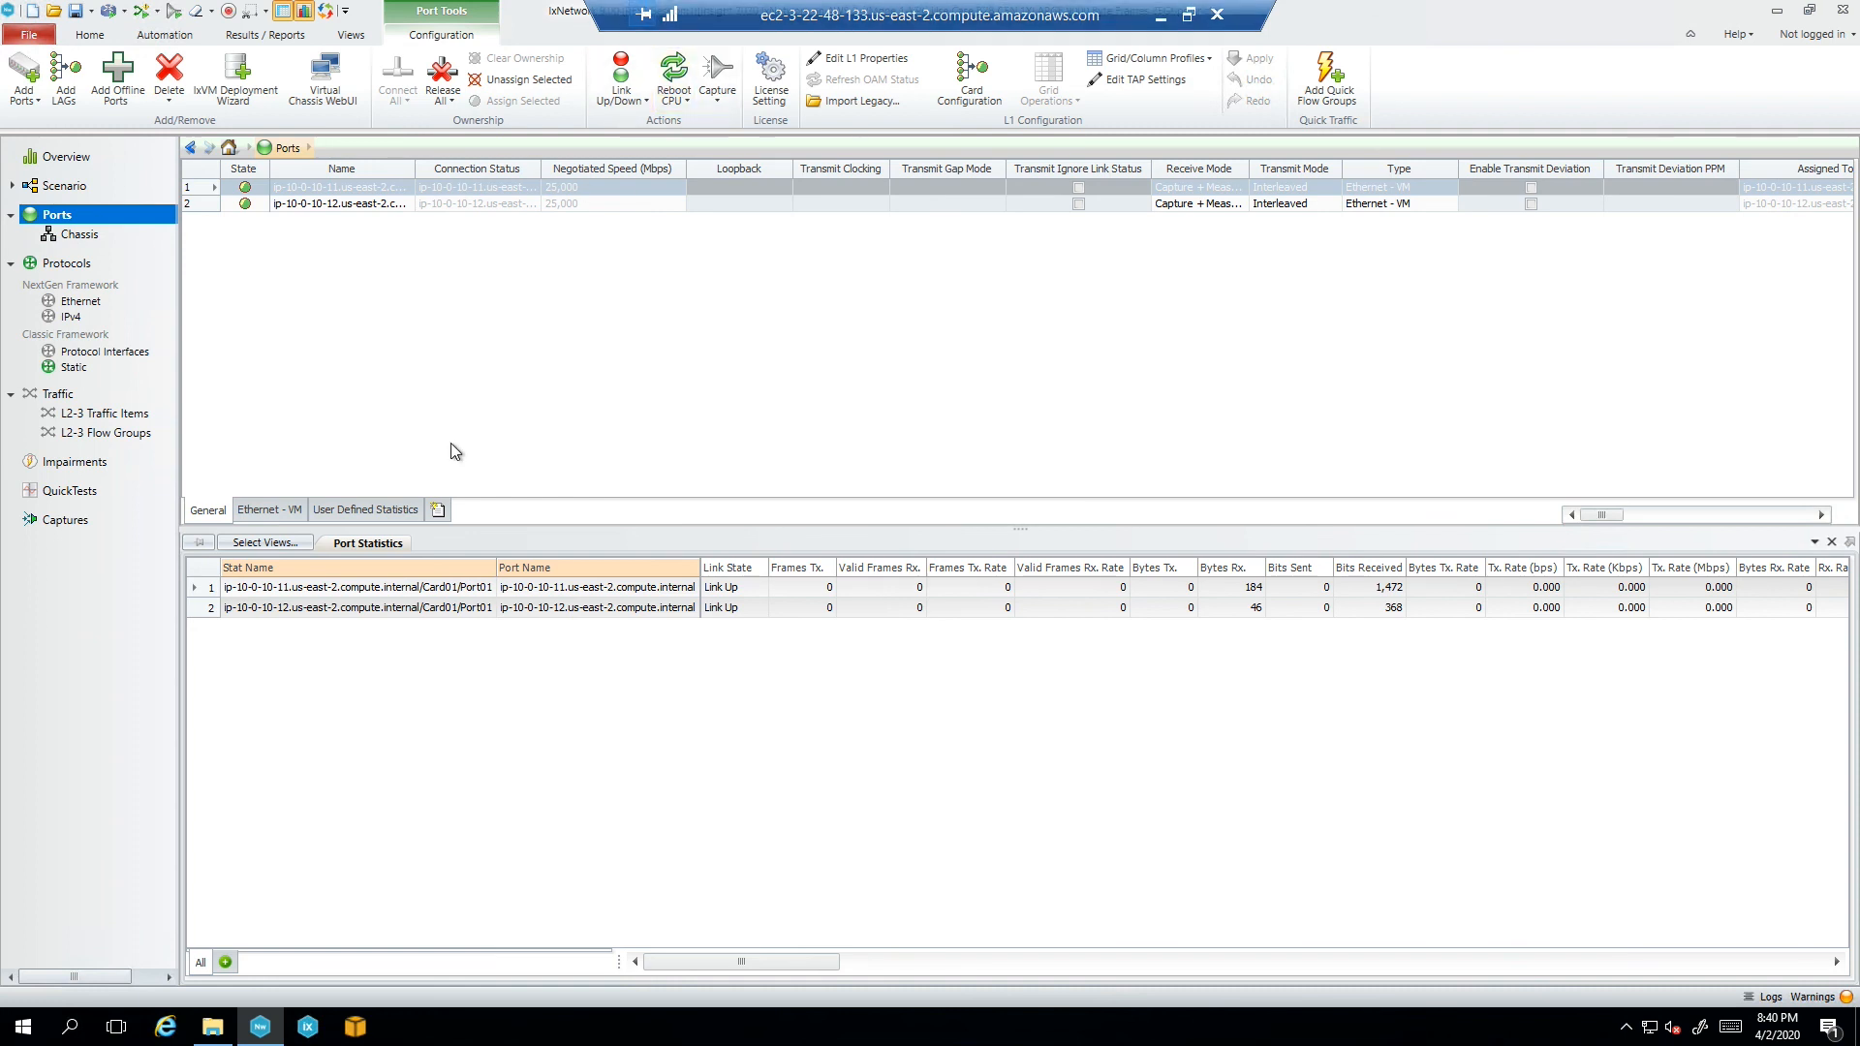
Start all protocols from the Scenario view, then show the L2-3 Traffic Items list
{"action": "left_click", "coordinate": [64, 185]}
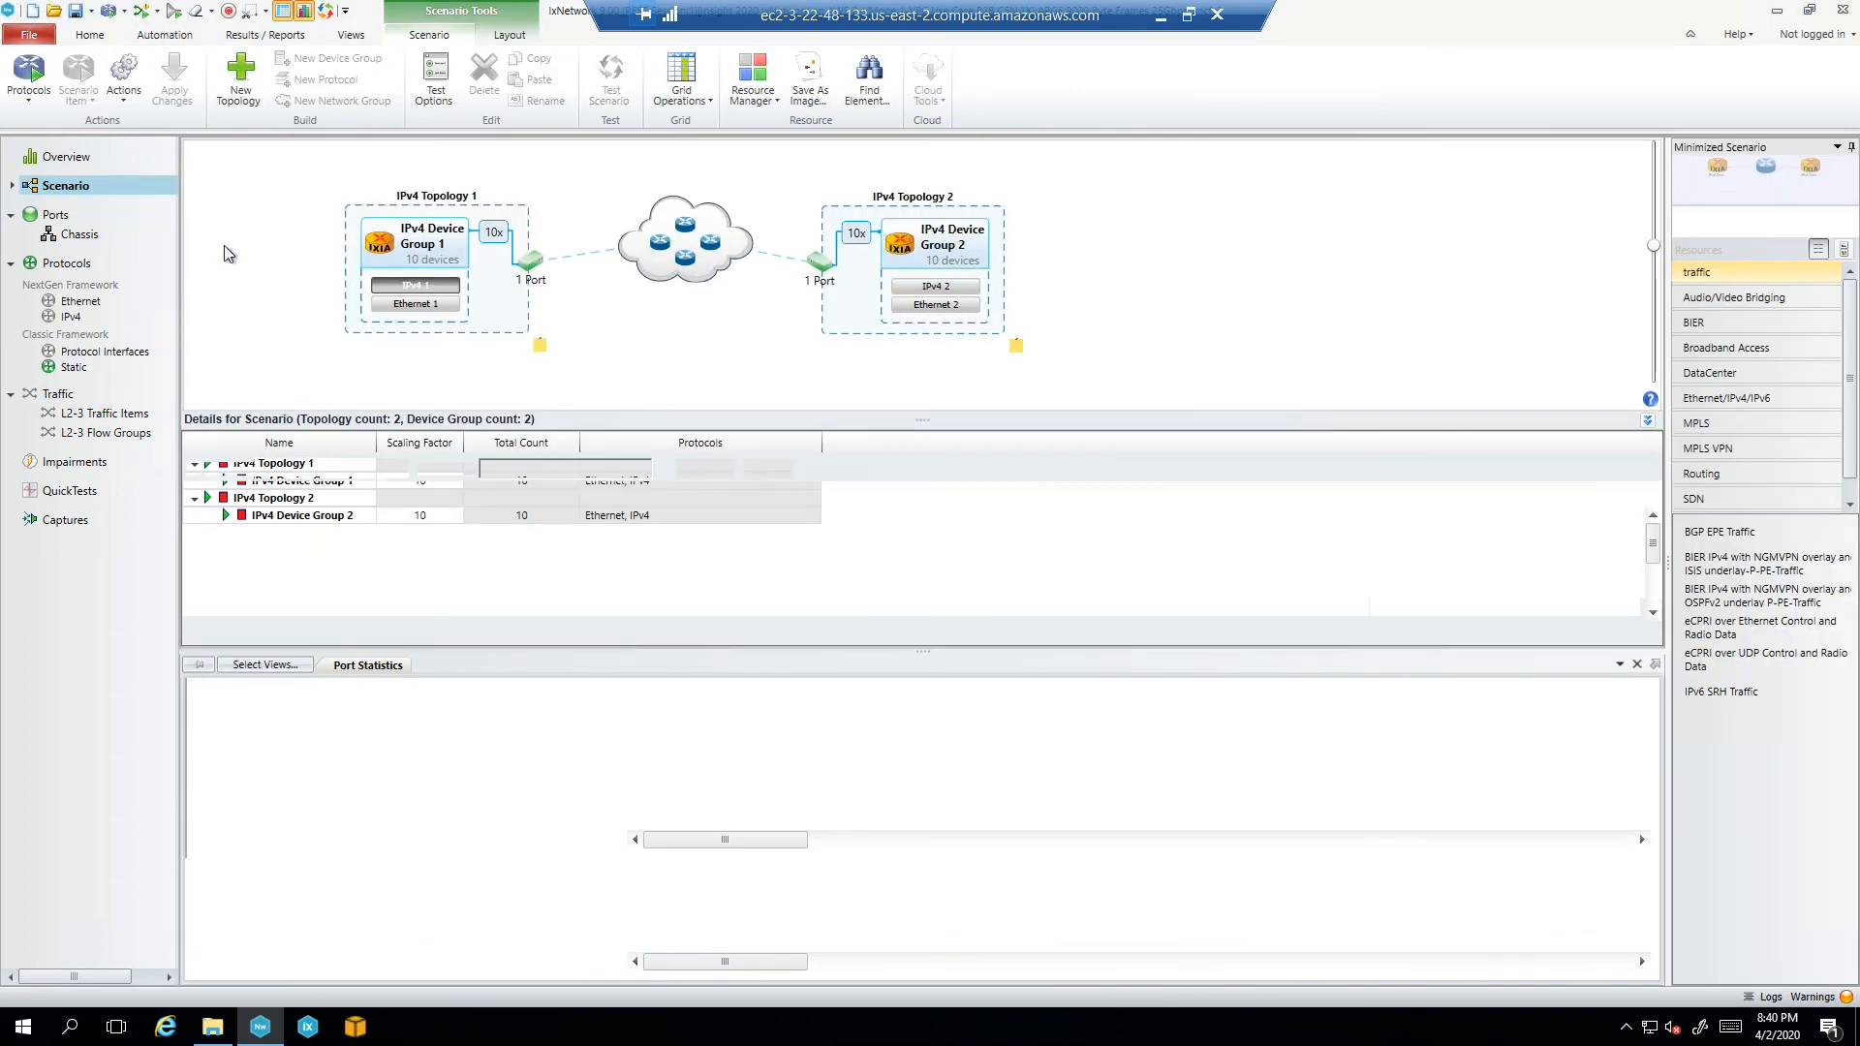
{"action": "left_click", "coordinate": [28, 97]}
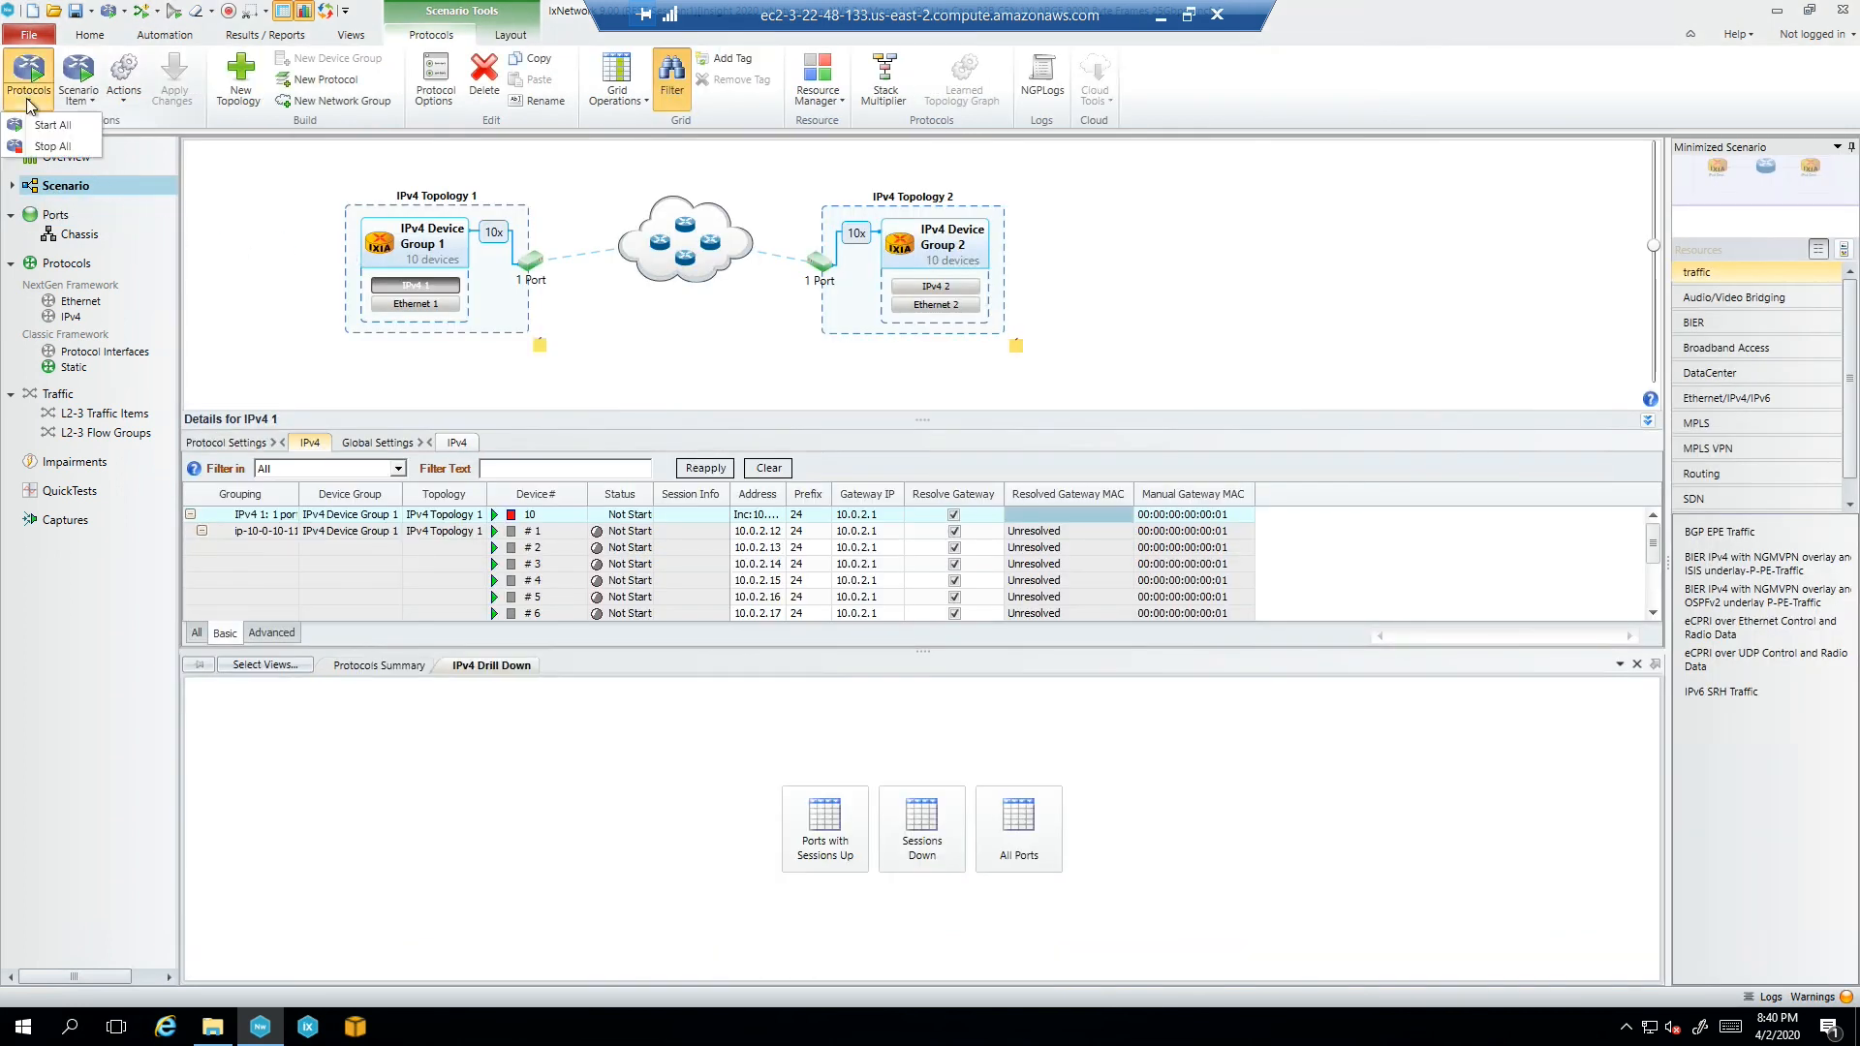
{"action": "left_click", "coordinate": [43, 125]}
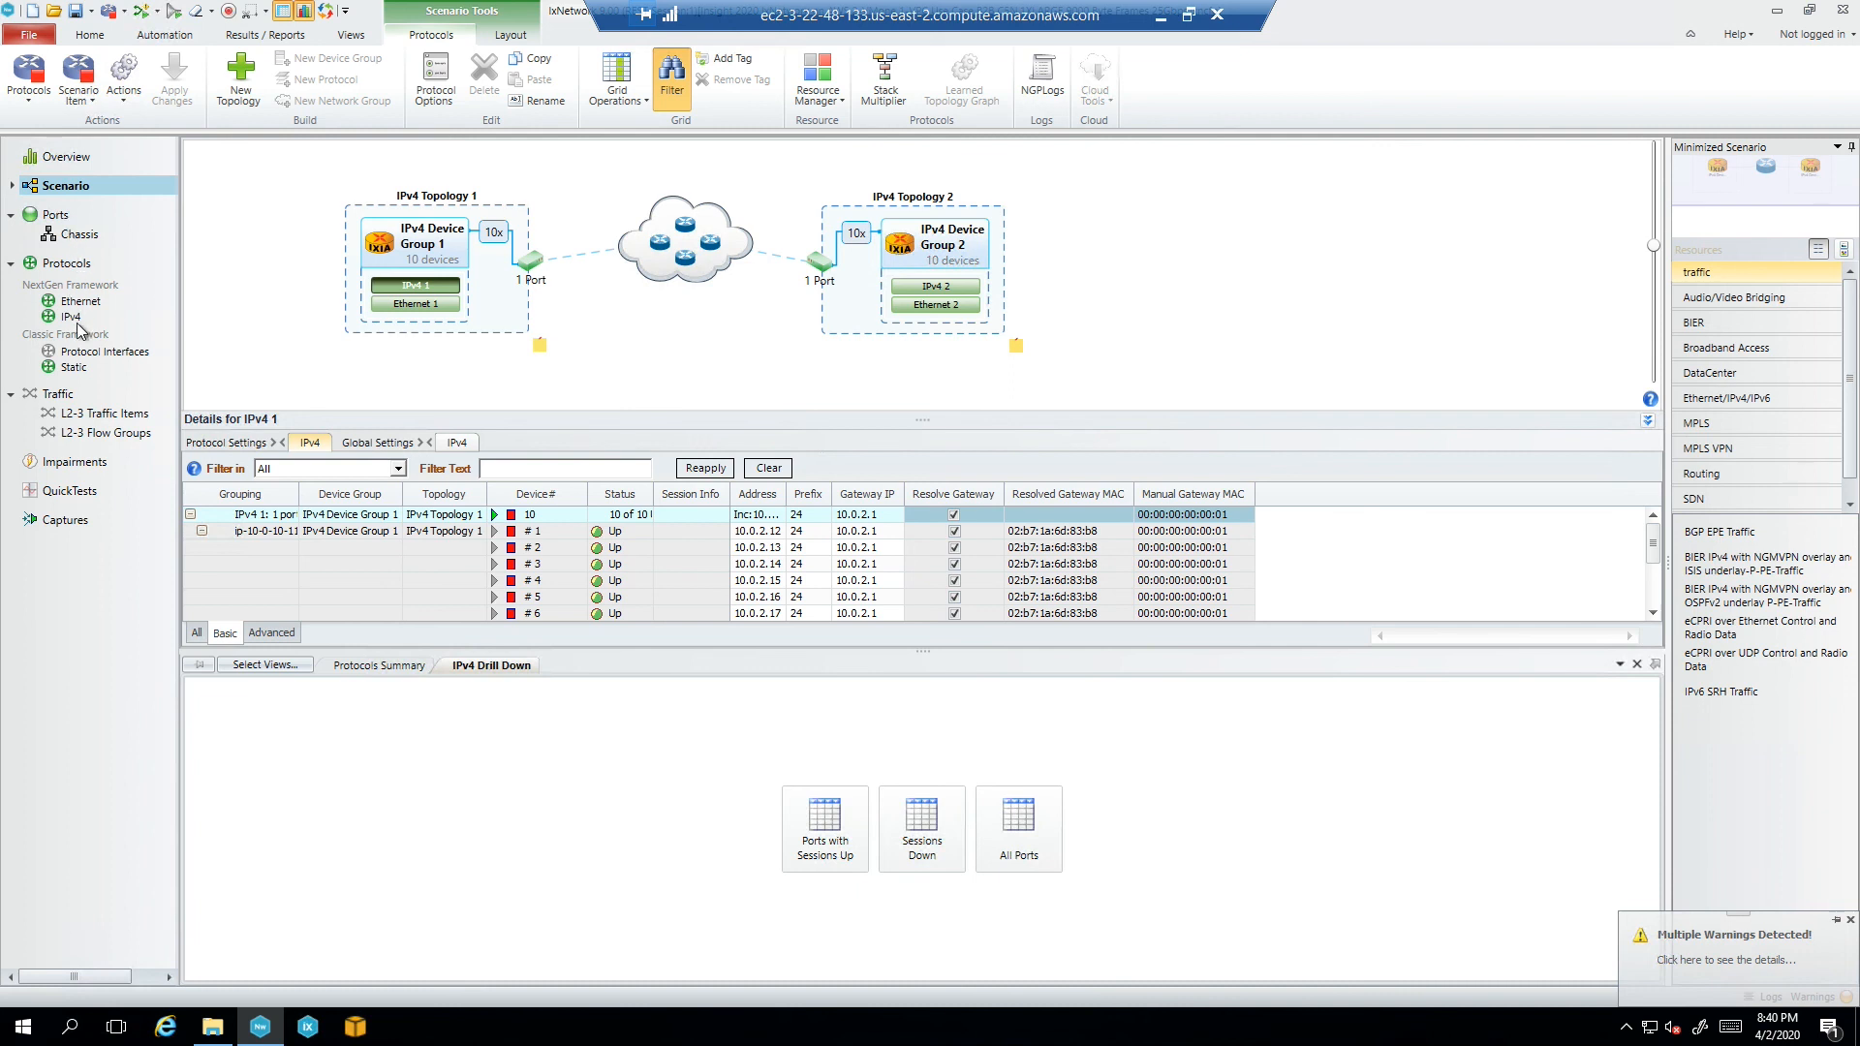
{"action": "left_click", "coordinate": [98, 410]}
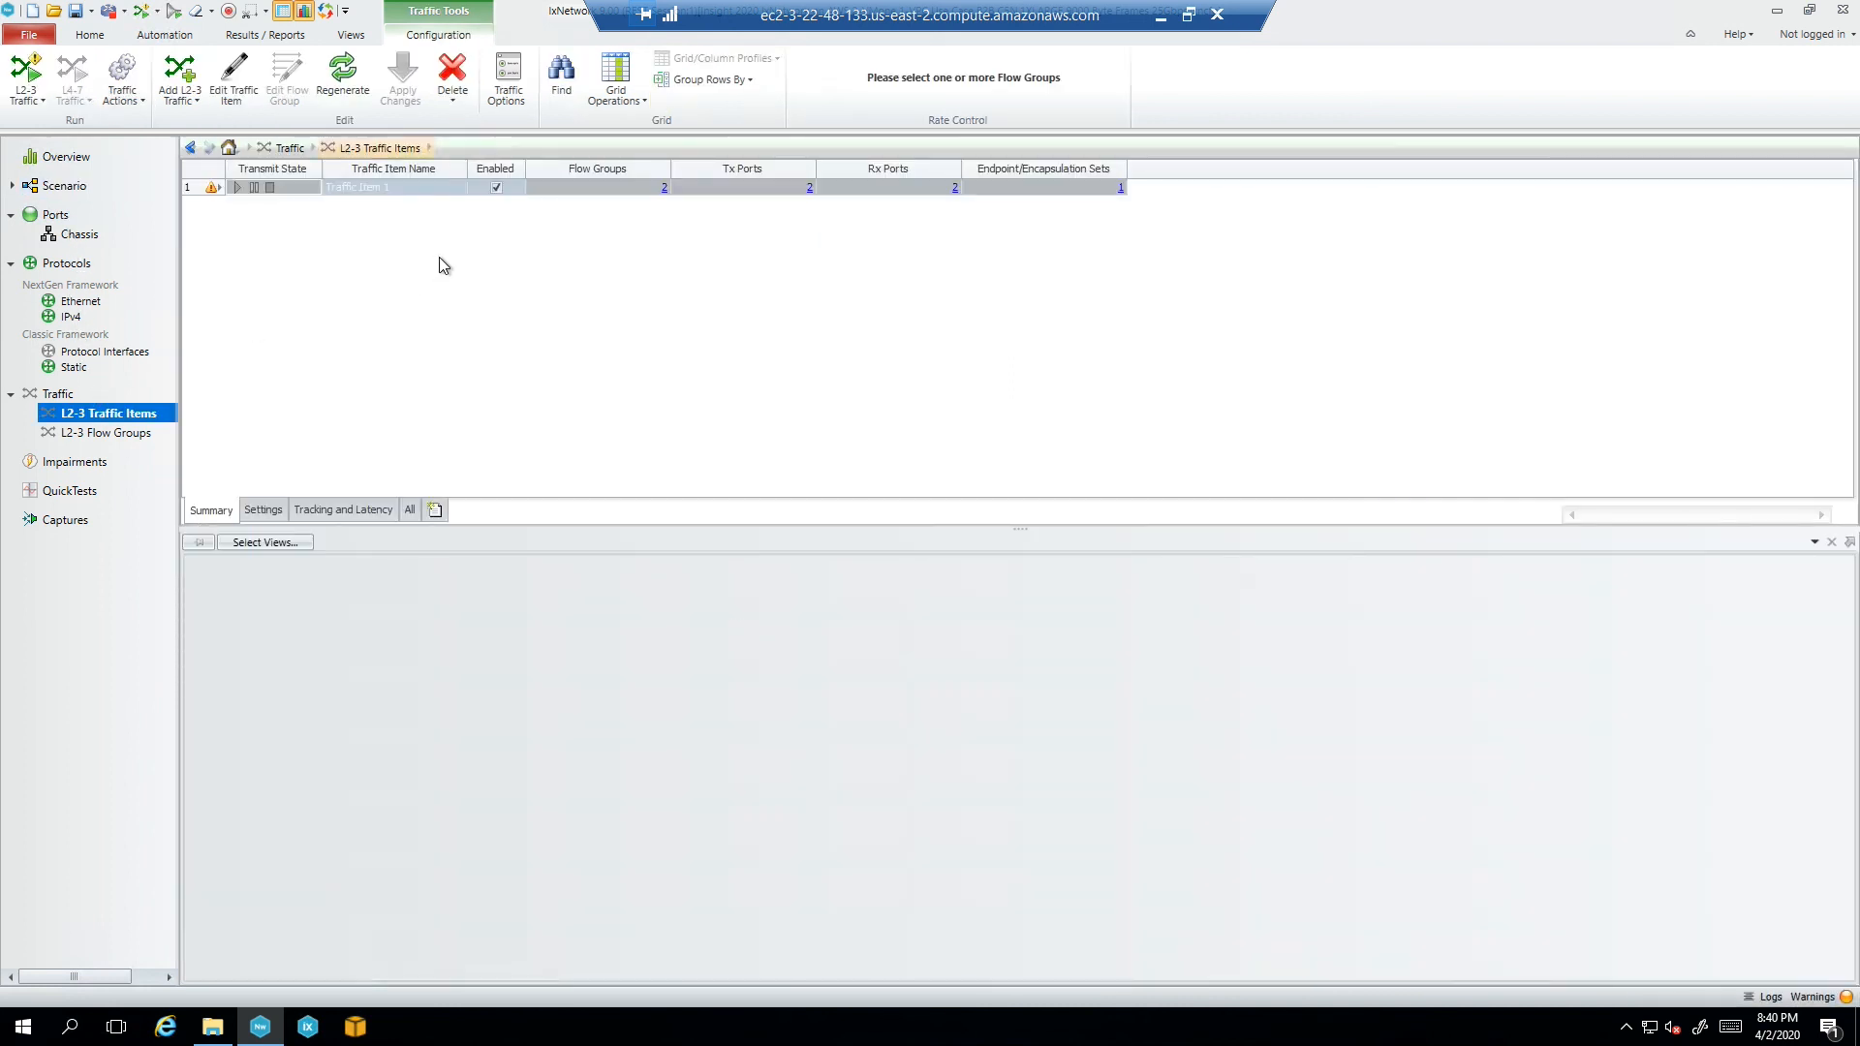
Regenerate and apply Traffic Item 1, then start L2-3 traffic at about 24.9 Gbps
{"action": "left_click", "coordinate": [343, 73]}
{"action": "left_click", "coordinate": [36, 101]}
{"action": "left_click", "coordinate": [51, 132]}
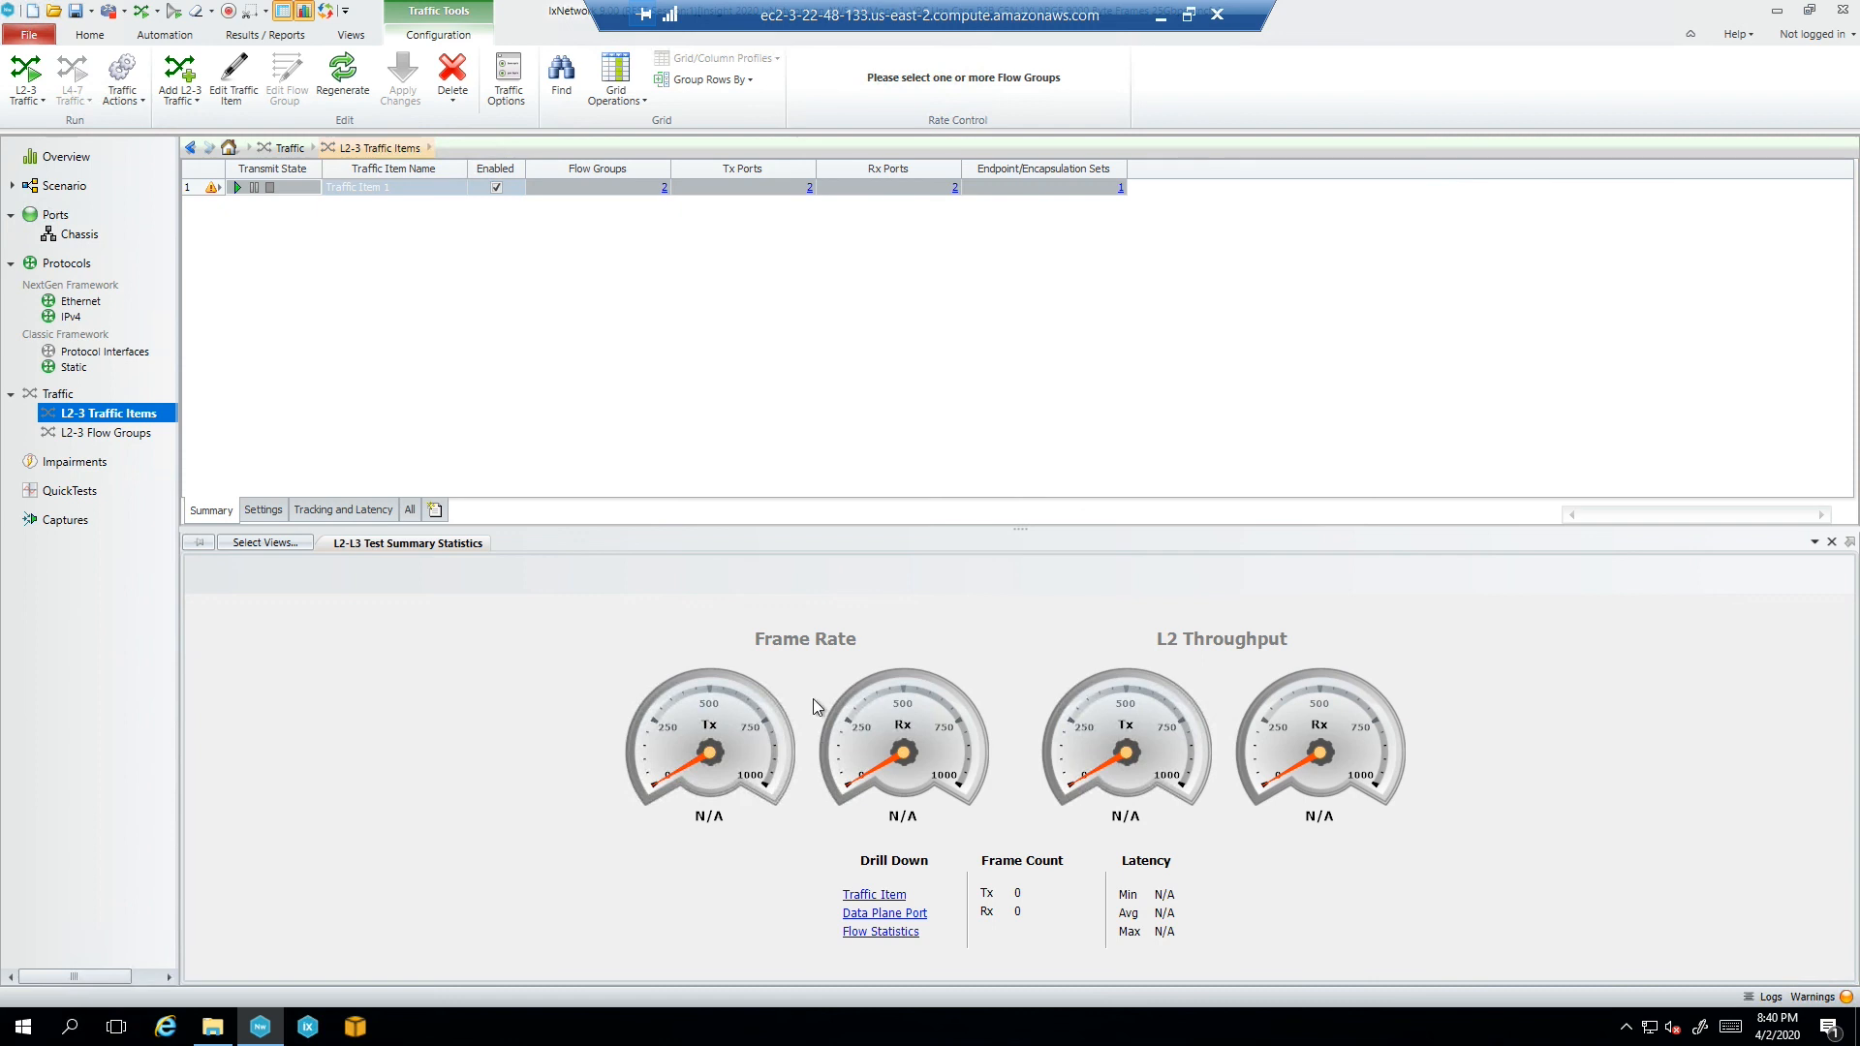
{"action": "left_click", "coordinate": [23, 76]}
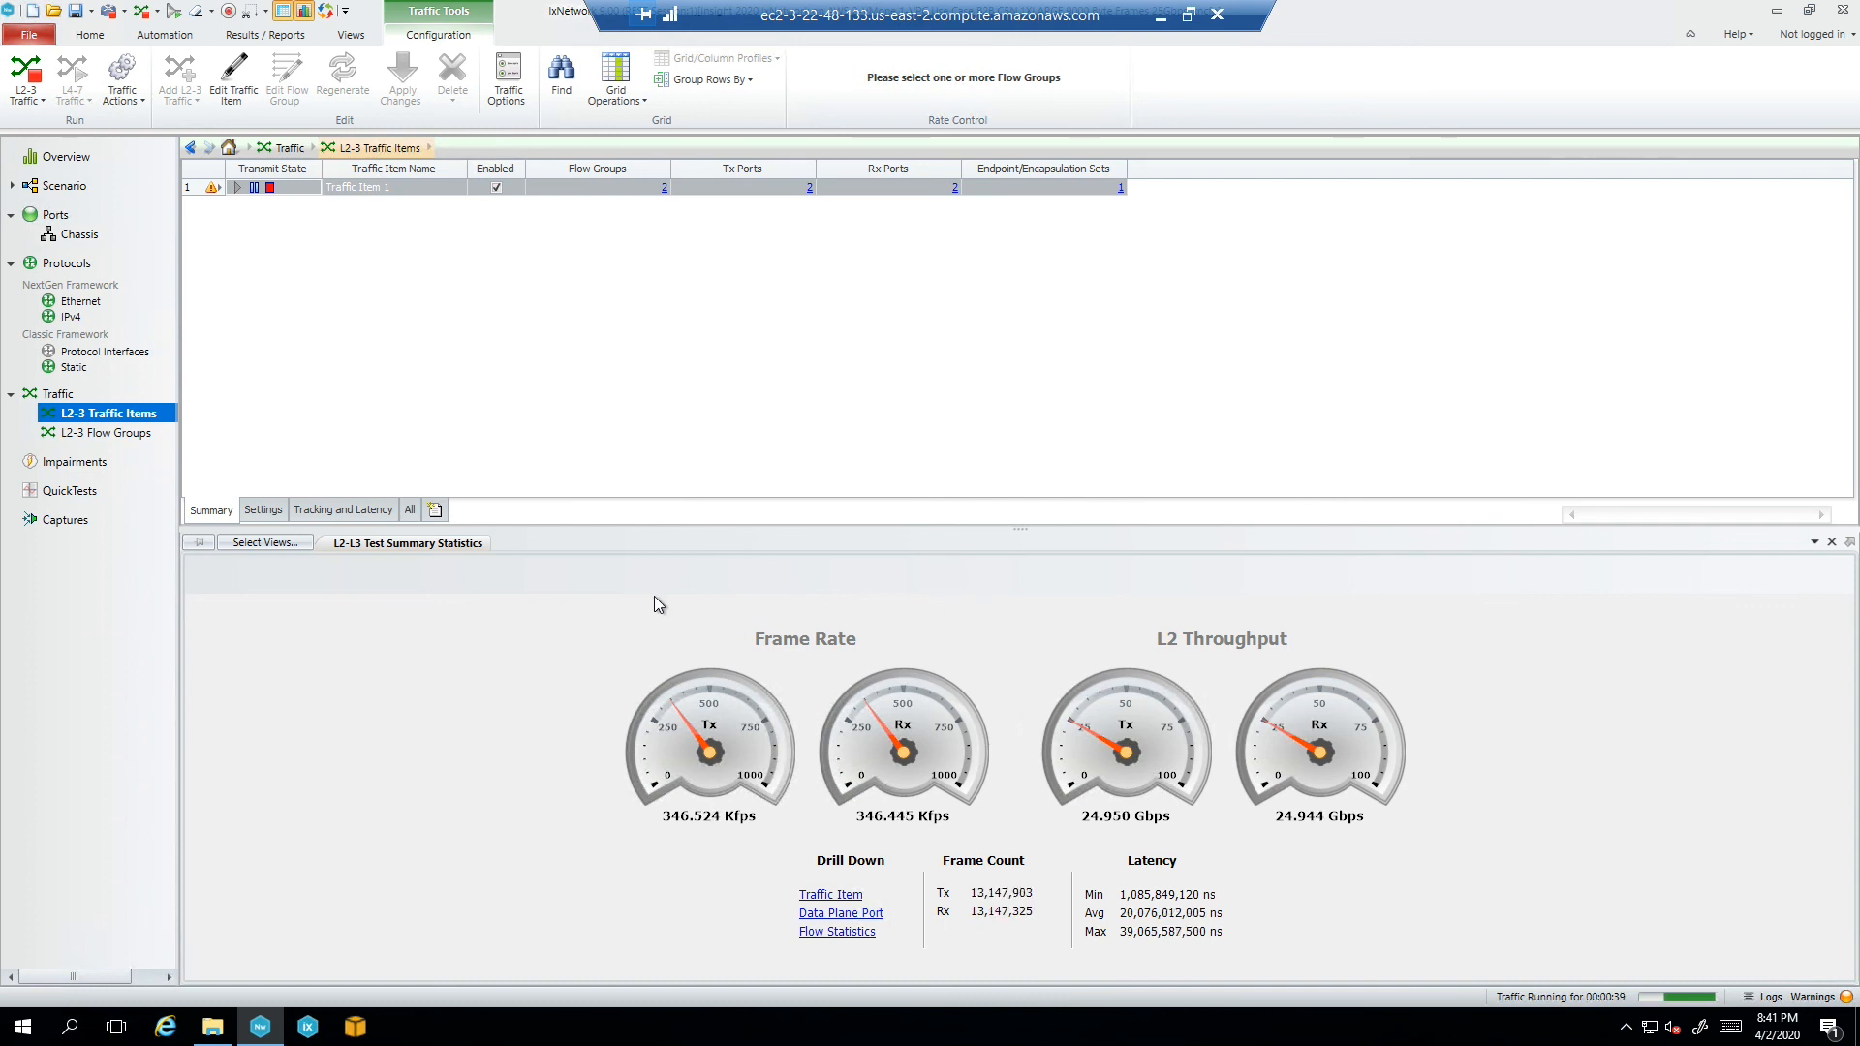
Add the Traffic Item Statistics view and drill Traffic Item 1 down per Rx port
{"action": "left_click", "coordinate": [266, 542]}
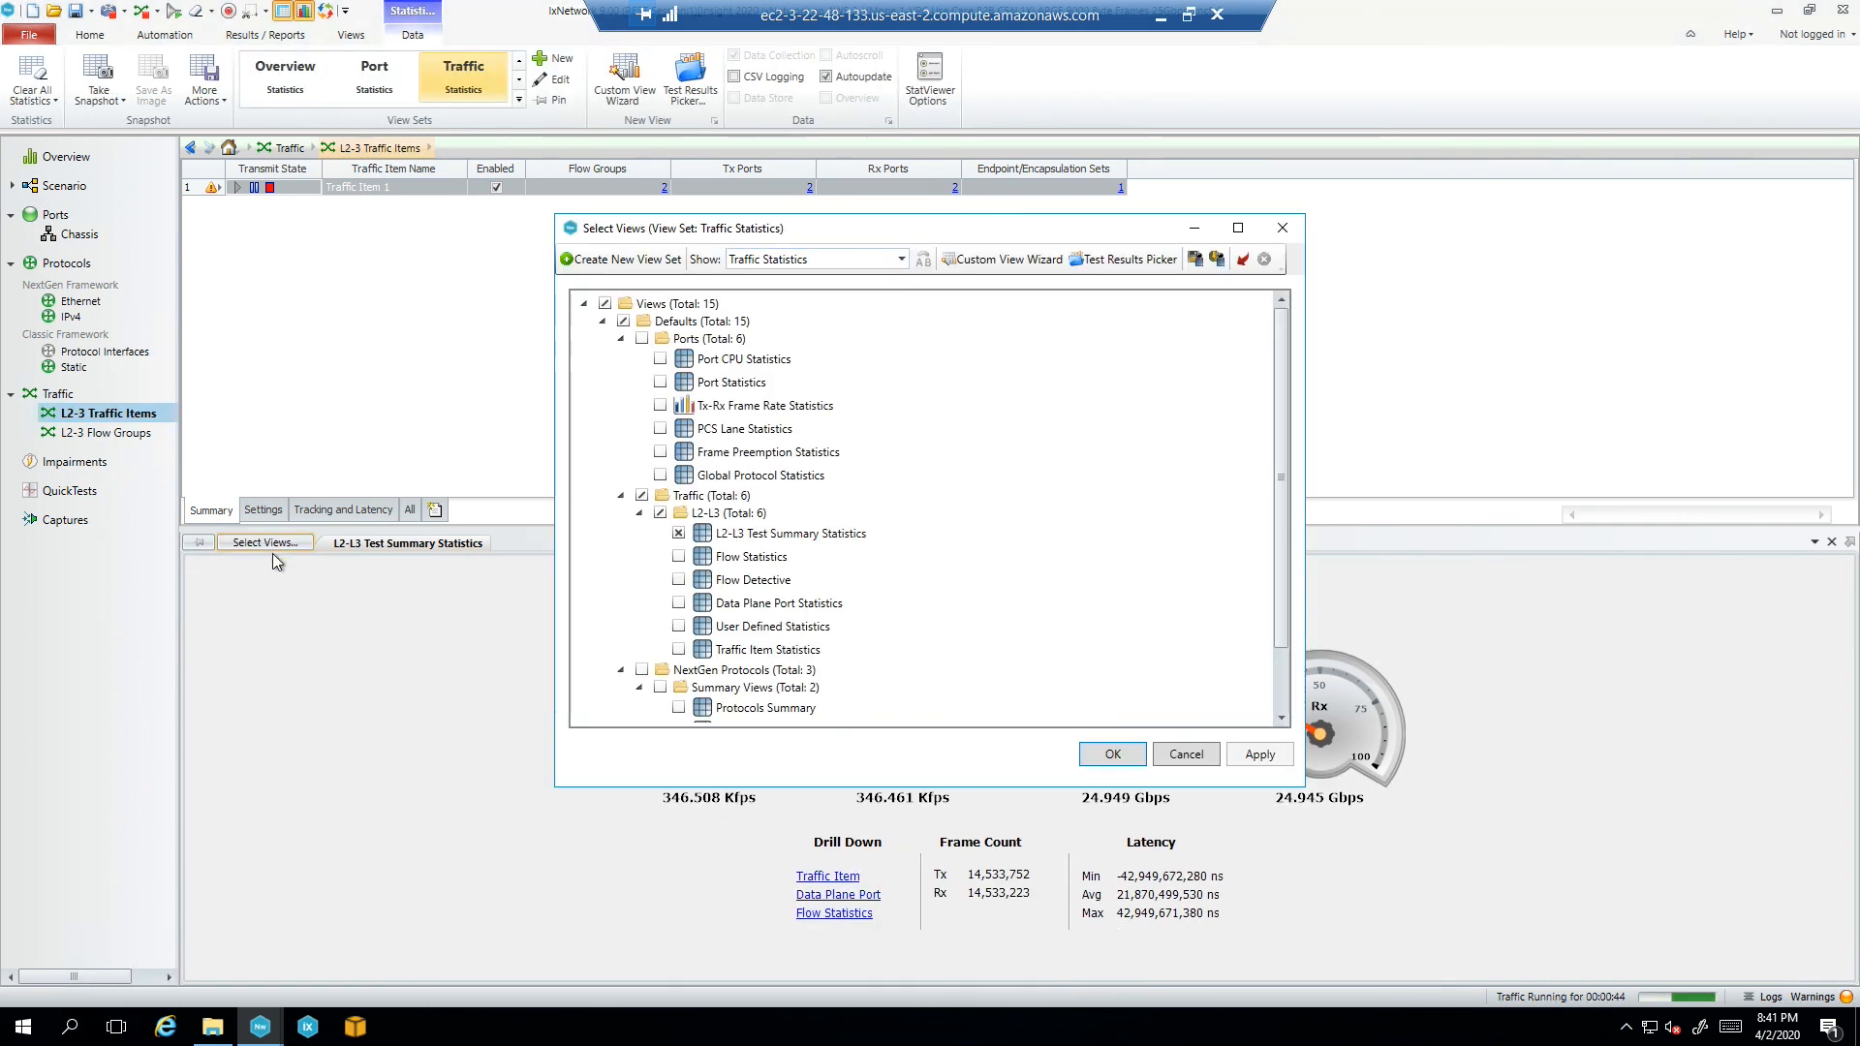
{"action": "left_click_drag", "start_coordinate": [1276, 468], "coordinate": [1269, 551]}
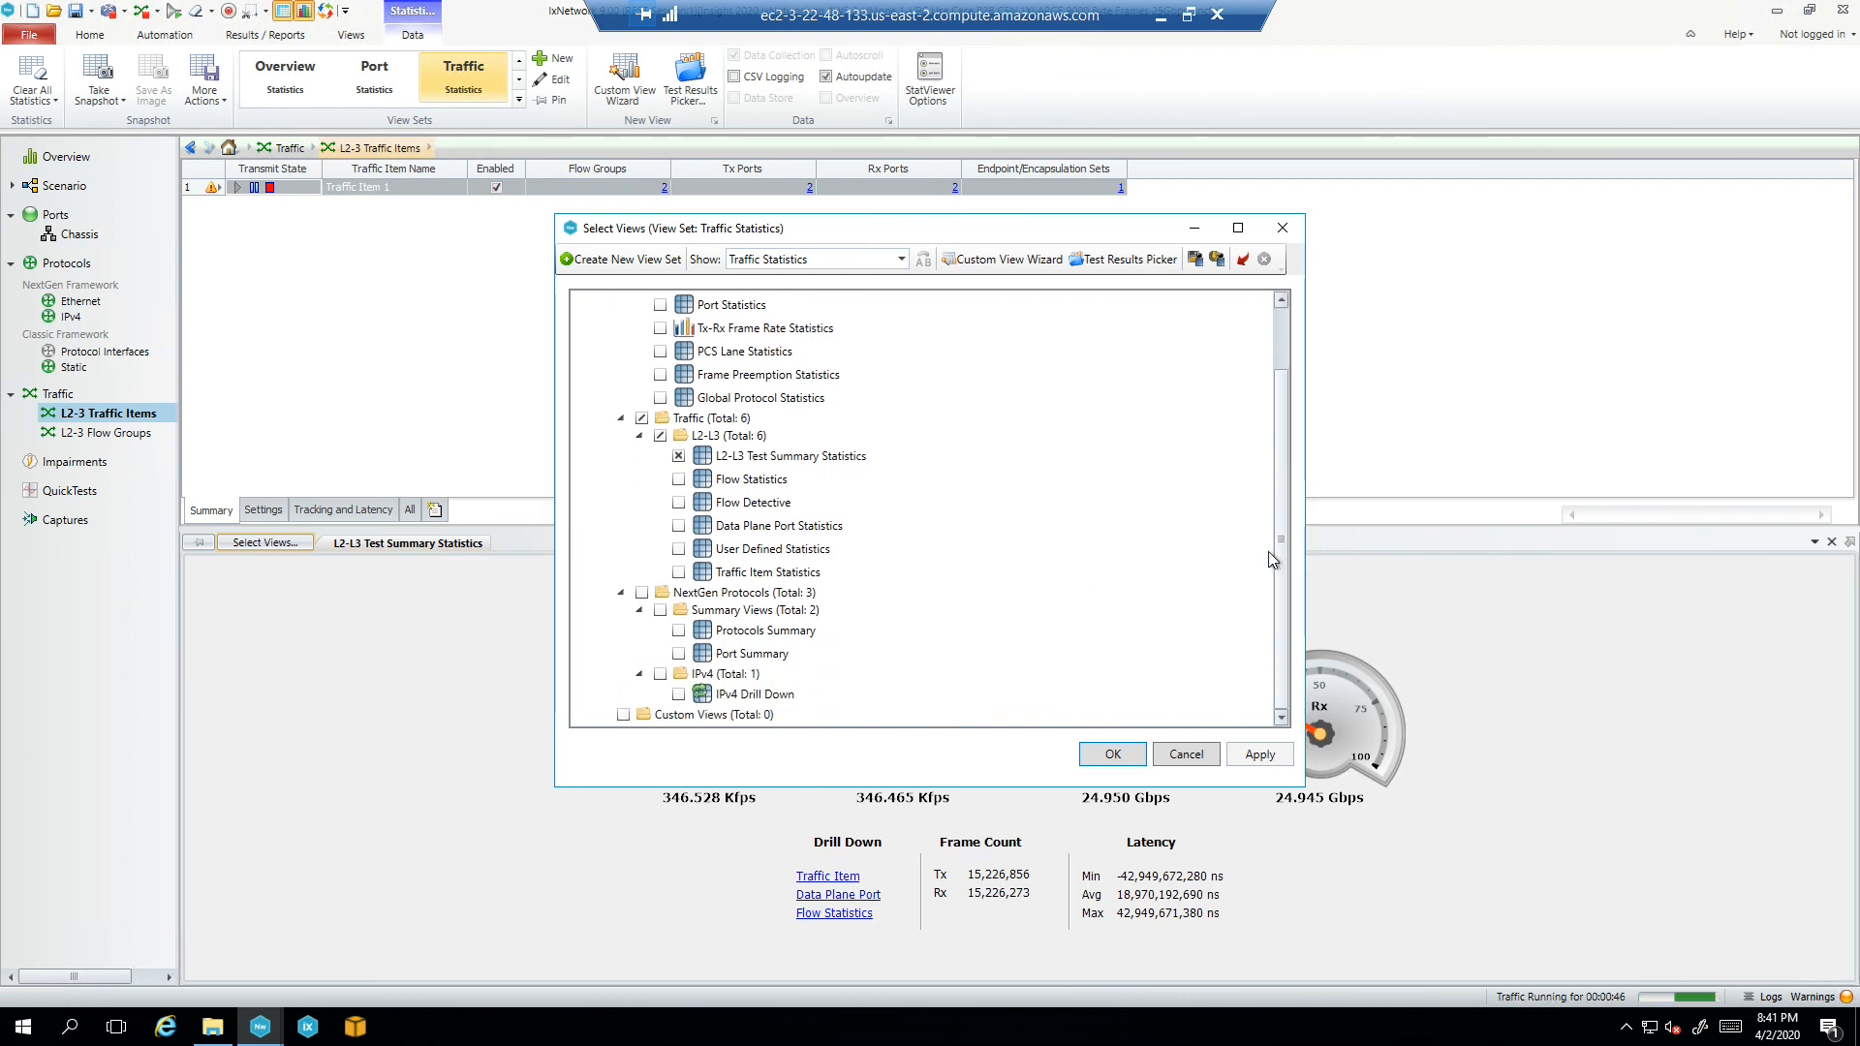
{"action": "left_click", "coordinate": [679, 572]}
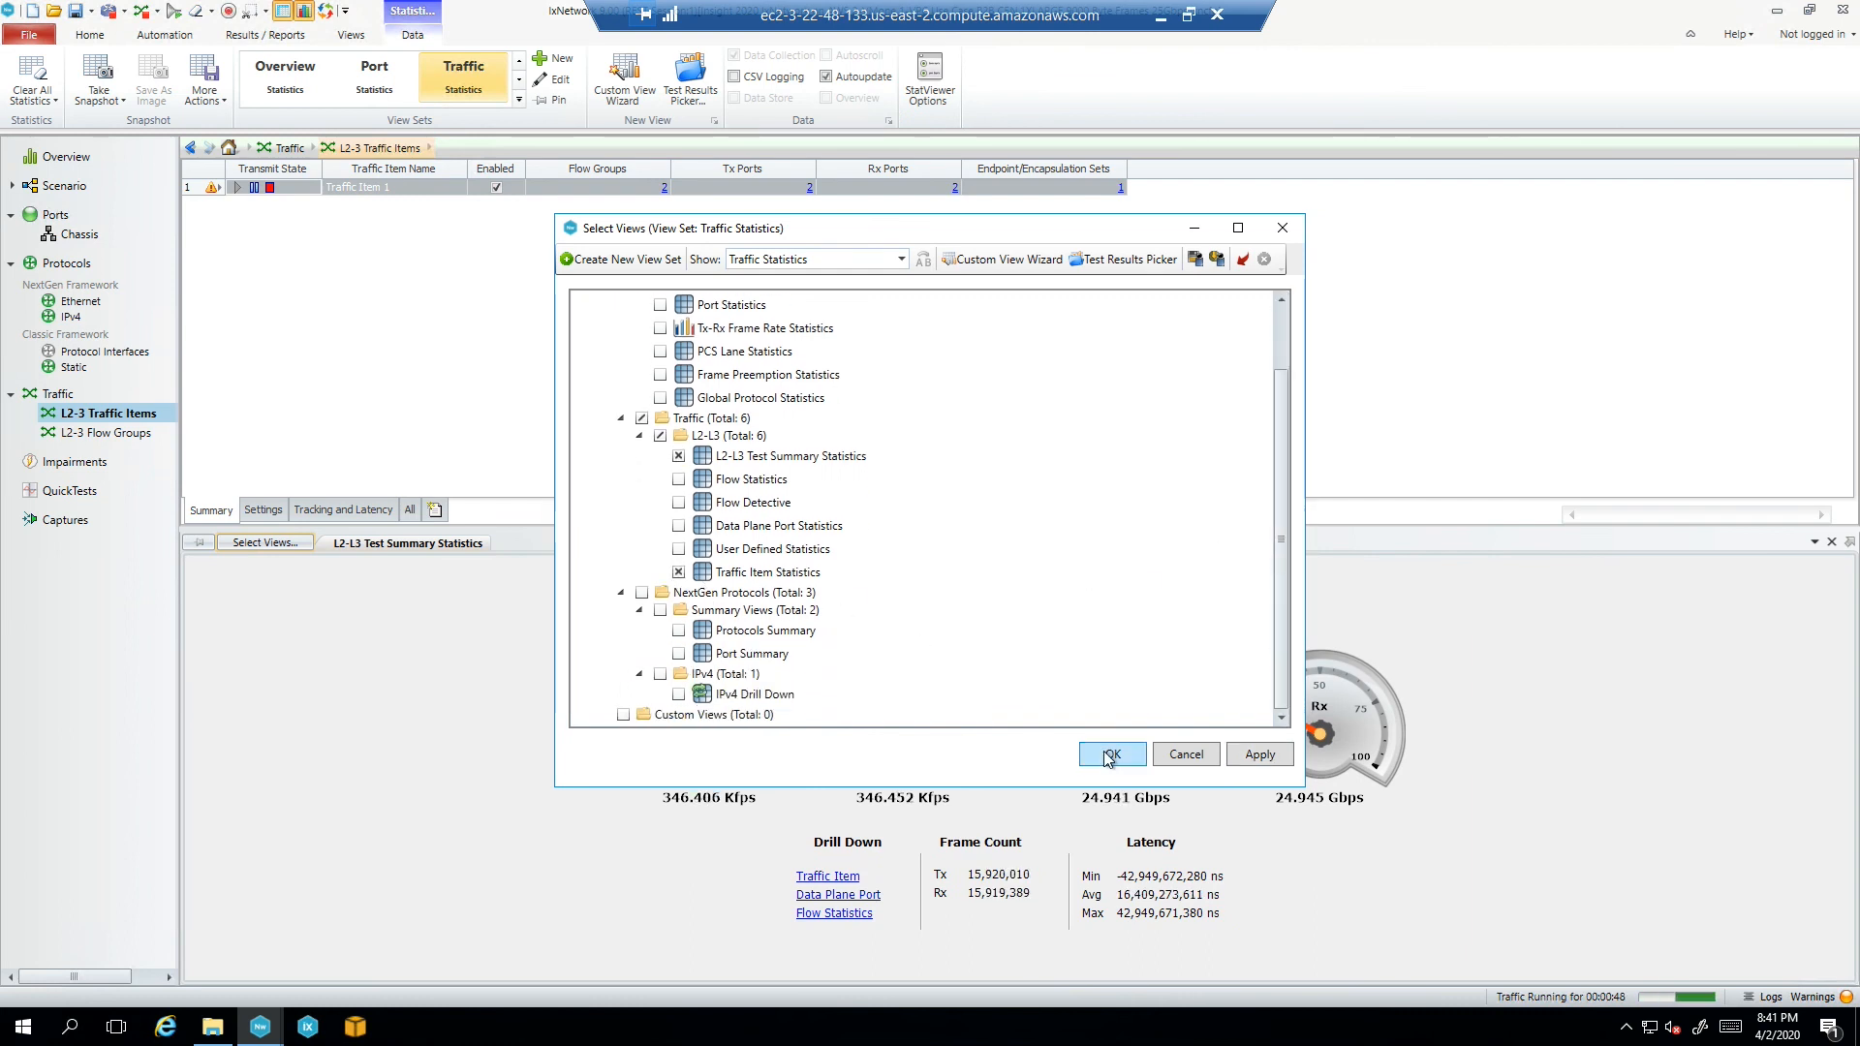
{"action": "left_click", "coordinate": [1109, 756]}
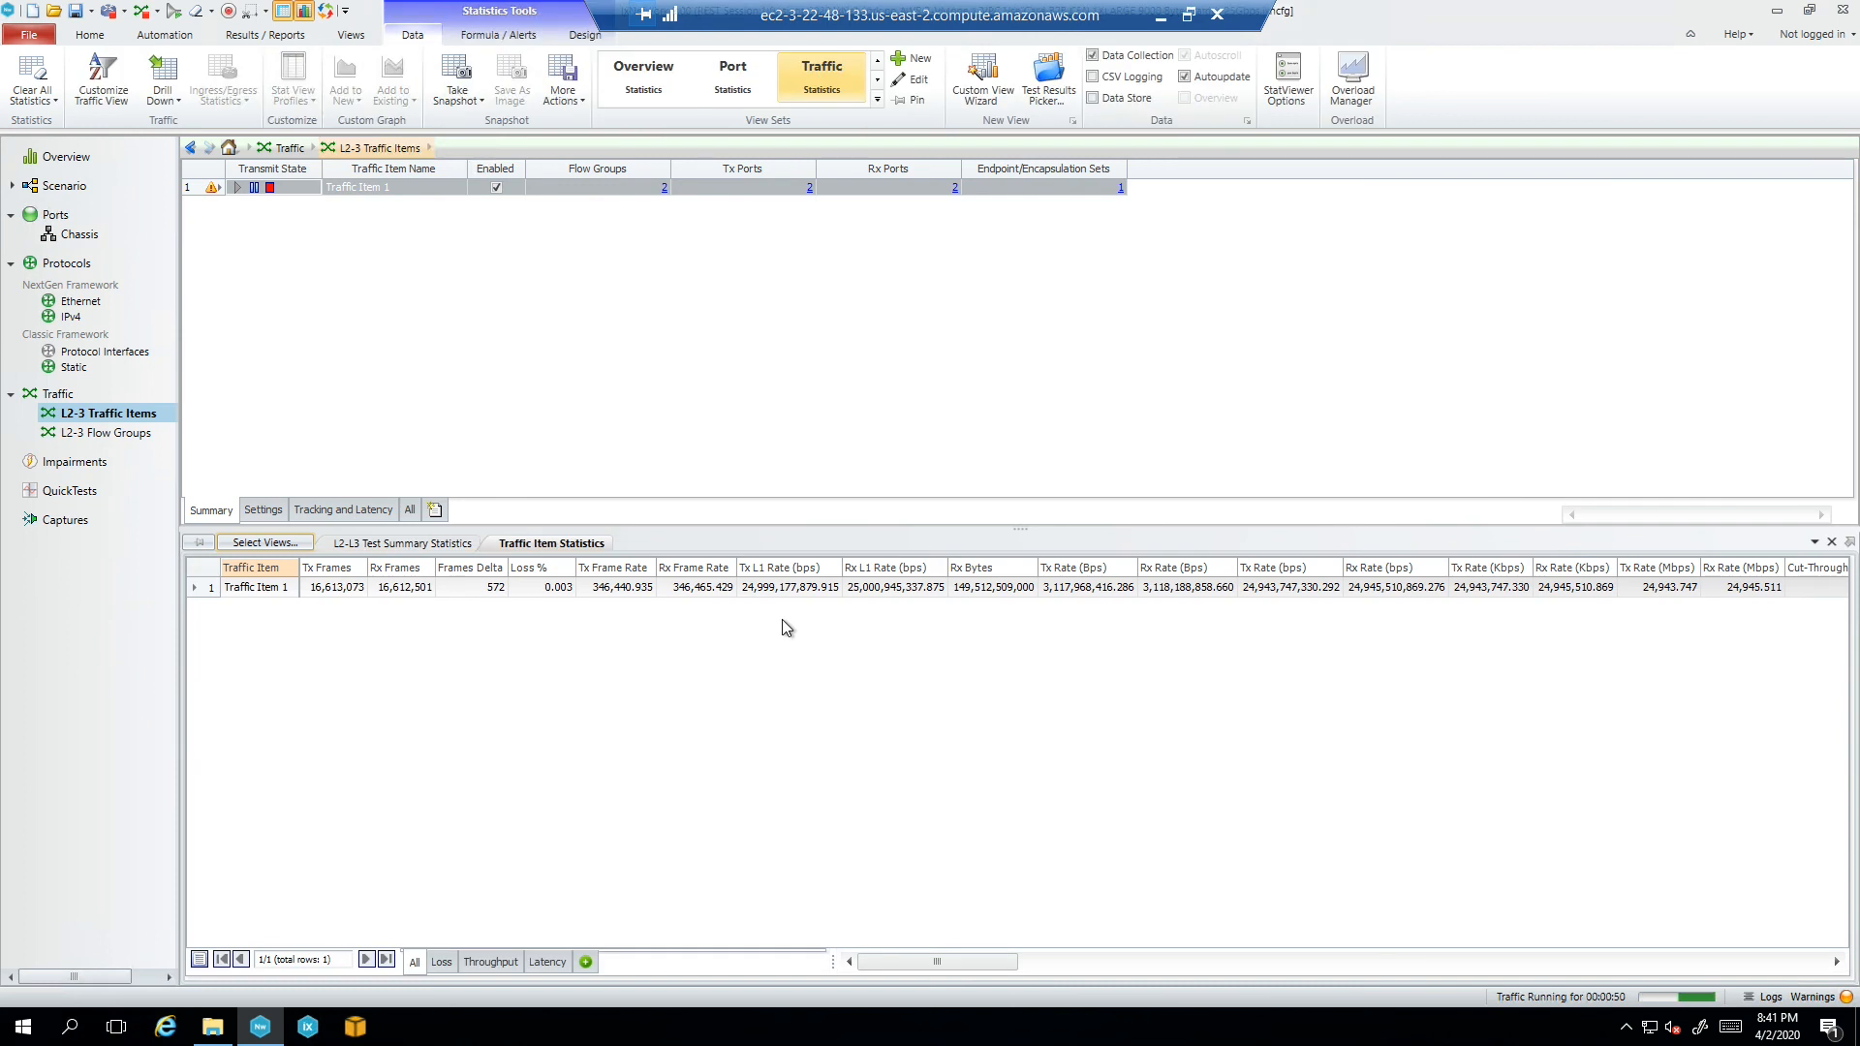
{"action": "right_click", "coordinate": [653, 585]}
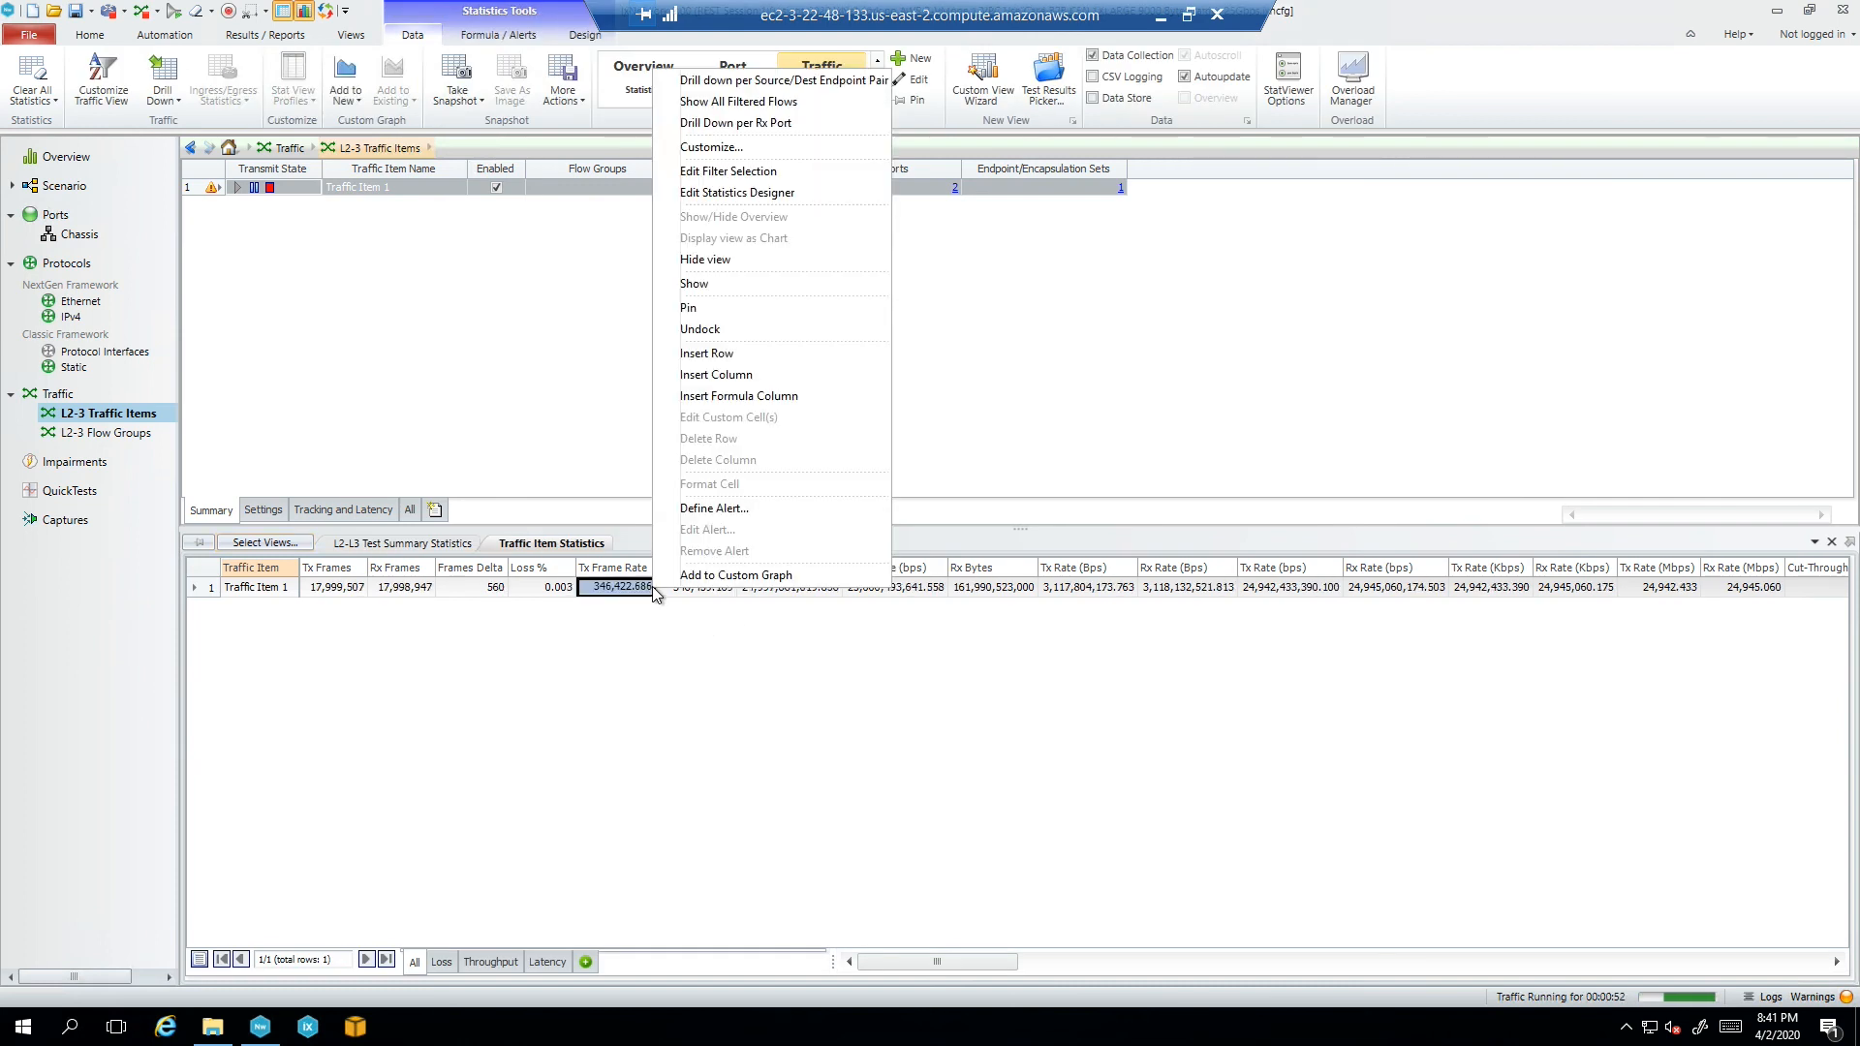
{"action": "left_click", "coordinate": [746, 124]}
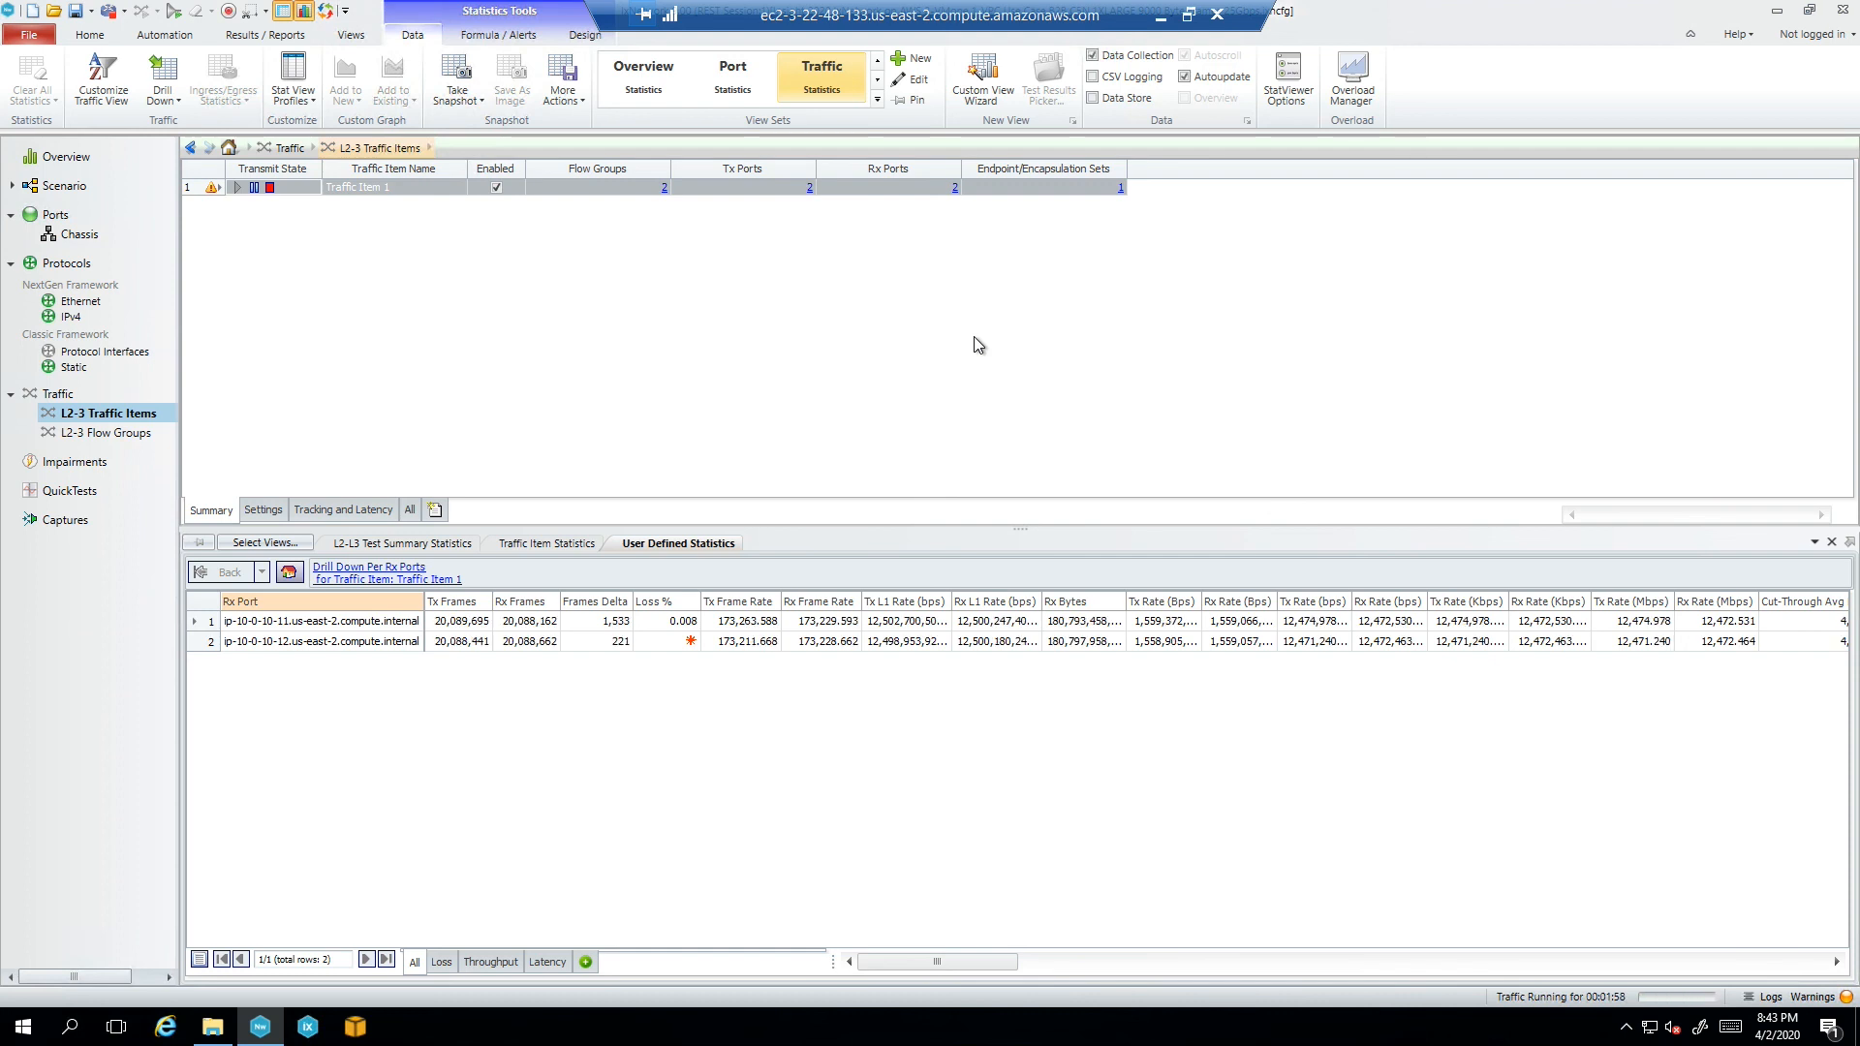
Minimize the remote desktop, check the AWS EC2 console, and return to the Web Platform login page
{"action": "left_click", "coordinate": [1161, 17]}
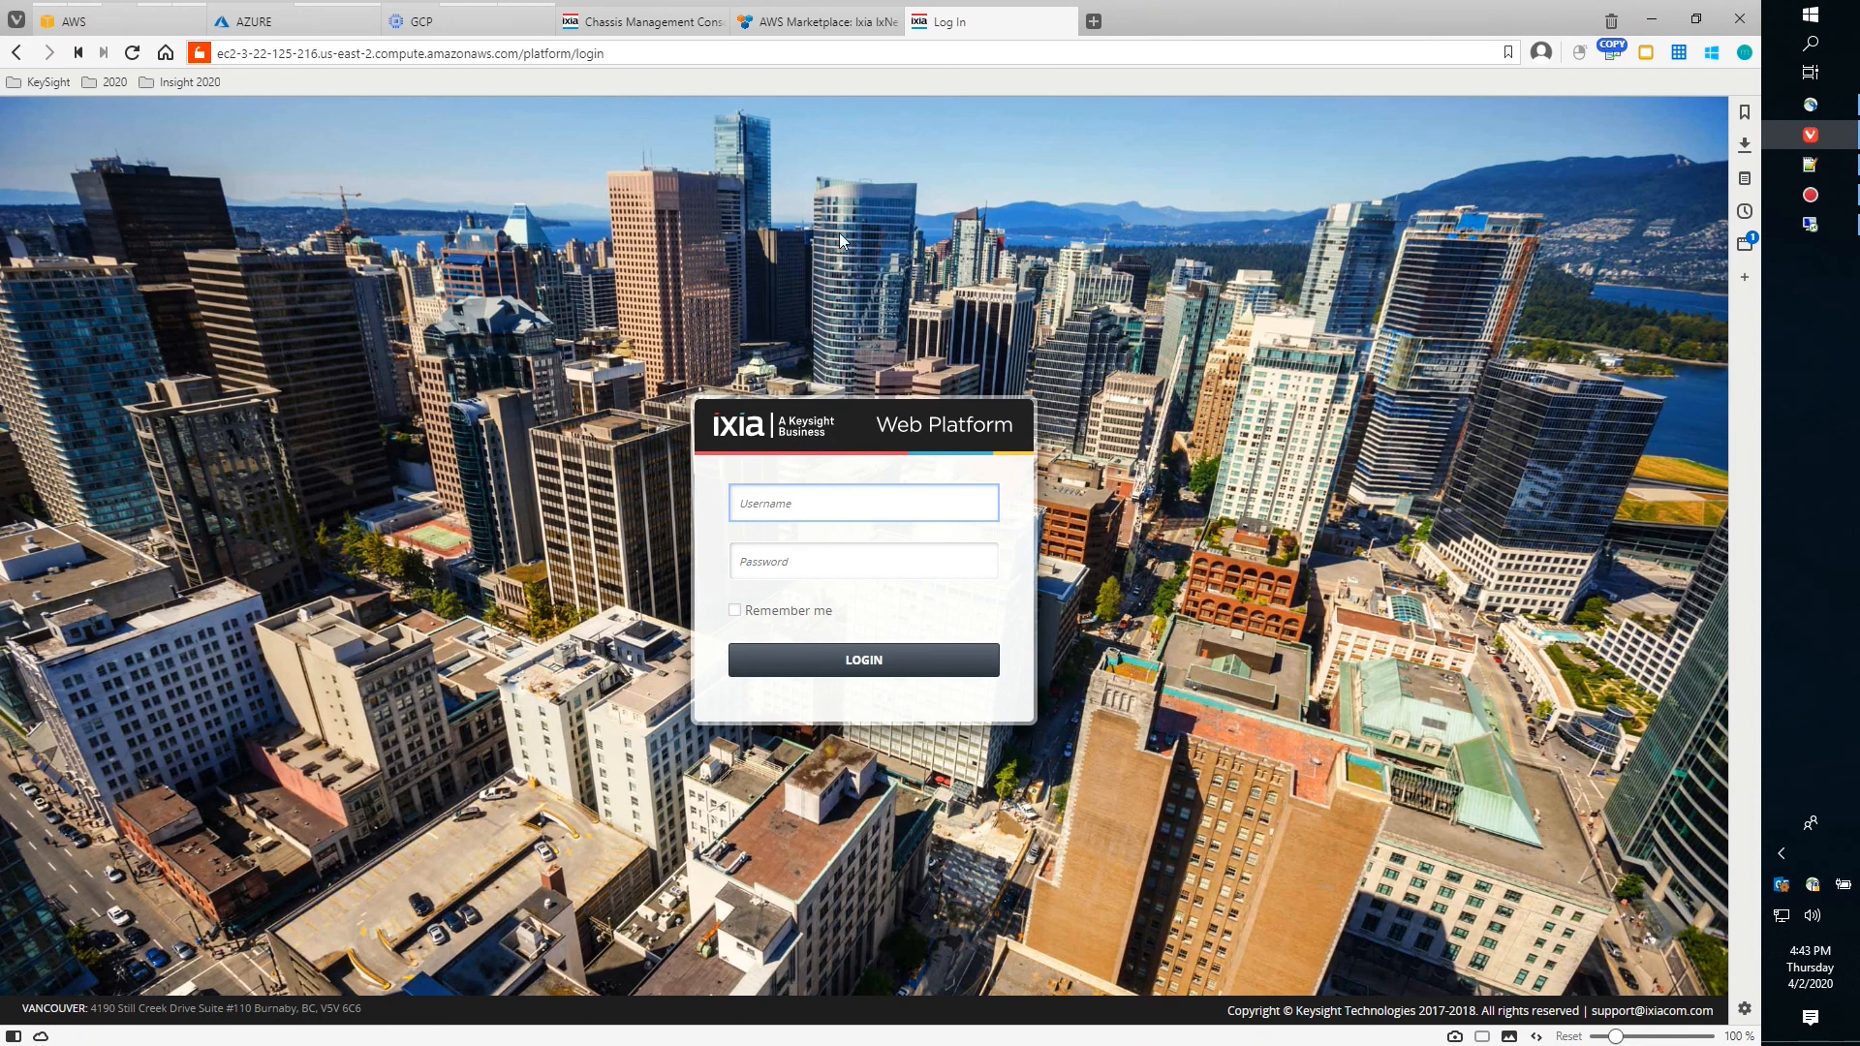
{"action": "left_click", "coordinate": [66, 21]}
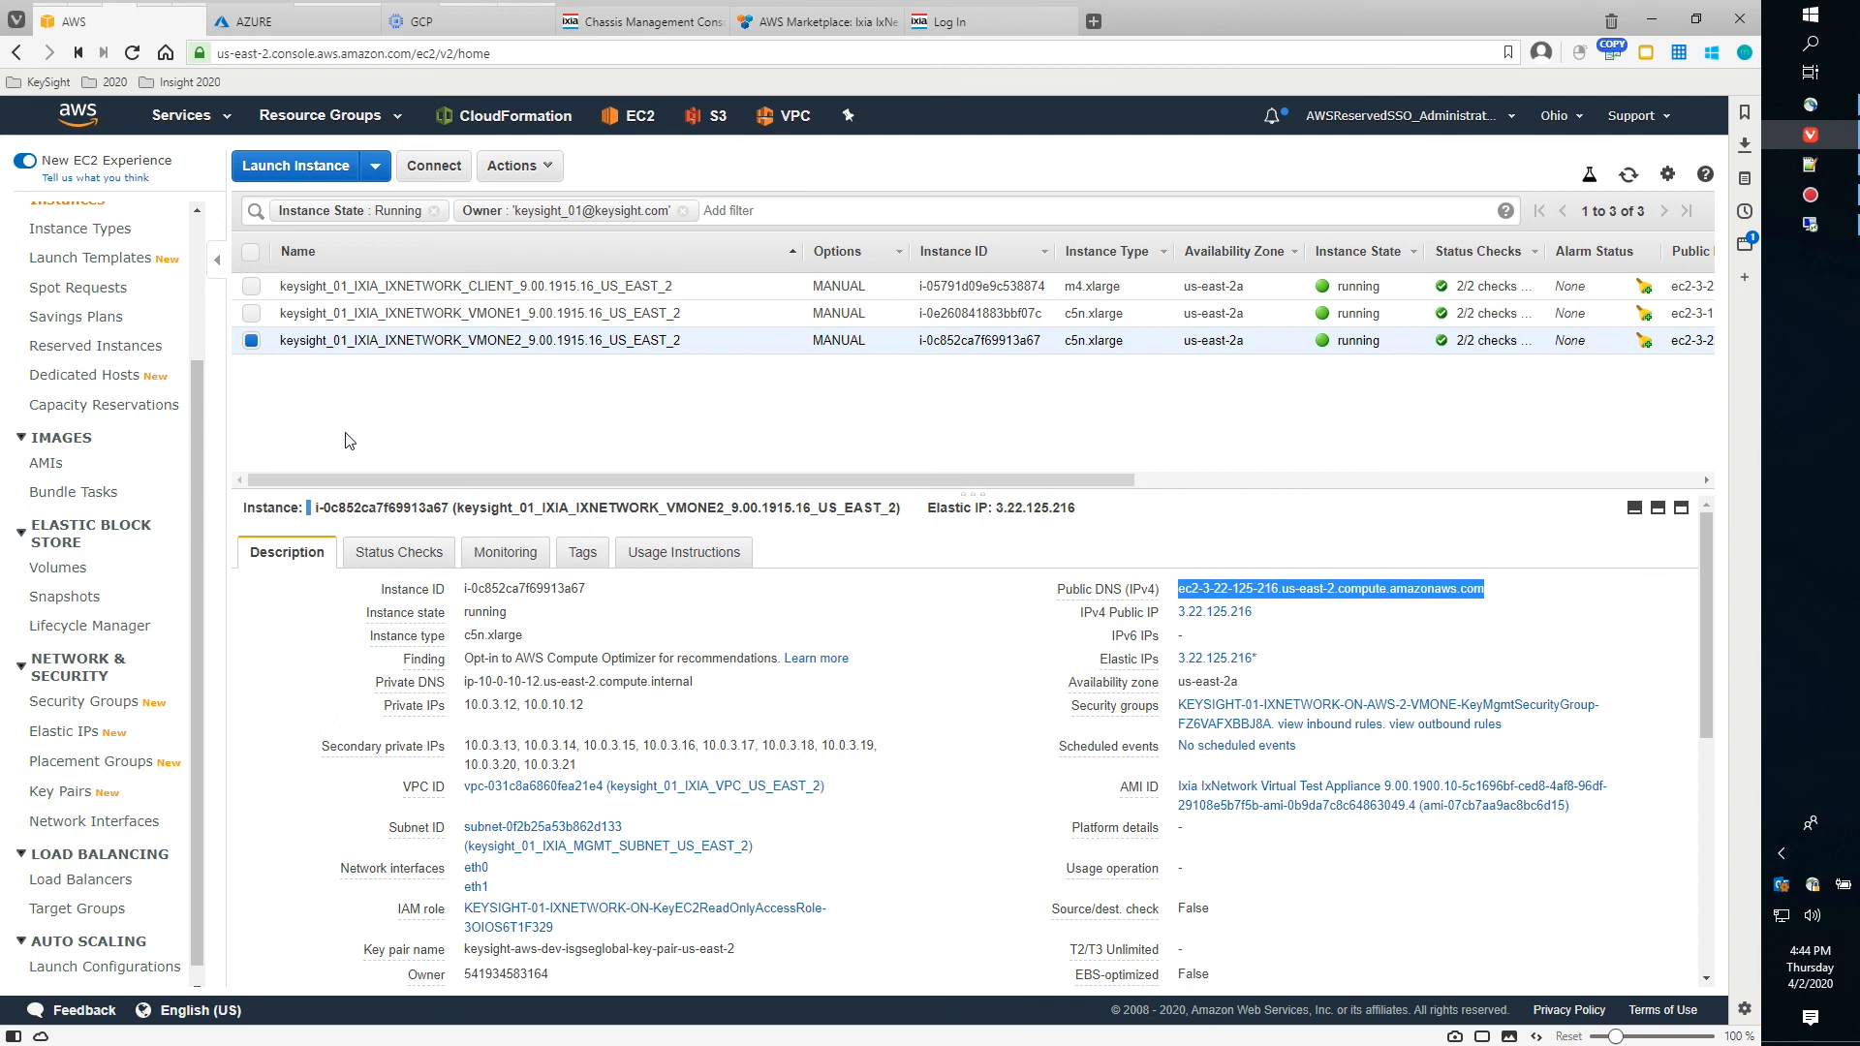
{"action": "left_click", "coordinate": [1012, 21]}
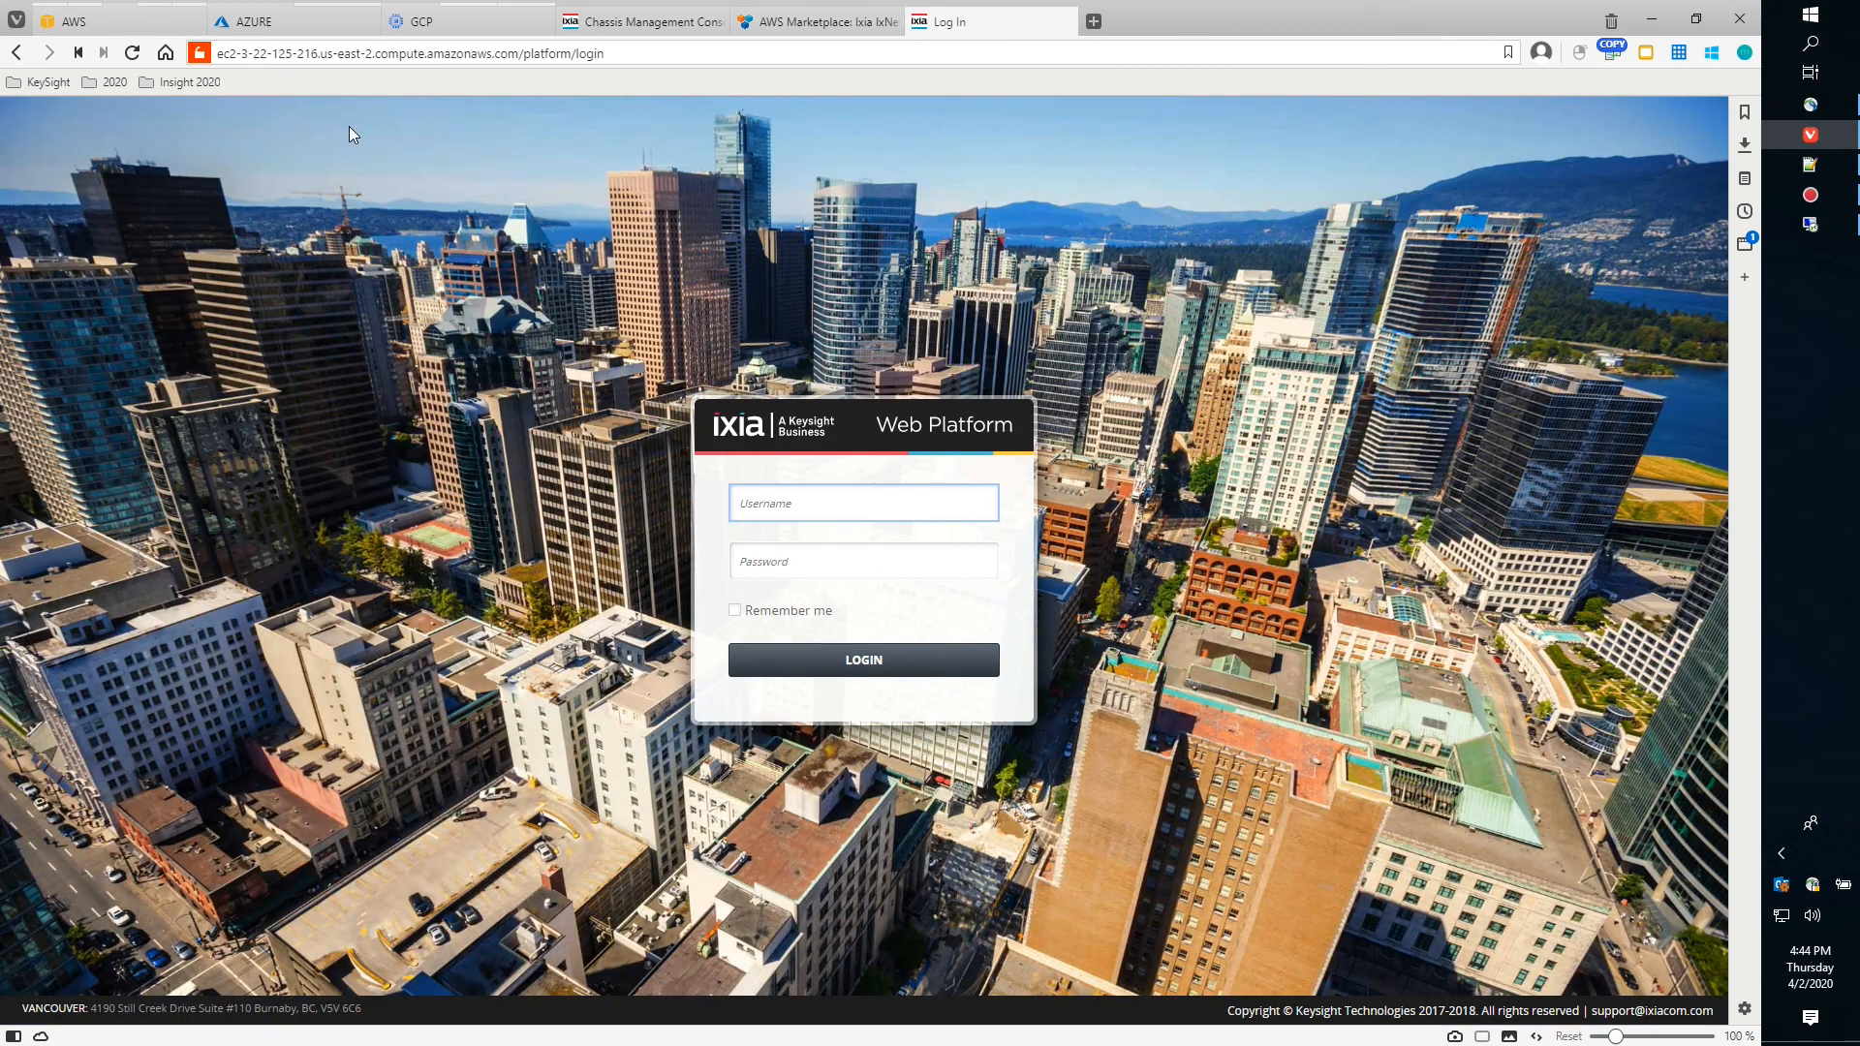
{"action": "left_click", "coordinate": [413, 52]}
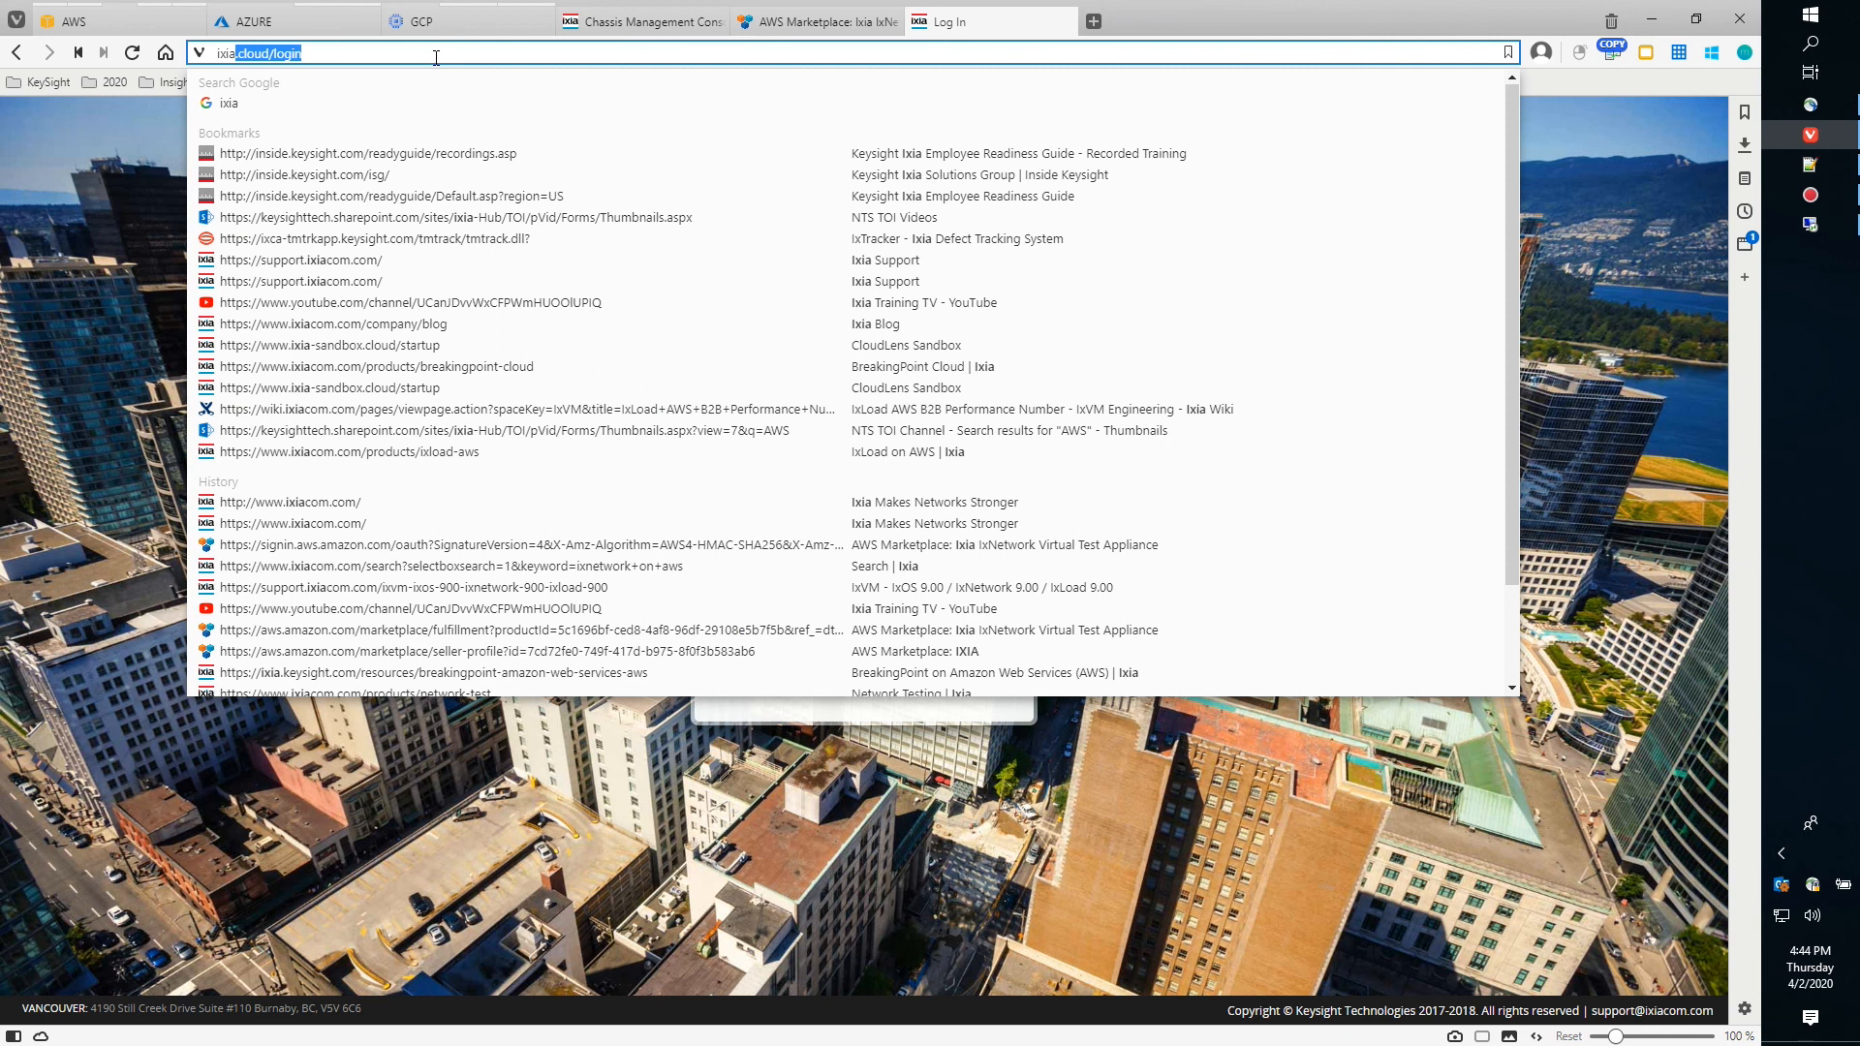
{"action": "type", "text": "blo"}
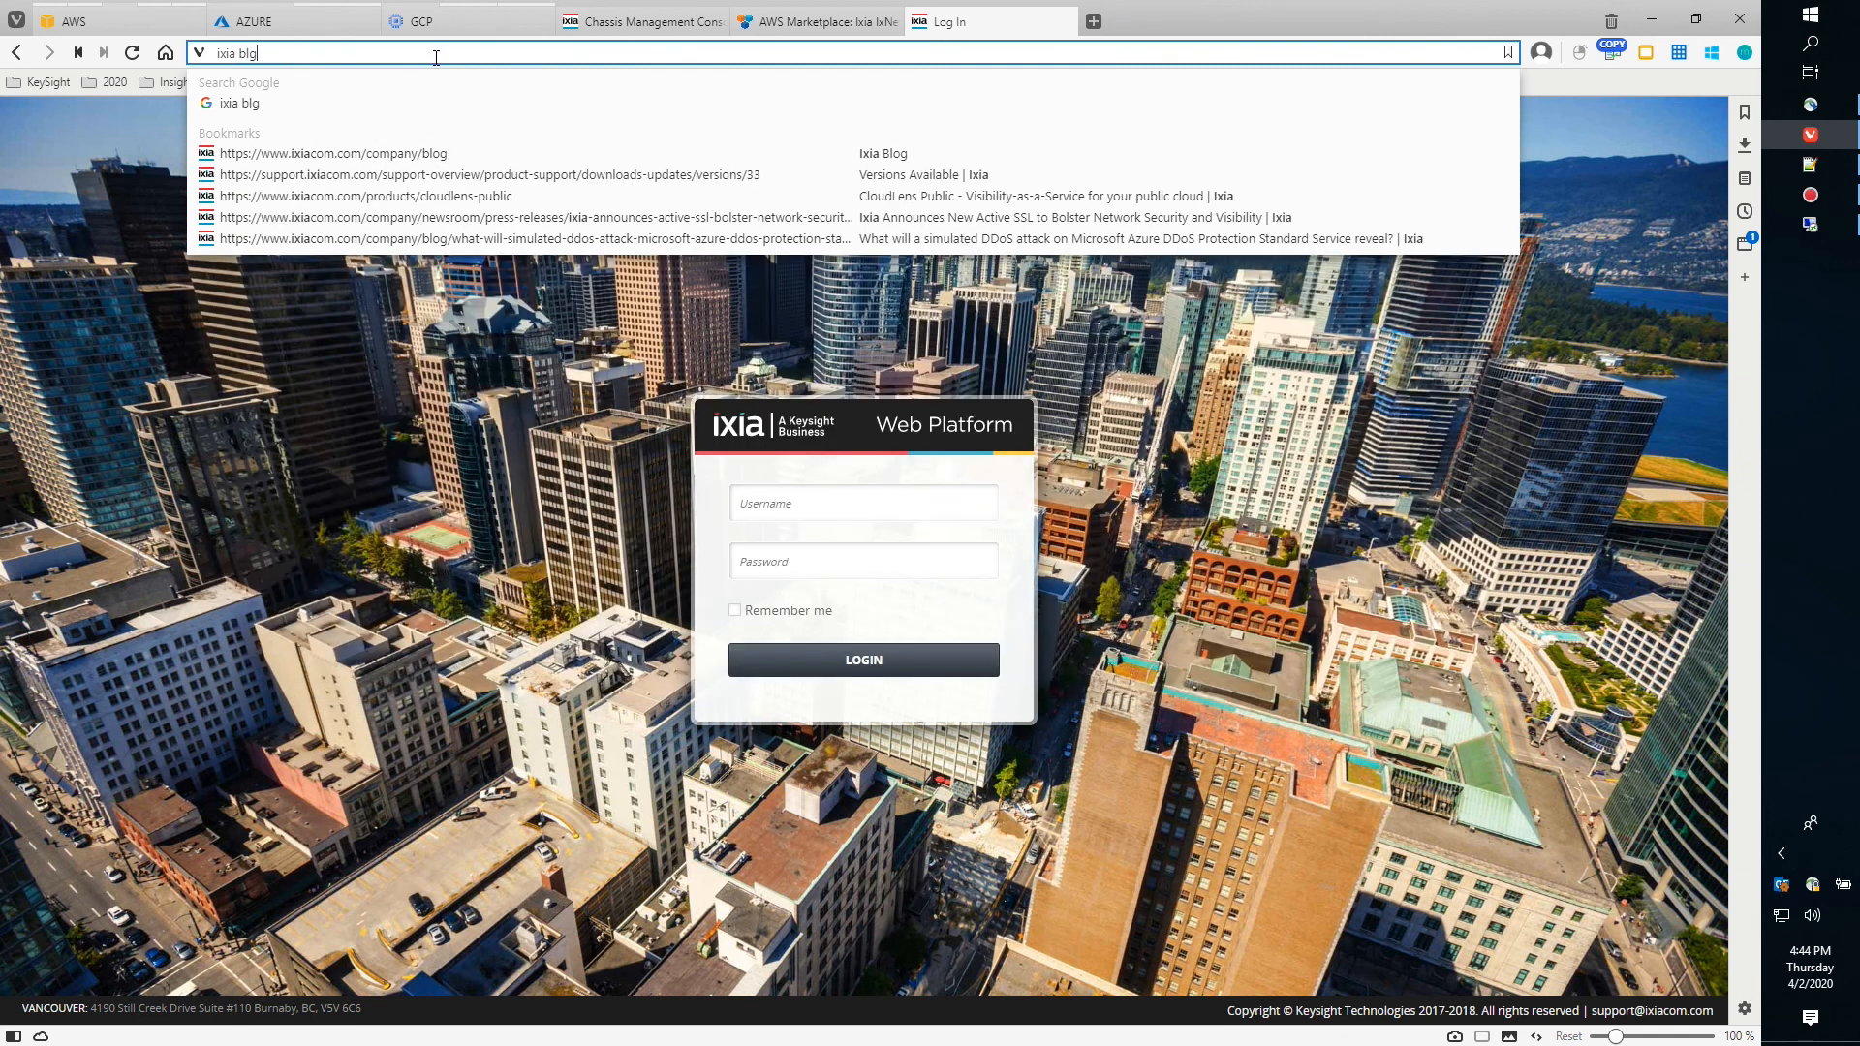
{"action": "type", "text": "g"}
{"action": "key", "text": "Return"}
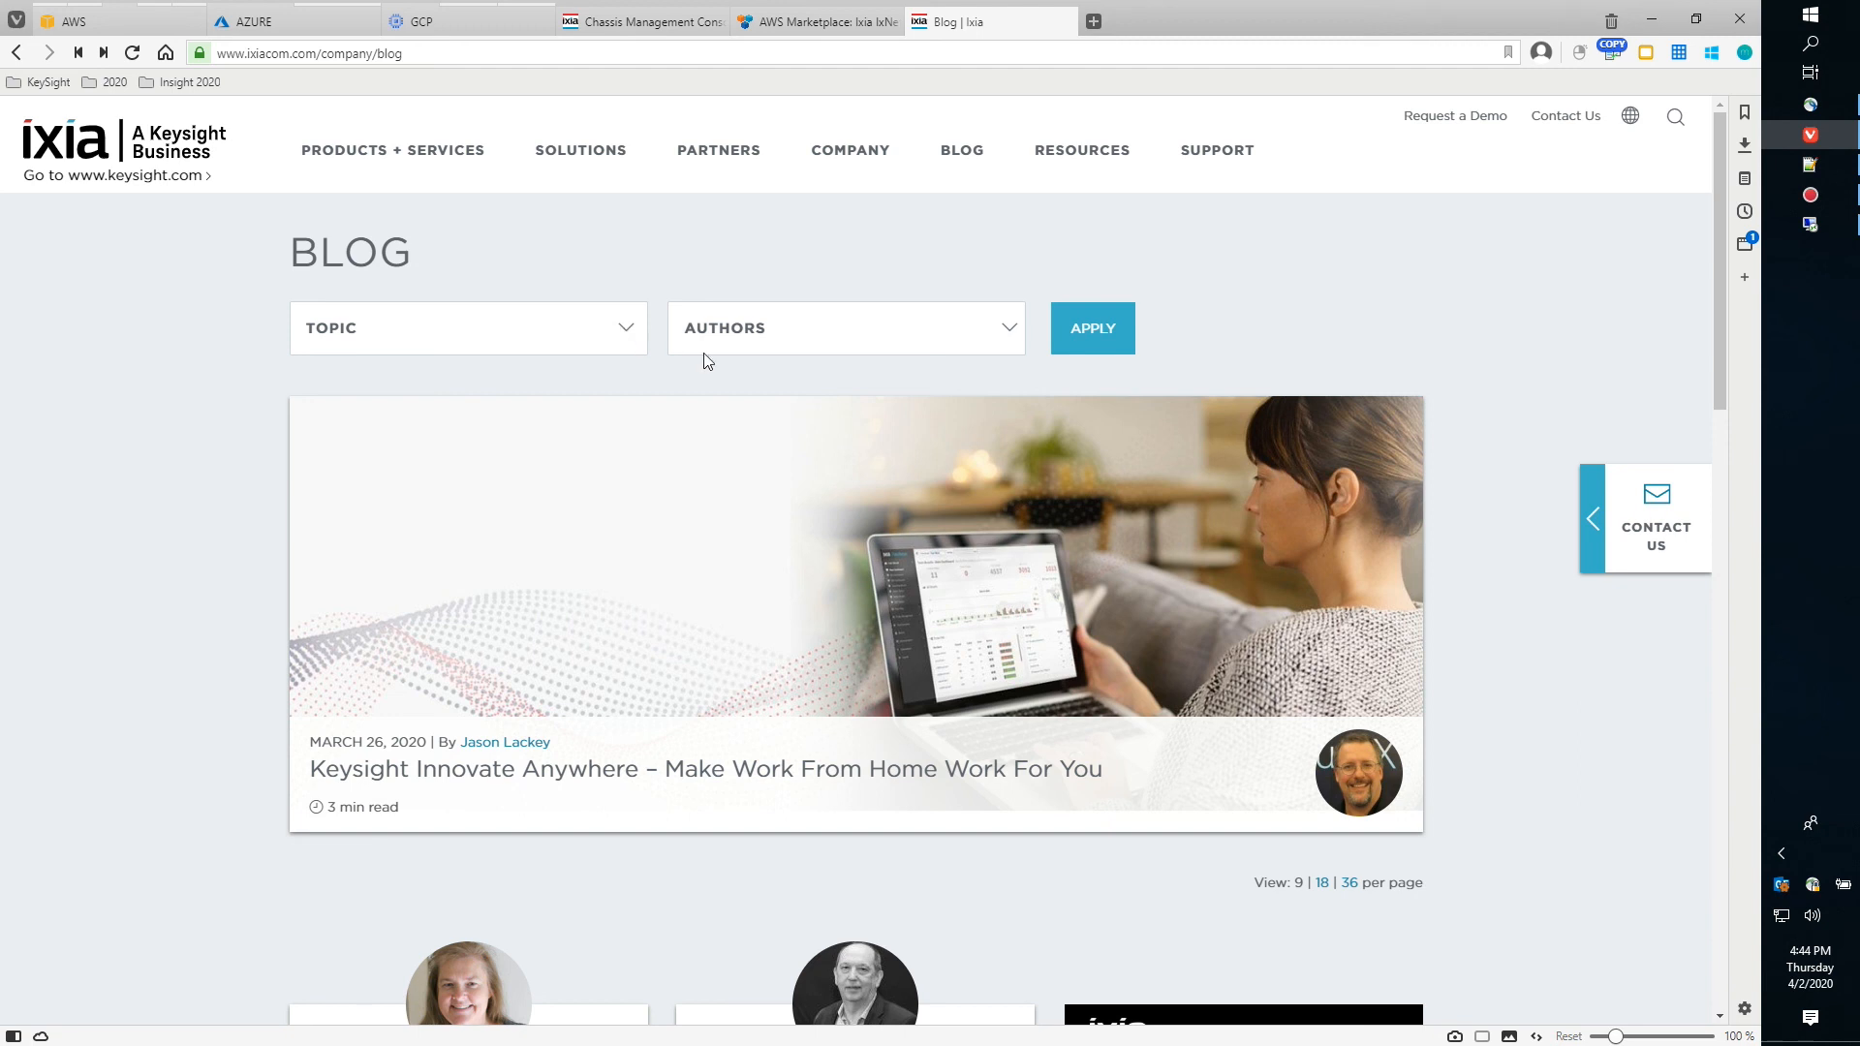
{"action": "scroll", "coordinate": [925, 463], "scroll_direction": "down", "scroll_amount": 6}
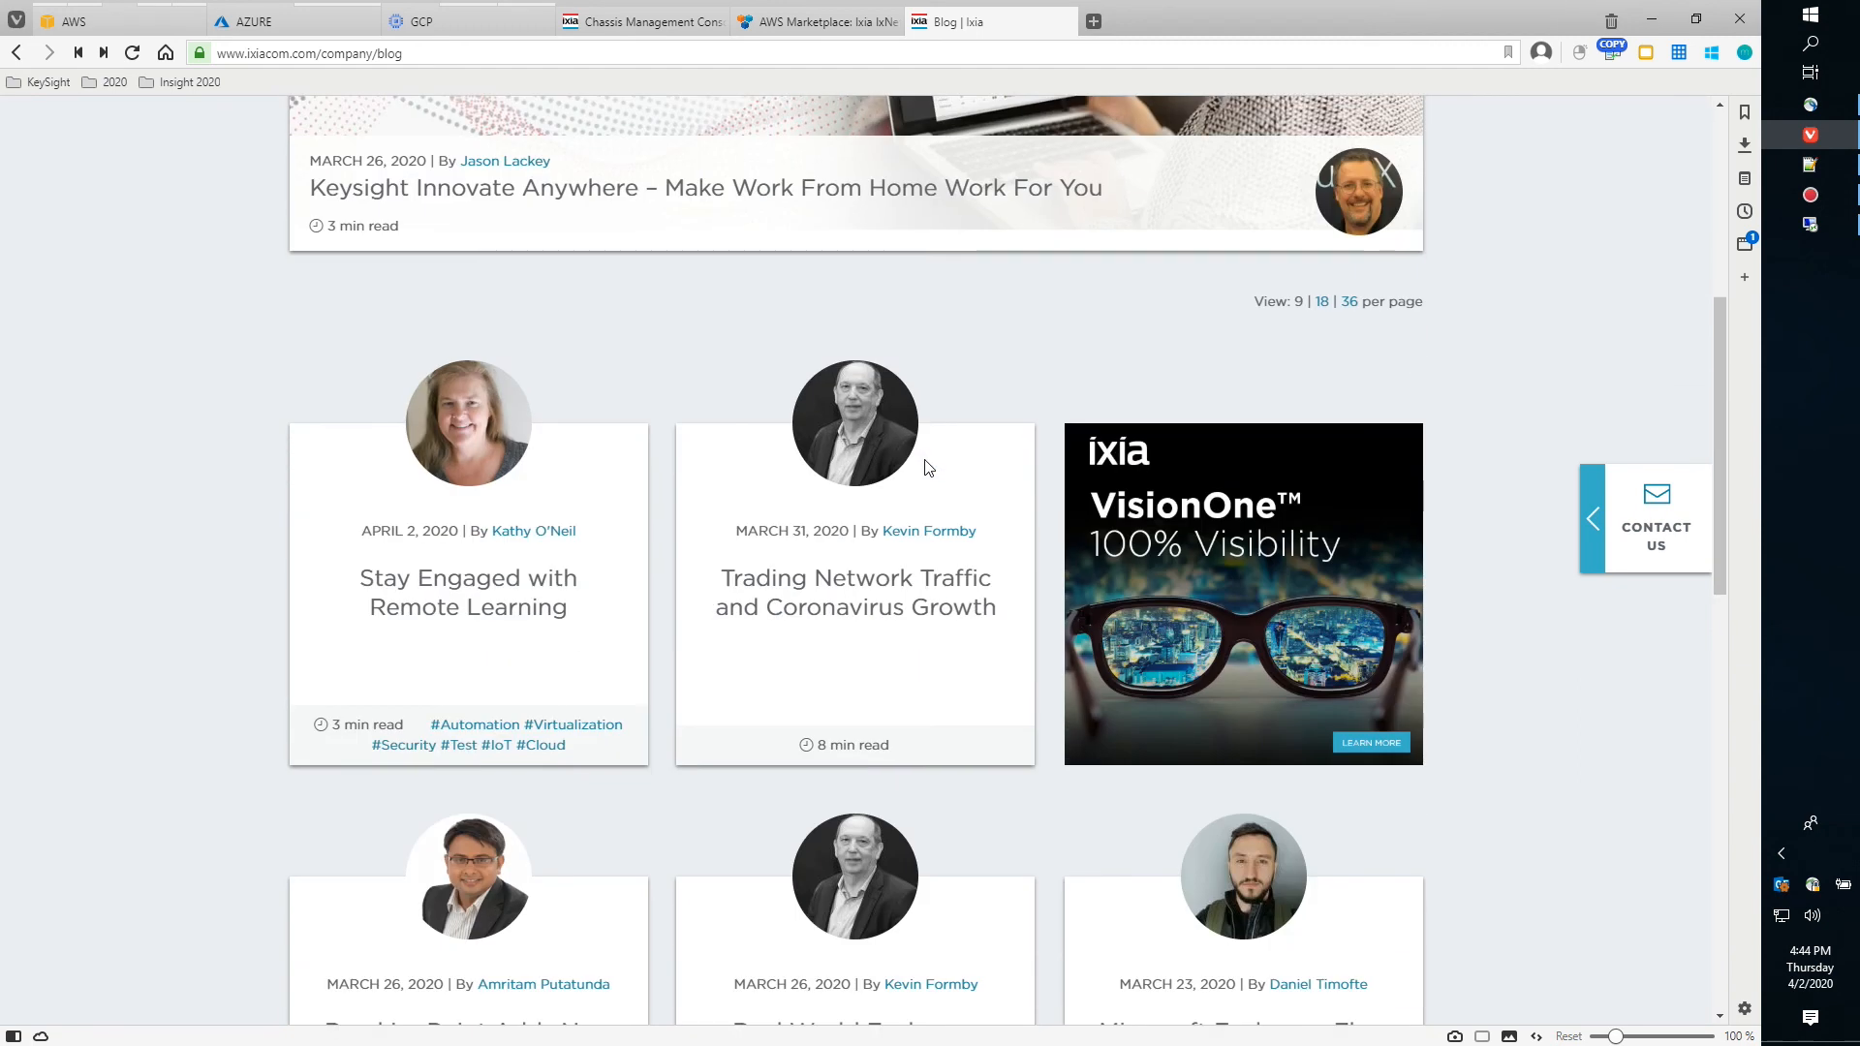
{"action": "scroll", "coordinate": [924, 468], "scroll_direction": "down", "scroll_amount": 12}
{"action": "scroll", "coordinate": [925, 468], "scroll_direction": "up", "scroll_amount": 18}
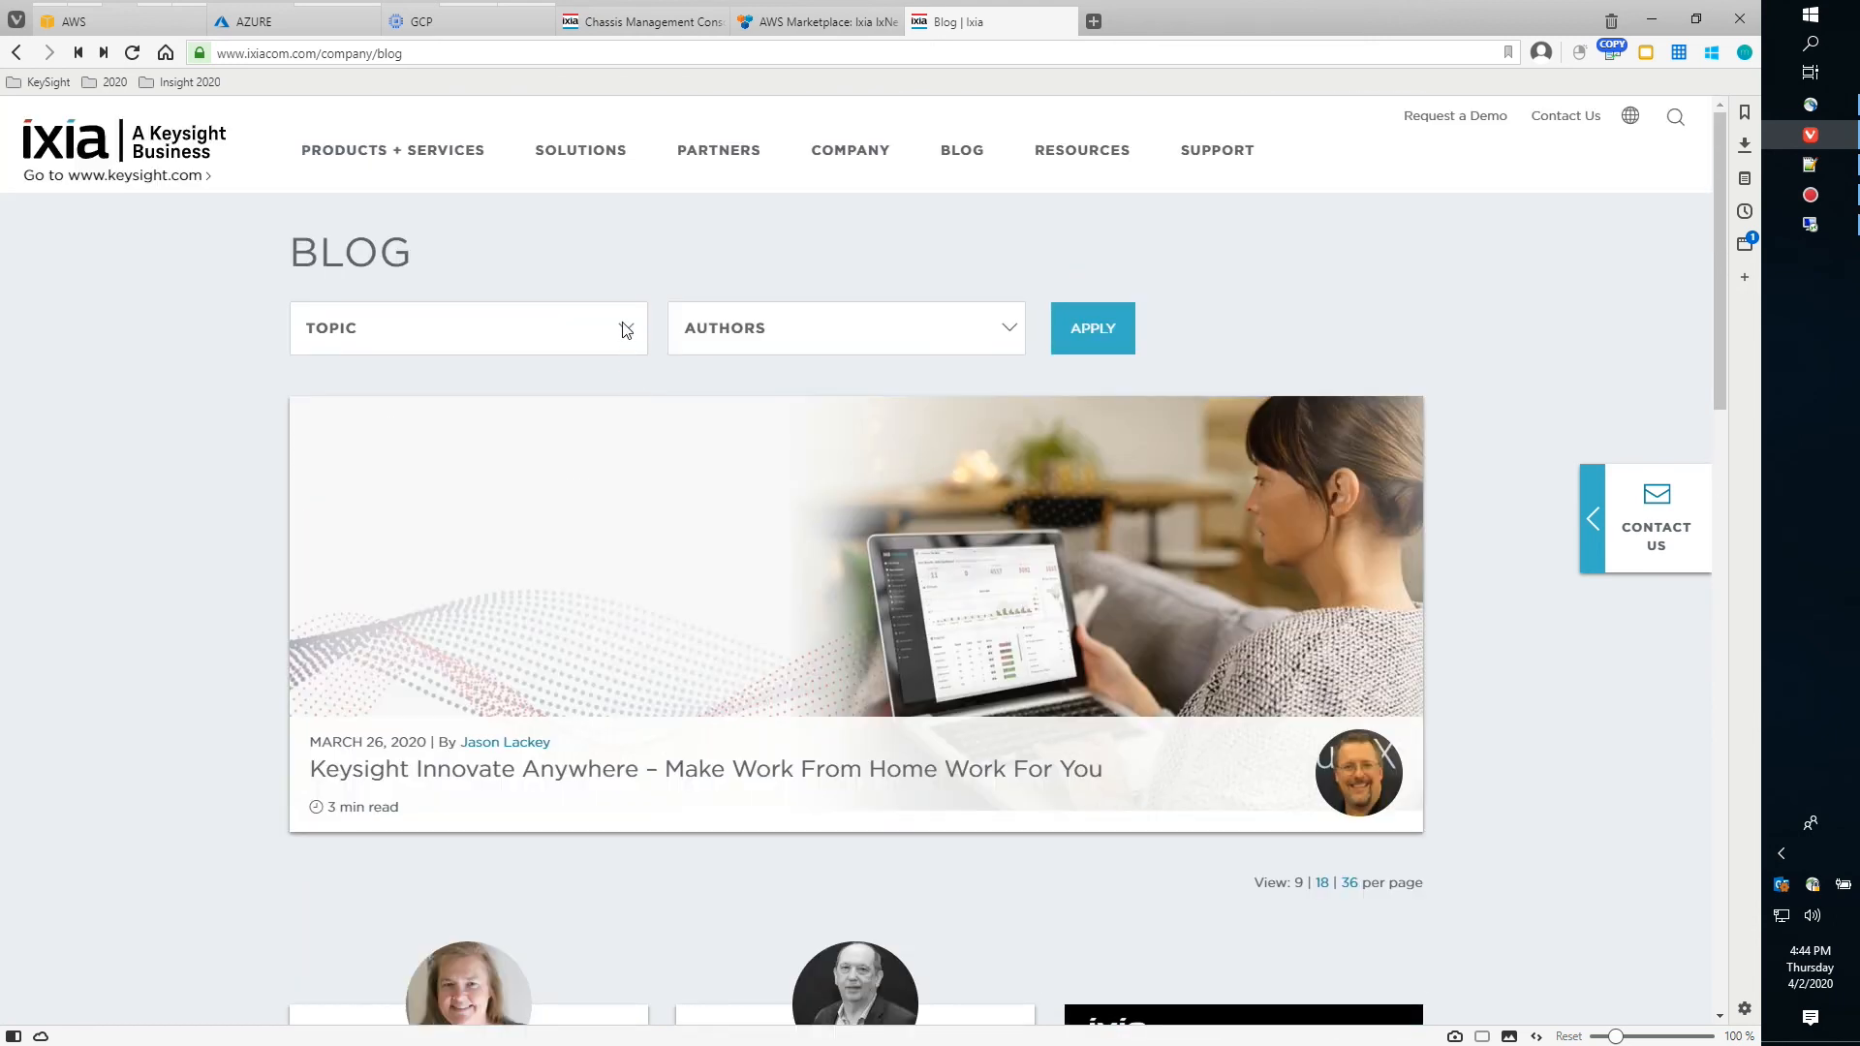
{"action": "left_click", "coordinate": [419, 341]}
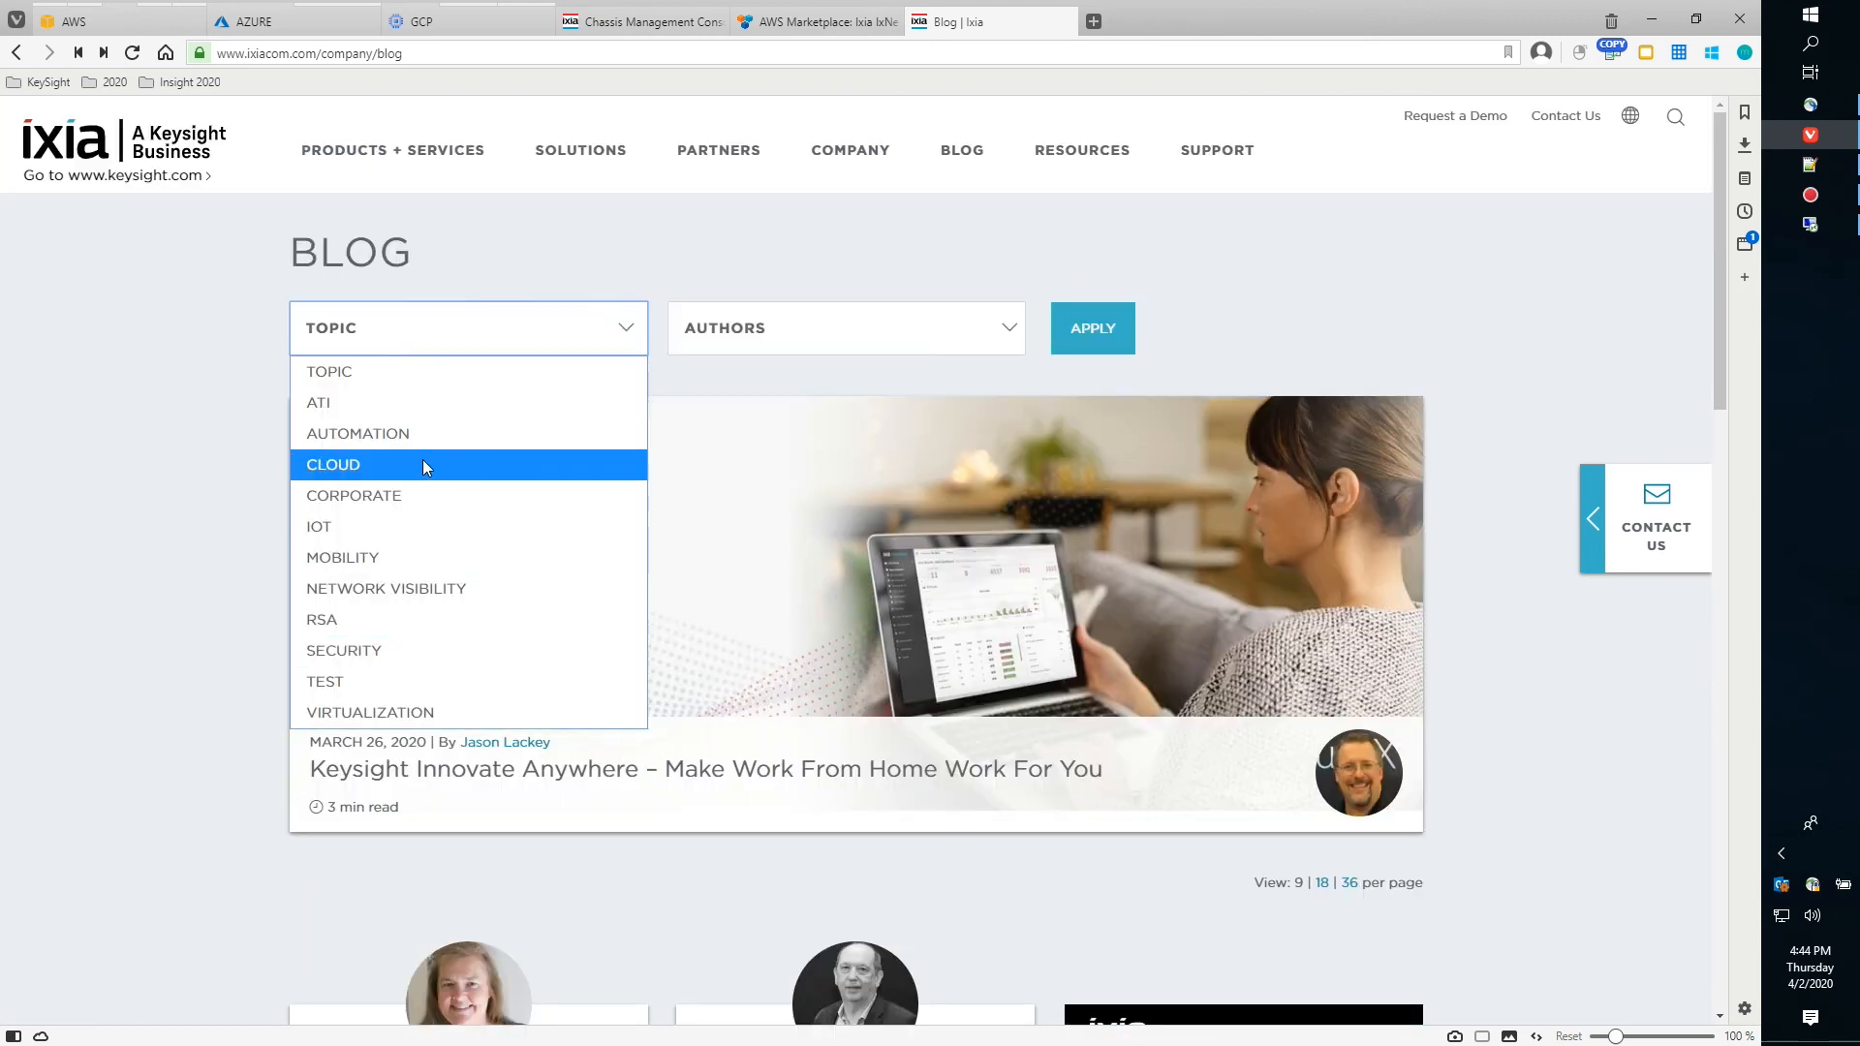
{"action": "left_click", "coordinate": [571, 250]}
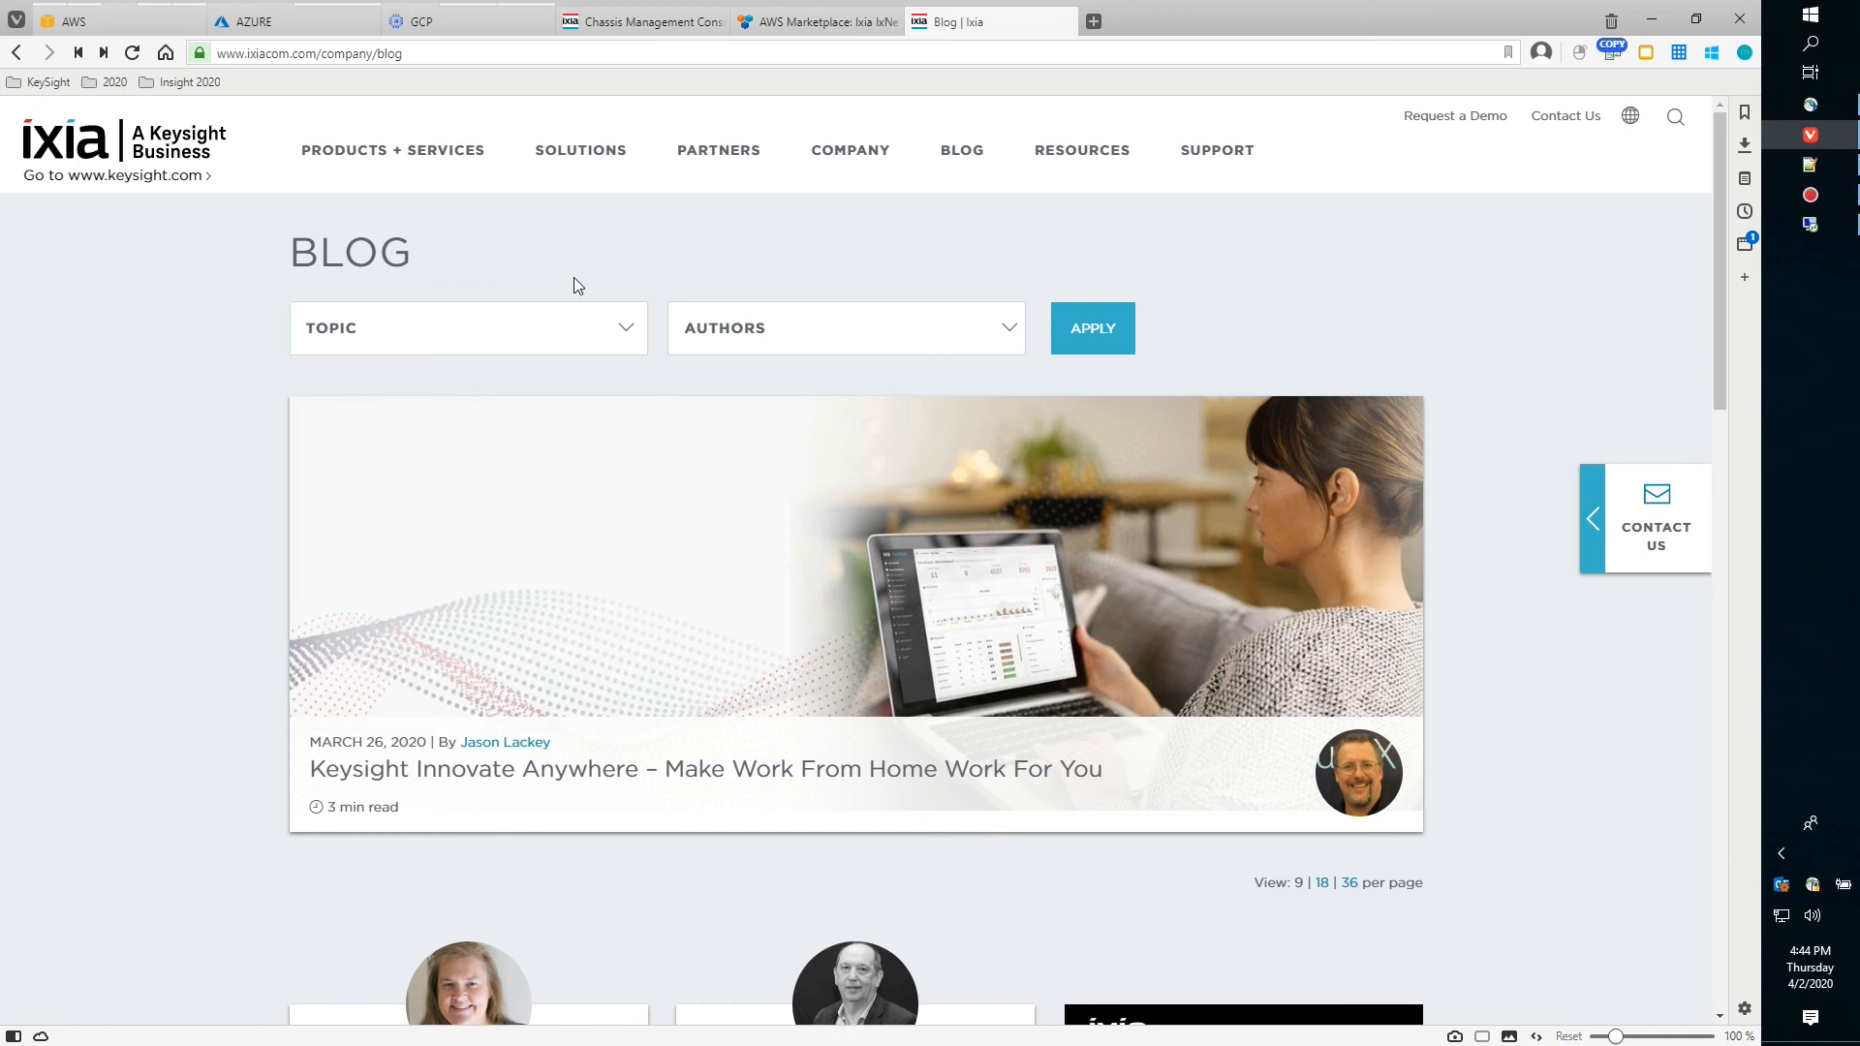
{"action": "left_click", "coordinate": [504, 56]}
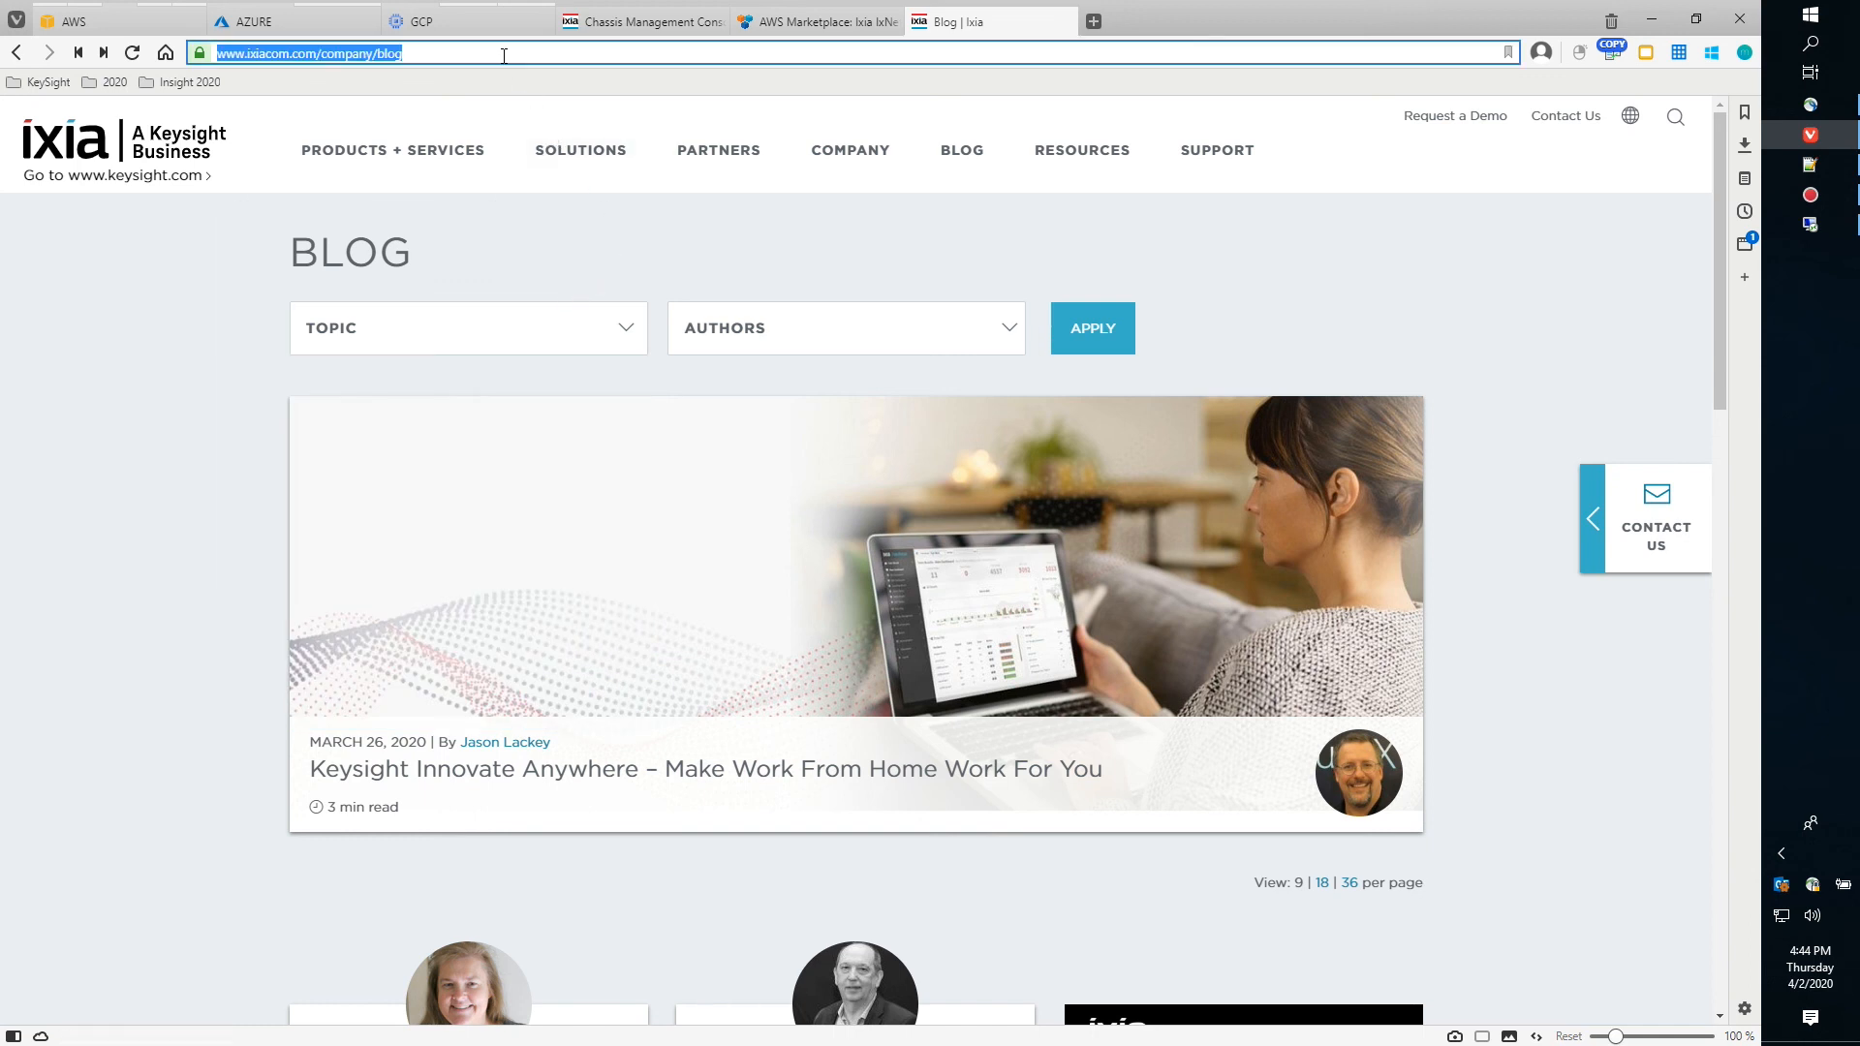
Go to the Ixia Training TV YouTube channel and search its videos for 'aws'
{"action": "type", "text": "ixia tra"}
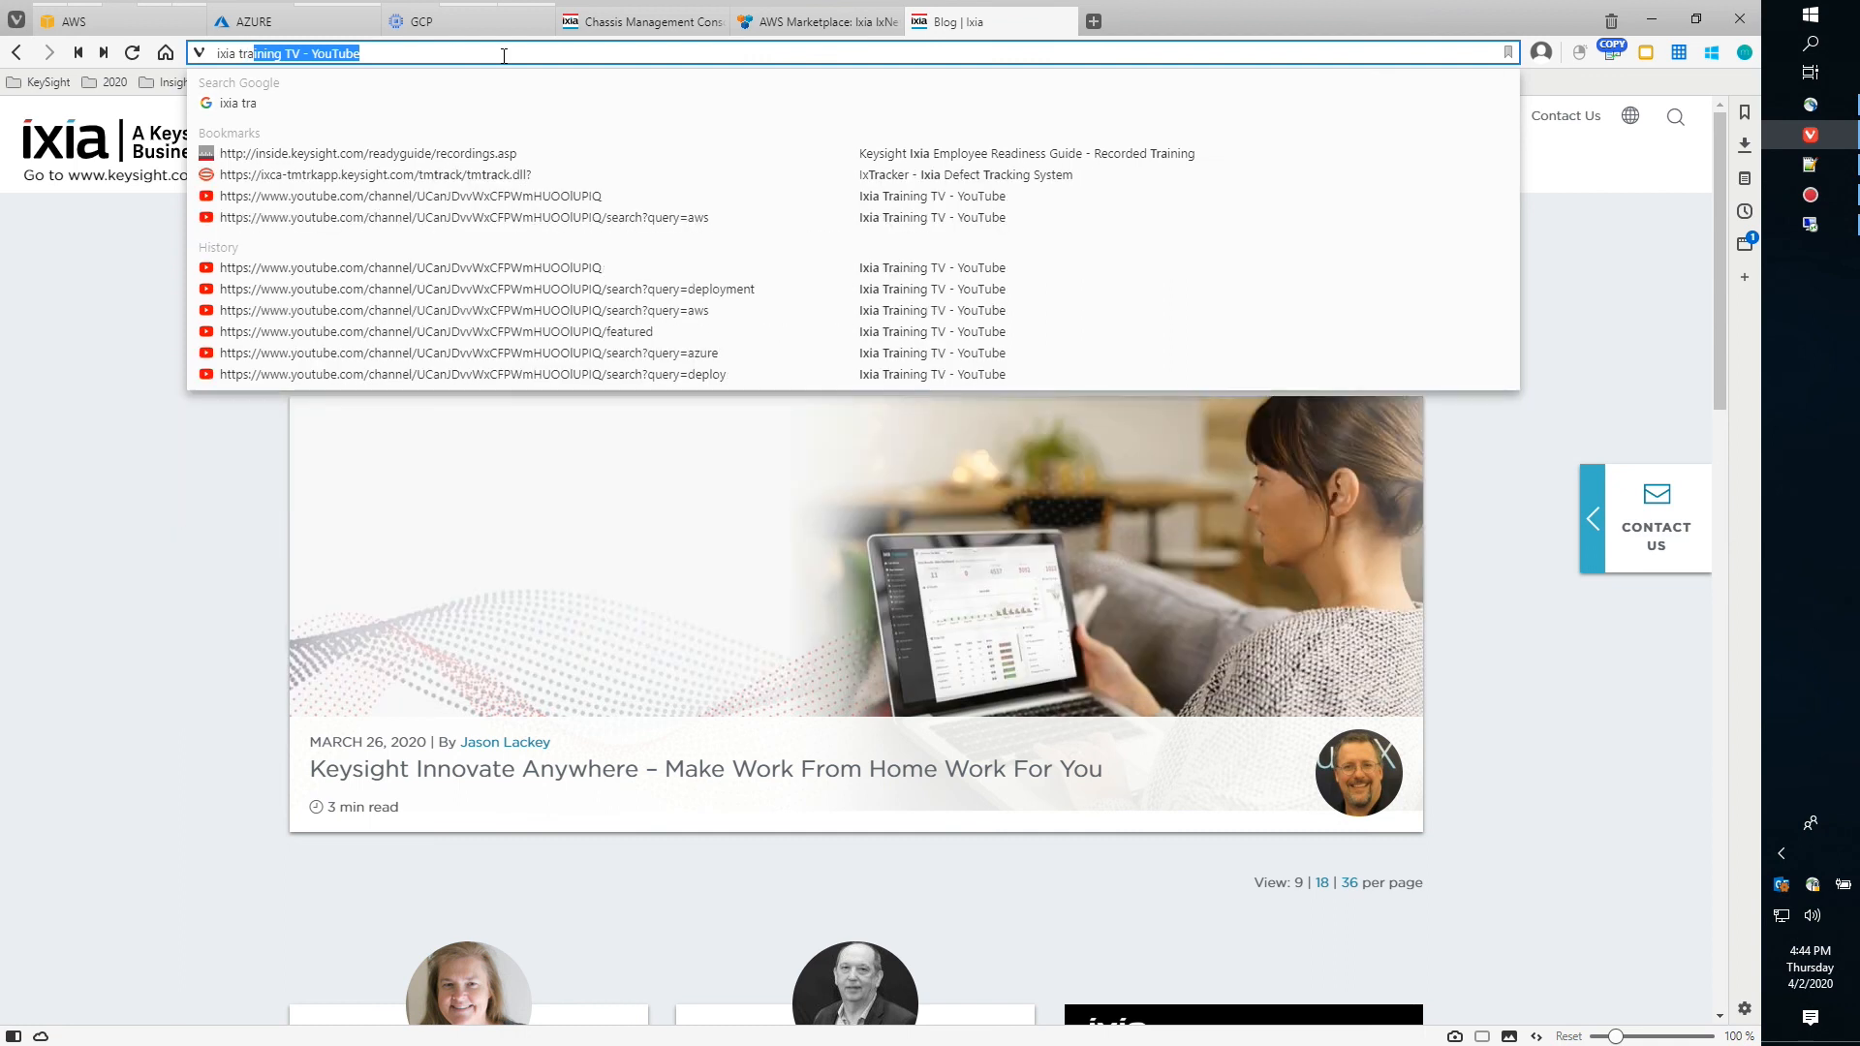
{"action": "key", "text": "Return"}
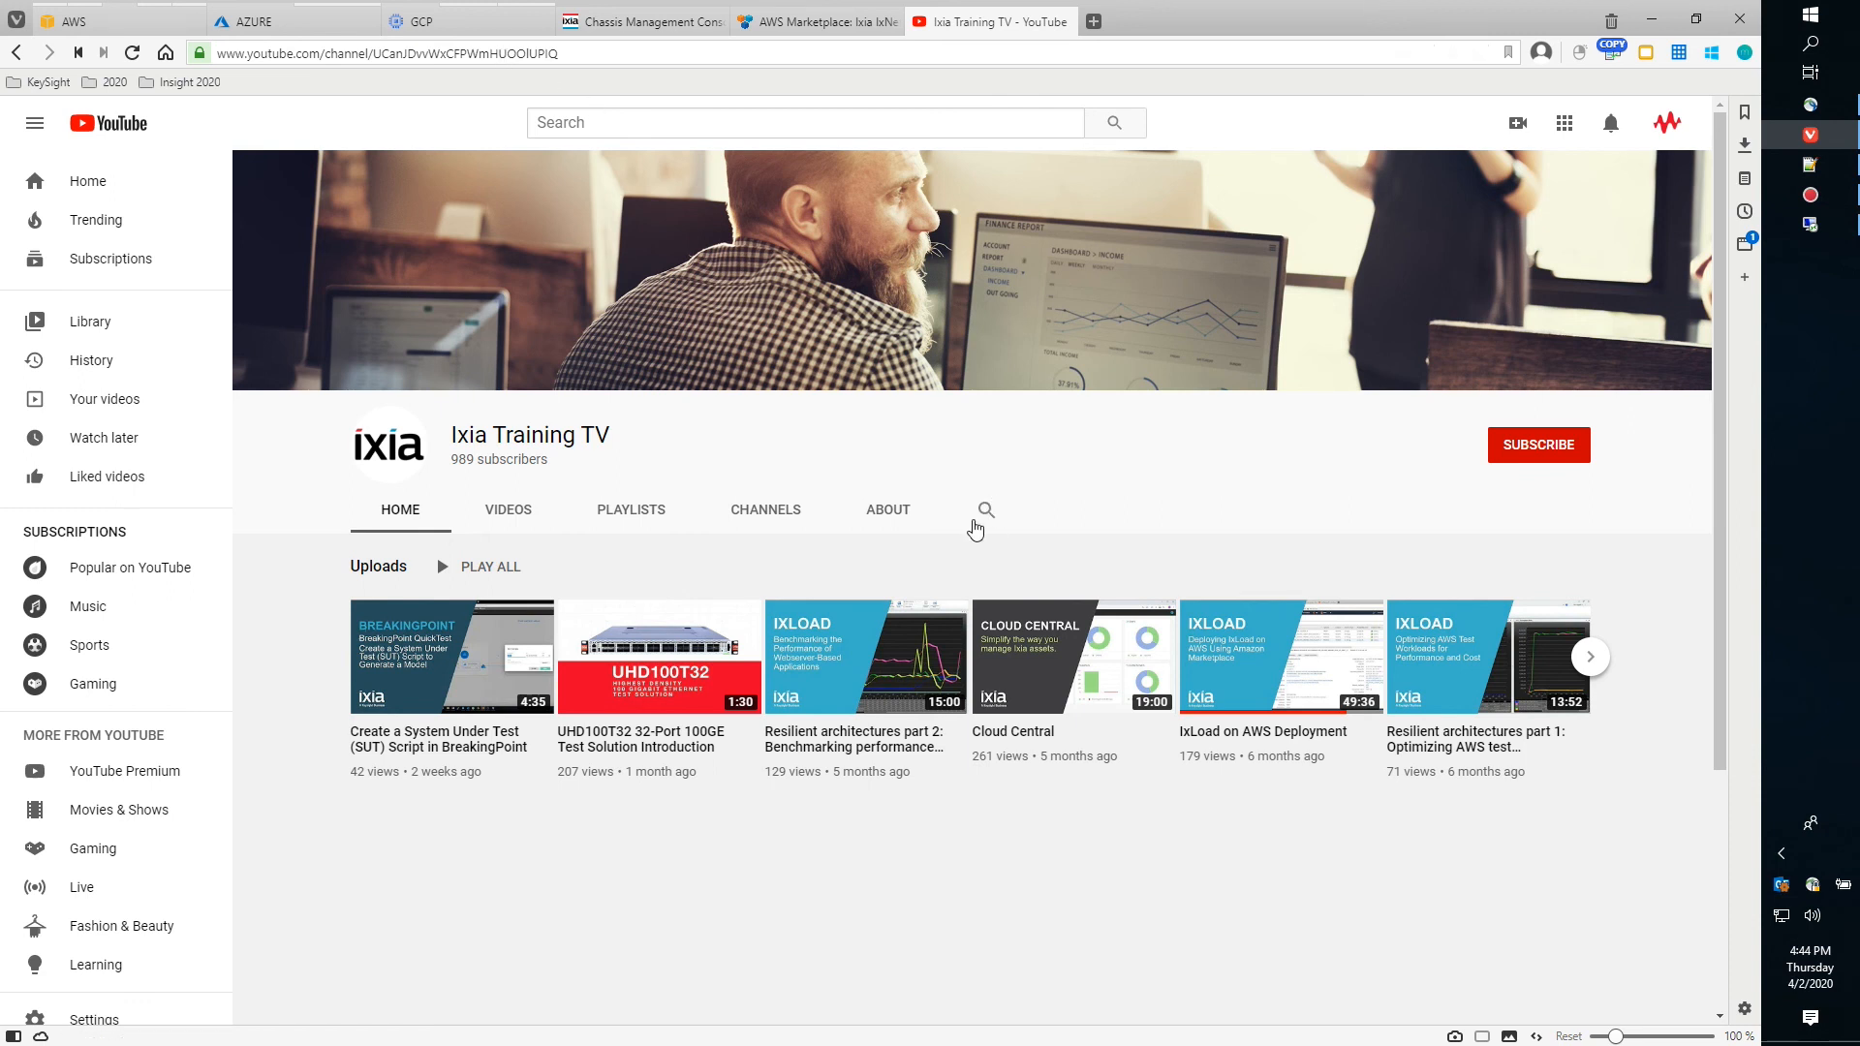
{"action": "left_click", "coordinate": [985, 510]}
{"action": "type", "text": "aws"}
{"action": "key", "text": "Return"}
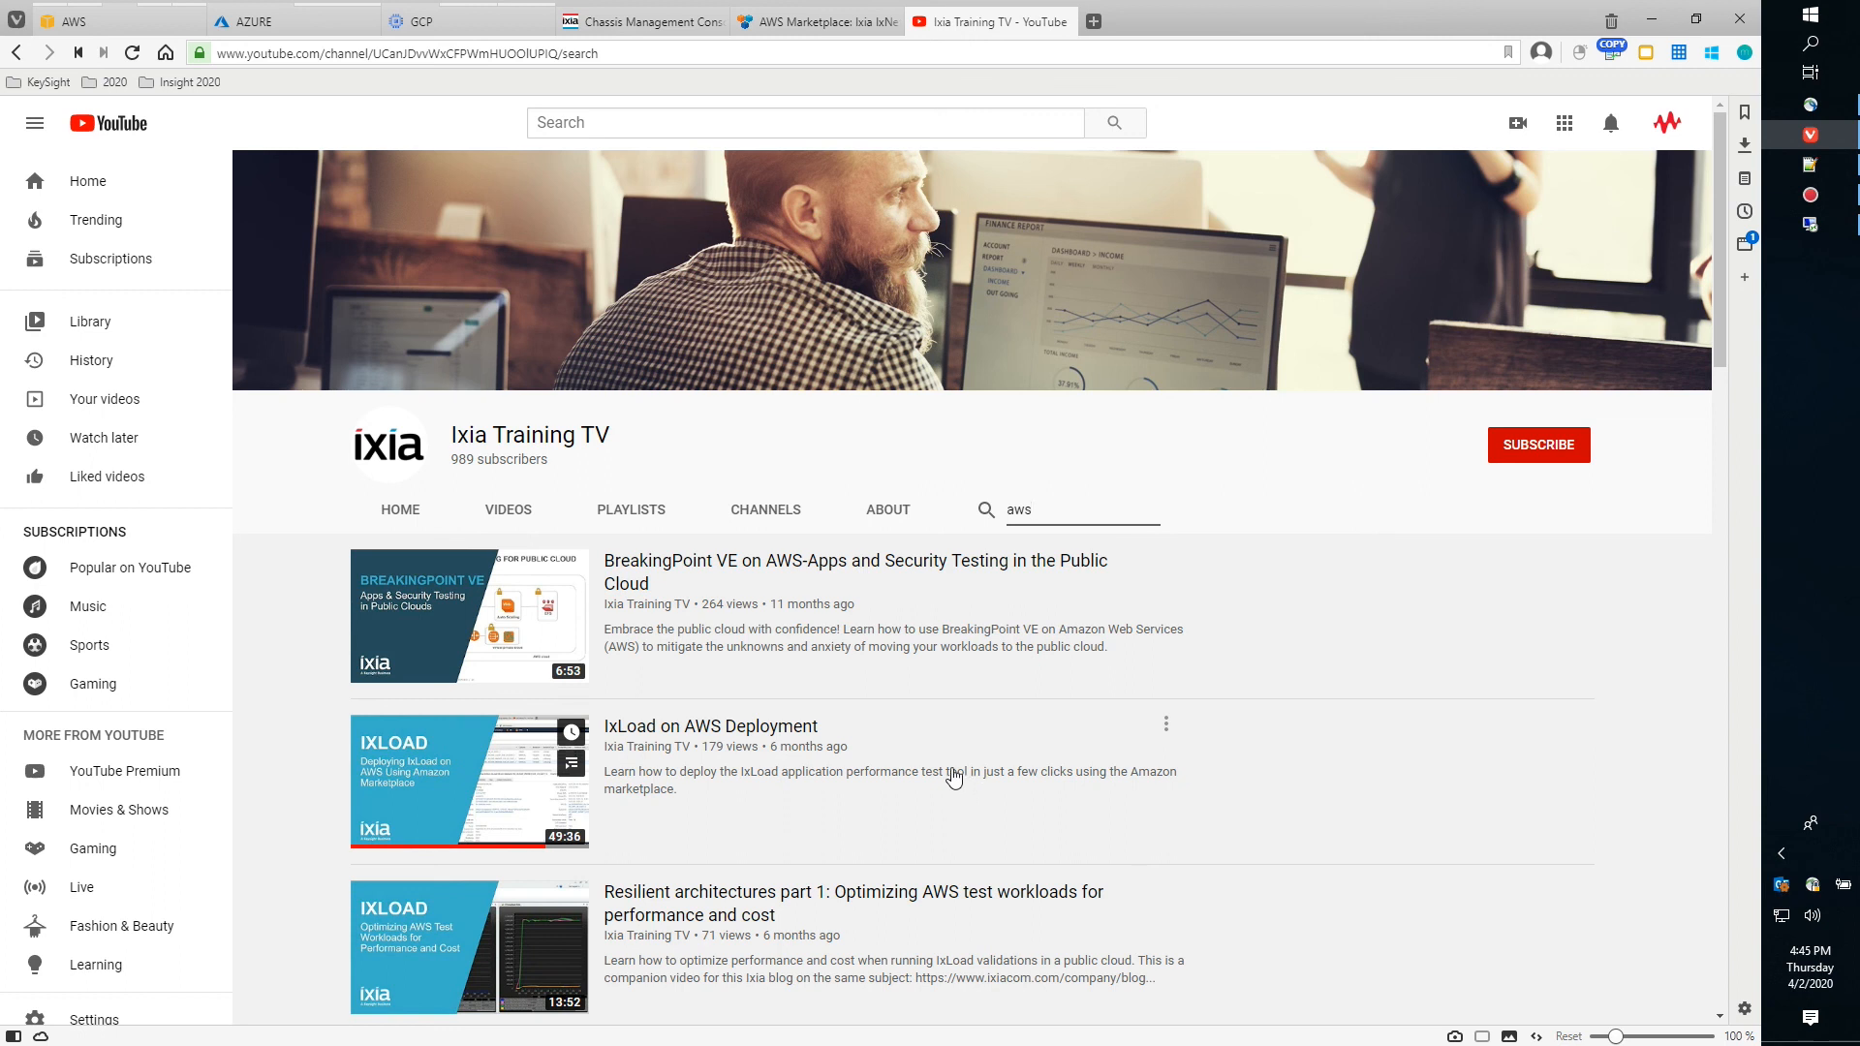
Replace the channel search with 'azure' to find IxLoad 9.00 - Deploying on Microsoft Azure
{"action": "double_click", "coordinate": [1027, 511]}
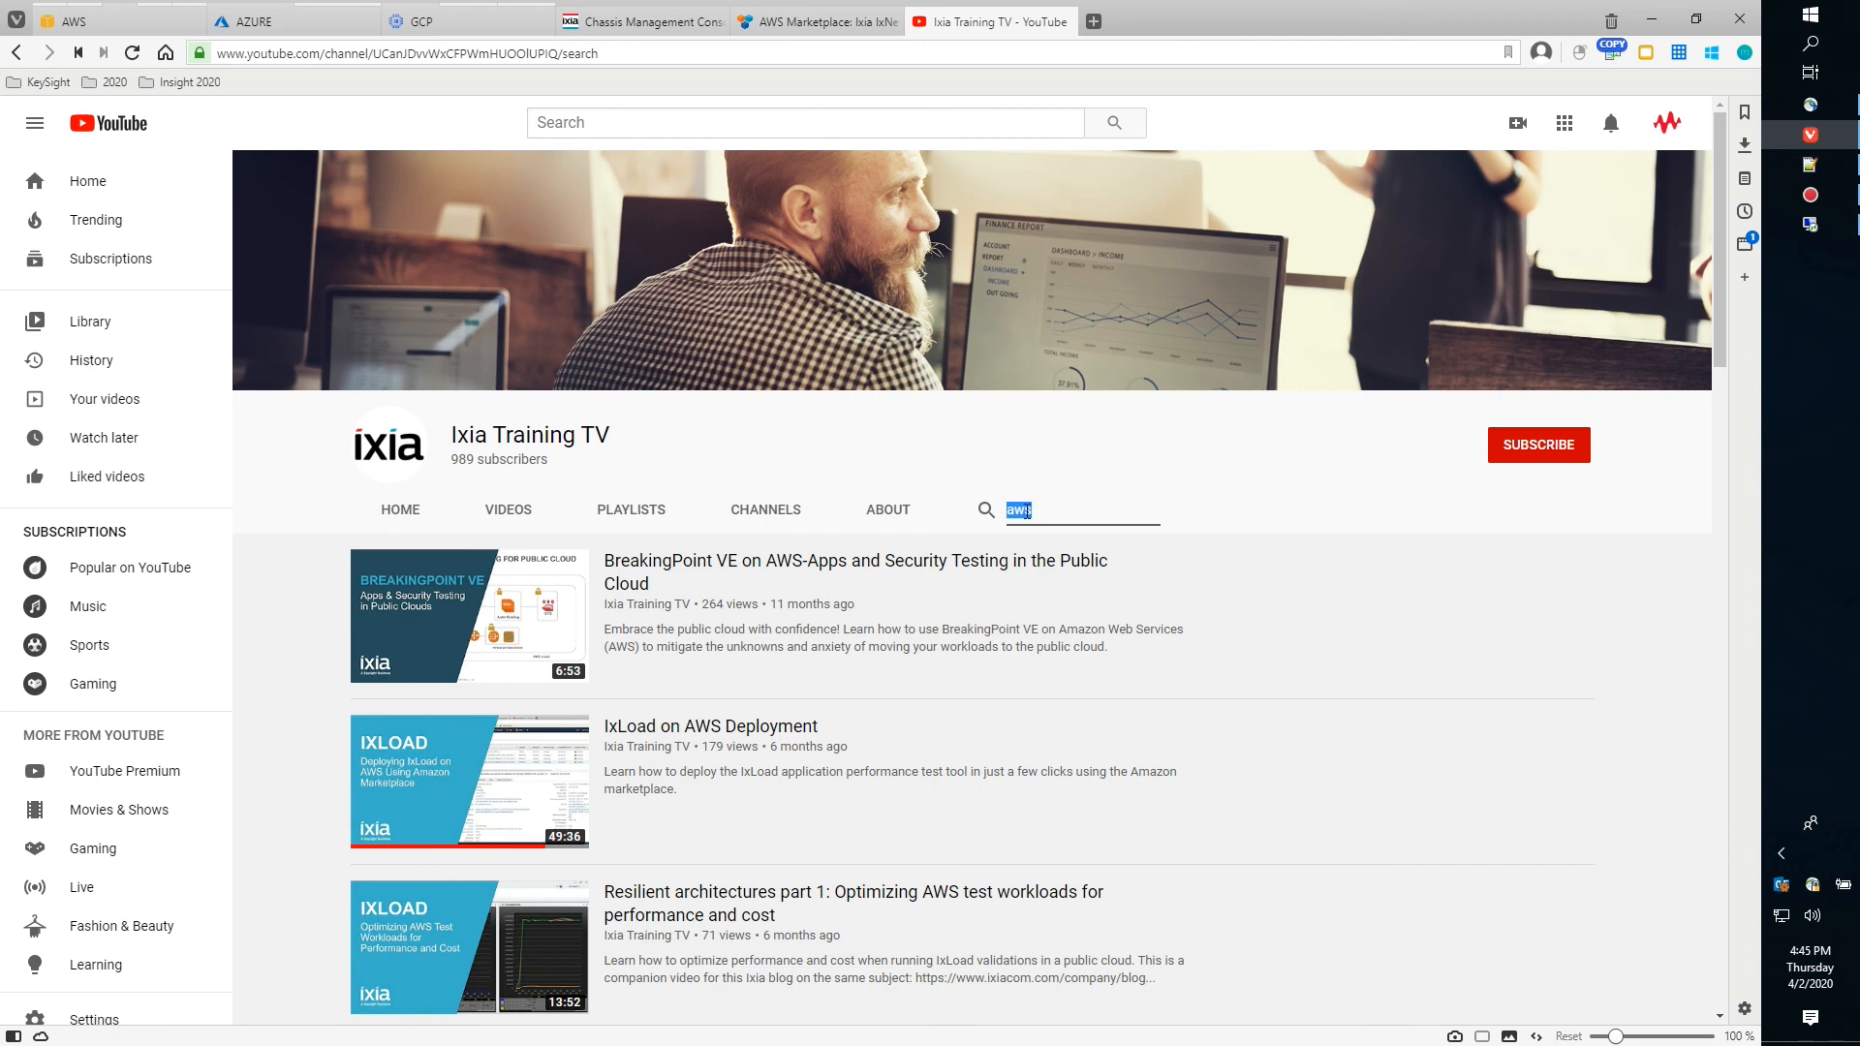
{"action": "type", "text": "azure"}
{"action": "key", "text": "Return"}
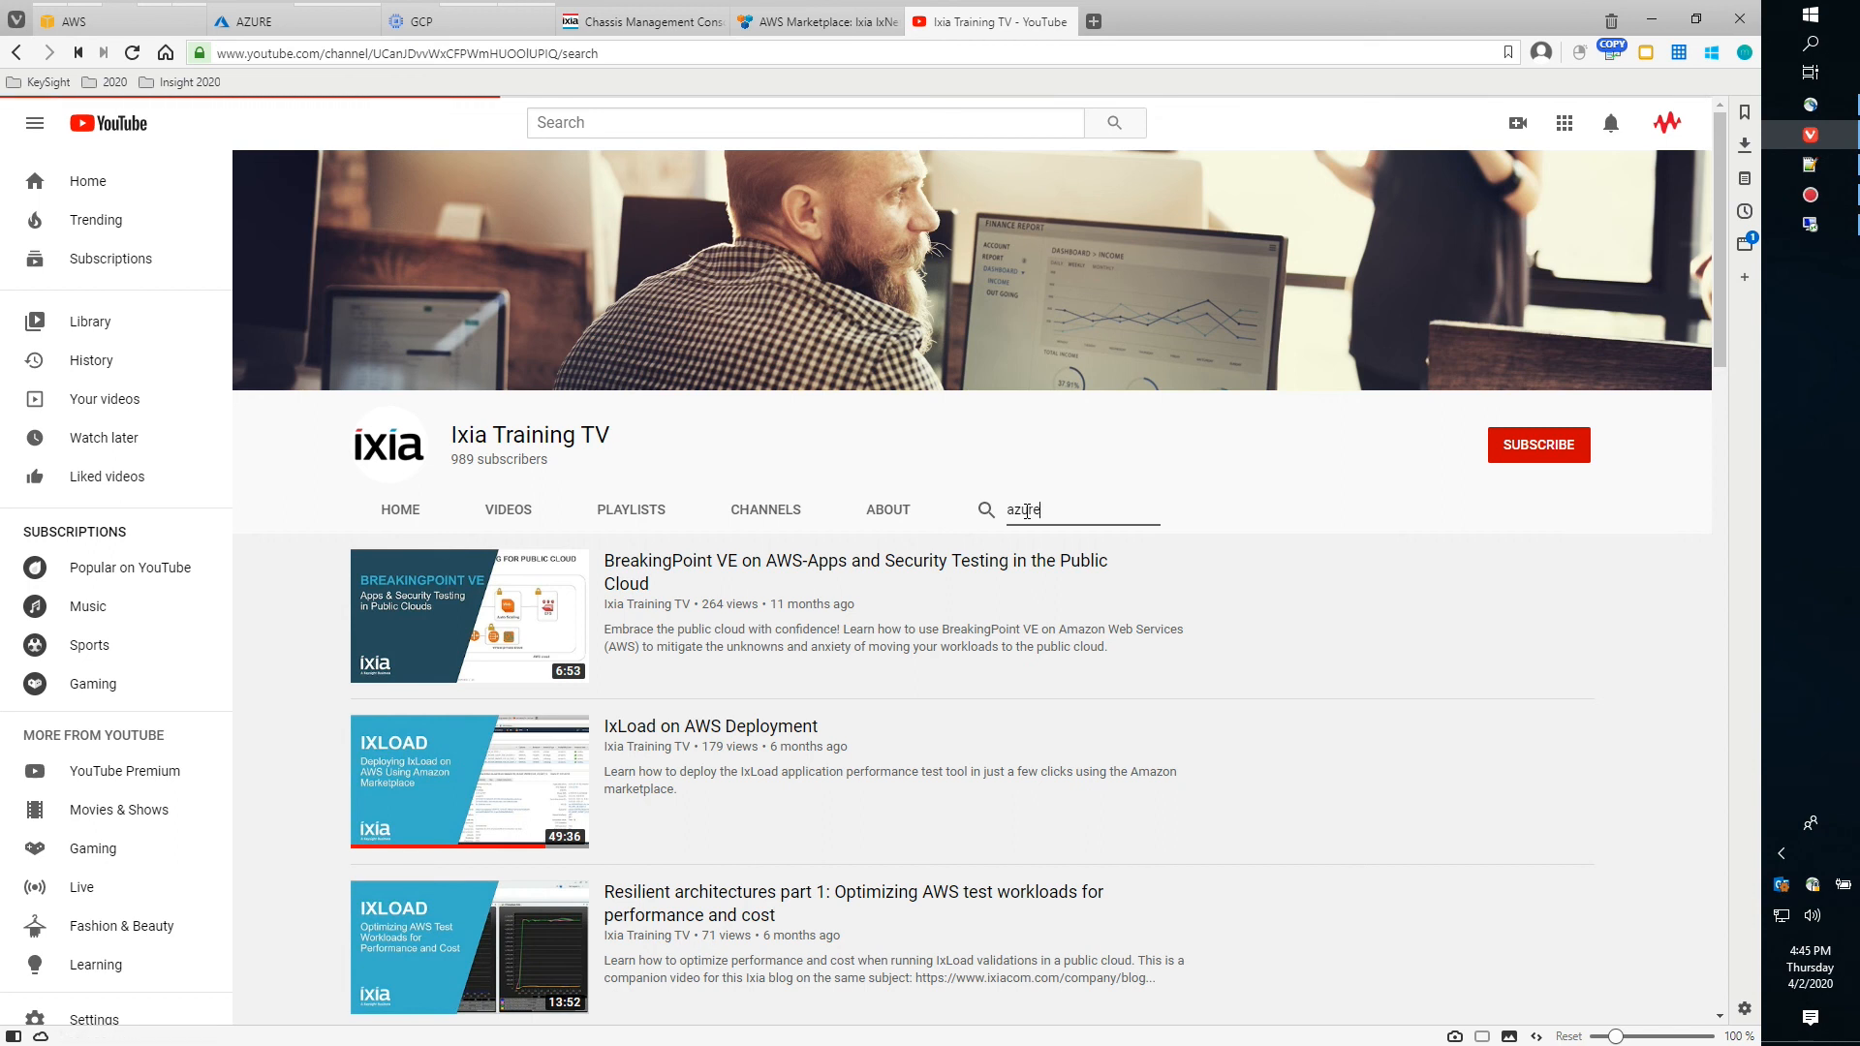